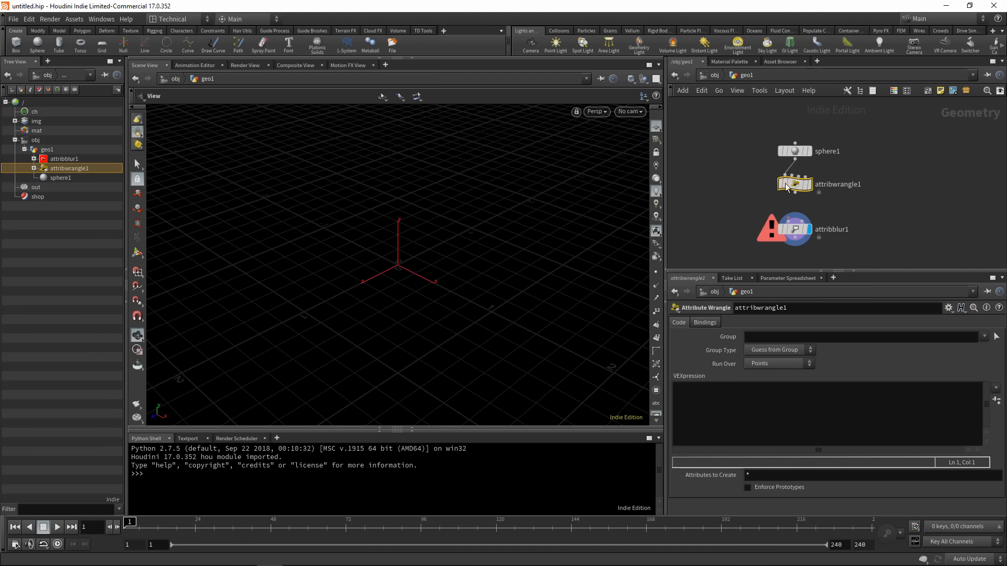
click(809, 184)
click(787, 413)
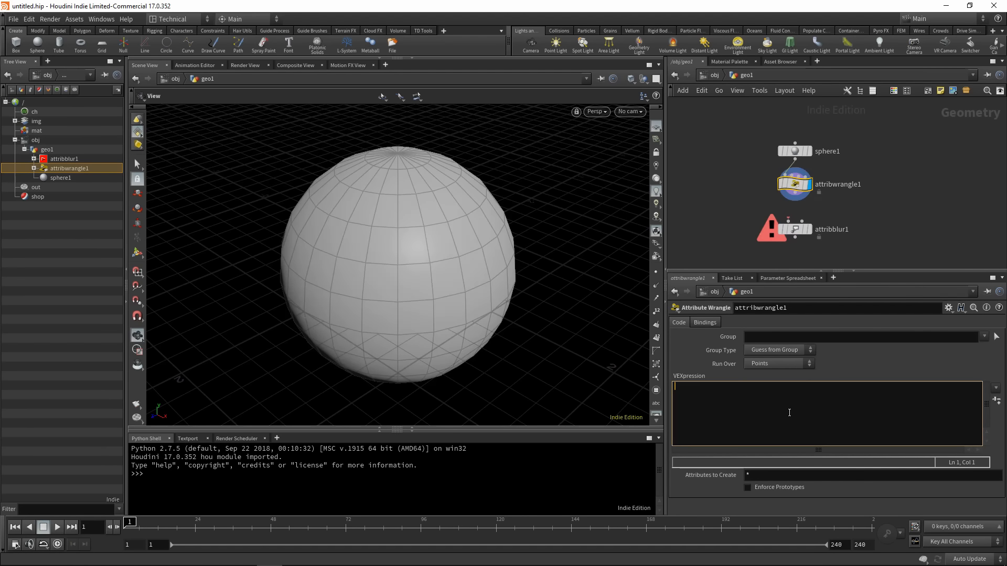
text(if(@P.y>0.5){)
key(Return)
key(Return)
text(set())
key(BackSpace)
key(BackSpace)
key(BackSpace)
key(BackSpace)
key(BackSpace)
text(@Cd = set())
key(Left)
text(1,0,0)
key(Down)
key(Down)
text(else{)
key(Return)
key(Up)
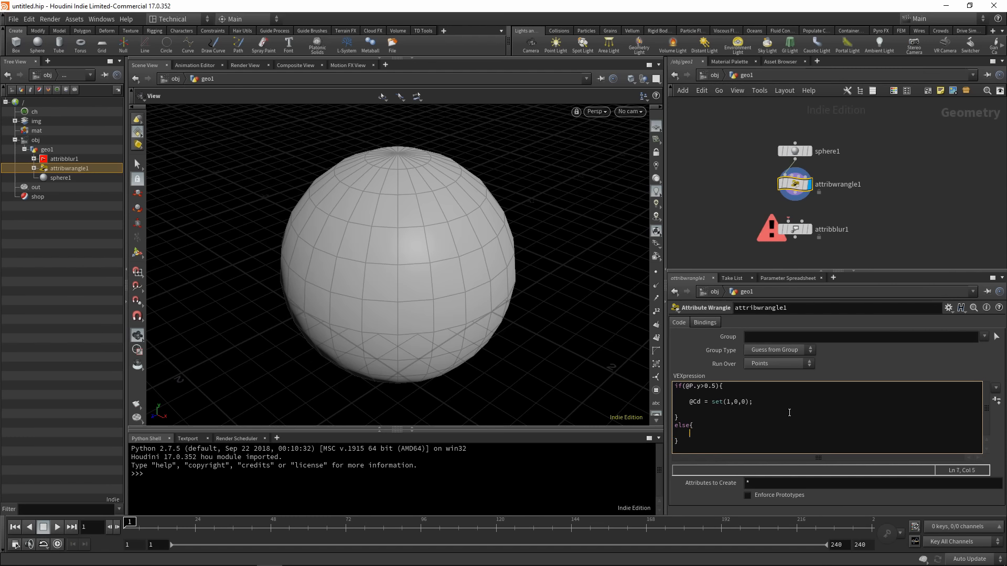
text(@Cd = set()0,0,0)
text(;)
Connect the attribute wrangle's output to attribblur1's first input and display attribblur1
drag(488, 224, 526, 238)
click(795, 196)
click(795, 224)
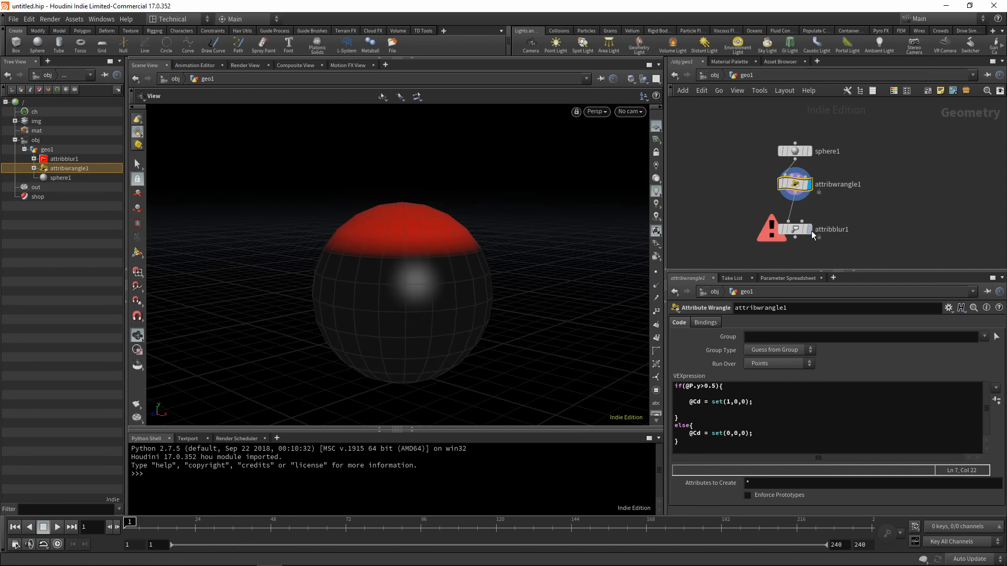
click(795, 228)
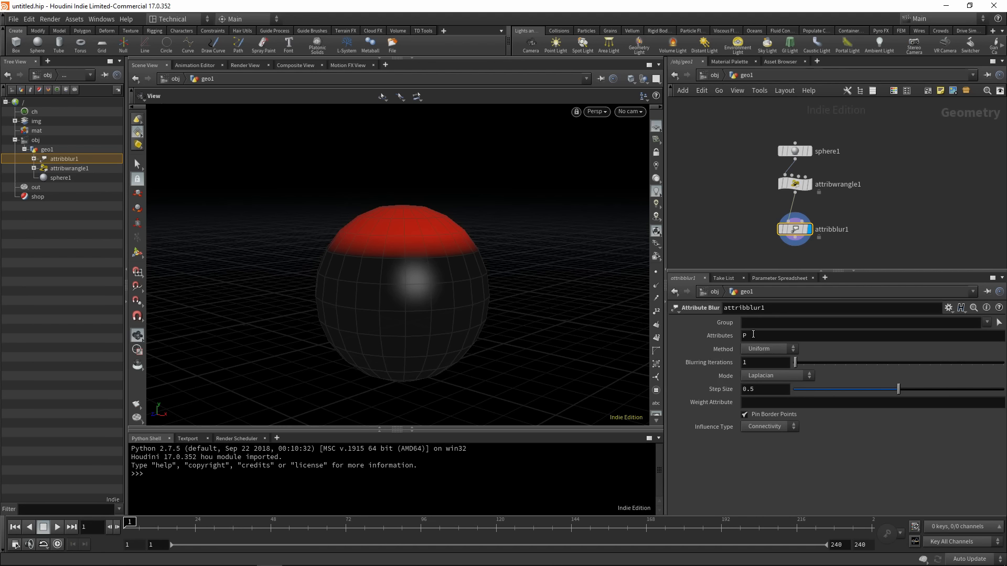
Set attribblur1 to blur the Cd attribute
double_click(763, 342)
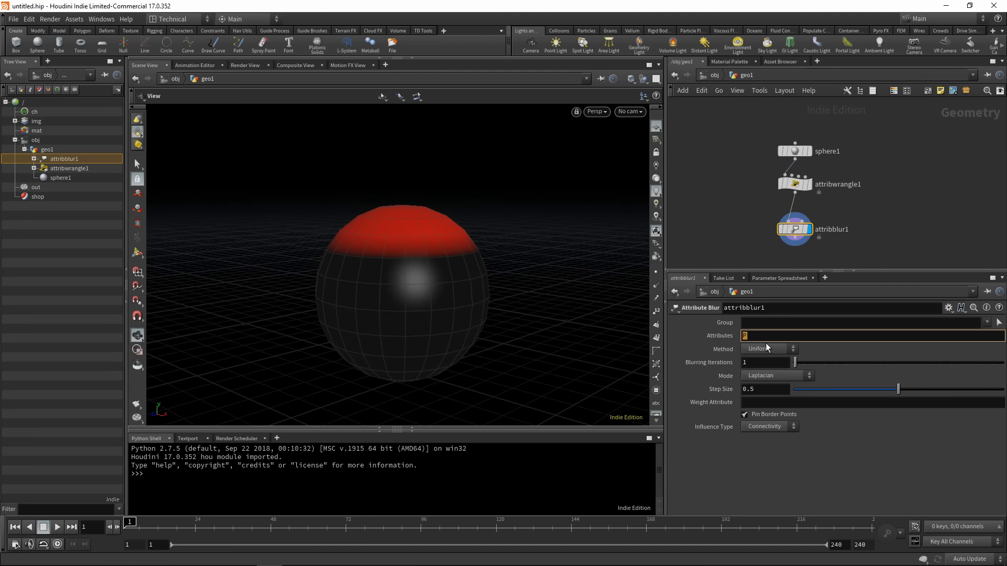
text(Cd)
key(Return)
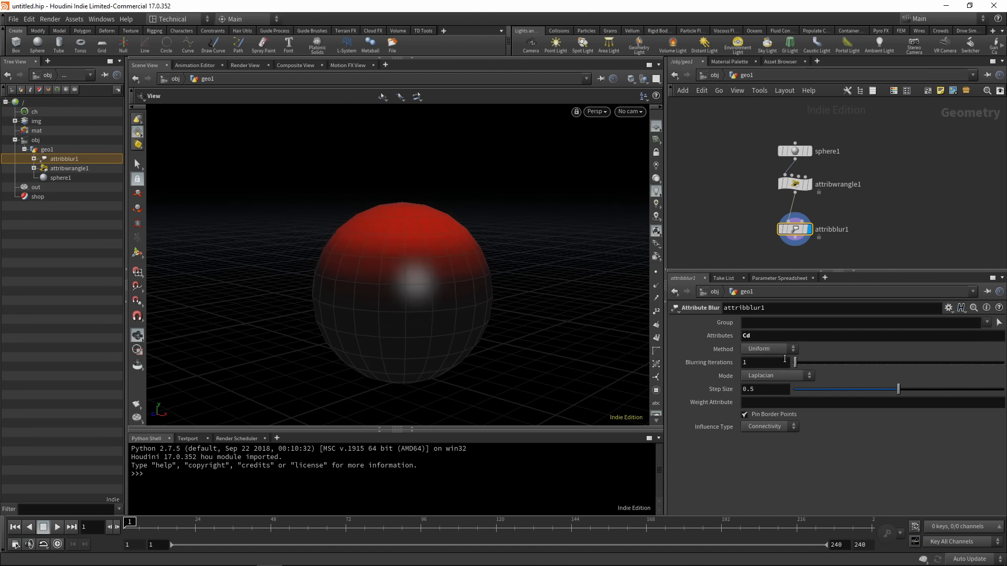
mouse_move(896, 394)
mouse_down()
mouse_move(775, 386)
mouse_move(986, 388)
mouse_move(755, 387)
mouse_move(886, 385)
mouse_up()
Set sphere1's rows and columns to 50 each
click(794, 151)
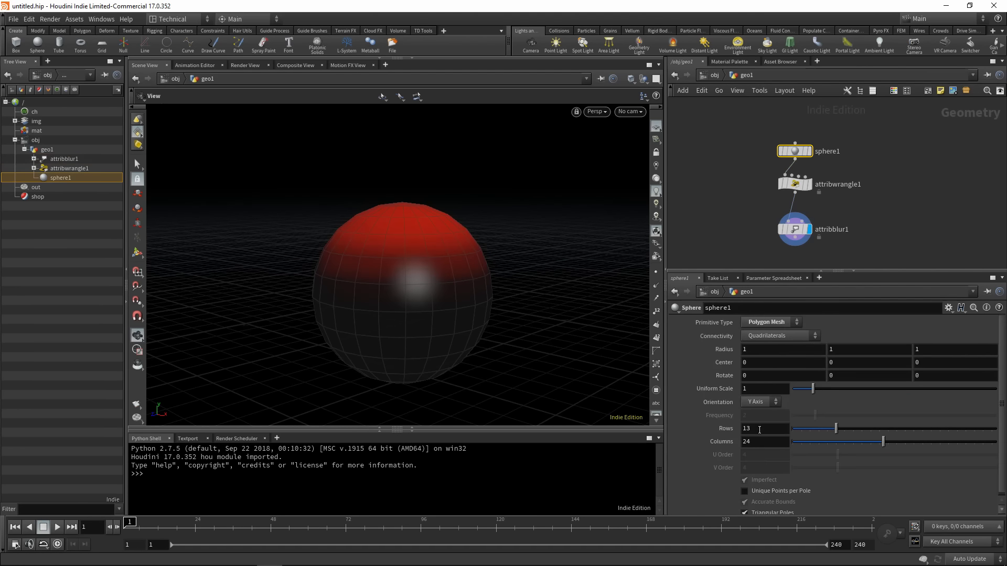
click(747, 428)
text(50)
key(Tab)
text(50)
key(Return)
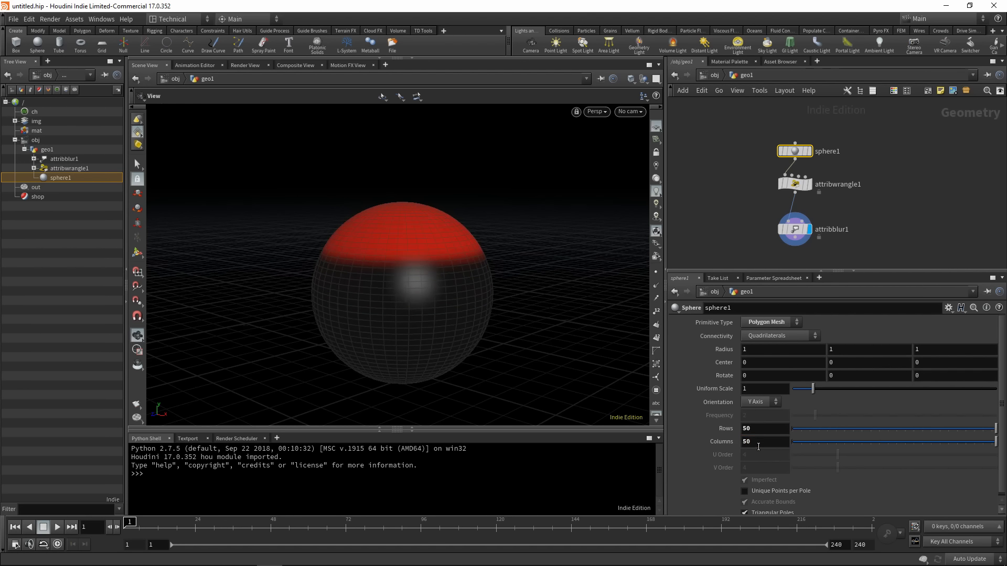
Set the step size of attribblur1 to 1
click(795, 229)
drag(899, 389, 939, 390)
double_click(785, 388)
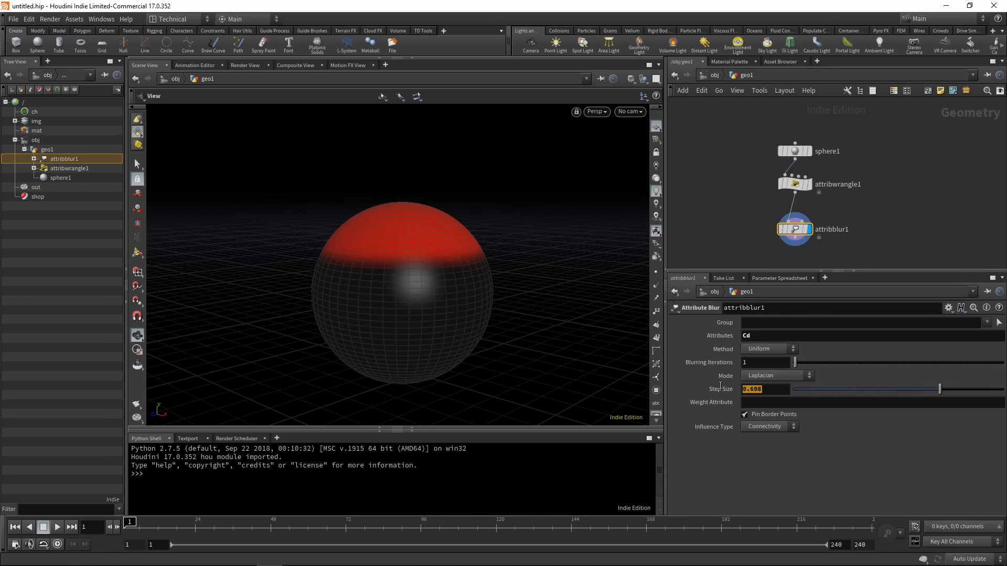
text(1)
key(Return)
Try 22 blurring iterations on attribblur1, then reduce them to 0
drag(795, 363, 839, 367)
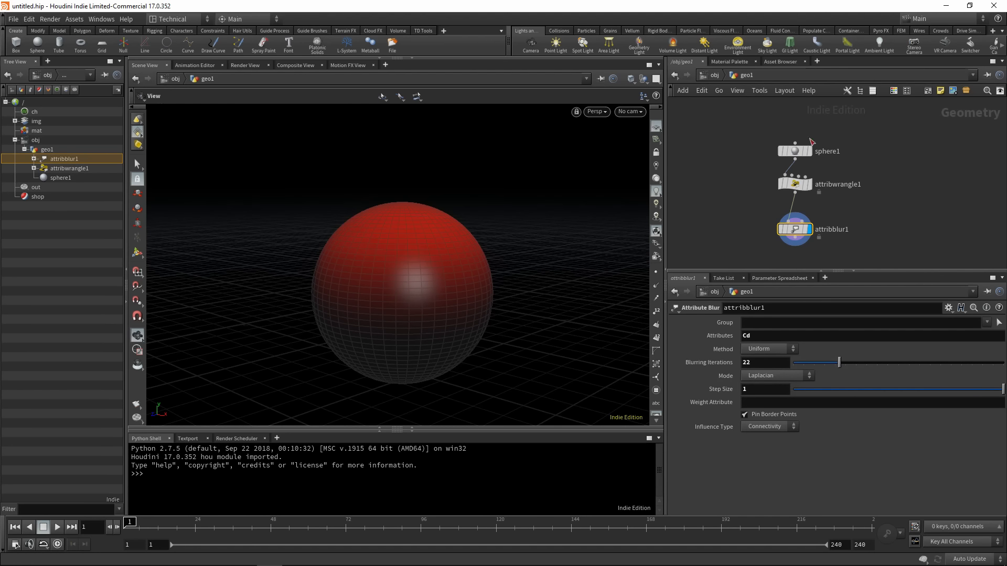
drag(423, 258, 410, 297)
drag(814, 363, 789, 361)
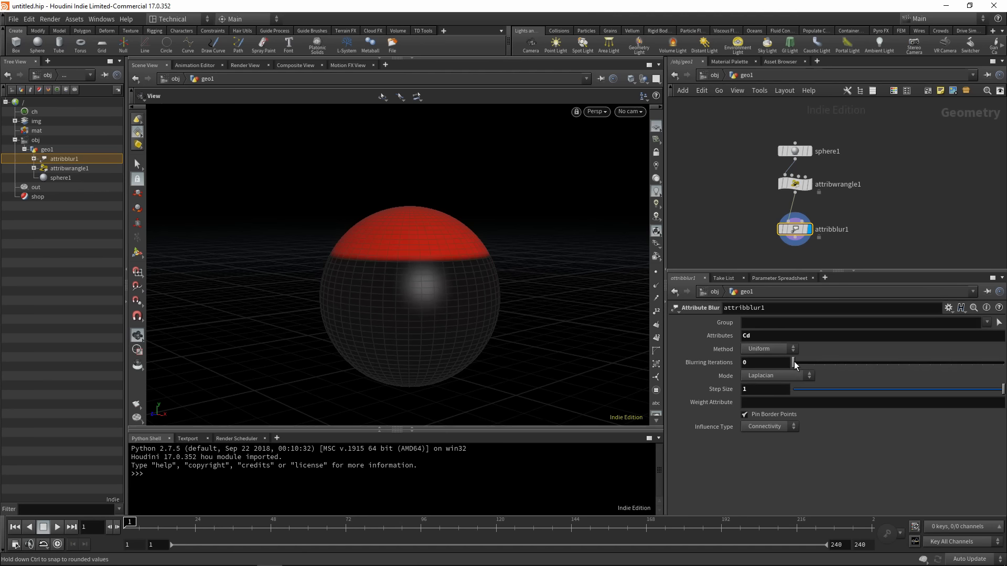
Add a second Attribute Blur node beside attribblur1
key(Tab)
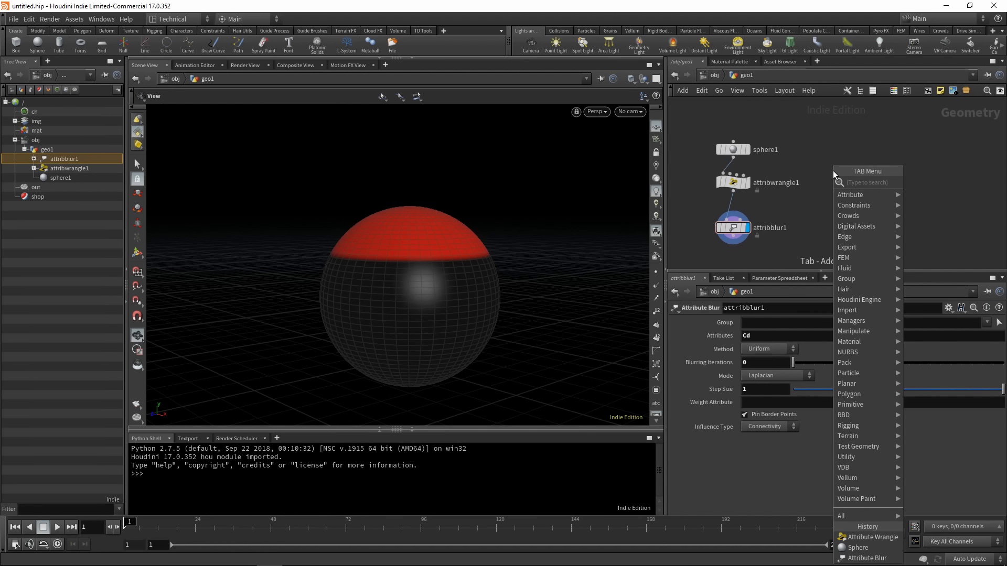
text(blur)
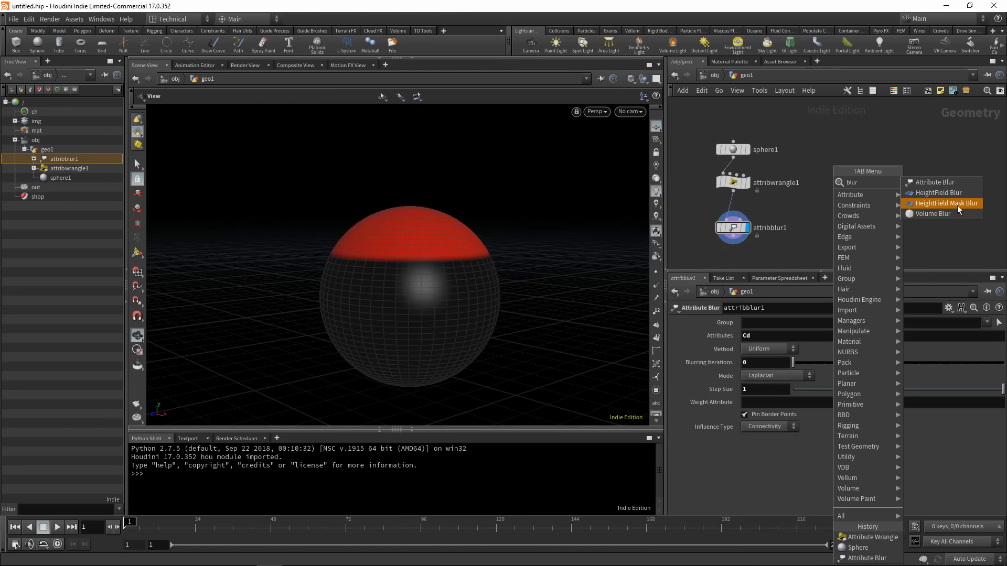
click(935, 182)
click(835, 228)
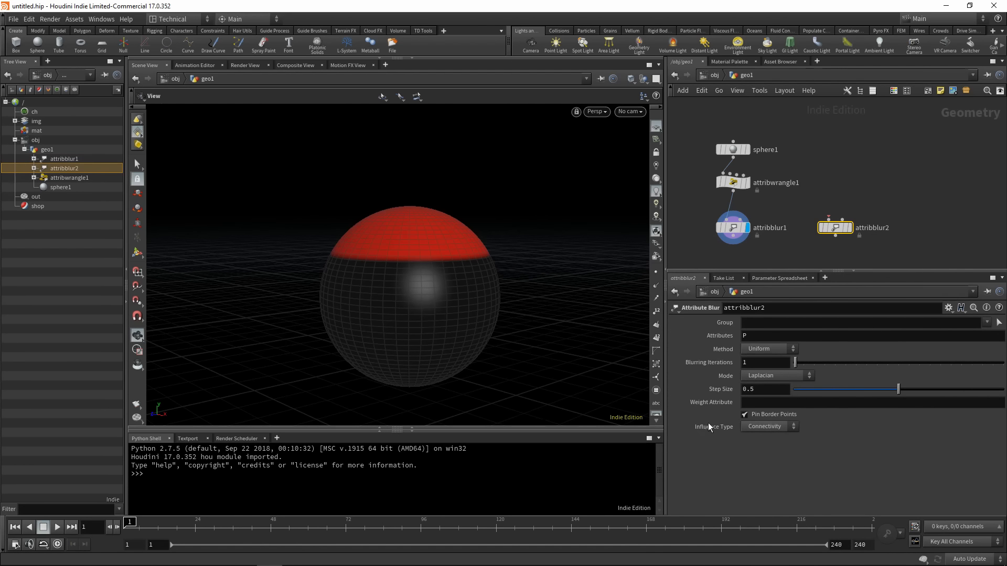
Add a Test Geometry: Rubber Toy node above attribblur2, connect it to the blur's first input and display attribblur2
key(Tab)
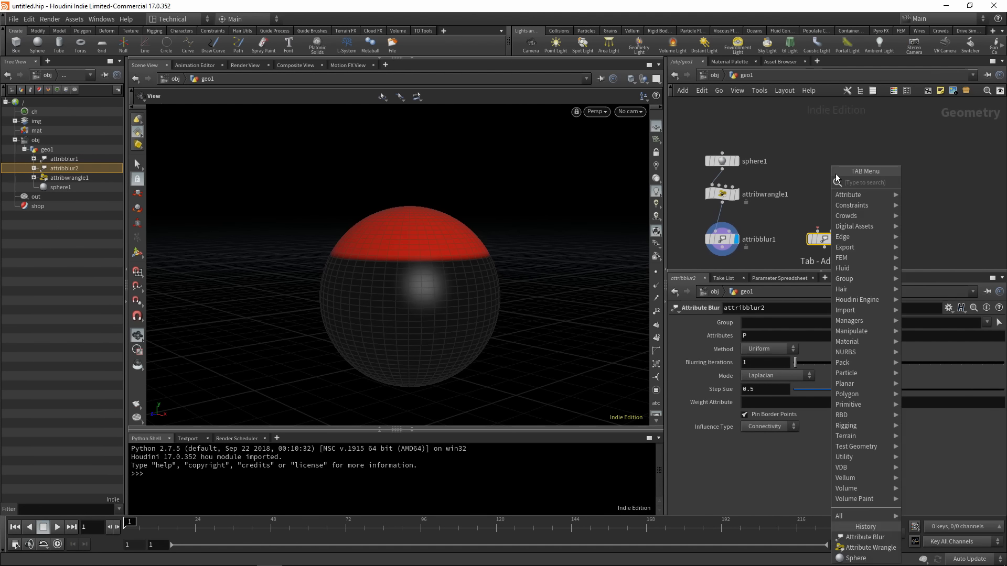
text(rubber)
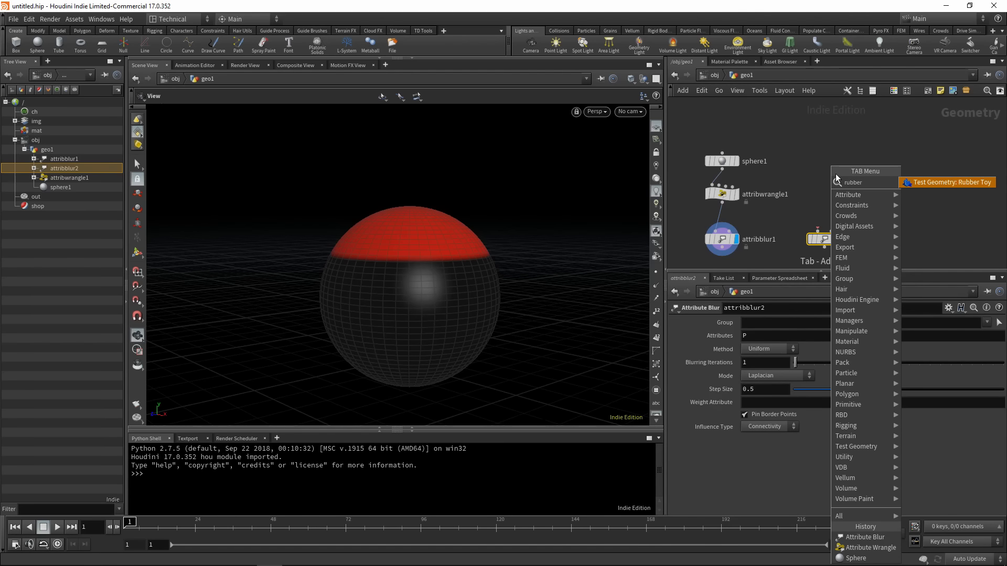
click(945, 182)
click(824, 160)
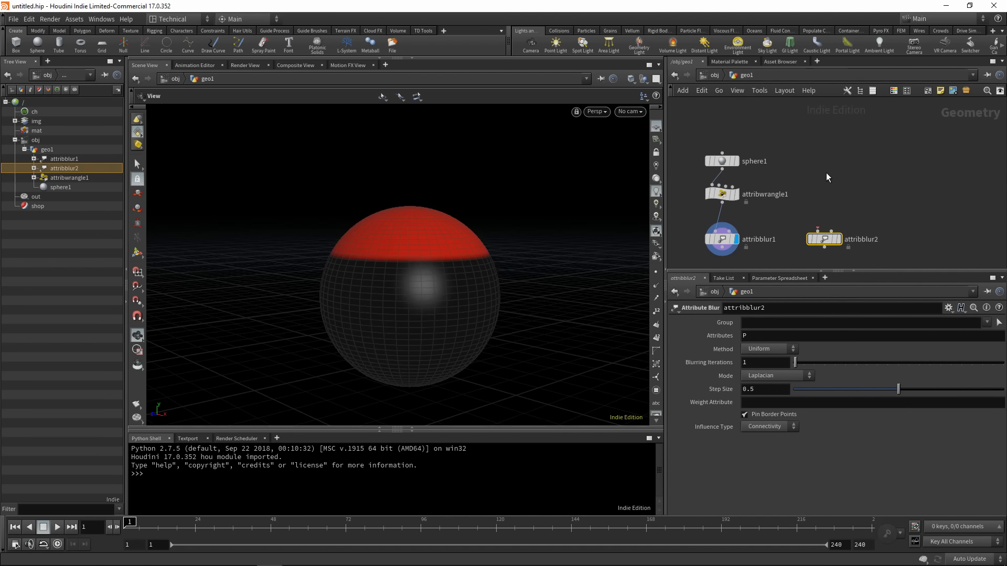
click(825, 241)
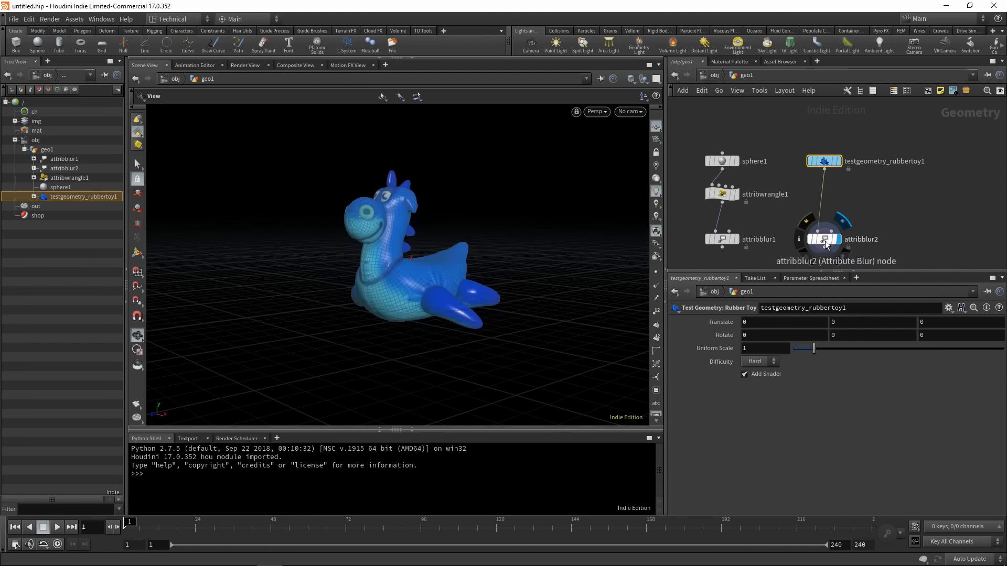
Set attribblur2's step size to 1 and its blurring iterations to 47
drag(393, 244, 416, 252)
right_drag(416, 251, 462, 256)
drag(446, 257, 471, 261)
middle_drag(472, 261, 532, 247)
right_drag(532, 247, 526, 265)
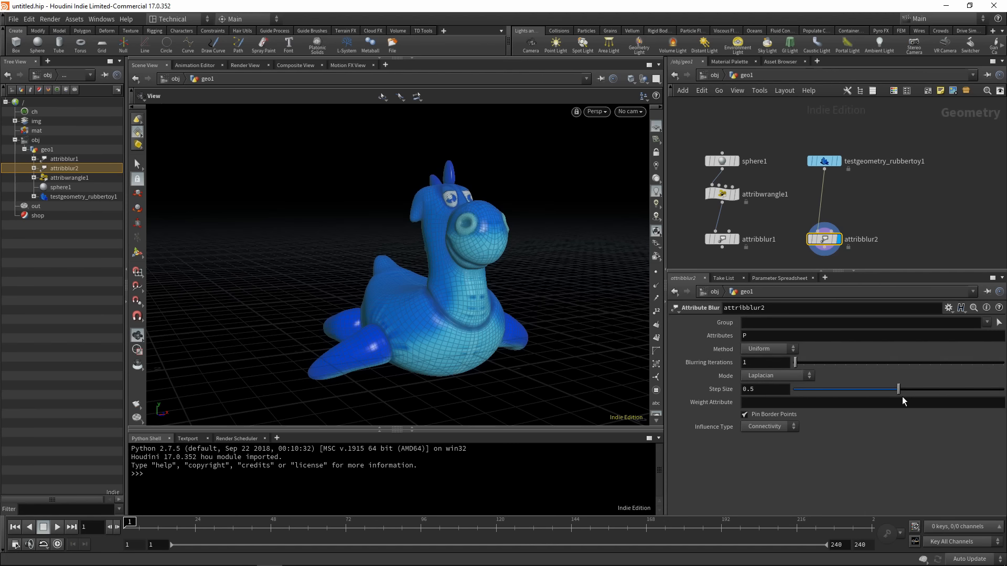
drag(900, 390, 1003, 389)
drag(797, 365, 892, 371)
Inspect the blurred toy's separated parts and change attribblur2's influence type to Proximity
drag(471, 257, 387, 236)
scroll(473, 272, up, 5)
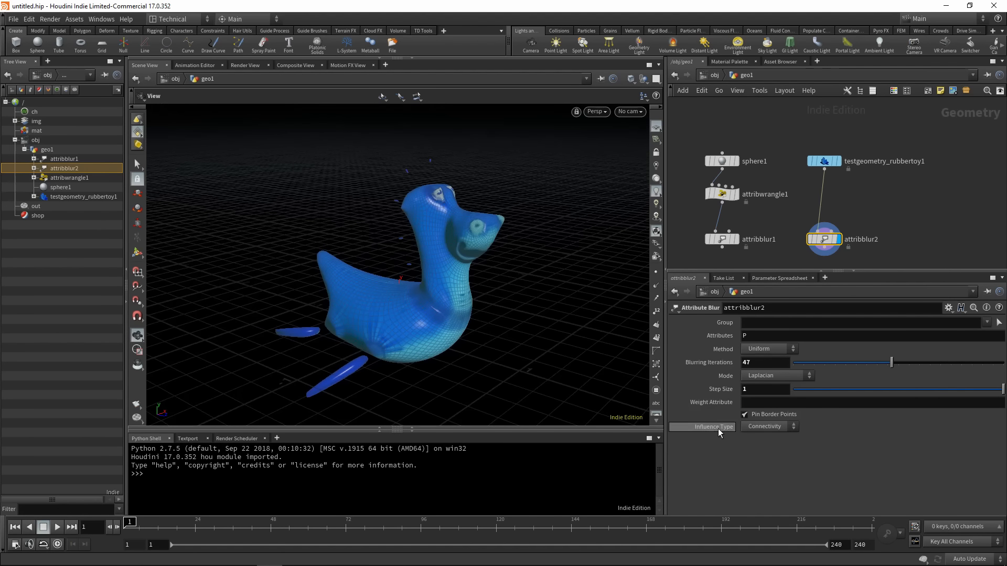
drag(499, 271, 356, 349)
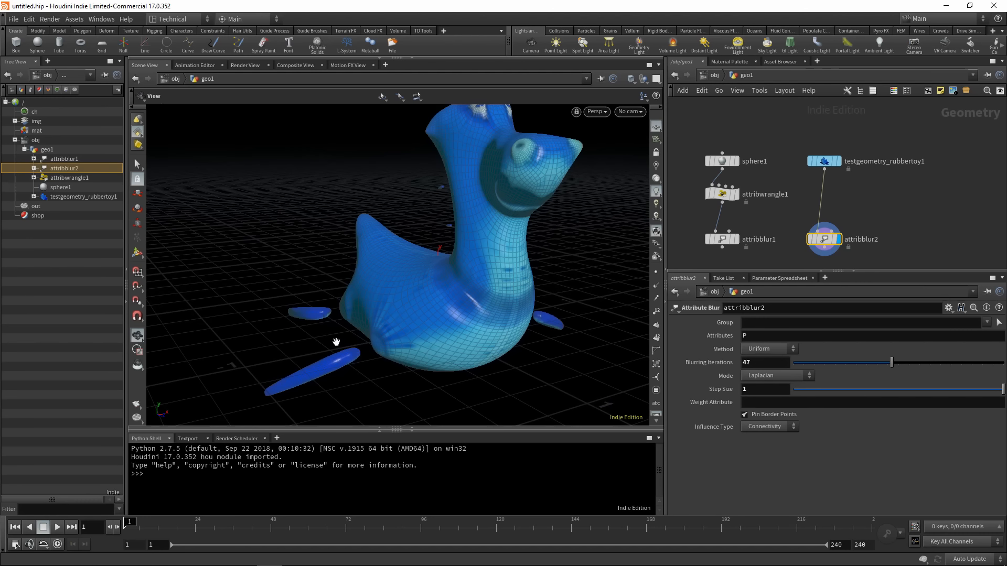
drag(437, 316, 378, 361)
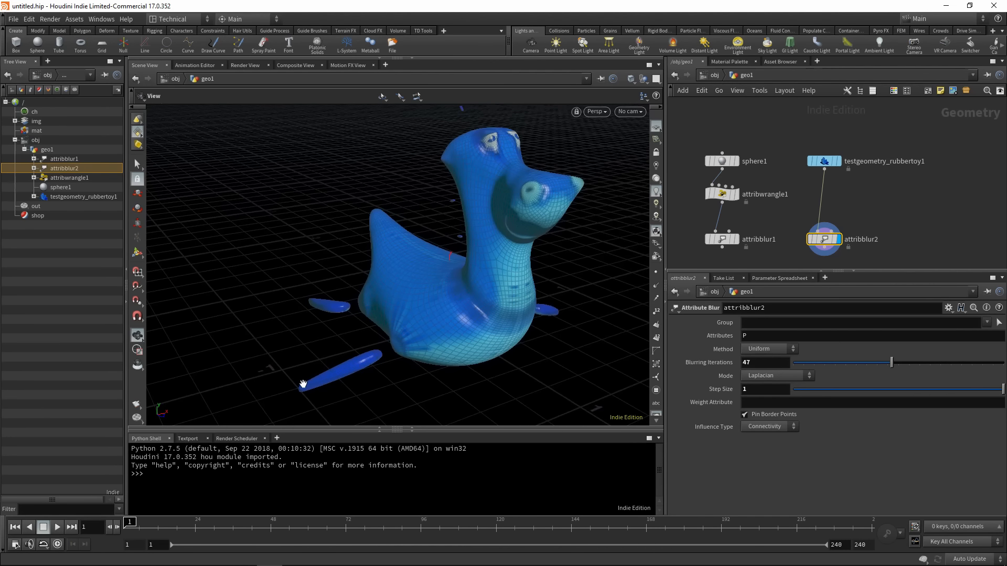
click(790, 429)
click(775, 448)
drag(414, 323, 427, 198)
drag(449, 156, 508, 293)
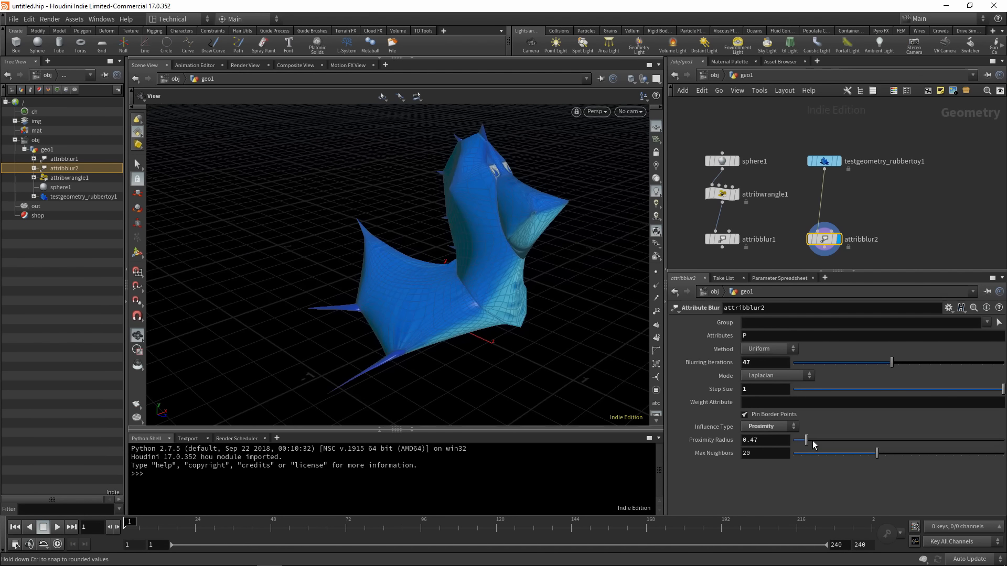
Set Max Neighbors to 50 and try a Proximity Radius of 2.44 before reducing the radius to 0.02
drag(829, 445, 1003, 454)
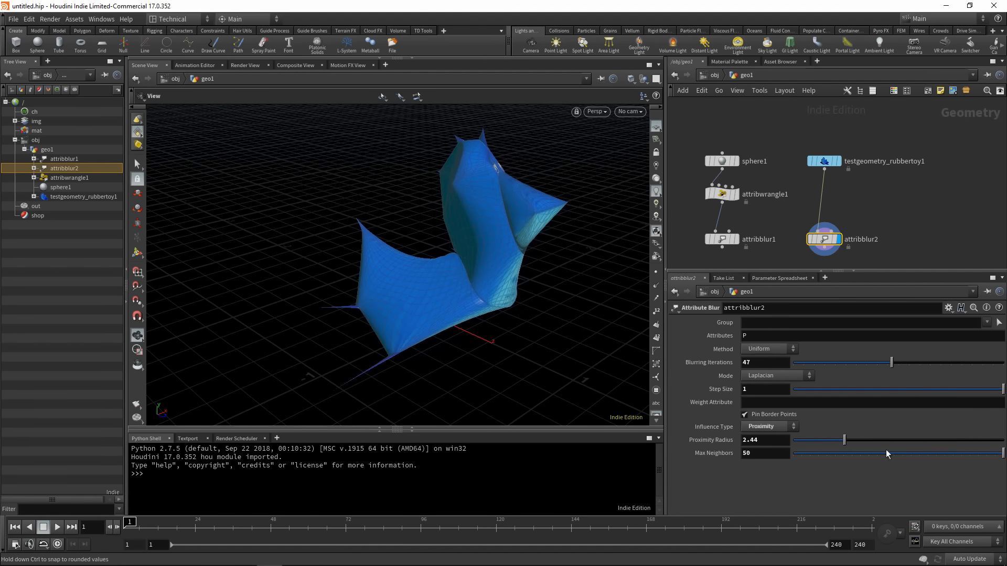
drag(572, 300, 415, 186)
mouse_move(1002, 454)
mouse_down()
mouse_move(791, 451)
mouse_move(1002, 454)
mouse_up()
drag(451, 362, 415, 343)
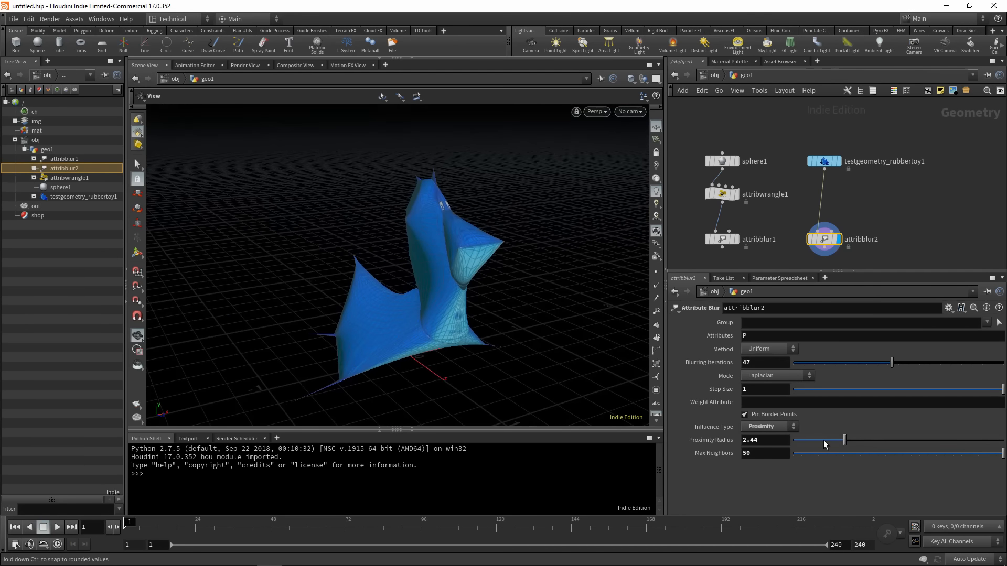
drag(793, 440, 794, 440)
Add a new Sphere node beside the rubber toy node
mouse_move(860, 219)
middle_down()
mouse_move(846, 218)
mouse_move(854, 212)
middle_up()
scroll(847, 216, down, 2)
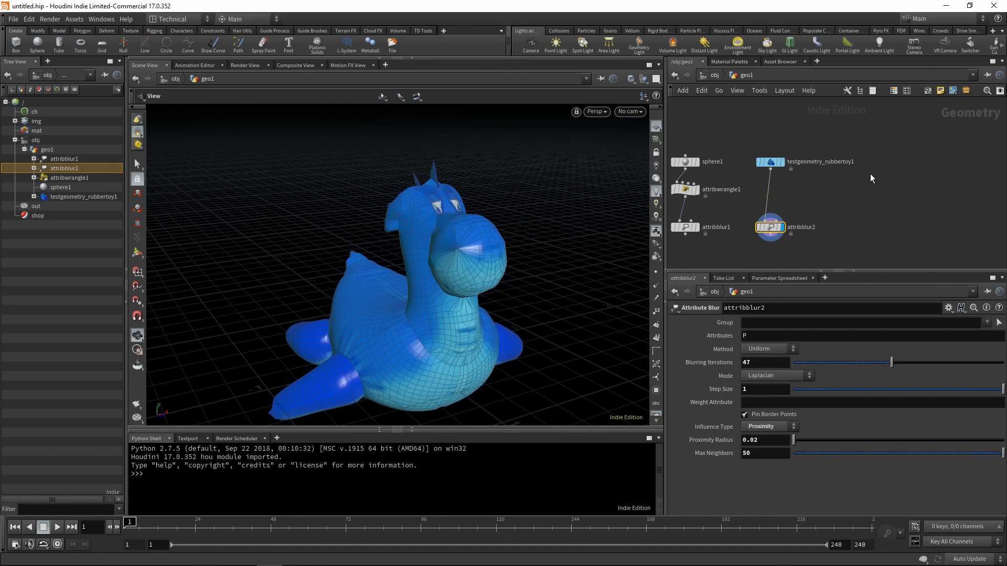
key(Tab)
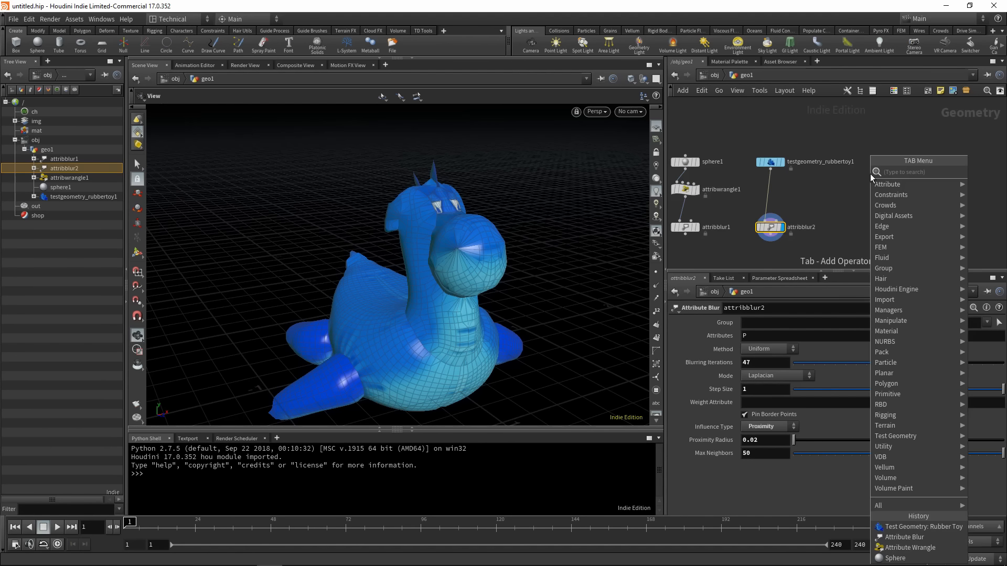
text(sphere)
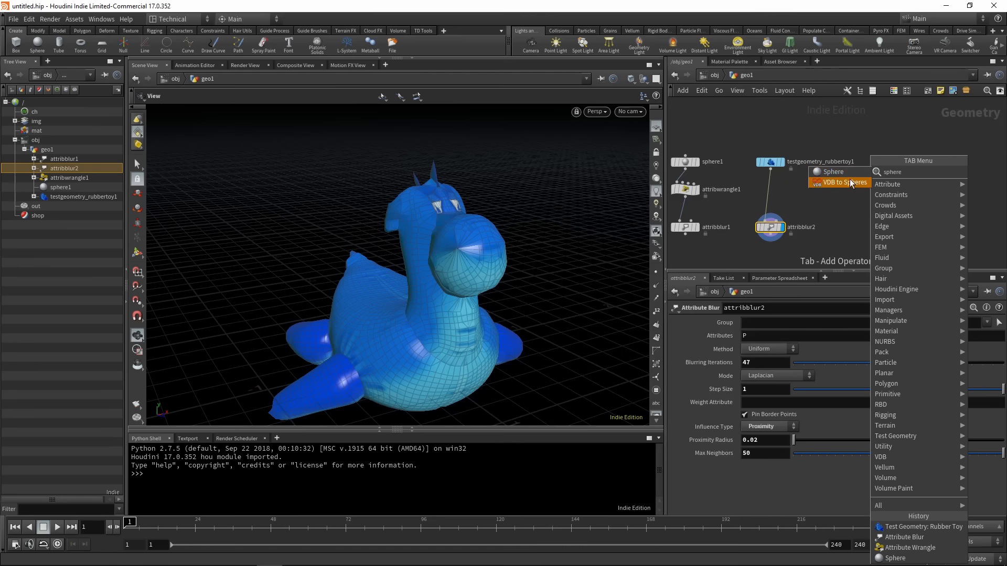
key(Return)
click(891, 159)
Set sphere2's primitive type to Polygon and its frequency to 10, and display the sphere
click(770, 322)
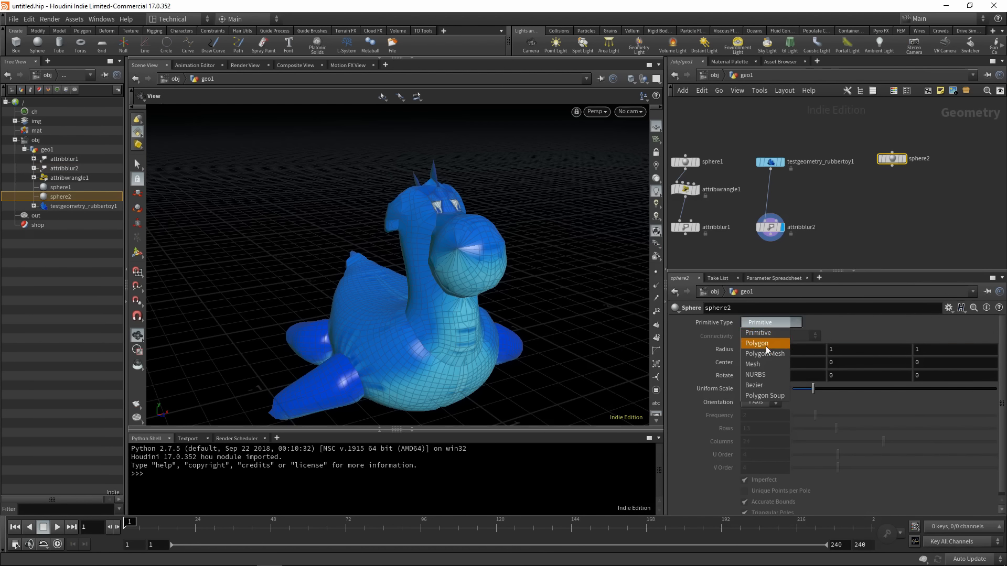
click(767, 348)
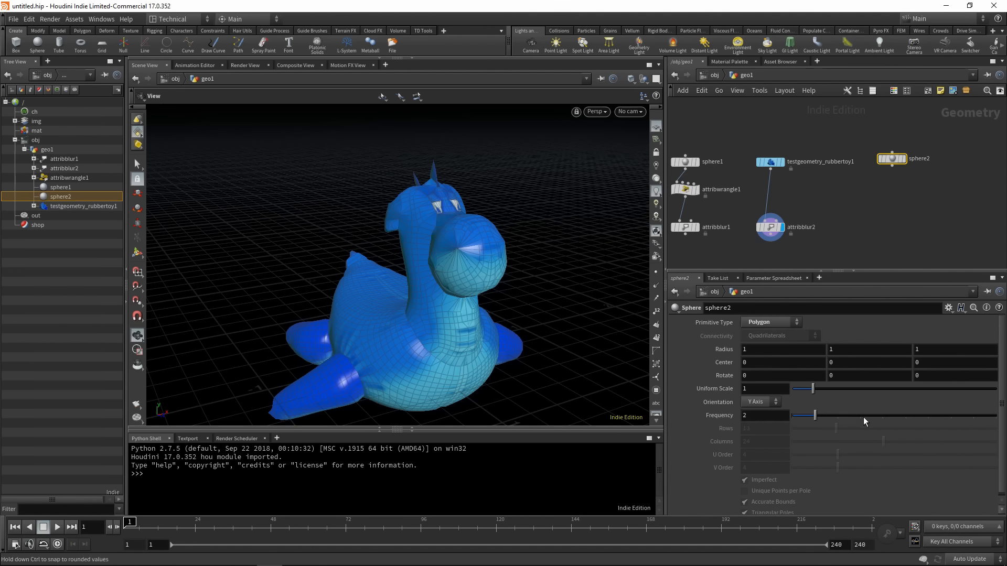
click(763, 415)
text(10)
key(Return)
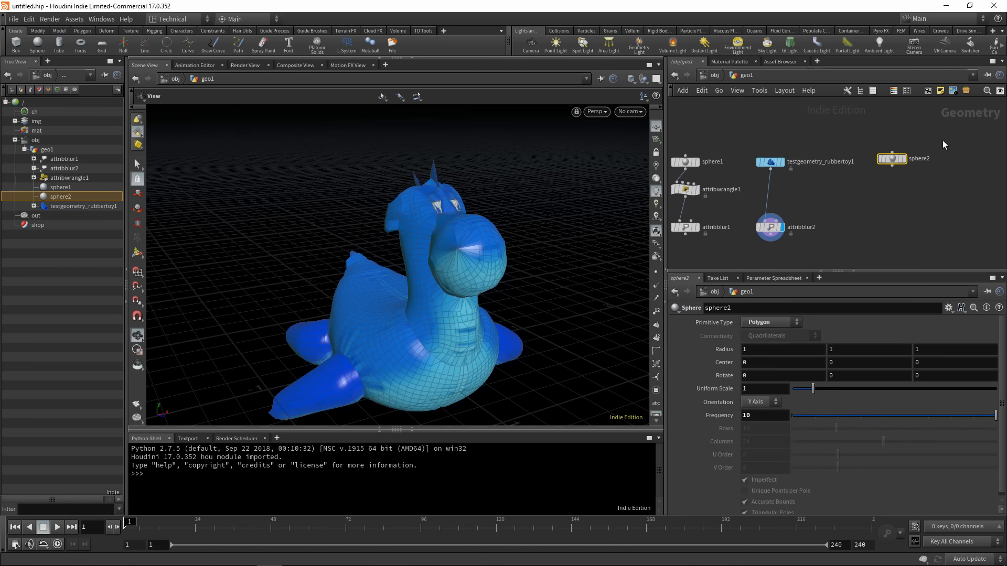
click(903, 159)
scroll(434, 230, down, 10)
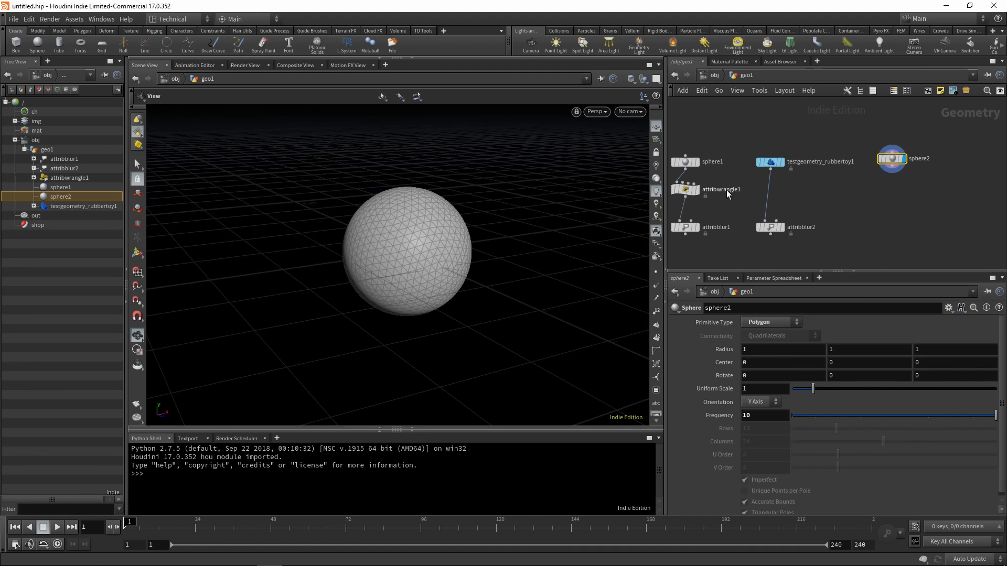
Duplicate sphere2 and place the copy next to it in the network
middle_drag(955, 177, 856, 205)
scroll(857, 205, up, 3)
alt+drag(768, 183, 839, 185)
Add a Box node next to sphere3 in the network
middle_drag(873, 208, 844, 209)
key(Tab)
text(box)
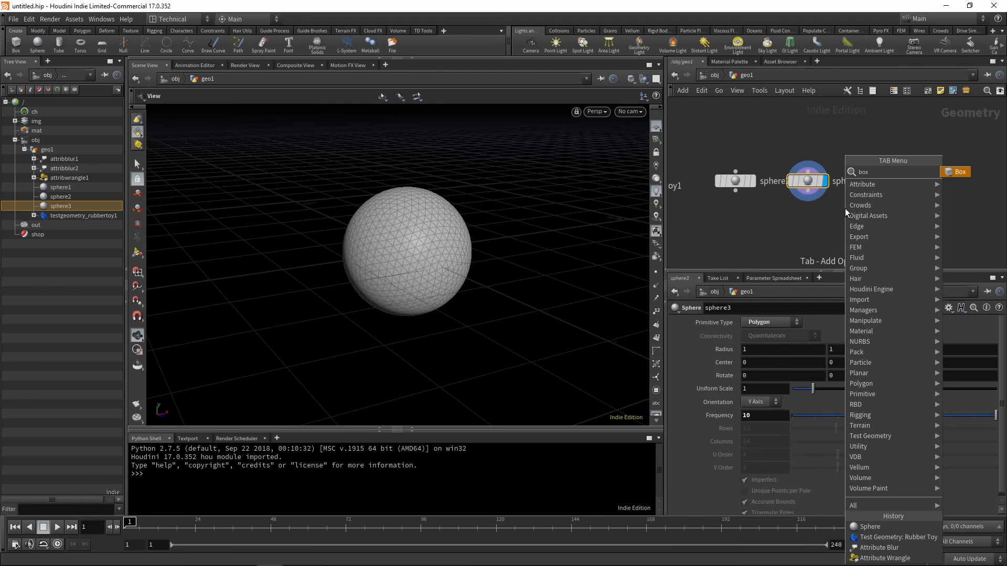
click(952, 172)
click(885, 183)
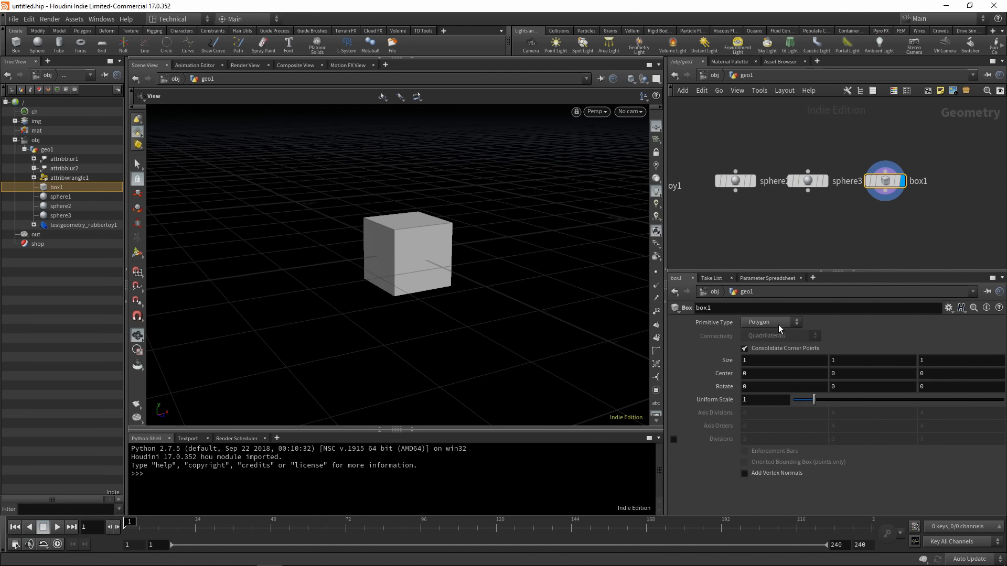
Set box1's uniform scale to 1.5
drag(757, 402, 672, 391)
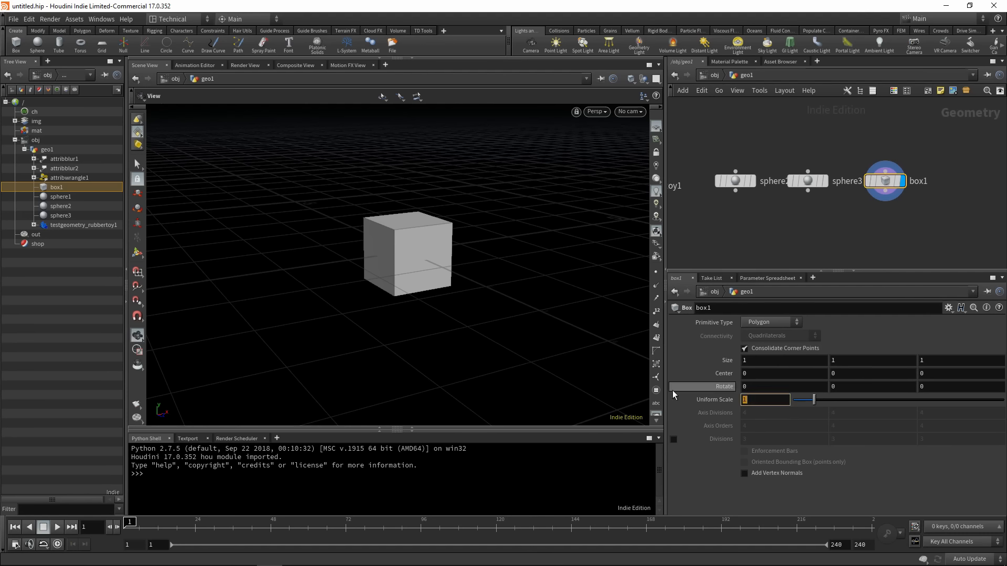
text(1.5)
key(Return)
Change box1's primitive type to Polygon Mesh and set its axis divisions to 10, 10, 10
click(751, 321)
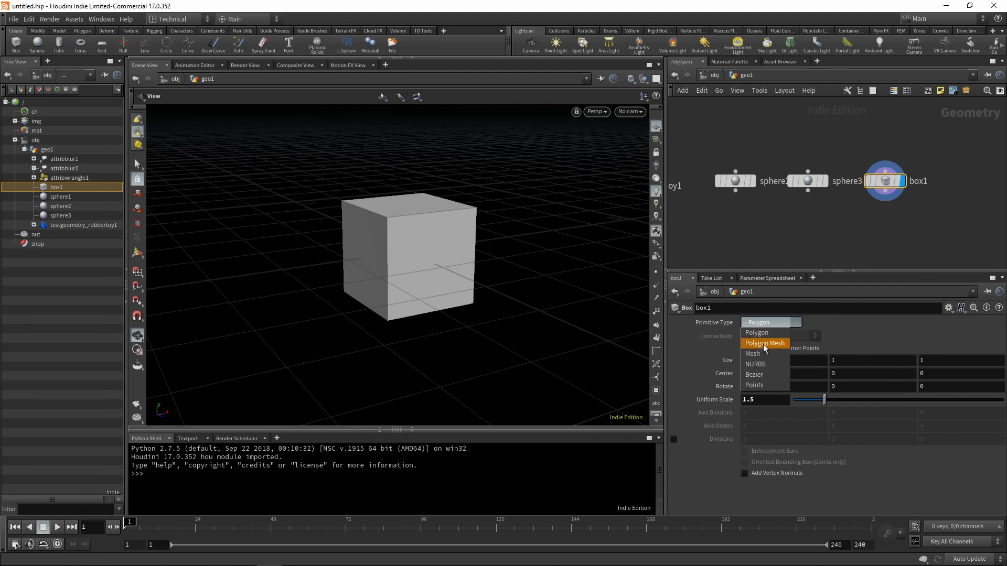
click(764, 353)
click(766, 414)
text(10)
key(Tab)
text(10)
key(Tab)
text(10)
key(Return)
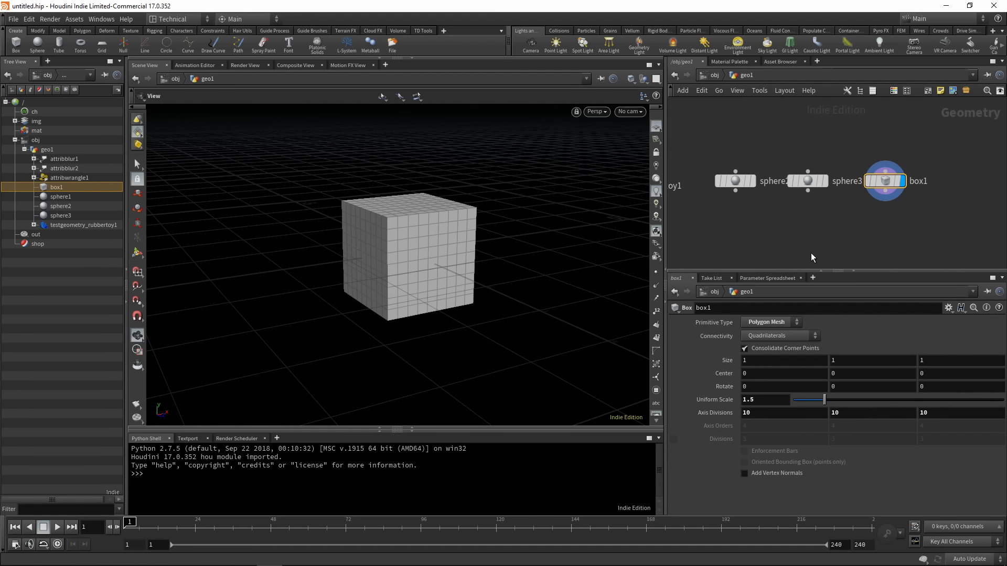
Add a Switch node below sphere3 and box1
scroll(824, 218, down, 2)
key(Tab)
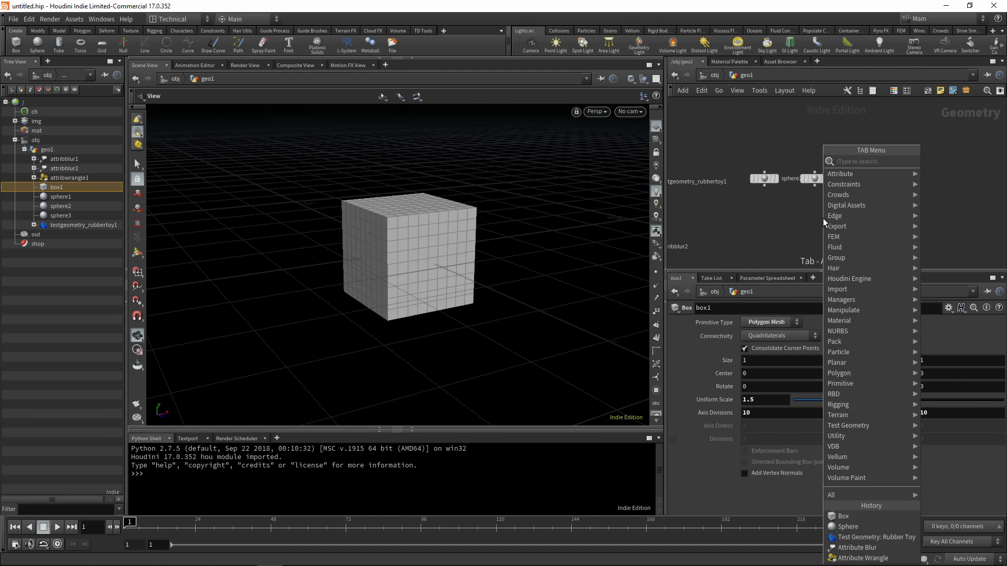
text(swit)
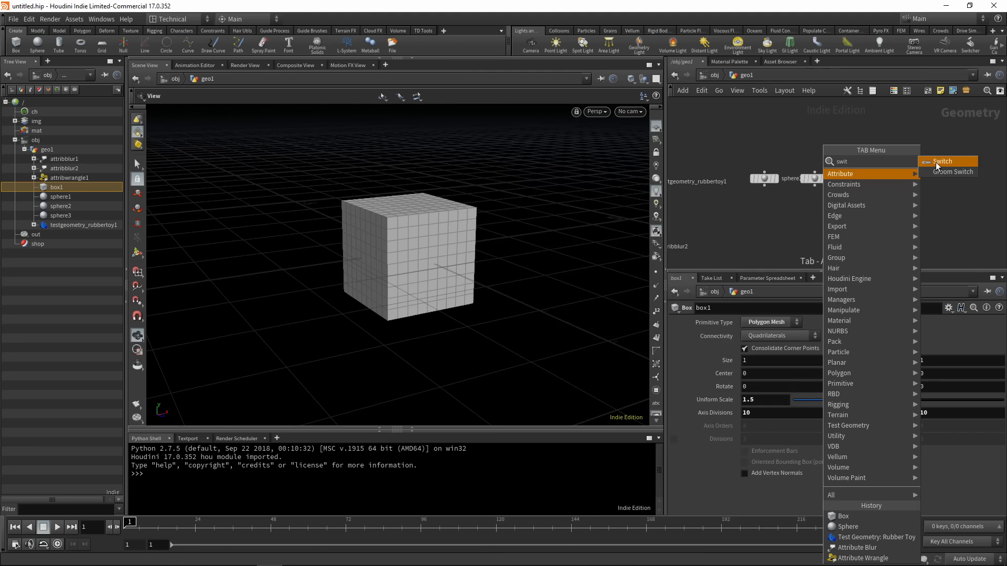
click(937, 166)
click(838, 208)
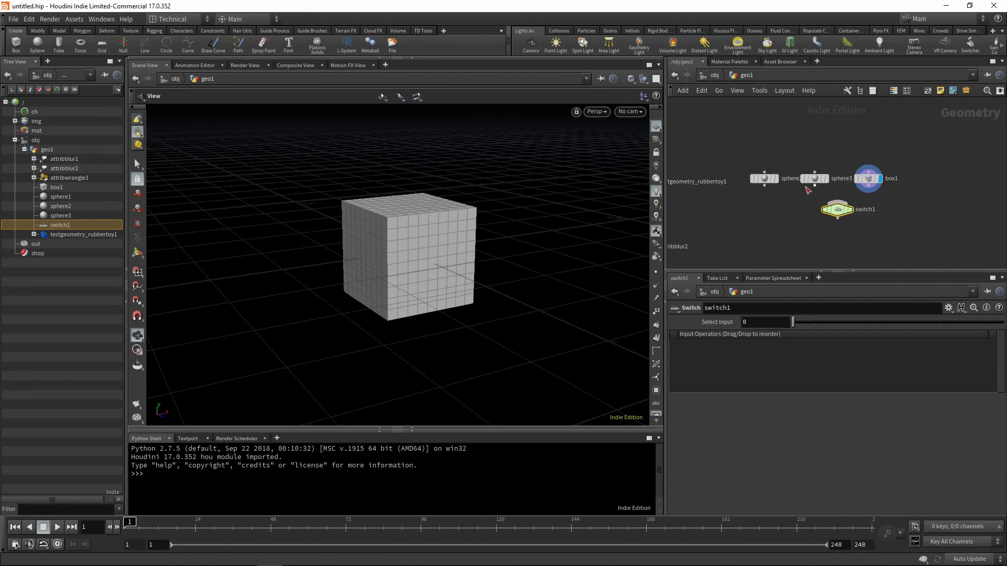
Wire sphere3 and box1 into switch1, in that order, and display the switch
click(815, 185)
click(837, 202)
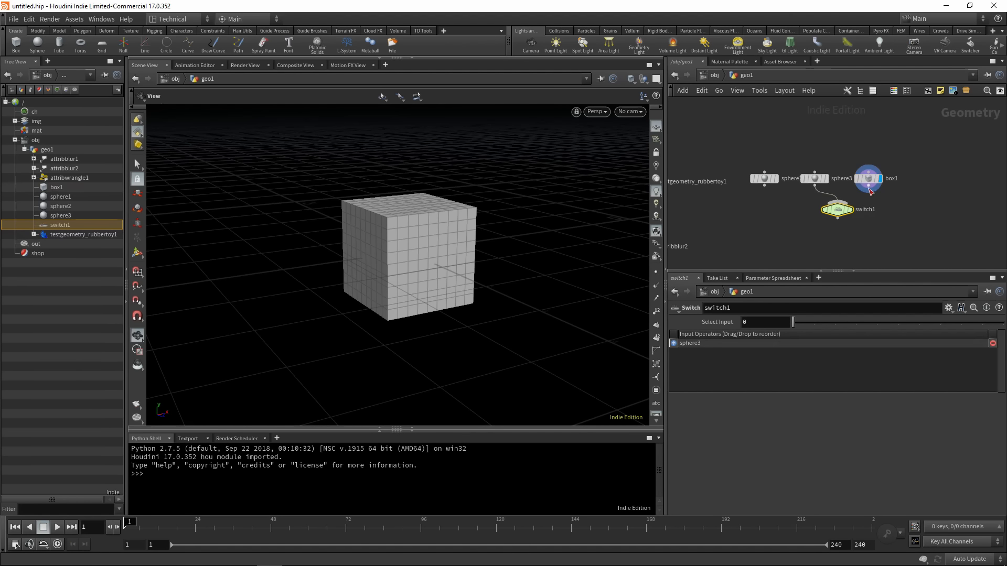
click(869, 192)
click(837, 203)
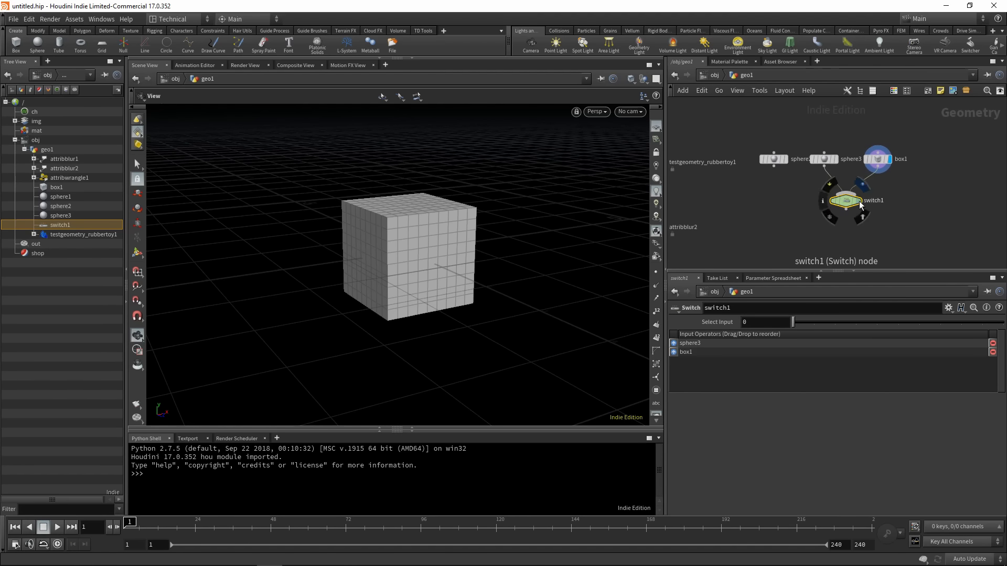
click(860, 201)
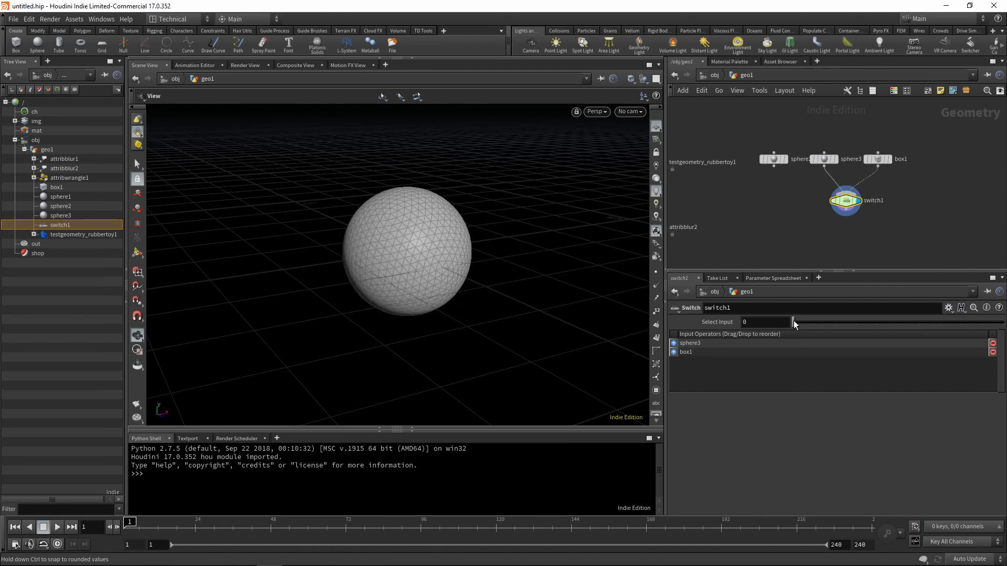
key(Tab)
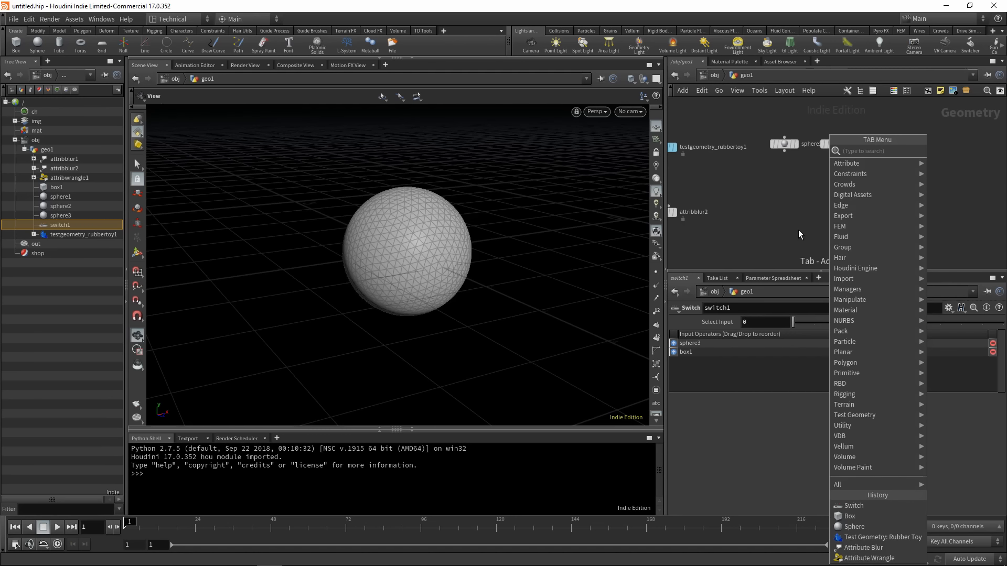
text(aw)
click(965, 149)
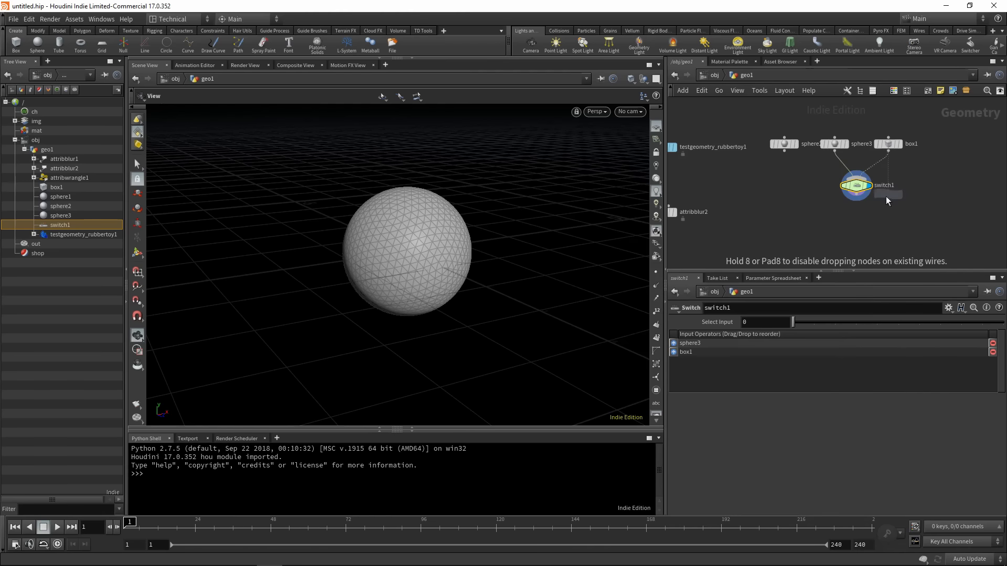
click(851, 223)
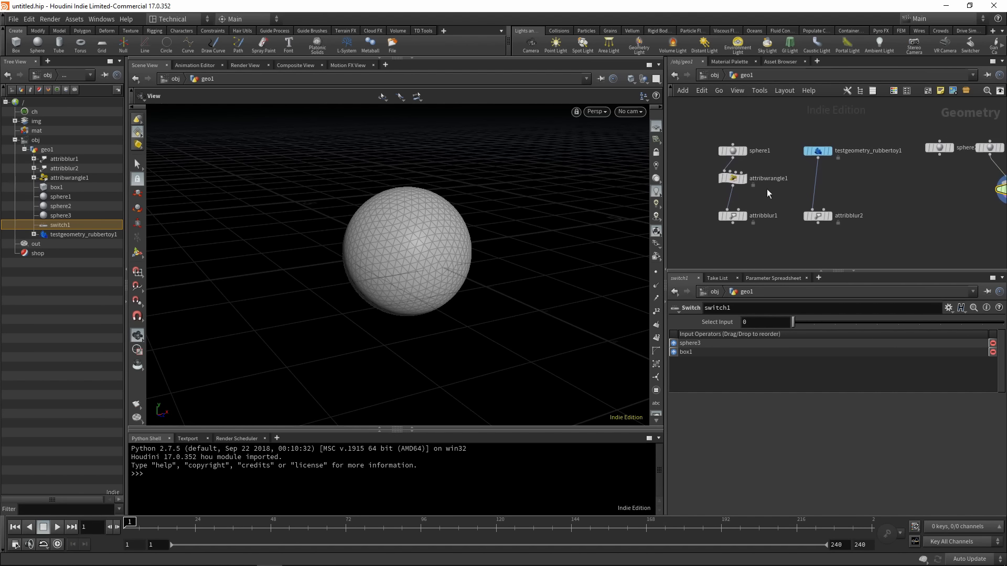
Duplicate attribwrangle1, place the copy below switch1, and wire switch1's output into its first input
click(734, 179)
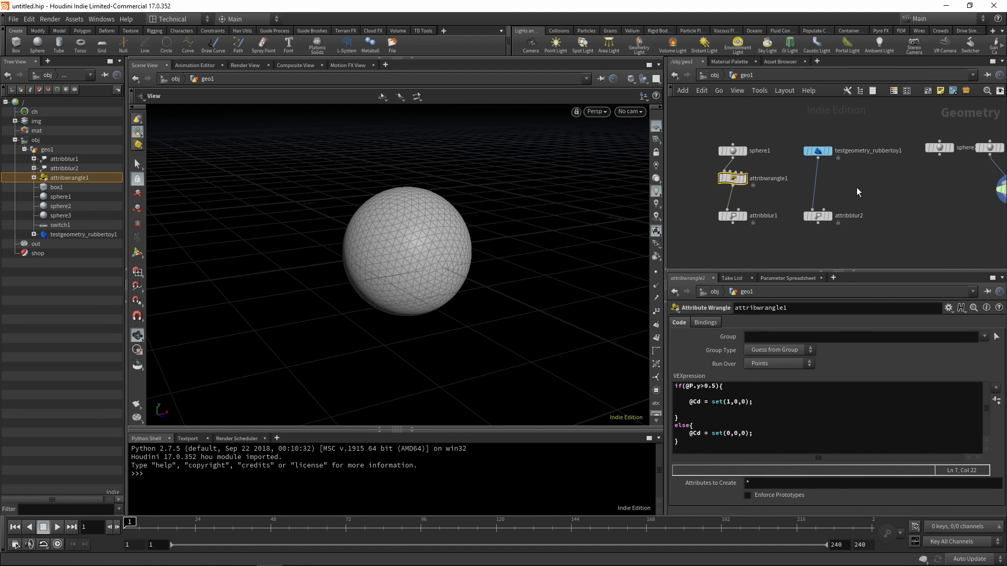
key(ctrl+c)
key(ctrl+v)
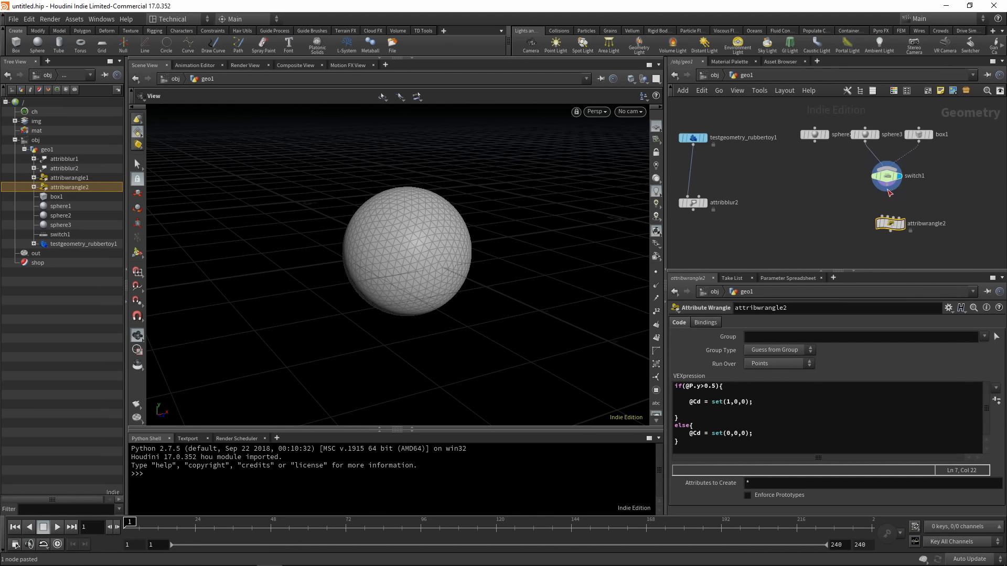
click(887, 185)
click(882, 217)
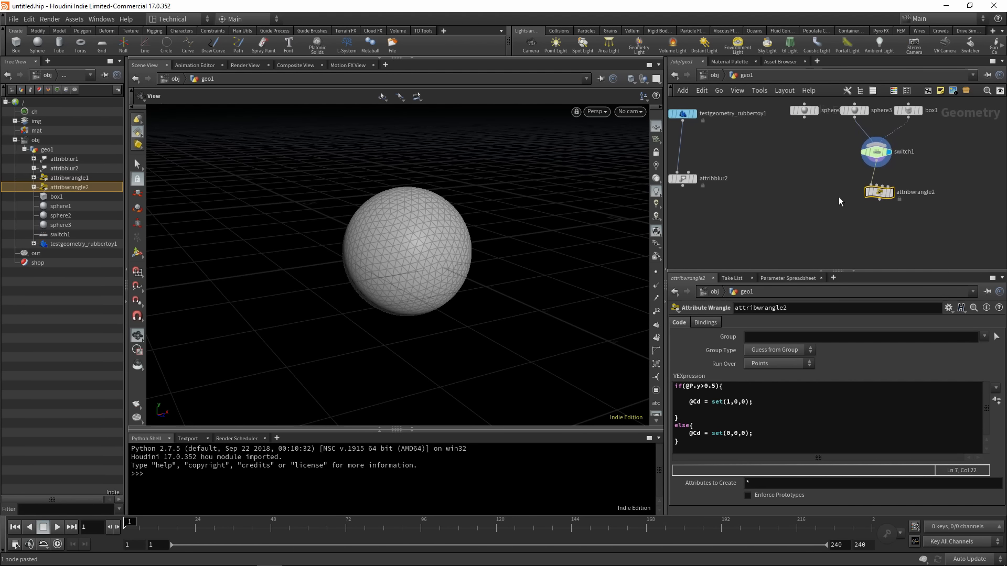
Add an Attribute Copy node below sphere2 and the duplicated wrangle
key(Tab)
text(attribute)
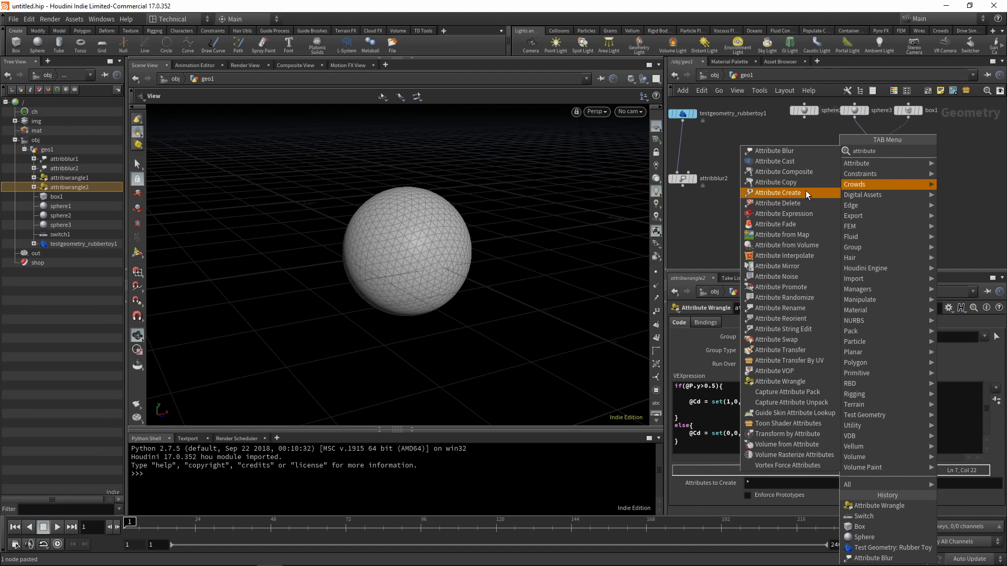
text( copy)
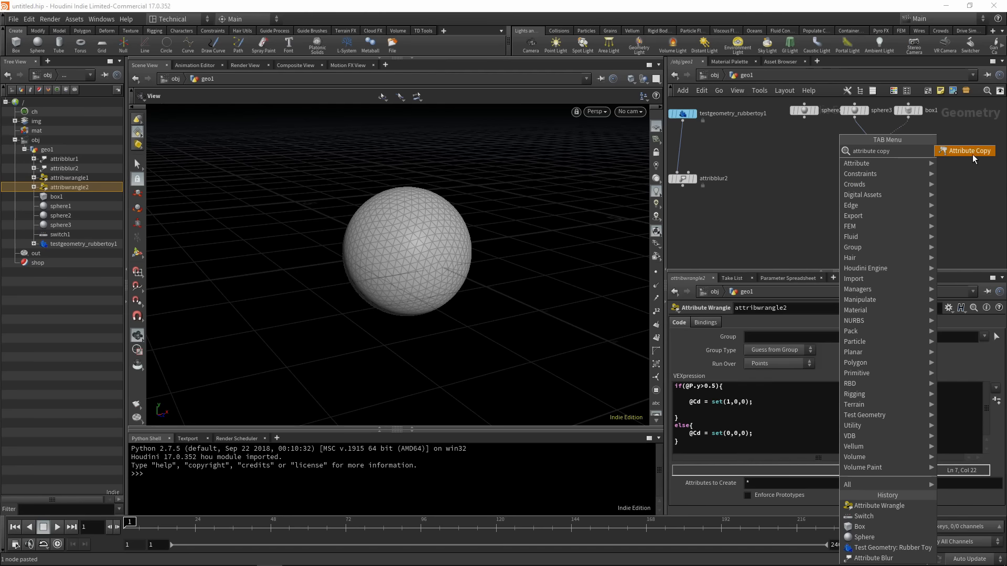
click(970, 151)
click(822, 233)
Wire sphere2 into attribcopy1's first input and attribwrangle2 into its second, and display attribcopy1
click(805, 117)
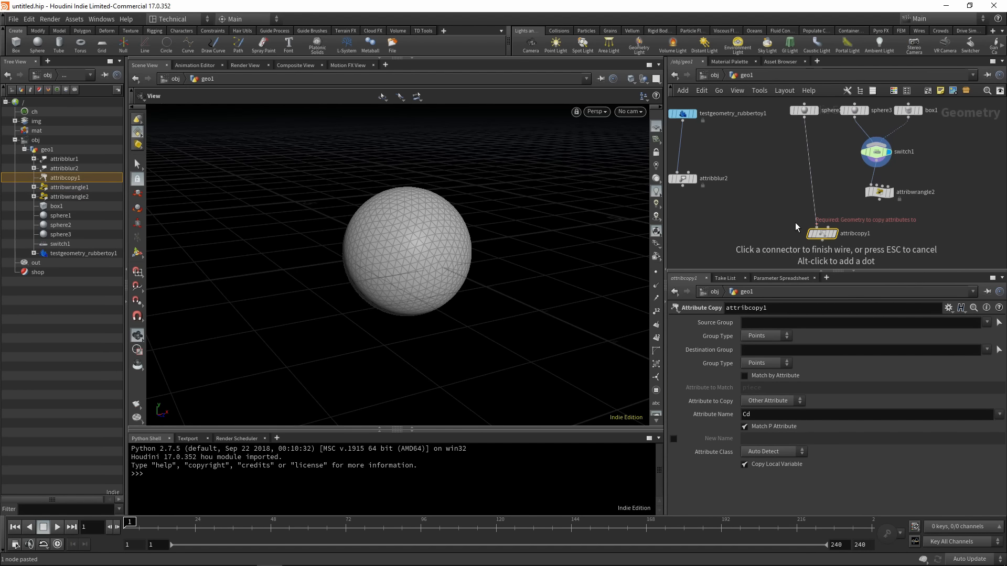
click(817, 227)
click(879, 199)
click(828, 228)
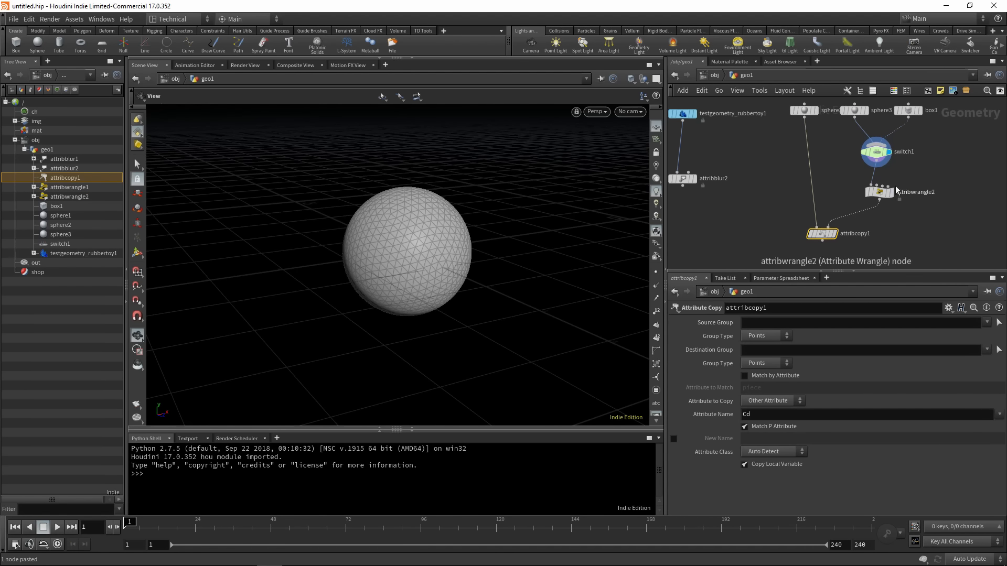
click(837, 247)
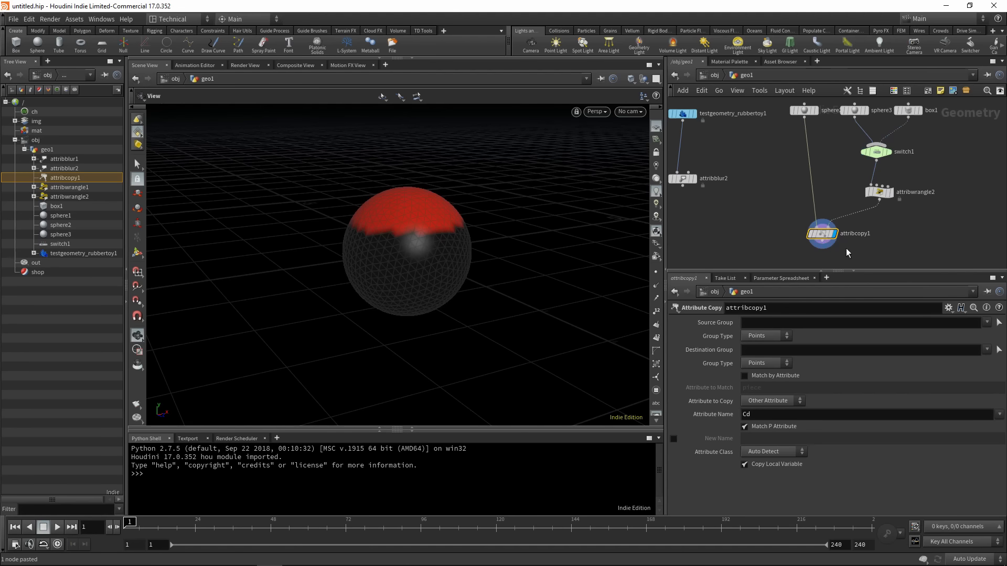
Display attribwrangle2, sphere2 and attribcopy1 in turn to compare the source colour, the plain target sphere and the copied result
click(886, 153)
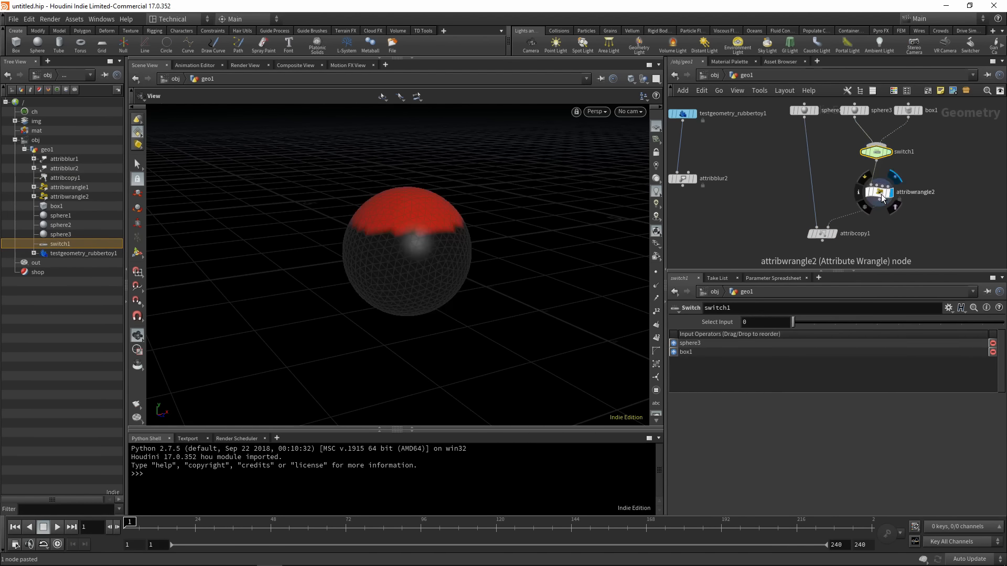
click(885, 194)
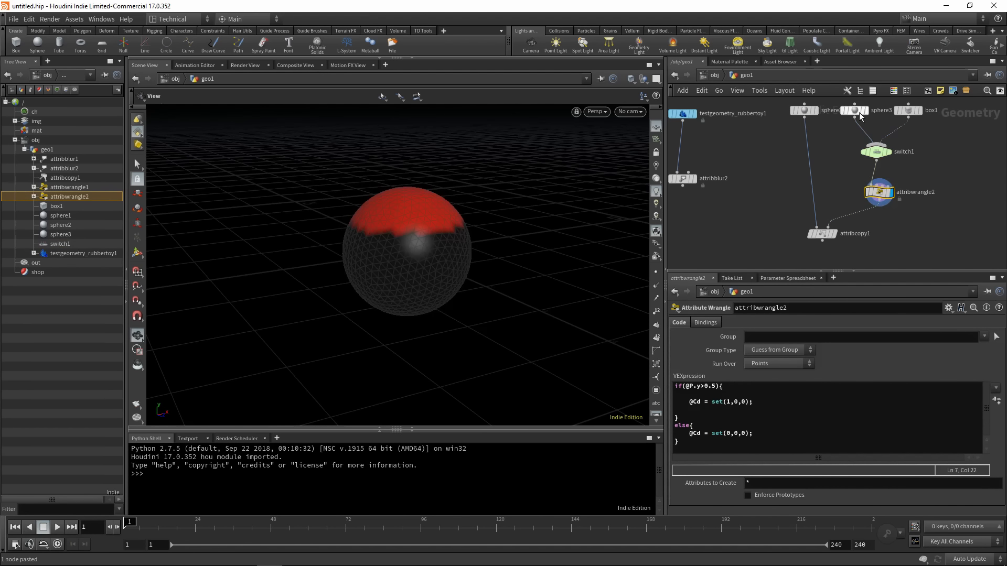
click(808, 111)
click(815, 110)
drag(413, 178, 413, 212)
scroll(414, 213, up, 4)
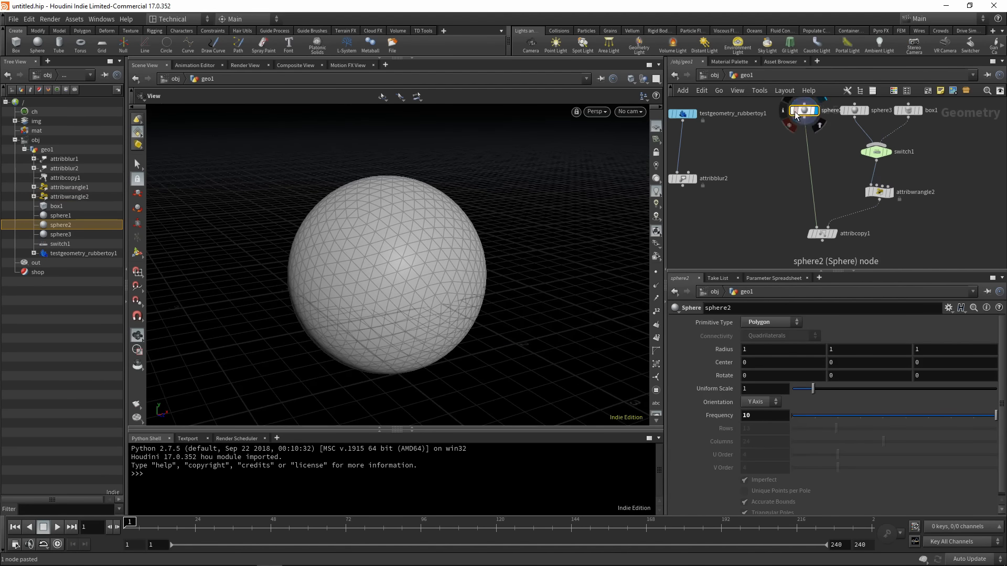
click(891, 191)
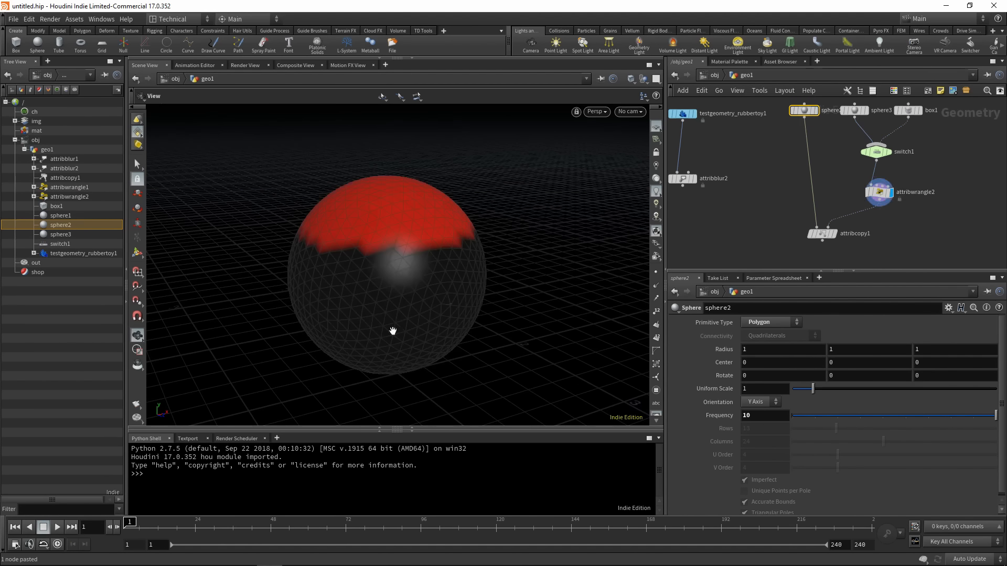
click(833, 233)
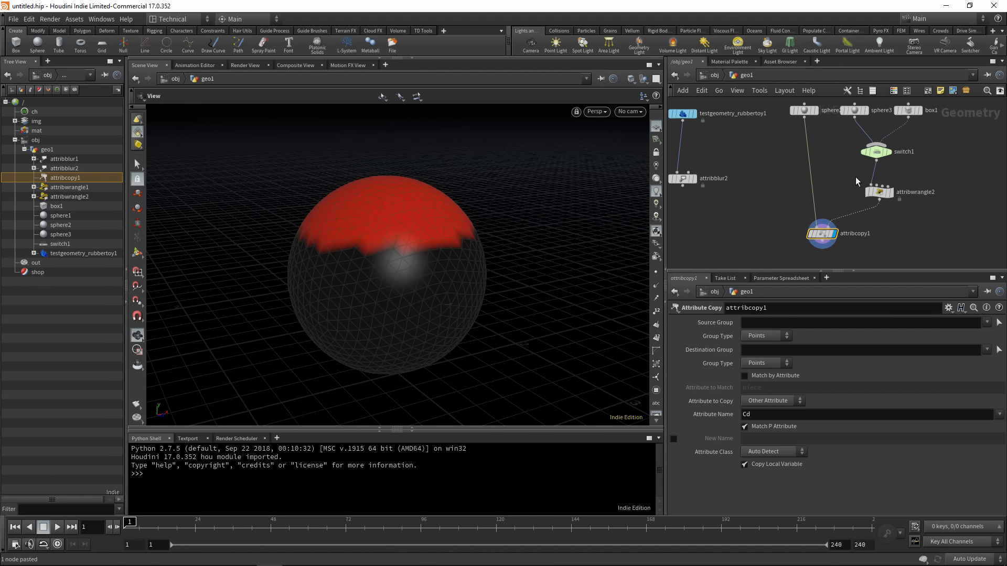
Reorder switch1's inputs so box1 comes before sphere3, and display attribwrangle2 followed by attribcopy1
click(876, 152)
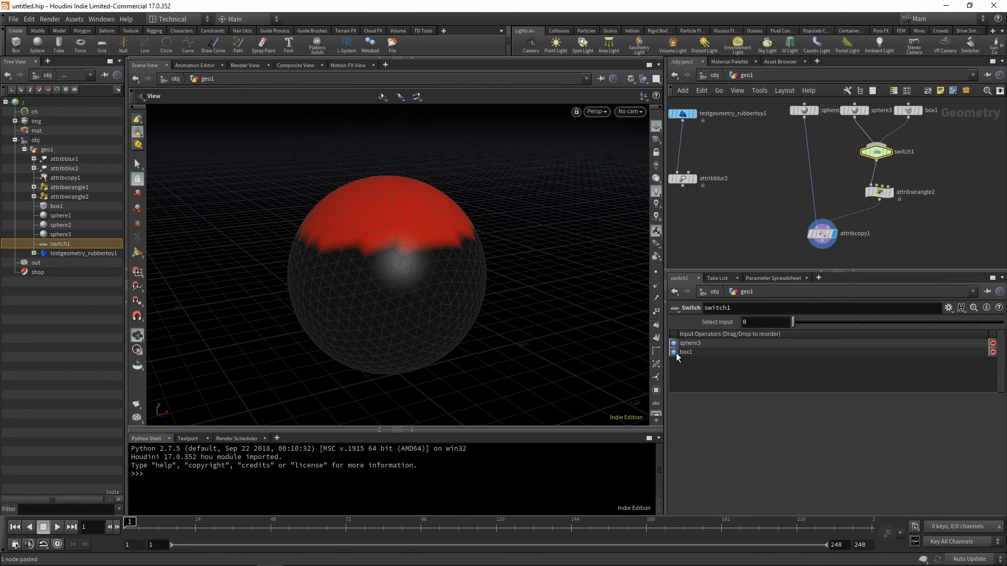
drag(677, 354, 675, 343)
click(890, 192)
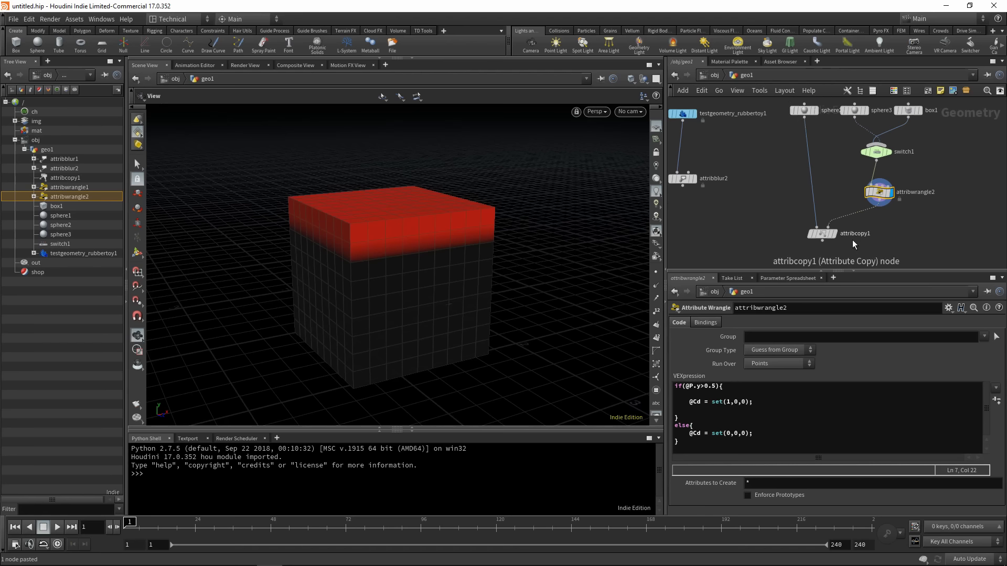
click(833, 234)
Examine from several angles how the box's colour attribute is copied onto the sphere
drag(337, 225, 458, 253)
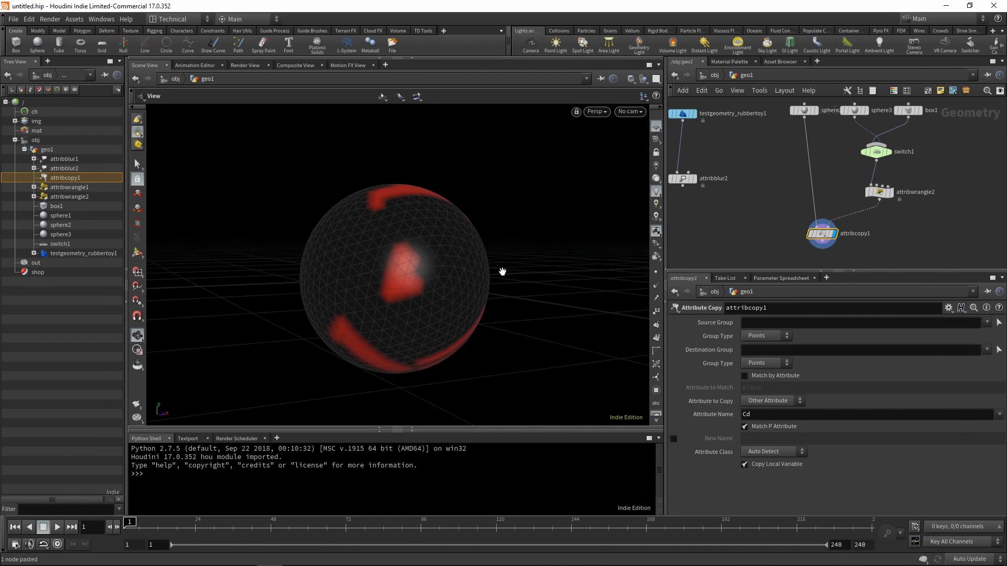
middle_drag(498, 273, 538, 290)
drag(537, 290, 552, 294)
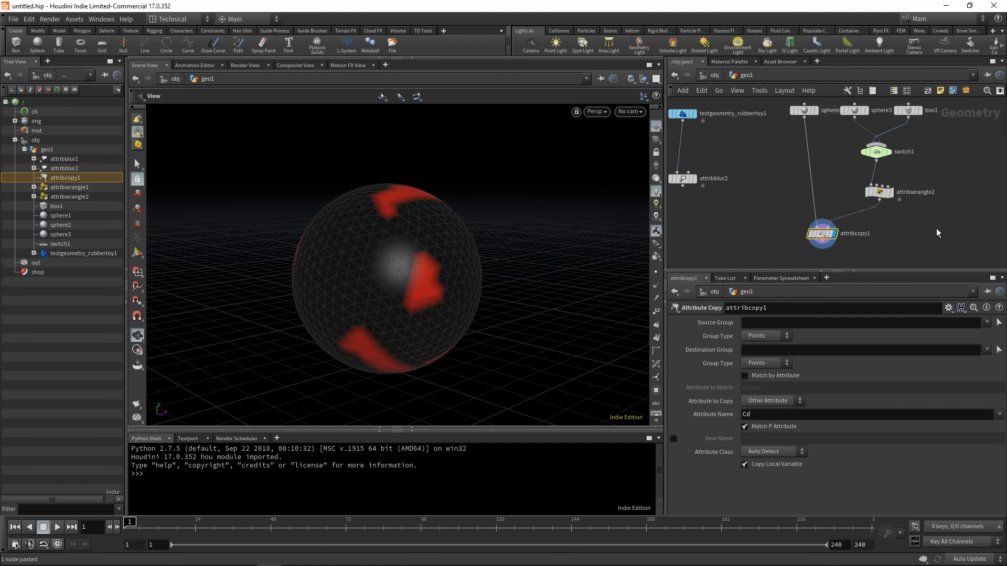
middle_drag(930, 226, 851, 221)
scroll(862, 222, down, 1)
drag(359, 252, 437, 275)
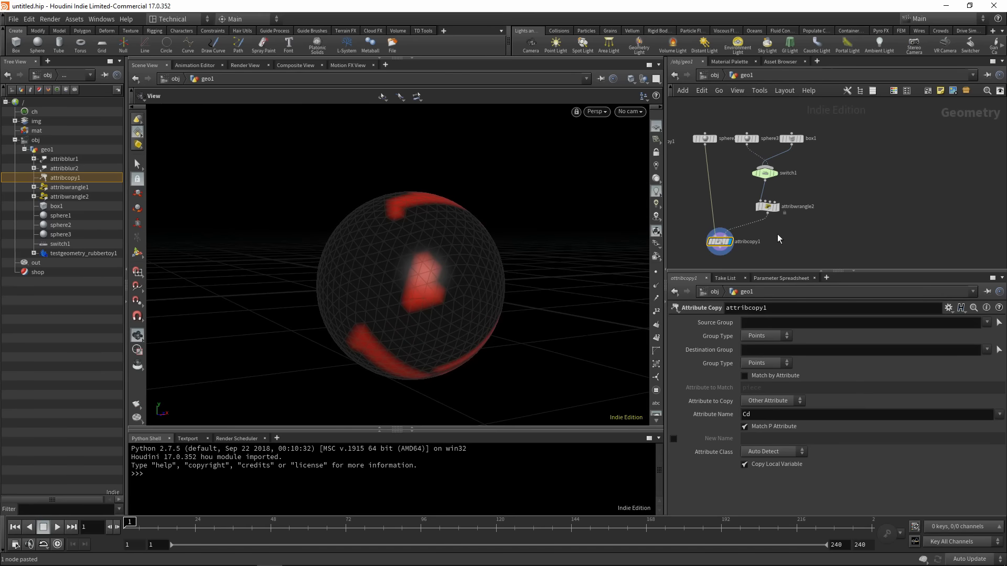
middle_drag(774, 237, 822, 220)
drag(411, 274, 479, 283)
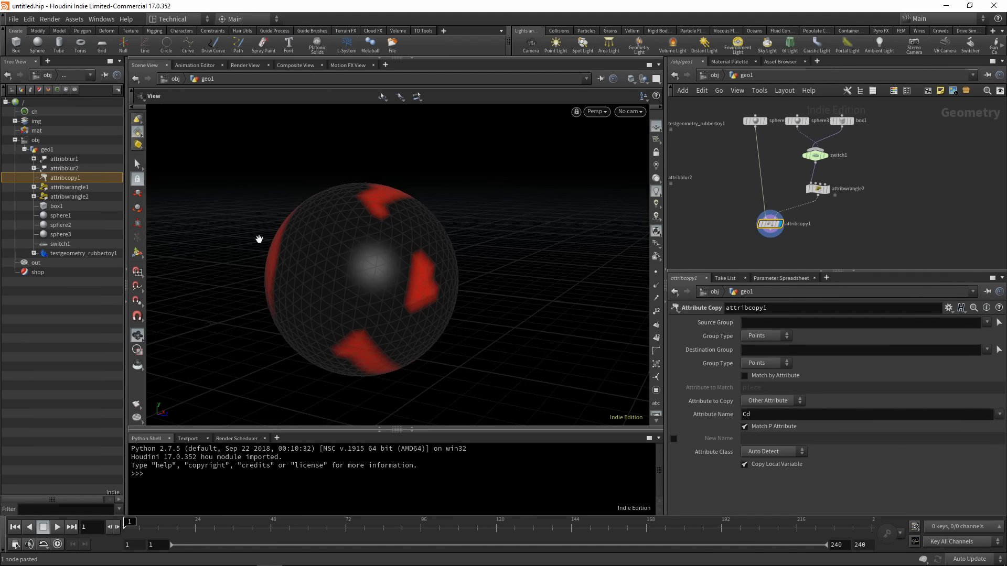
Add an Attribute Transfer node beside attribcopy1 and move it to empty space in the network
middle_drag(857, 219, 843, 210)
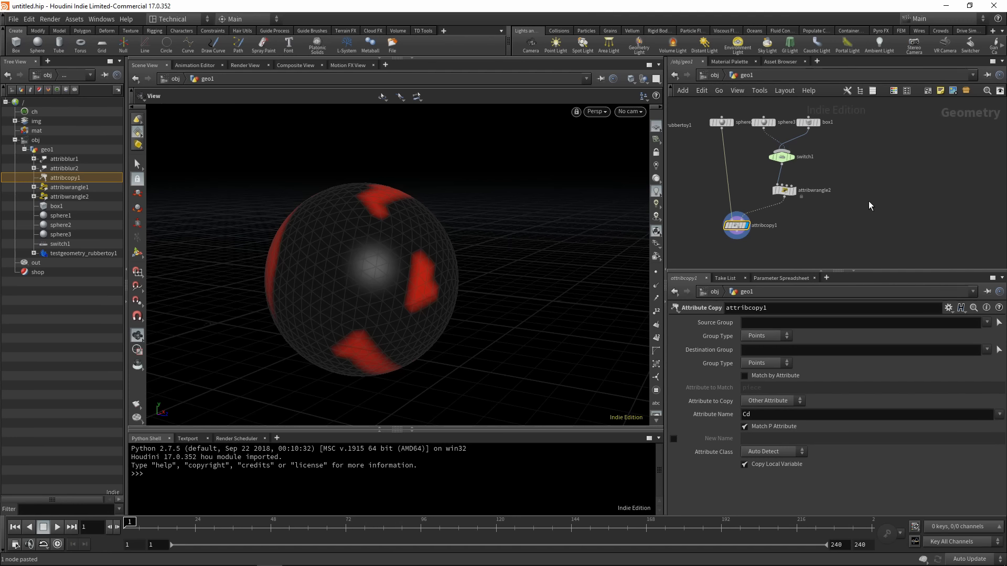
key(Tab)
text(att)
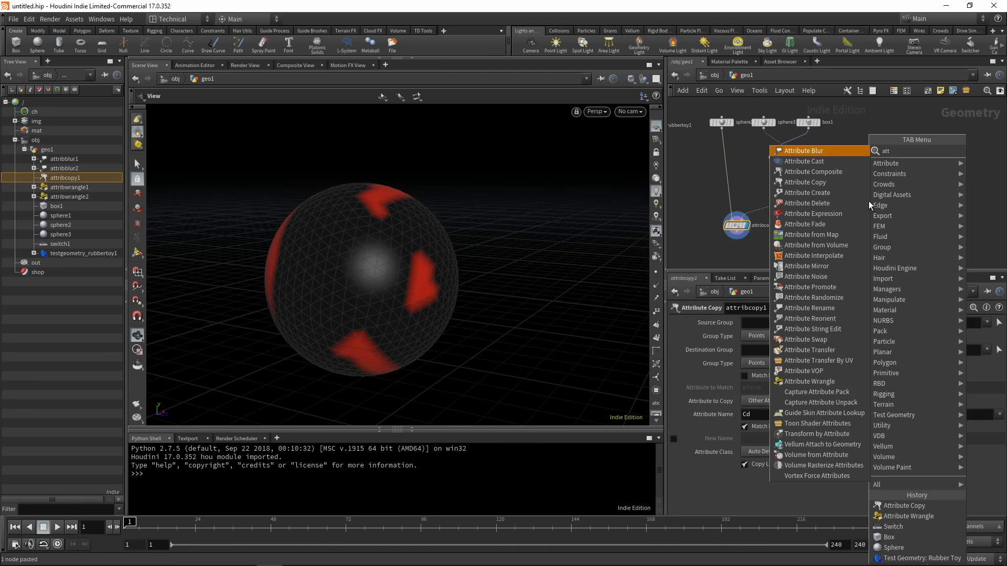
text(ribute tran)
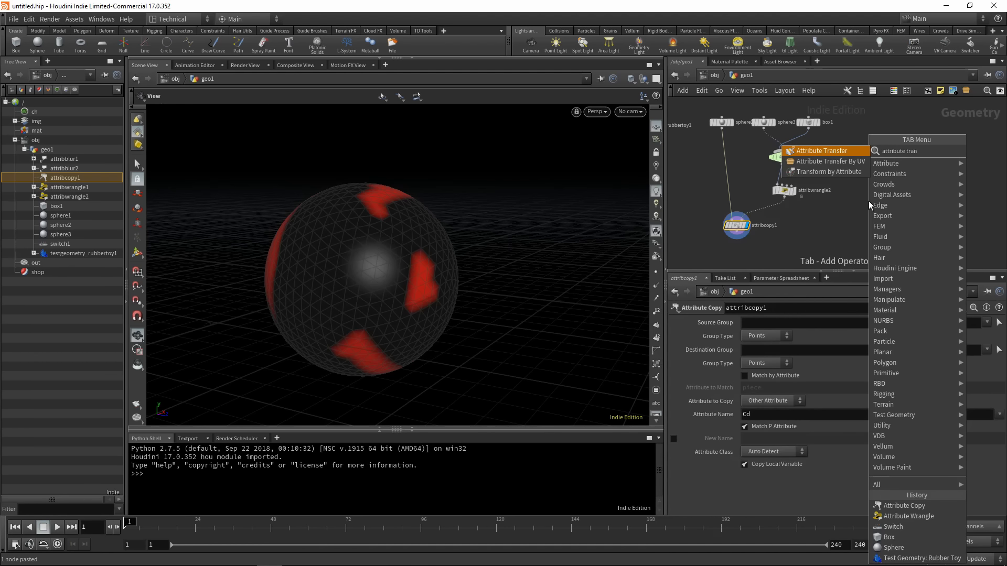
click(832, 154)
click(813, 226)
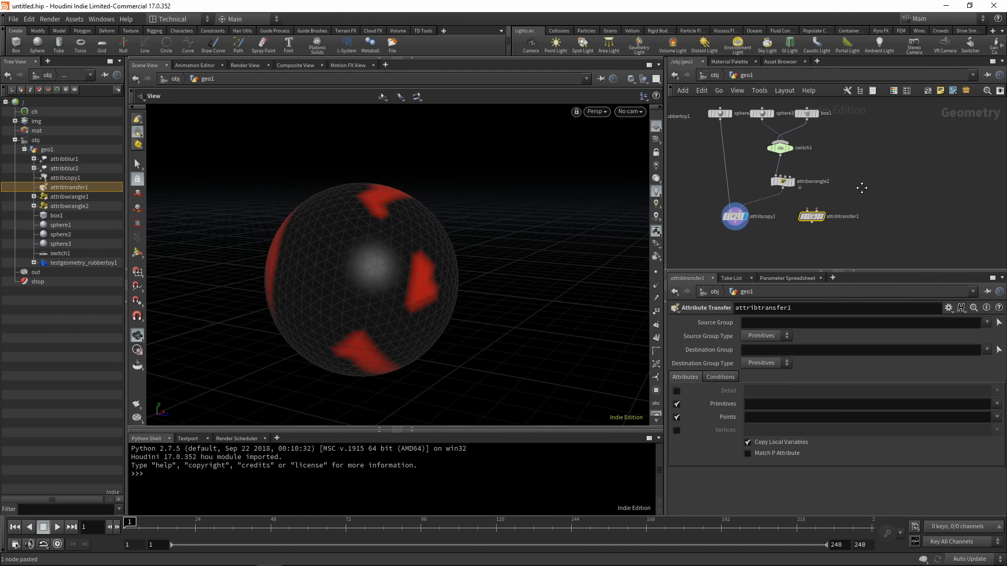
drag(812, 216, 811, 222)
middle_drag(786, 209, 736, 217)
drag(777, 228, 869, 229)
Duplicate the attribcopy1 network, including its spheres, box, switch and wrangle, next to the original
middle_drag(753, 237, 801, 237)
drag(706, 250, 831, 120)
middle_drag(854, 149, 824, 161)
mouse_move(775, 141)
alt+drag(775, 140, 889, 148)
middle_drag(946, 200, 911, 193)
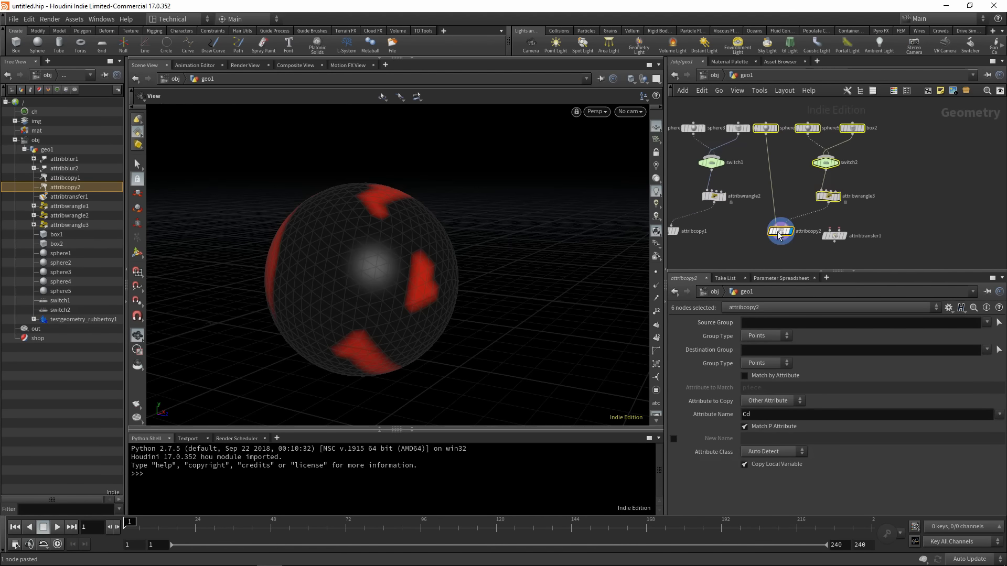
Move the duplicated nodes above attribtransfer1 and delete the duplicate attribcopy2
mouse_move(830, 201)
drag(830, 198, 863, 183)
click(838, 206)
key(Delete)
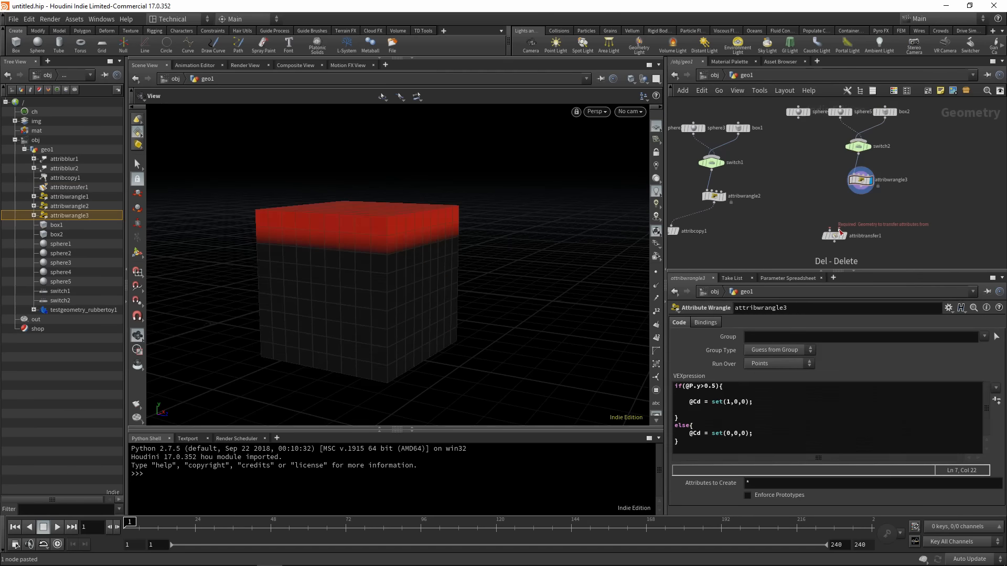
Wire sphere4 into attribtransfer1's first input and attribwrangle3 into its second, and display attribtransfer1
click(838, 231)
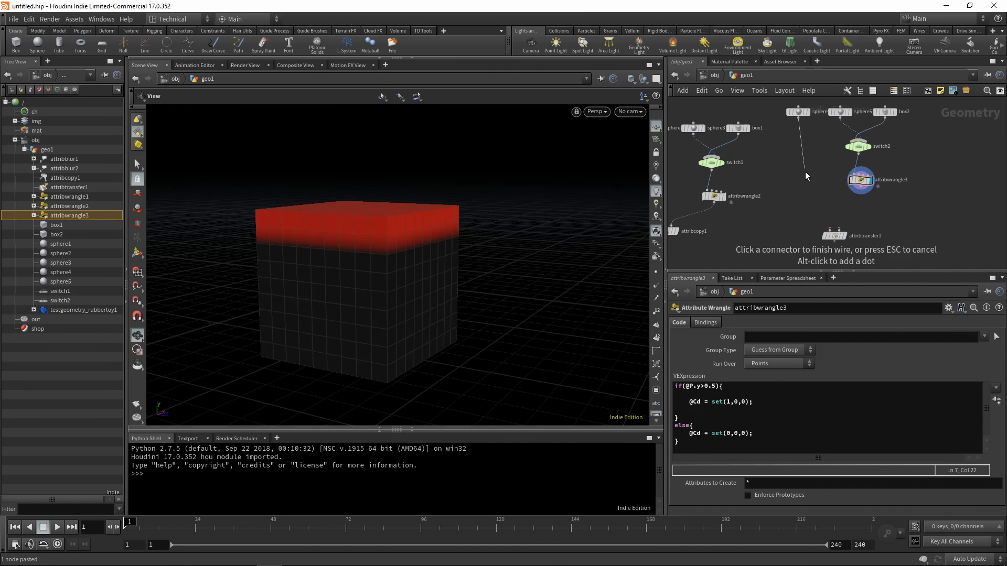
click(862, 194)
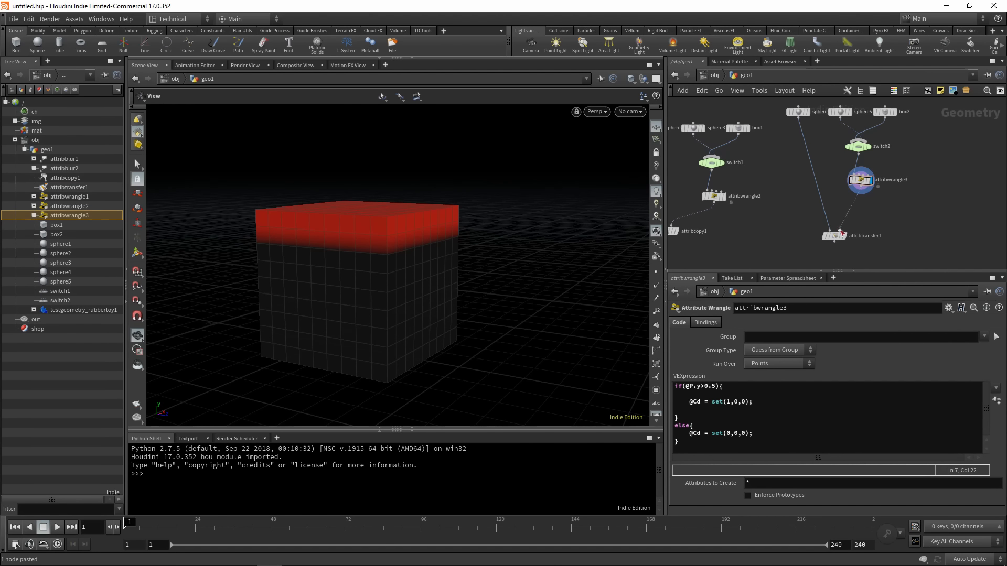
click(842, 244)
click(835, 236)
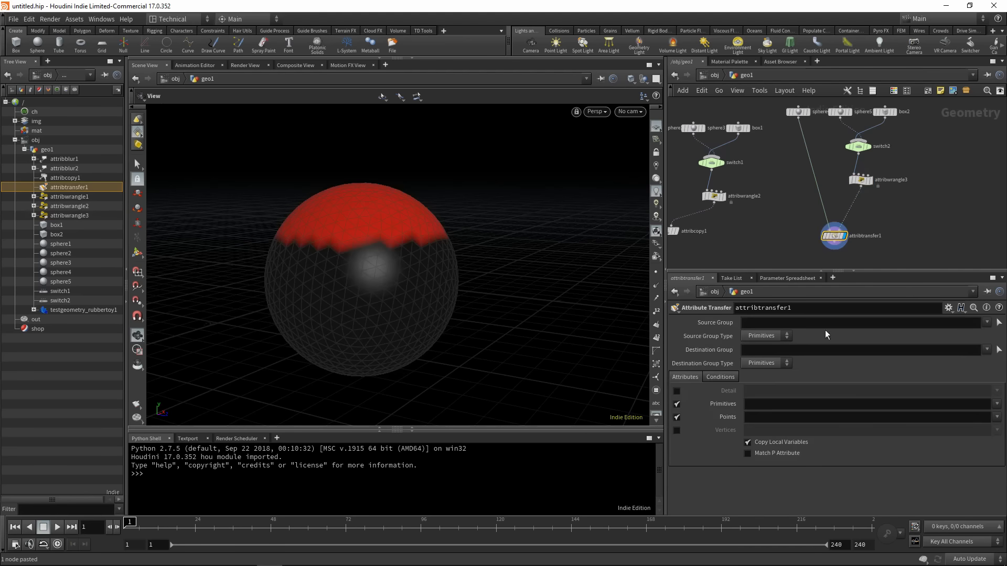
Display attribwrangle3, sphere4 and attribtransfer1 in turn to compare the coloured box, plain sphere and transferred colour
click(860, 182)
click(833, 236)
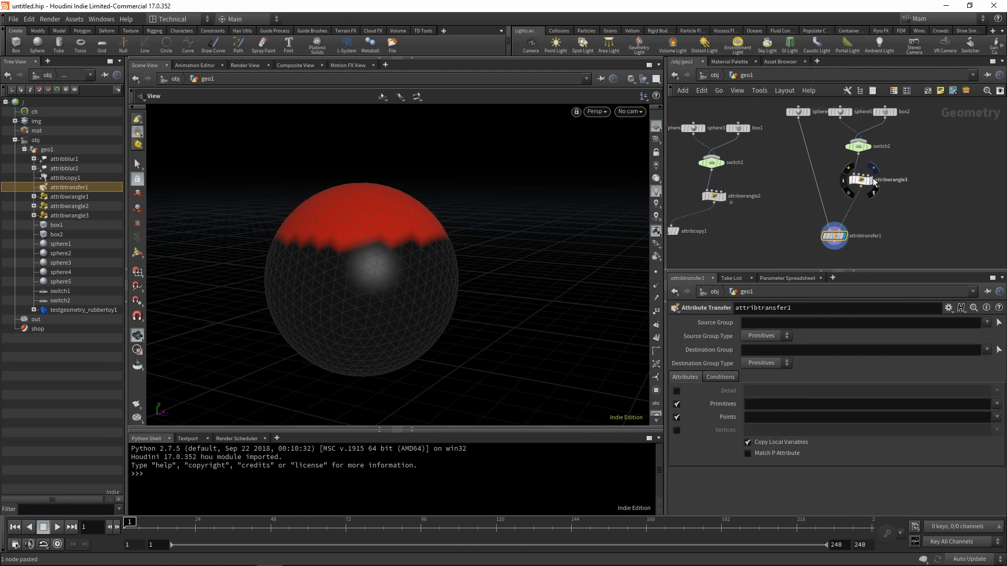
click(869, 188)
click(861, 181)
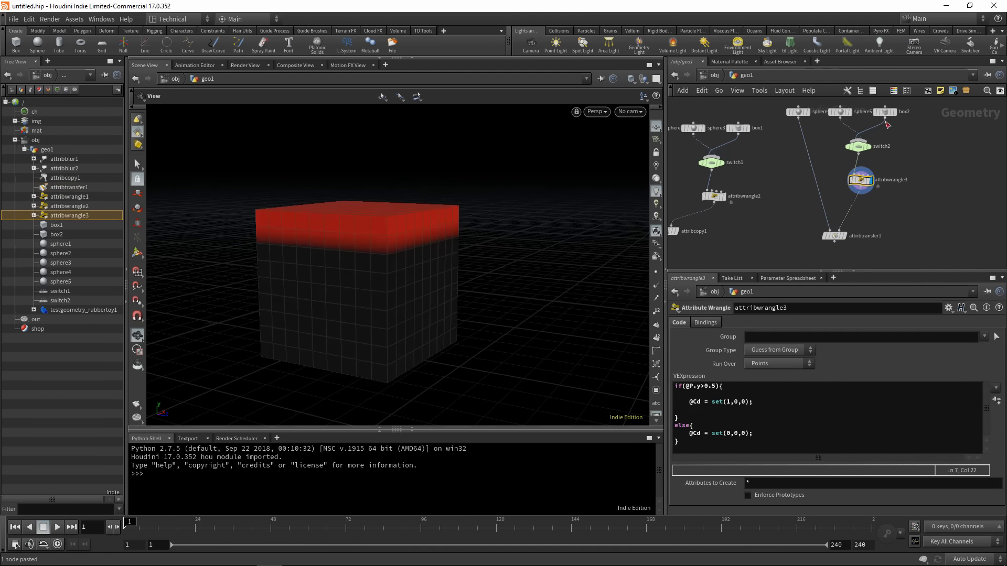
click(798, 112)
click(809, 112)
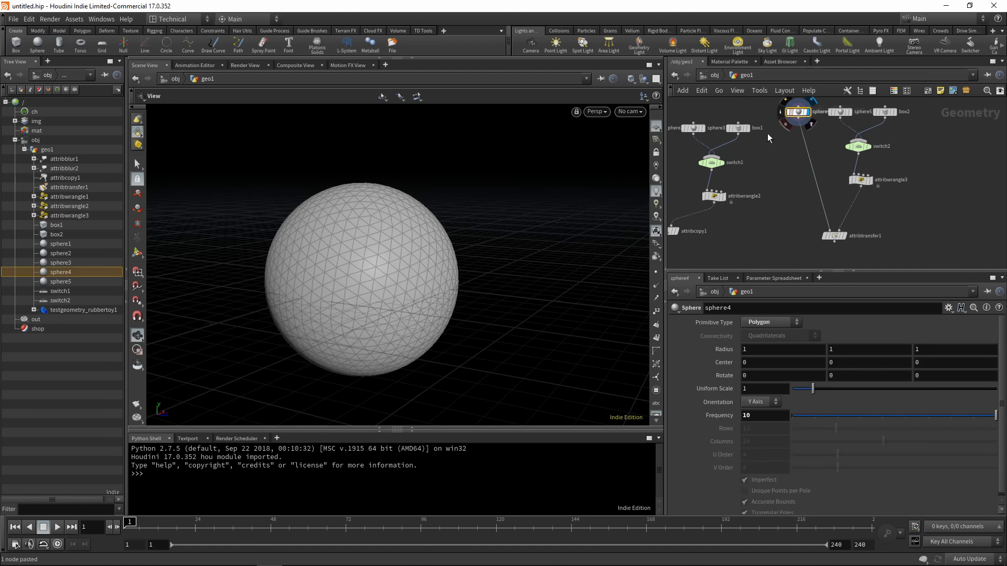
click(848, 240)
click(835, 236)
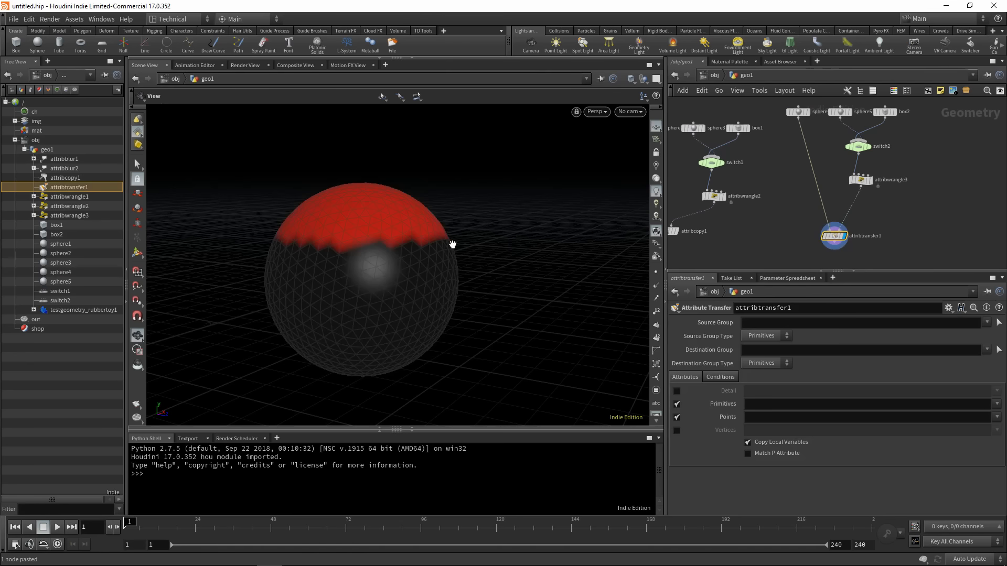
drag(450, 253, 452, 254)
right_drag(413, 307, 591, 369)
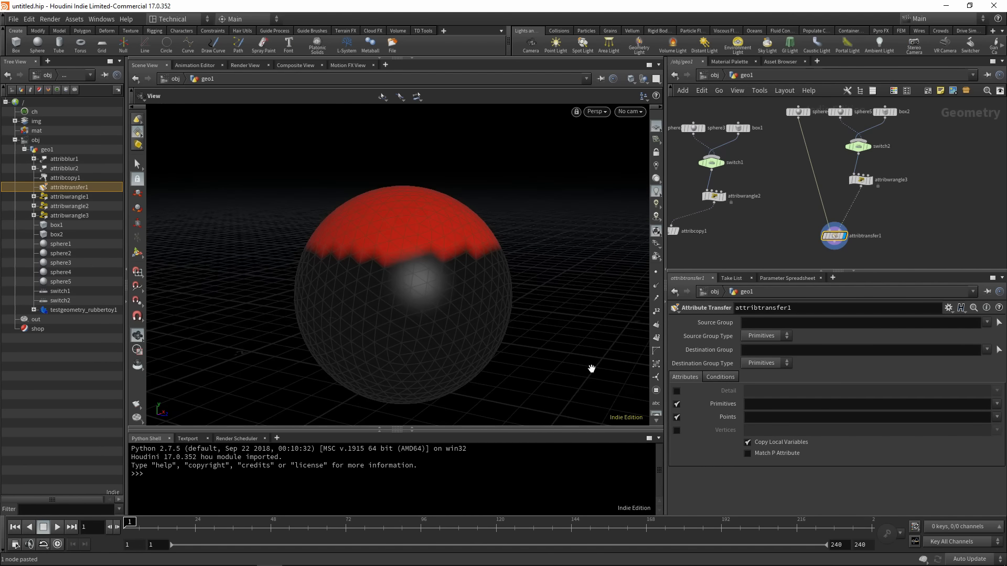
Turn off primitive attribute transfer on attribtransfer1 and set the point attributes to Cd
click(677, 404)
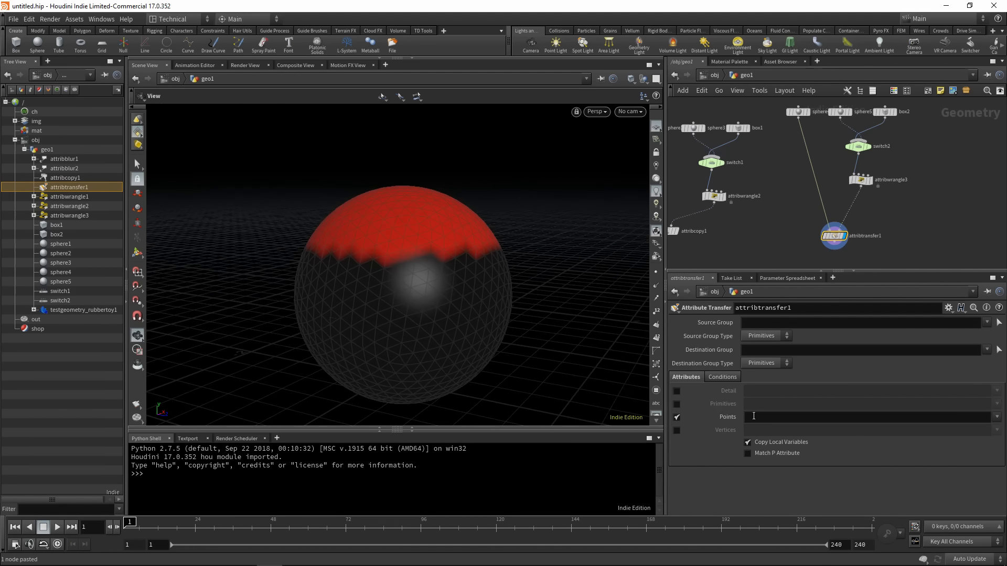
click(753, 416)
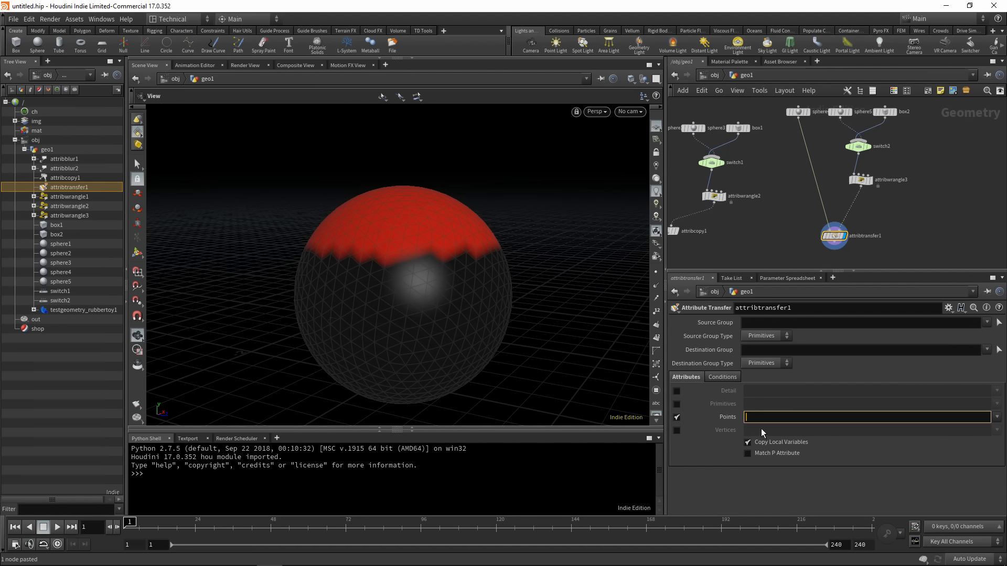
text(Cd)
key(Return)
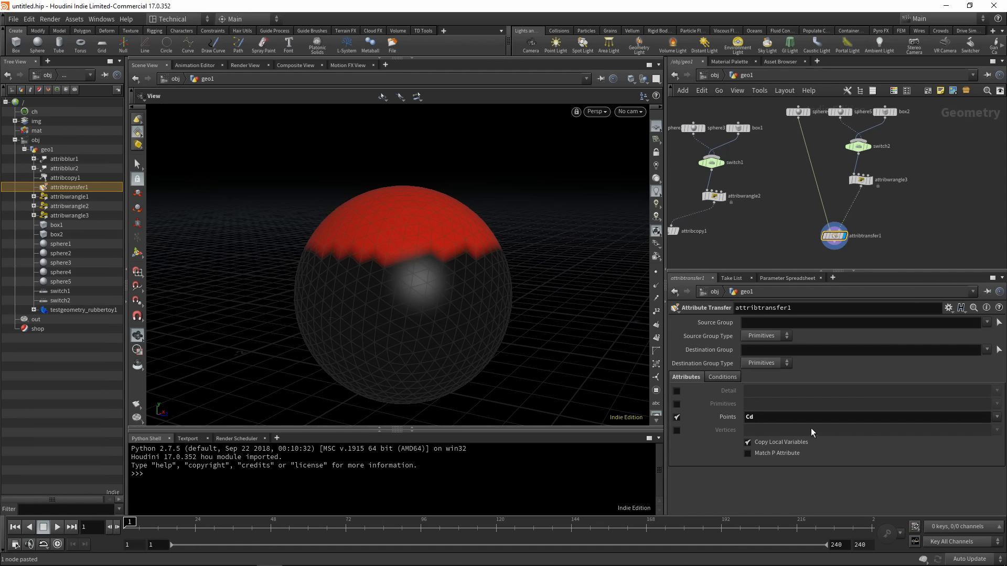
Try N as the transferred point attribute in place of Cd, and set it back to Cd
drag(772, 417, 731, 424)
key(BackSpace)
key(Return)
click(764, 416)
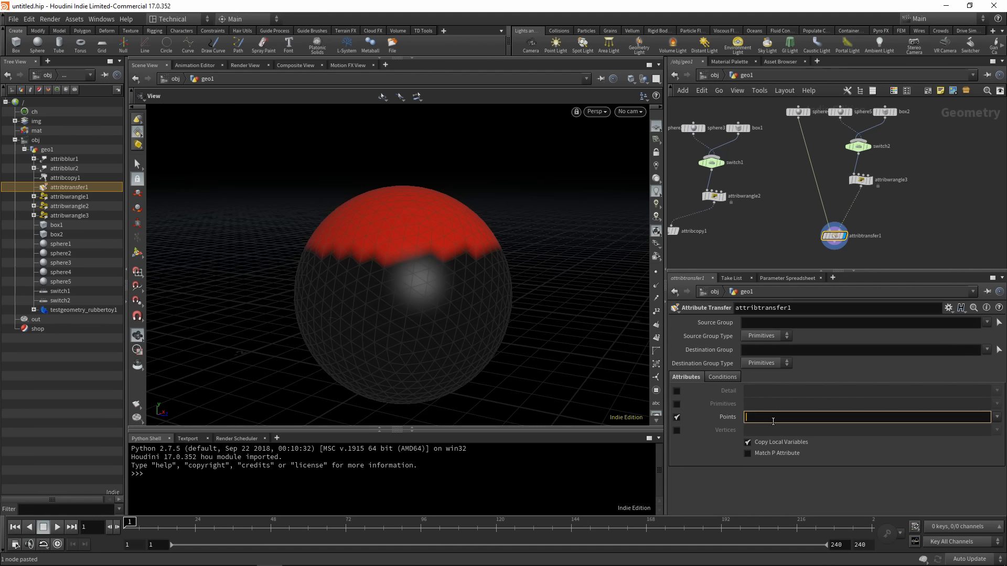
text(N)
key(Return)
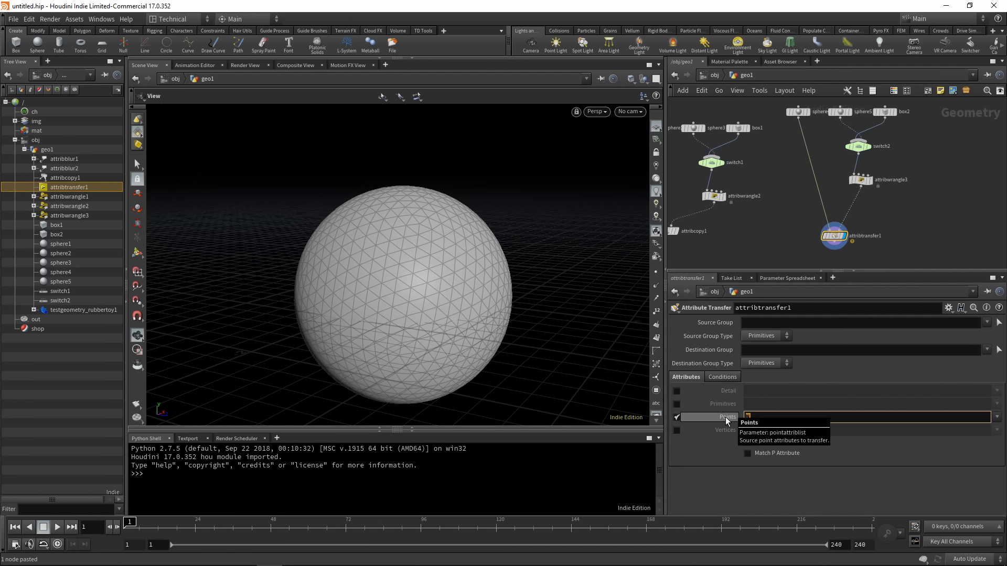
text(Cd)
key(Return)
Look through the kernel function choices in attribtransfer1's transfer conditions
click(729, 378)
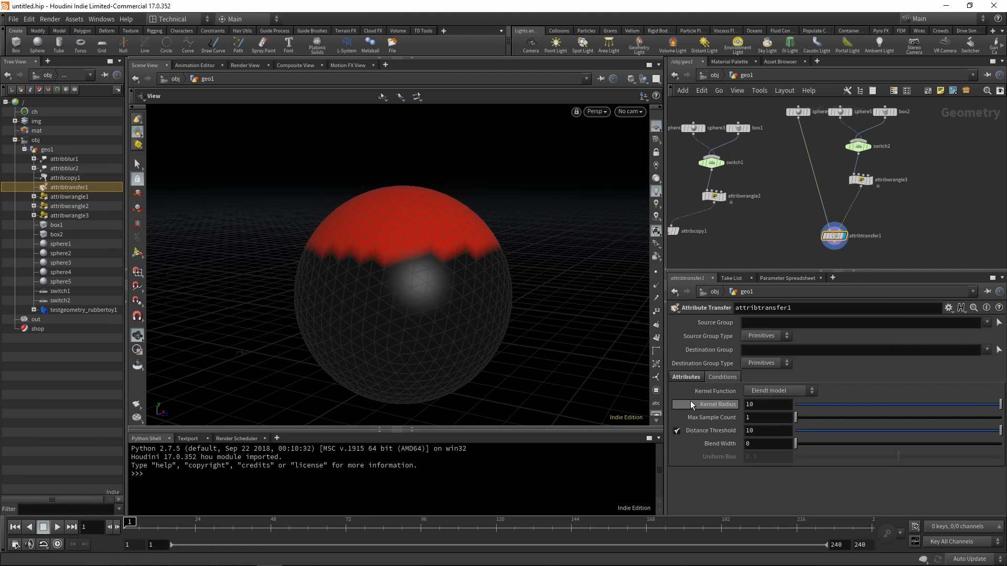
click(765, 393)
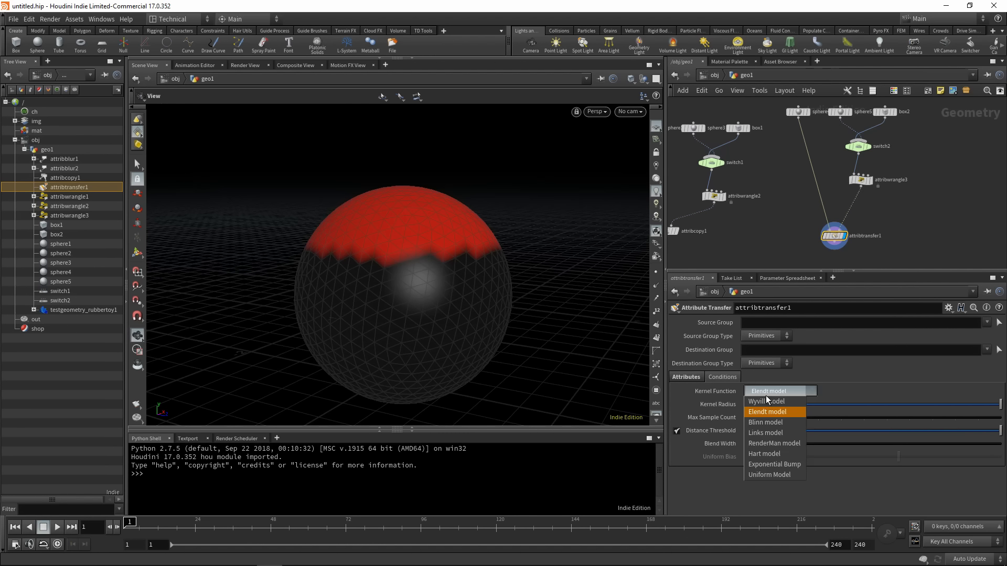
click(766, 396)
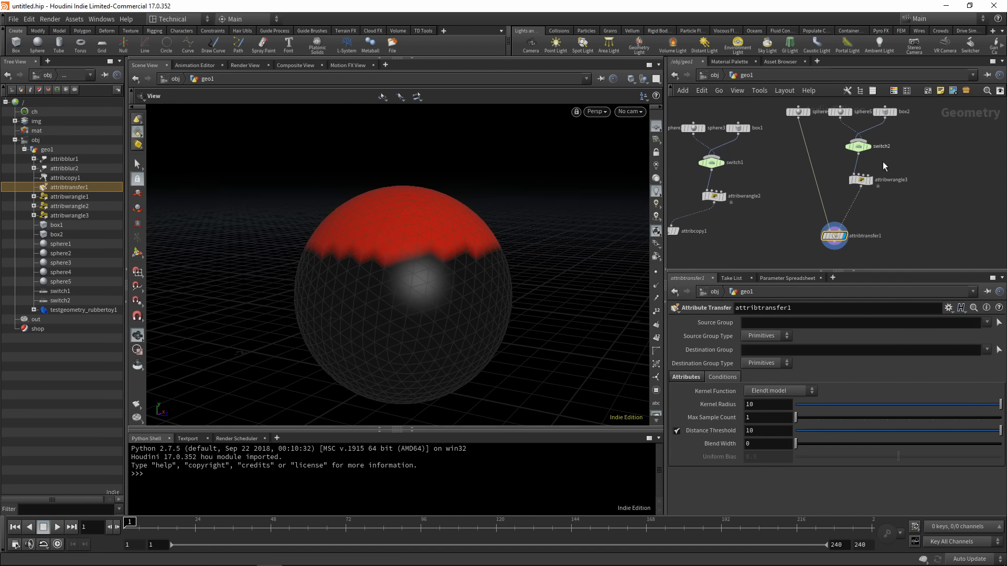
Display sphere4 with attribwrangle3's box overlaid as a template wireframe
click(868, 179)
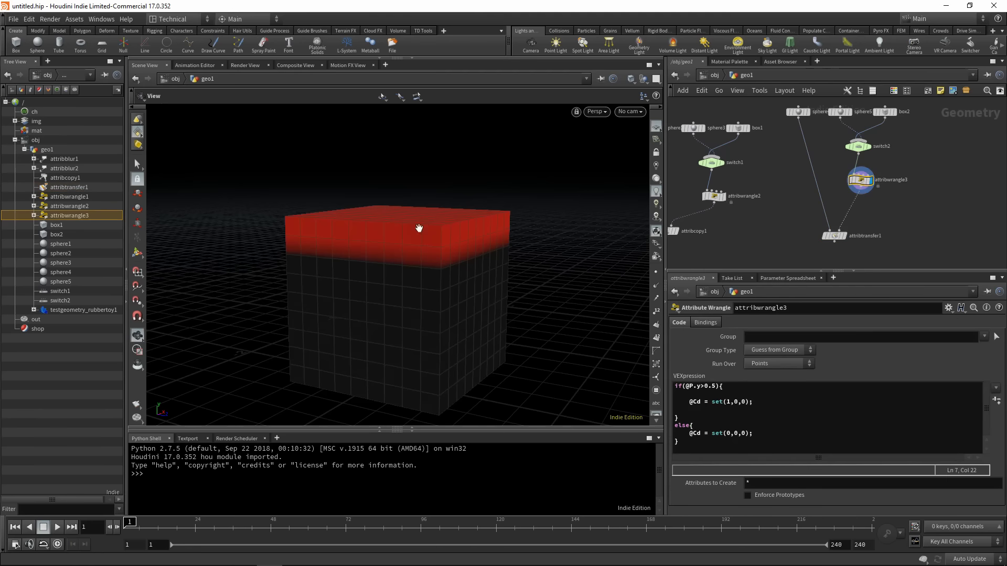
click(800, 111)
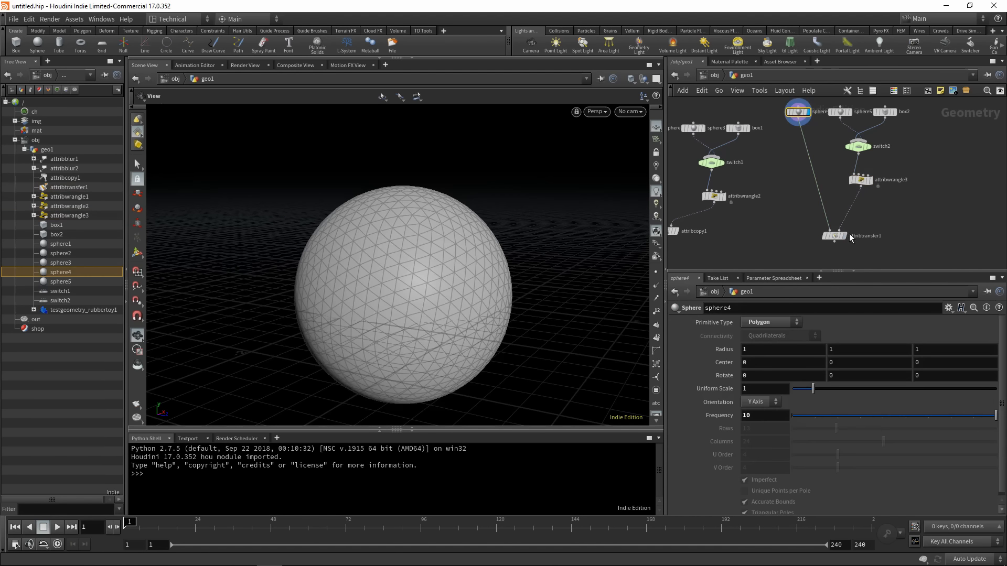
click(866, 180)
drag(387, 264, 450, 207)
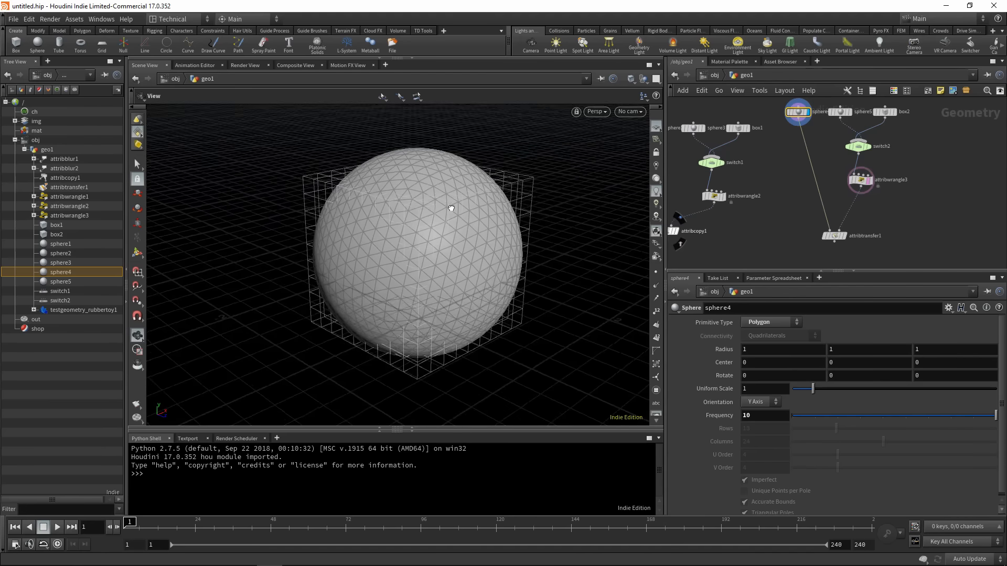
Display attribtransfer1 and set its Distance Threshold to 0.1
click(840, 237)
click(839, 237)
click(768, 433)
text(0.1)
key(Return)
drag(407, 253, 523, 246)
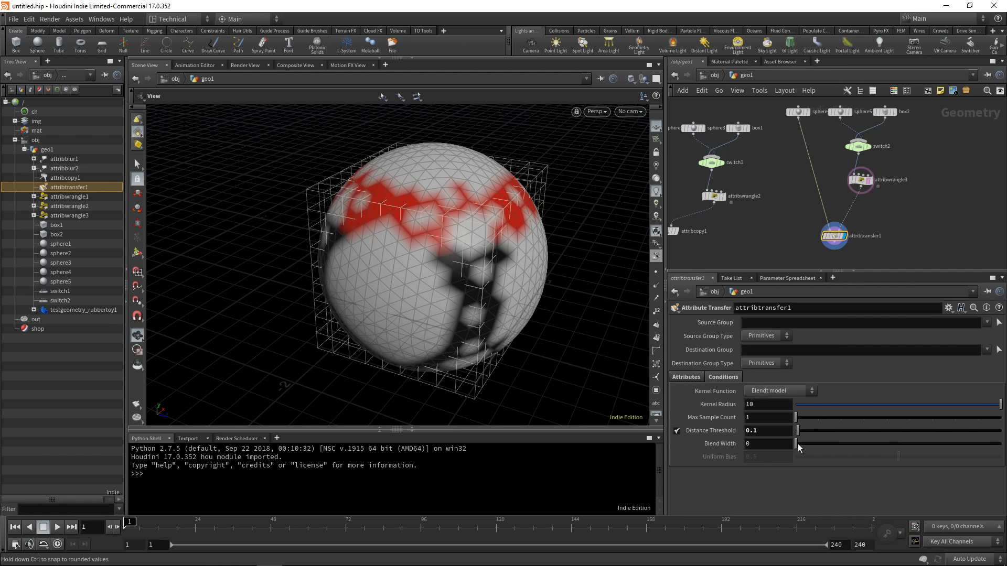
Set attribtransfer1's Blend Width to 0.13 and Max Sample Count to 7 to soften the transferred colour
mouse_move(796, 445)
mouse_down()
mouse_move(807, 443)
mouse_move(789, 444)
mouse_up()
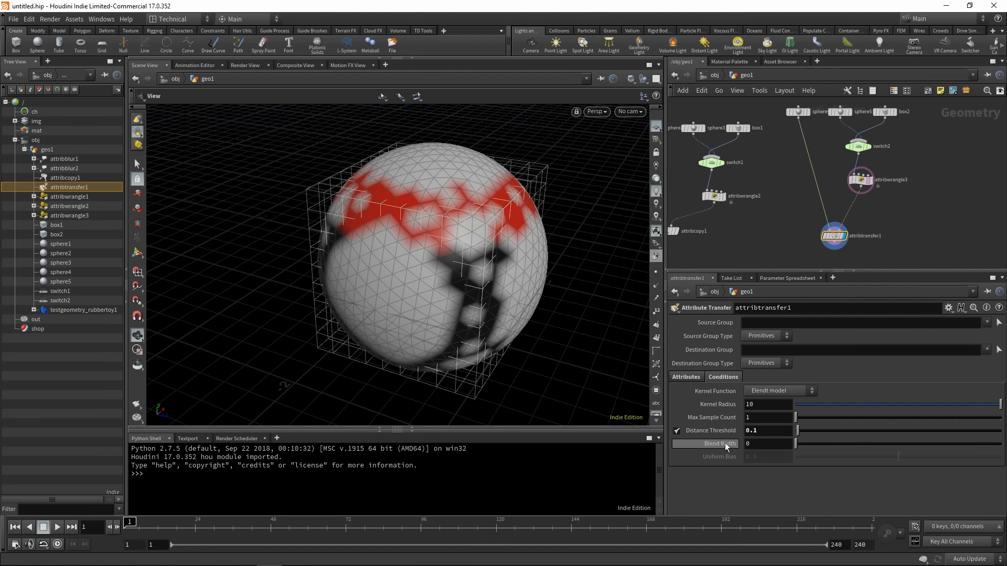
drag(794, 445, 798, 449)
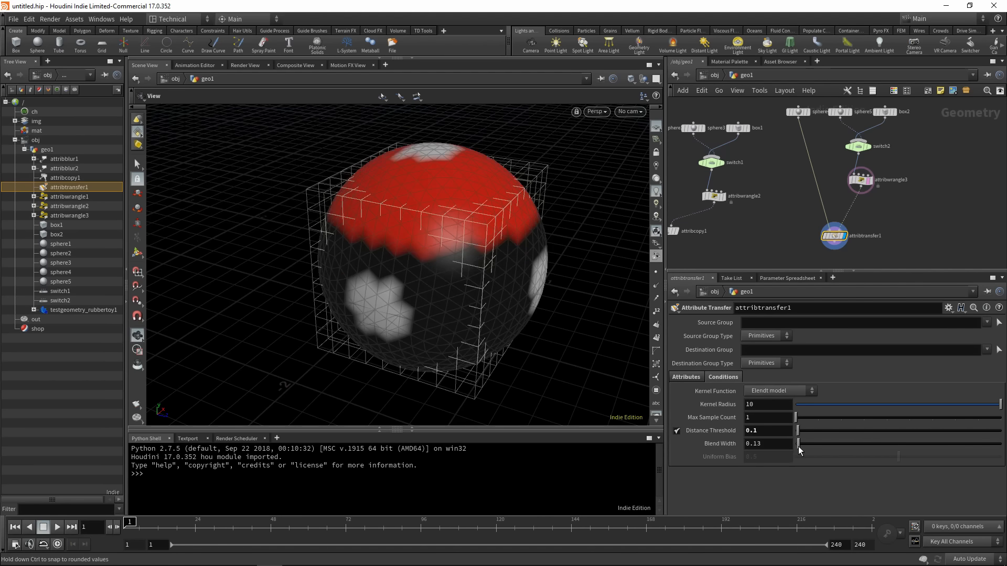
drag(443, 287, 471, 270)
drag(227, 252, 316, 285)
mouse_move(796, 418)
mouse_down()
mouse_move(999, 418)
mouse_move(795, 420)
mouse_move(936, 427)
mouse_up()
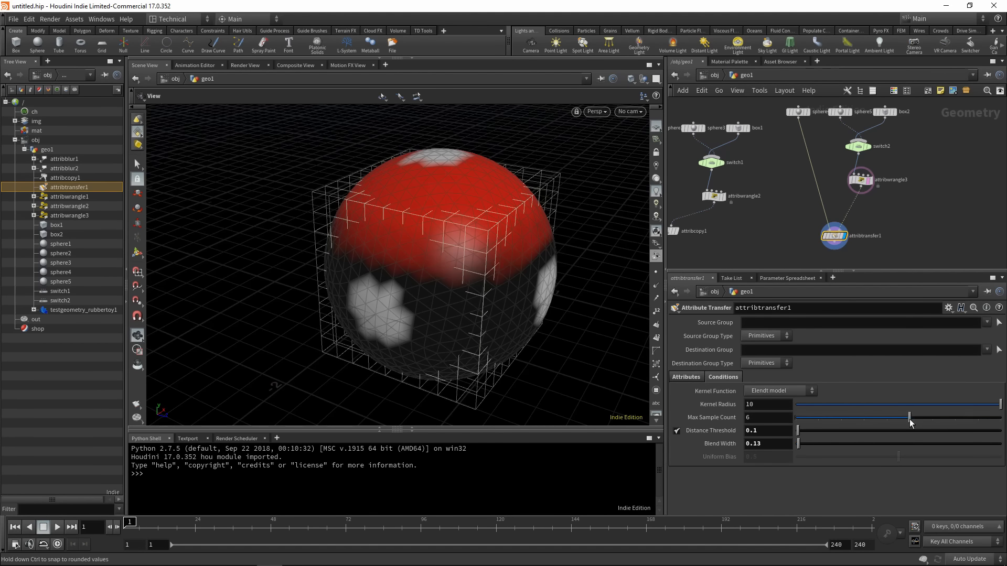
drag(508, 275, 635, 273)
Review the attribute blur, copy and transfer networks, and examine the transferred colour on the sphere
middle_drag(755, 247, 835, 217)
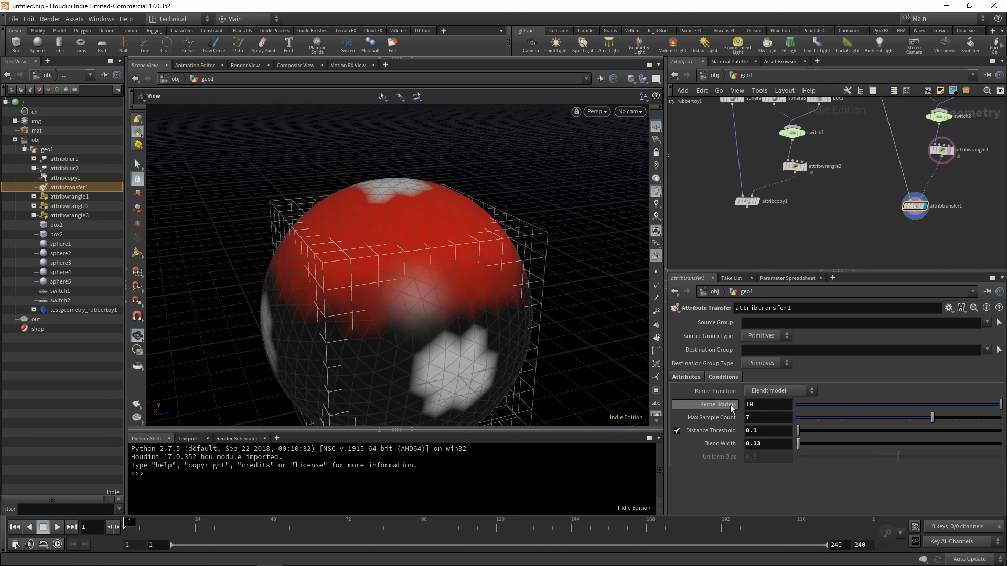
middle_drag(795, 249, 878, 277)
middle_drag(750, 218, 883, 220)
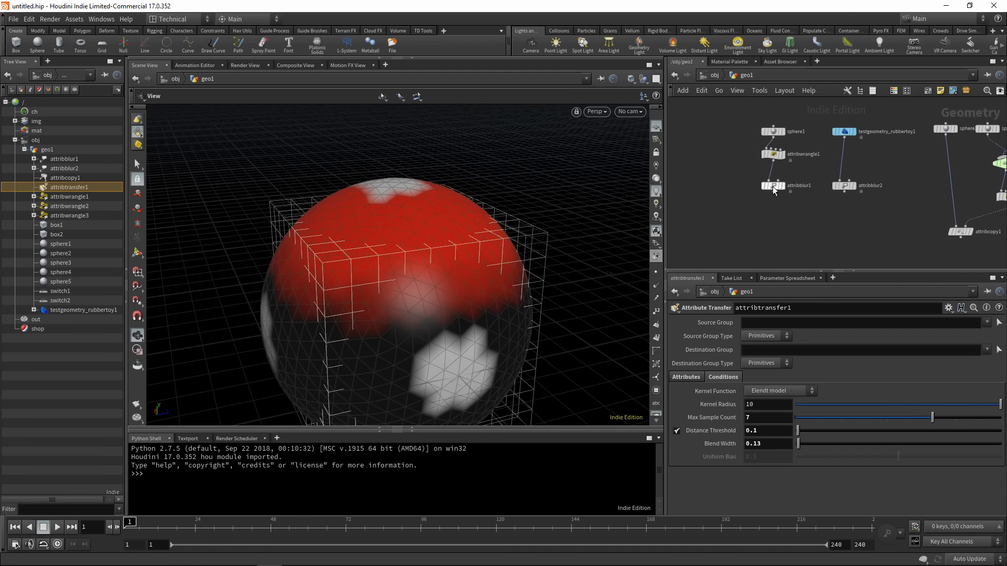
click(775, 188)
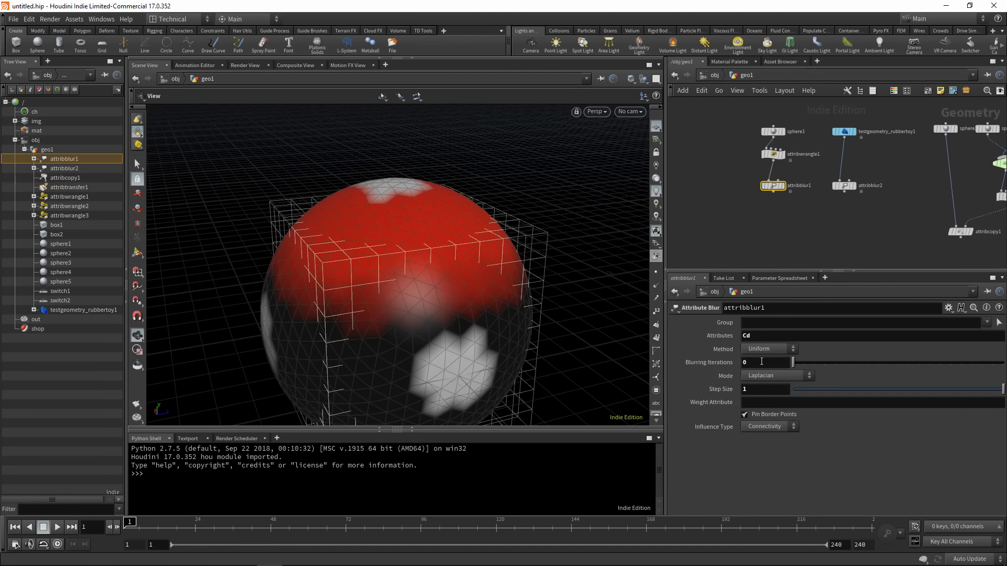
middle_drag(977, 217, 729, 198)
middle_drag(884, 215, 776, 240)
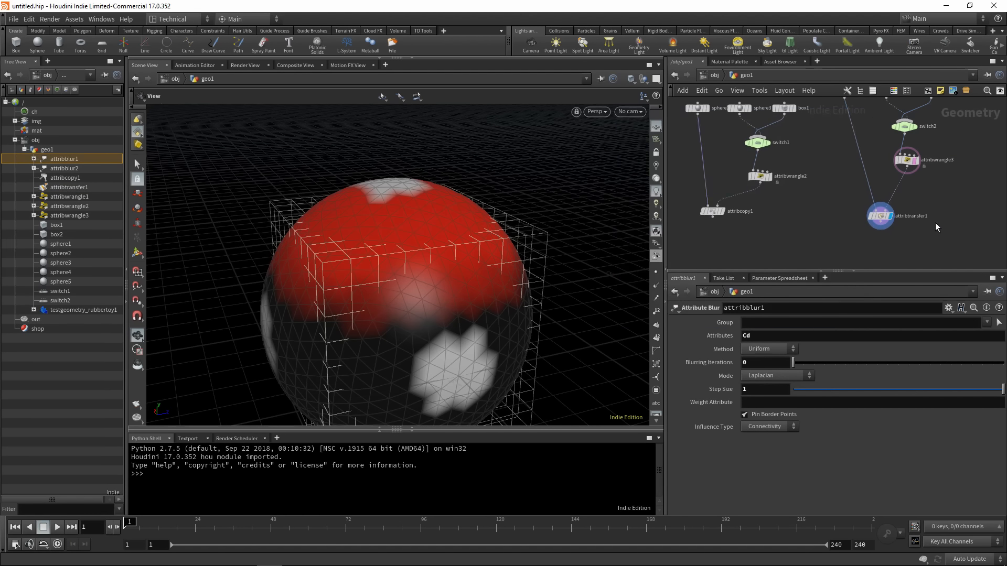
middle_drag(936, 224, 844, 237)
click(792, 232)
middle_drag(754, 218, 832, 223)
scroll(832, 224, down, 3)
scroll(682, 219, up, 1)
middle_drag(681, 218, 730, 220)
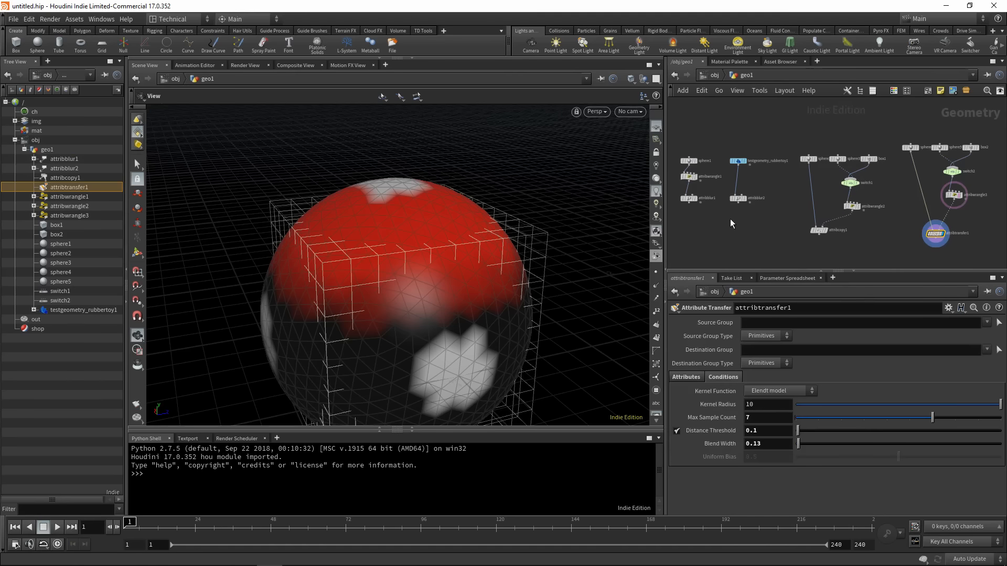
middle_drag(979, 220, 796, 211)
scroll(796, 210, up, 2)
scroll(456, 218, down, 3)
drag(456, 218, 423, 241)
scroll(422, 241, up, 2)
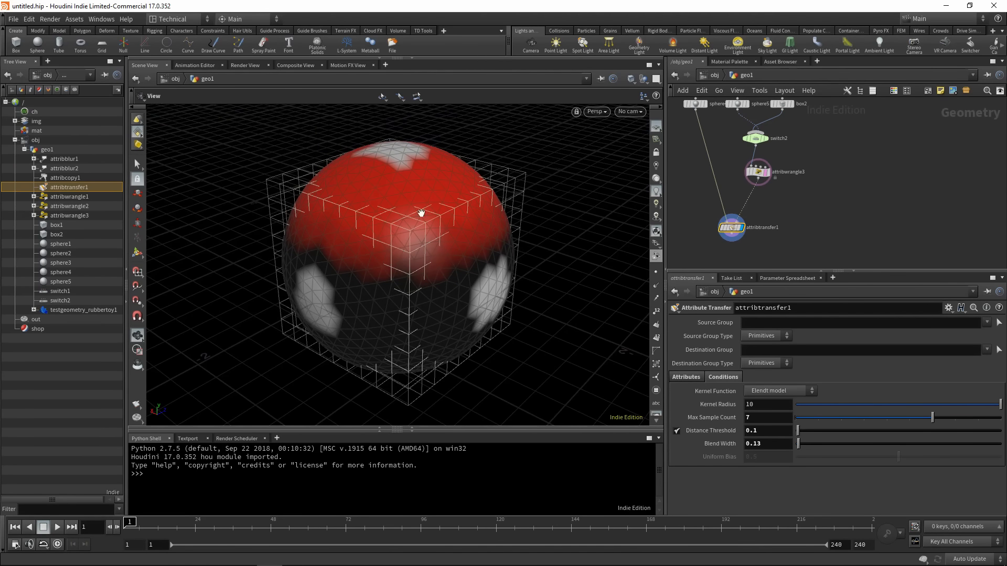
Turn off the template display of attribwrangle3 so only the colour-transferred sphere is shown
middle_drag(849, 203, 841, 221)
click(757, 190)
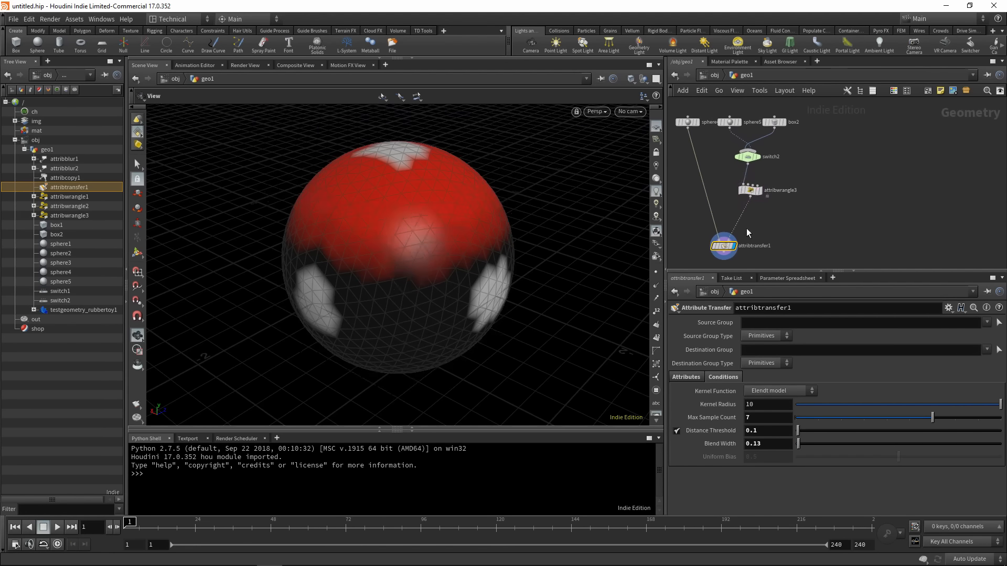
drag(368, 244, 361, 221)
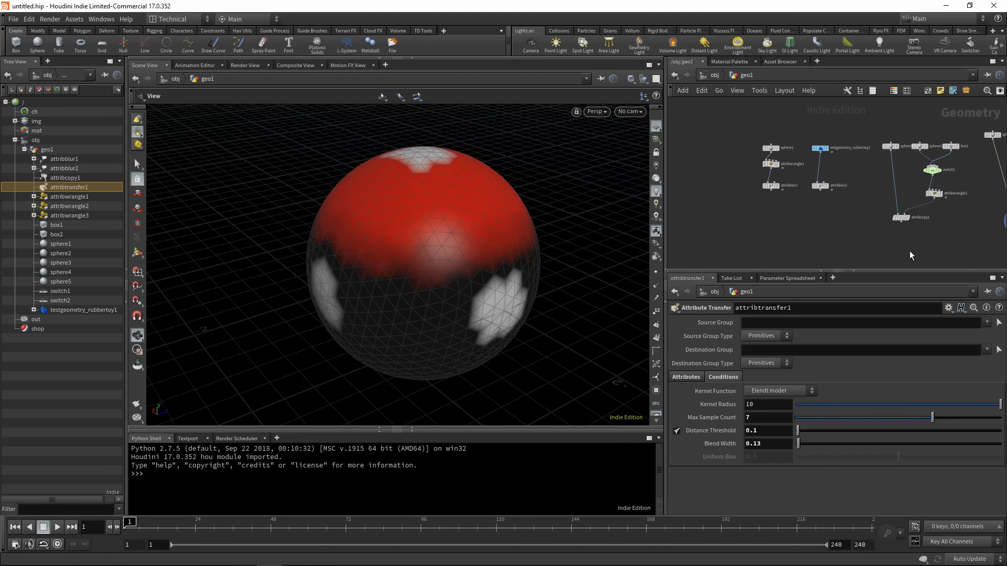
Add a new Sphere node in the empty network area beside the attribute transfer setup
middle_drag(909, 251, 708, 231)
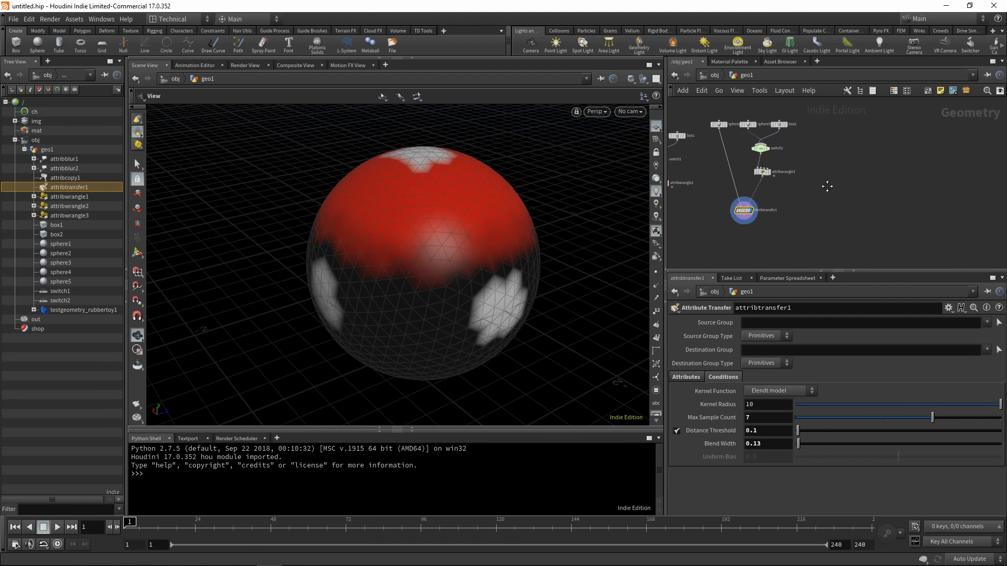
middle_drag(827, 186, 821, 189)
scroll(848, 174, up, 2)
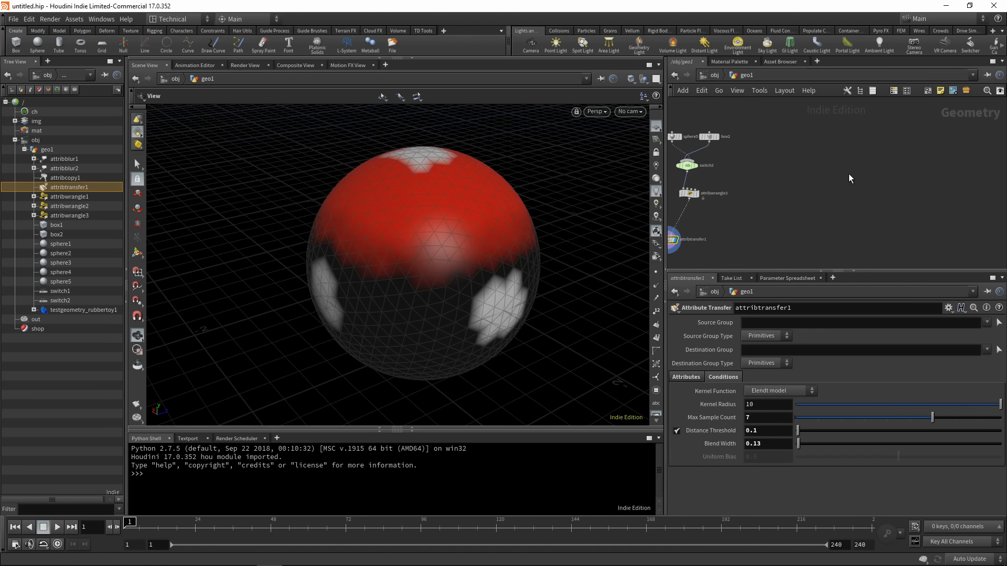
scroll(830, 165, up, 1)
middle_drag(777, 154, 801, 166)
scroll(830, 165, down, 2)
scroll(798, 165, up, 1)
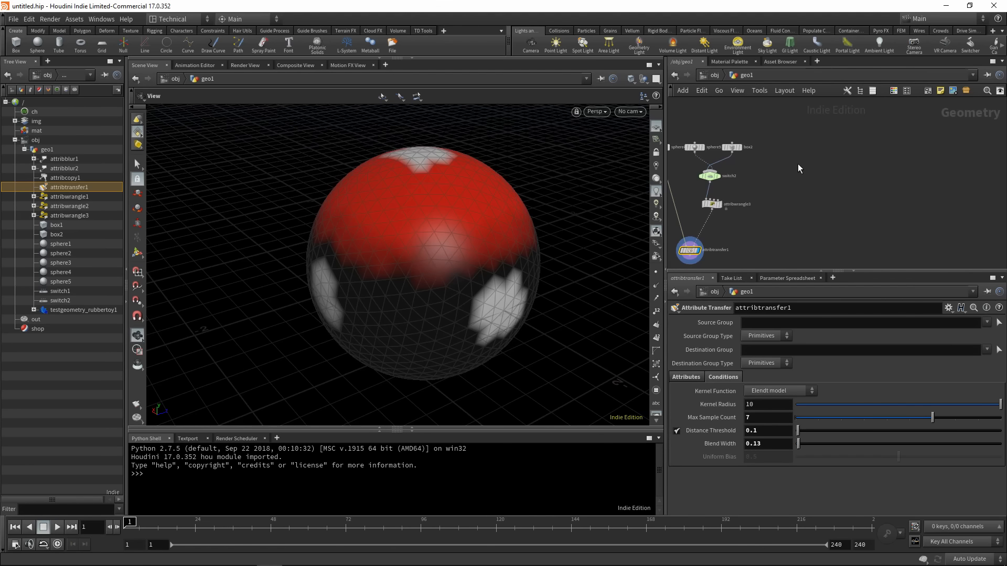
key(Tab)
text(sphere)
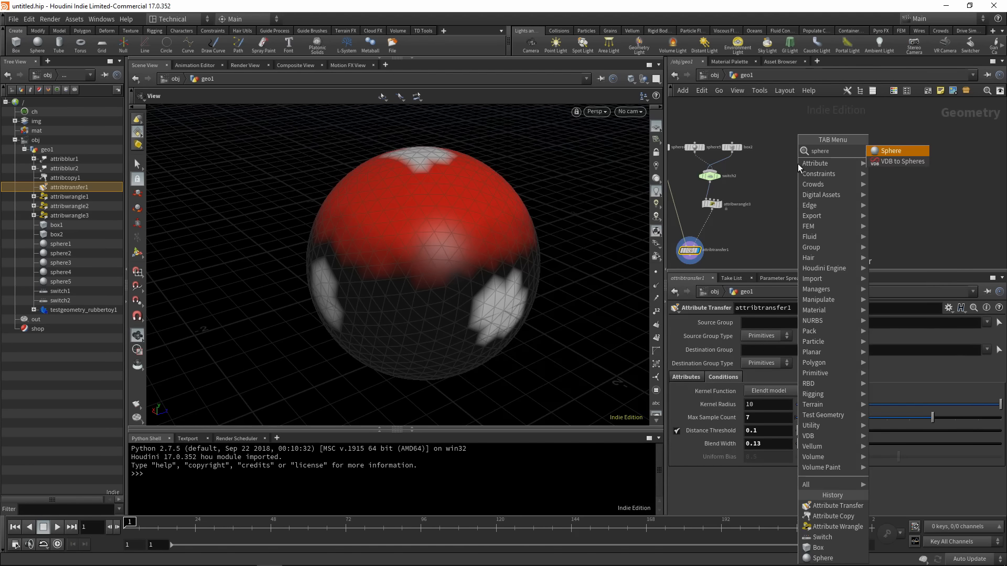
click(885, 152)
click(819, 147)
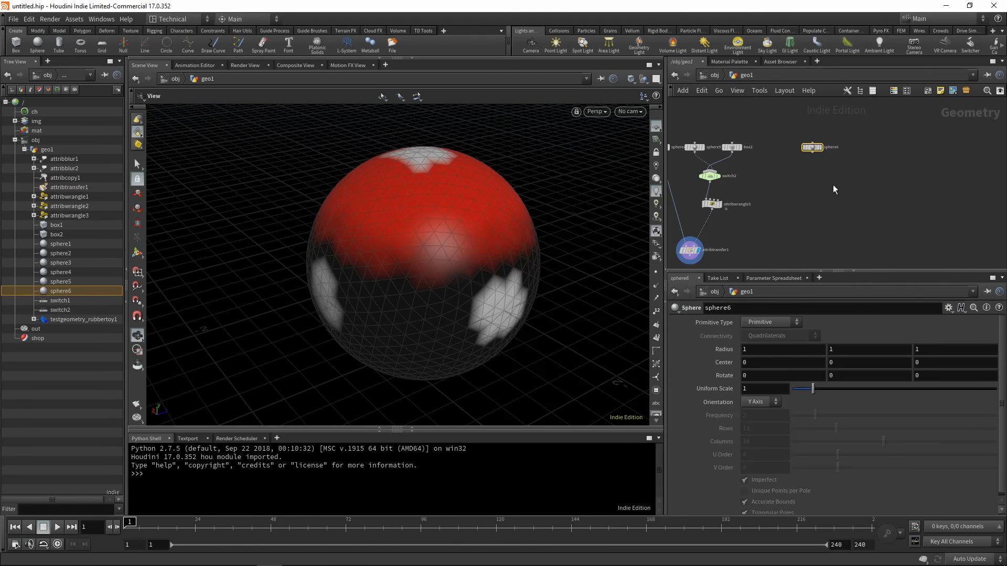
Set sphere6's Primitive Type to Polygon and its Frequency to 20, and display it
click(779, 323)
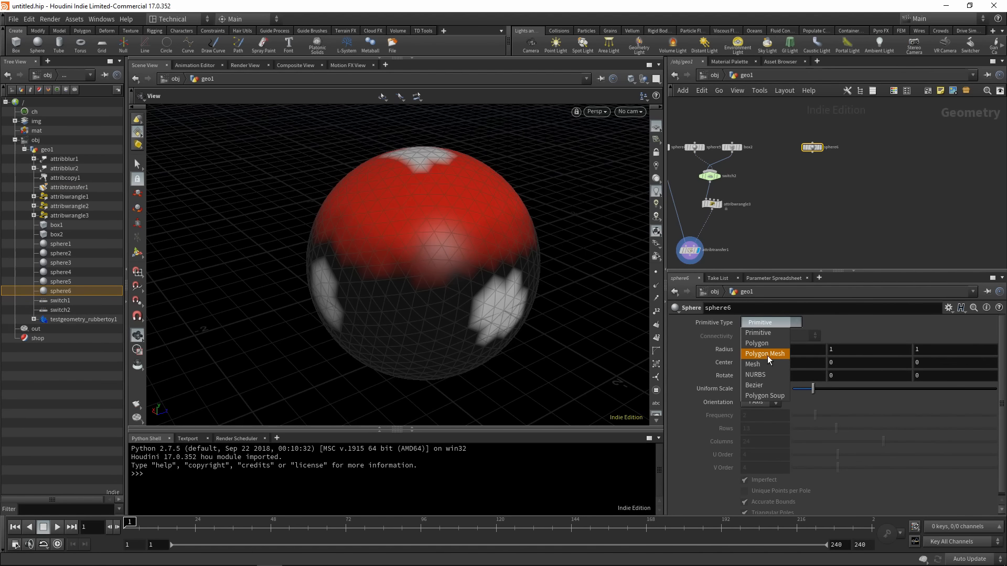
click(757, 343)
text(20)
key(Return)
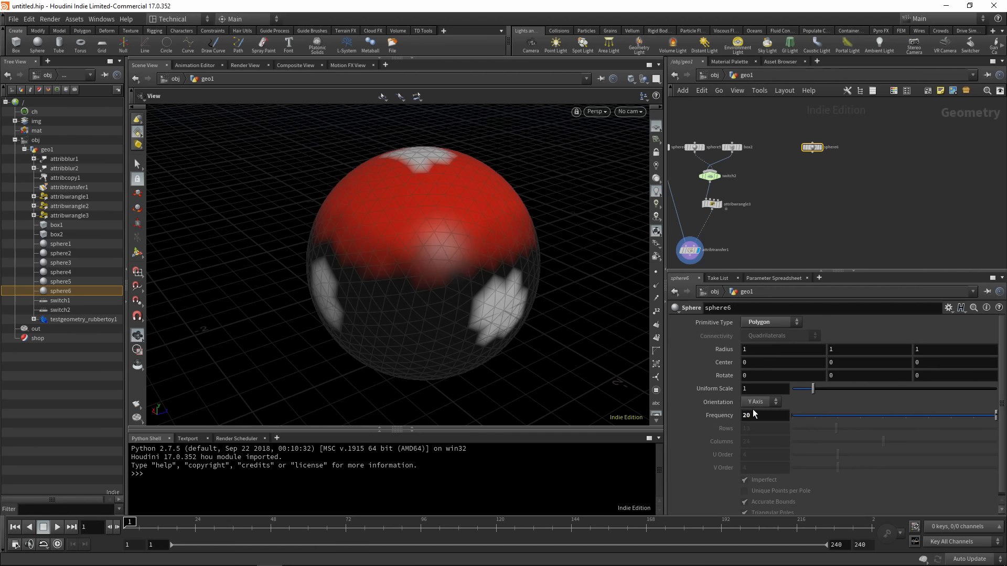
click(820, 147)
drag(413, 242, 455, 230)
Add a Normal node connected below sphere6 and display it
middle_drag(800, 180, 785, 181)
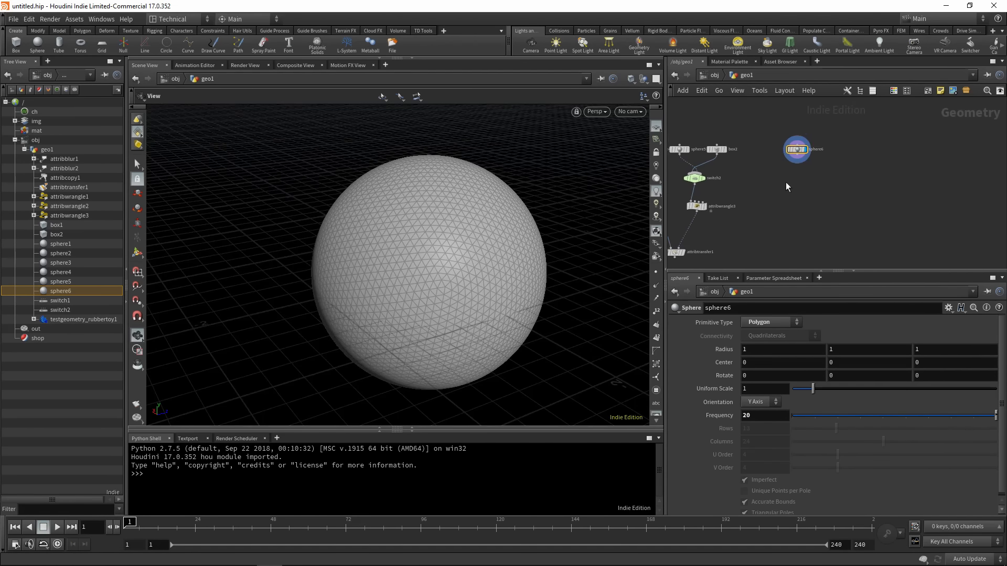
scroll(798, 179, up, 2)
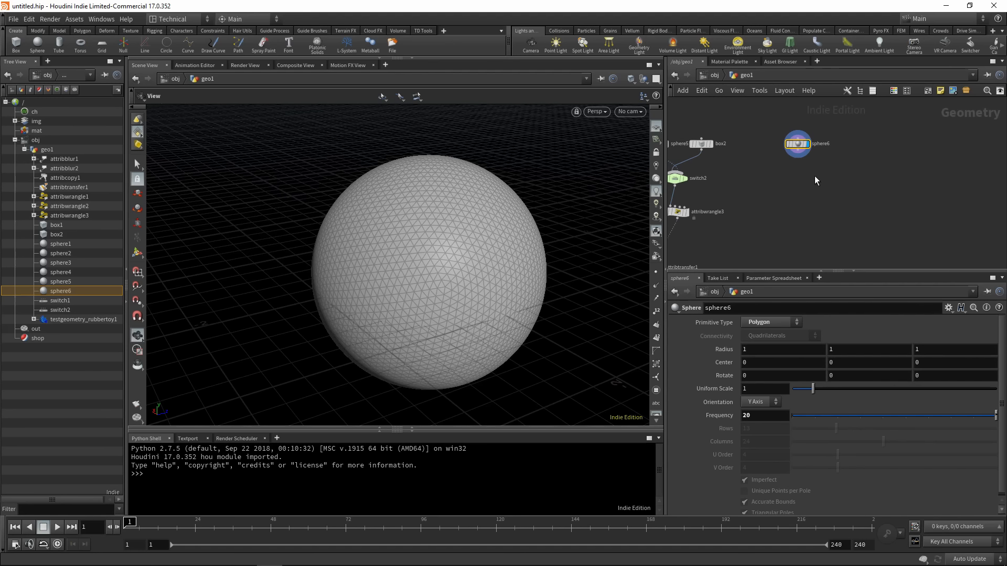
key(Tab)
text(norm)
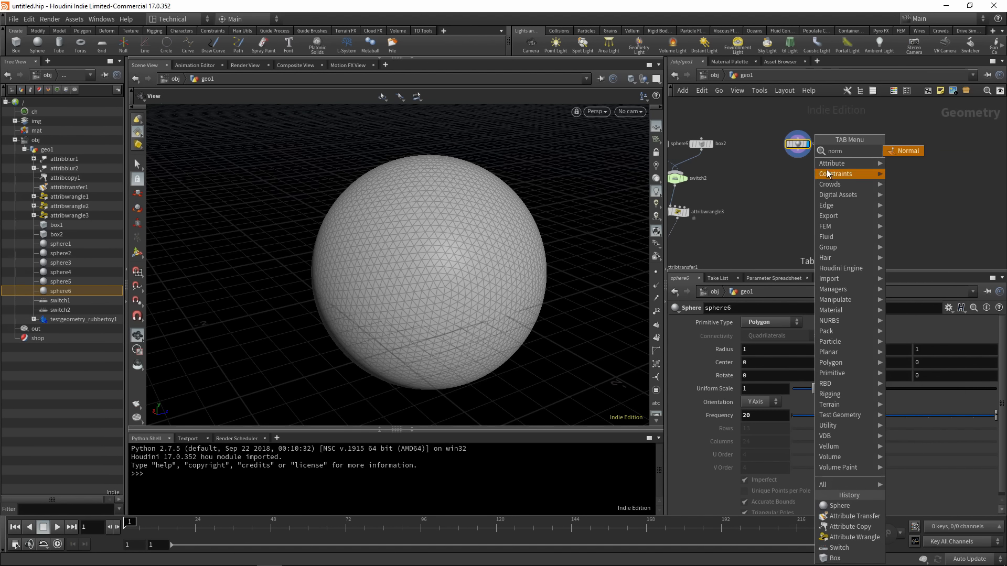
key(Return)
click(797, 171)
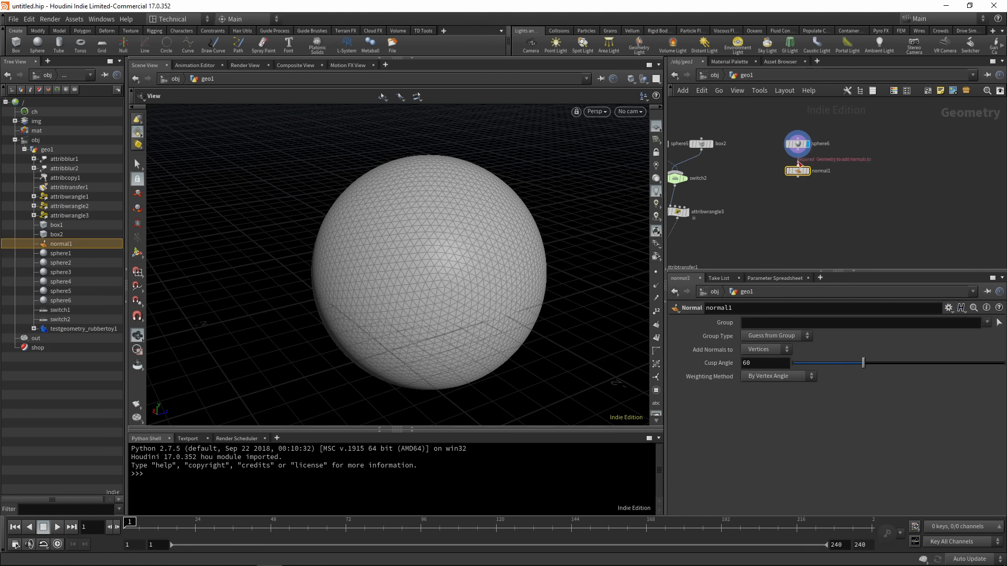
click(808, 171)
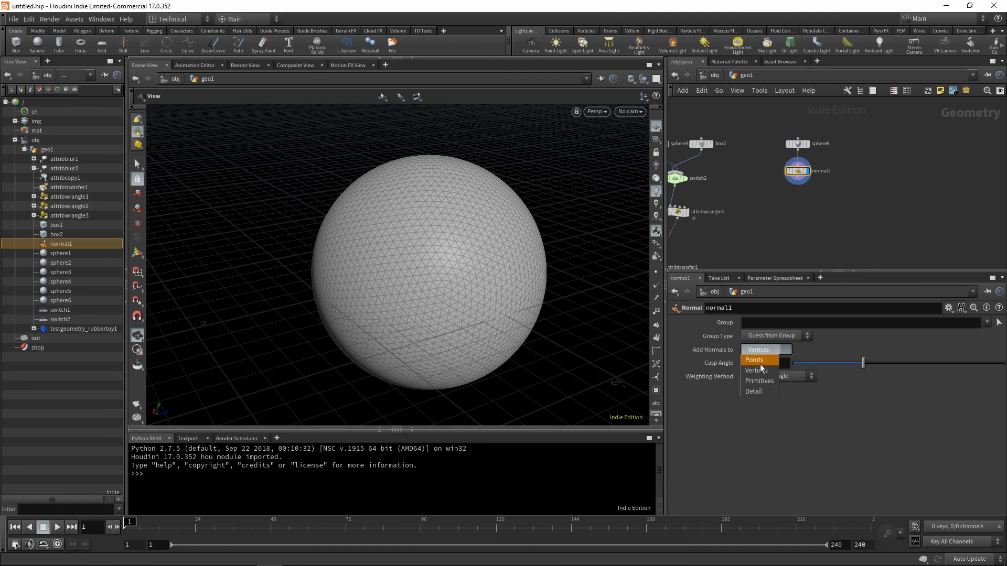
Set normal1 to add normals to Points and show the point normals in the viewport
click(655, 287)
drag(556, 236, 522, 288)
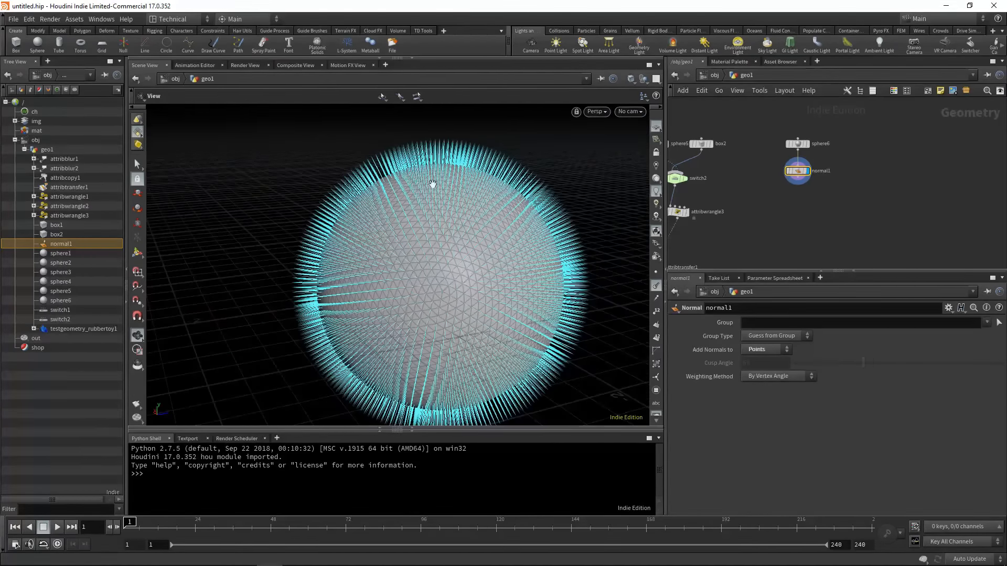
drag(432, 183, 479, 269)
Add an Attribute Randomize node connected below normal1 and display it
scroll(804, 197, up, 2)
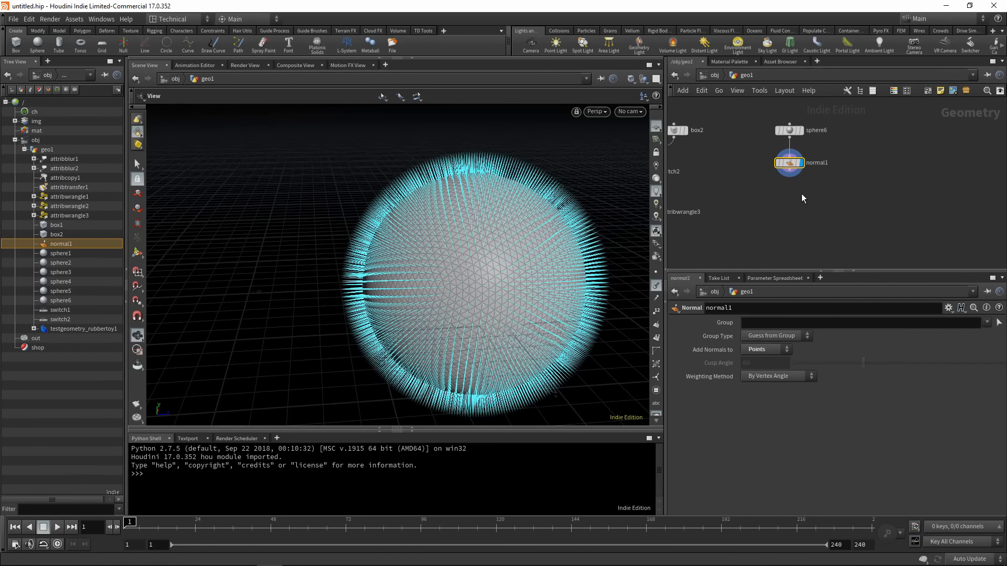
key(Tab)
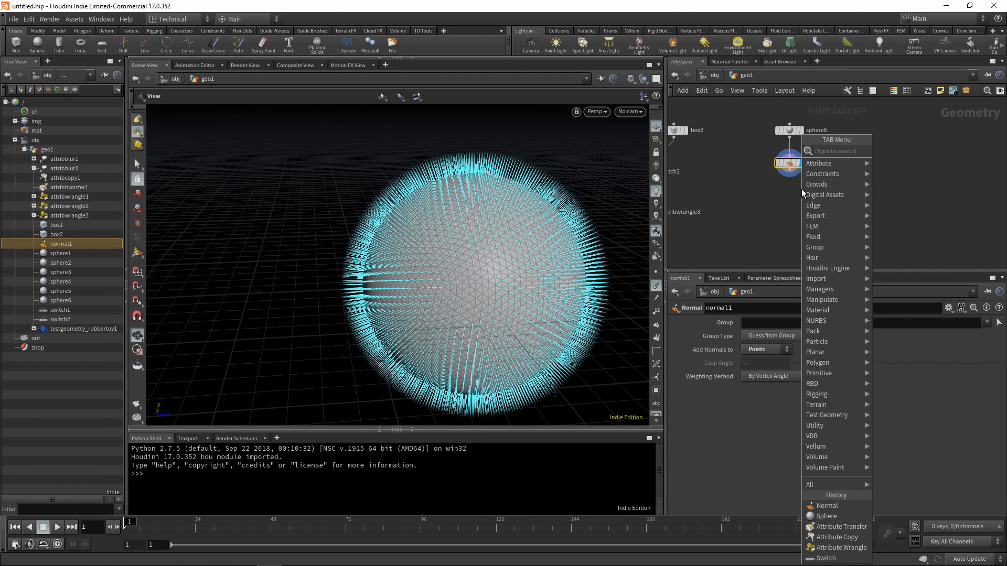
text(attribute rand)
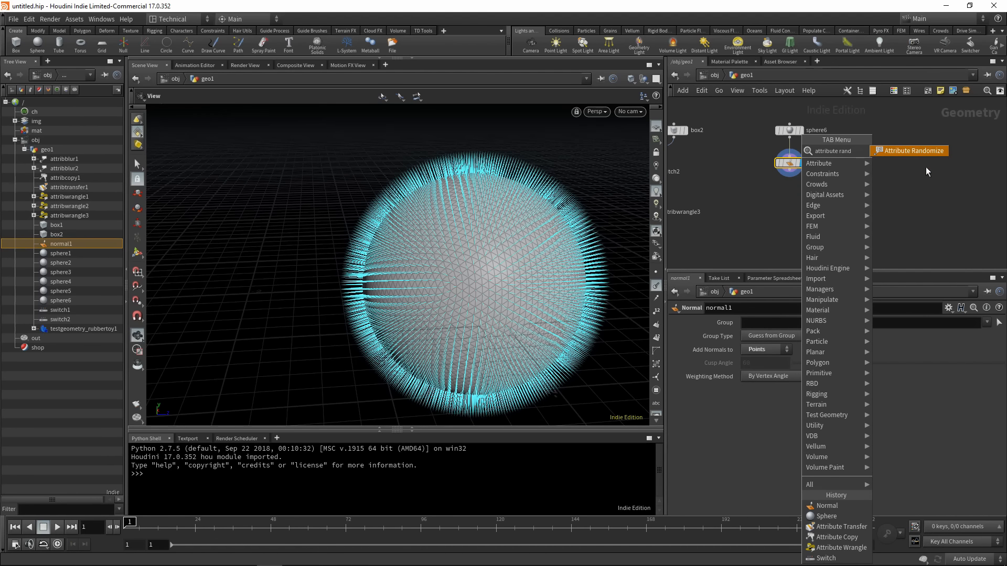
click(923, 152)
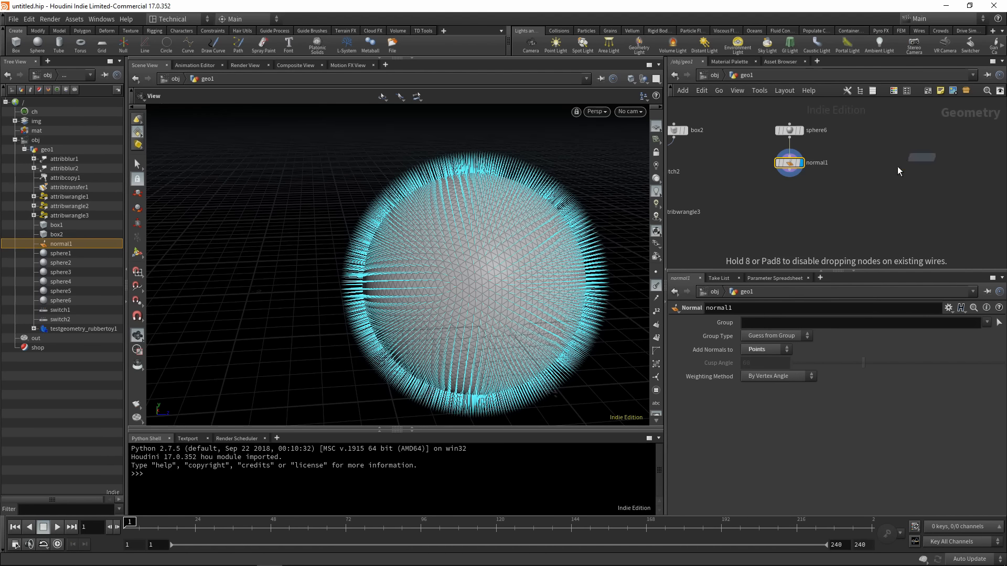
click(791, 198)
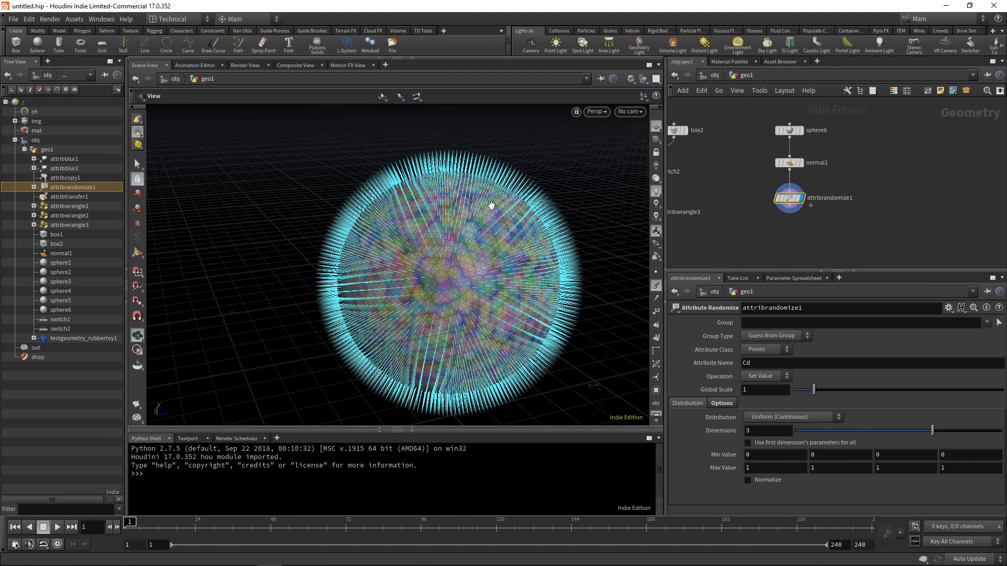
Hide the point normals and set attribrandomize1's Attribute Name to N
click(656, 285)
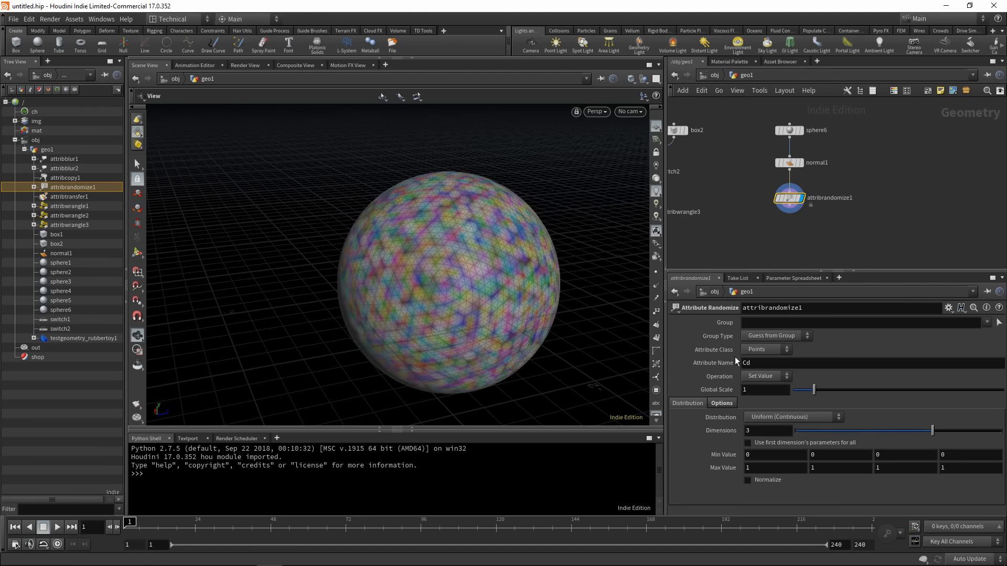
click(757, 363)
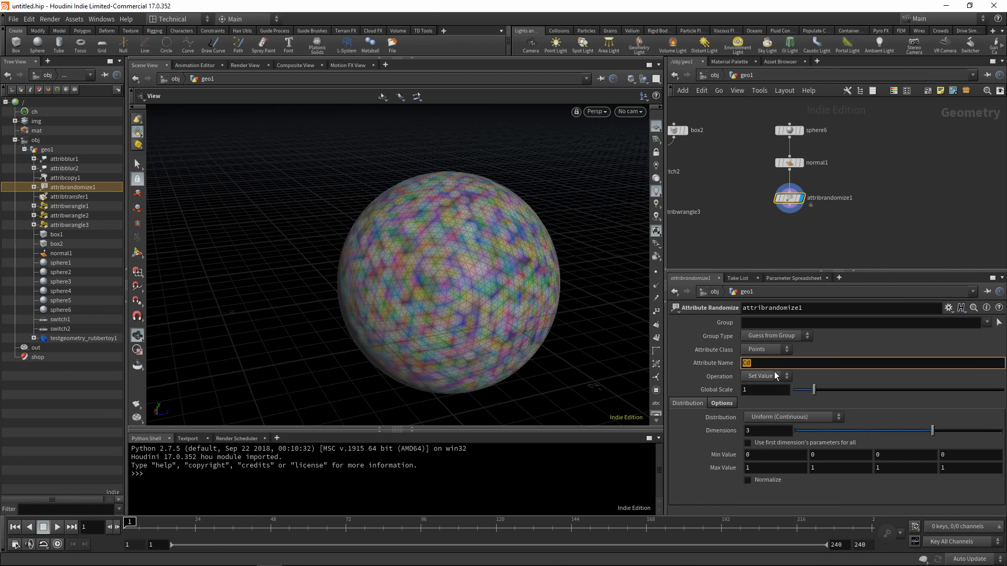
key(Return)
Show the point normals again and examine the randomized normal directions around the sphere
drag(570, 265, 420, 300)
click(656, 286)
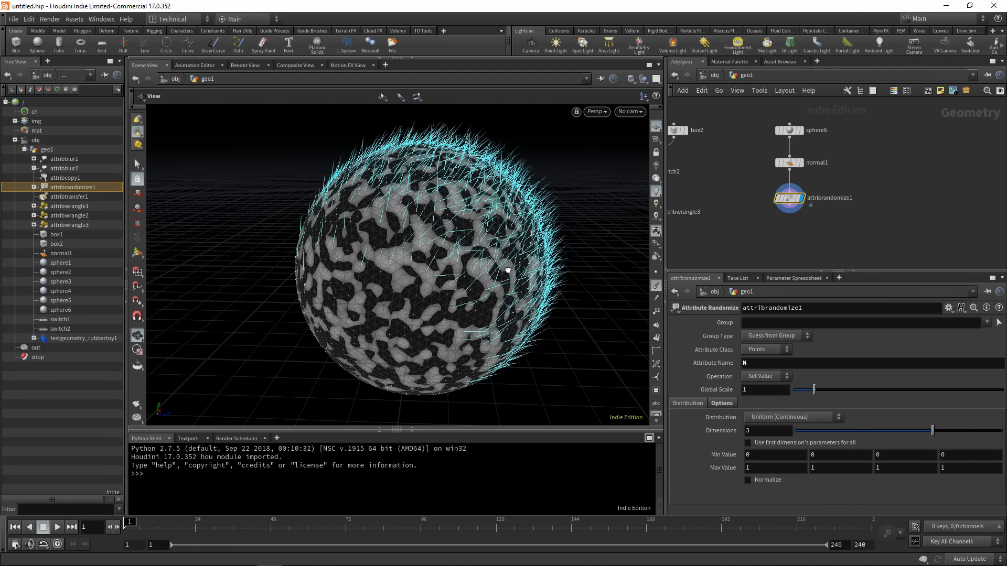
mouse_move(506, 270)
mouse_down()
mouse_move(524, 278)
mouse_move(489, 262)
mouse_move(489, 247)
mouse_move(451, 263)
mouse_move(498, 287)
mouse_up()
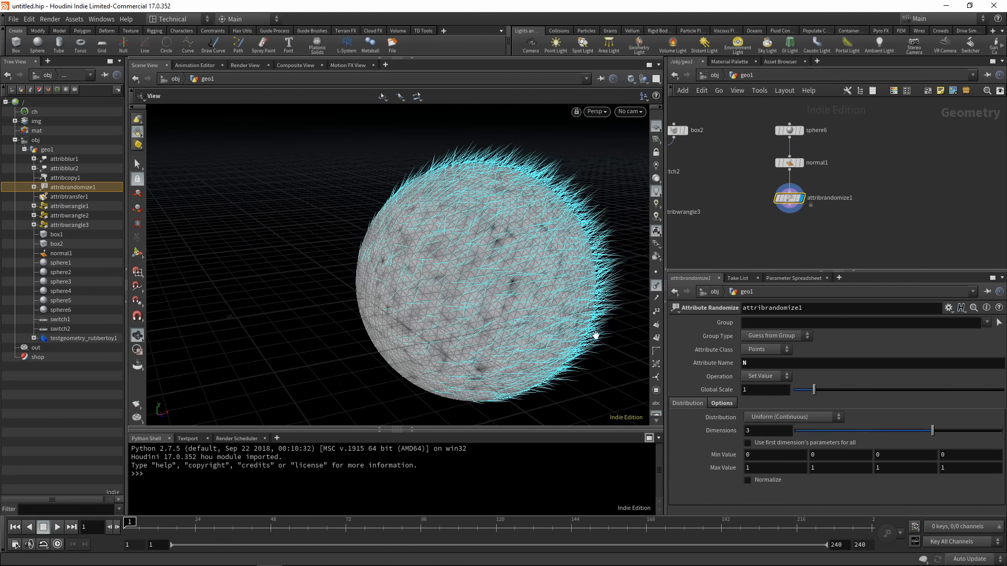
drag(596, 332, 506, 352)
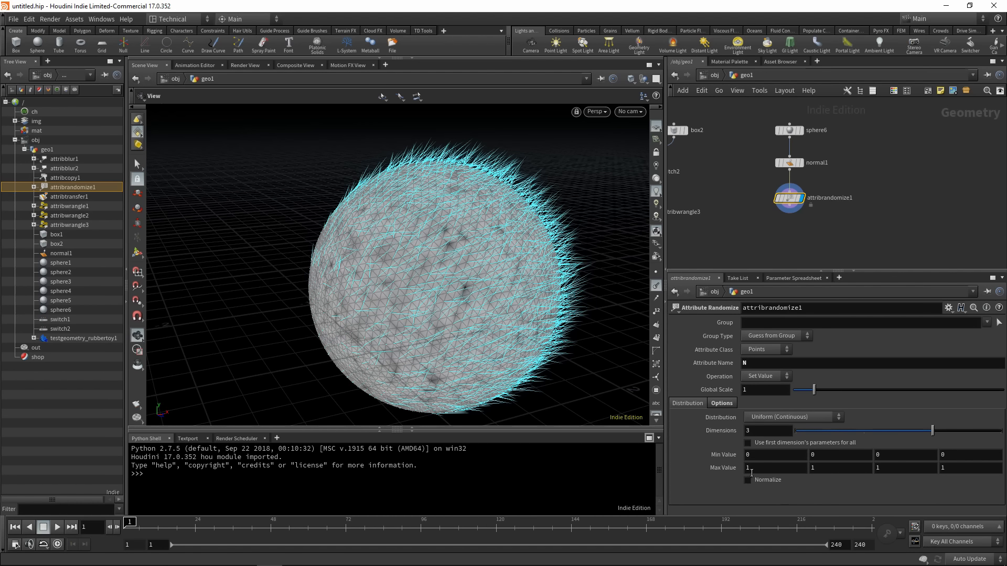
drag(423, 345, 391, 337)
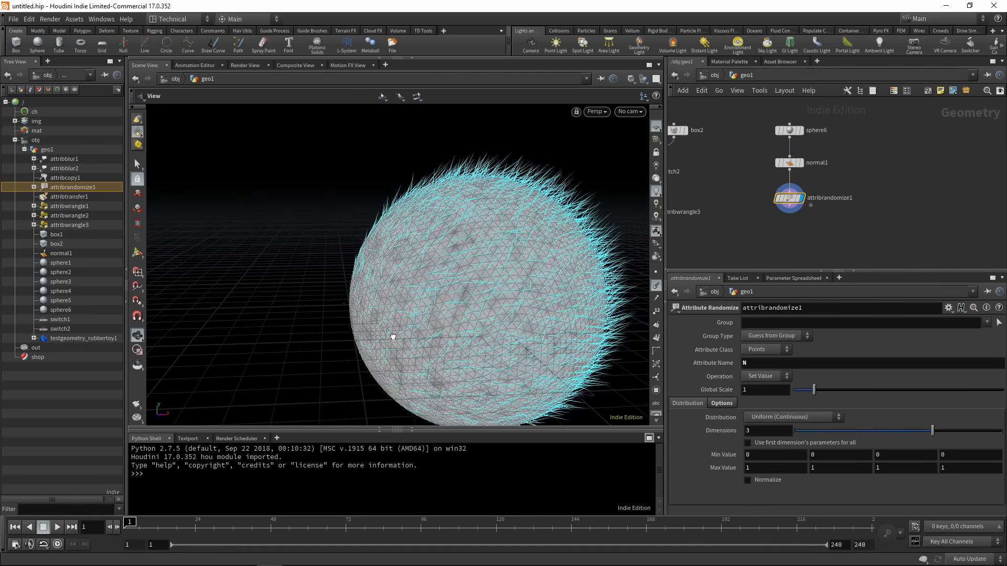
drag(504, 314, 472, 332)
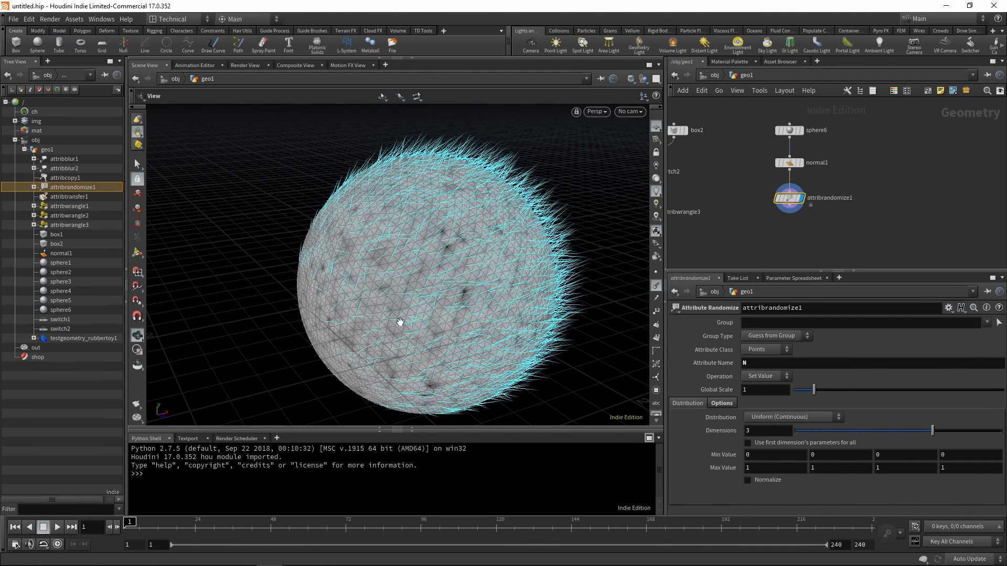
drag(519, 321, 485, 314)
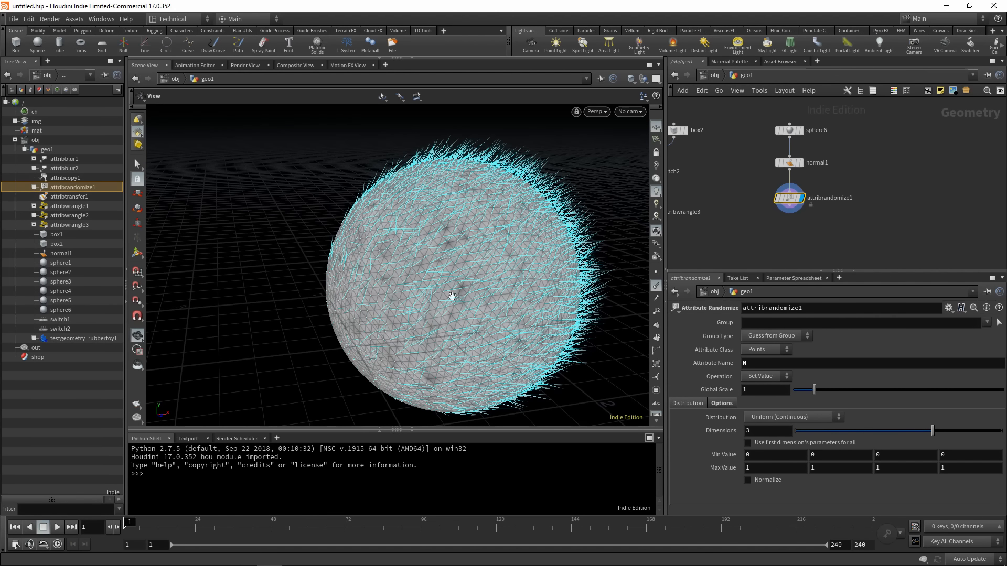
Set attribrandomize1's Distribution to Direction or Orientation and inspect the normals on the sphere
click(812, 418)
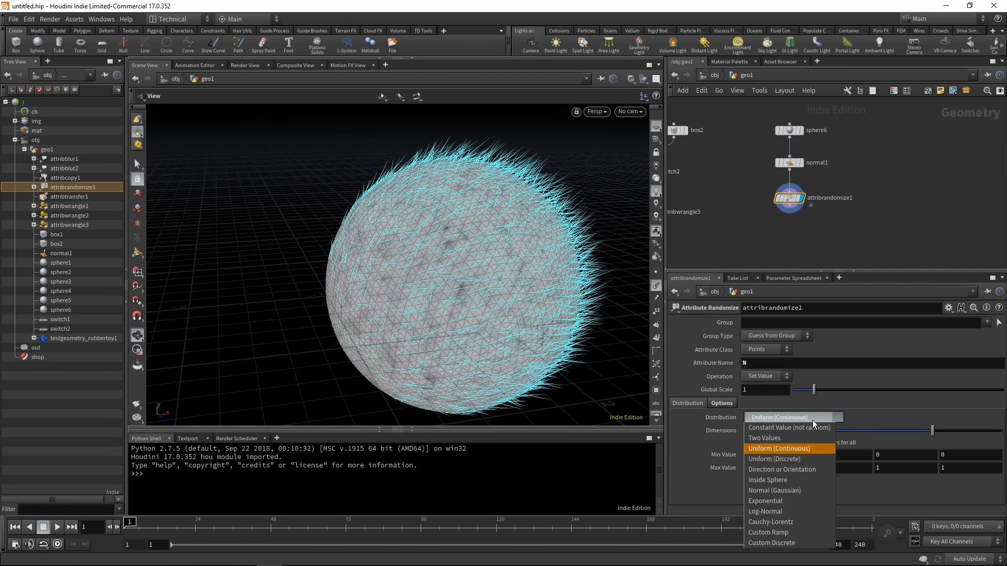
click(787, 470)
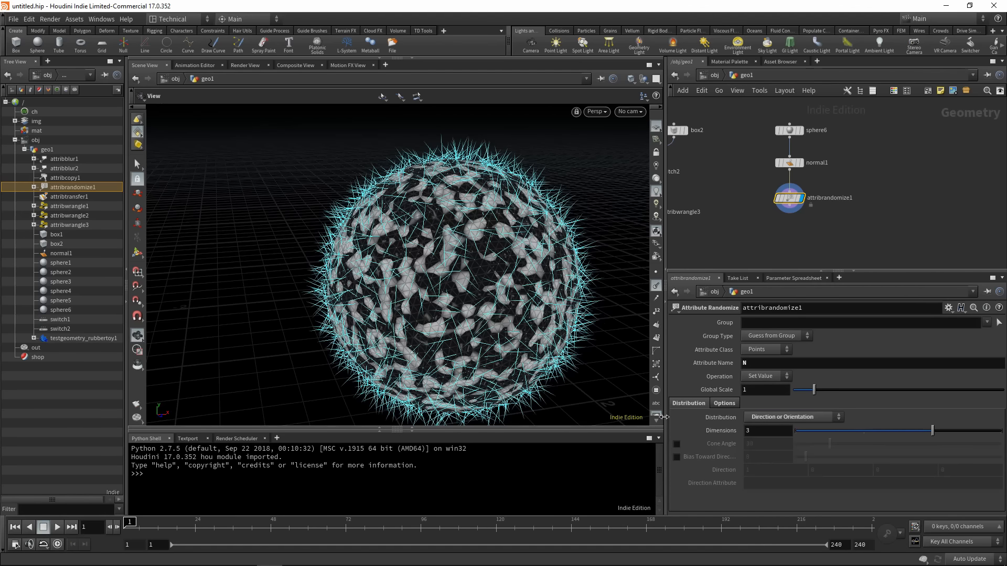
alt+drag(456, 297, 443, 328)
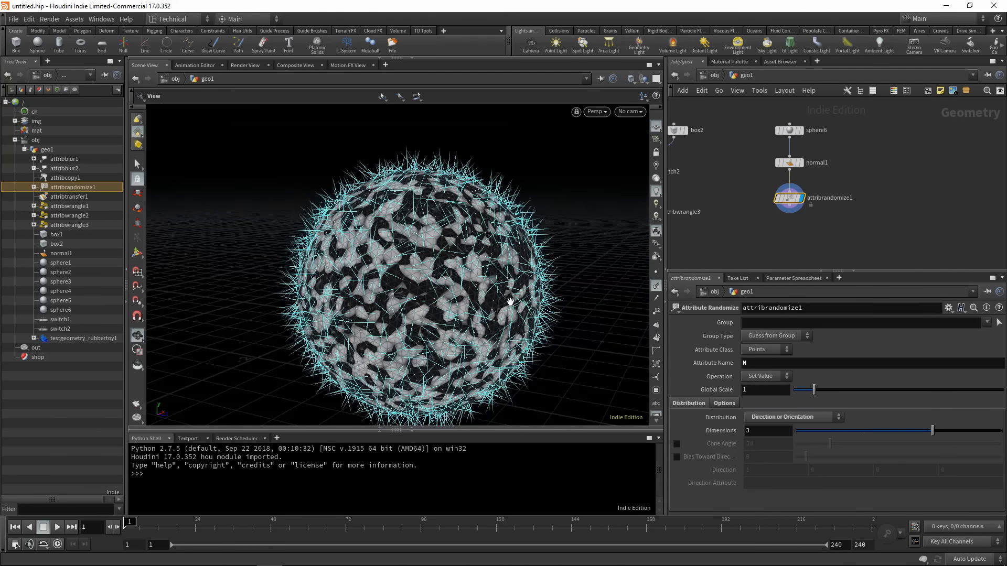
Enable attribrandomize1's Cone Angle and reduce it to 0, inspecting the aligned normals
click(677, 445)
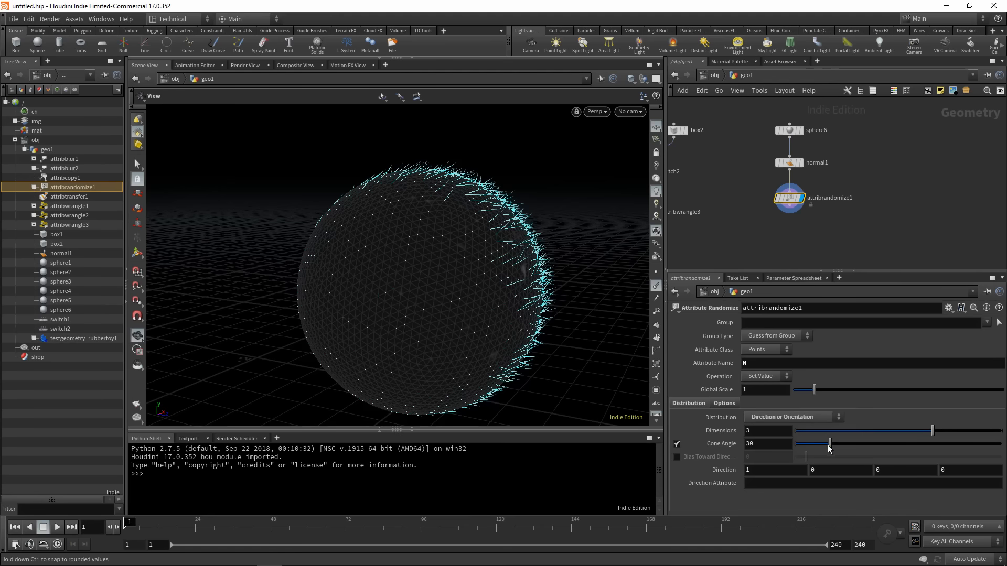
drag(830, 445, 784, 445)
mouse_move(551, 340)
alt+mouse_down()
mouse_move(459, 318)
mouse_move(551, 314)
mouse_move(508, 316)
mouse_move(551, 348)
mouse_move(519, 305)
mouse_move(468, 293)
mouse_move(424, 313)
alt+mouse_up()
scroll(473, 321, down, 3)
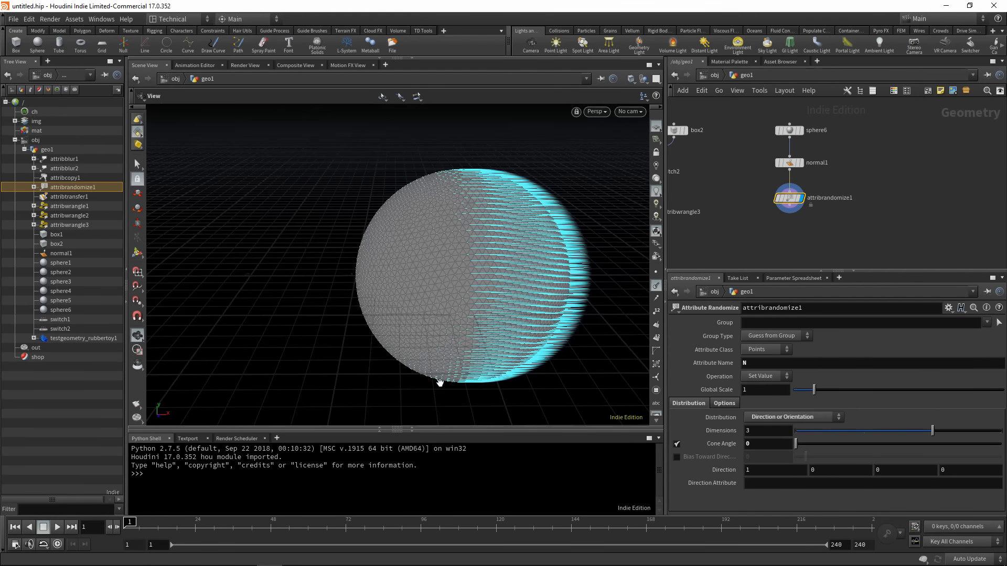
drag(573, 149, 550, 264)
Raise attribrandomize1's Cone Angle to 180 and inspect the spread of normals up close
drag(795, 444, 1001, 446)
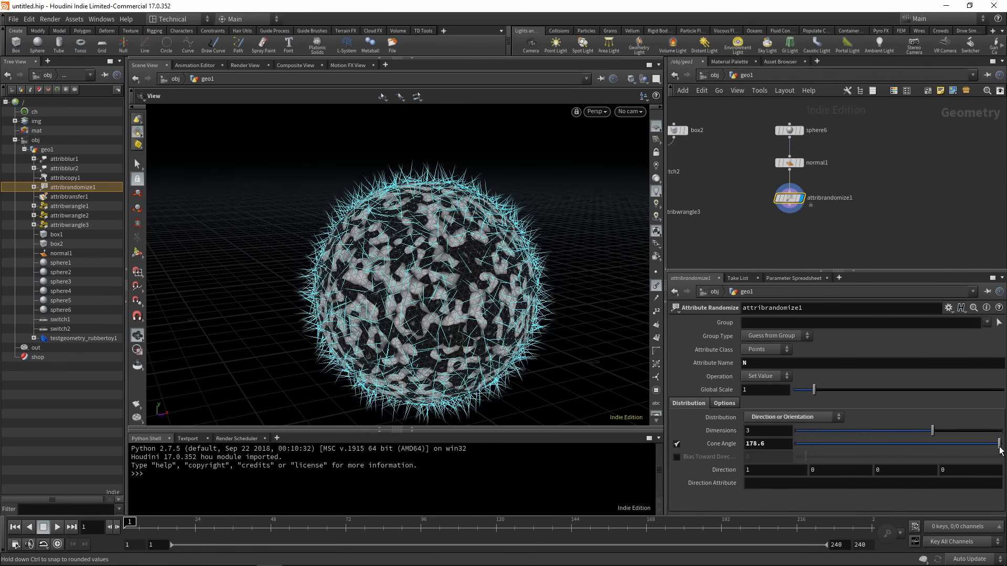
scroll(540, 288, up, 5)
drag(391, 250, 485, 215)
mouse_move(481, 303)
mouse_down()
mouse_move(456, 273)
mouse_move(482, 291)
mouse_up()
middle_drag(464, 306, 469, 288)
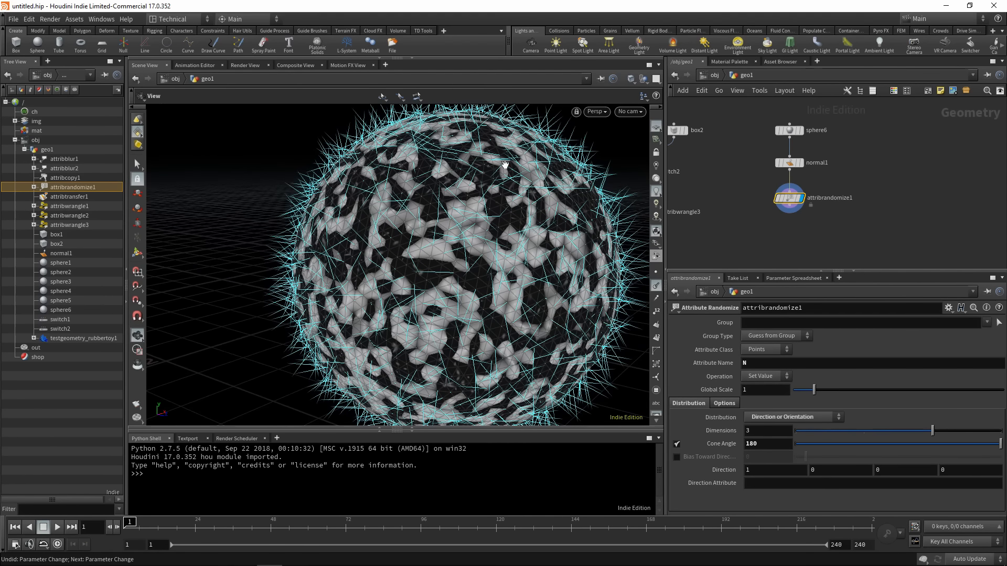
Set attribrandomize1's Operation to Add Value and lower its Global Scale to 0.22
click(772, 377)
click(759, 401)
drag(456, 299, 403, 293)
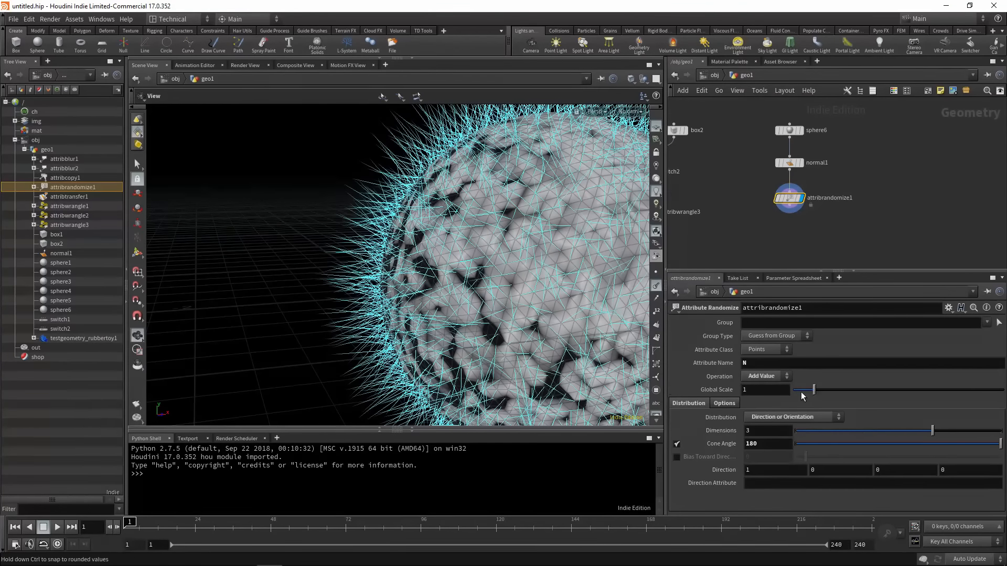
drag(813, 394, 798, 394)
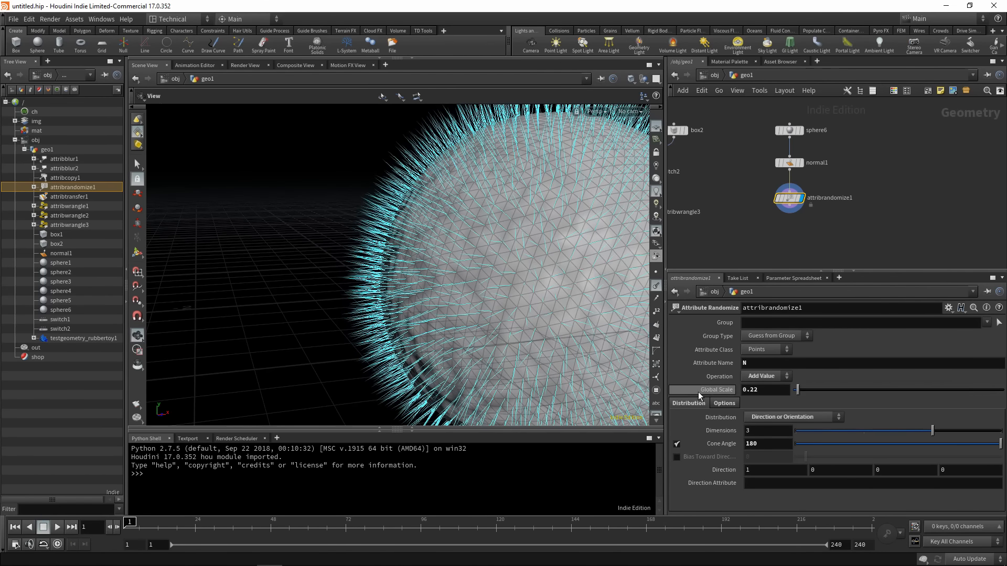
Compare the sphere's normals by displaying normal1 and switching the display back to attribrandomize1
mouse_move(605, 293)
mouse_down()
mouse_move(558, 296)
mouse_move(616, 305)
mouse_up()
click(801, 163)
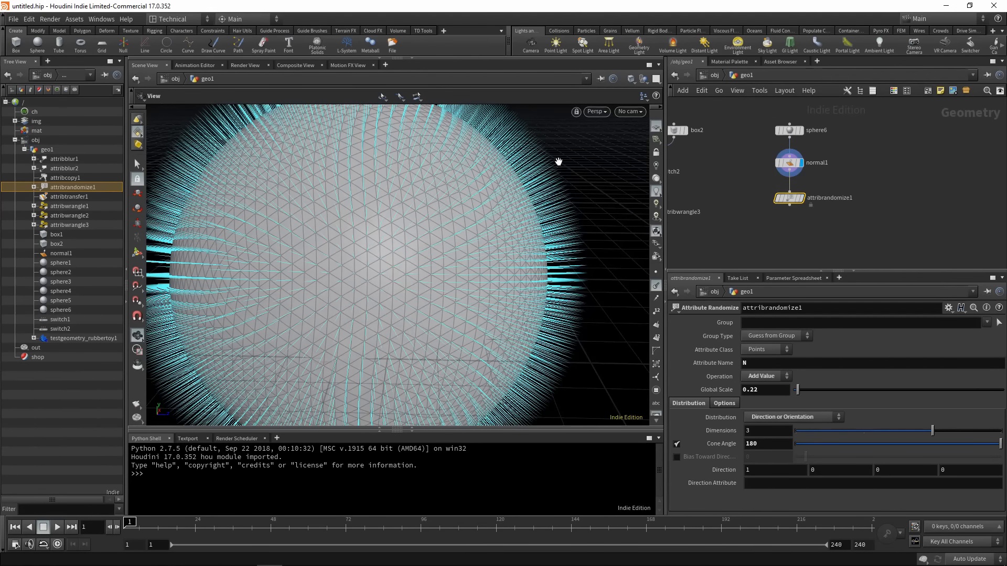
drag(541, 172, 471, 136)
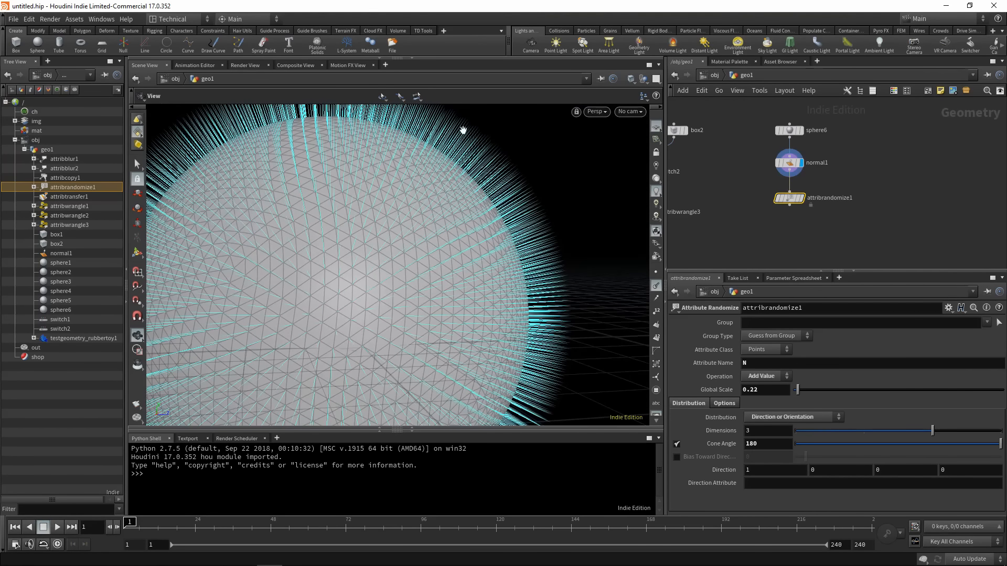
click(805, 199)
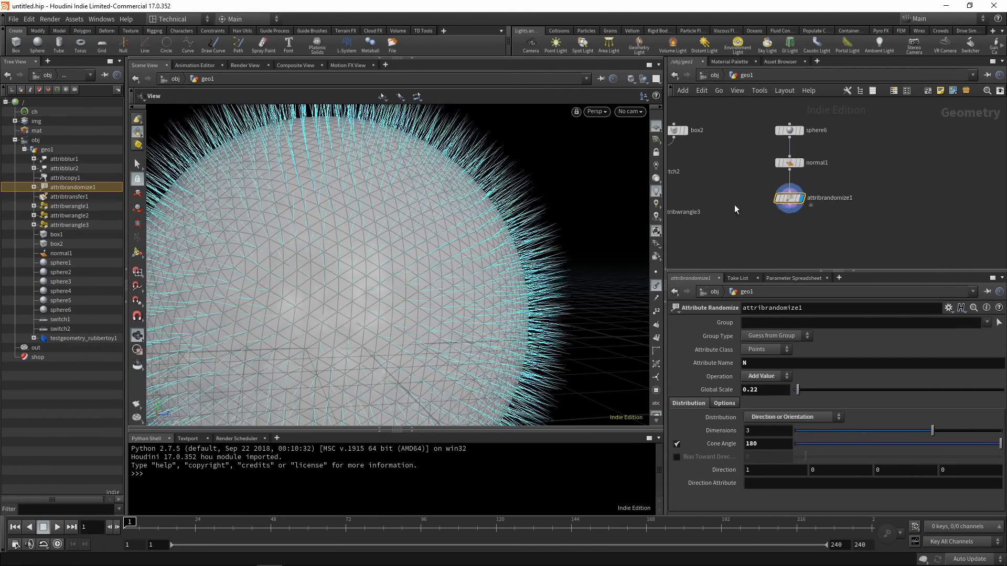
Hide the point normals and inspect the randomized shading on the sphere's surface
click(656, 285)
drag(451, 283, 401, 208)
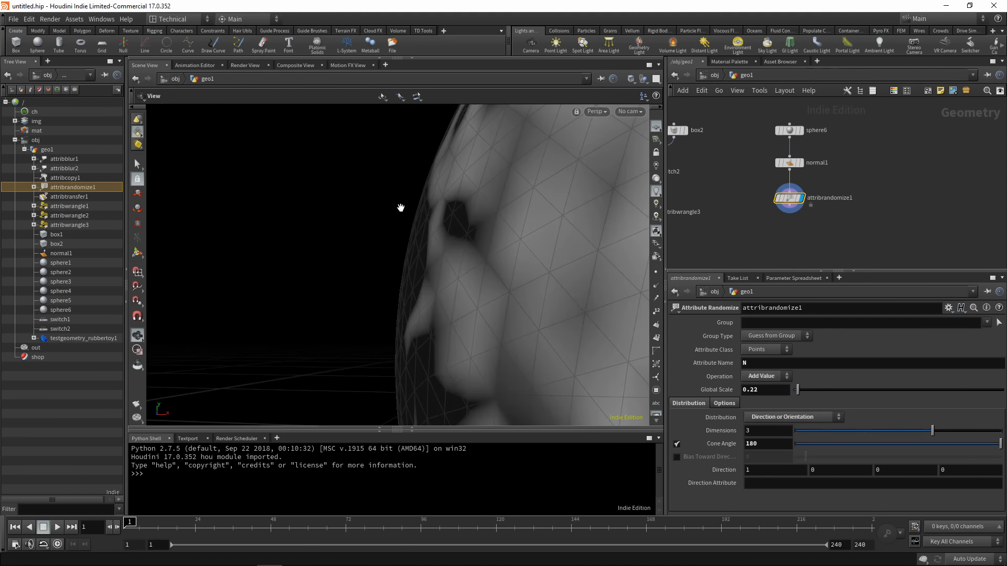
drag(397, 308, 445, 336)
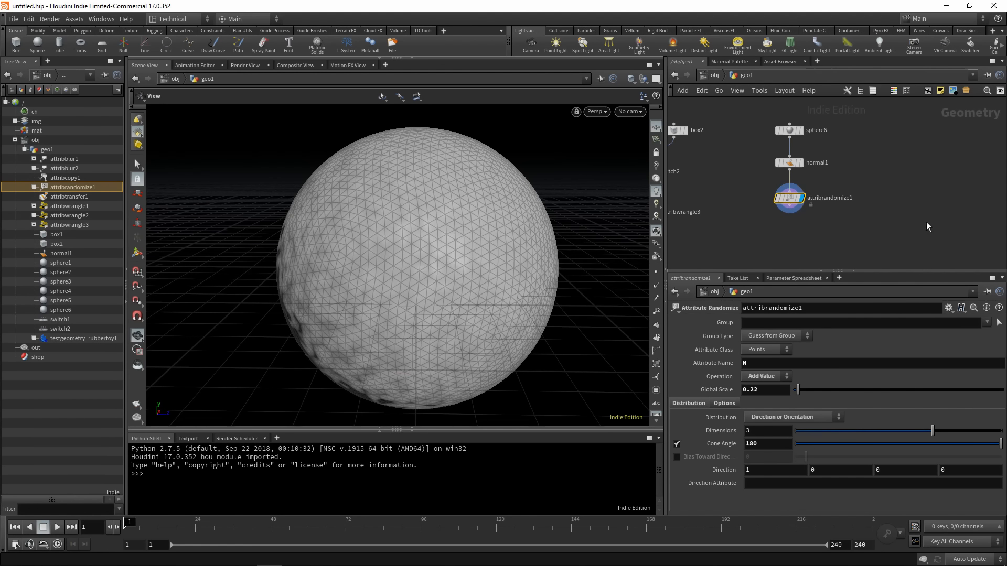
Add a Box node in empty space beside the sphere6 network
middle_drag(899, 204, 825, 222)
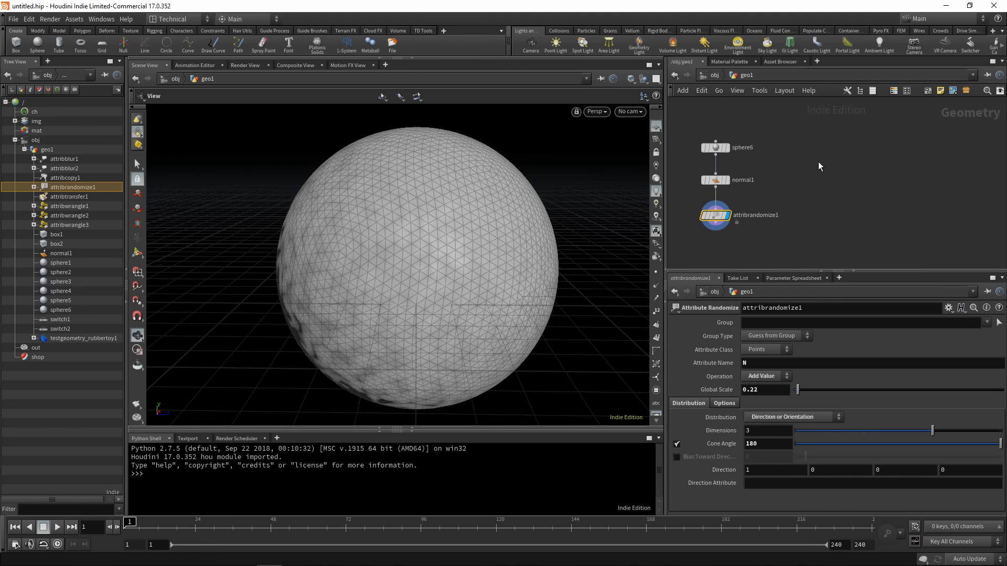
right_click(817, 162)
click(788, 143)
middle_drag(827, 149, 794, 149)
right_click(794, 149)
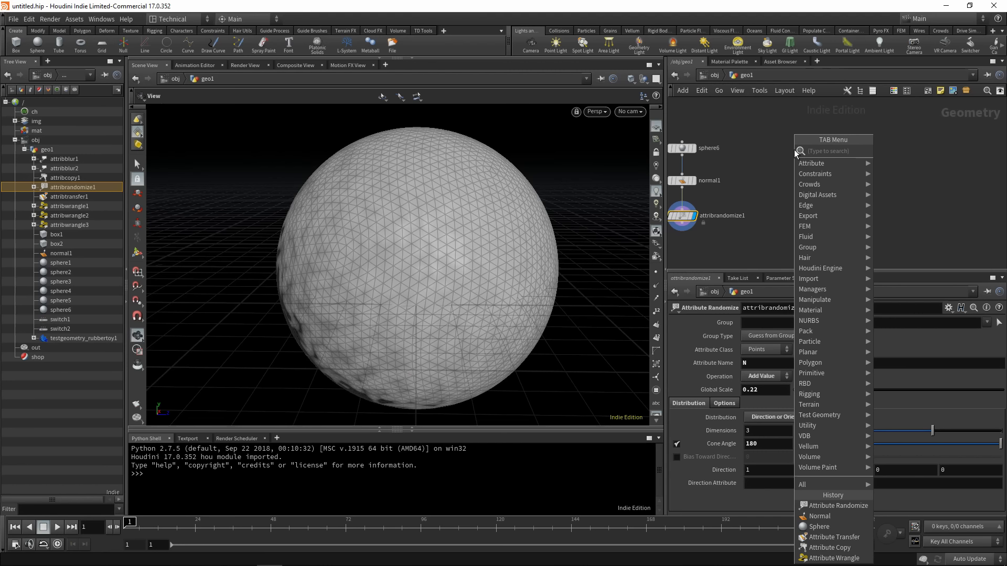
text(box)
key(Return)
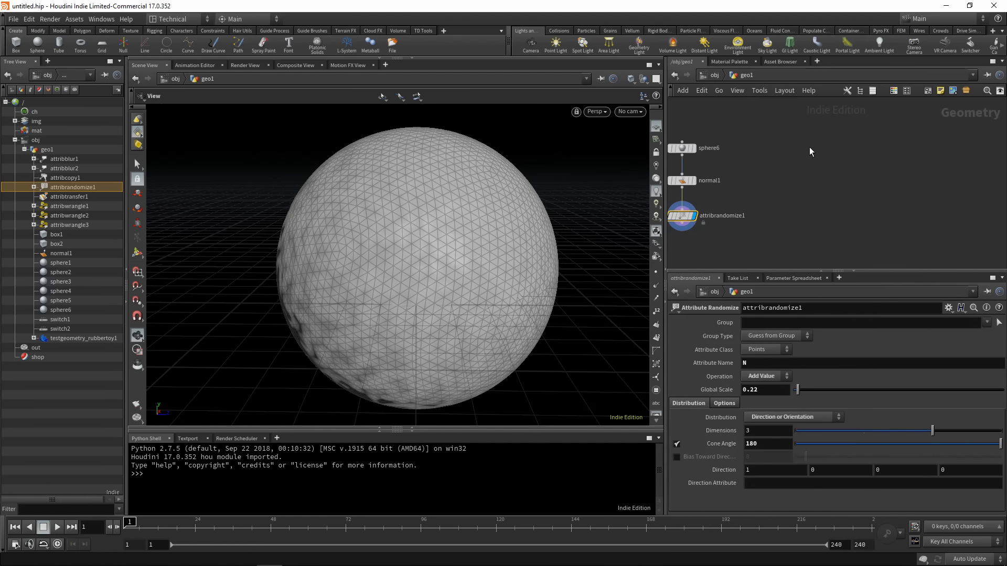
click(807, 147)
Set box3's Primitive Type to Polygon Mesh, display it, and set its Uniform Scale to 1.5
click(770, 323)
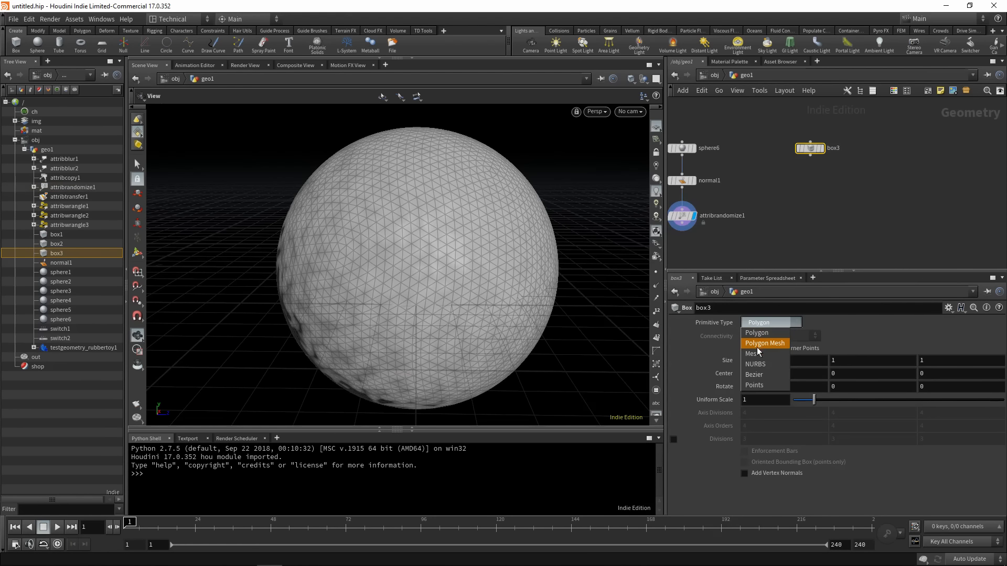
click(756, 347)
click(820, 148)
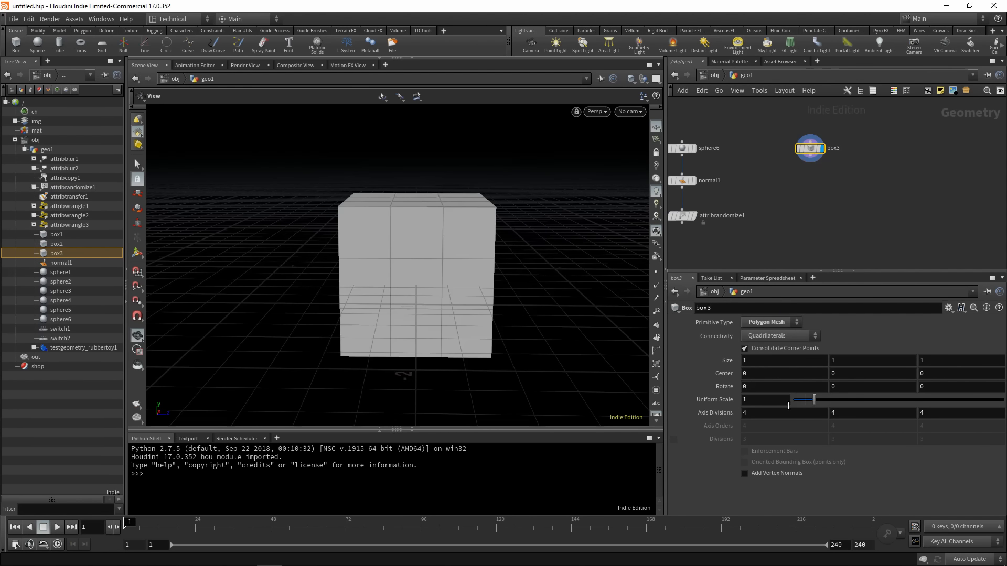
drag(769, 401, 701, 399)
text(.5)
key(Return)
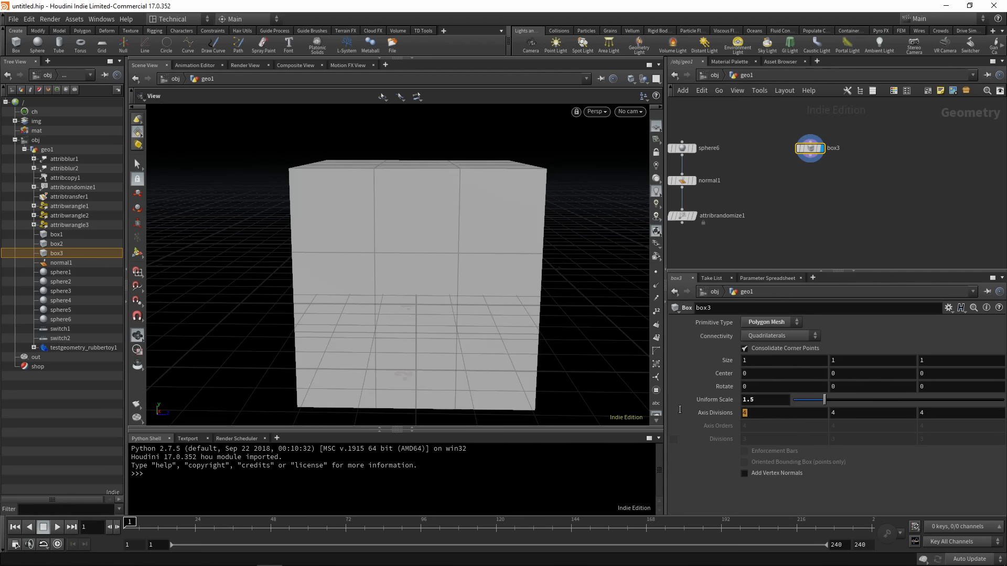
Set box3's Axis Divisions to 8, 8, 8 and check the denser mesh
text(8)
key(Tab)
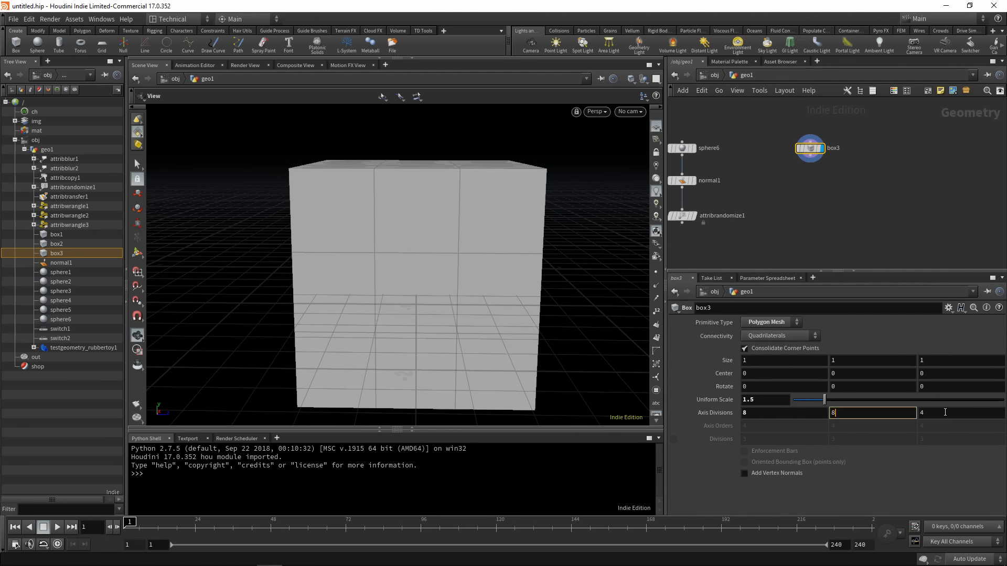
text(8)
key(Tab)
text(8)
key(Return)
drag(422, 244, 496, 220)
Add an Attribute Wrangle below box3, connect it to the box, and display it
key(Tab)
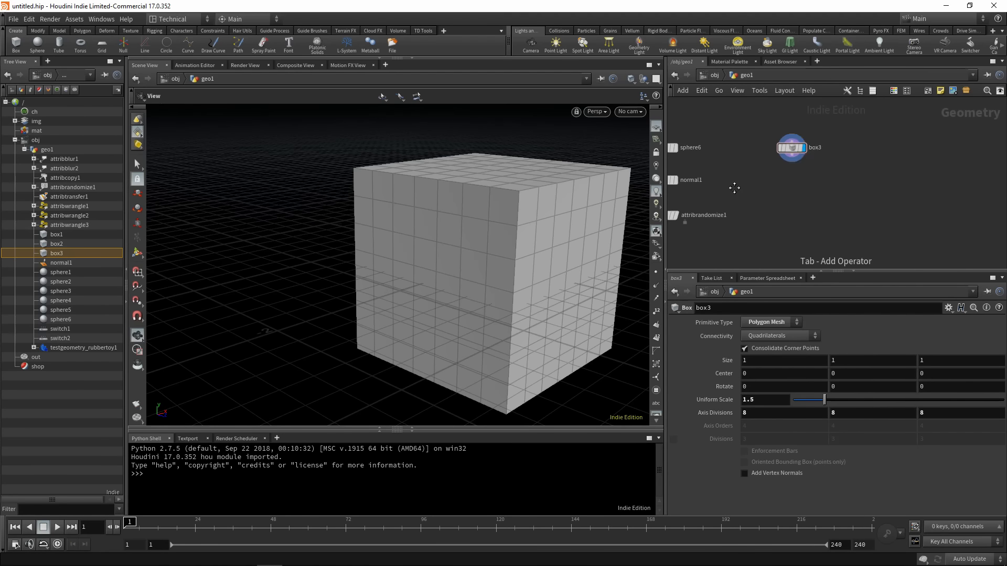
key(Tab)
text(aw)
click(847, 151)
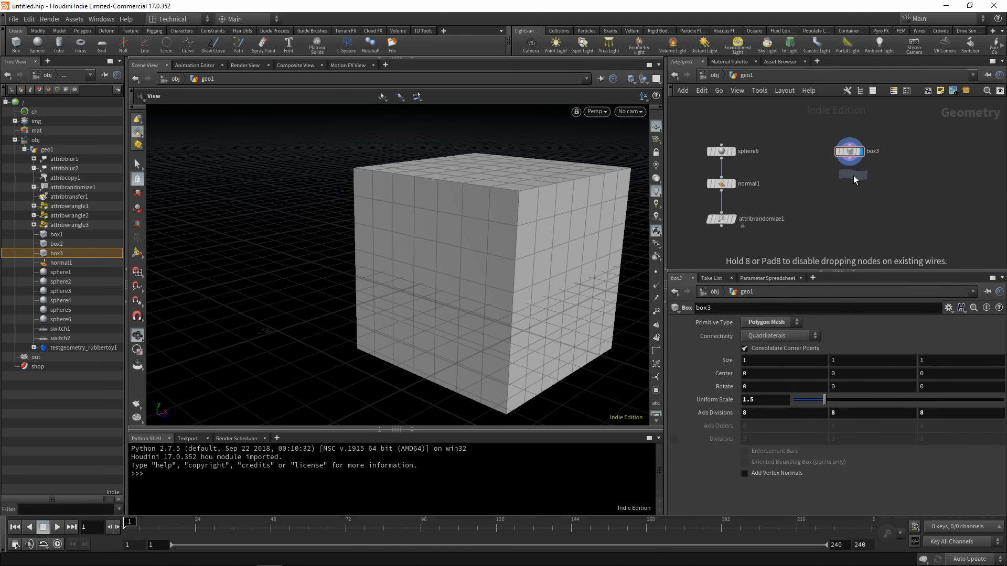
click(853, 176)
click(849, 159)
click(845, 171)
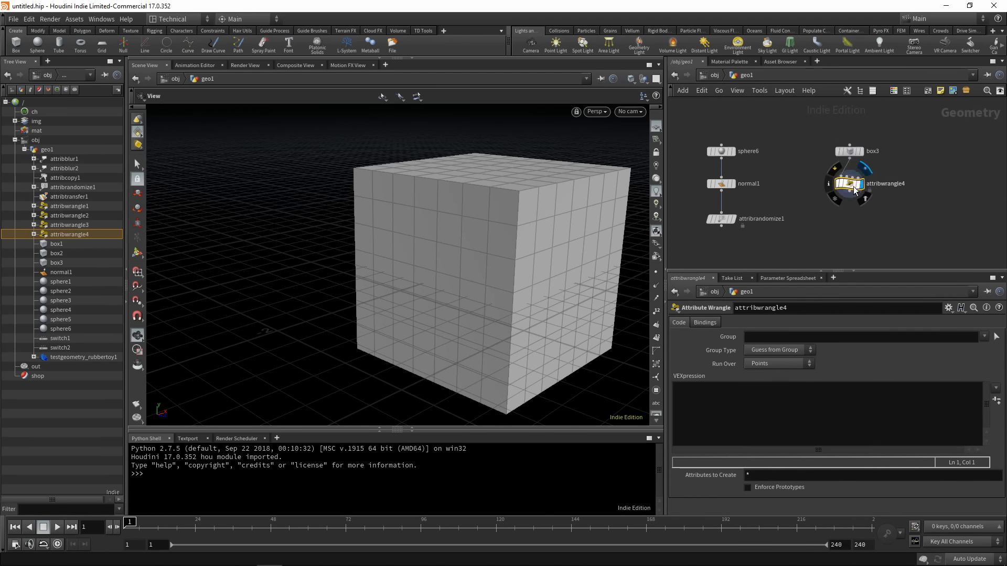
click(792, 402)
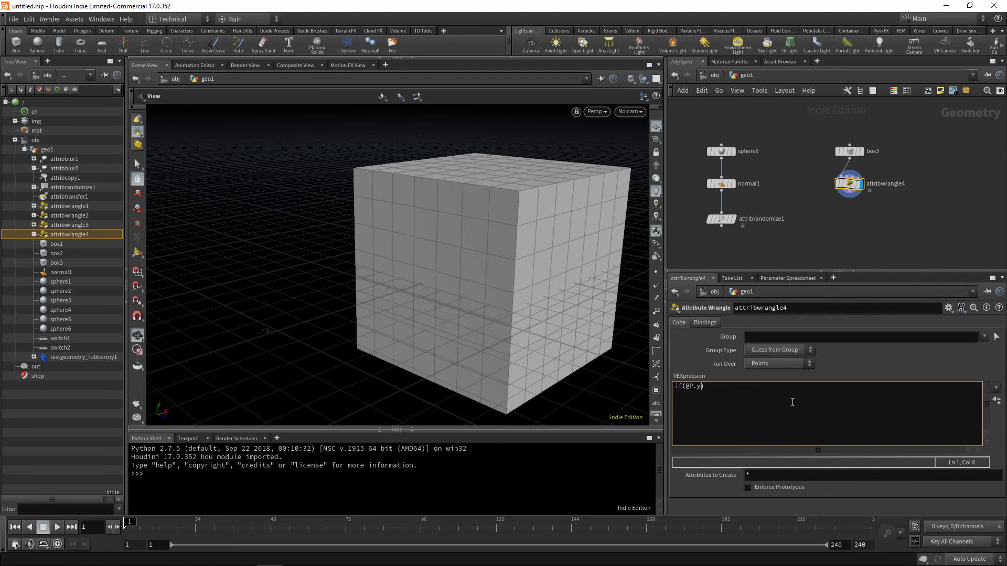
text(if(@P.y>0.4){)
key(Return)
key(Return)
key(Return)
text(@C)
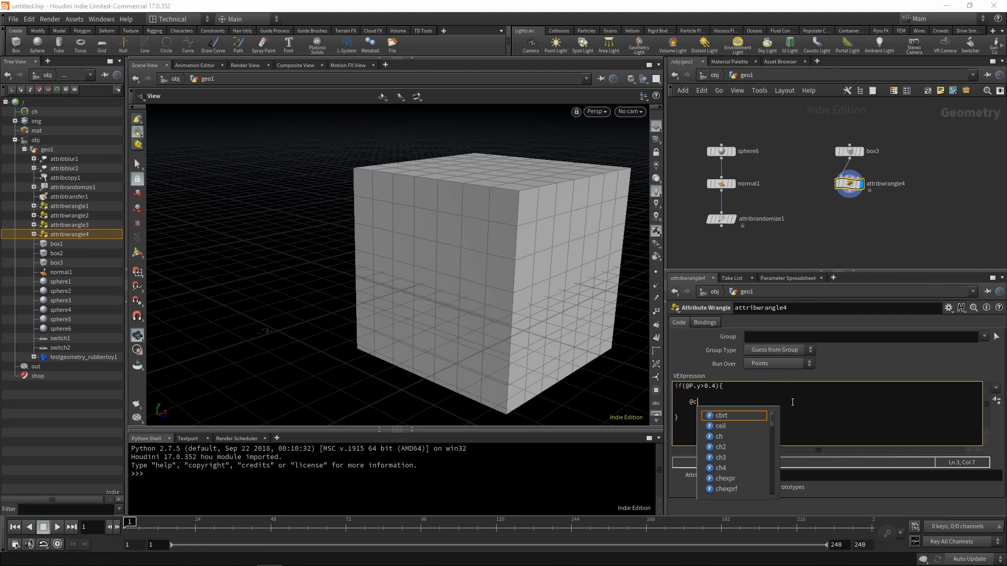
text(d = )
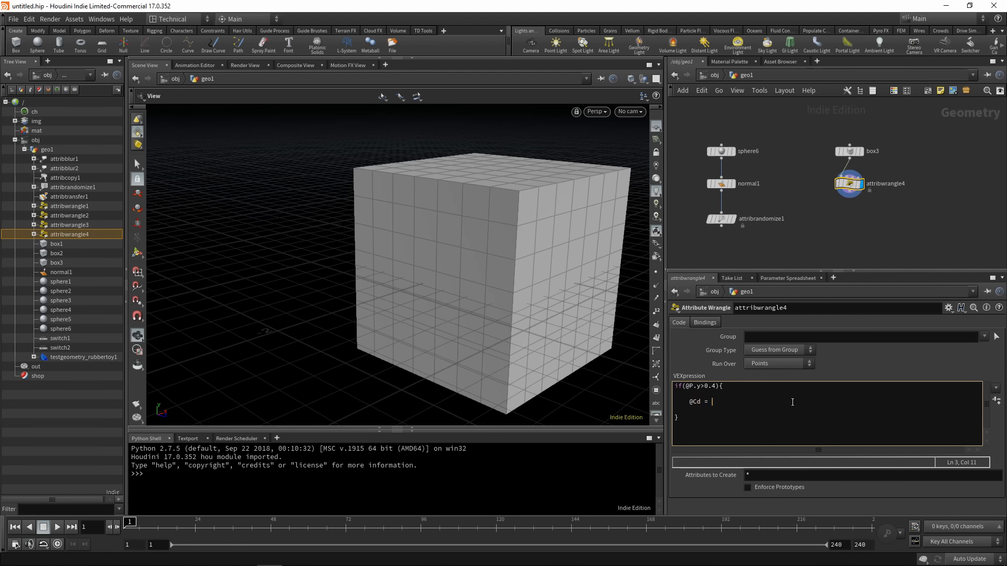
text(set()0,0,1);)
drag(571, 277, 456, 262)
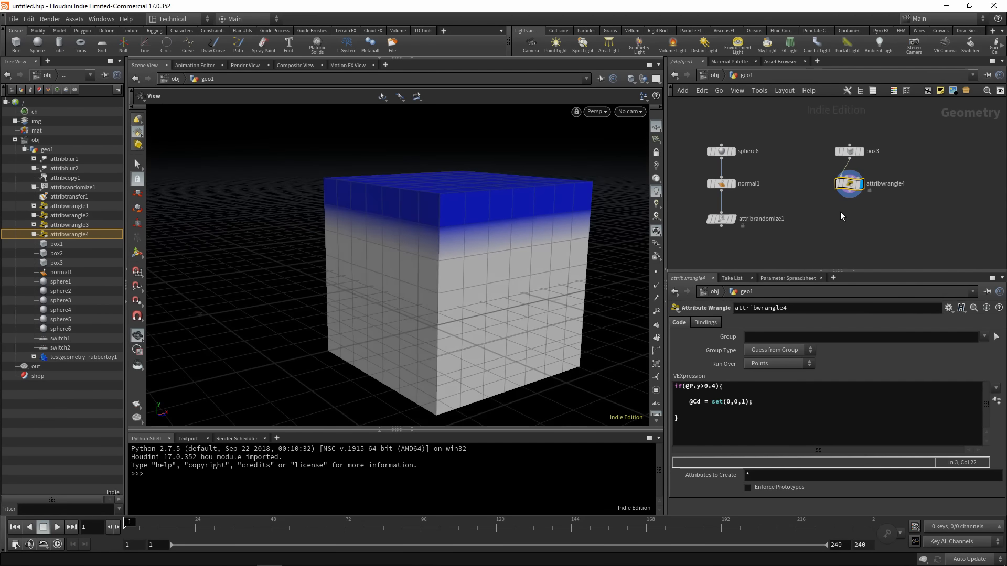
scroll(840, 212, up, 2)
middle_drag(830, 209, 811, 207)
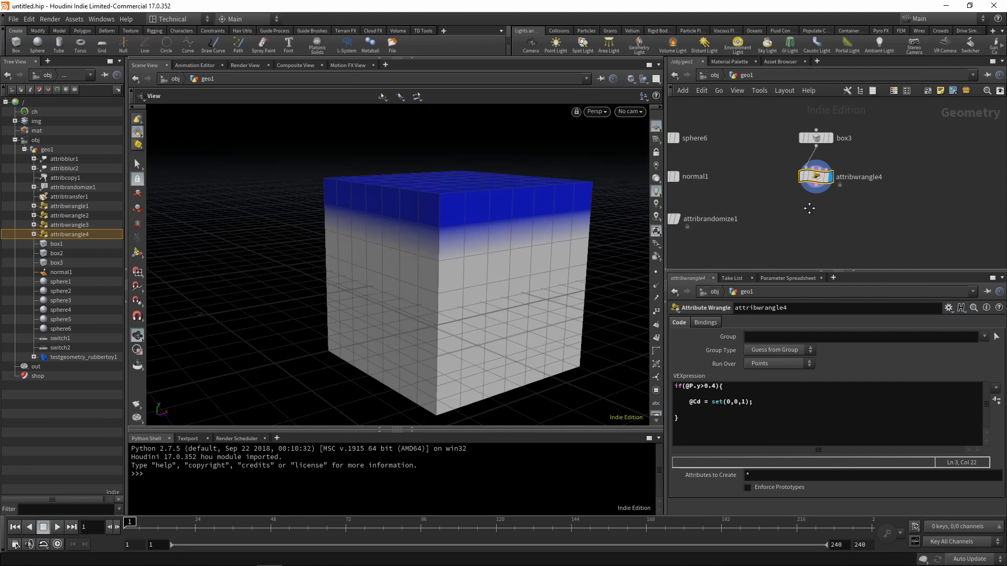
click(718, 417)
text(else)
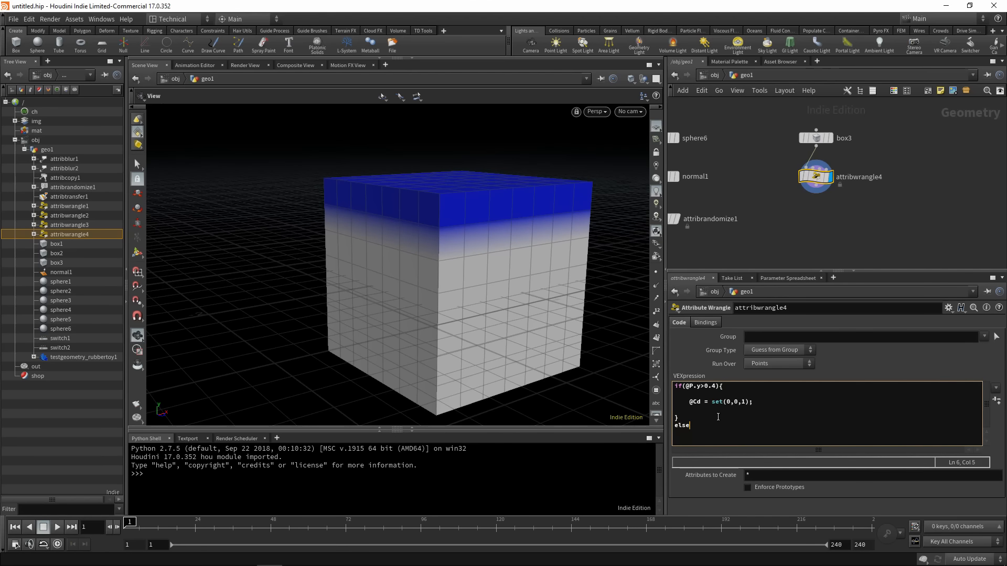
text({    })
key(Left)
key(Return)
key(Return)
key(Return)
key(Return)
key(Up)
key(Up)
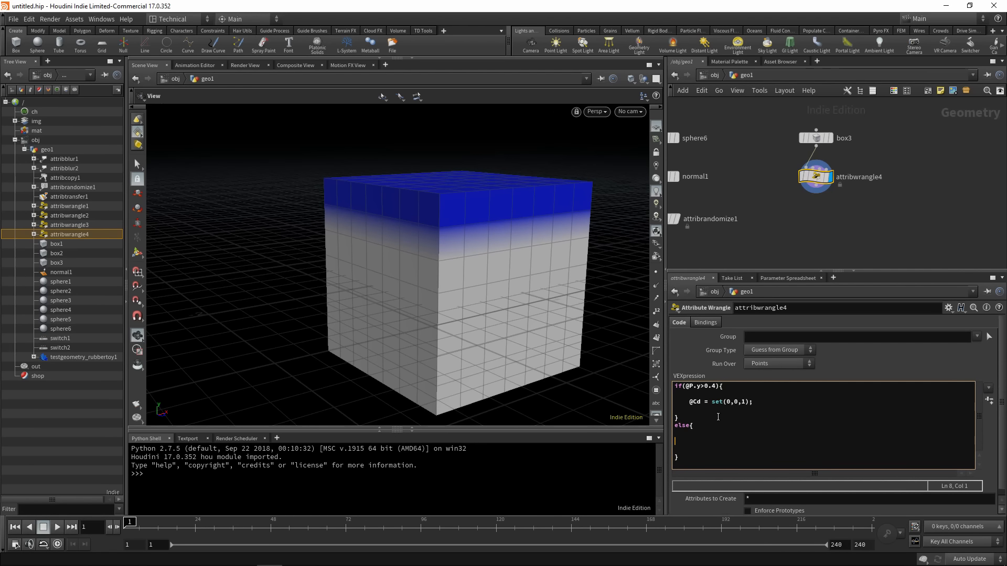
text(@Cd = set()0,0,0);)
click(901, 198)
drag(456, 244, 480, 243)
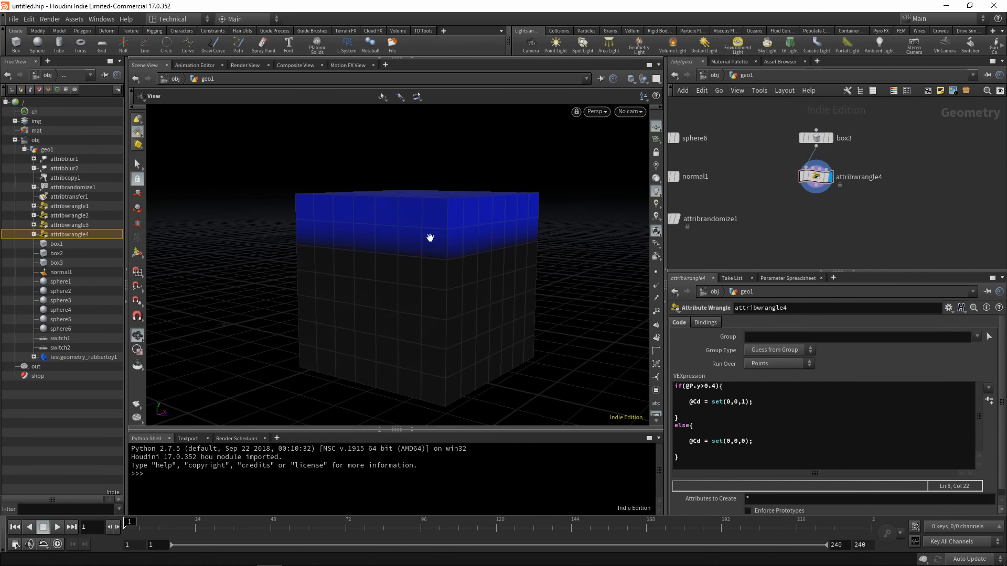
Add an Attribute Promote node below attribwrangle4, connect it, and display it
key(Tab)
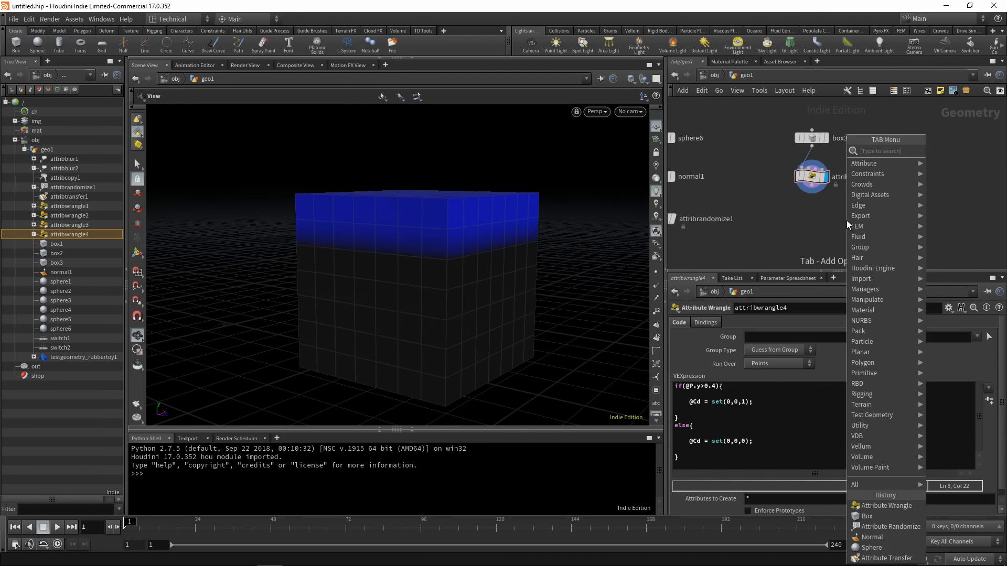
text(attribute)
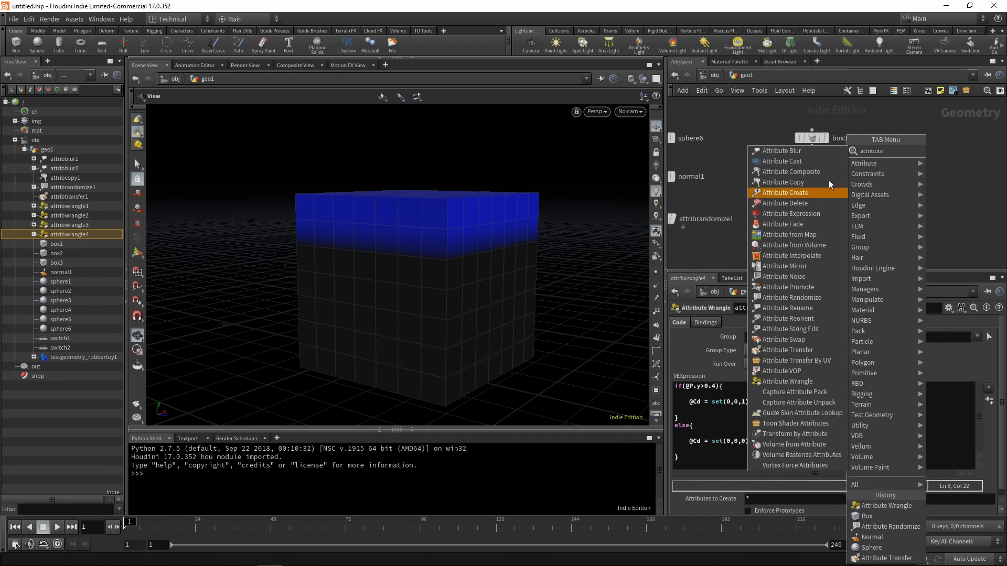
key(Up)
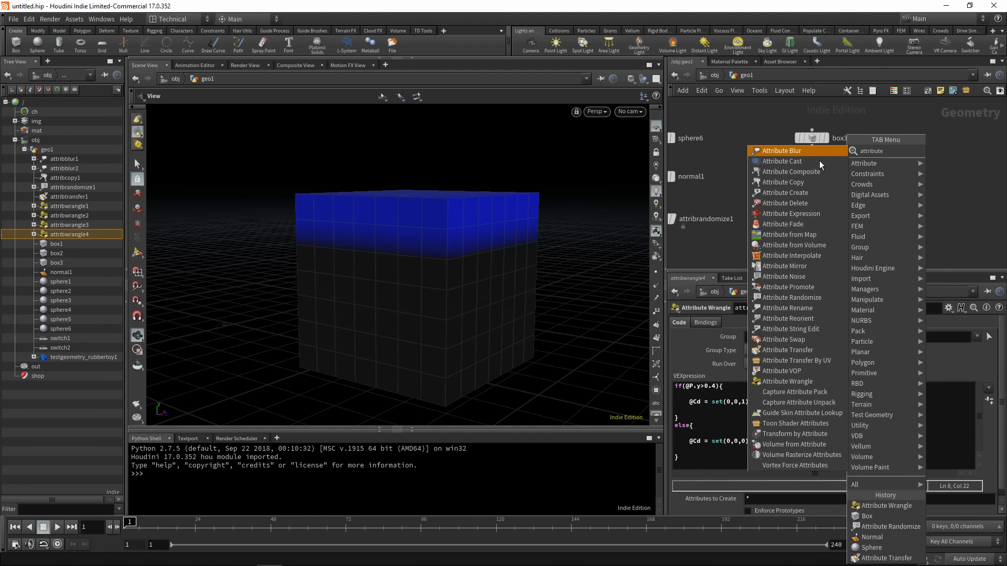
text(promo)
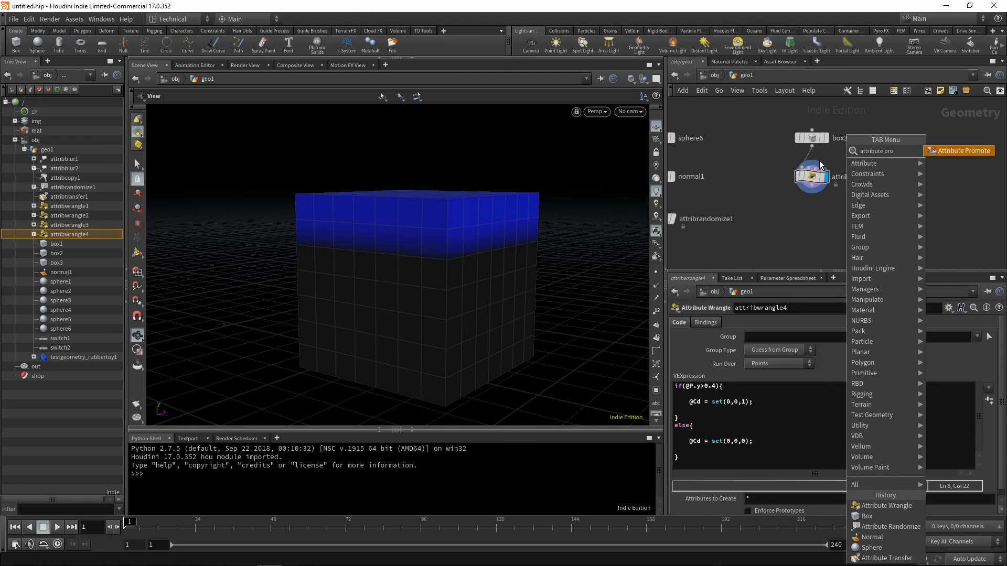
click(935, 150)
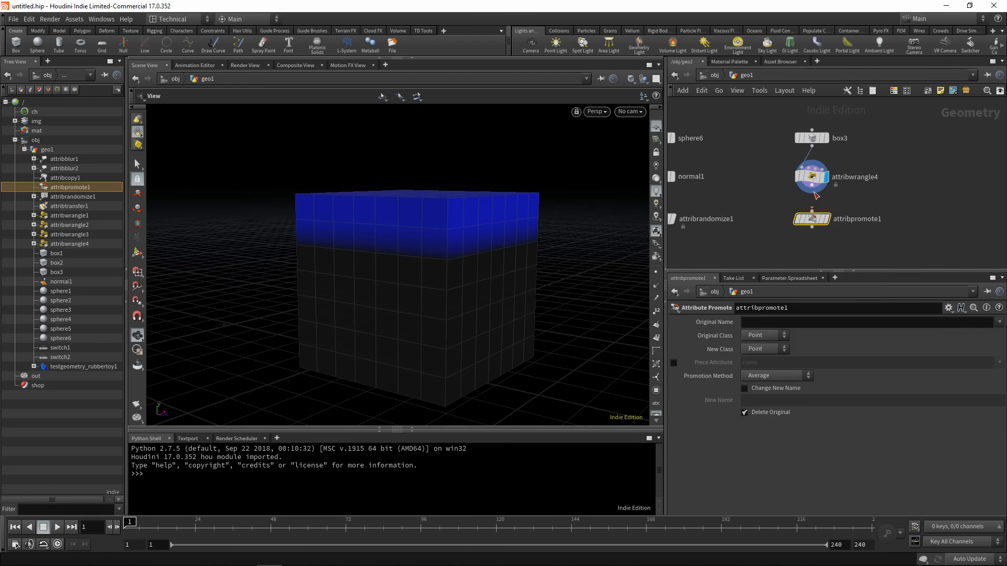
click(811, 219)
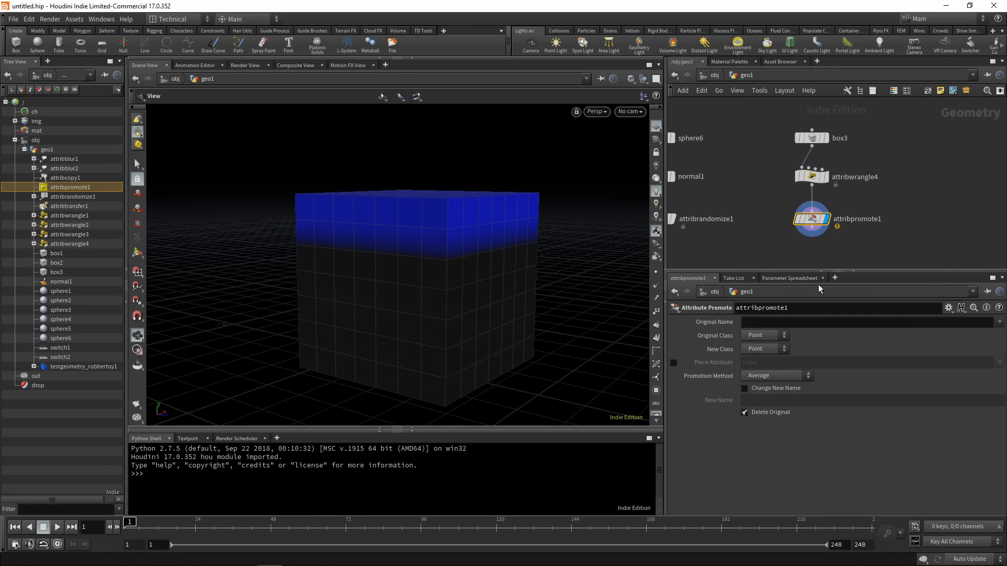
Examine attribpromote1's Original Class options and the point colours on the box
drag(384, 289, 391, 318)
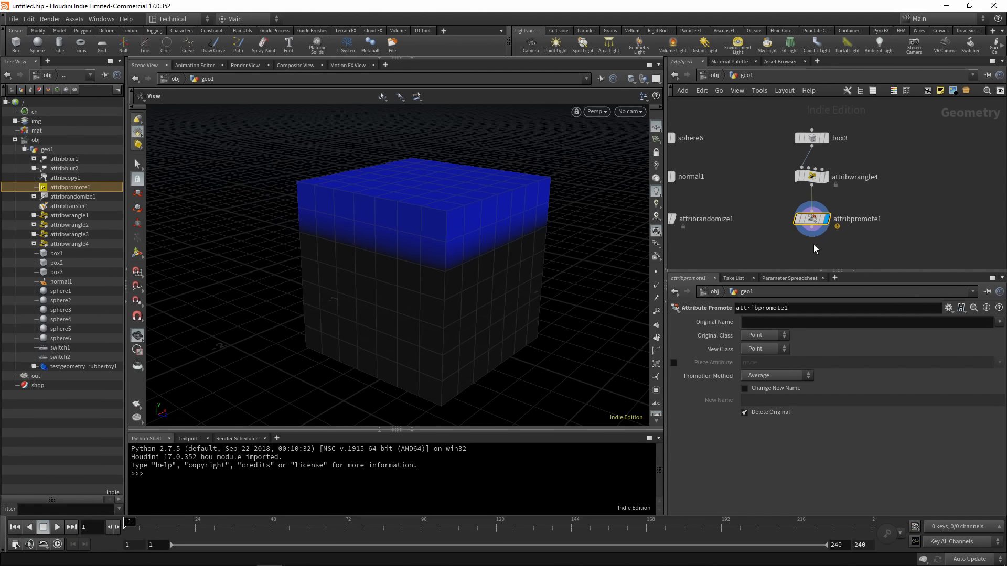
click(765, 336)
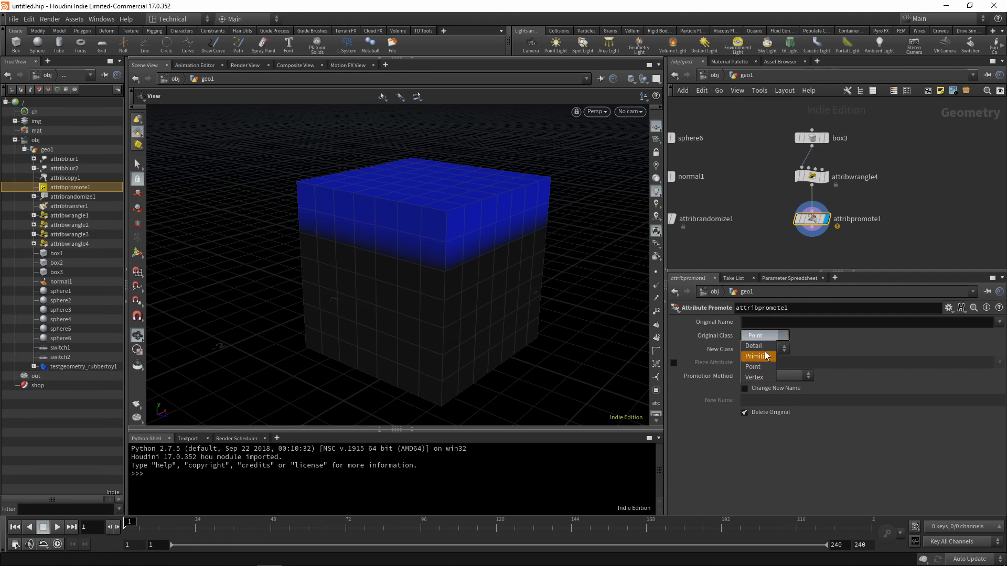
click(802, 333)
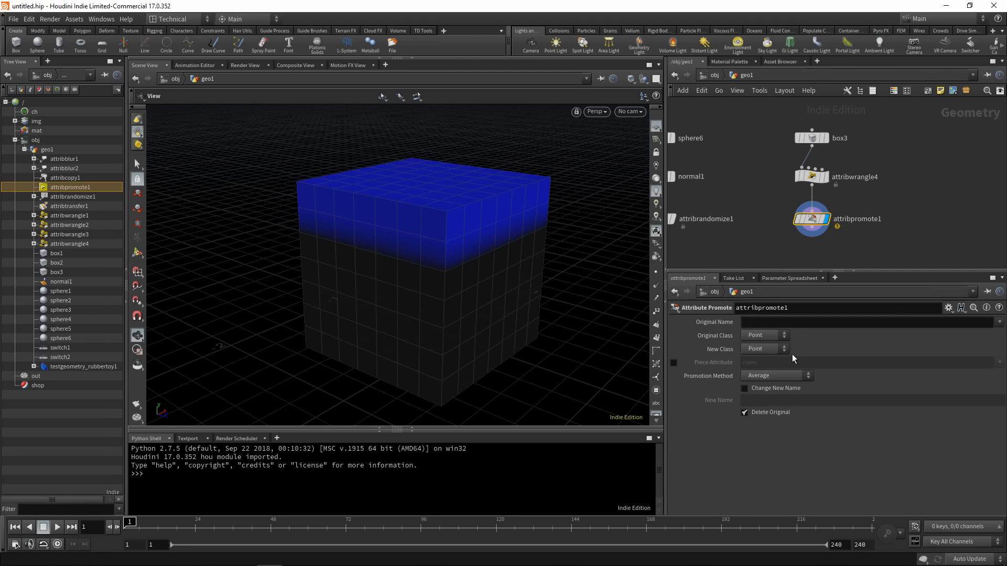
middle_drag(904, 238, 903, 202)
scroll(867, 217, up, 1)
drag(454, 228, 449, 209)
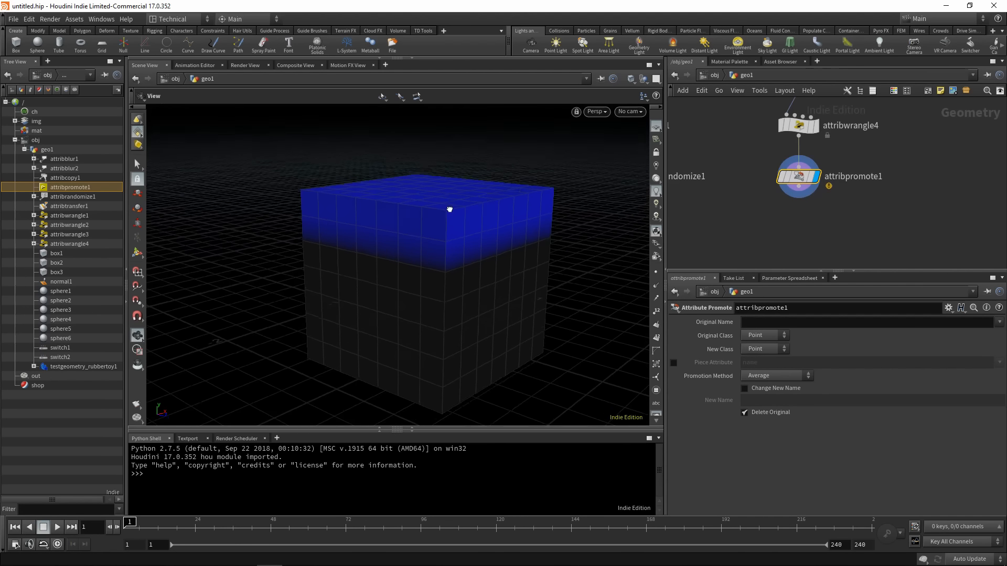
Collapse the Python Shell pane and expand the Geometry Spreadsheet pane below the viewport
click(411, 430)
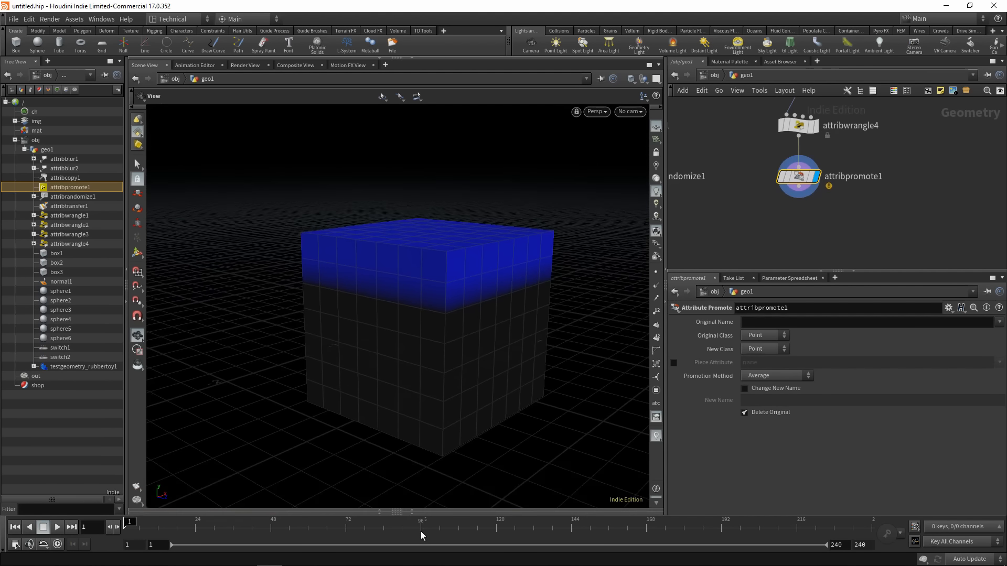
click(414, 514)
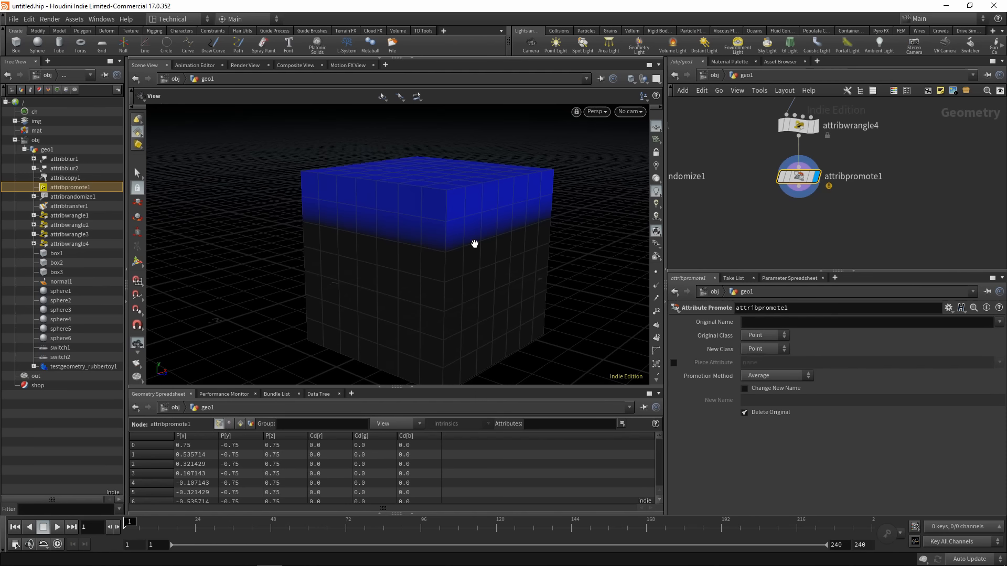
middle_drag(474, 241, 471, 226)
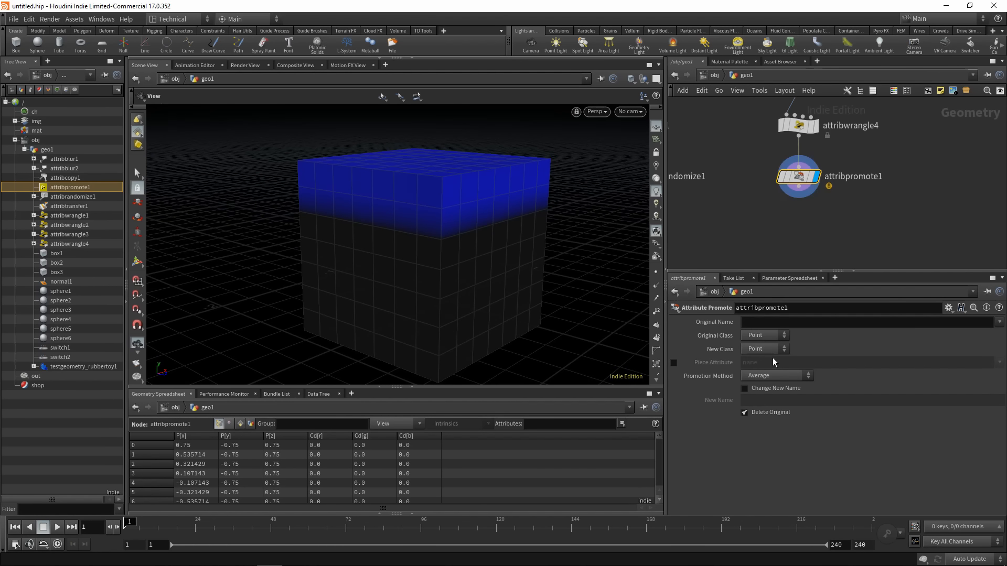
Set attribpromote1 to promote the Cd attribute from points to the Primitive class
click(762, 347)
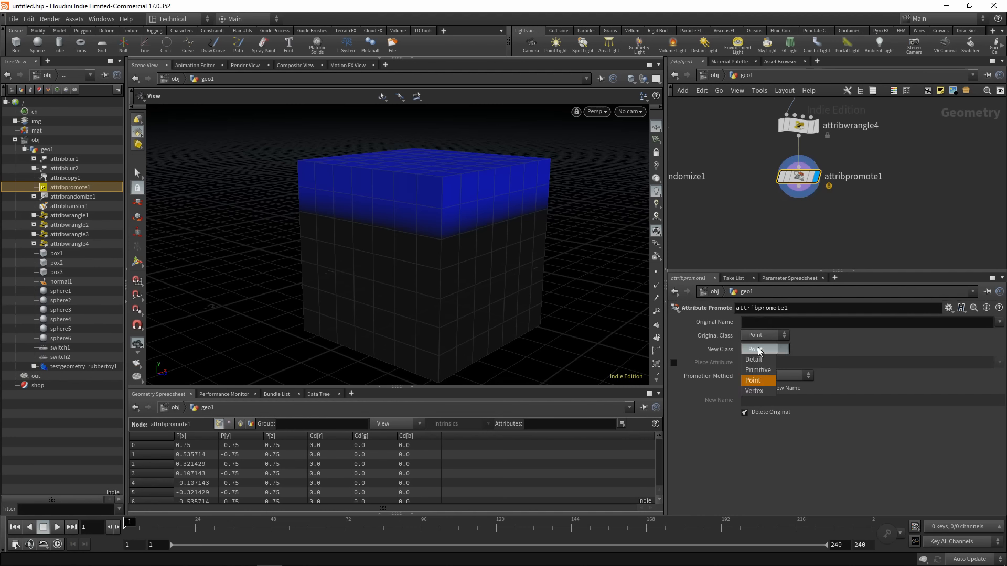
click(758, 376)
click(769, 322)
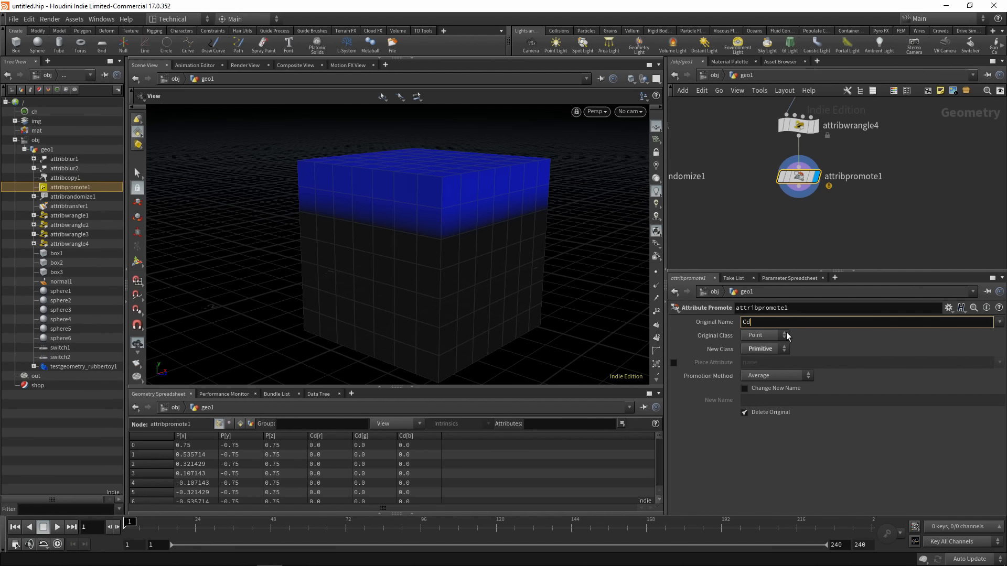
text(Cd)
key(Return)
Inspect the promoted colours around the box's upper edge and set attribpromote1's Promotion Method to Maximum
scroll(451, 208, up, 2)
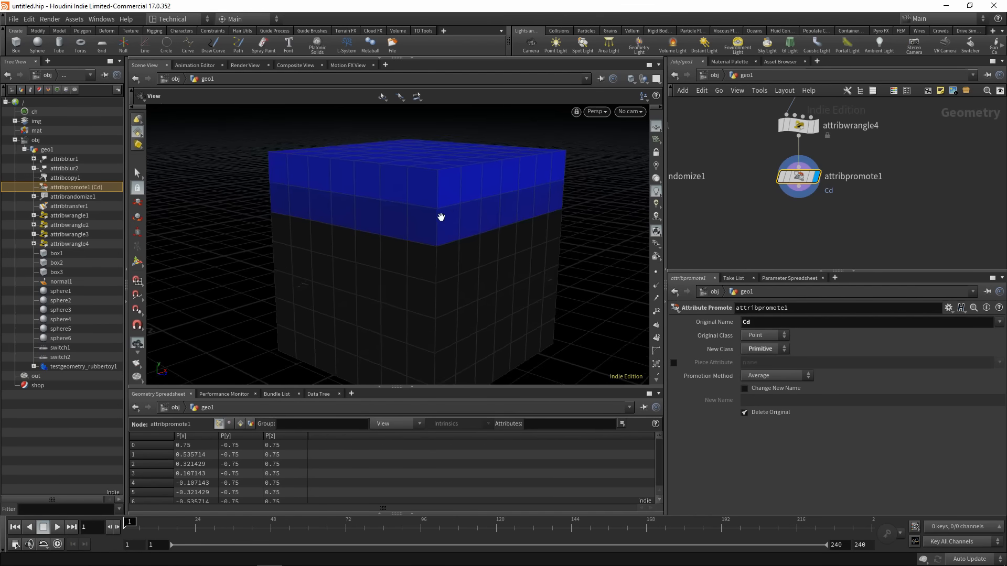
drag(443, 218, 418, 202)
scroll(488, 215, up, 5)
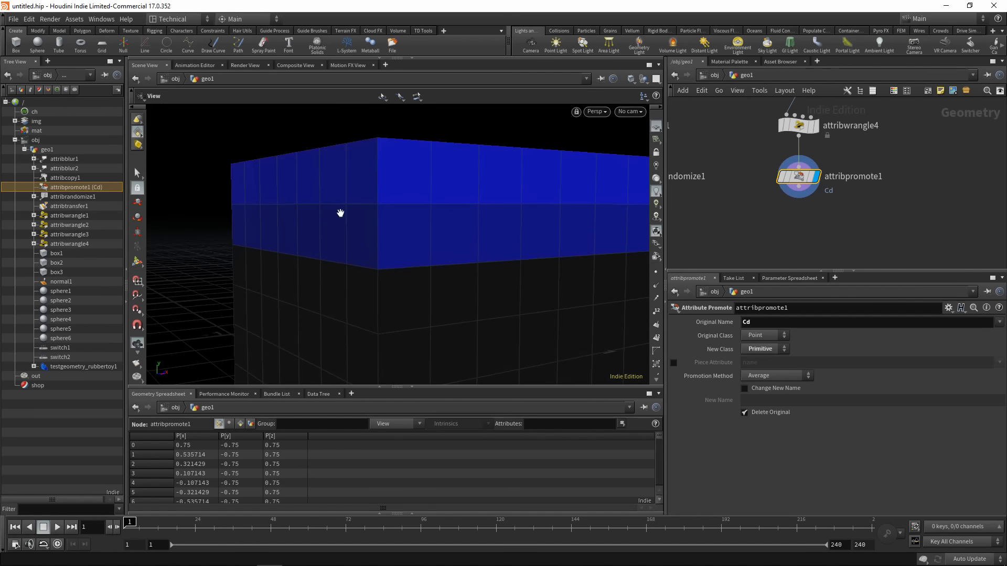
drag(409, 242, 443, 240)
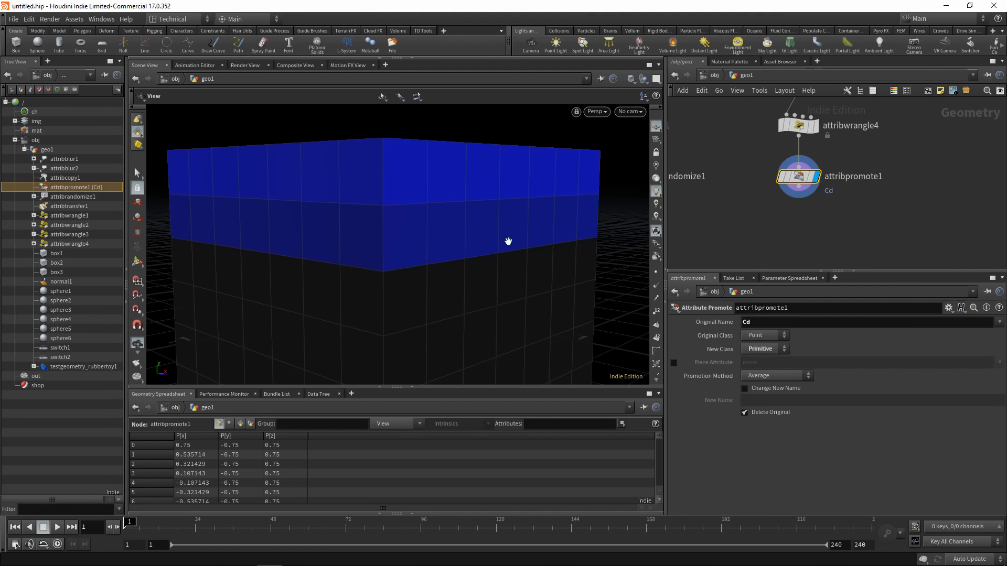
drag(405, 255, 372, 291)
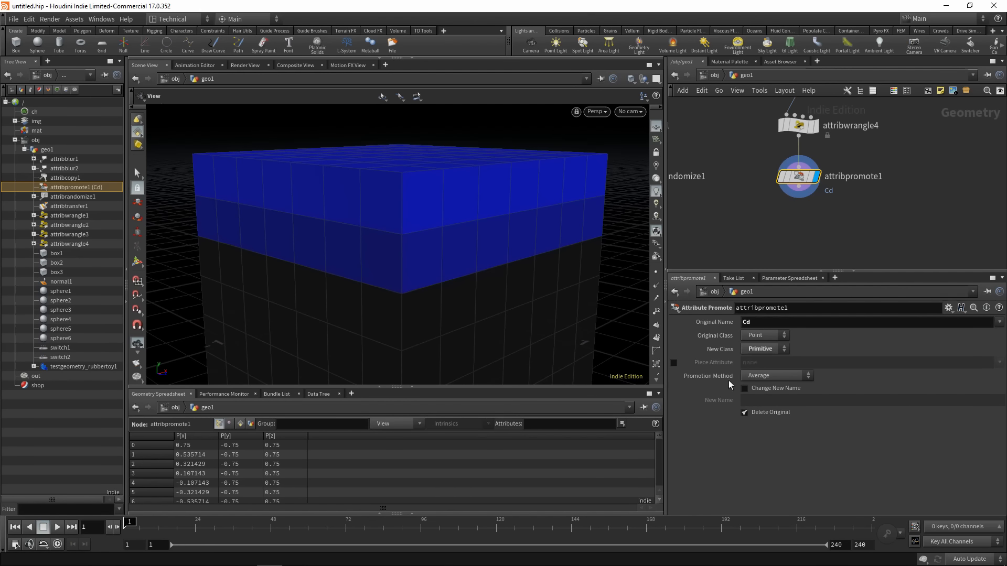
click(770, 375)
click(775, 375)
click(775, 376)
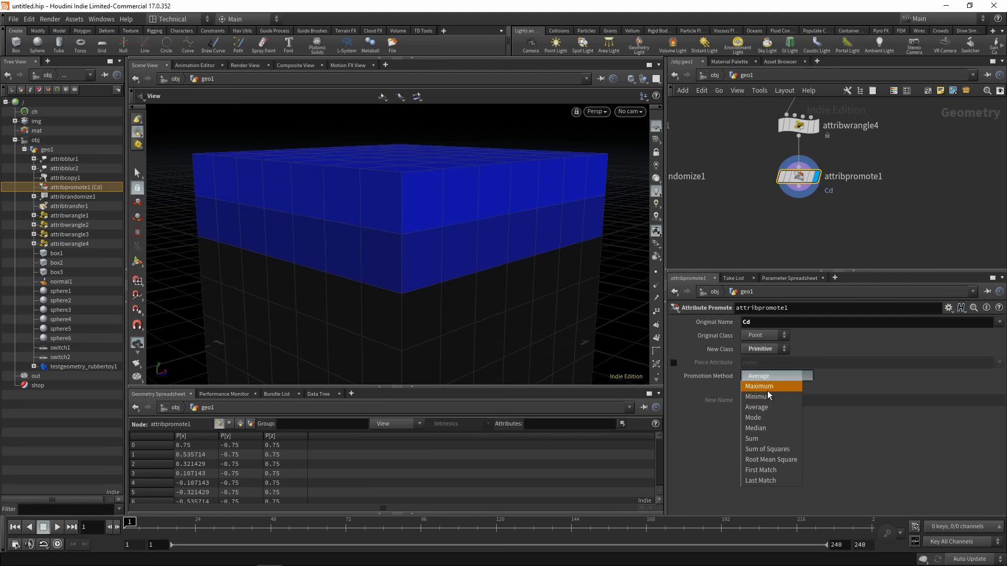
click(767, 390)
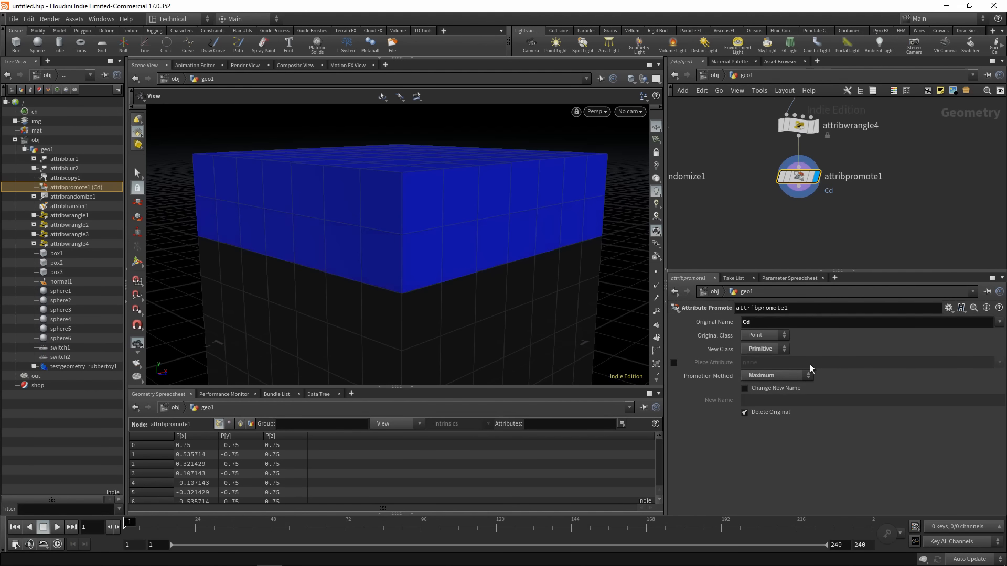
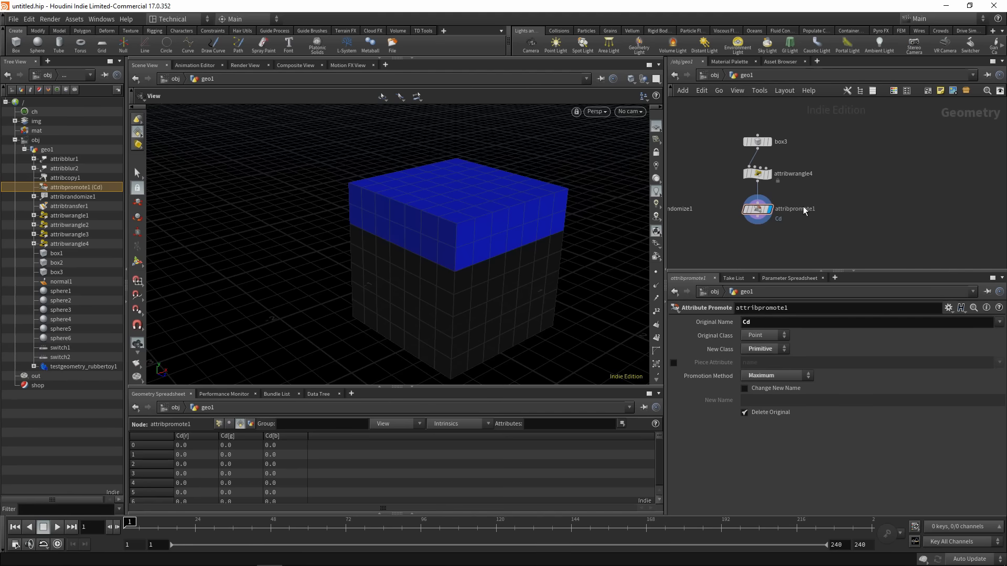
Duplicate the box3, attribwrangle4 and attribpromote1 chain beside the original and delete the copied Attribute Promote node
drag(848, 232, 739, 133)
alt+drag(765, 175, 858, 175)
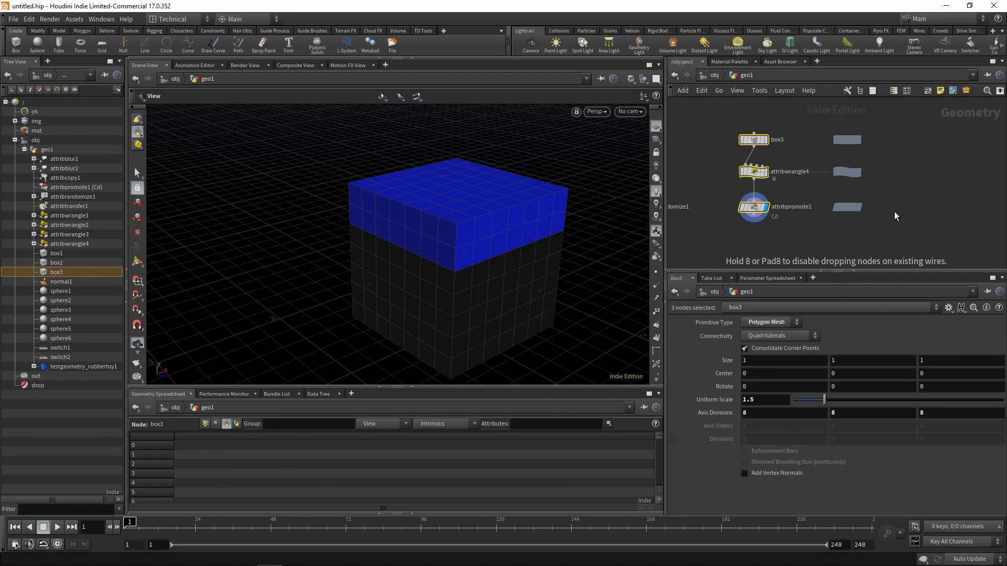
click(846, 207)
middle_drag(875, 238, 849, 233)
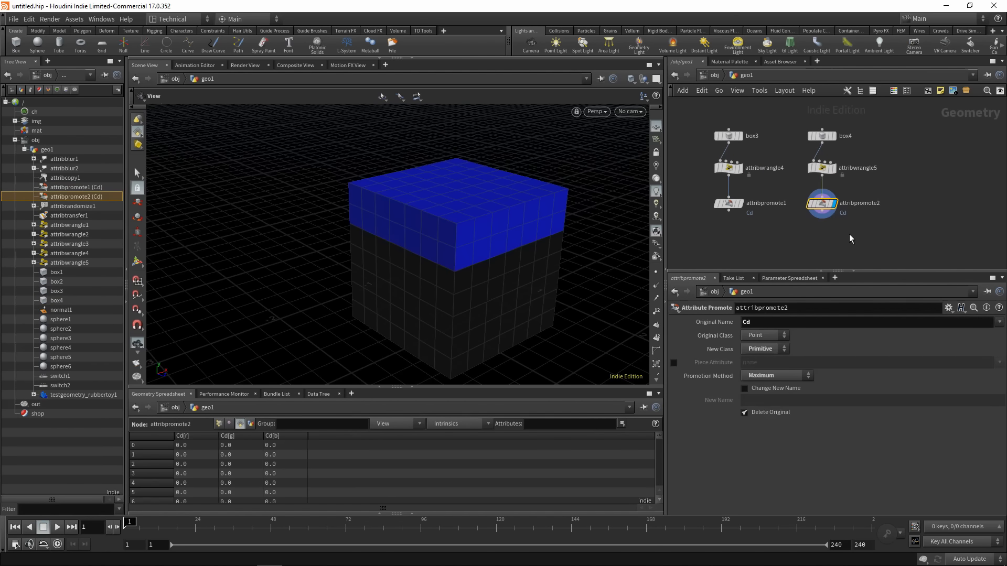
key(Delete)
Add an Attribute Mirror node below attribwrangle5, connect it, and display it
middle_drag(827, 201, 823, 197)
key(Tab)
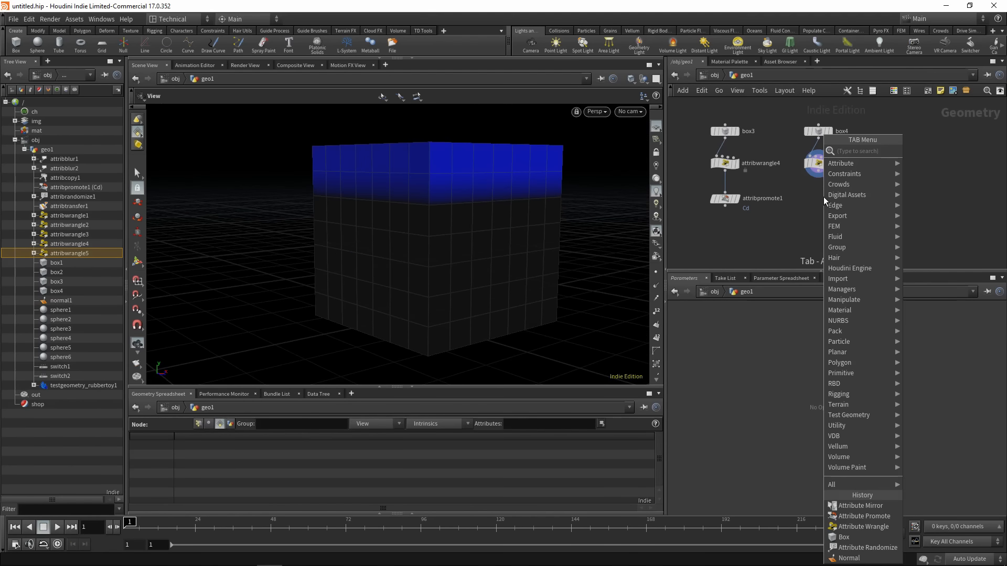
text(attr)
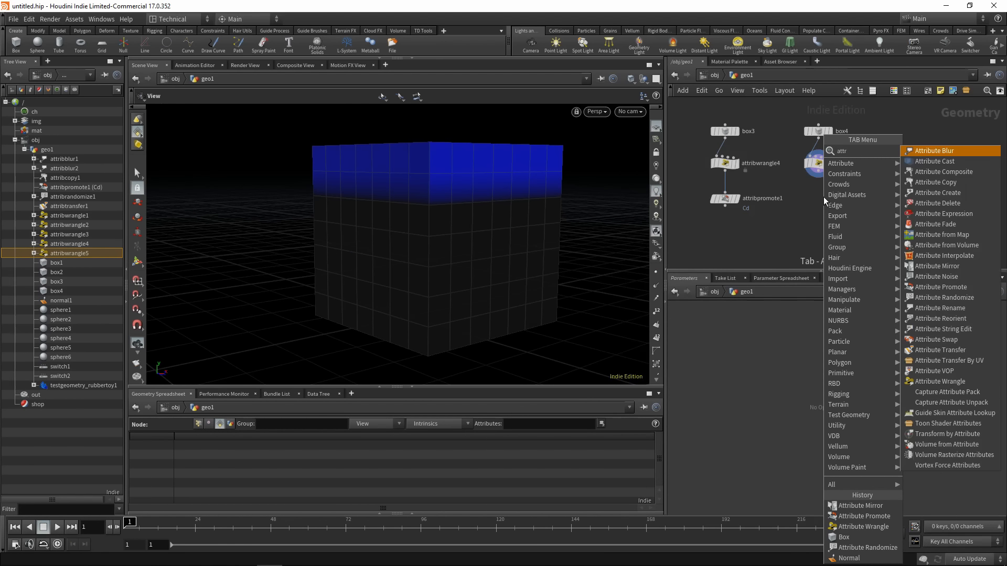
text(ibute mirr)
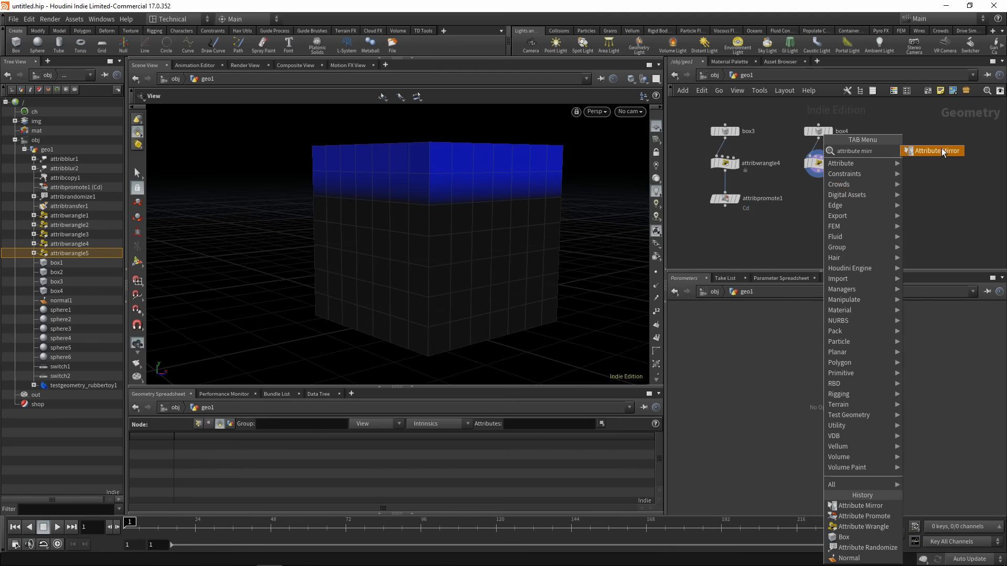
click(938, 151)
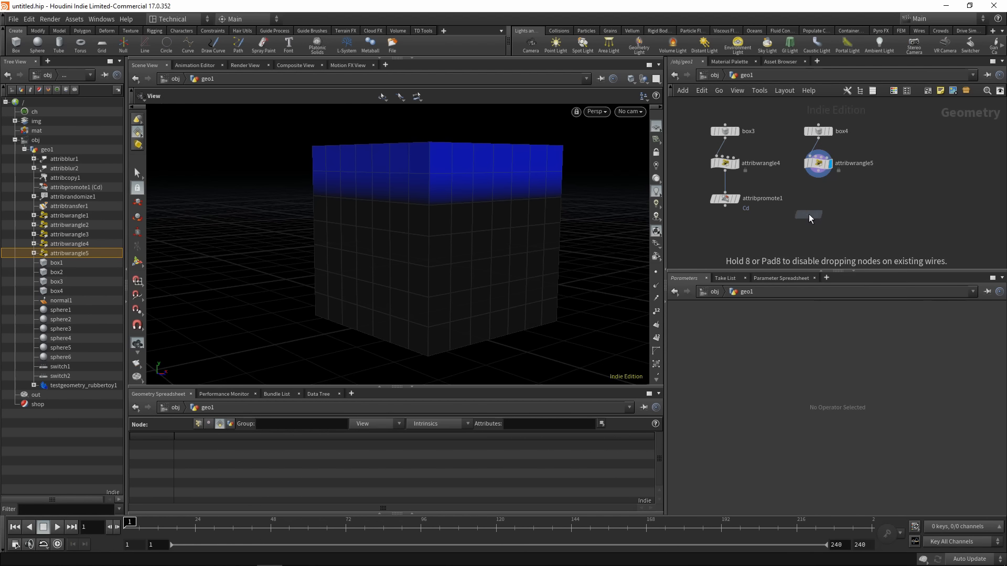
click(820, 199)
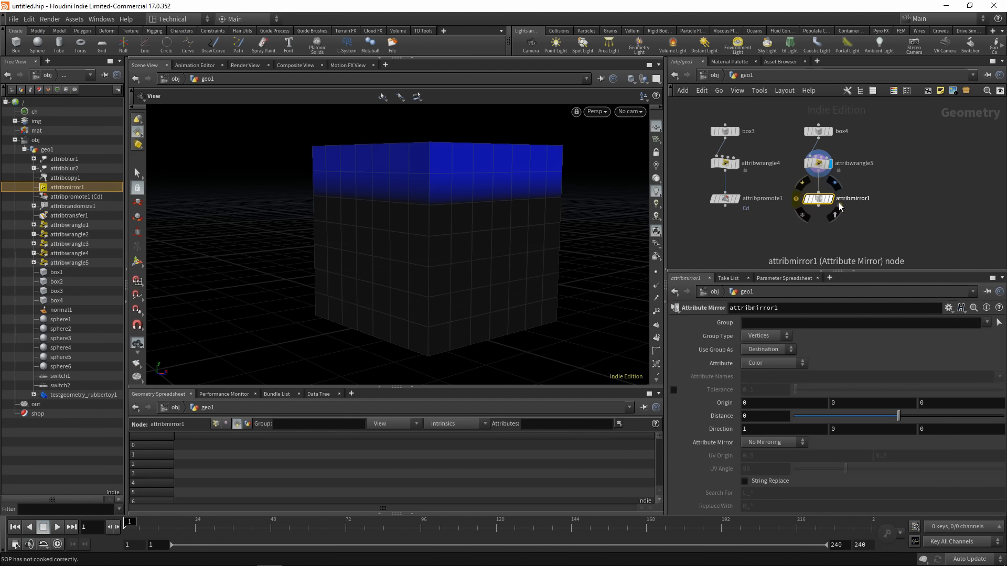
click(832, 201)
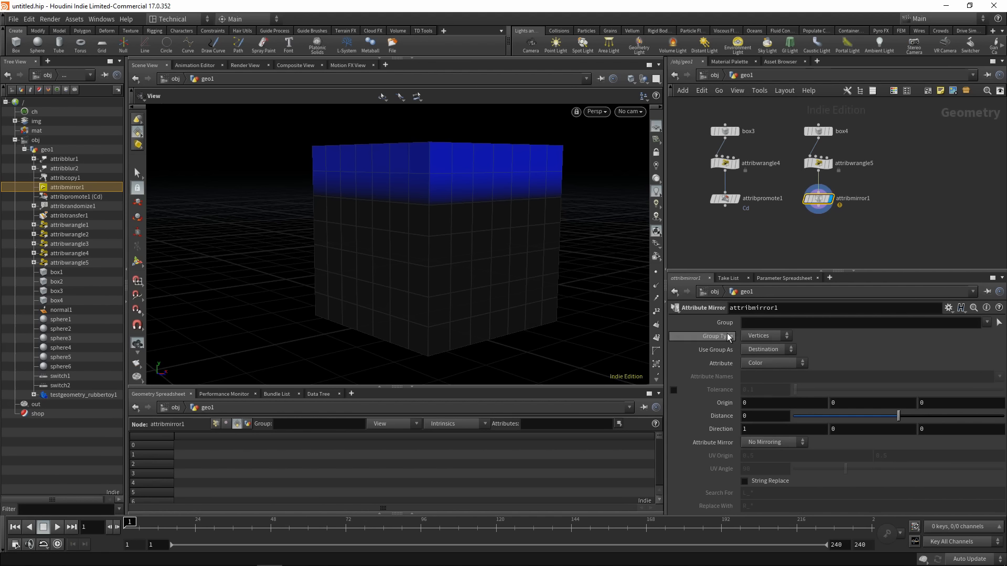
Set attribmirror1's Group Type to Points and its Attribute Mirror mode to Vector Mirroring
click(775, 336)
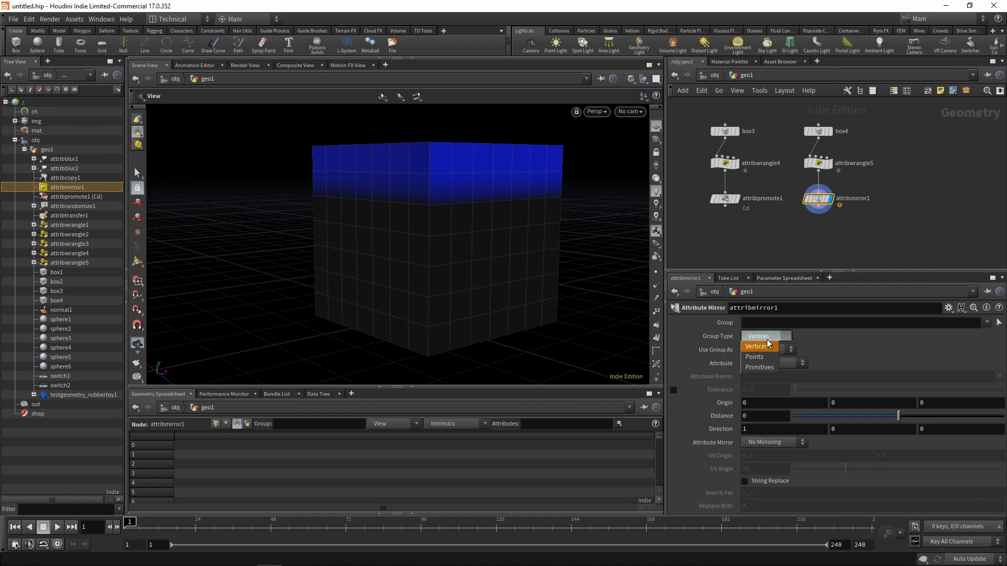
click(768, 358)
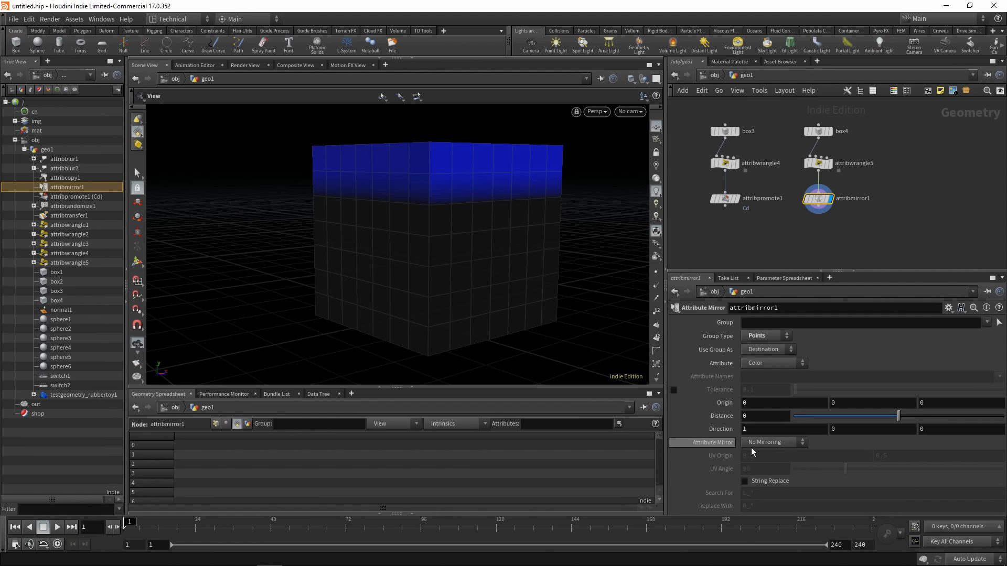
click(780, 443)
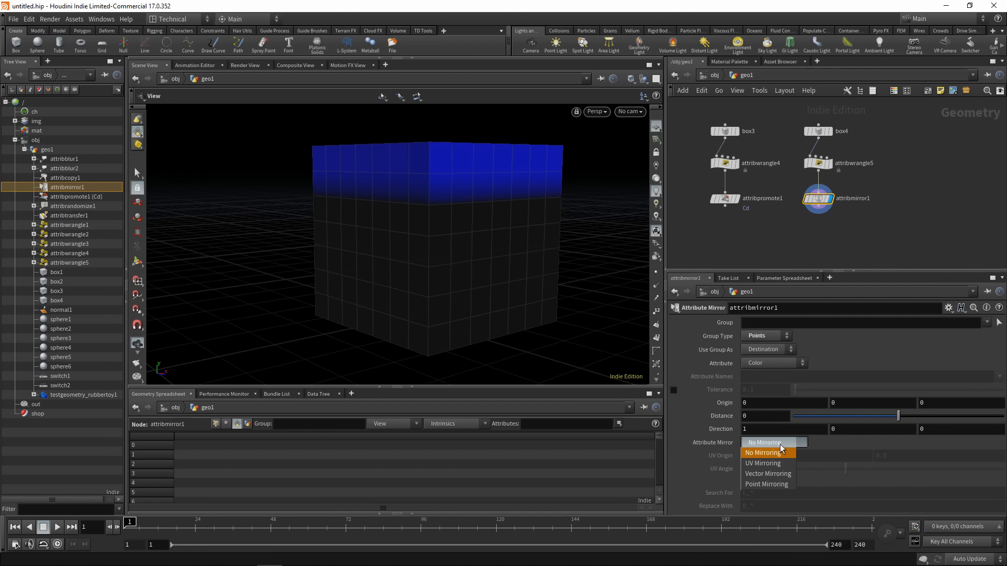
click(768, 474)
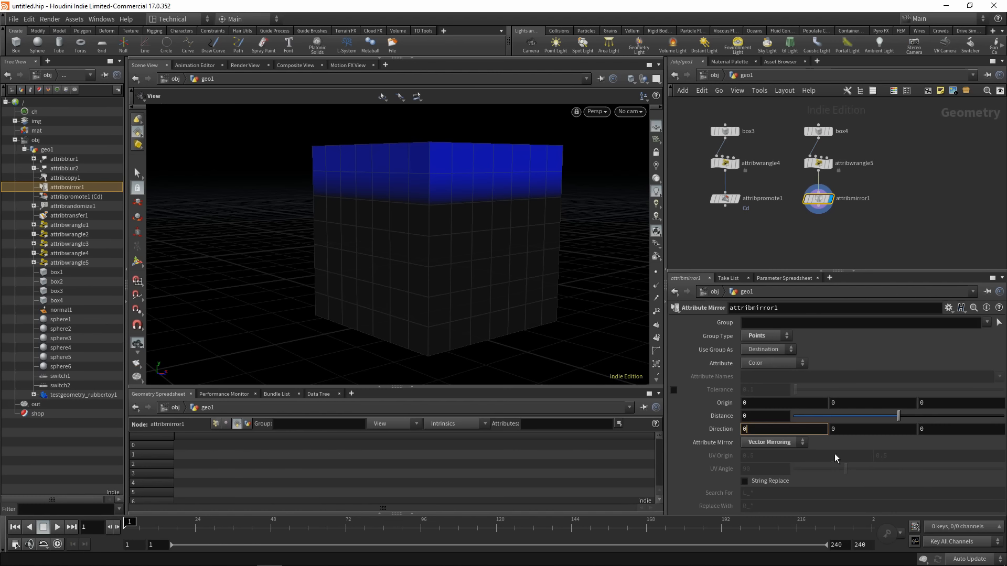
Set attribmirror1's Direction to 0, 1, 0 and check the mirrored colours on the box
text(0)
key(Return)
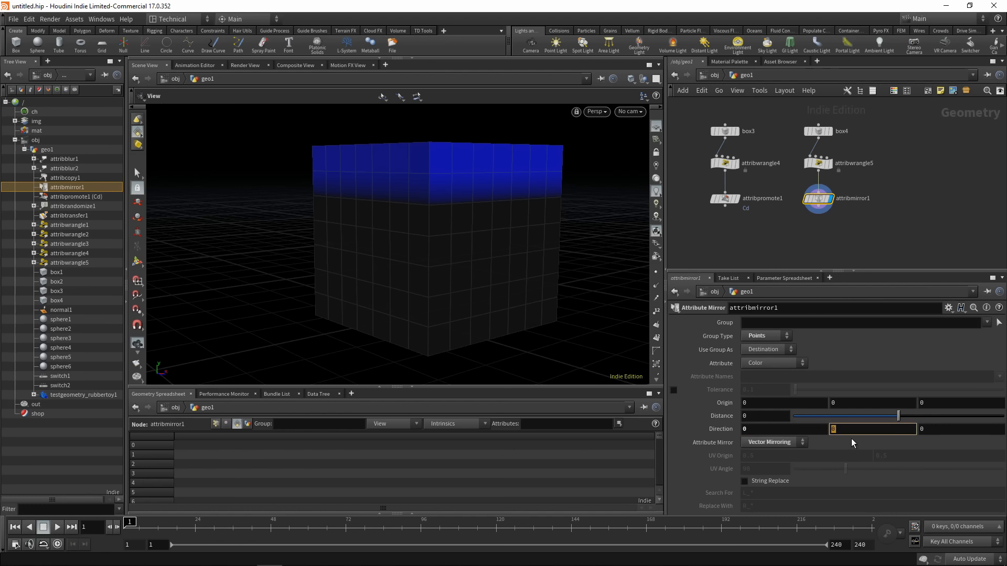
text(1)
key(Return)
drag(373, 286, 479, 220)
drag(344, 176, 420, 212)
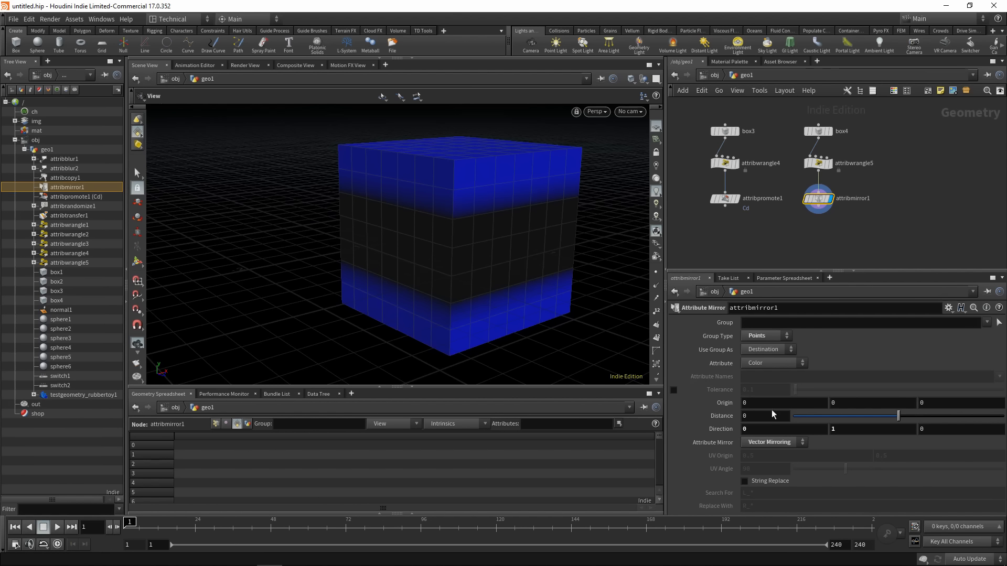
drag(450, 247, 524, 284)
click(781, 444)
click(781, 444)
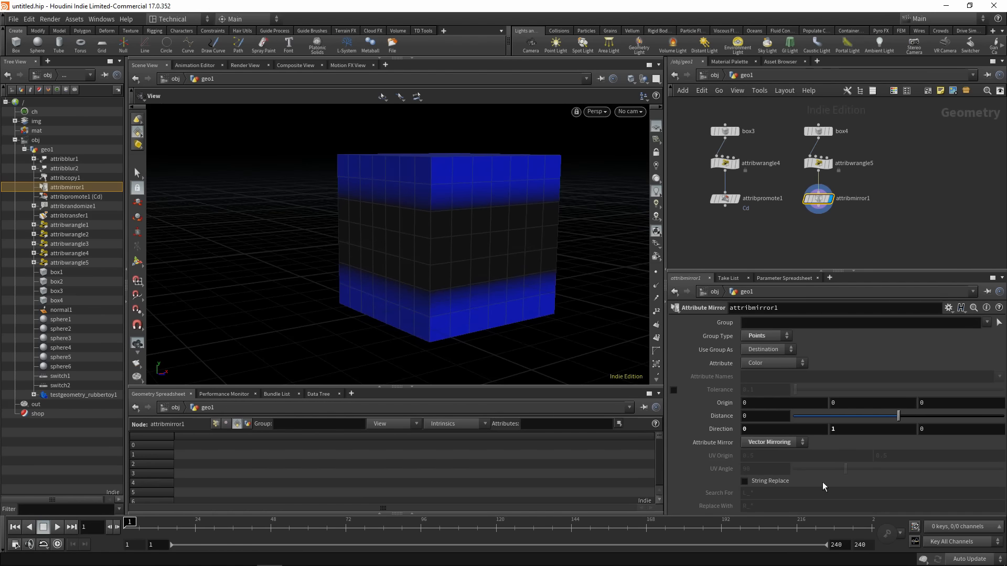
drag(469, 267, 423, 234)
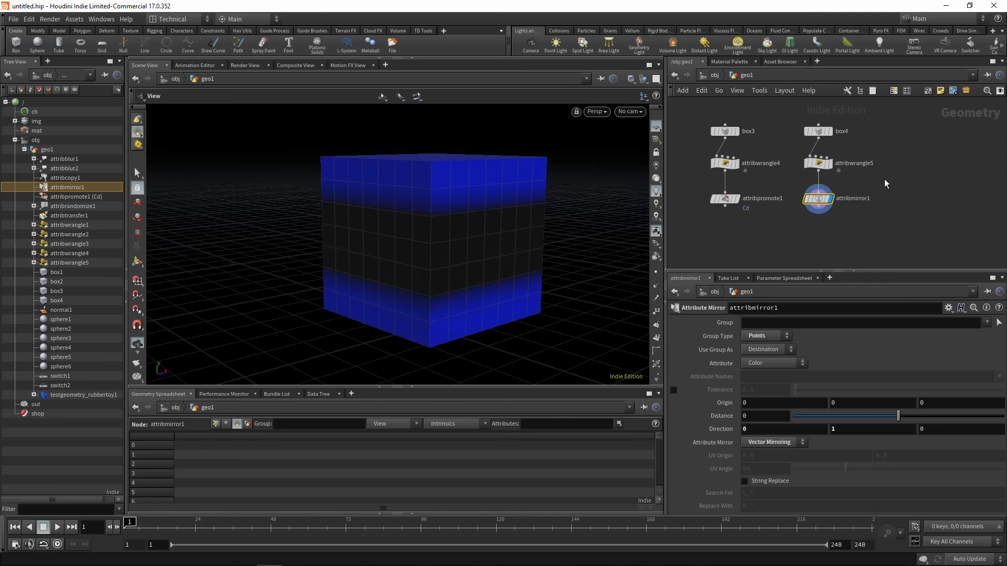
Add an unconnected Attribute Interpolate node in the free space beside attribmirror1
key(Tab)
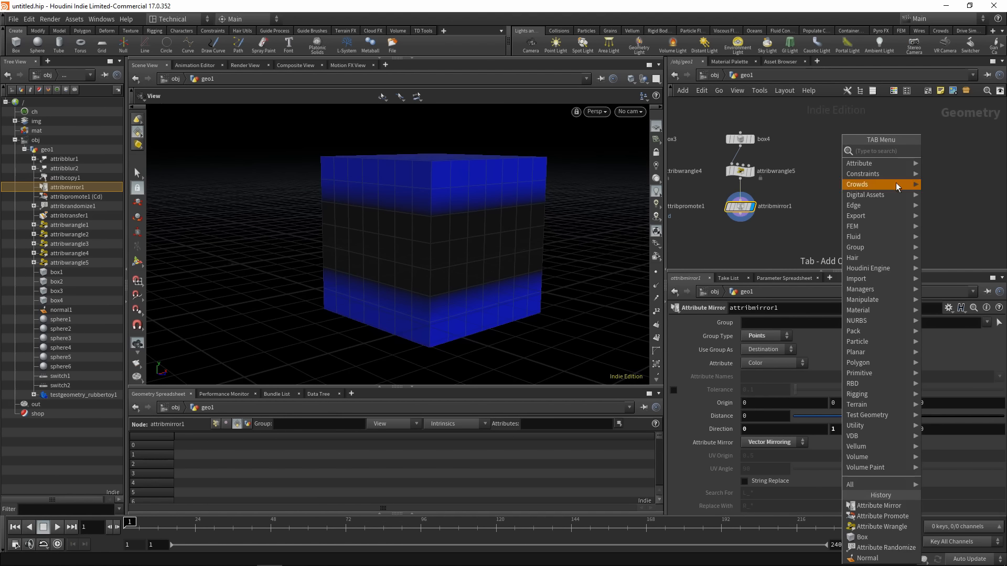
mouse_move(890, 165)
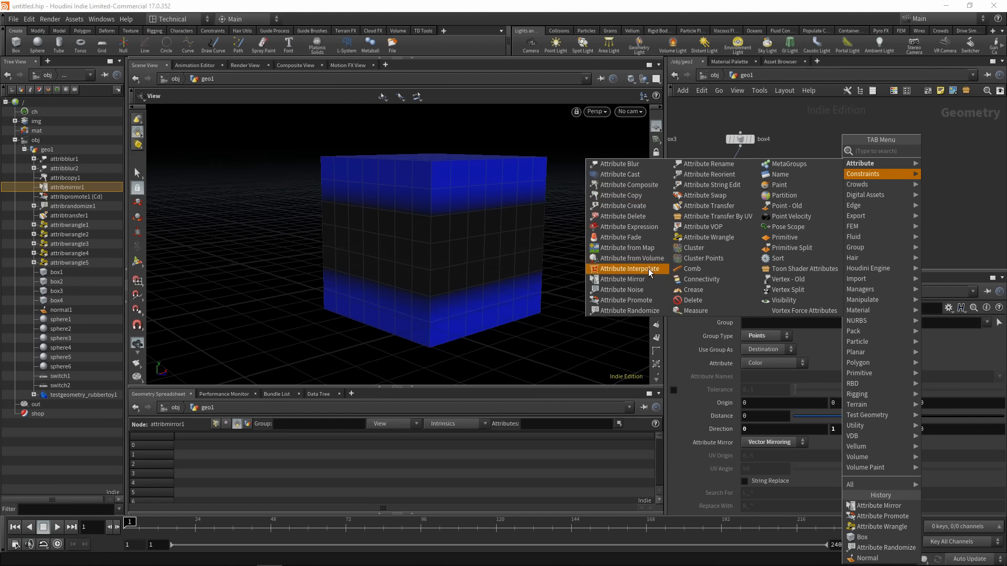
click(637, 269)
click(847, 168)
drag(817, 152, 848, 191)
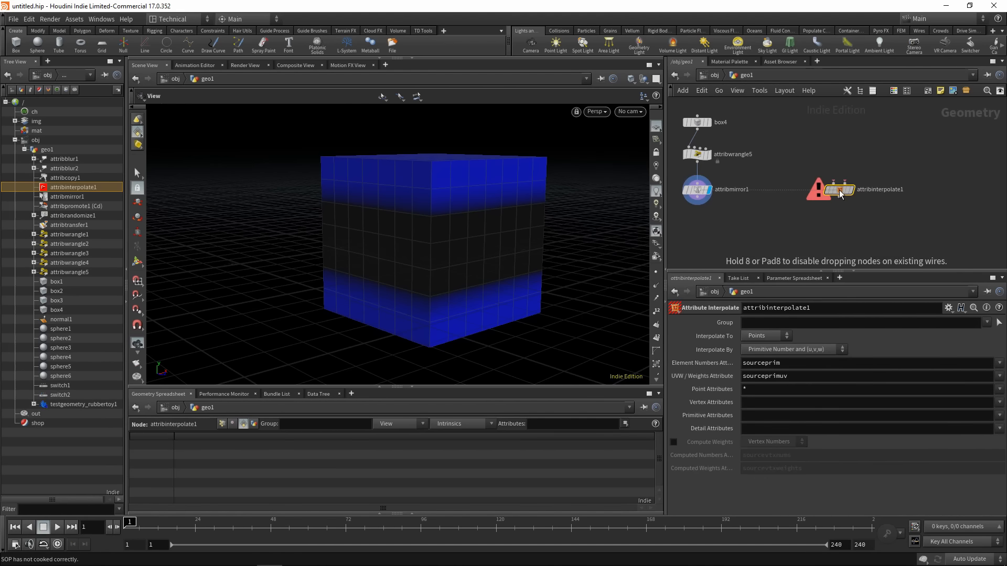
middle_drag(851, 157, 854, 178)
drag(845, 211, 854, 212)
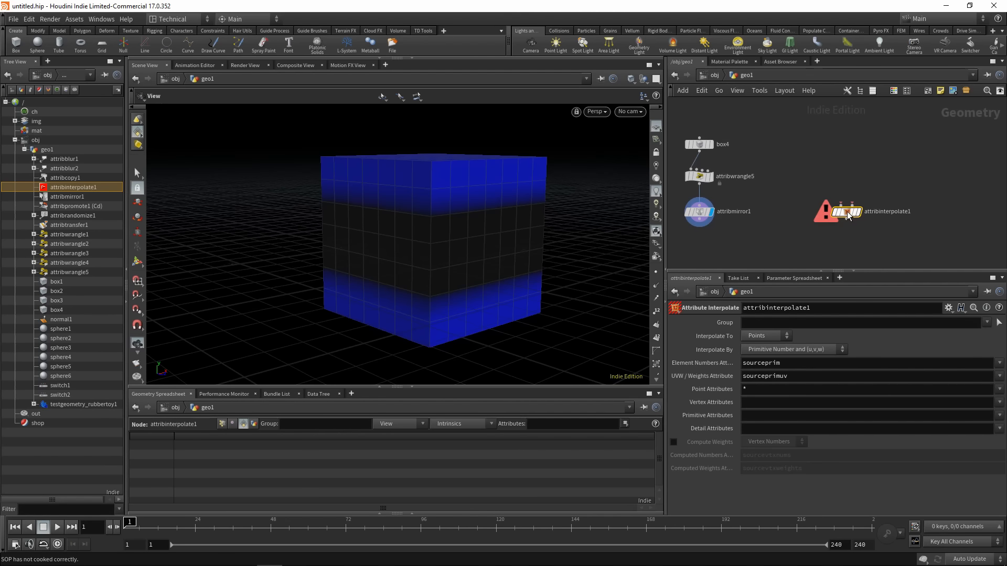
Add a Sphere node above attribinterpolate1 in the network
middle_drag(836, 141, 827, 148)
click(827, 157)
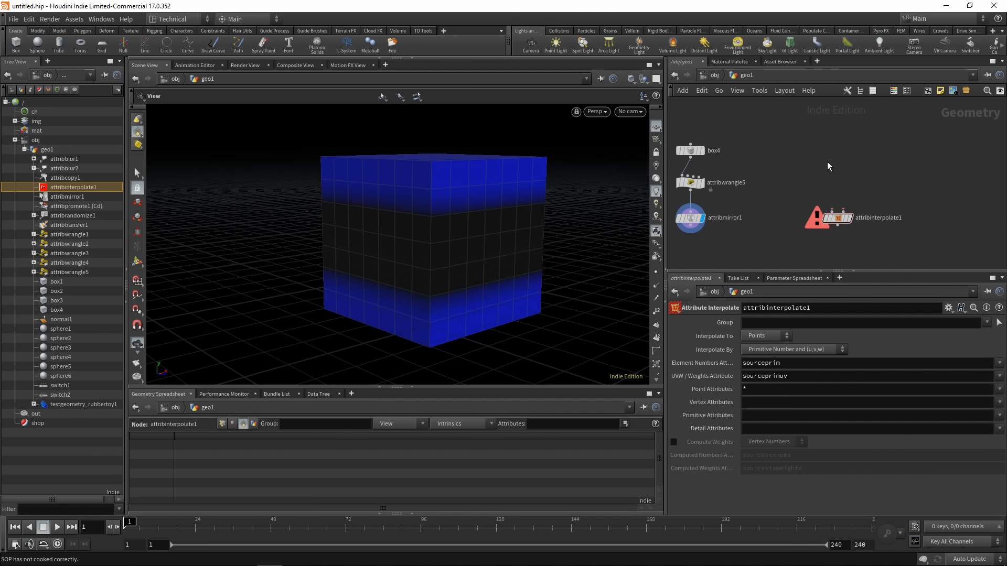
key(Tab)
text(sphere)
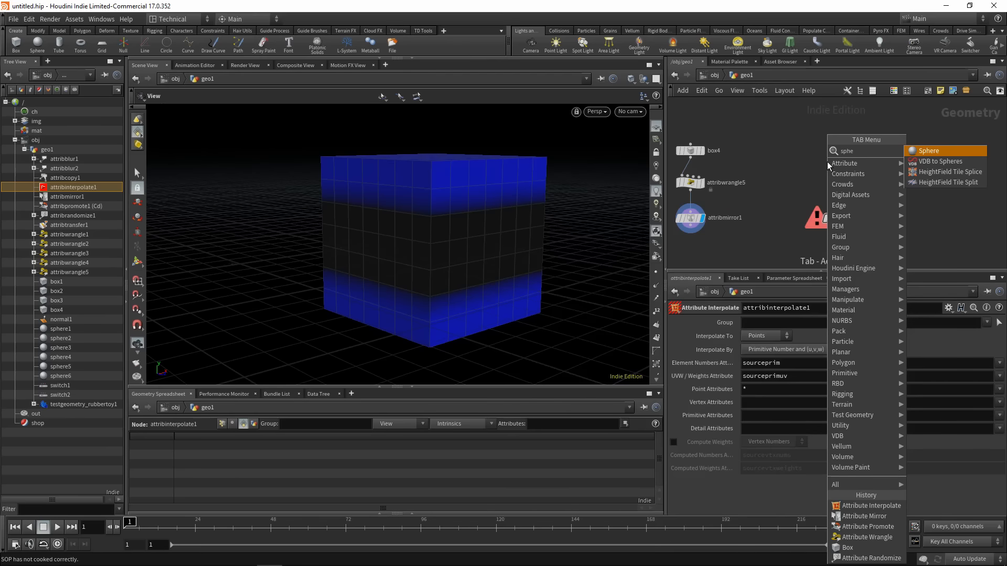
click(929, 151)
click(817, 149)
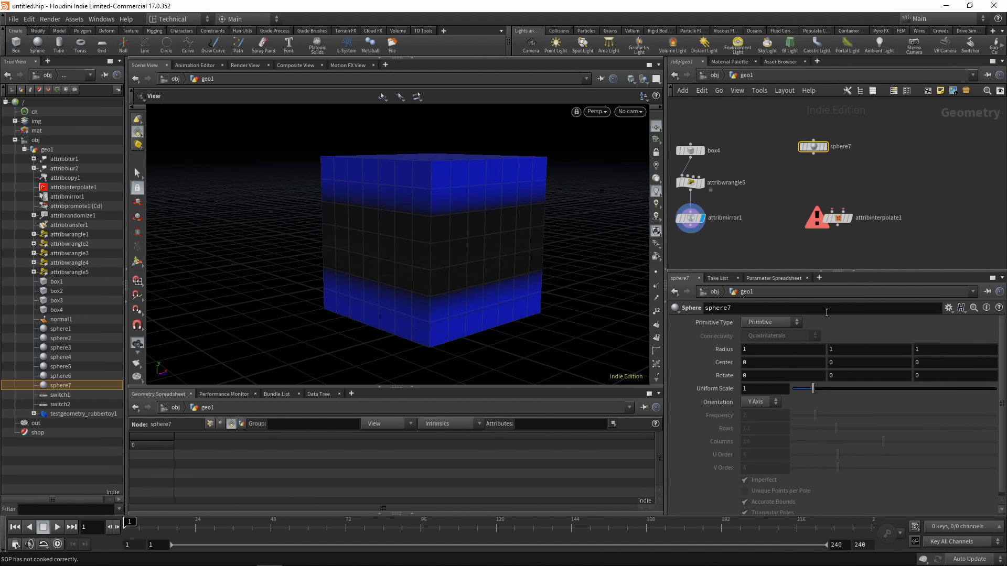
Make sphere7 a Polygon Mesh with 50 rows and 50 columns
click(765, 324)
click(765, 354)
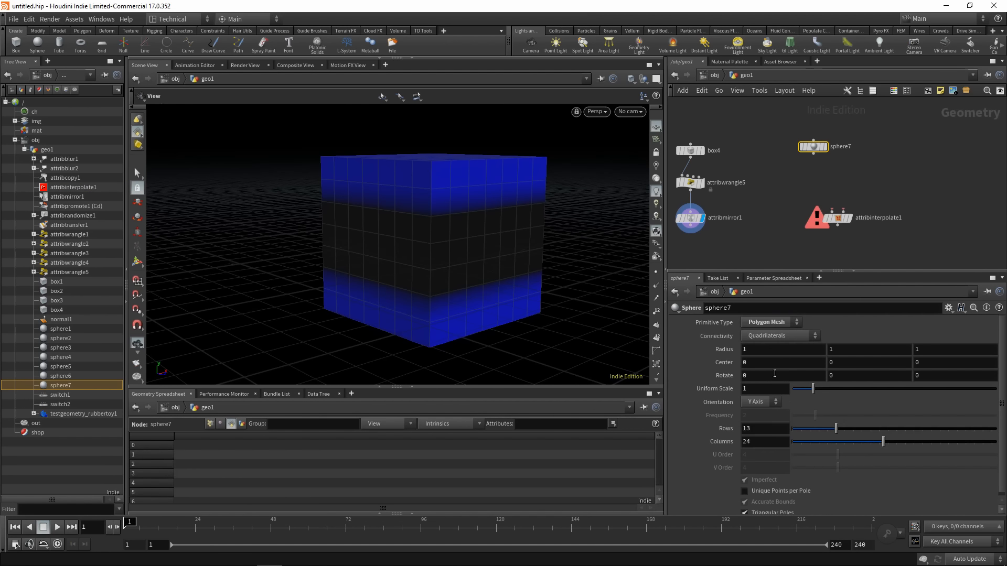
click(768, 427)
text(50)
click(749, 443)
text(50)
key(Return)
Add a Scatter node below sphere7, feed it from sphere7 and connect its output to attribinterpolate1's first input
drag(815, 152, 833, 126)
key(Tab)
key(Escape)
click(838, 217)
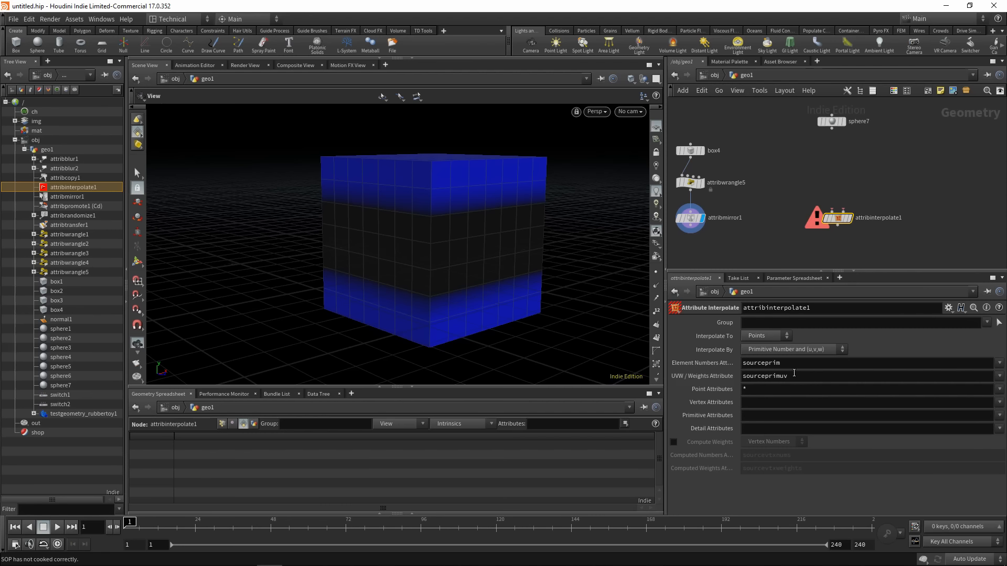
key(Tab)
text(scatt)
click(814, 151)
click(803, 168)
click(832, 128)
click(803, 160)
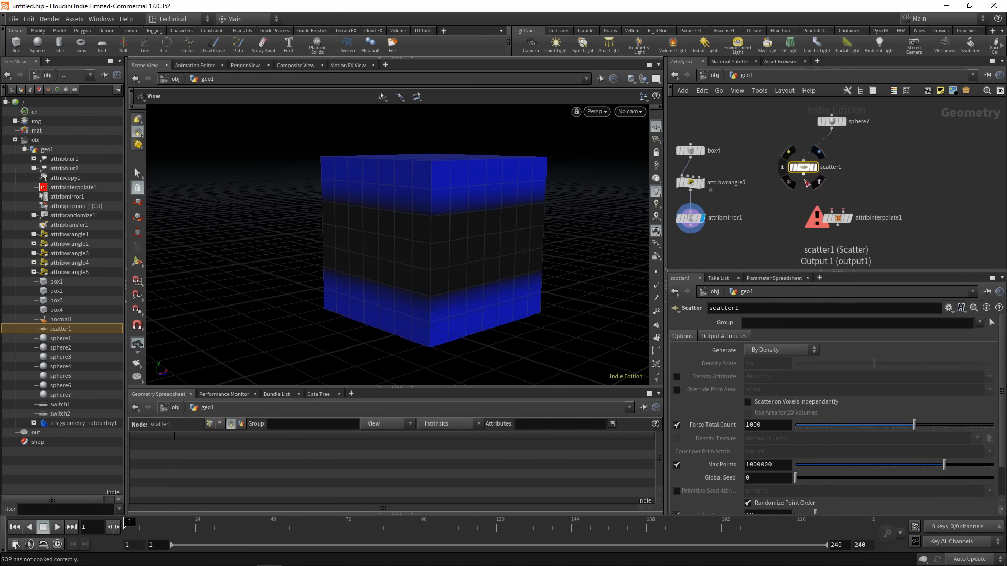
drag(803, 174, 826, 215)
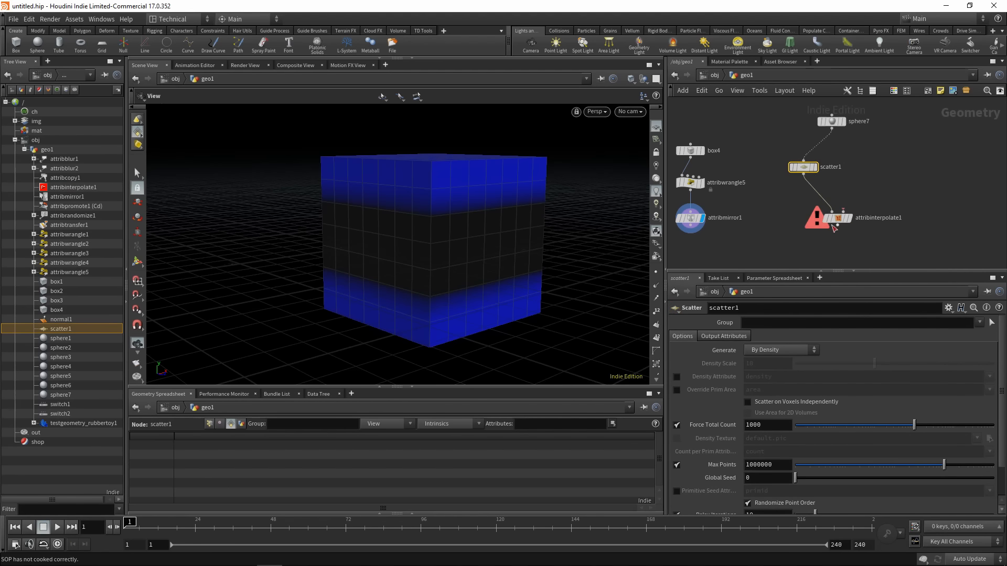
Enable scatter1's Prim Num Attribute and Prim UVW Attribute outputs, sourceprim and sourceprimuv
click(716, 338)
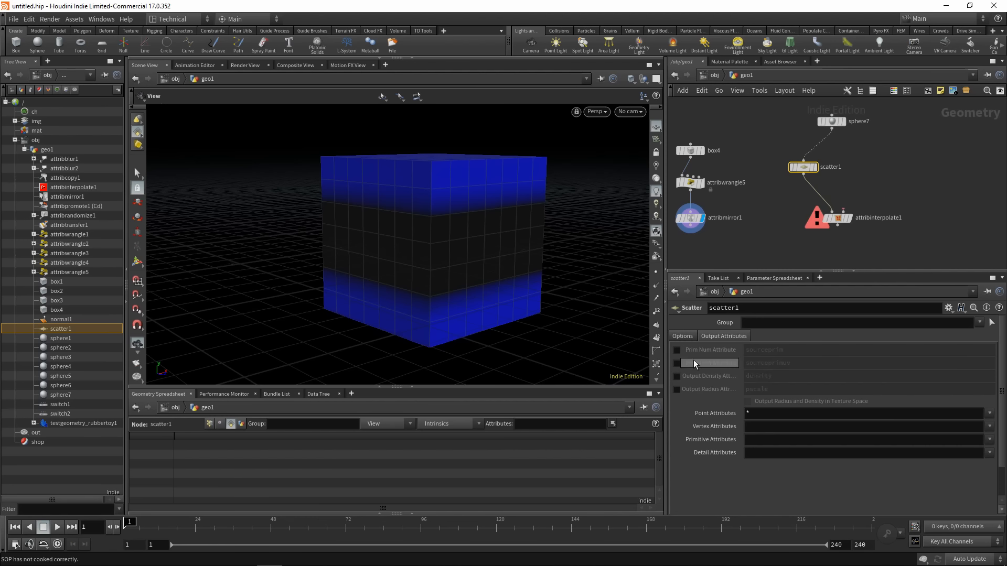
click(677, 349)
click(678, 364)
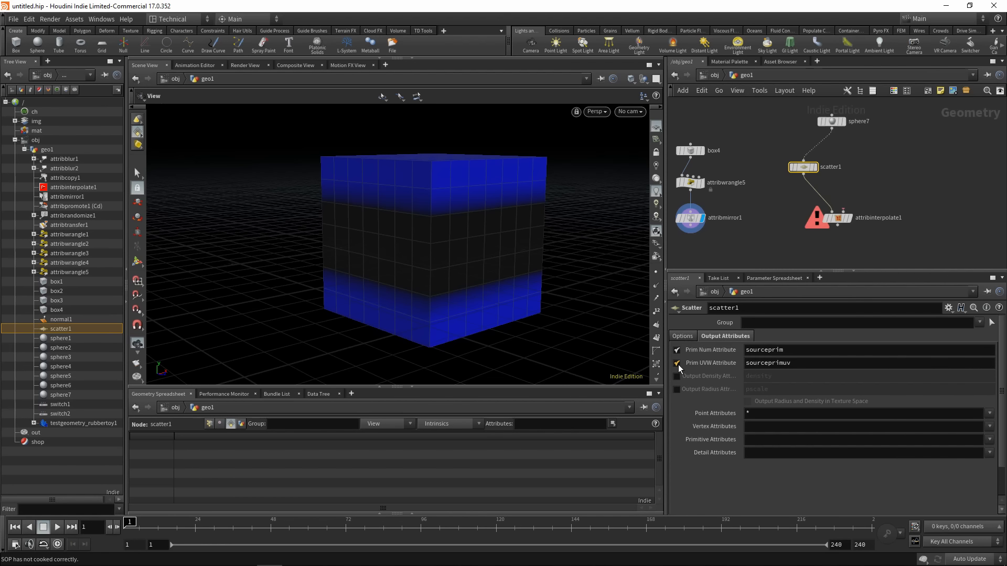
Examine scatter1's point attributes sorted by sourceprim and compare its scattered points with the sphere7 mesh
click(817, 167)
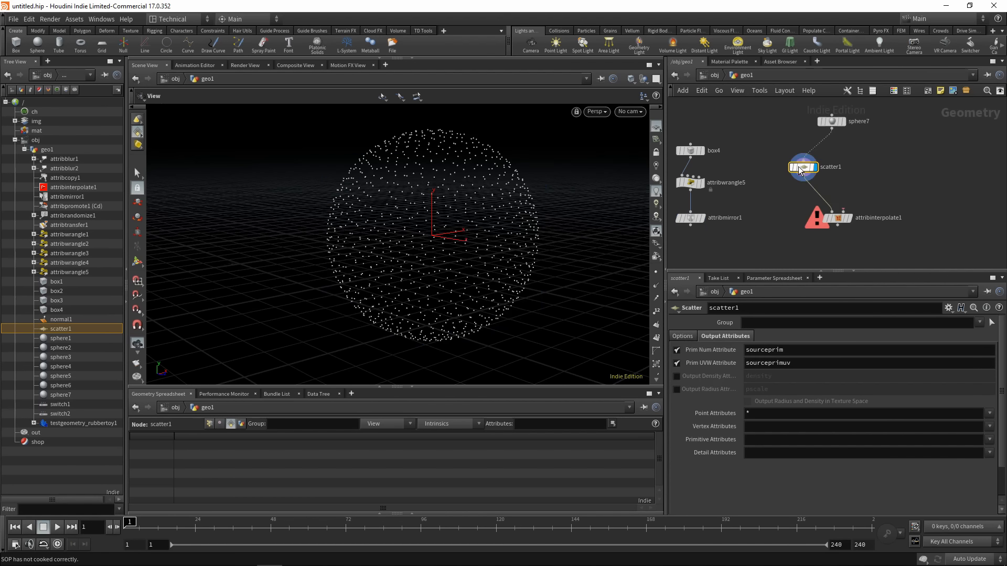
click(209, 424)
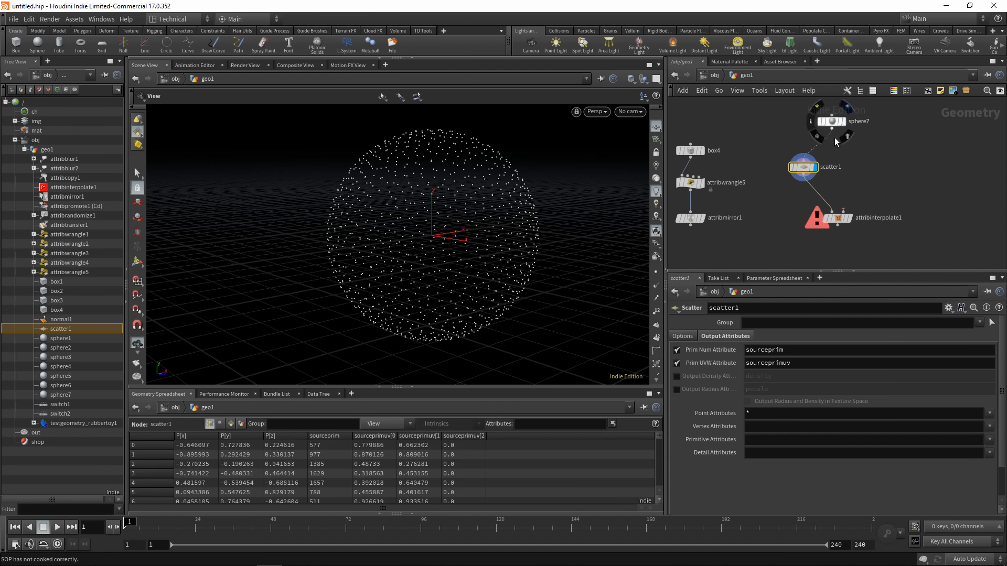
click(327, 436)
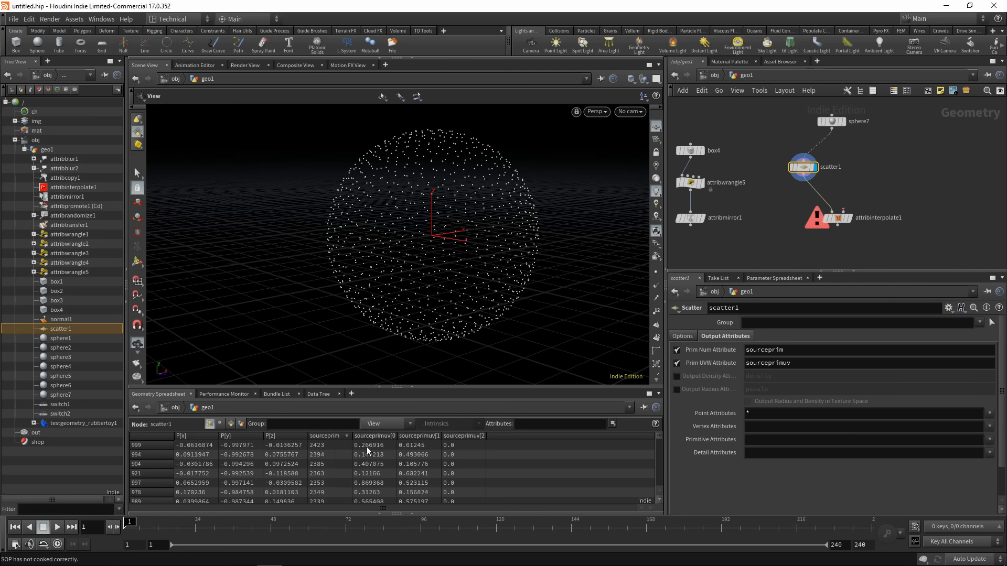
scroll(478, 449, down, 10)
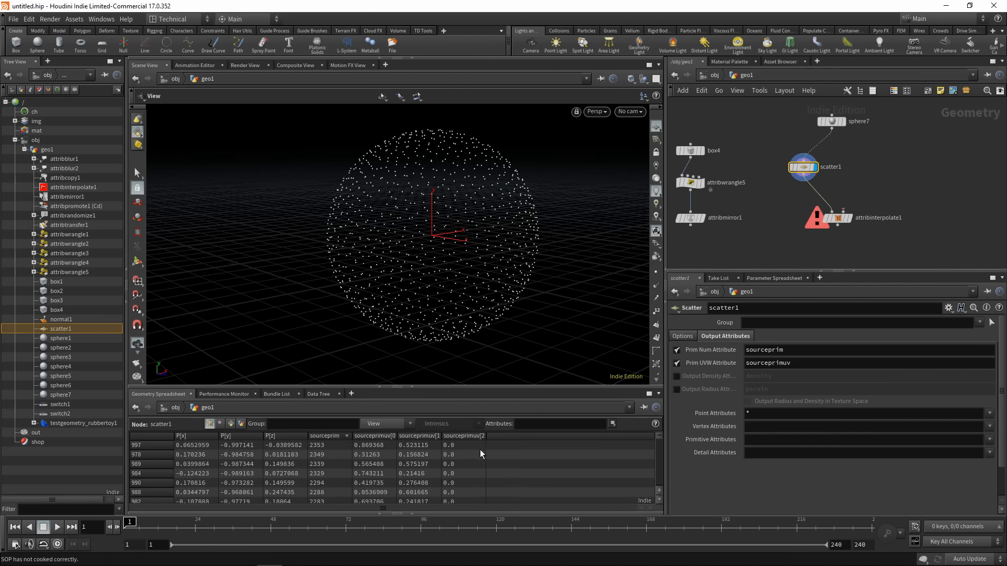
scroll(415, 463, up, 10)
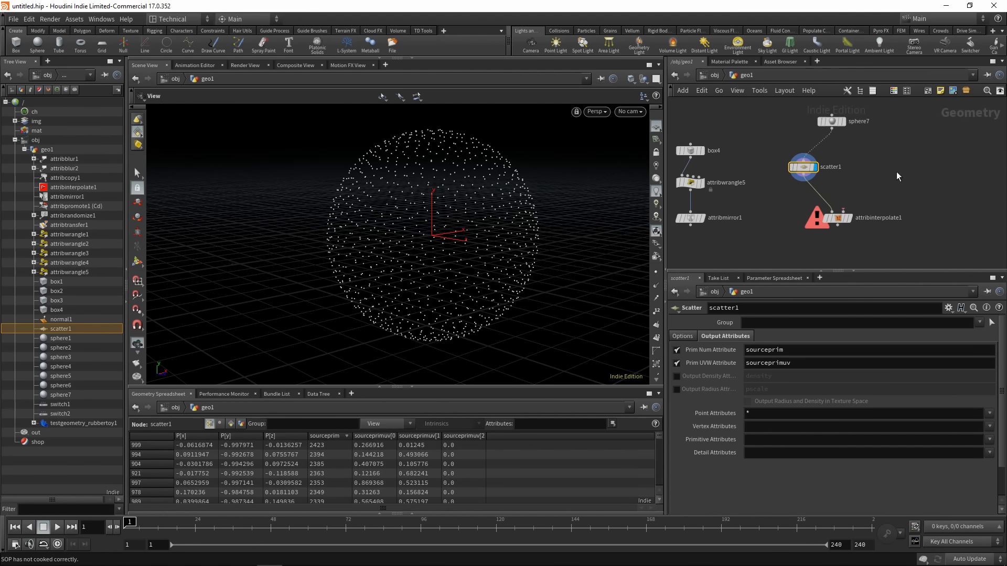
click(843, 121)
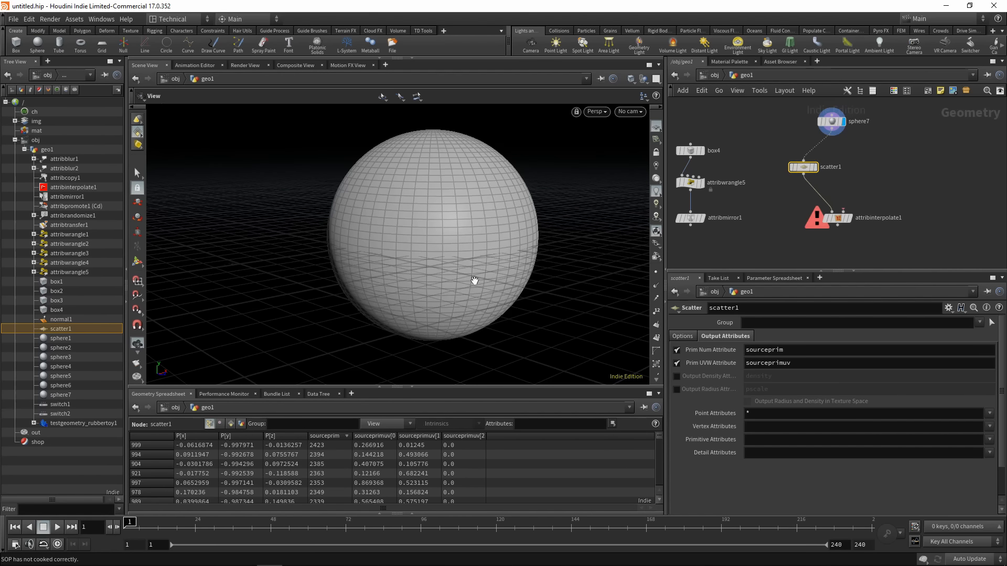
click(813, 167)
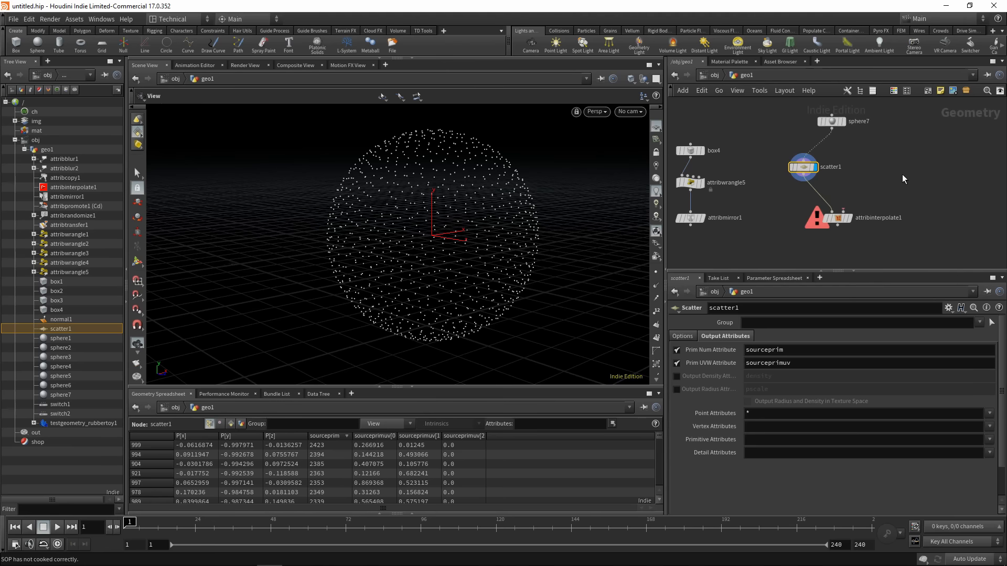
Add a Mountain node beside scatter1, fed by sphere7
middle_drag(902, 179, 867, 186)
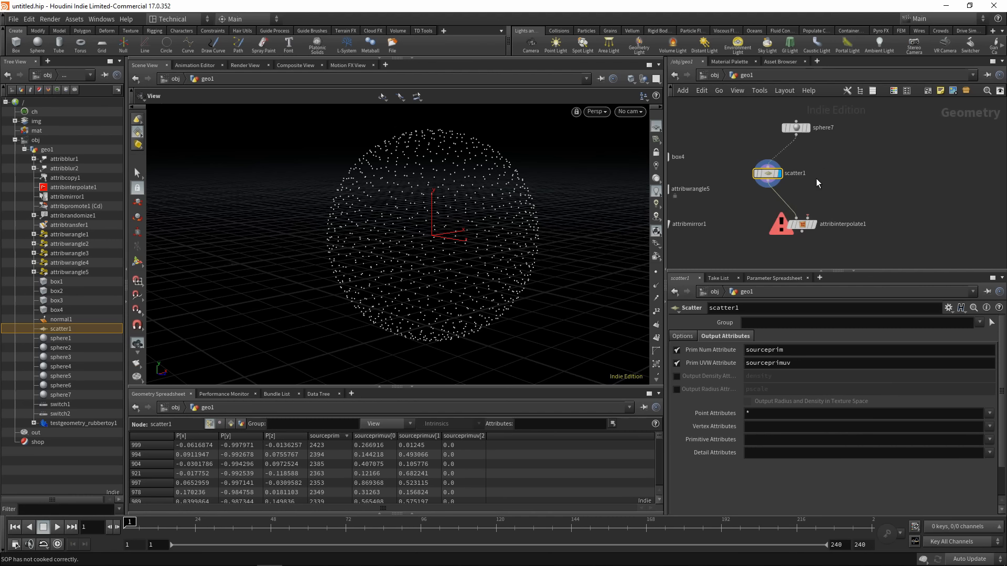
key(Tab)
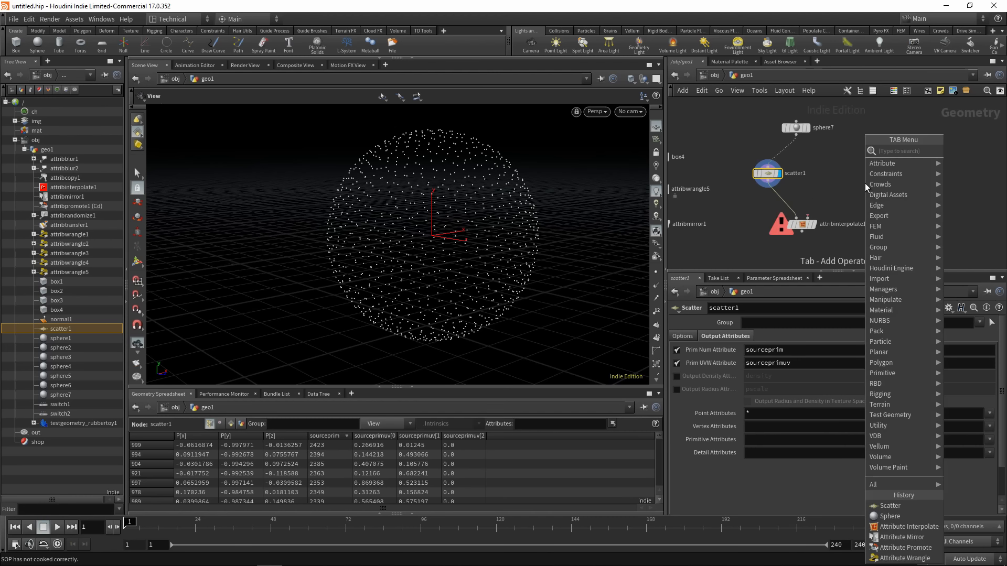
text(mountain)
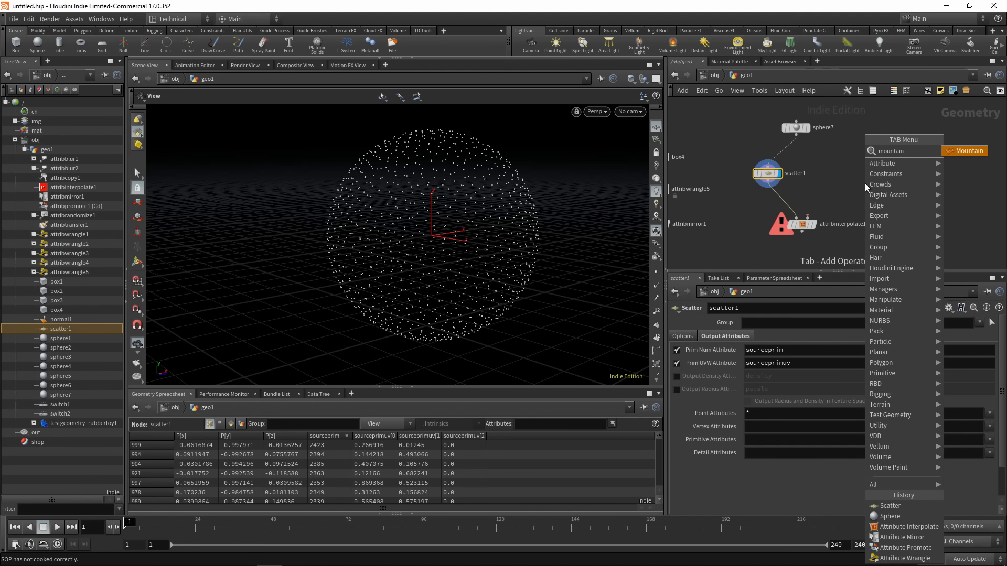
key(Return)
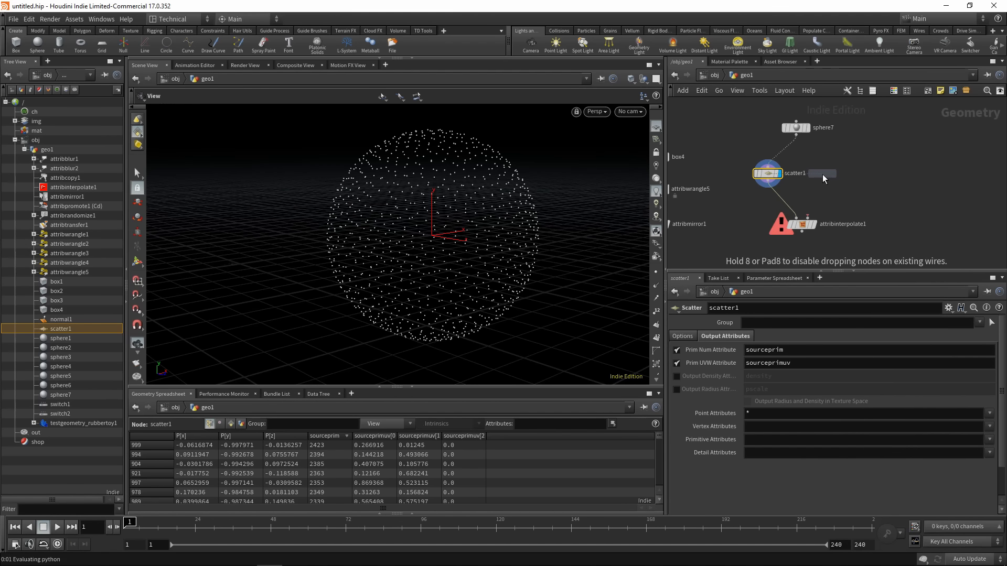
click(822, 178)
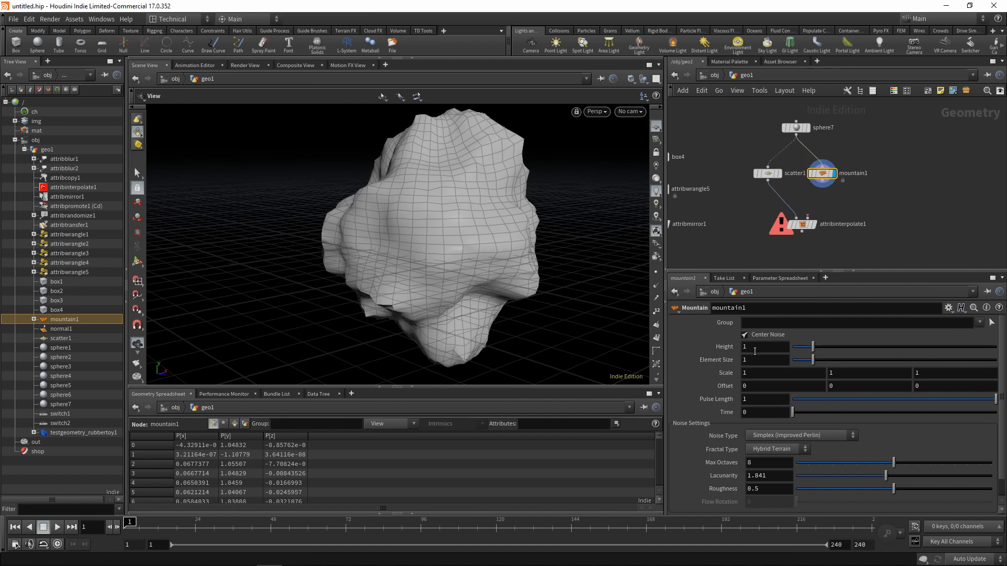
Lower mountain1's Max Octaves to 0 for a smoother deformation
scroll(747, 487, down, 2)
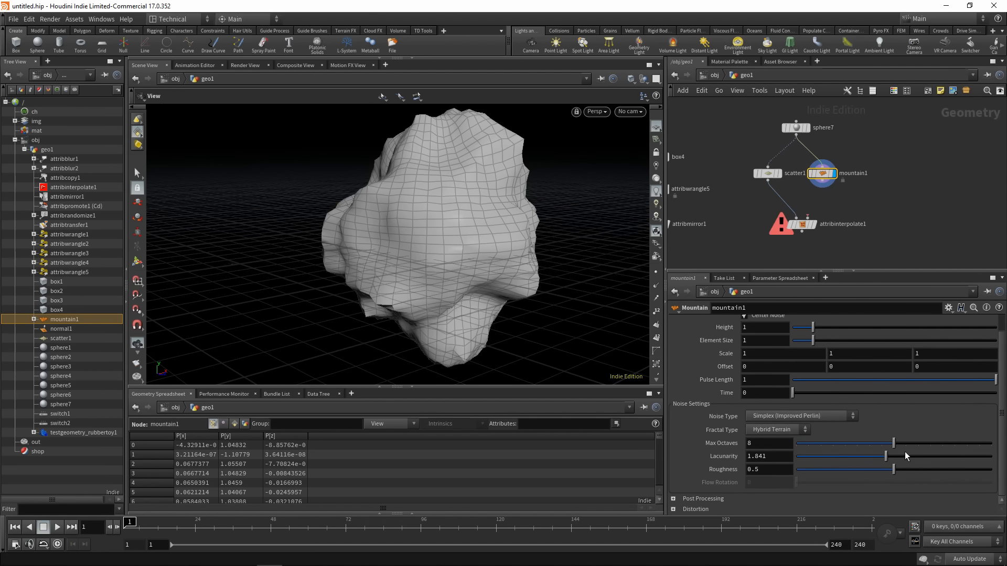
drag(893, 443, 754, 444)
mouse_move(480, 272)
mouse_down()
mouse_move(502, 272)
mouse_move(462, 270)
mouse_up()
Animate mountain1's noise by setting the Y Offset to $T and scrub the timeline to check it
scroll(740, 405, up, 2)
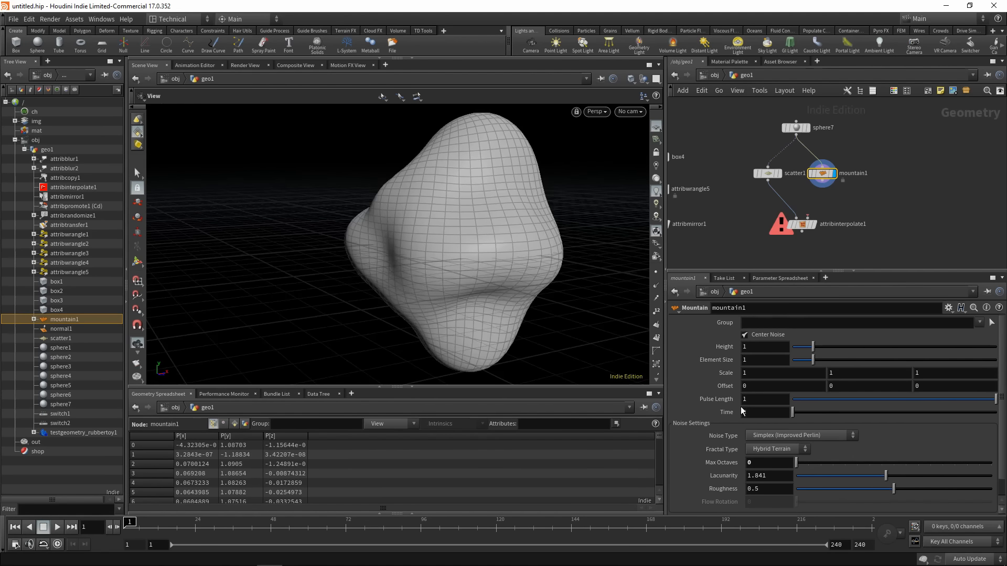
click(851, 387)
text($T)
key(Return)
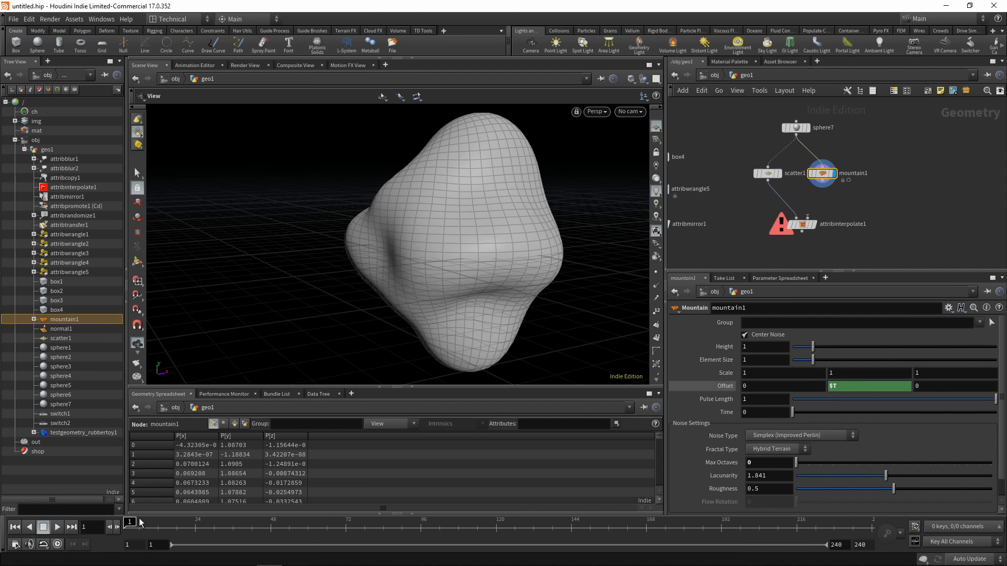
mouse_move(141, 523)
mouse_down()
mouse_move(372, 522)
mouse_move(128, 522)
mouse_up()
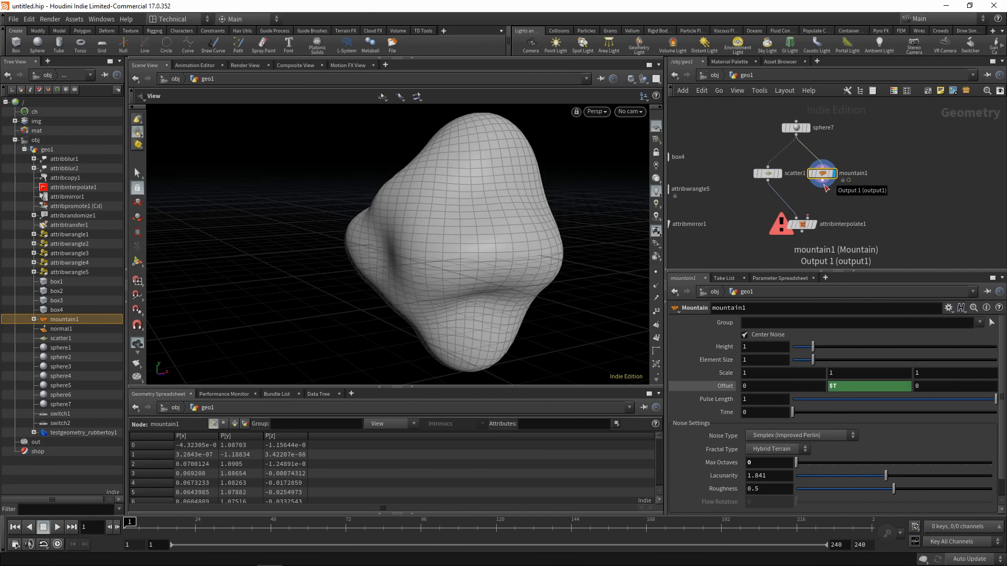
Connect mountain1 to attribinterpolate1's second input and display attribinterpolate1
click(825, 185)
click(808, 218)
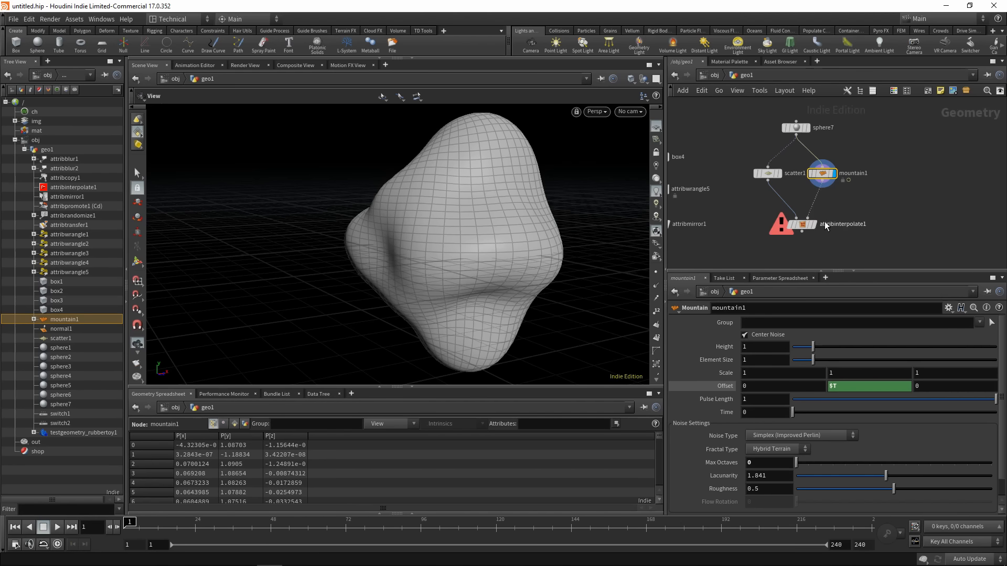
mouse_move(817, 231)
click(805, 226)
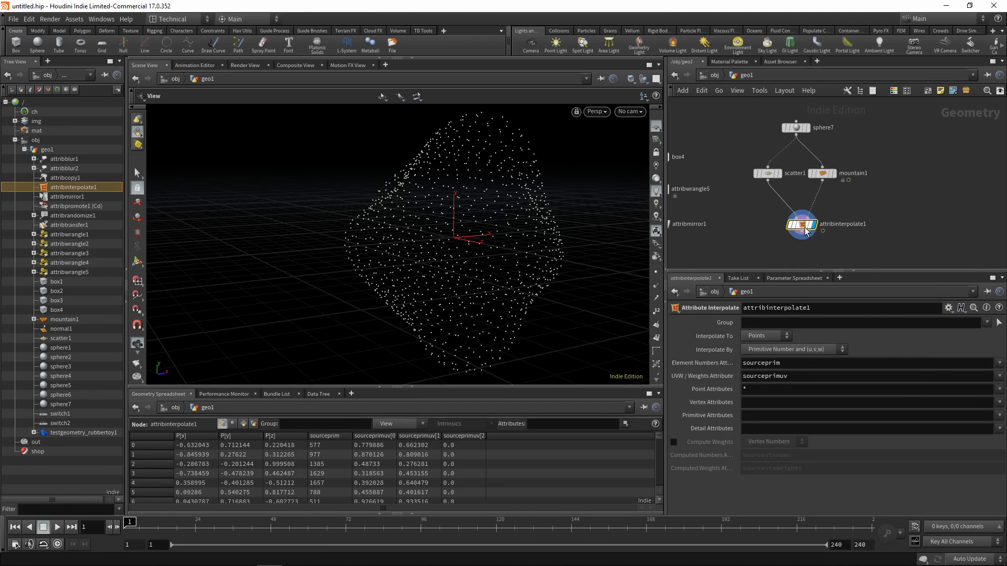
Play and scrub the animation to examine how the interpolated points follow the deforming surface
click(58, 527)
click(14, 531)
mouse_move(403, 232)
mouse_down()
mouse_move(448, 241)
mouse_move(377, 231)
mouse_move(429, 220)
mouse_move(508, 243)
mouse_move(458, 241)
mouse_move(479, 266)
mouse_move(531, 251)
mouse_up()
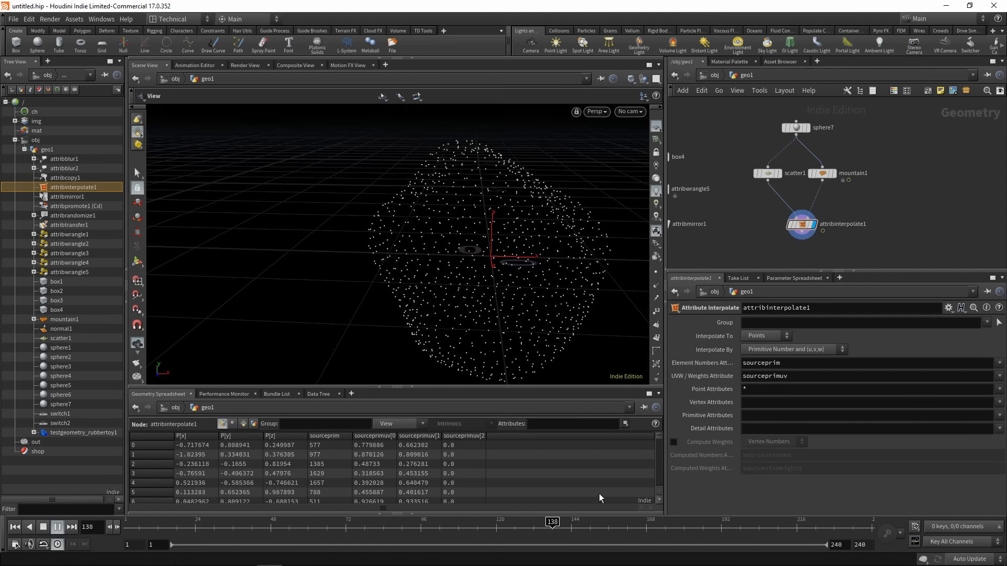
drag(585, 524, 128, 526)
Try scattering directly on mountain1 with a duplicate of scatter1 to compare point motion, and delete the duplicate
middle_drag(864, 209, 822, 214)
alt+drag(729, 182, 869, 182)
click(780, 185)
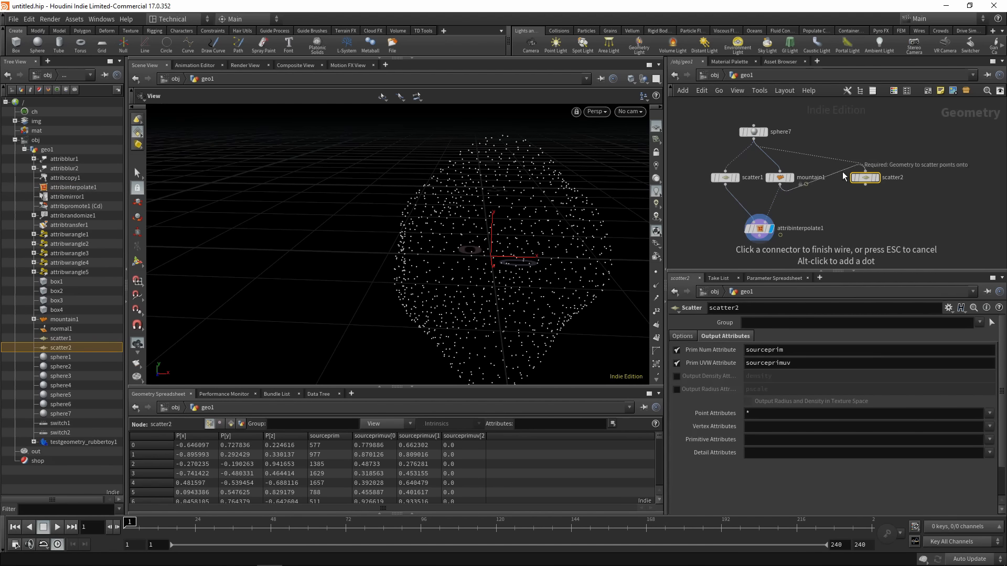
click(858, 170)
drag(866, 177, 869, 202)
drag(139, 526, 264, 525)
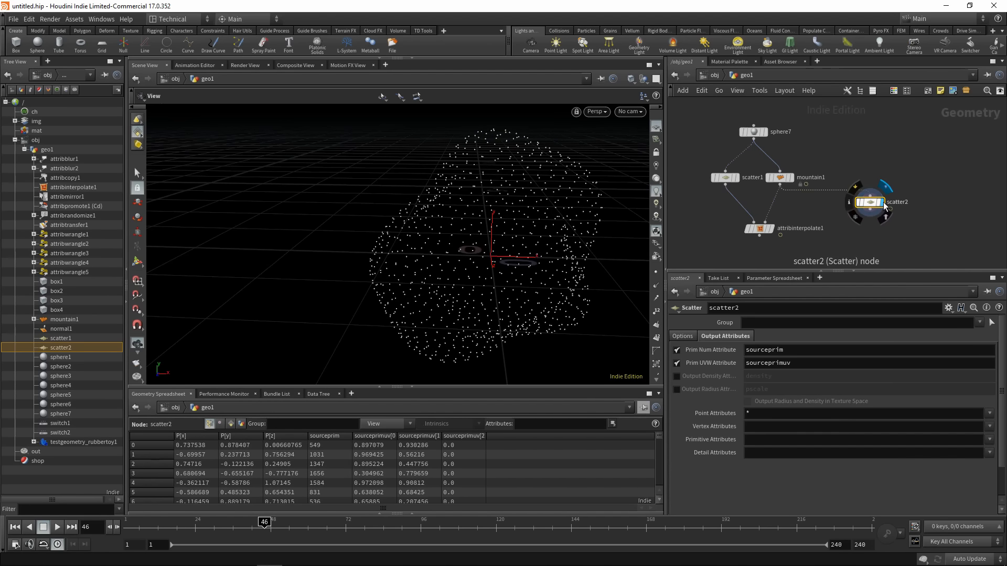
key(Delete)
Display attribinterpolate1 again and move the timeline to frame 51
middle_drag(810, 234, 844, 204)
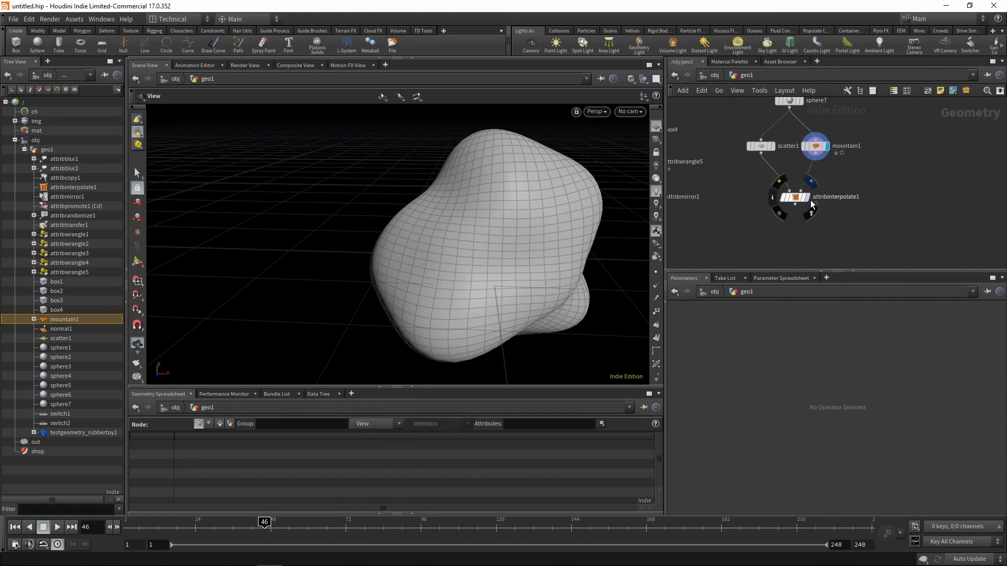
click(808, 199)
click(796, 198)
mouse_move(260, 524)
mouse_down()
mouse_move(132, 526)
mouse_move(280, 527)
mouse_up()
Add a Copy to Points node below attribinterpolate1, using the interpolated points as its target points
middle_drag(795, 242, 793, 198)
key(Tab)
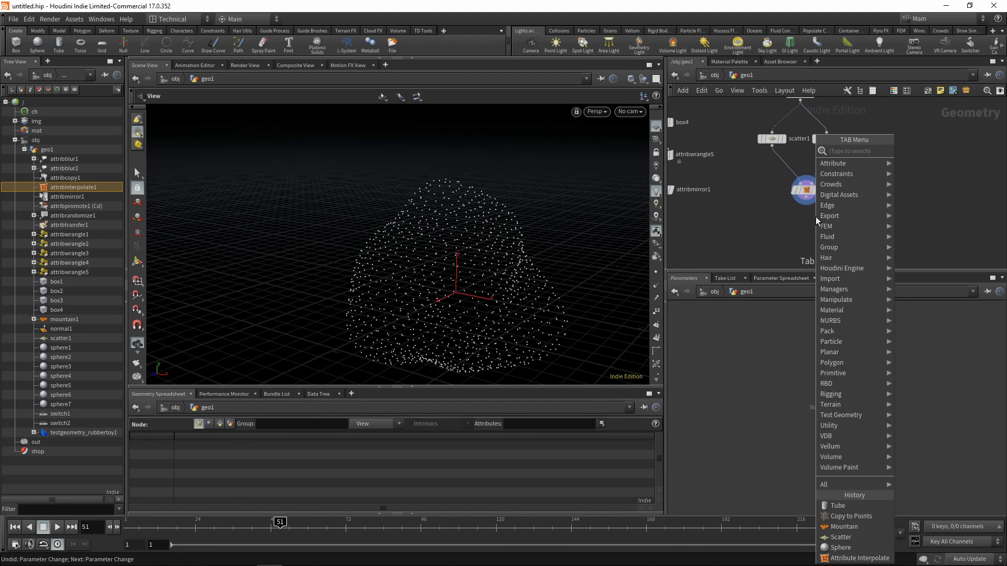
text(copy)
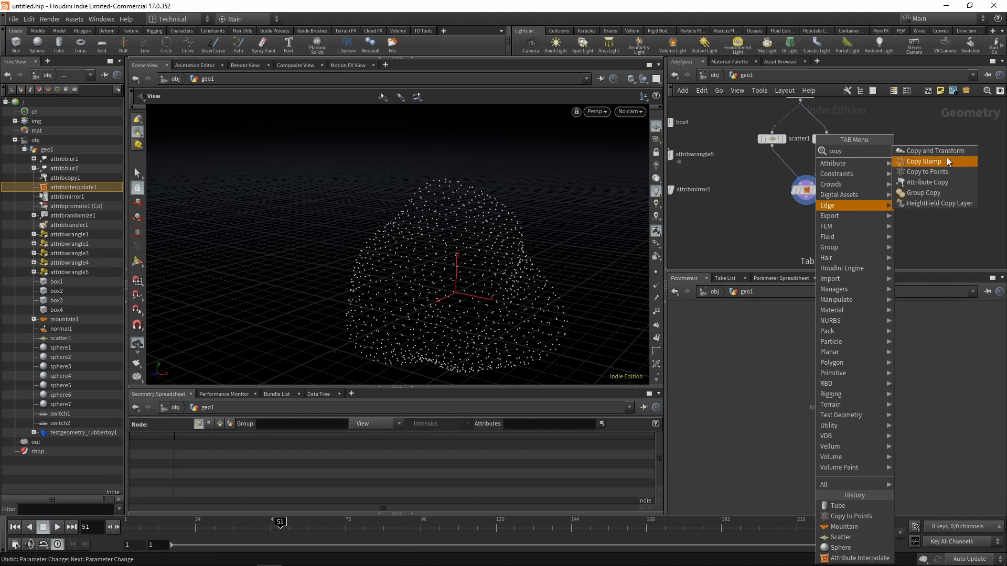
click(936, 172)
click(795, 236)
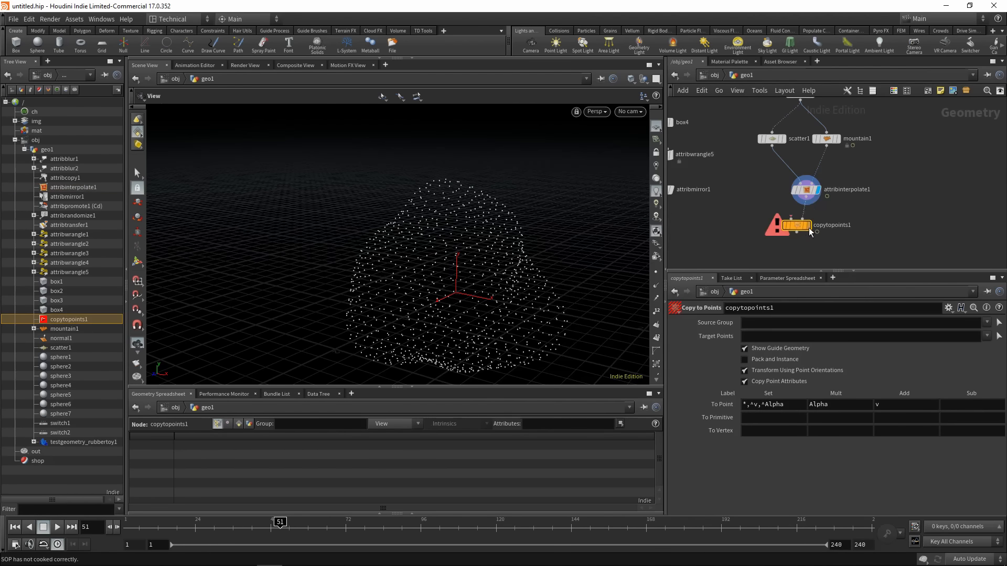
middle_drag(756, 211, 776, 223)
Add a Tube node, connect it to copytopoints1's first input and display copytopoints1
key(Tab)
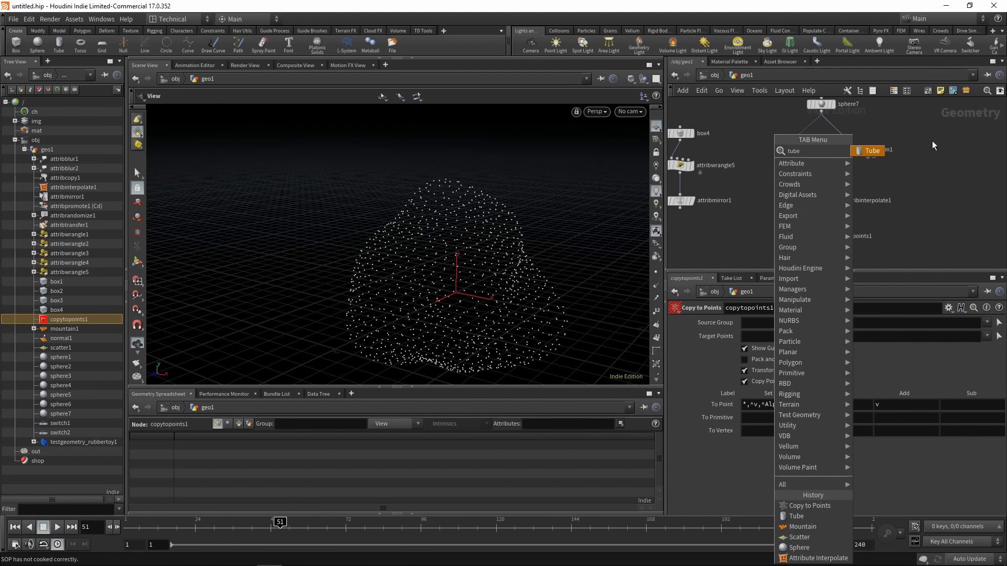
key(Escape)
click(783, 216)
click(783, 223)
click(812, 230)
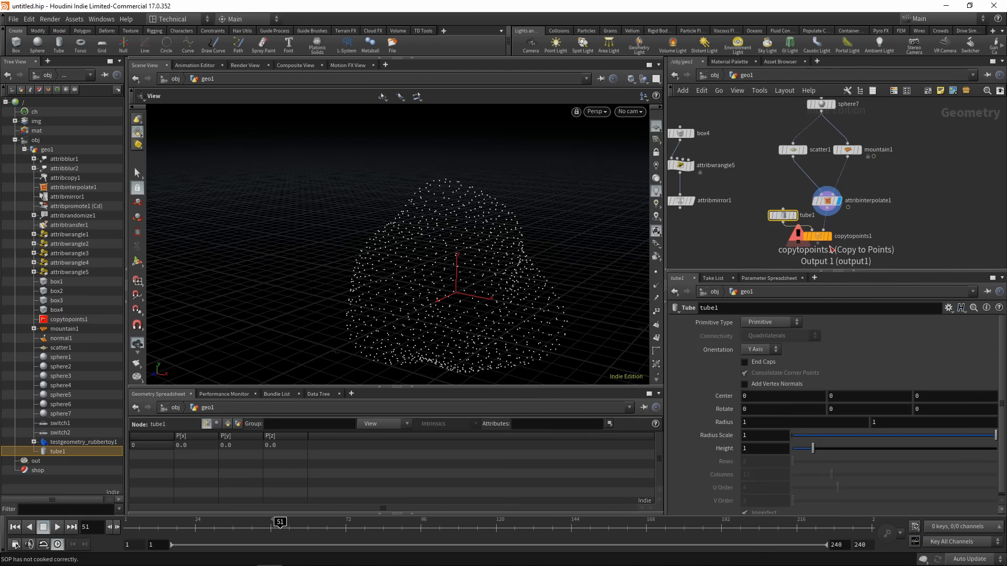
click(830, 236)
drag(813, 233, 812, 244)
Set tube1's radius scale to 0.05 and height to 0.1, and enable its end caps
click(782, 215)
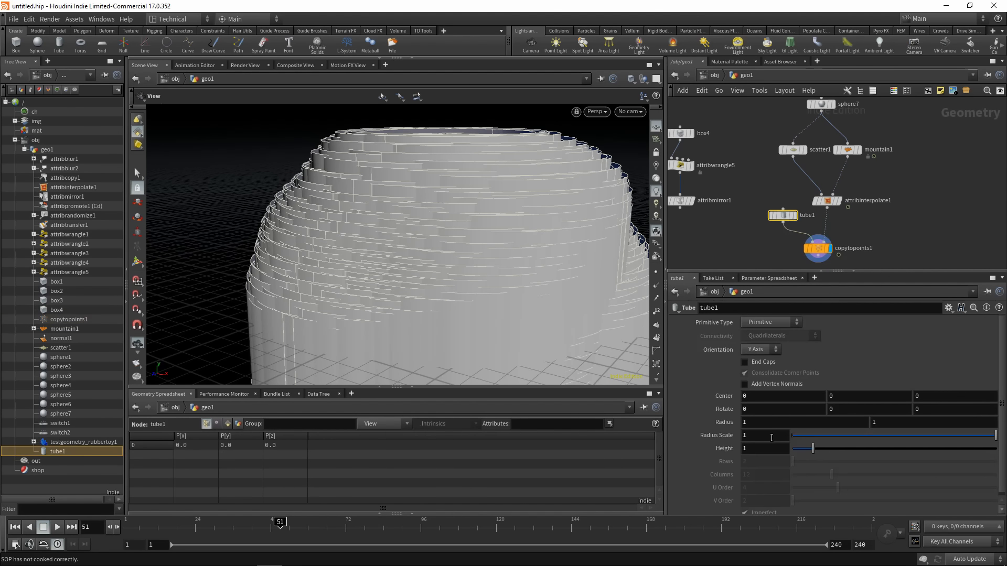
click(786, 436)
text(0.05)
key(Tab)
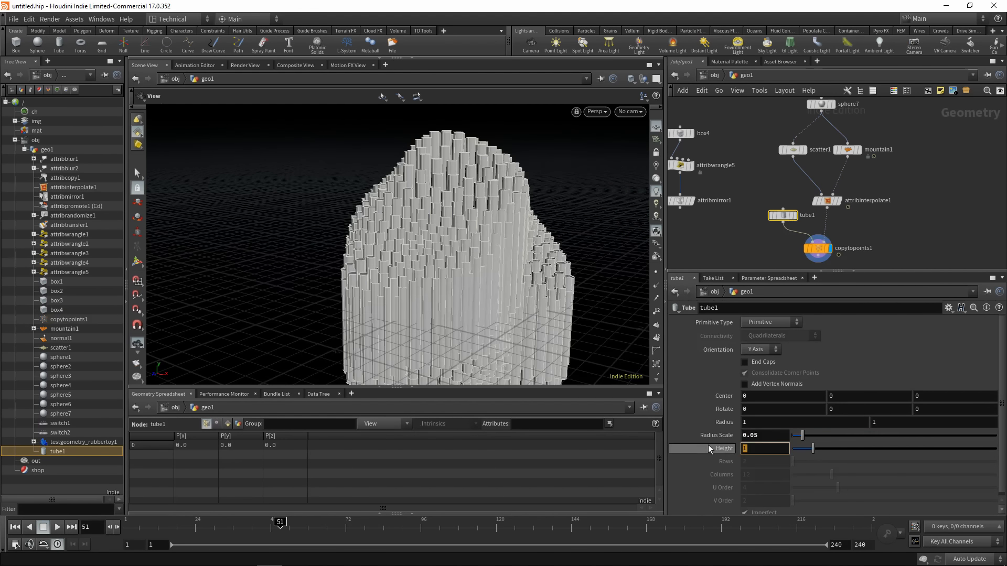
text(0.1)
key(Return)
drag(488, 271, 538, 293)
click(766, 362)
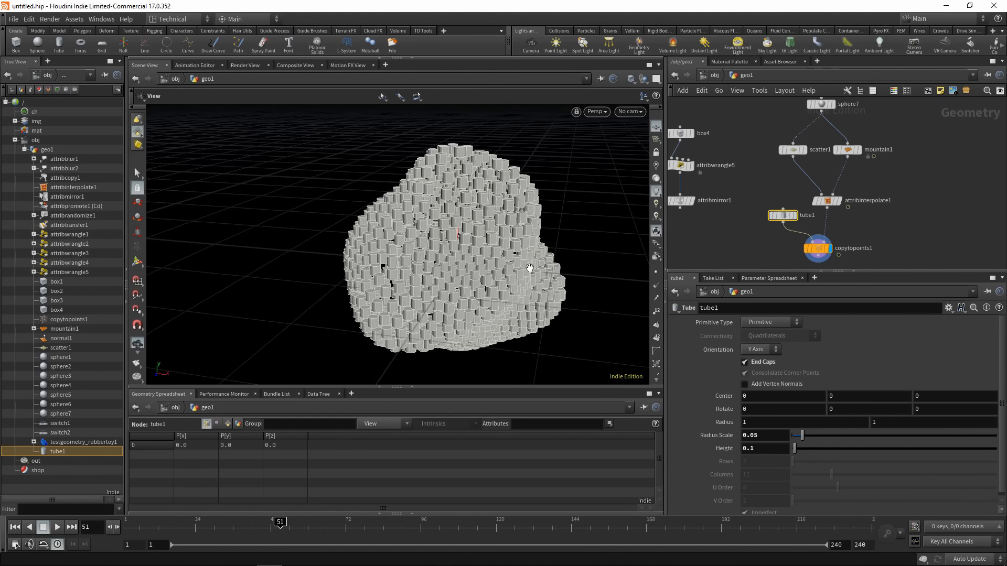
Insert a Normal node directly below sphere7 so that it feeds both scatter1 and mountain1
middle_drag(878, 207, 867, 187)
key(Tab)
text(no)
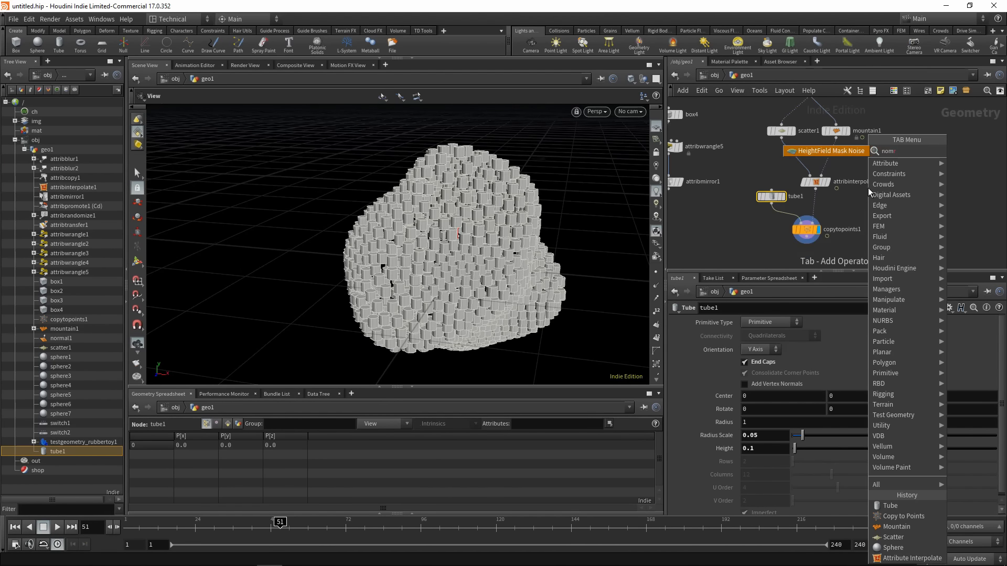
text(rm)
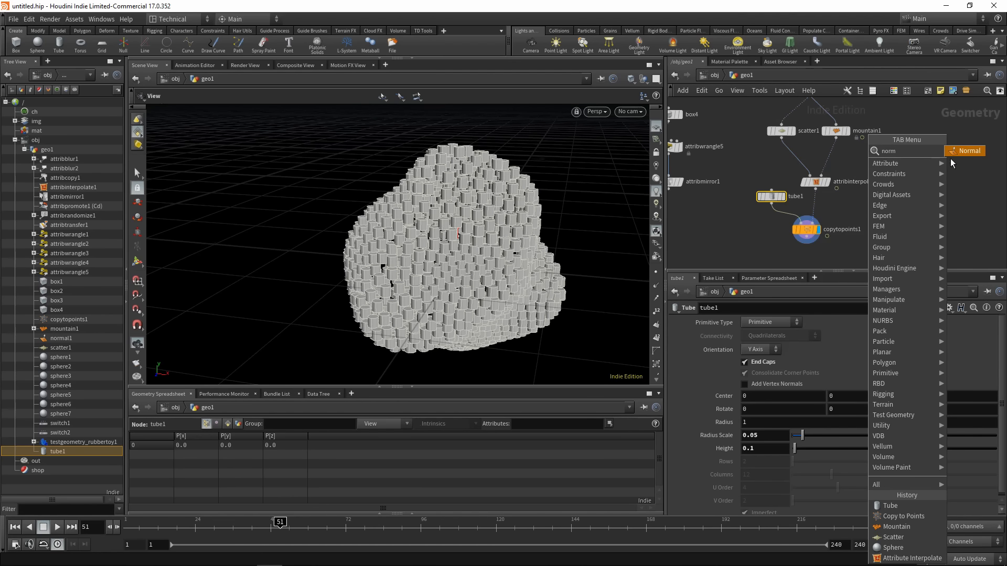
click(968, 152)
middle_drag(839, 133, 834, 193)
click(798, 175)
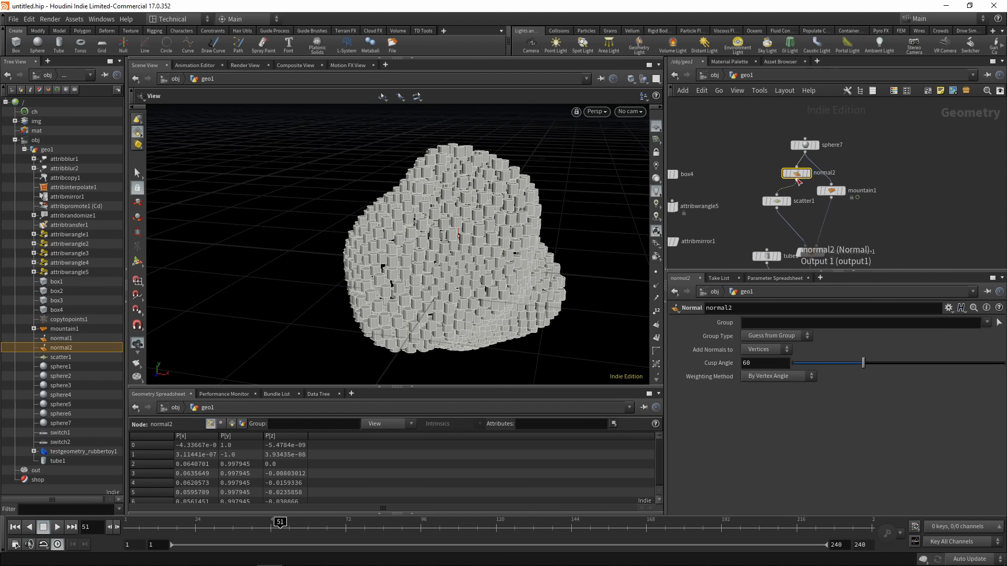
Set normal2 to add its normals to Points
click(766, 350)
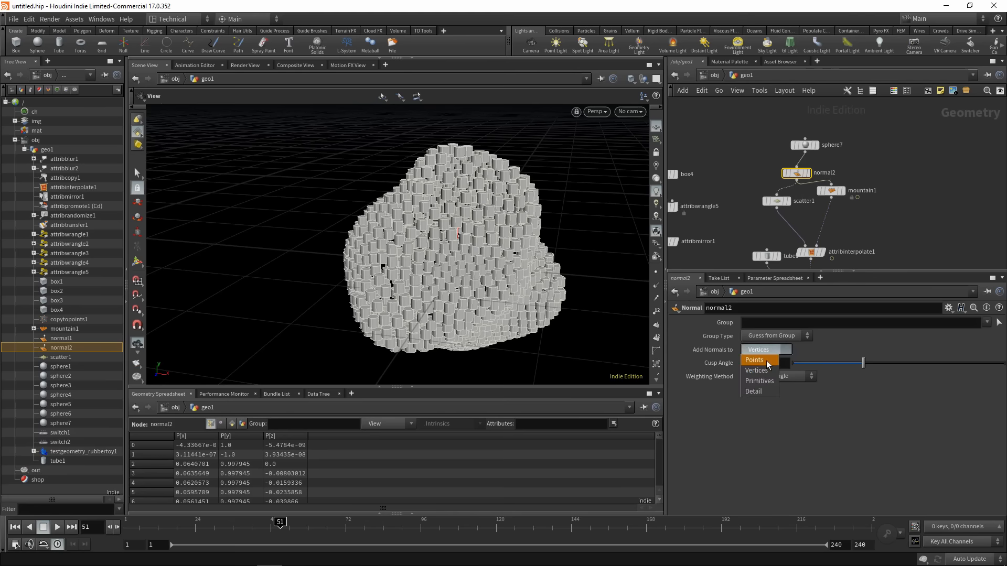
click(766, 360)
middle_drag(883, 233, 867, 182)
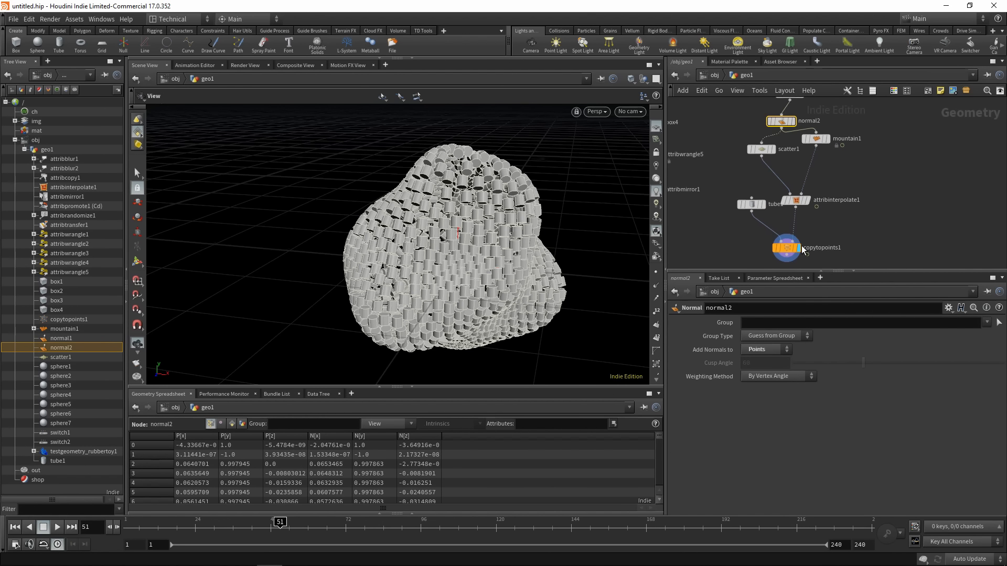
Rotate tube1 by 90 degrees around X so the copied tubes point outward along the surface normals
click(751, 204)
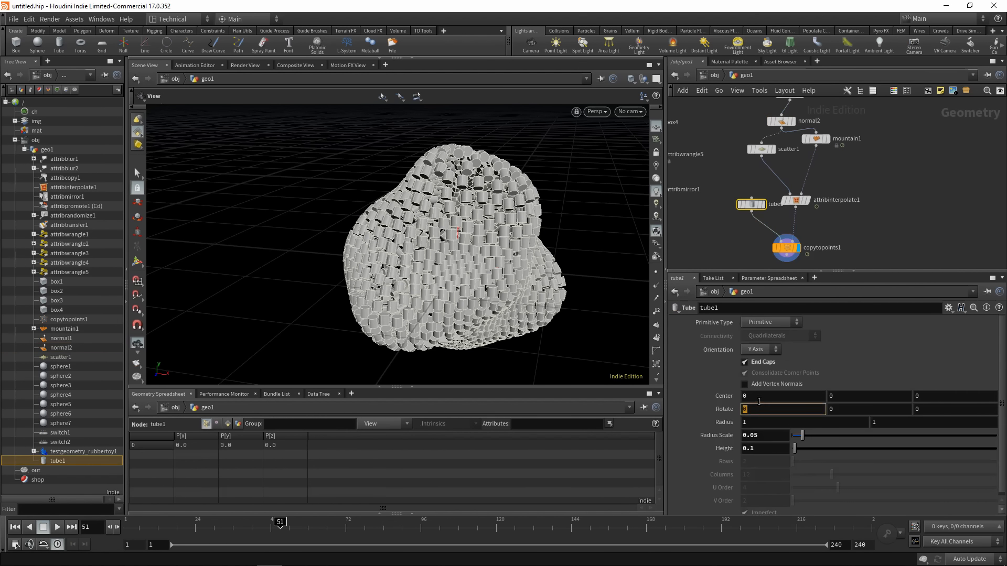
text(90)
key(Return)
drag(536, 268, 558, 244)
click(900, 244)
middle_drag(471, 250, 460, 248)
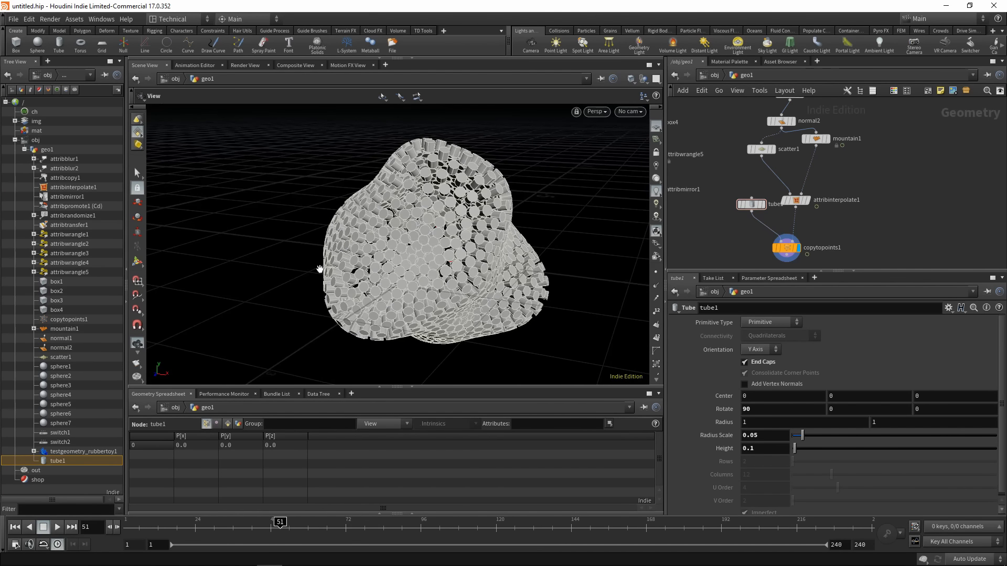
Advance the timeline to frame 112 and examine how the copied tubes follow the deforming sphere
middle_drag(822, 237, 821, 207)
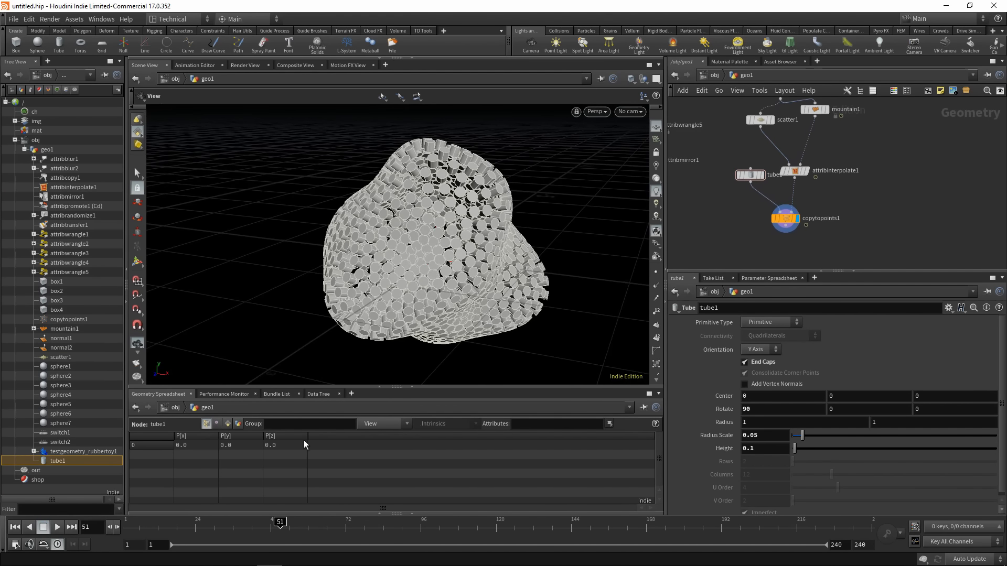
drag(281, 522, 428, 535)
drag(476, 251, 448, 250)
scroll(448, 251, up, 3)
drag(428, 524, 471, 526)
drag(472, 273, 553, 258)
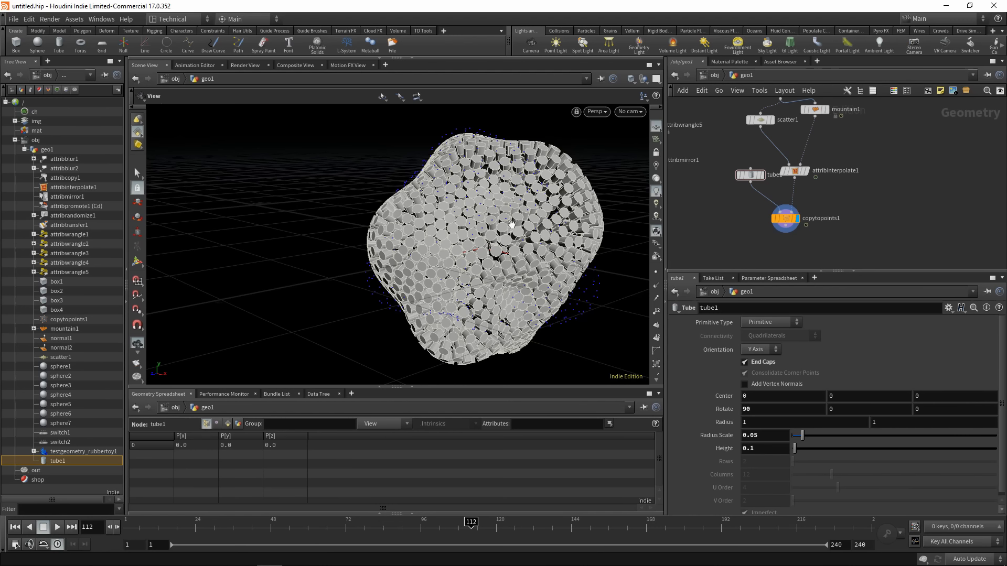
drag(479, 209, 470, 222)
drag(524, 165, 465, 185)
drag(411, 203, 498, 217)
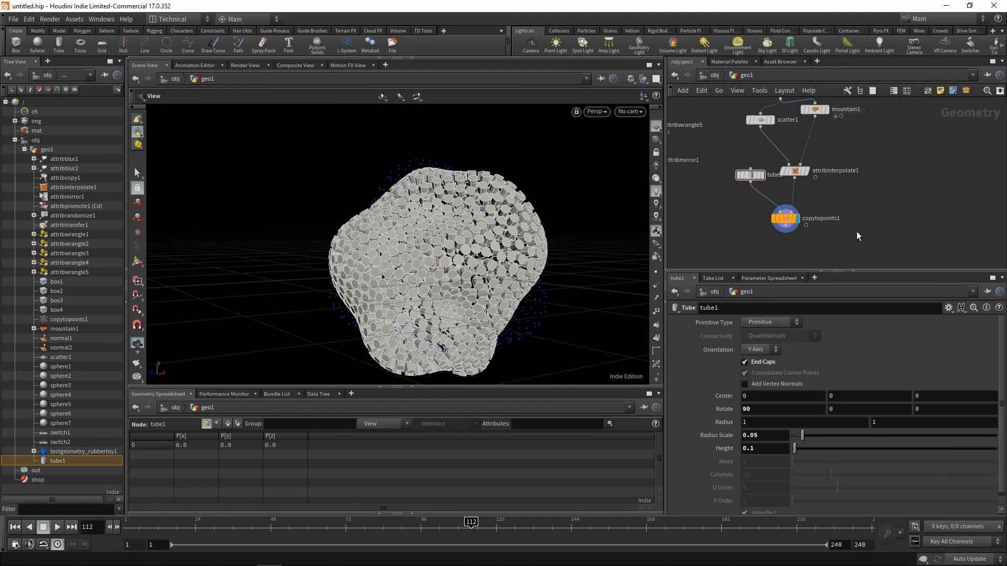
Move the timeline back to frame 58 and check the tubes' orientation on the deformed surface
scroll(845, 226, down, 2)
drag(566, 229, 556, 260)
mouse_move(472, 526)
mouse_down()
mouse_move(129, 526)
mouse_move(546, 526)
mouse_move(130, 526)
mouse_move(370, 532)
mouse_move(184, 527)
mouse_move(283, 527)
mouse_move(308, 541)
mouse_up()
drag(356, 307, 511, 281)
scroll(726, 161, down, 1)
Add an Attribute from Map node in the empty area beside the sphere7 network
middle_drag(863, 113, 802, 183)
scroll(801, 142, down, 1)
key(Tab)
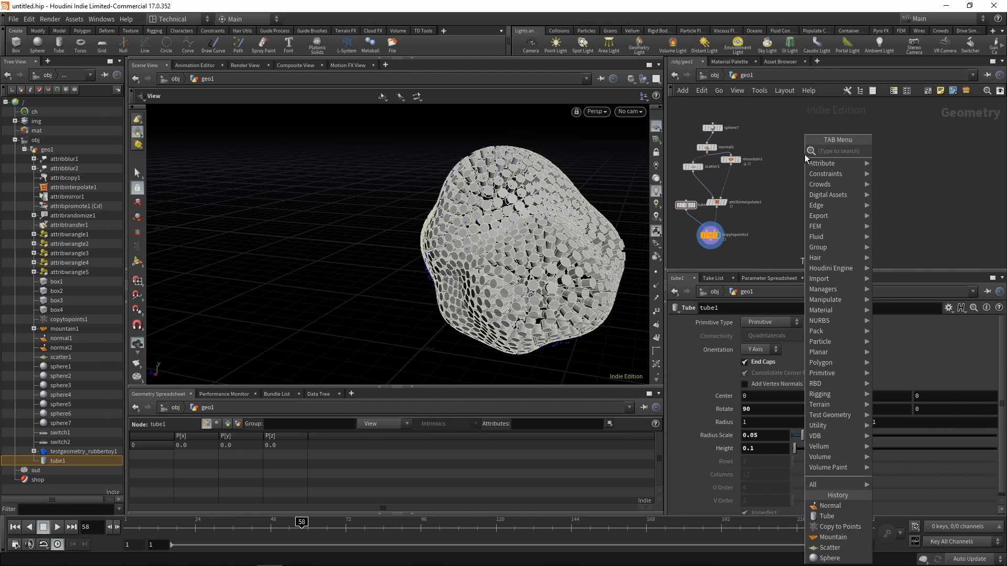
mouse_move(839, 164)
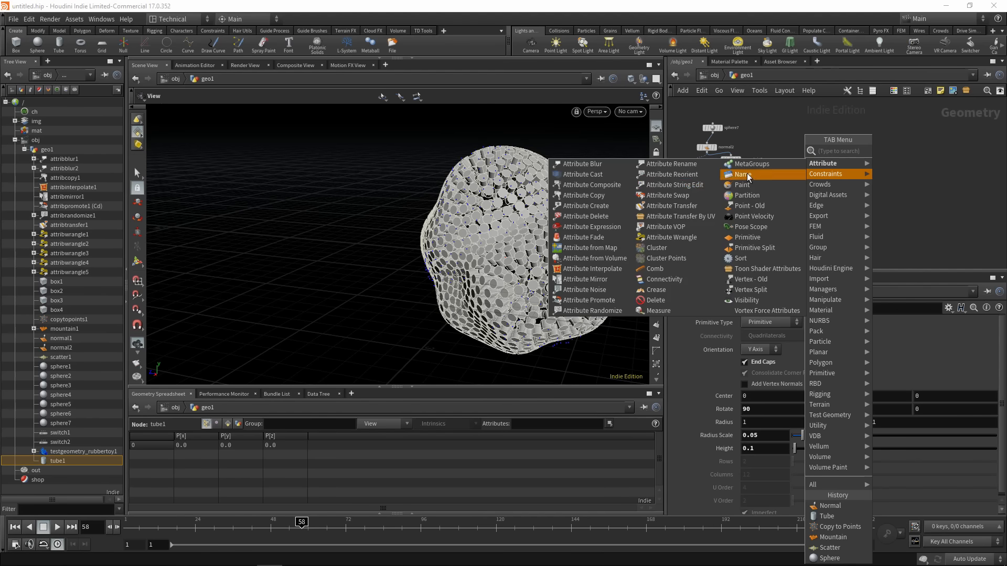
click(601, 250)
click(814, 146)
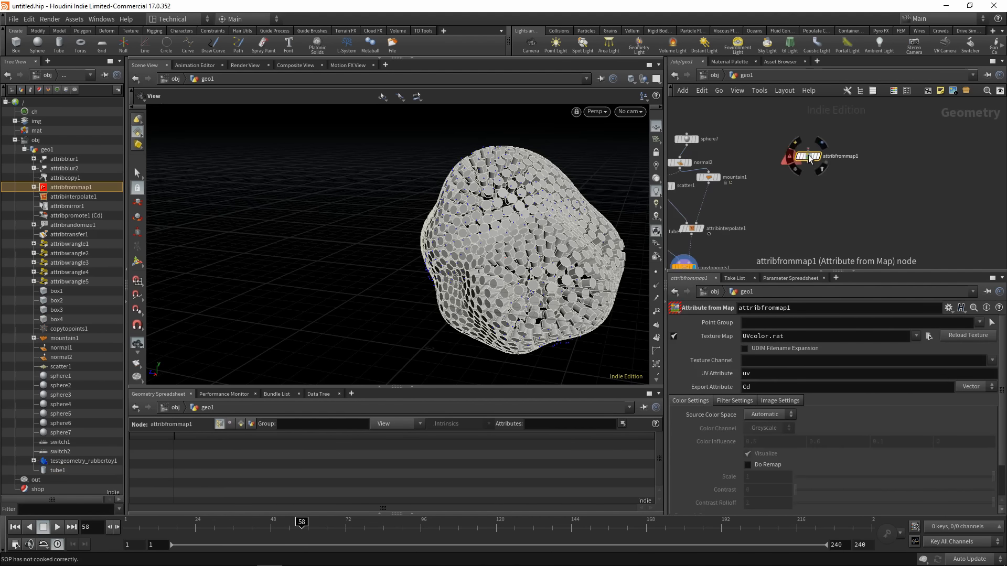
drag(821, 160, 829, 161)
Add a Grid node directly above attribfrommap1
key(Tab)
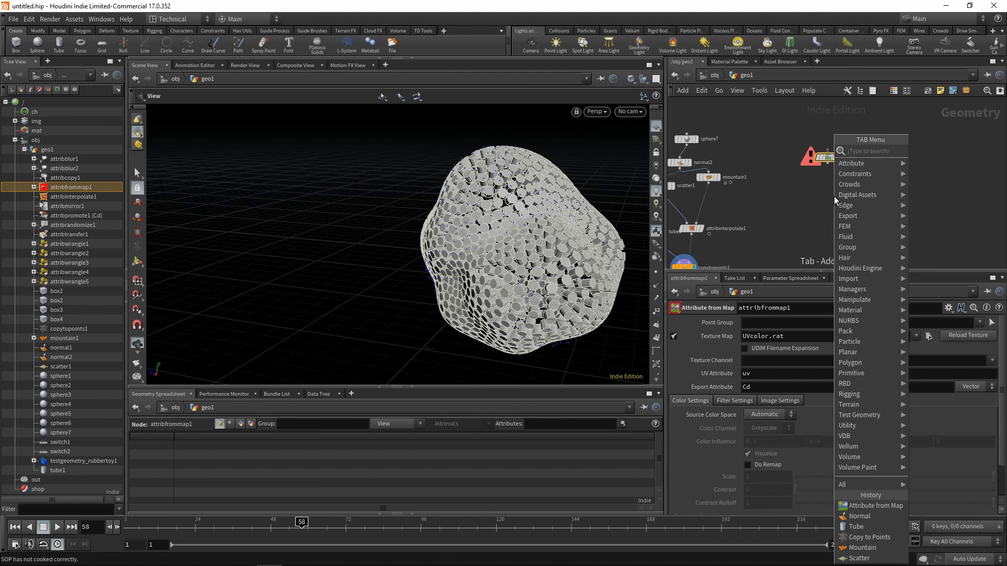
text(grid)
click(926, 151)
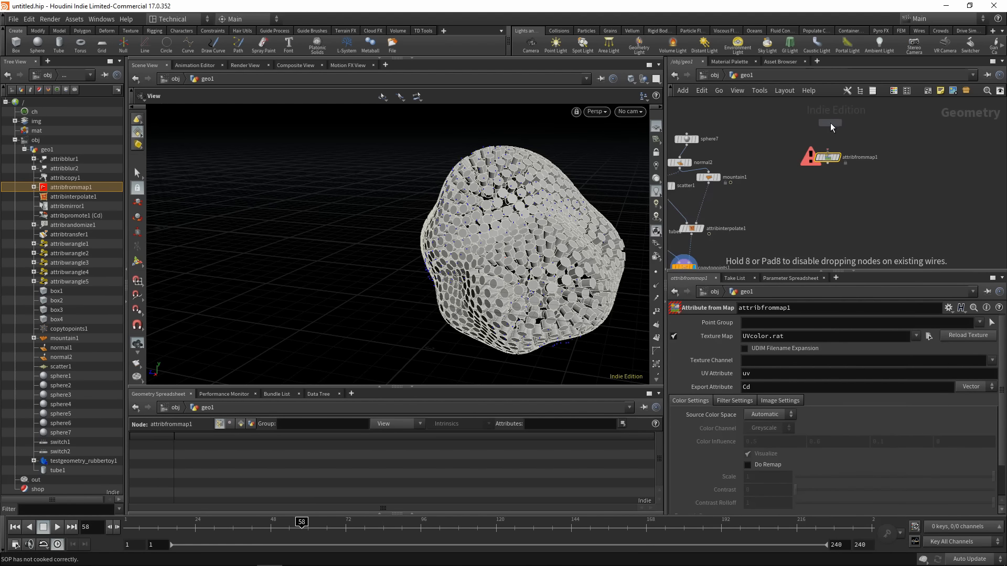
click(829, 123)
scroll(833, 157, up, 2)
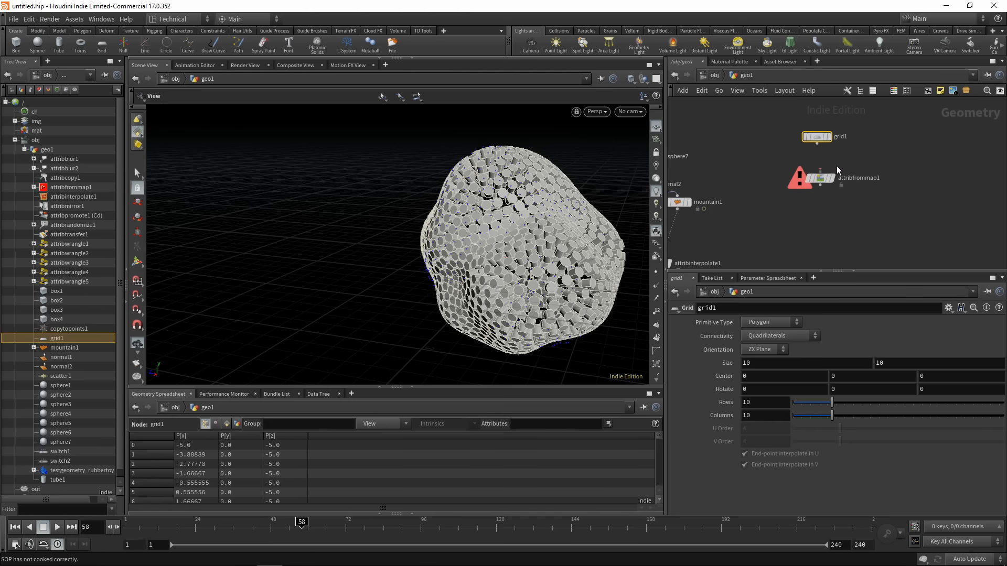
Display attribfrommap1 in the viewport and show grid1's parameters
click(818, 177)
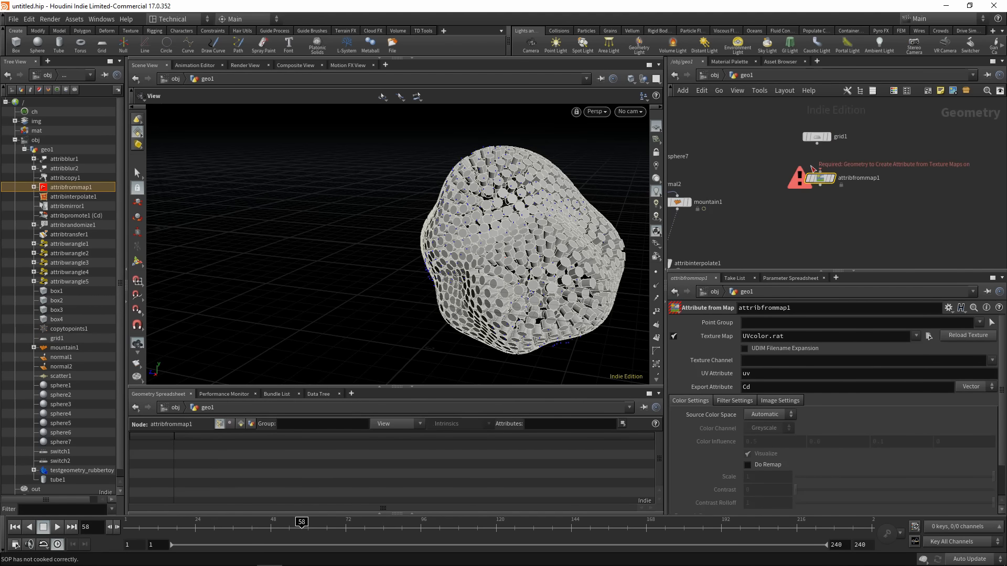
mouse_move(835, 182)
click(836, 162)
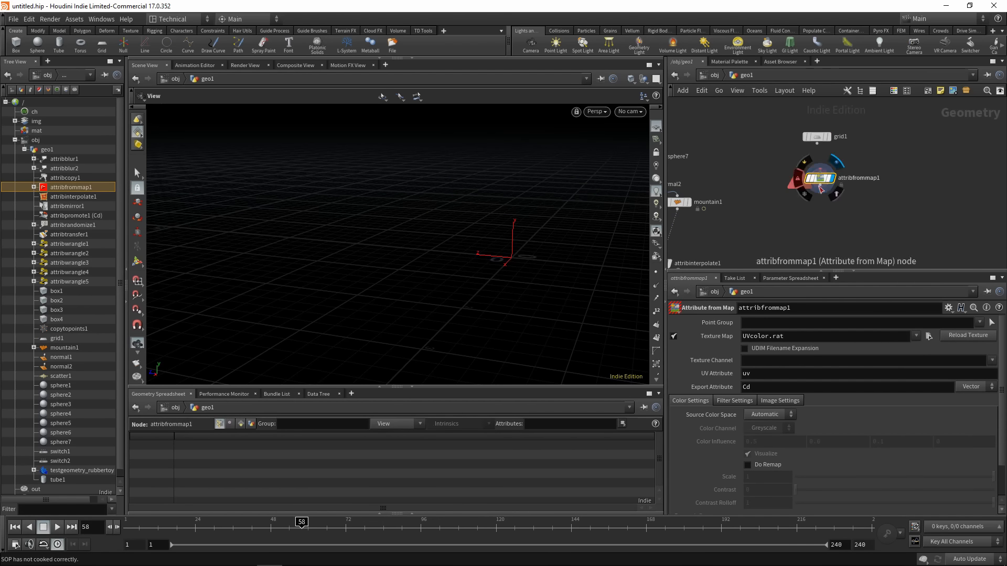
click(817, 138)
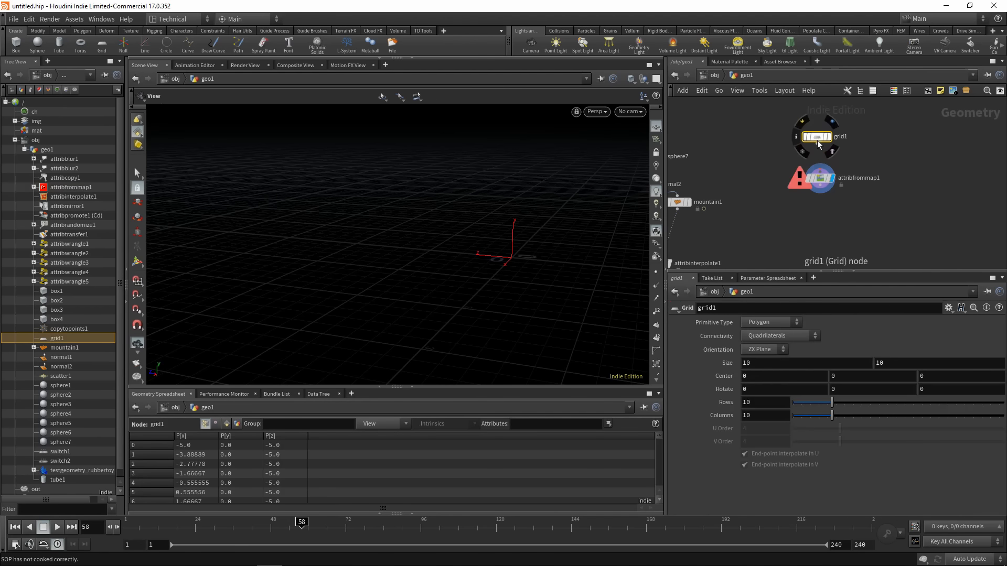
Load H:/Tuts/galaxy-wallpaper-36.jpg as attribfrommap1's texture map
click(821, 181)
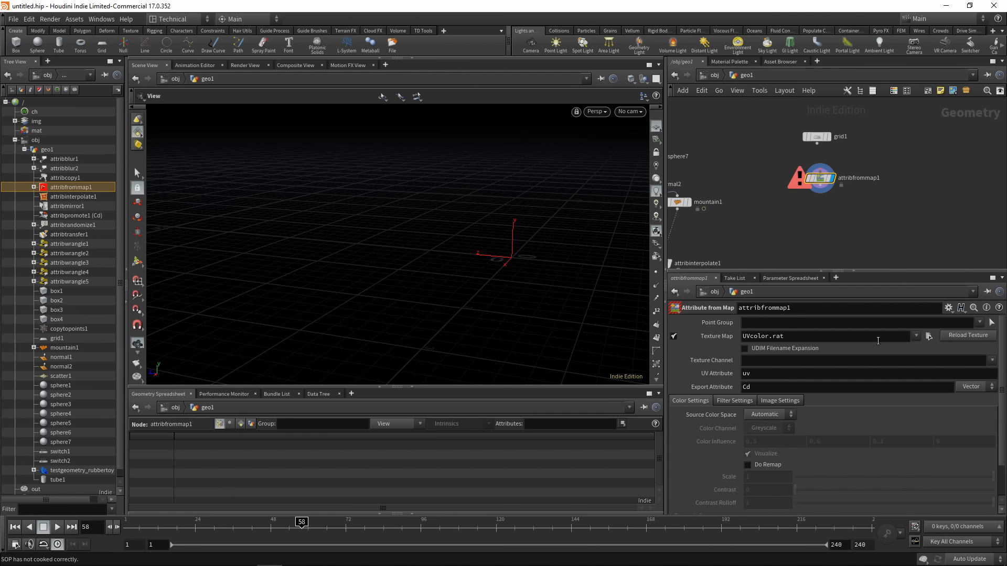
click(928, 336)
click(626, 313)
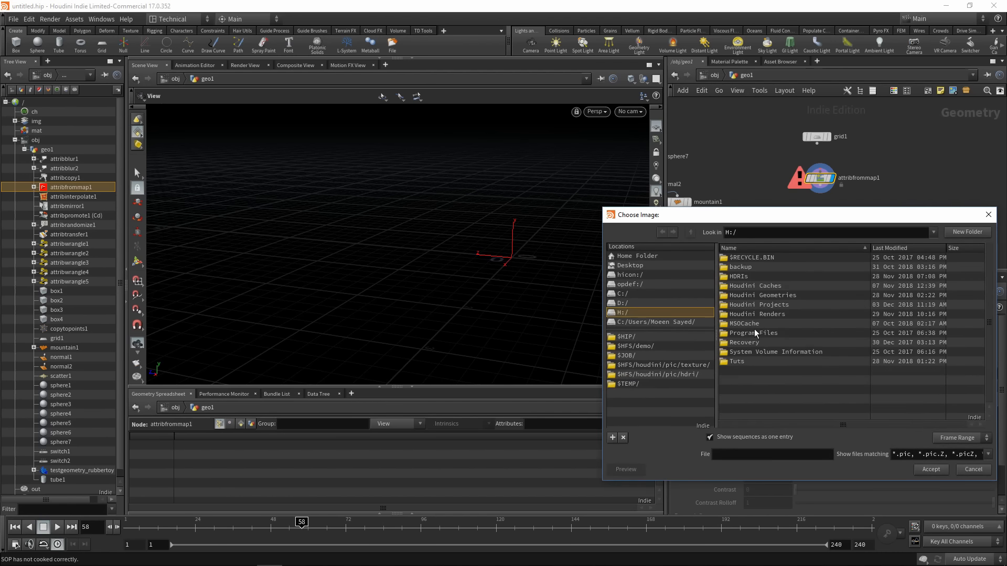
double_click(753, 361)
click(749, 276)
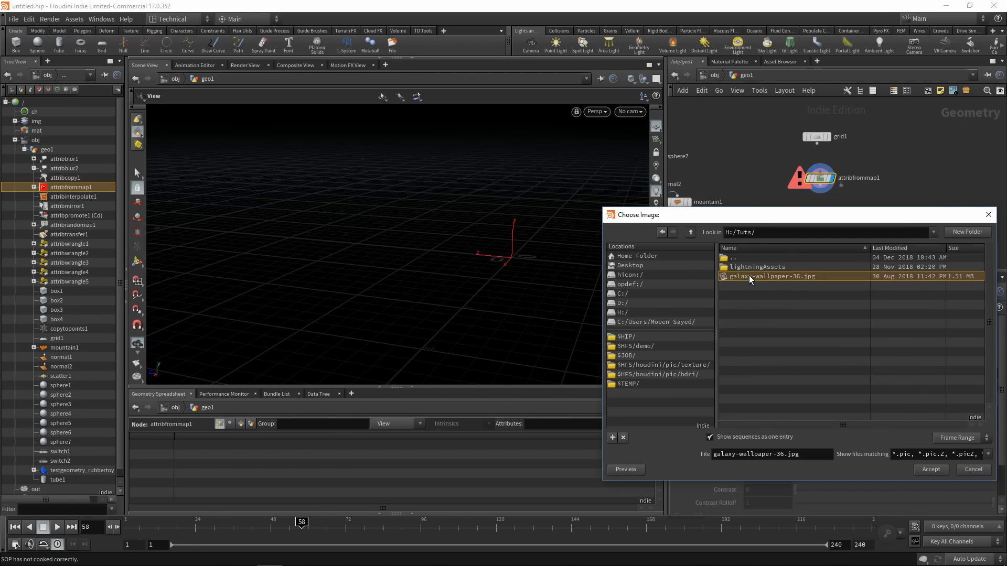
double_click(772, 277)
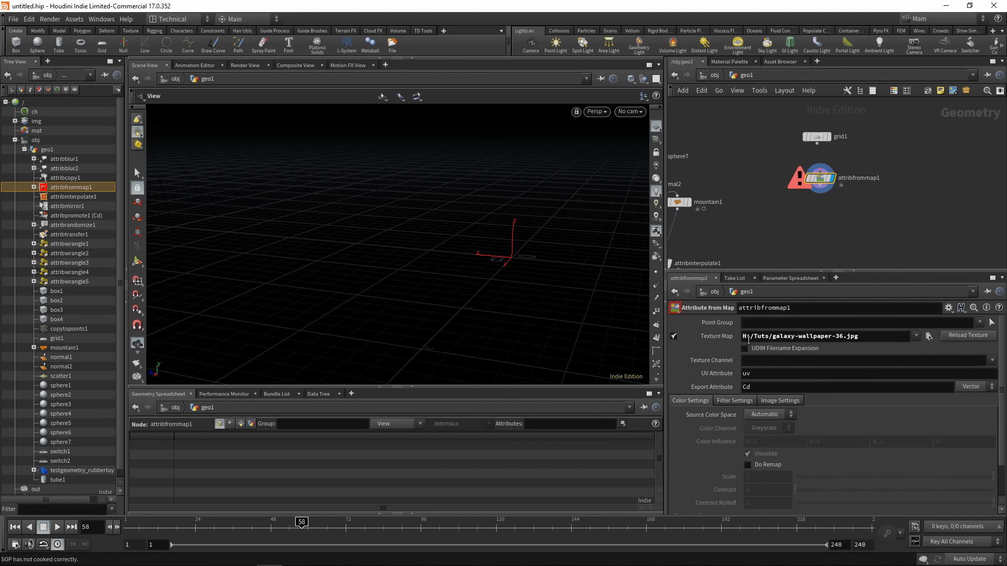
Switch to File Explorer and open the properties of galaxy-wallpaper-36 in the Tuts folder on drive H
mouse_move(194, 564)
click(141, 560)
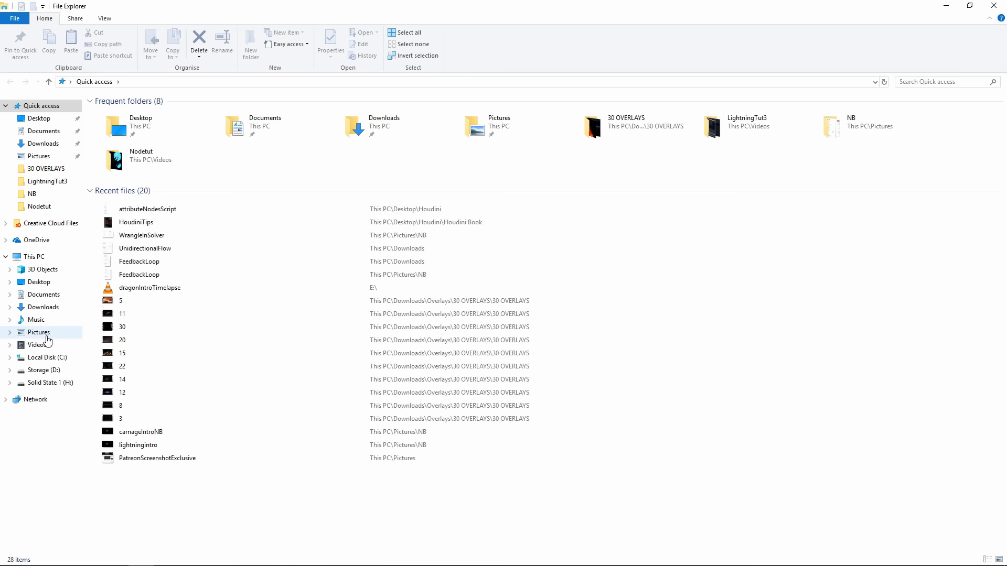
click(50, 383)
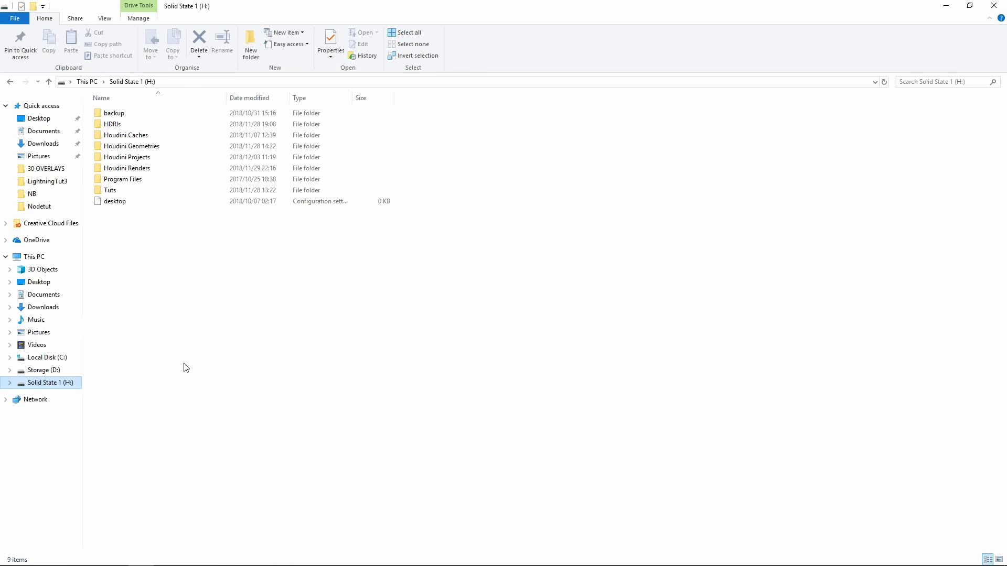
double_click(124, 190)
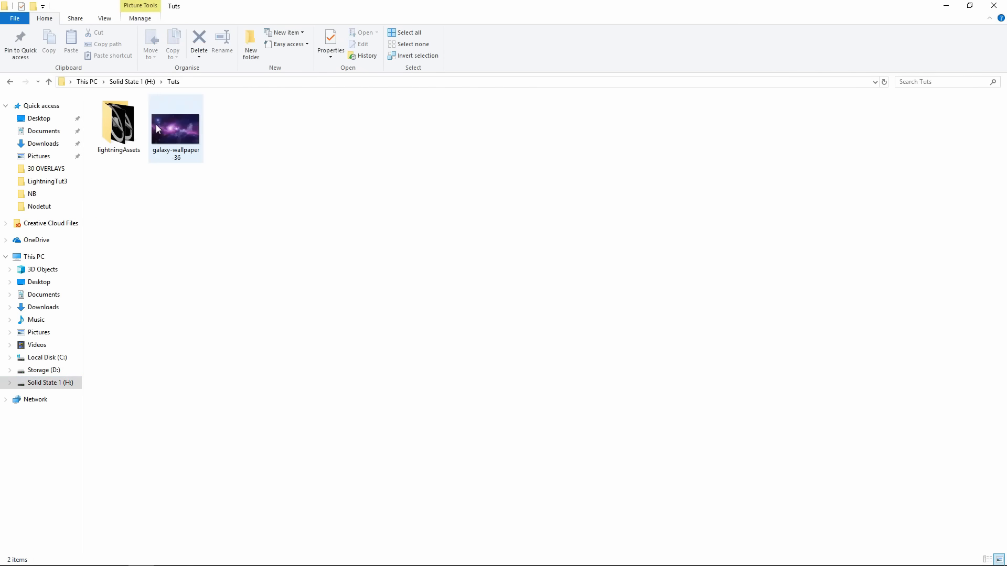
click(185, 131)
right_click(184, 131)
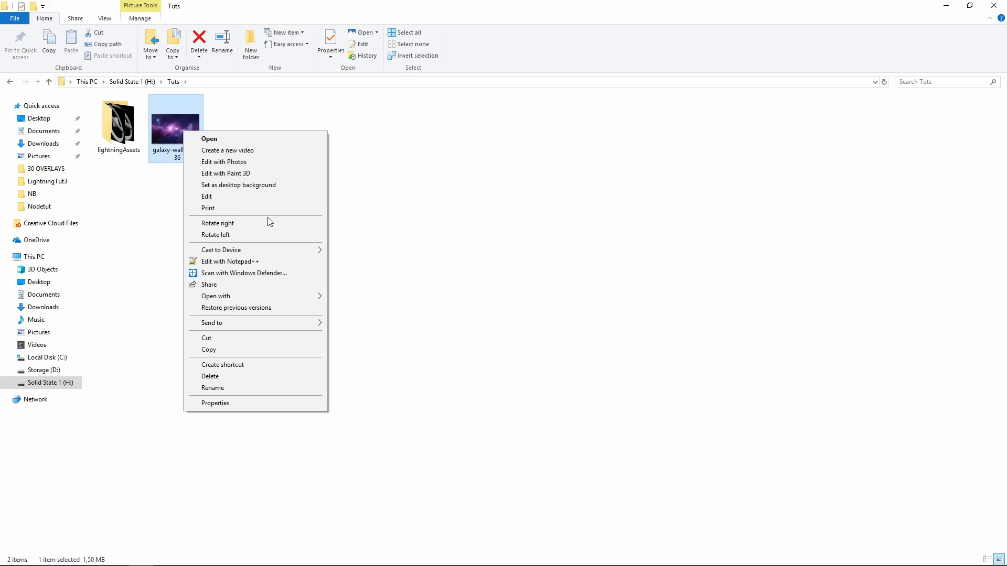
click(231, 404)
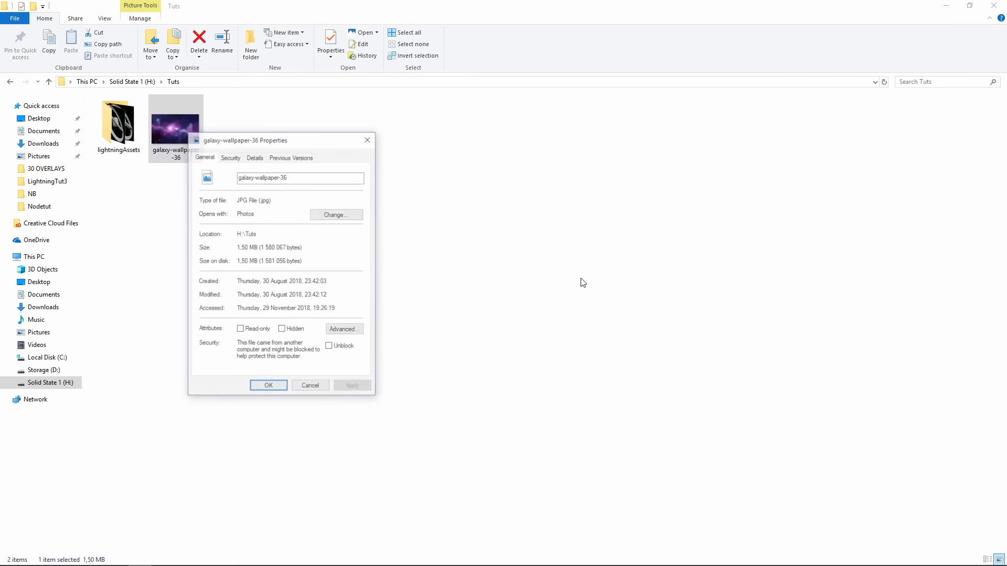
Read the wallpaper image's pixel dimensions in its detailed file properties
click(229, 156)
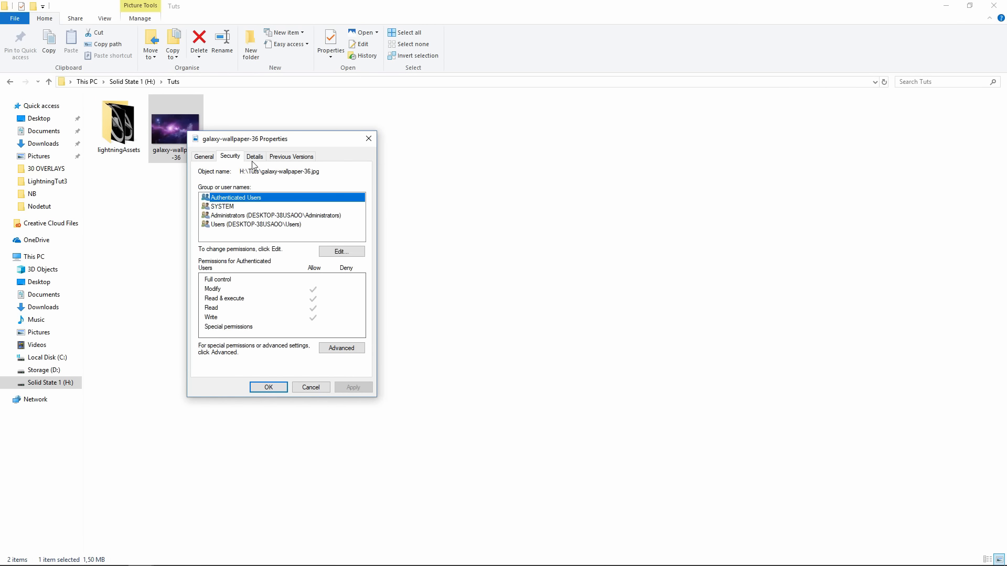
click(255, 157)
scroll(325, 209, down, 2)
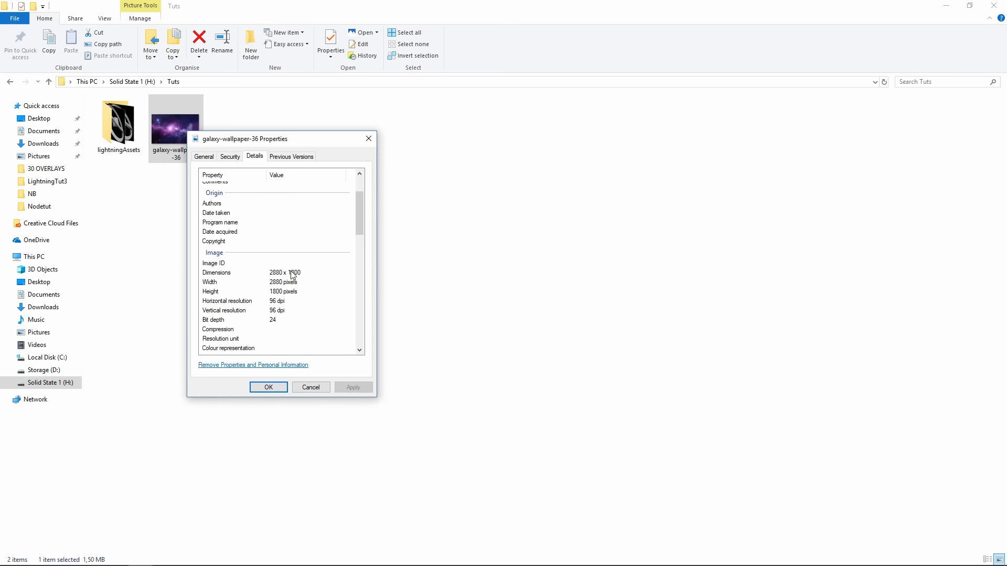
scroll(292, 276, down, 2)
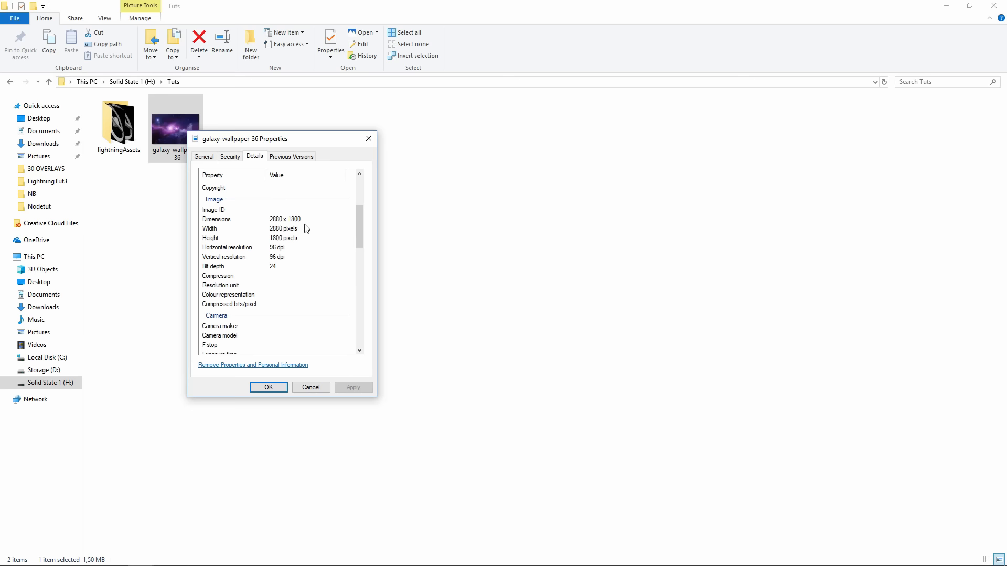
mouse_move(287, 562)
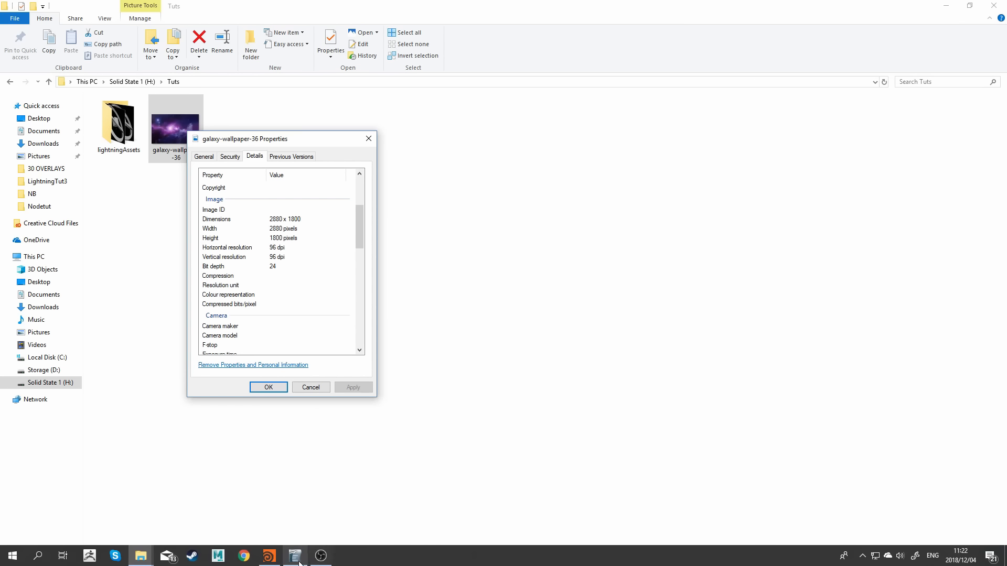
Switch back to Houdini, select grid1, and check the galaxy wallpaper's pixel dimensions against its parameters
click(270, 557)
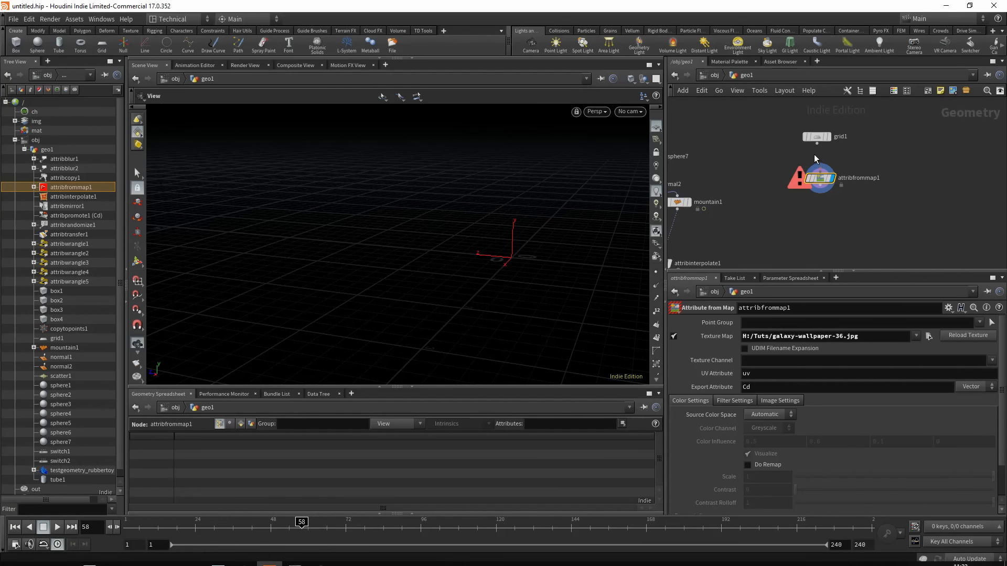
click(820, 166)
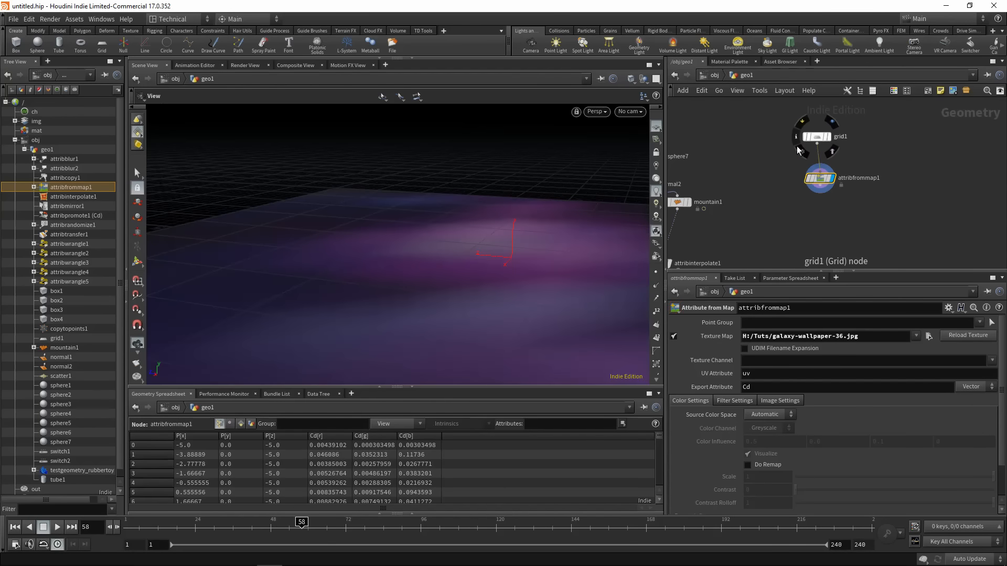
drag(467, 273, 393, 313)
click(831, 137)
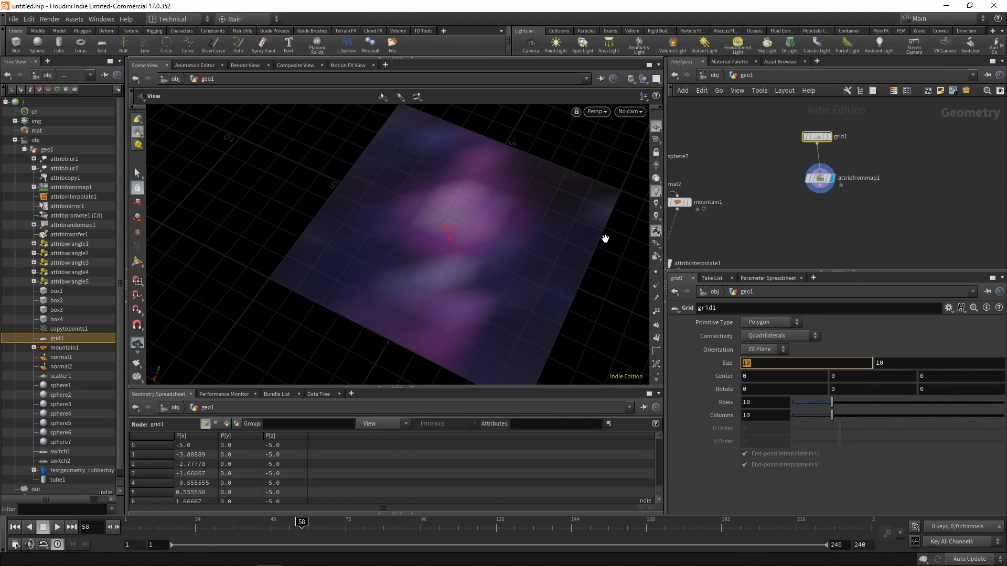
mouse_move(140, 556)
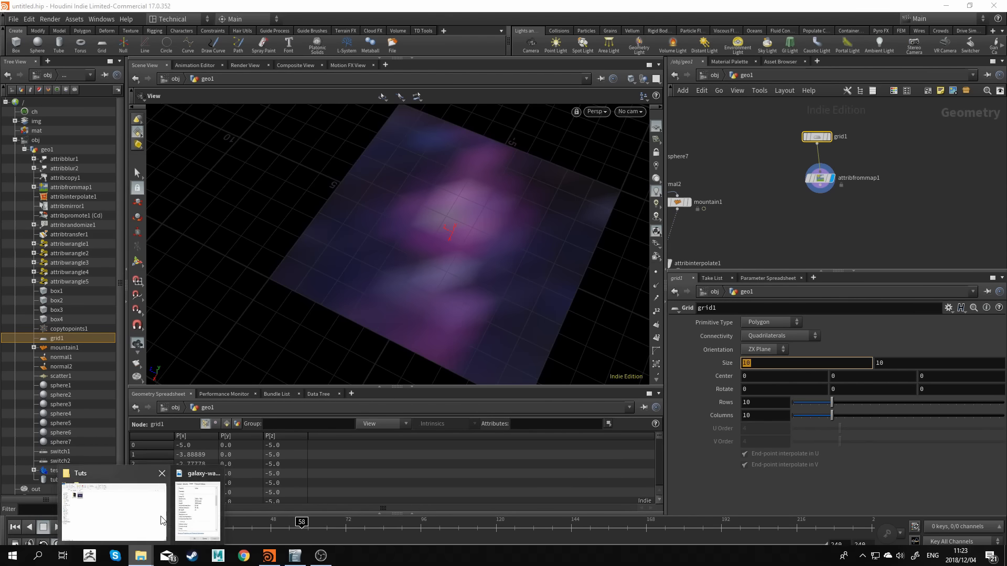
click(201, 514)
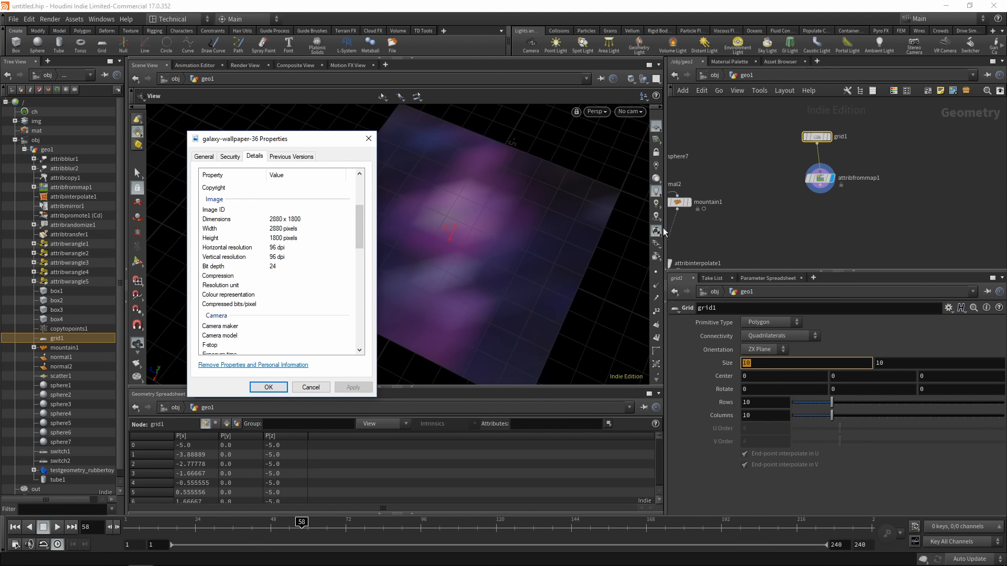
Set grid1's size to 28.8 by 18 to match the image's proportions
click(781, 362)
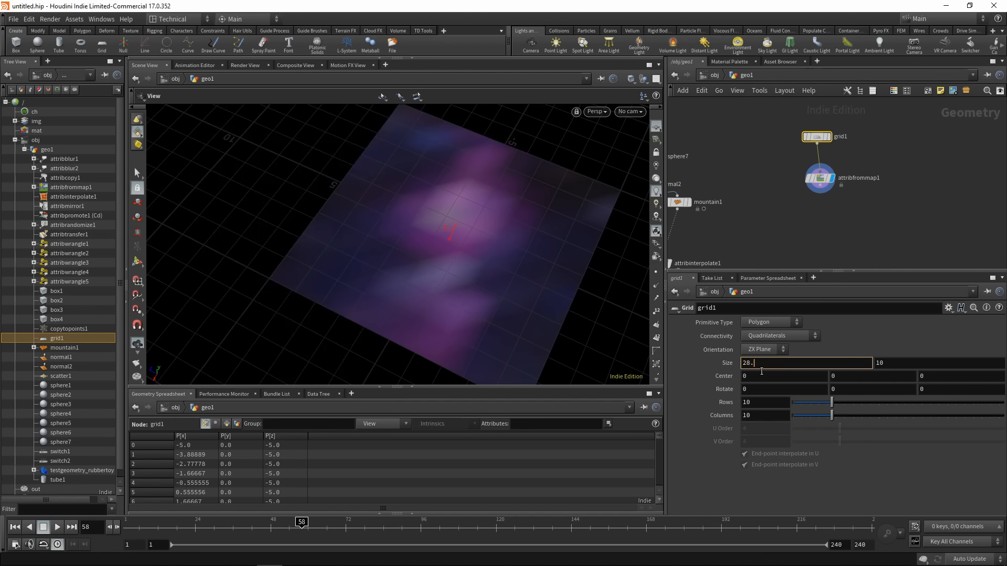
text(28.8)
key(Return)
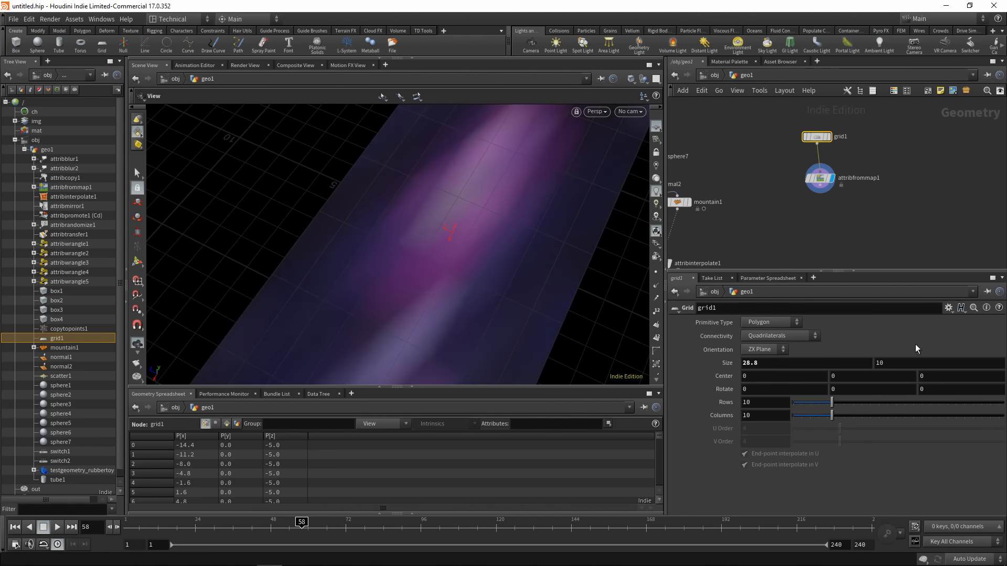
click(886, 363)
key(Return)
scroll(519, 256, down, 5)
drag(548, 254, 499, 277)
drag(514, 254, 515, 246)
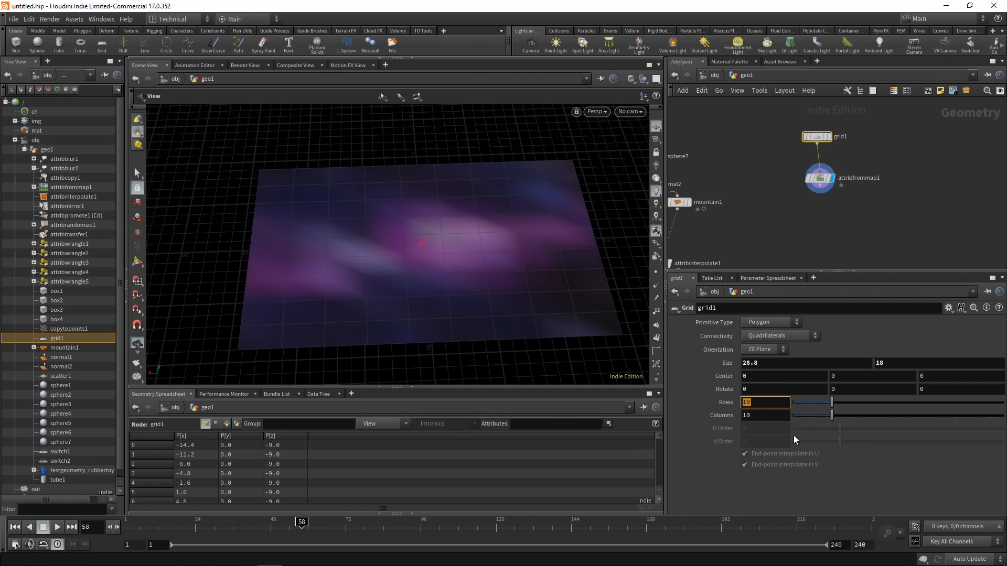
Increase grid1's resolution to 1400 rows and 900 columns
text(1400)
key(Return)
drag(767, 417, 713, 416)
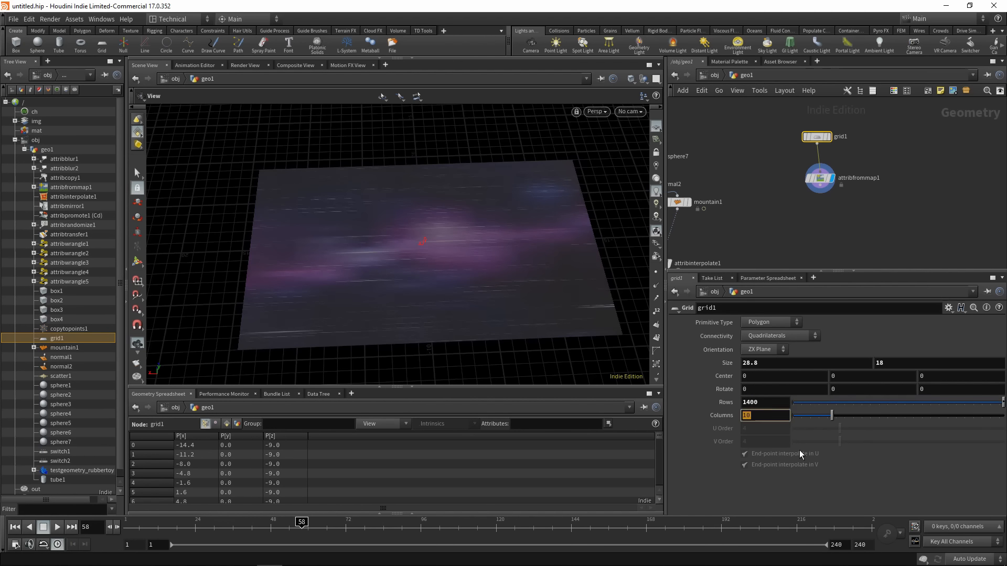
text(900)
key(Return)
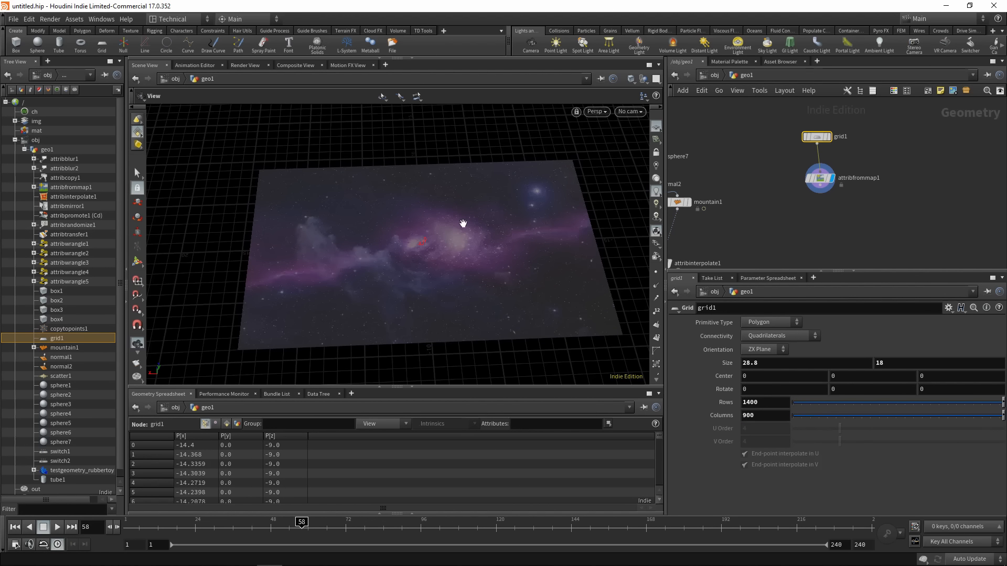
Inspect the mapped galaxy colours up close and compare the plain grid1 output with attribfrommap1 in the viewport
scroll(463, 225, up, 3)
drag(463, 229, 443, 304)
middle_drag(458, 294, 459, 259)
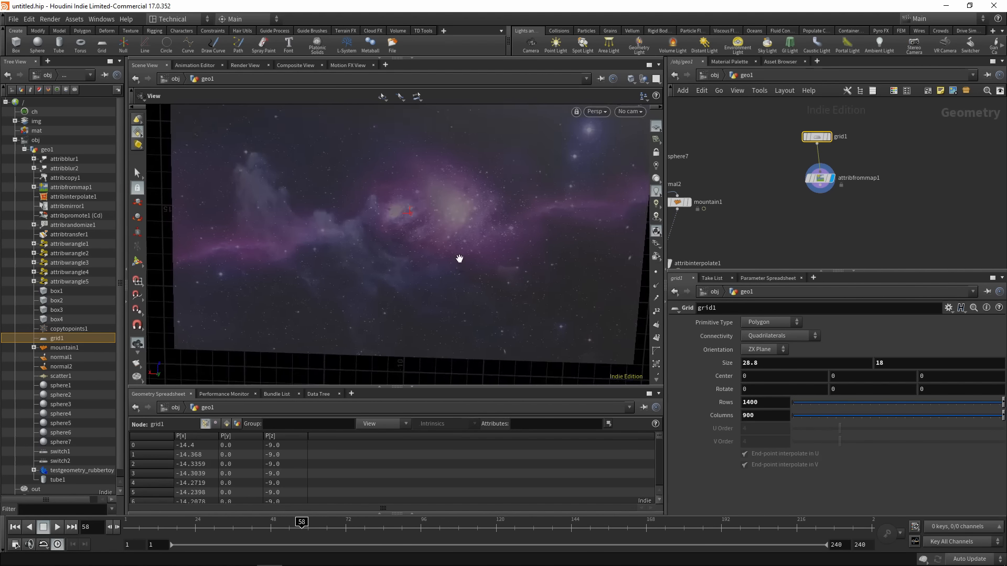
scroll(460, 258, up, 2)
mouse_move(459, 258)
mouse_down()
mouse_move(467, 238)
mouse_move(438, 215)
mouse_move(432, 187)
mouse_move(399, 224)
mouse_move(453, 251)
mouse_up()
mouse_move(826, 145)
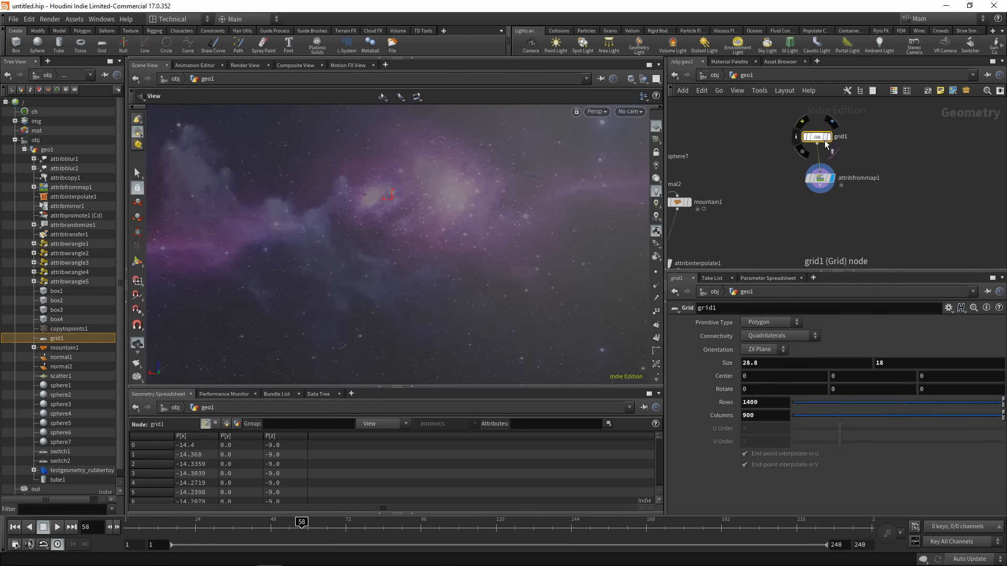
click(832, 122)
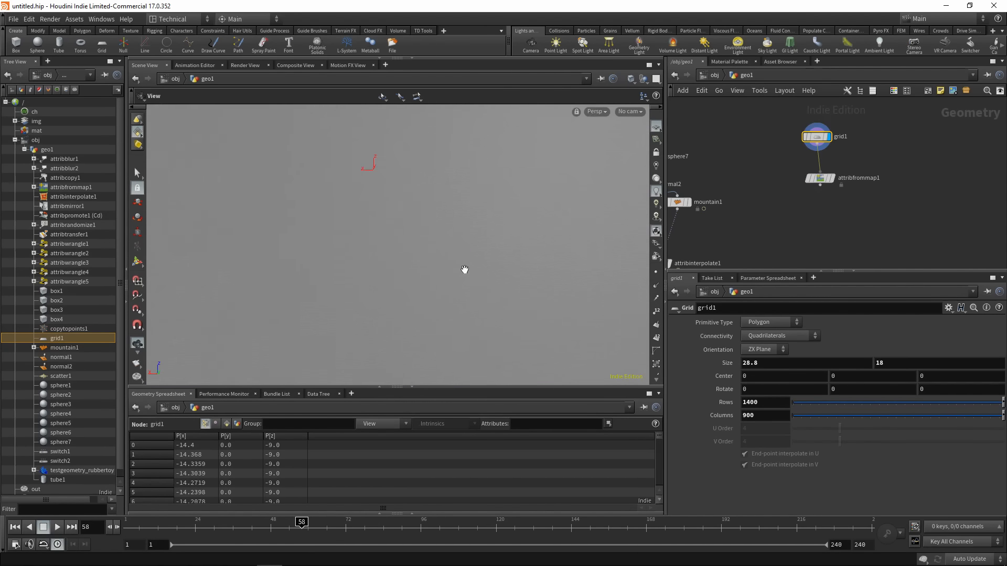
drag(435, 206, 603, 225)
click(832, 179)
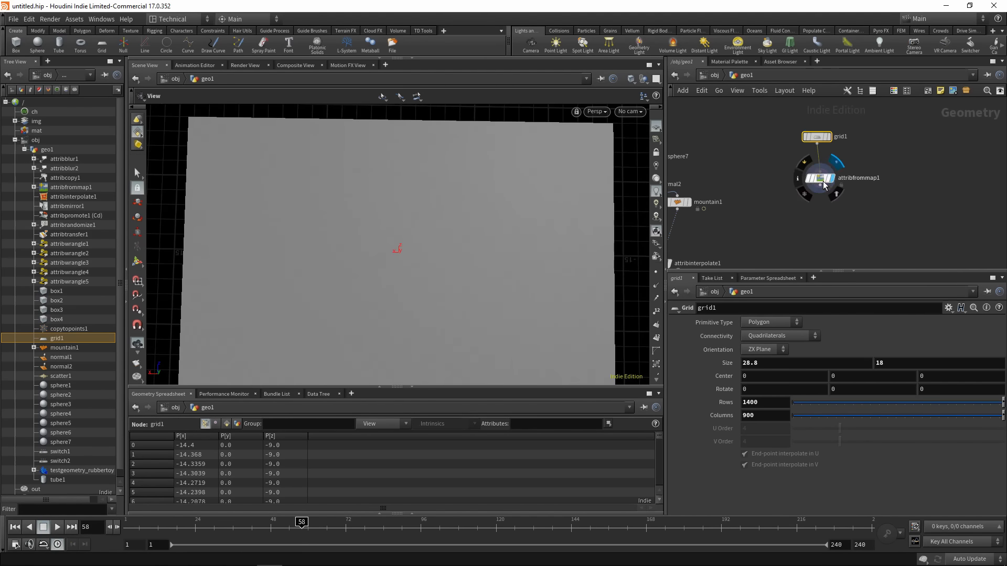
click(820, 179)
drag(531, 227, 486, 196)
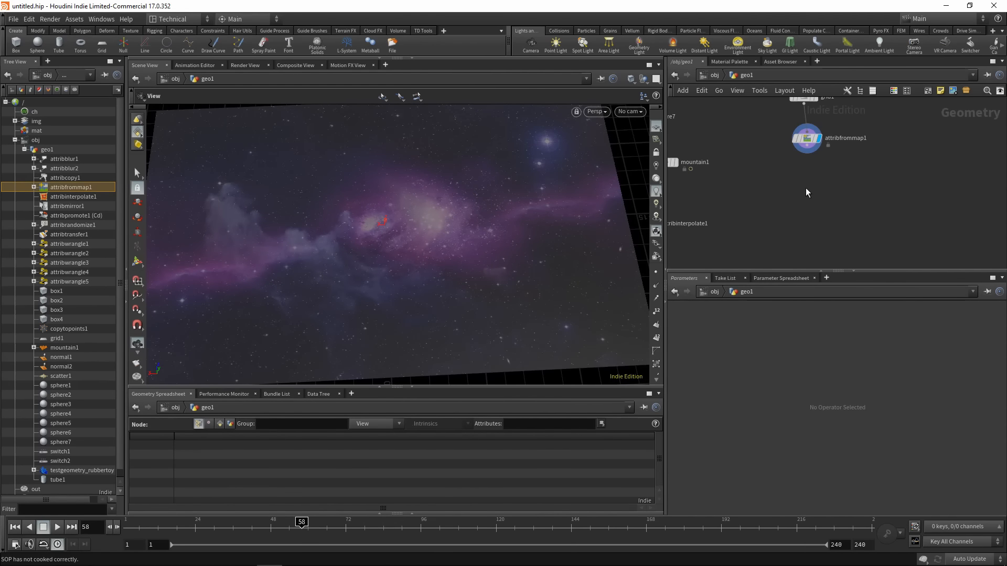
Add a POP Network below attribfrommap1 and connect attribfrommap1's output to its first input
key(Tab)
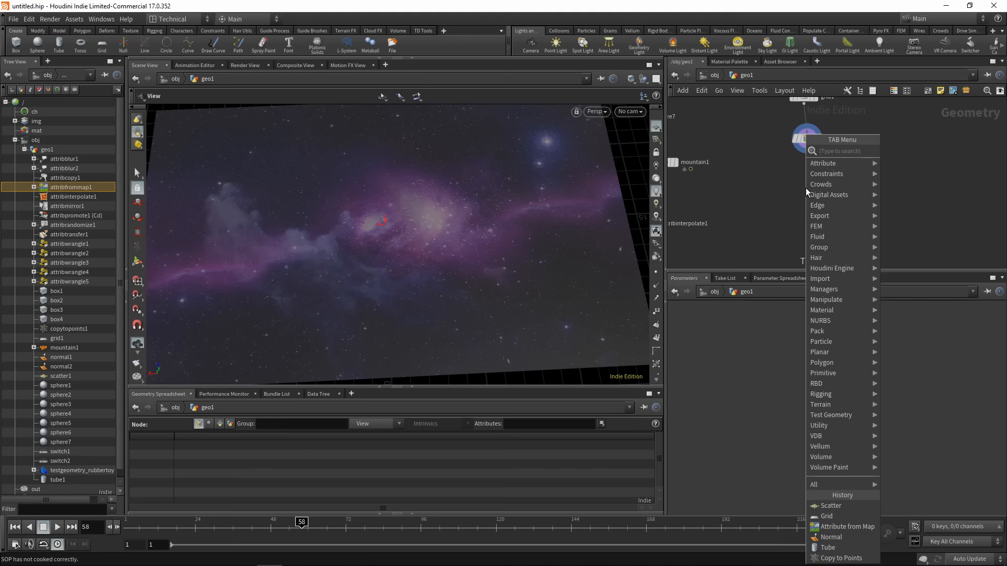
text(pop)
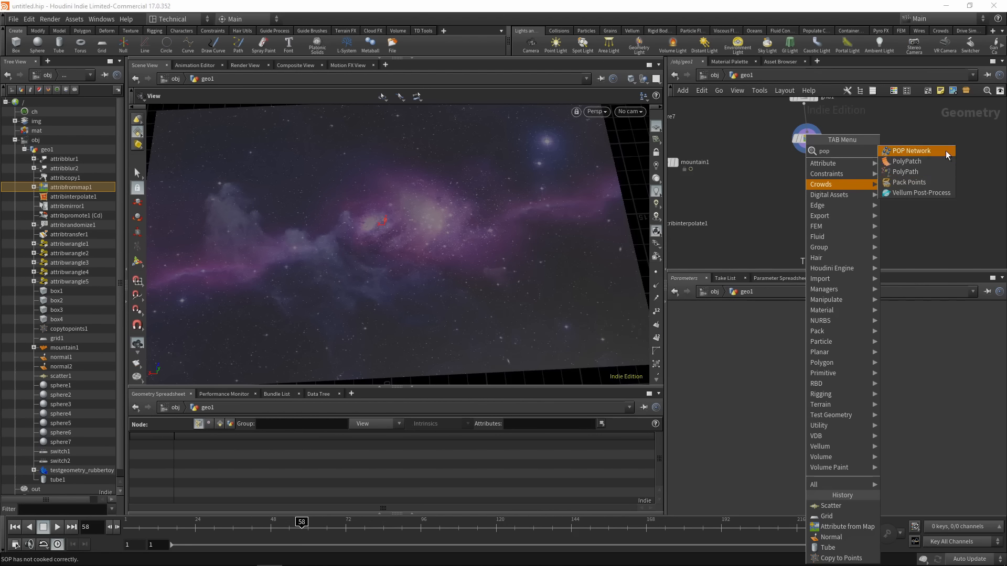
click(945, 150)
click(807, 178)
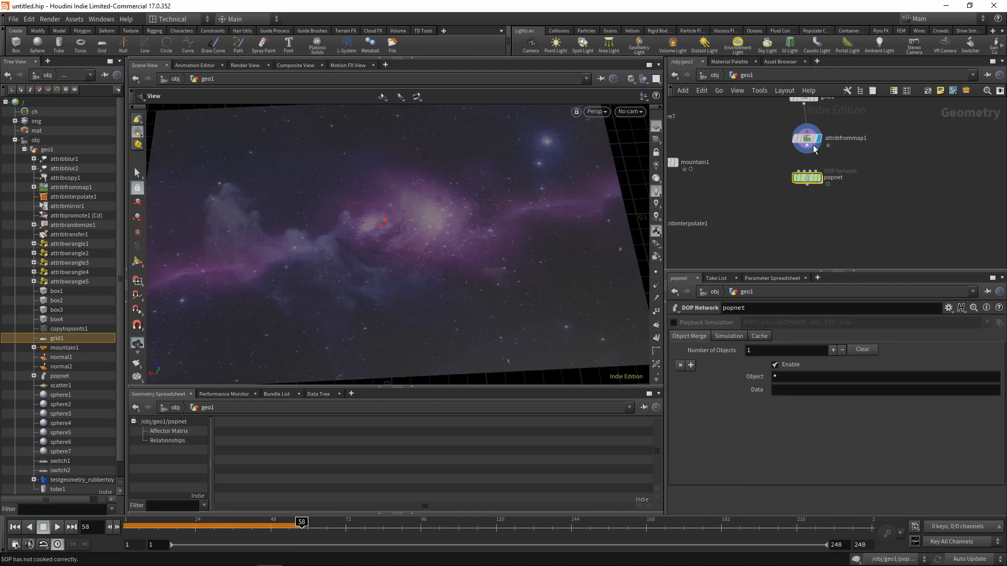
click(813, 147)
click(798, 171)
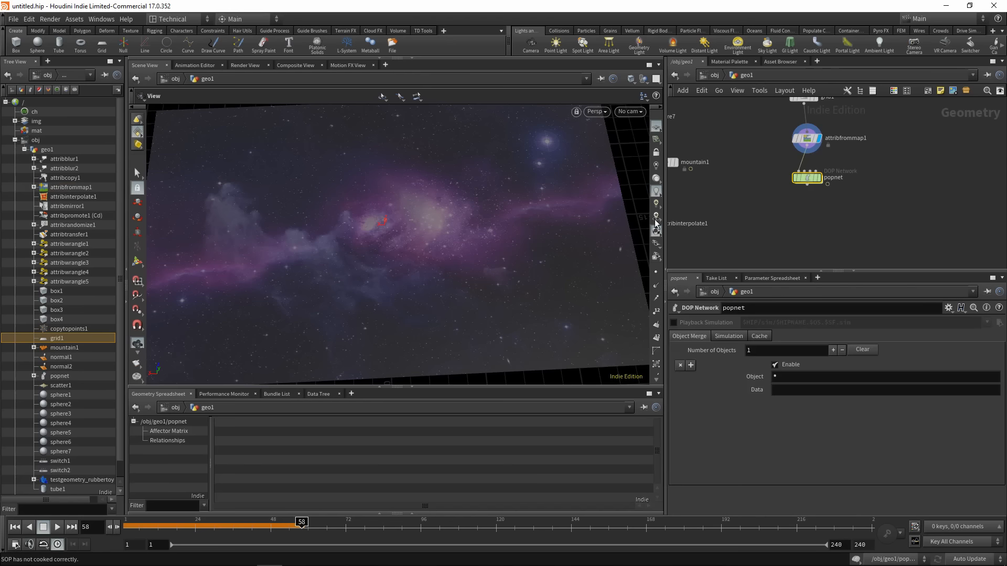
Enter the popnet network, rewind to frame 1, and turn off the guide of source_first_input
double_click(806, 178)
click(16, 527)
click(848, 125)
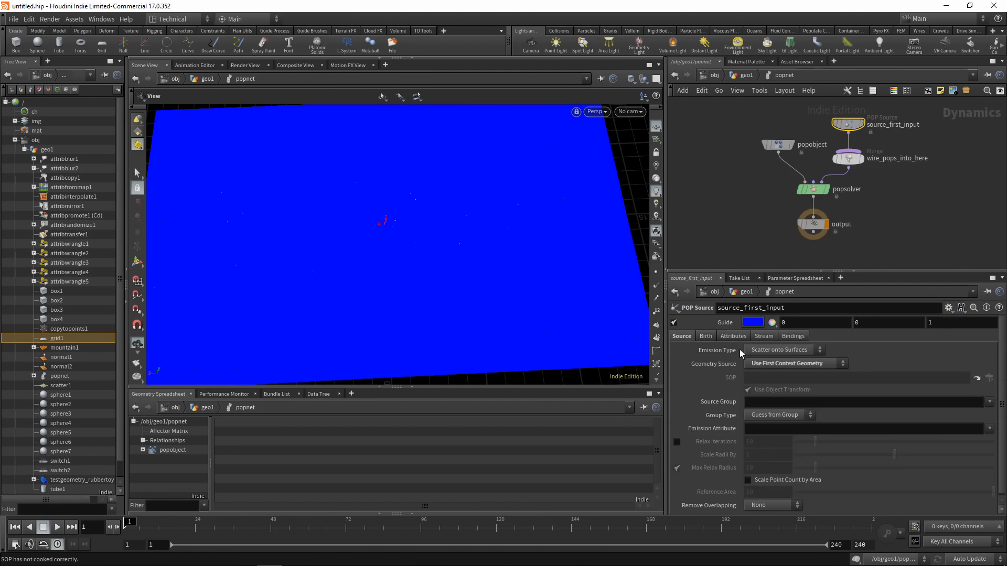
click(675, 323)
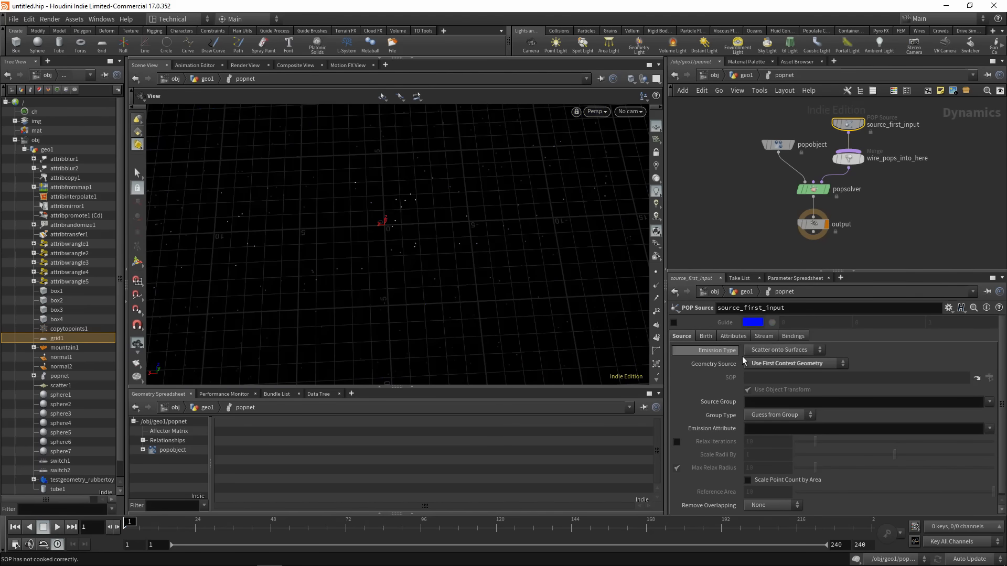
Set source_first_input's constant birth rate to 250000, with a life expectancy of 0.1 and a life variance of 0.2
click(708, 337)
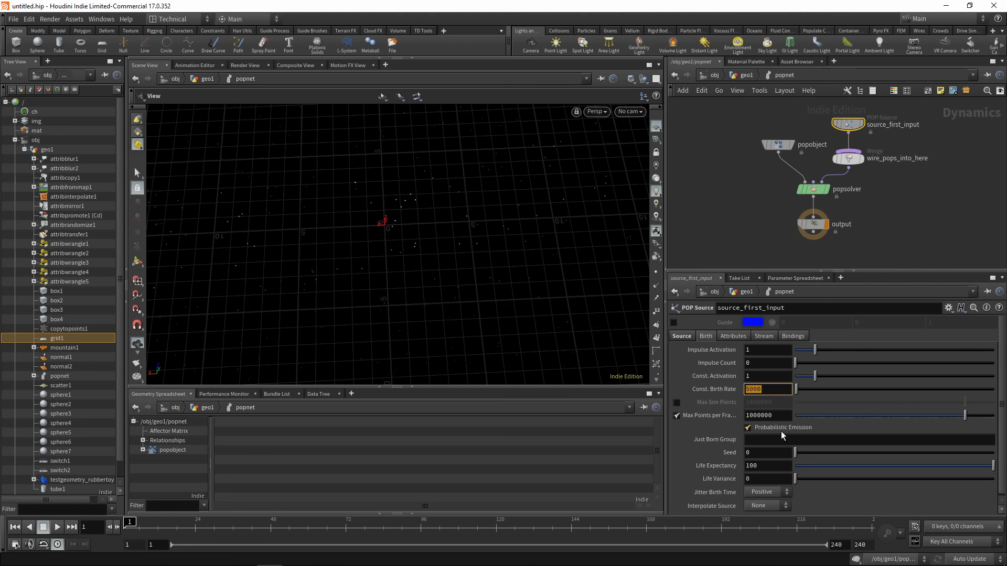
text(250000)
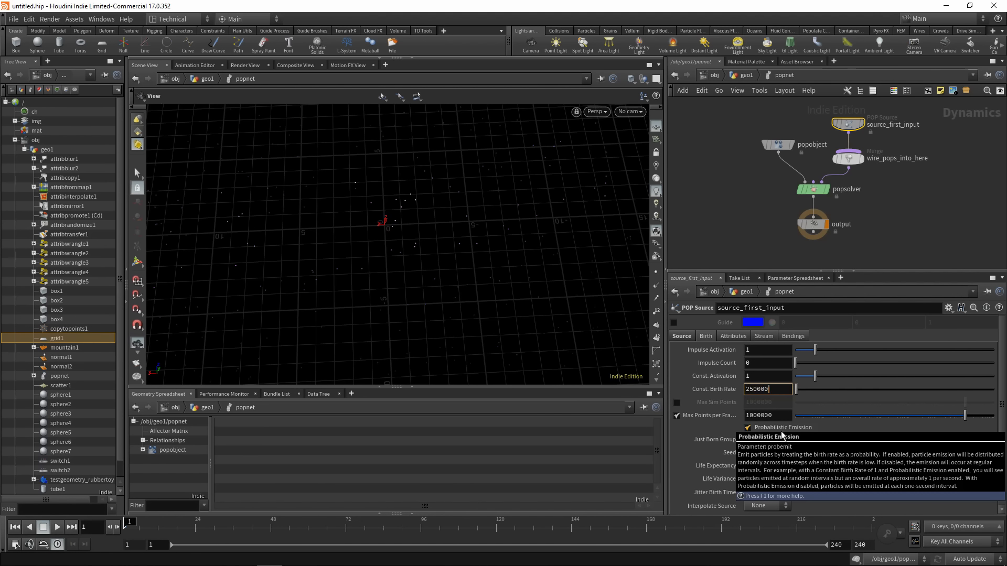
key(Return)
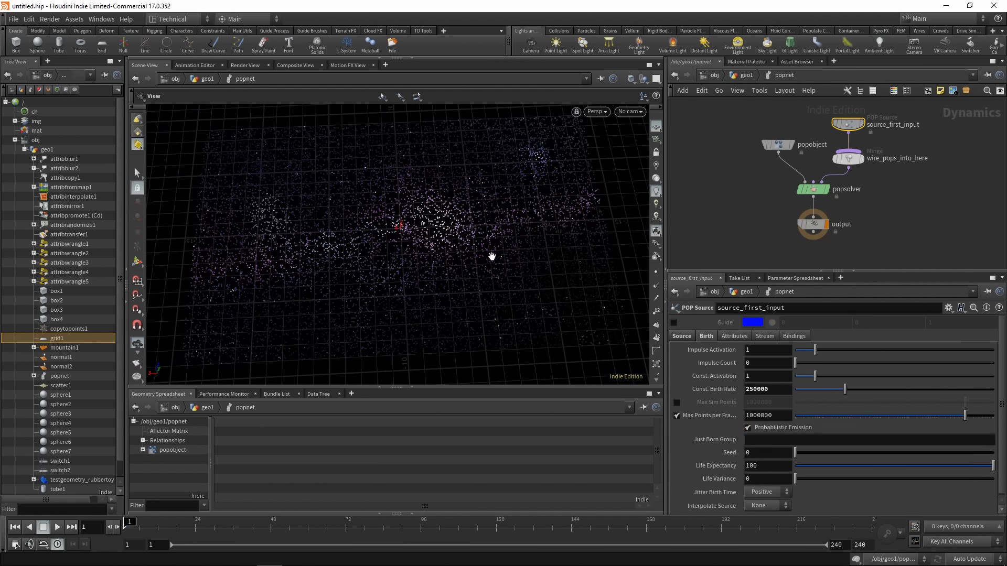
double_click(773, 464)
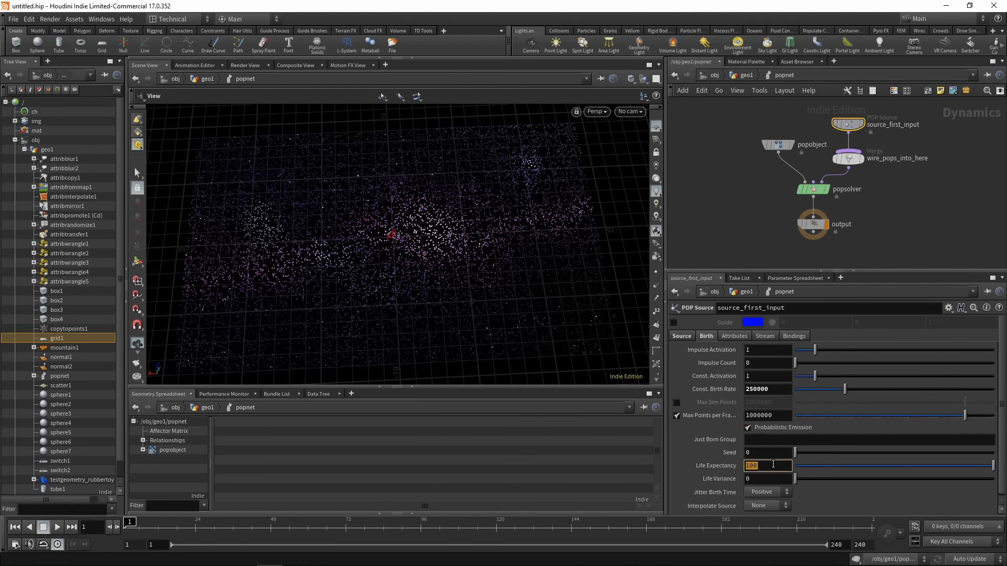
text(0.1)
key(Return)
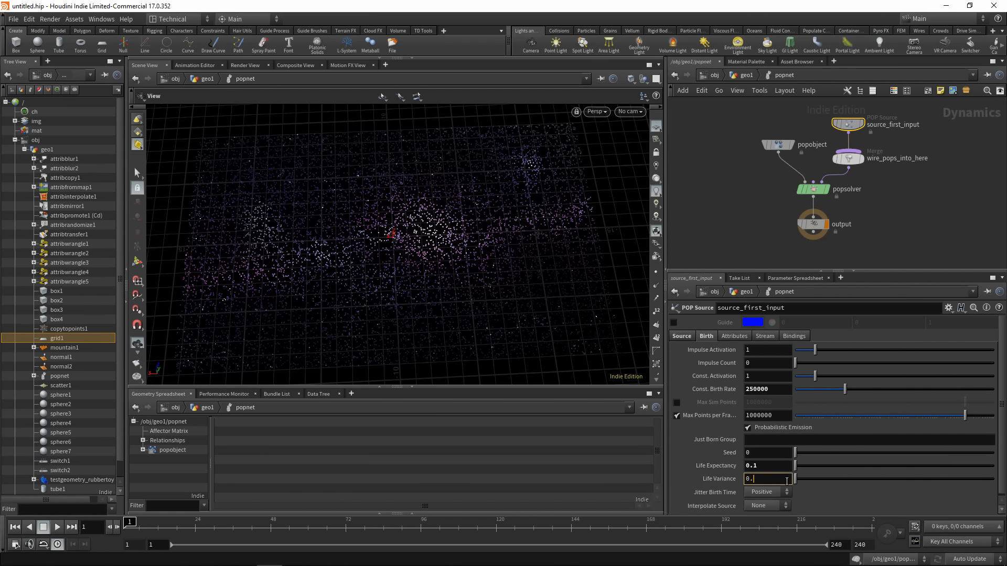
key(Return)
Insert a POP Wind node between source_first_input and the wire_pops_into_here merge
middle_drag(863, 203, 820, 246)
key(Tab)
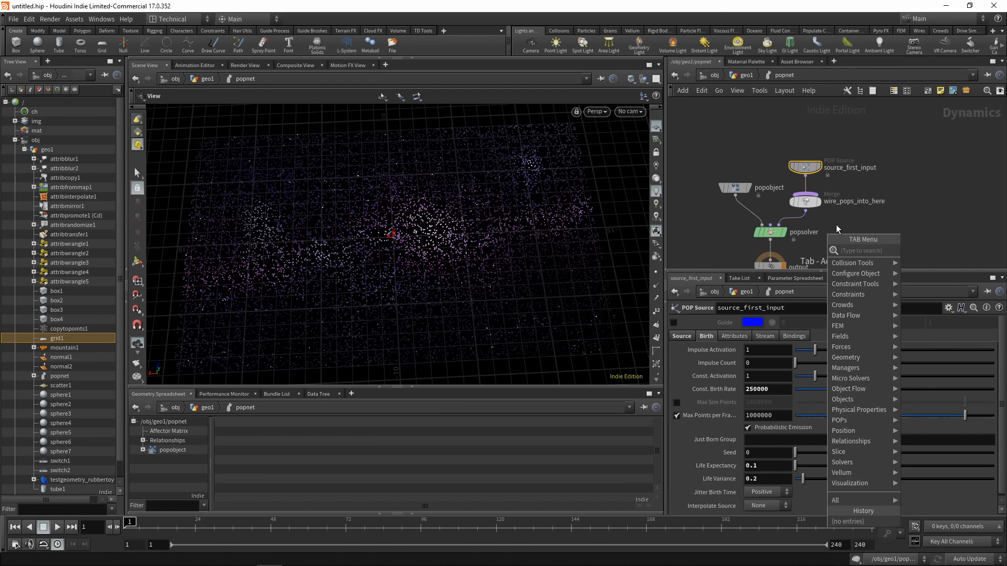
text(win)
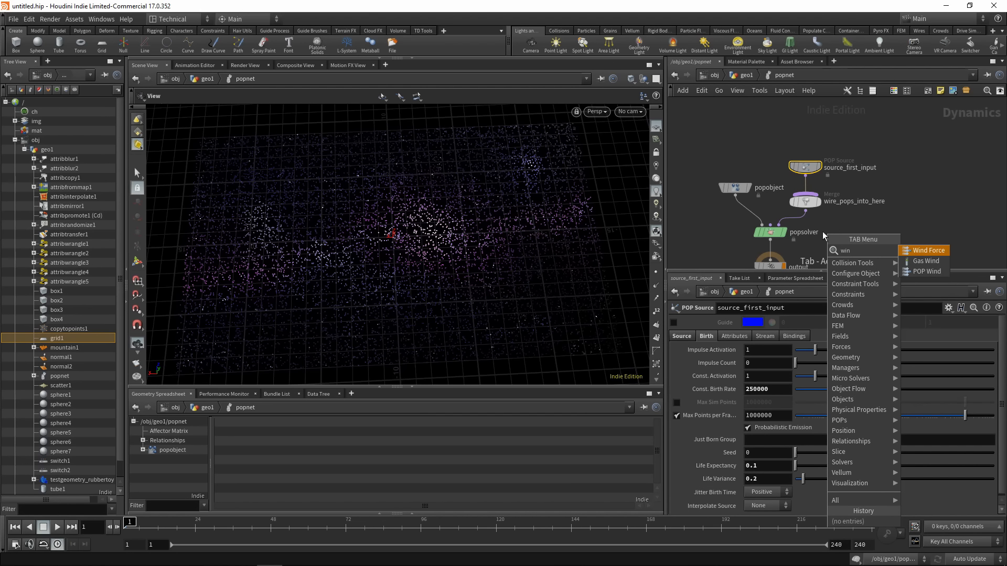
click(919, 271)
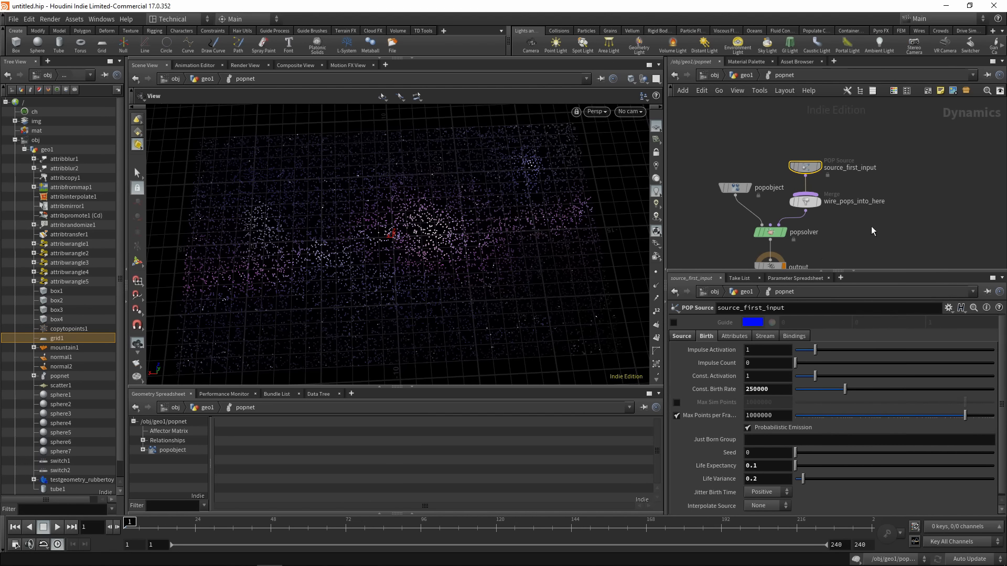
click(806, 198)
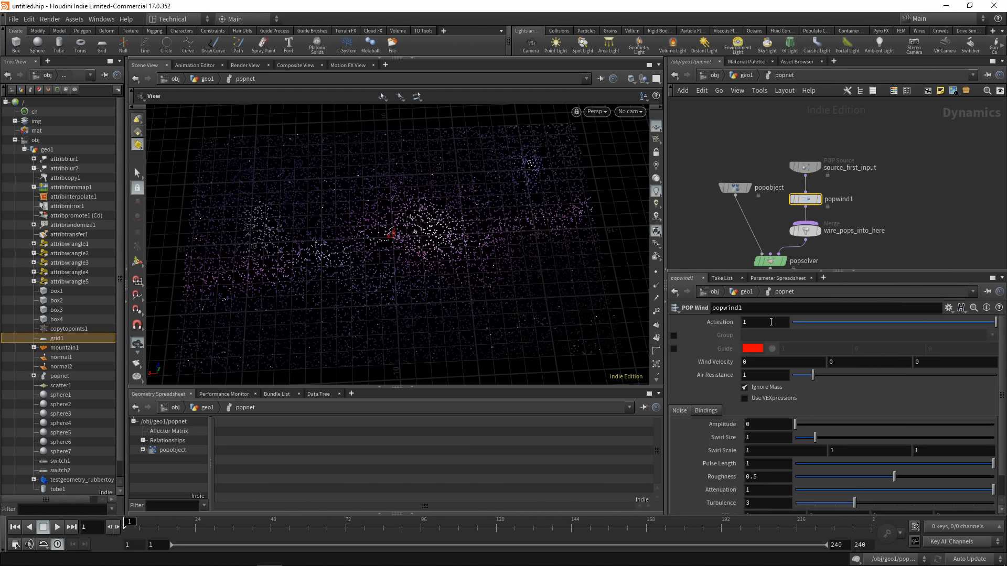
Set popwind1's noise amplitude to 1 and play the particle simulation, stopping it after a short preview
click(787, 426)
click(57, 527)
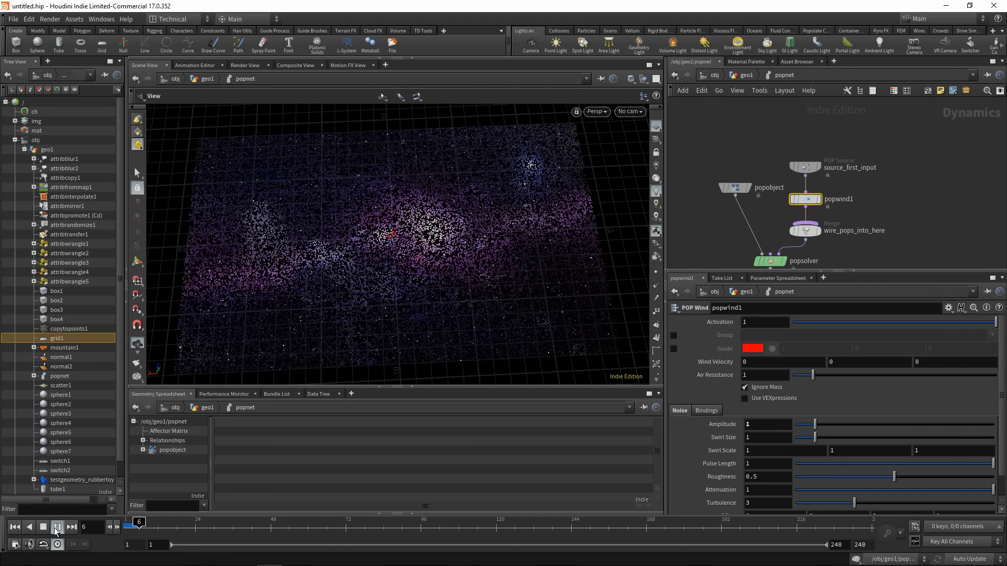
scroll(391, 245, up, 4)
drag(389, 243, 371, 248)
click(45, 530)
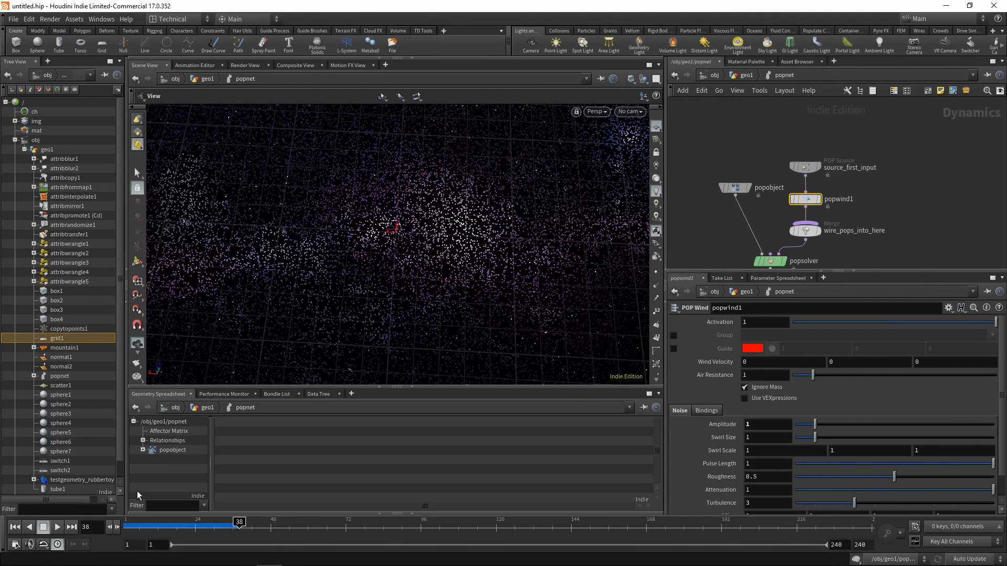
Set source_first_input's constant birth rate to 500000, its life expectancy to 0.5 and its life variance to 0.4
click(802, 166)
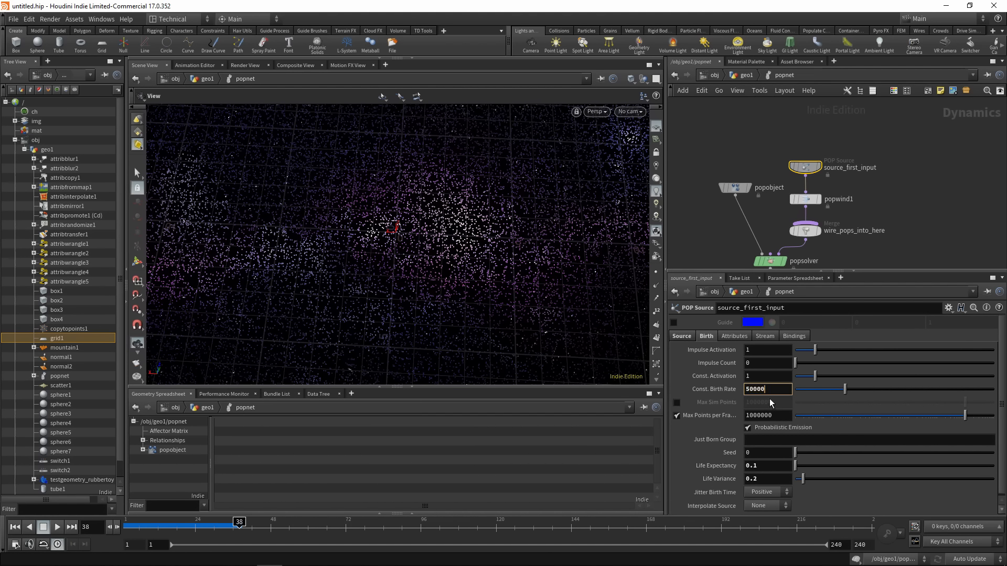
key(Return)
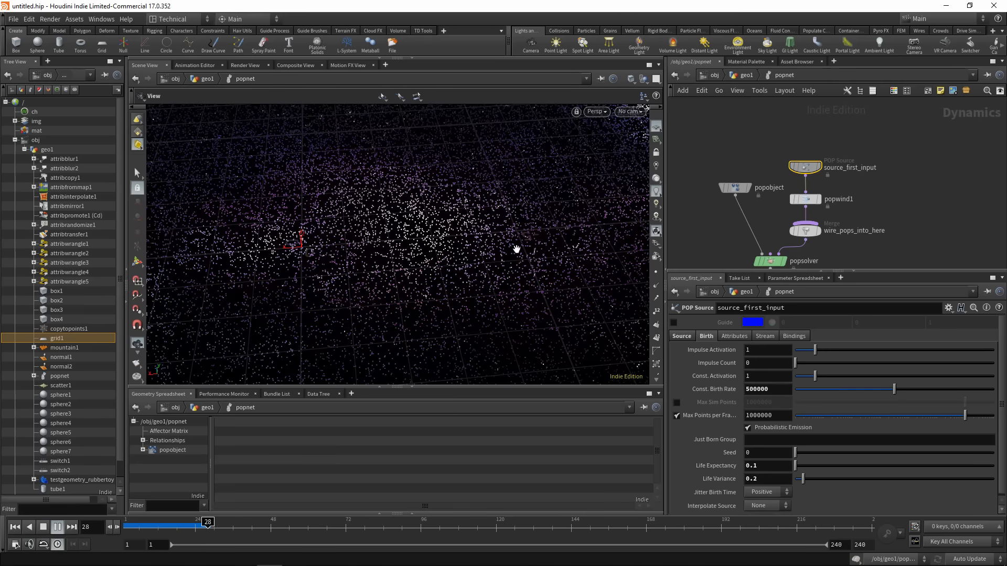
click(768, 466)
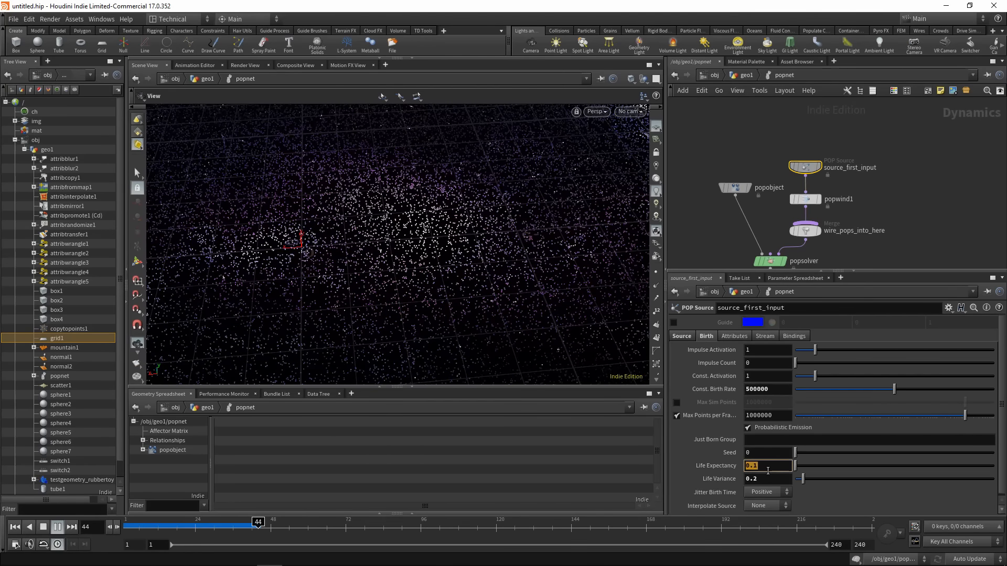
text(0.5)
key(Tab)
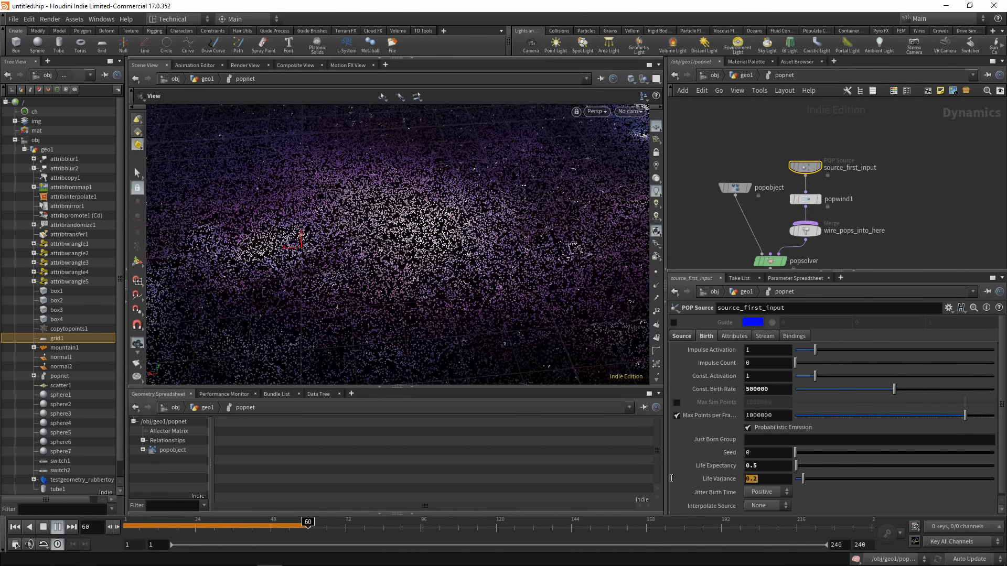
text(0.)
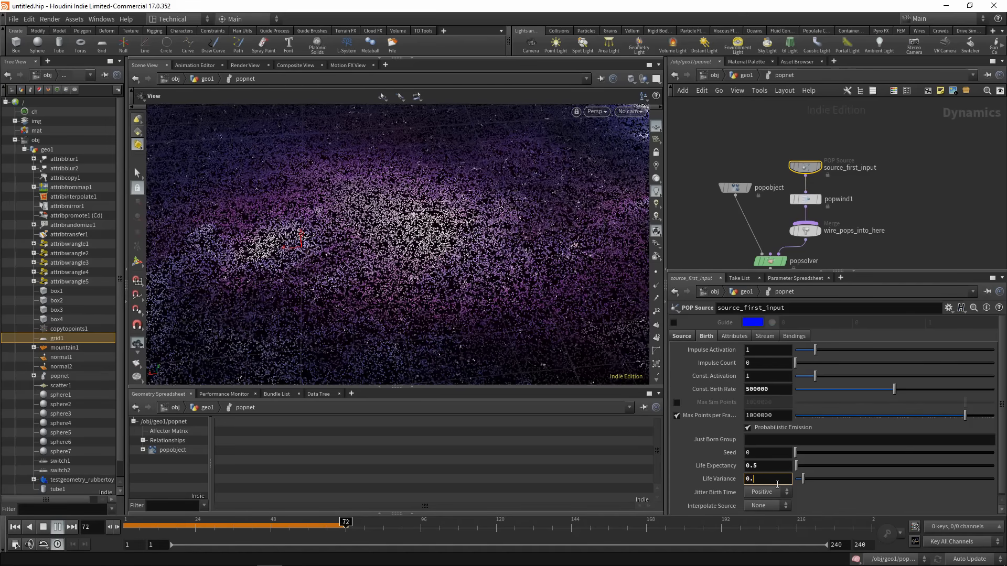
text(4)
key(Return)
Replay the particle simulation from the first frame, inspect the galaxy particles up close and from farther away, and stop playback
key(ctrl+Up)
drag(416, 267, 407, 260)
click(58, 527)
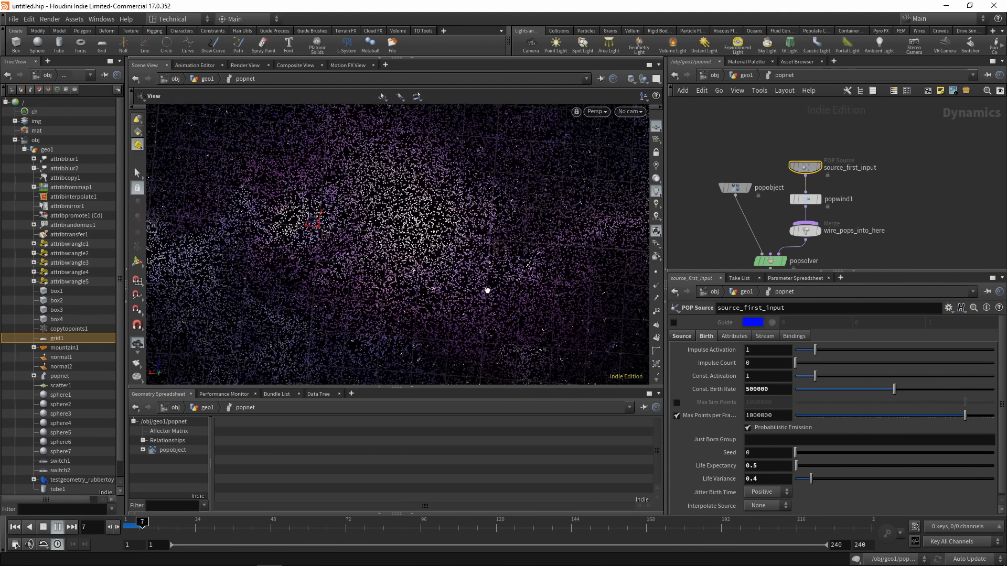
drag(487, 290, 489, 290)
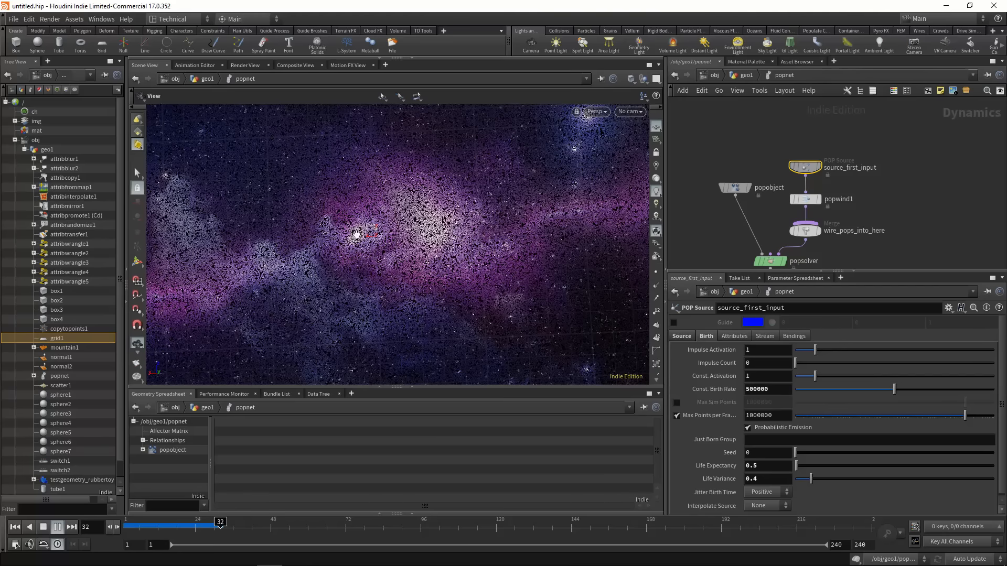
scroll(384, 287, up, 5)
middle_drag(384, 288, 432, 261)
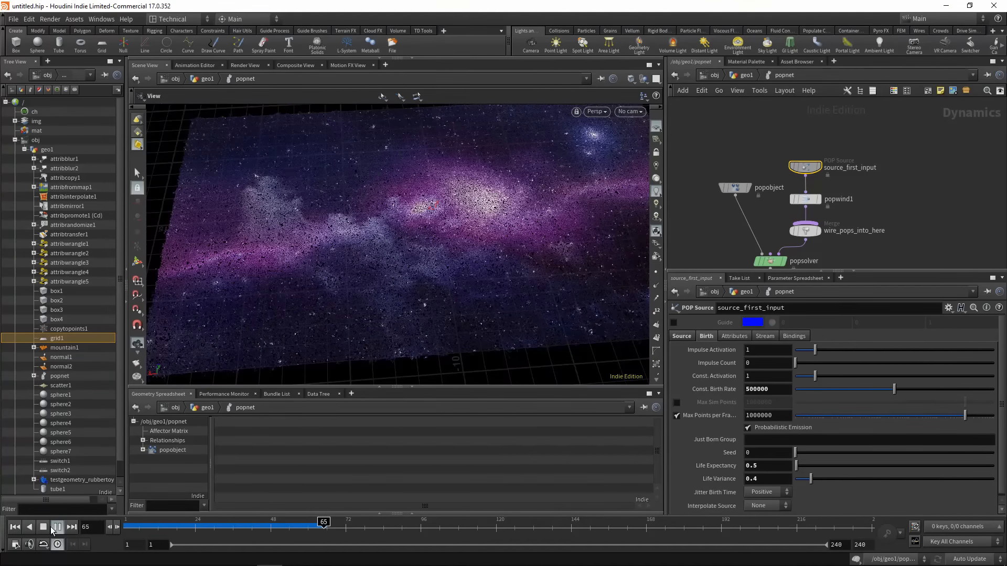
click(57, 527)
Return to the geo1 network and set grid1's size to 2.8 by 1.8
click(737, 77)
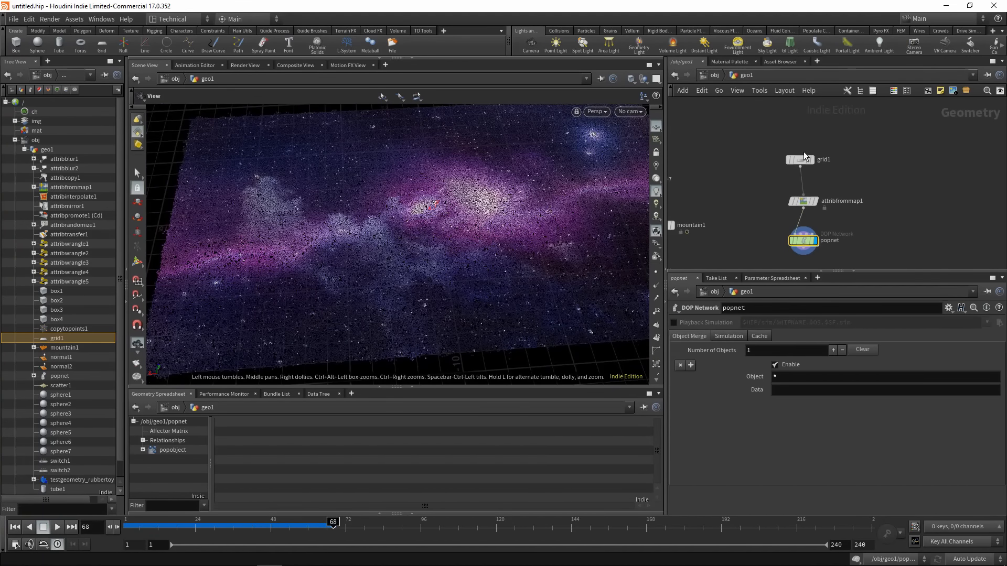
click(758, 363)
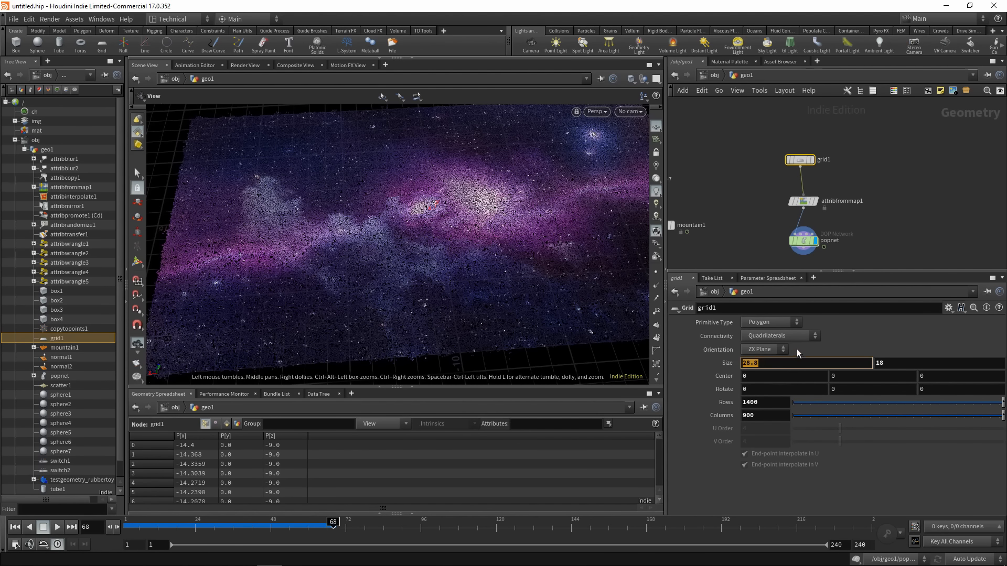
text(2.8)
key(Return)
click(875, 363)
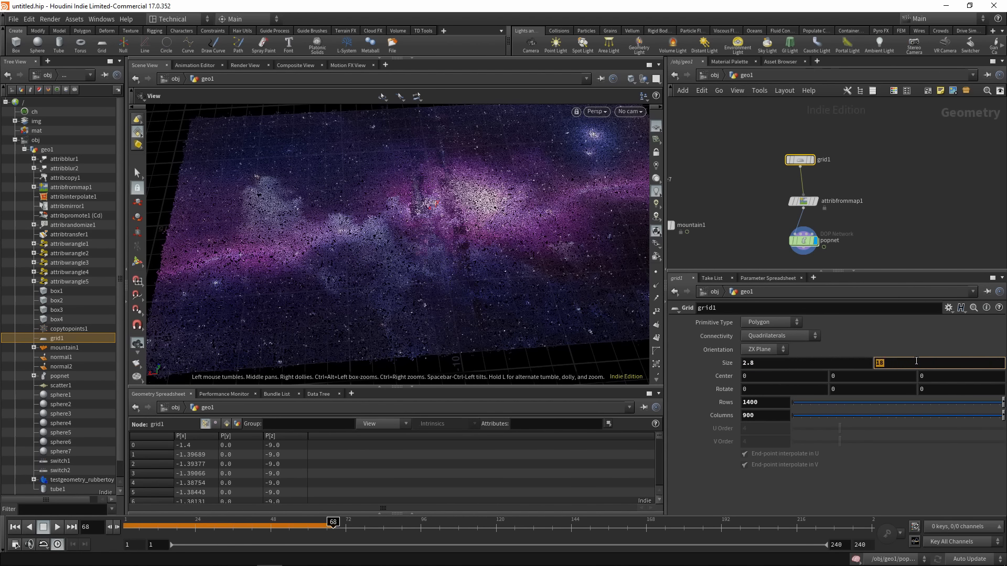
text(1.8)
key(Return)
Display attribfrommap1's output and examine the resized, galaxy-coloured grid up close
middle_drag(844, 200, 838, 197)
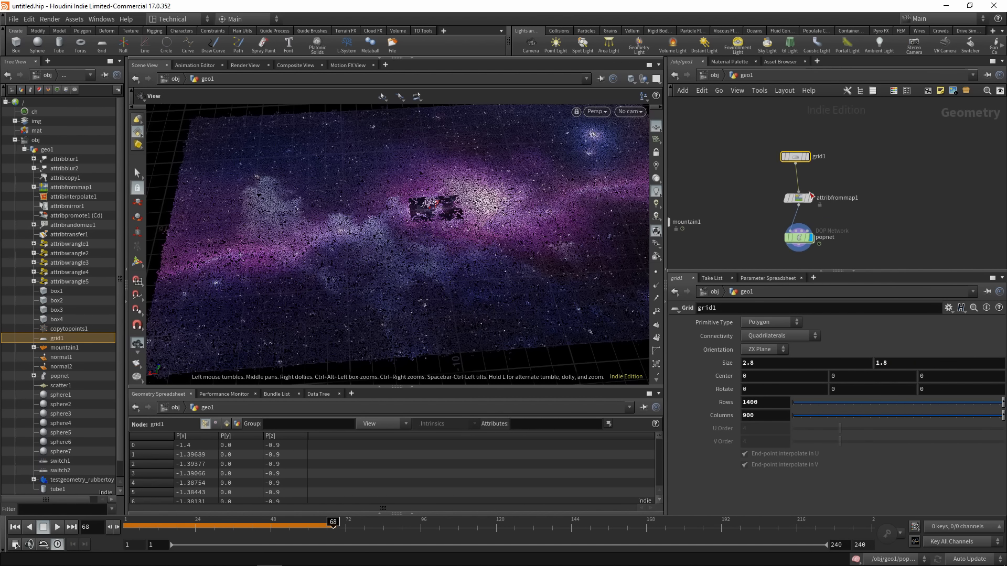
click(811, 197)
right_drag(443, 214, 470, 177)
scroll(469, 177, up, 4)
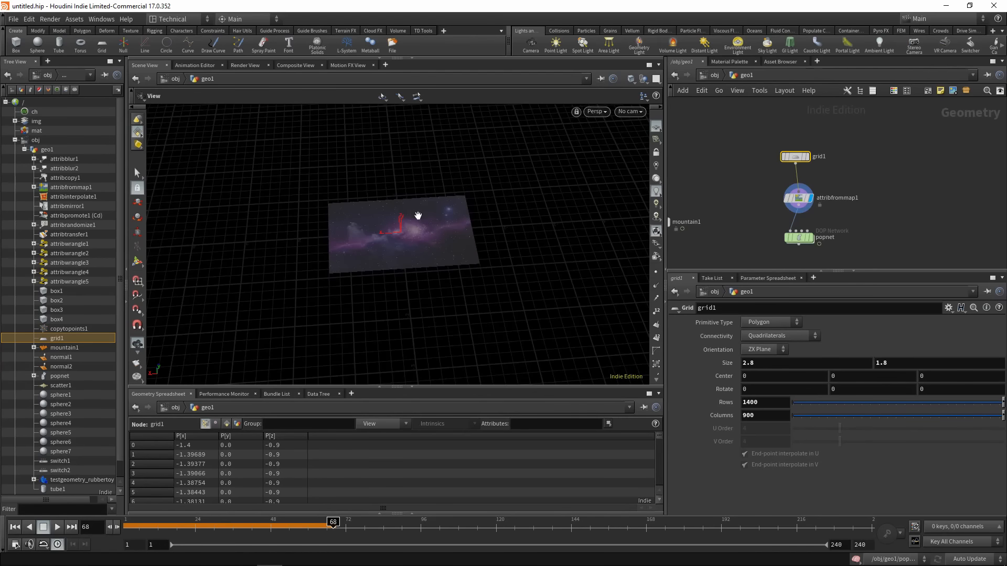
drag(418, 216, 418, 263)
scroll(418, 263, up, 6)
scroll(397, 238, down, 1)
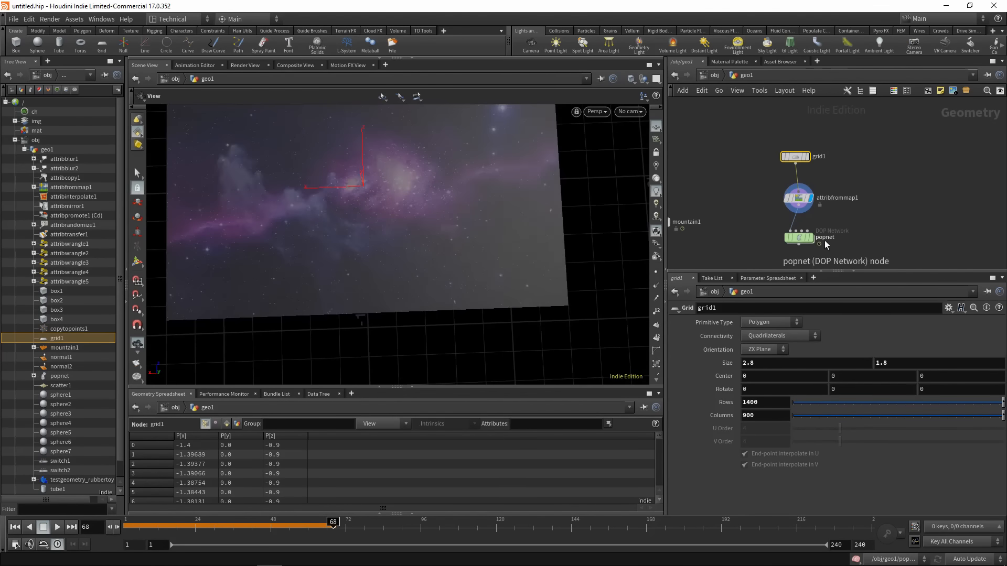
Display the popnet output again, rewind to frame 1 and play the particle simulation on the smaller grid
click(810, 237)
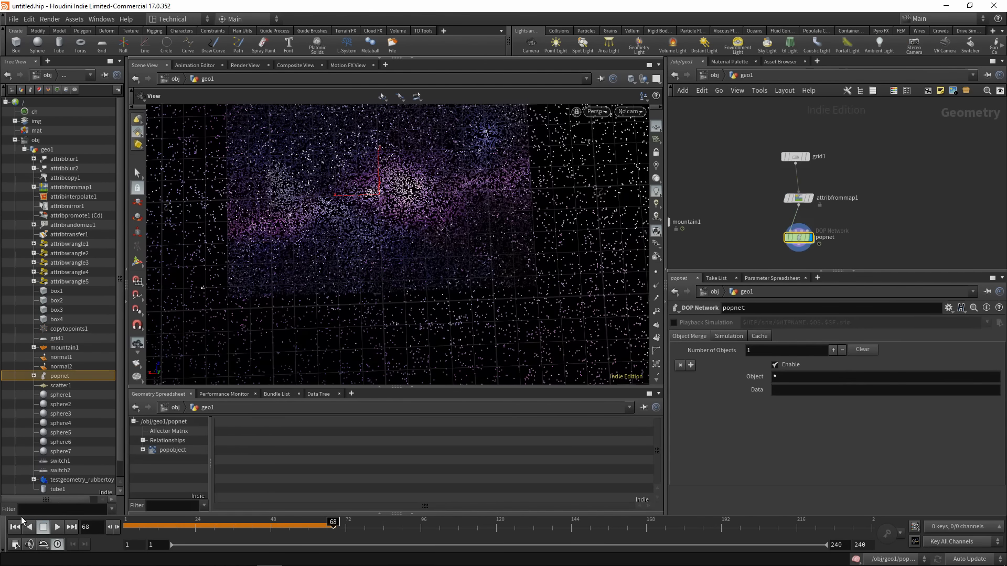
click(15, 527)
drag(288, 377, 430, 134)
click(58, 527)
mouse_move(482, 226)
mouse_down()
mouse_move(466, 259)
mouse_move(469, 288)
mouse_move(487, 237)
mouse_up()
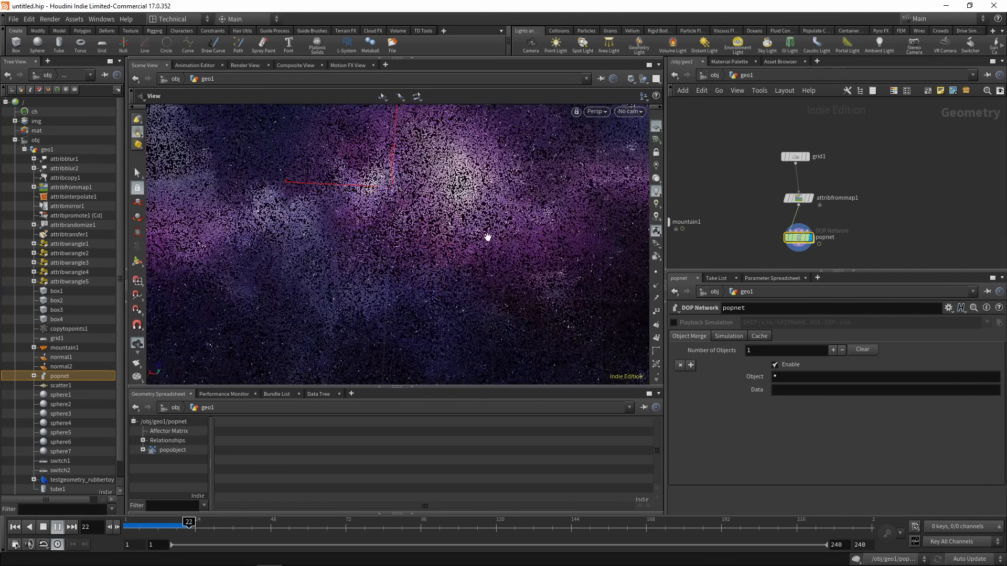
scroll(486, 237, down, 5)
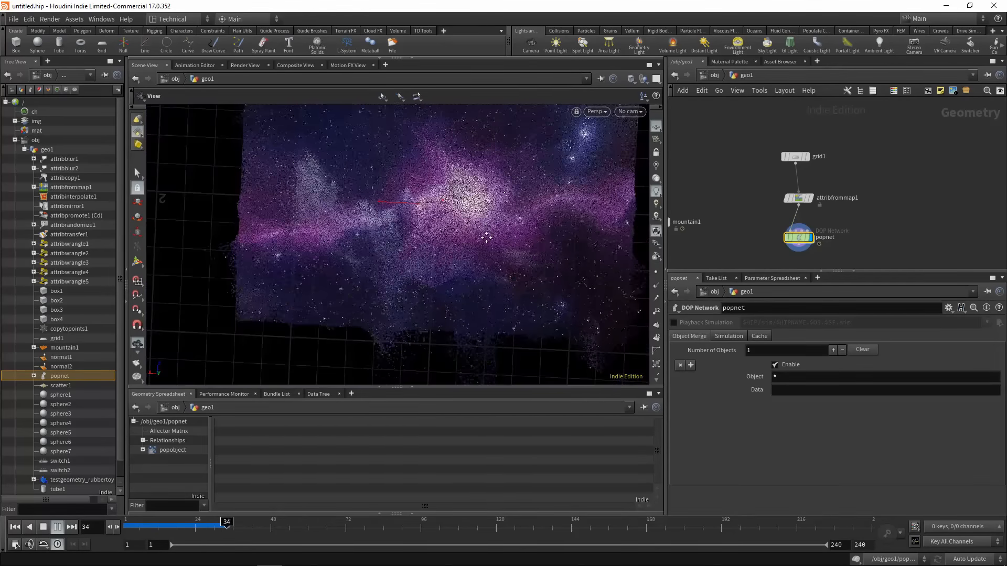
Replay the particle simulation from the first frame and scrub the timeline to review the particle motion
drag(487, 237, 406, 270)
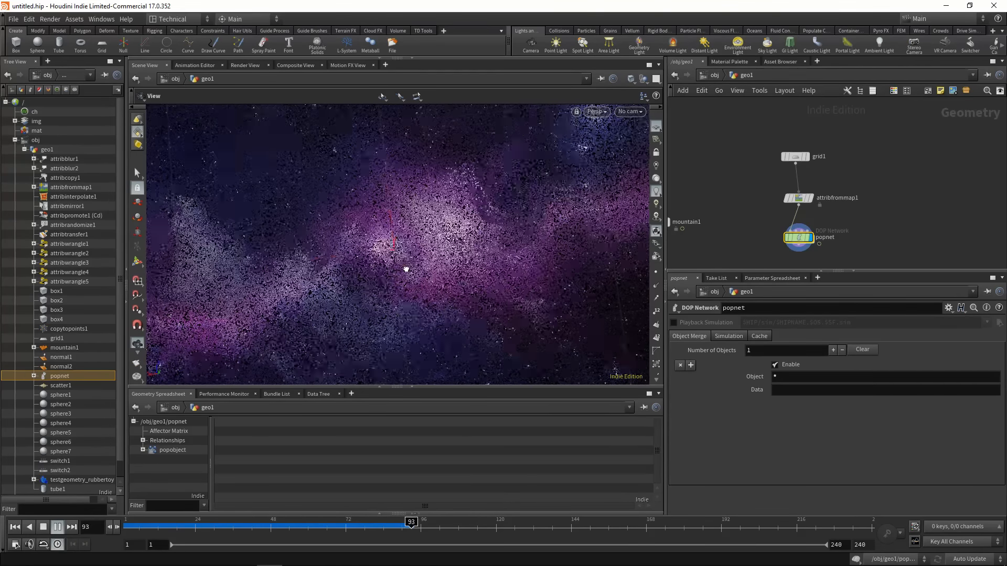
click(14, 527)
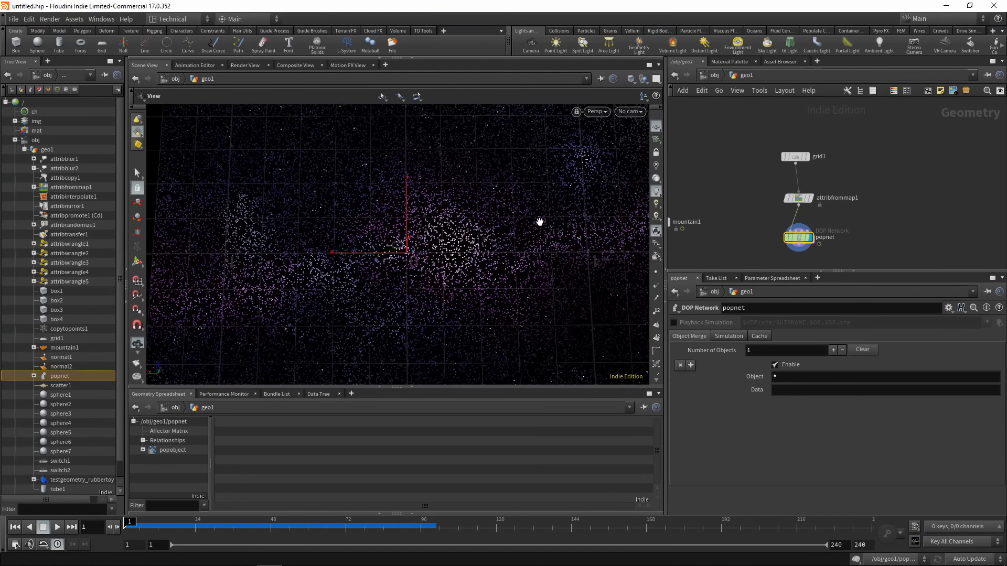
click(57, 527)
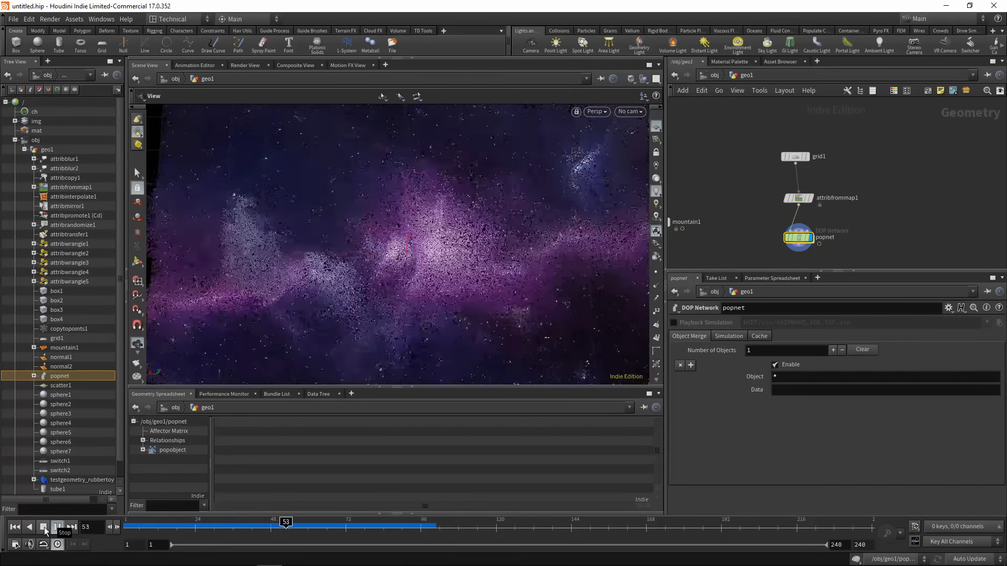
click(44, 527)
drag(313, 528, 238, 527)
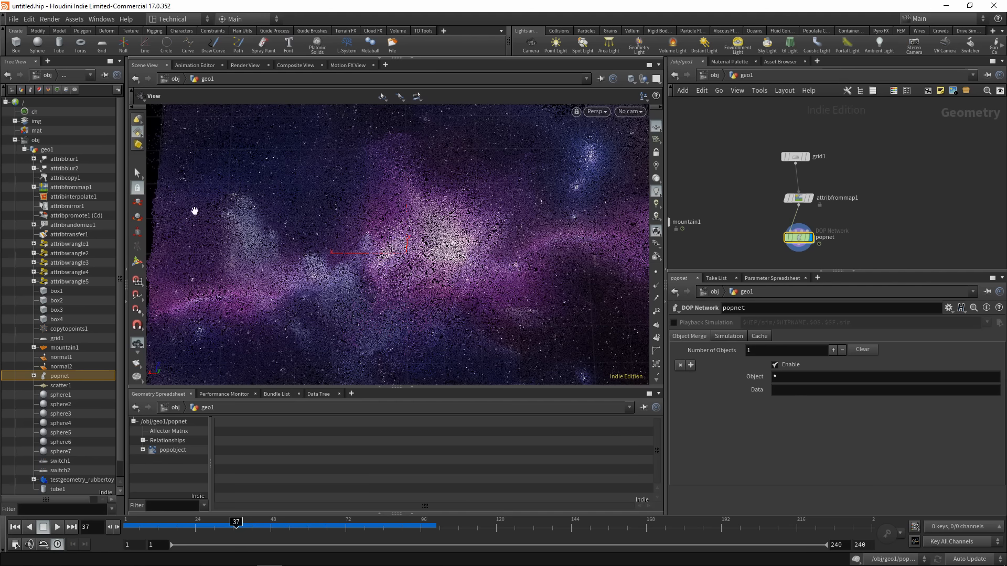
drag(236, 527, 413, 541)
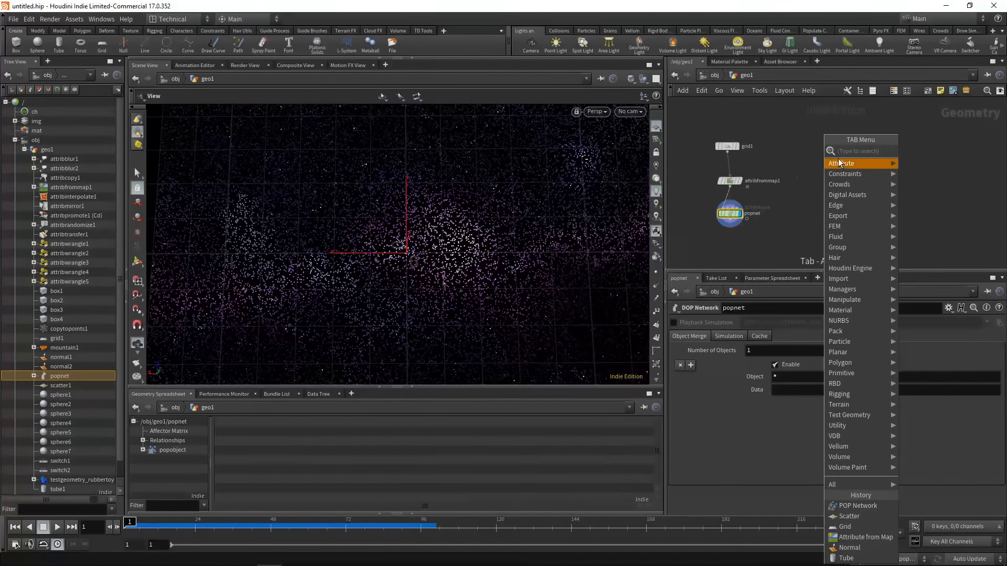
Add a Measure node to the geometry network and view its available measurement types
mouse_move(839, 163)
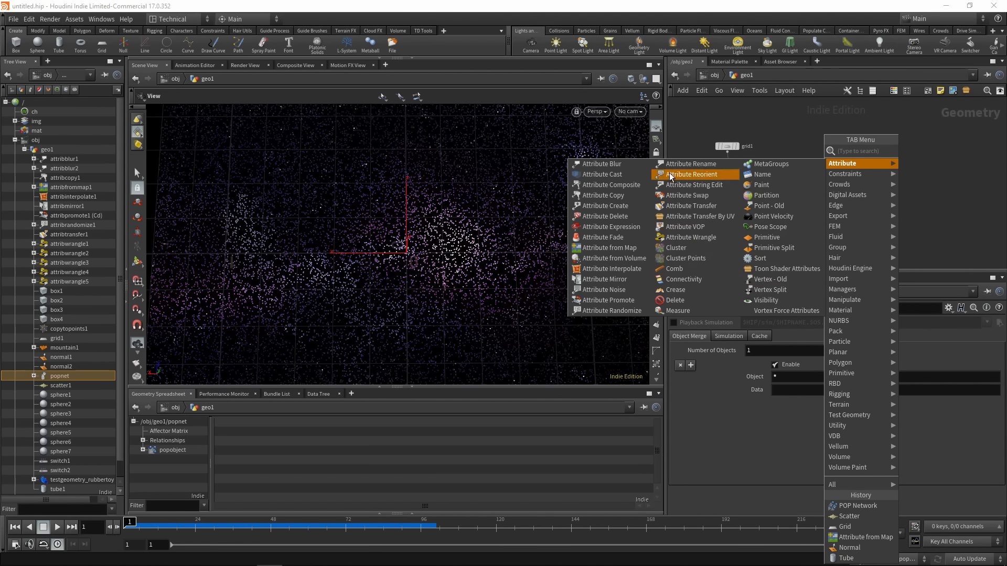
click(685, 312)
click(818, 188)
scroll(824, 208, up, 3)
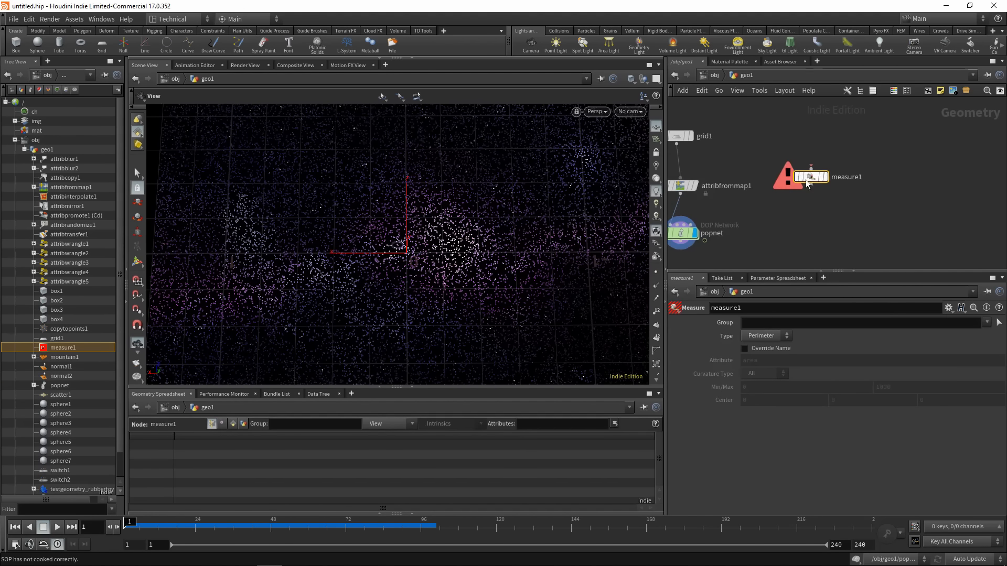
click(763, 339)
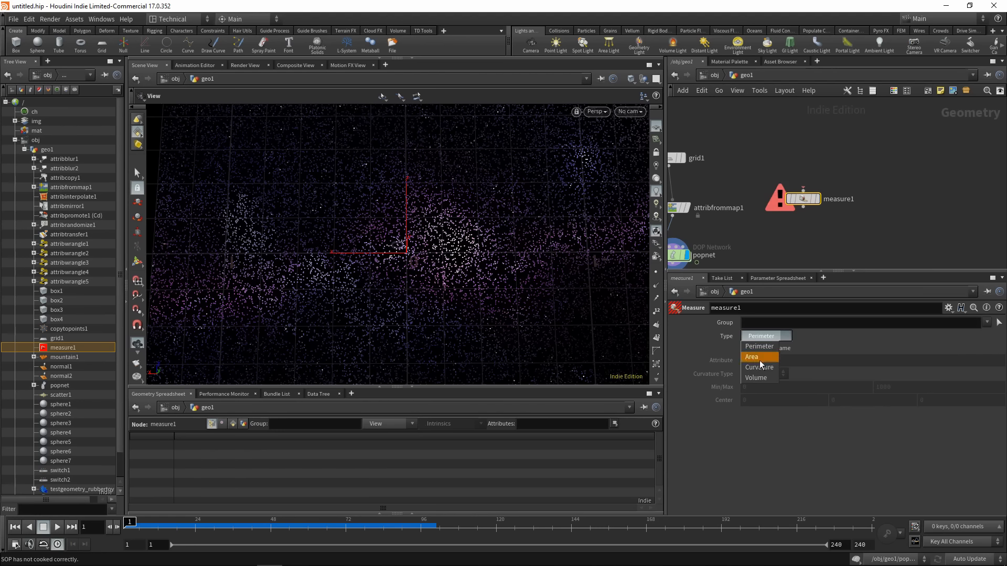
click(760, 358)
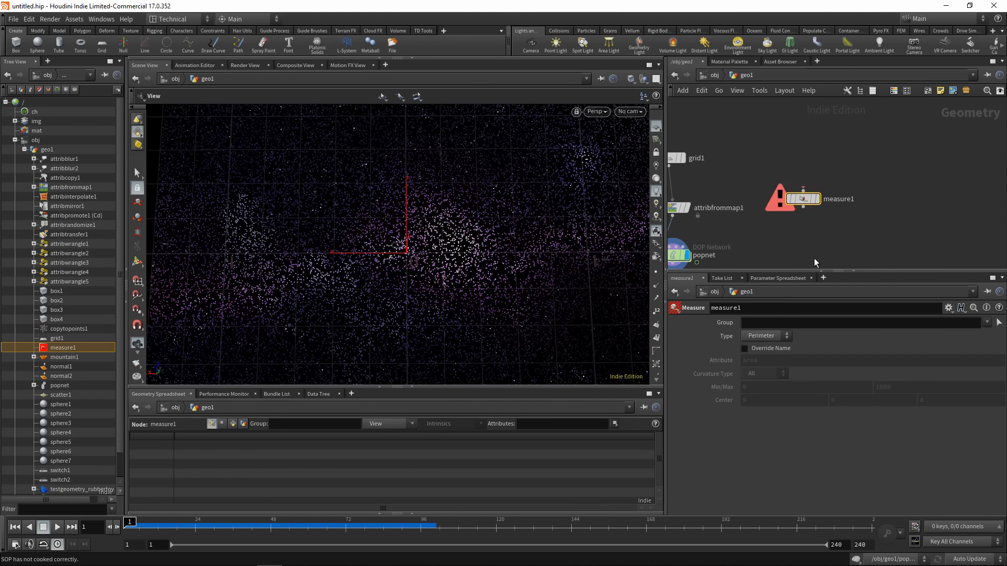
Add a Sphere node above the Measure node and set its primitive type to Polygon Mesh
middle_drag(831, 181, 835, 193)
key(Tab)
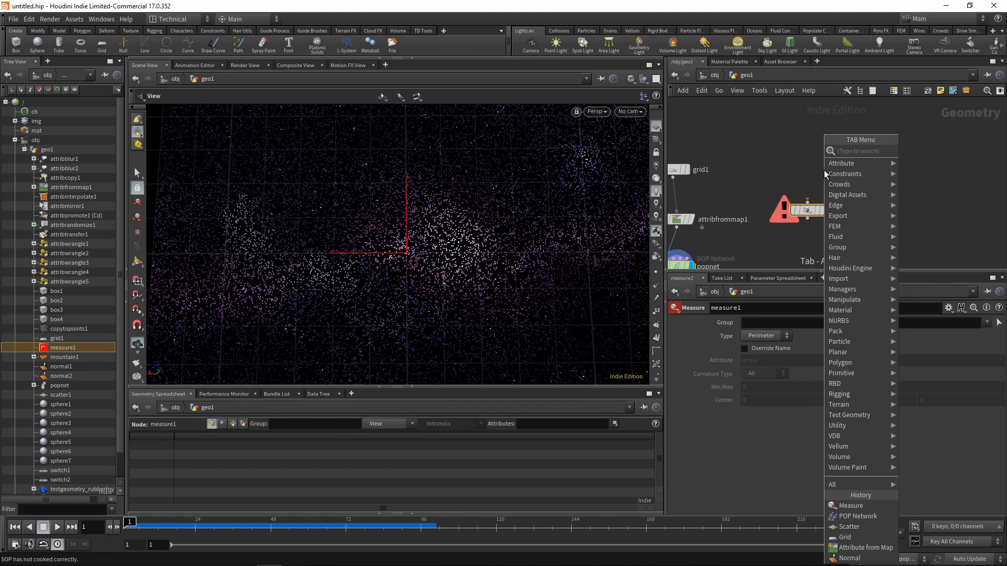
text(sphere)
key(Return)
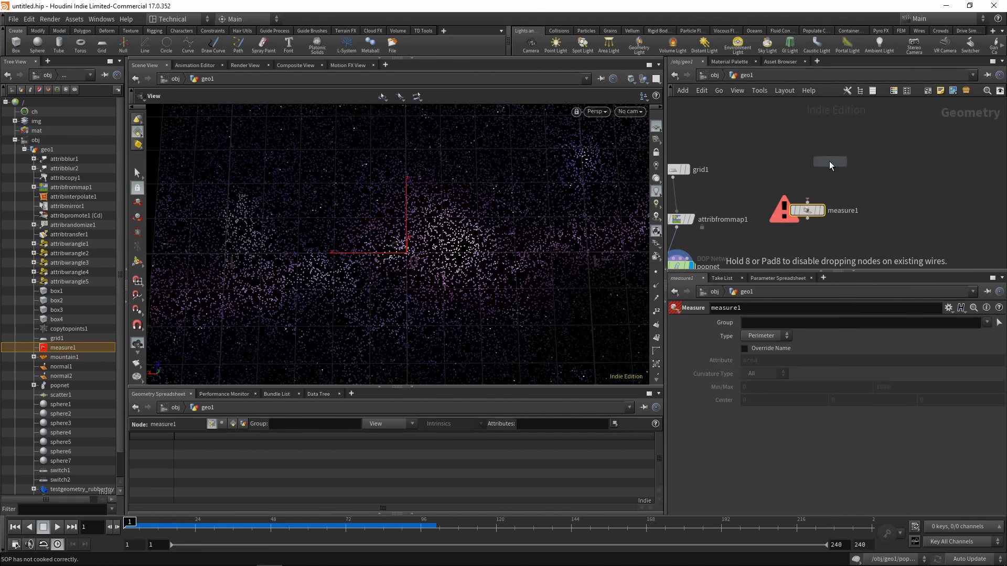
click(807, 153)
click(773, 326)
click(764, 336)
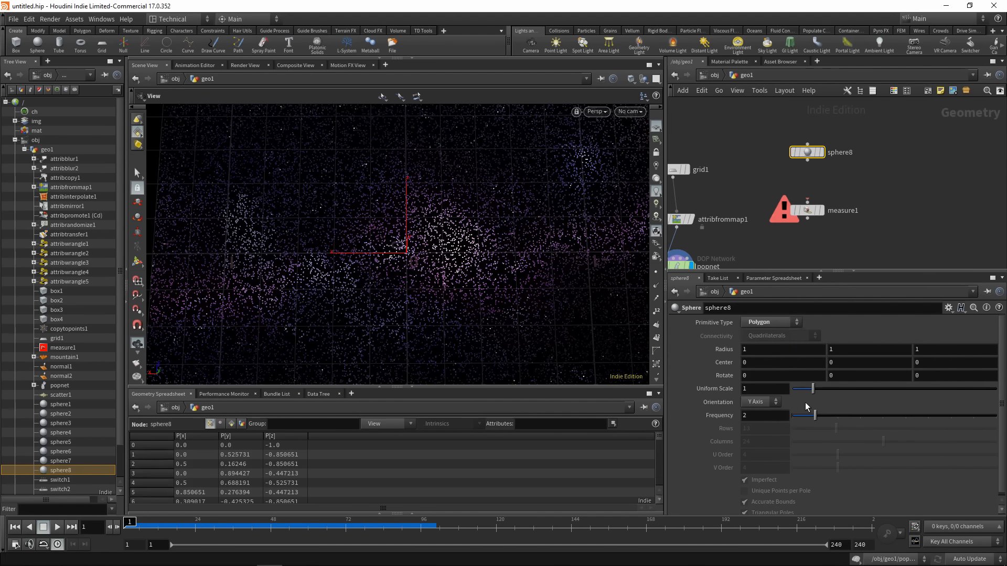
click(770, 324)
click(771, 358)
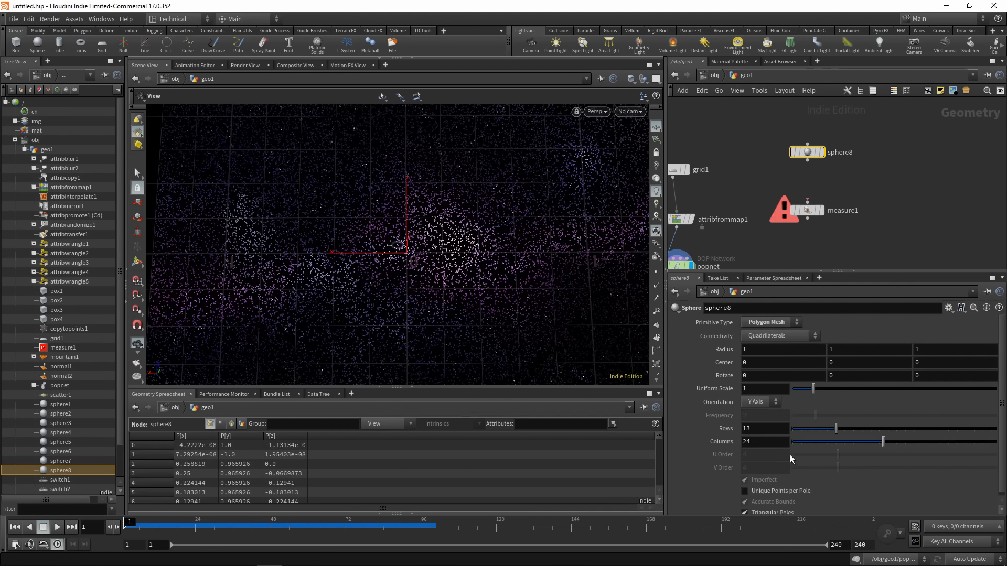
Connect the sphere into the Measure node and display the measured result in the viewport
click(807, 160)
click(807, 203)
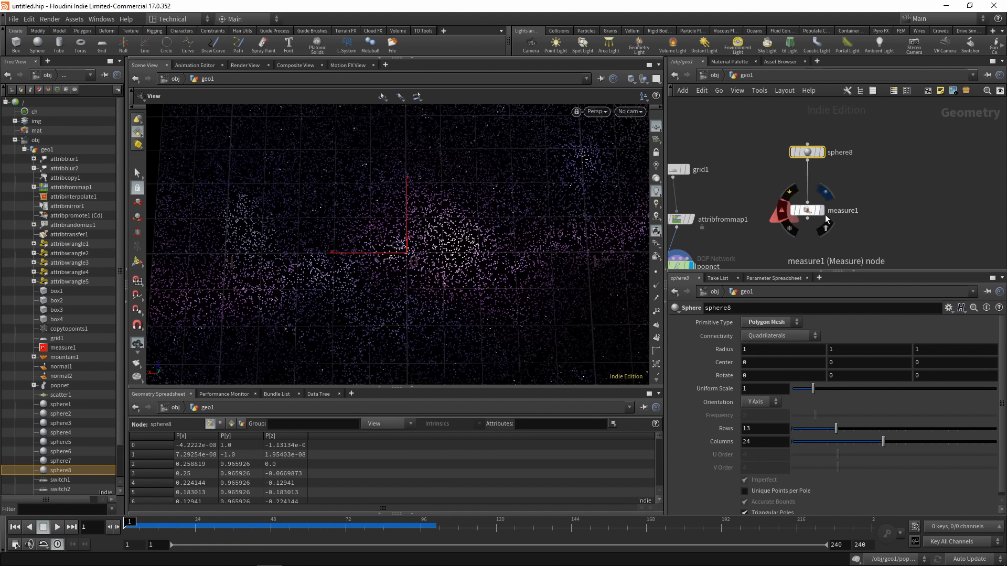
click(821, 212)
scroll(466, 271, down, 4)
drag(451, 270, 486, 197)
click(806, 212)
middle_drag(866, 248, 851, 225)
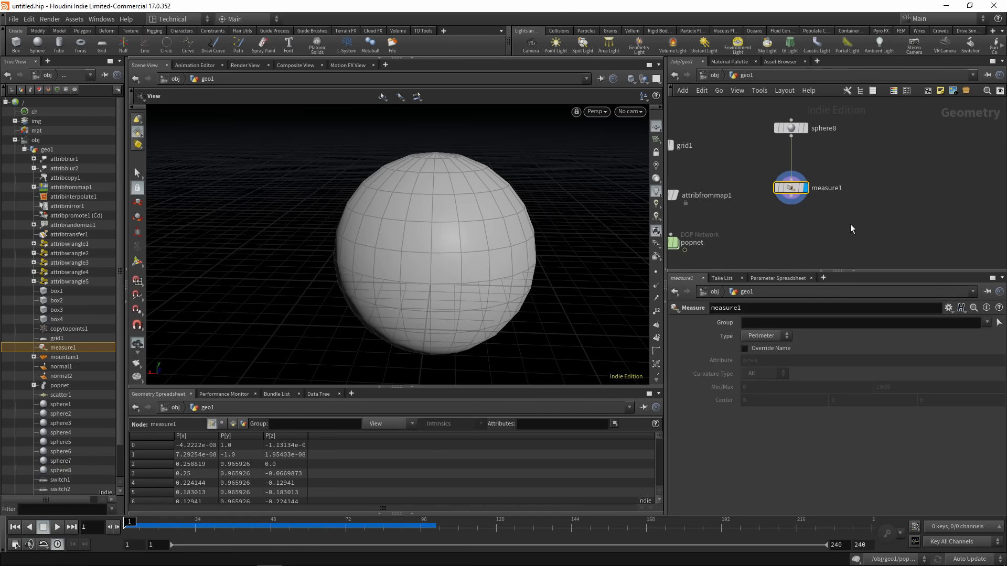
Override the Measure node's output name, setting the attribute to test
right_click(807, 237)
click(759, 353)
click(759, 352)
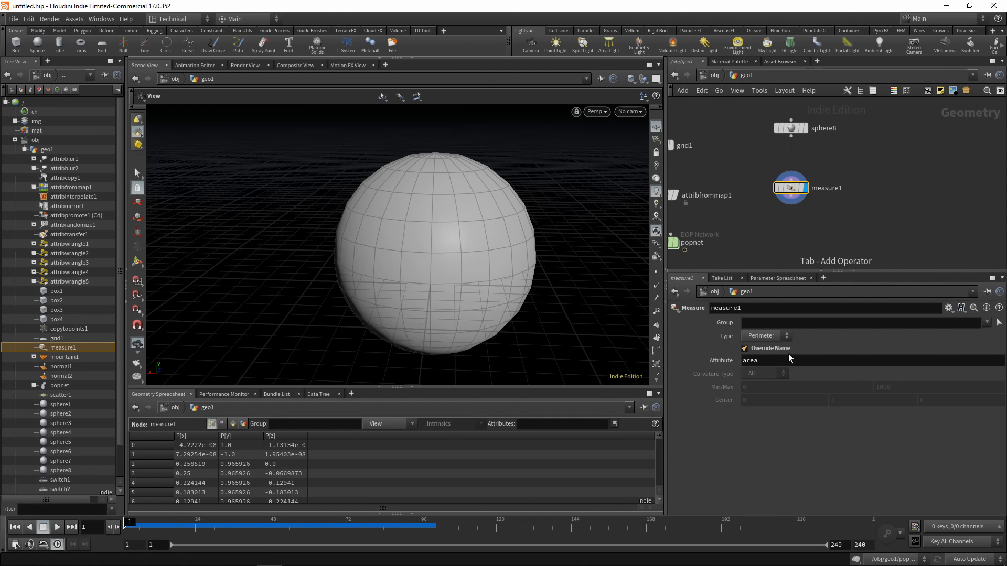
click(845, 364)
text(test)
key(Return)
Show the primitive attributes in the geometry spreadsheet and sort them by the test column
click(234, 424)
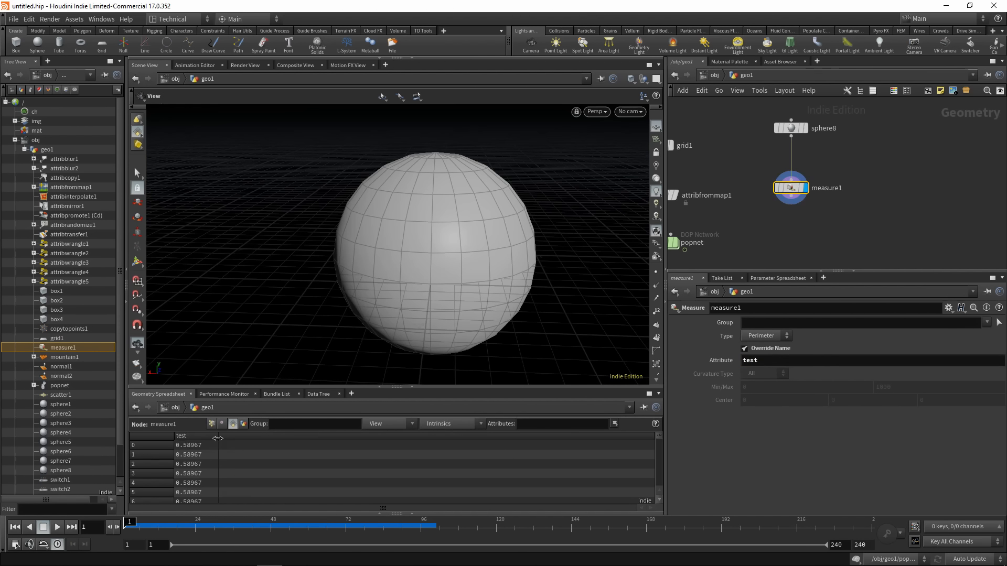
click(196, 436)
click(191, 437)
Add a Delete node below the Measure node, connect it to the measured sphere and display it
key(Tab)
text(de)
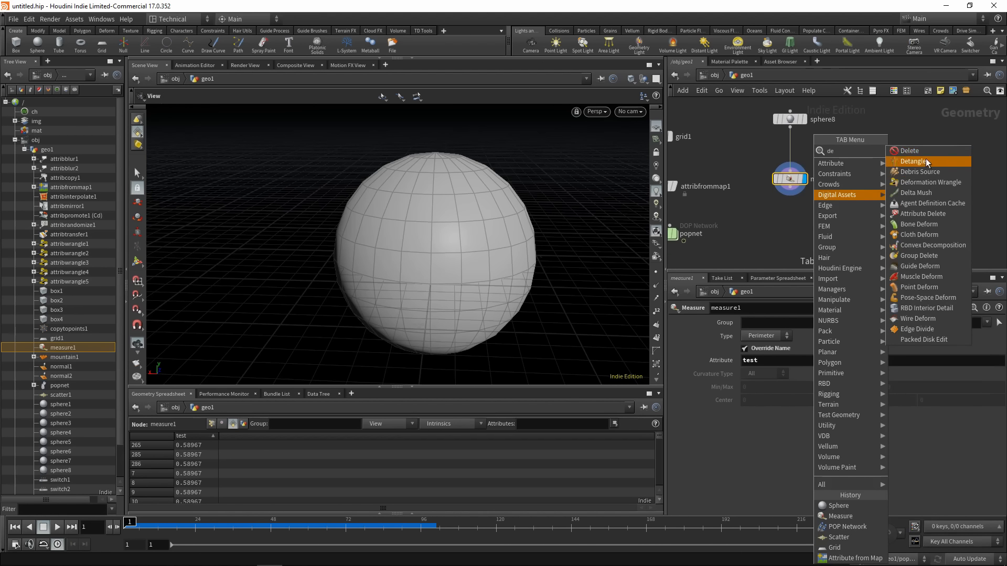
click(924, 154)
click(788, 223)
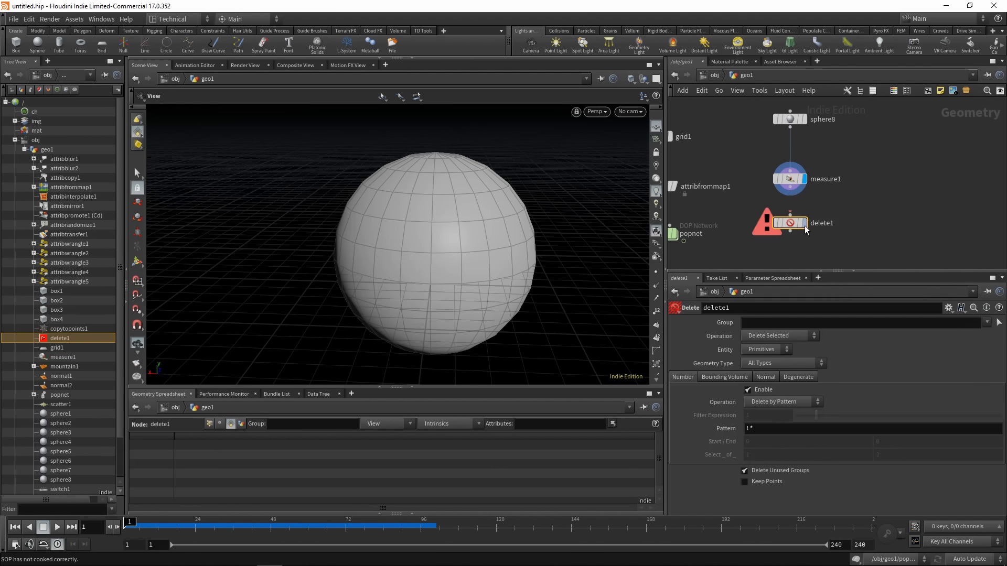
click(790, 185)
click(789, 222)
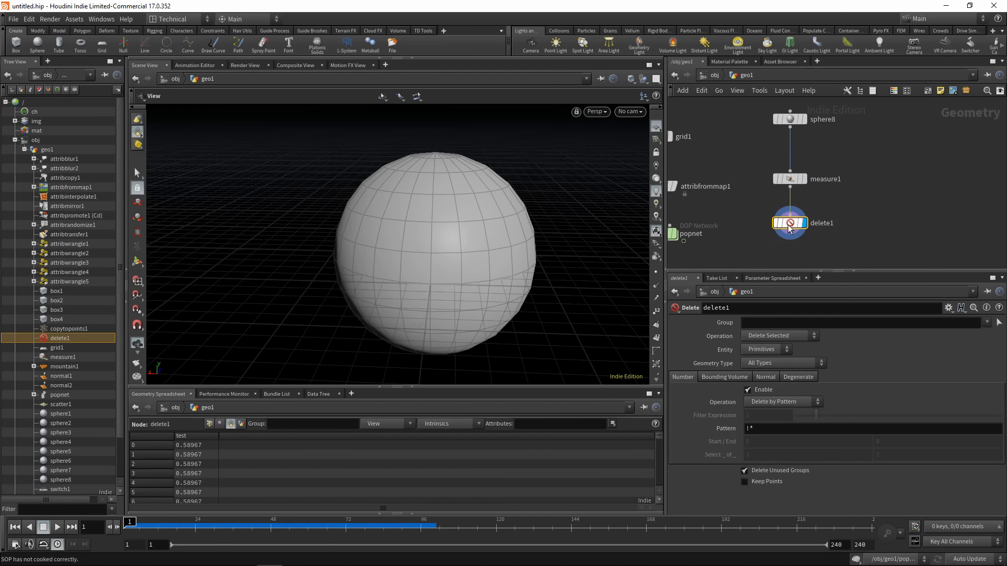
click(772, 403)
click(779, 434)
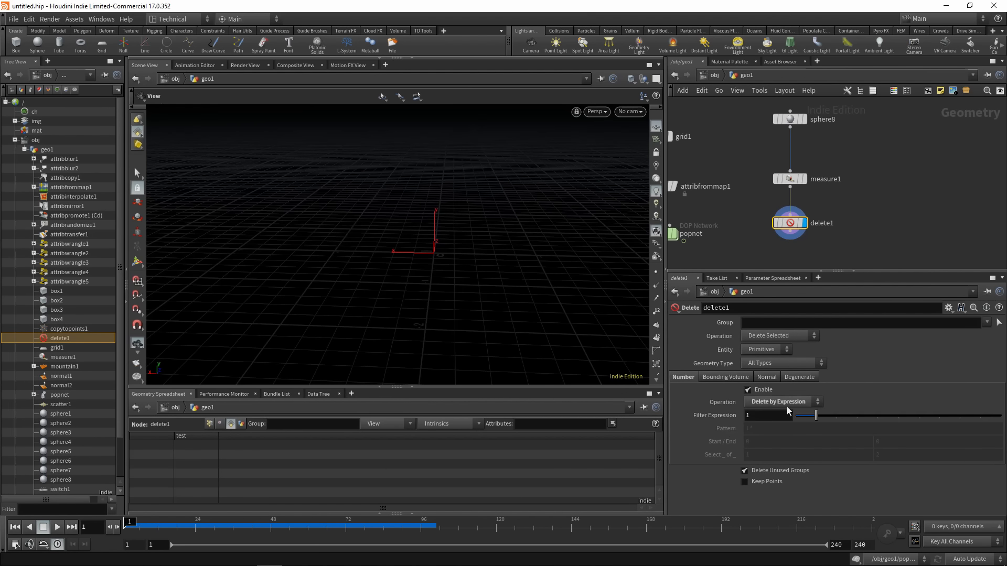
click(767, 417)
text(@test)
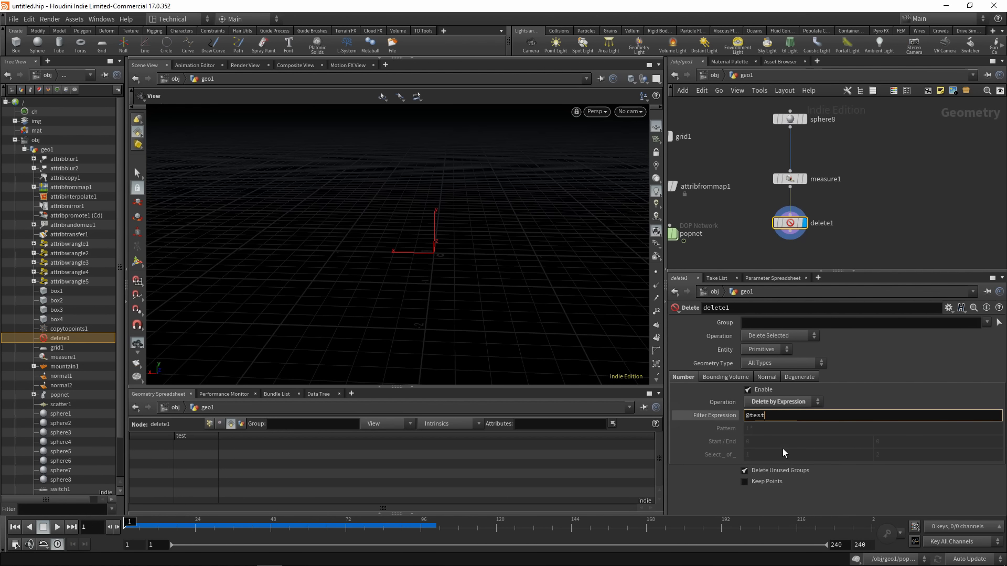
text(>1;)
key(Return)
key(BackSpace)
key(Return)
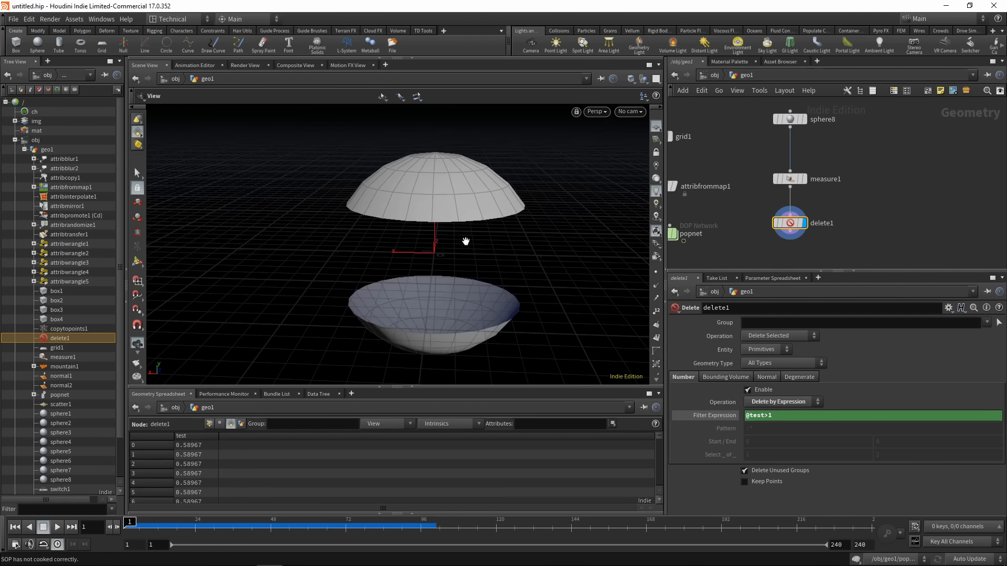
drag(466, 241, 554, 269)
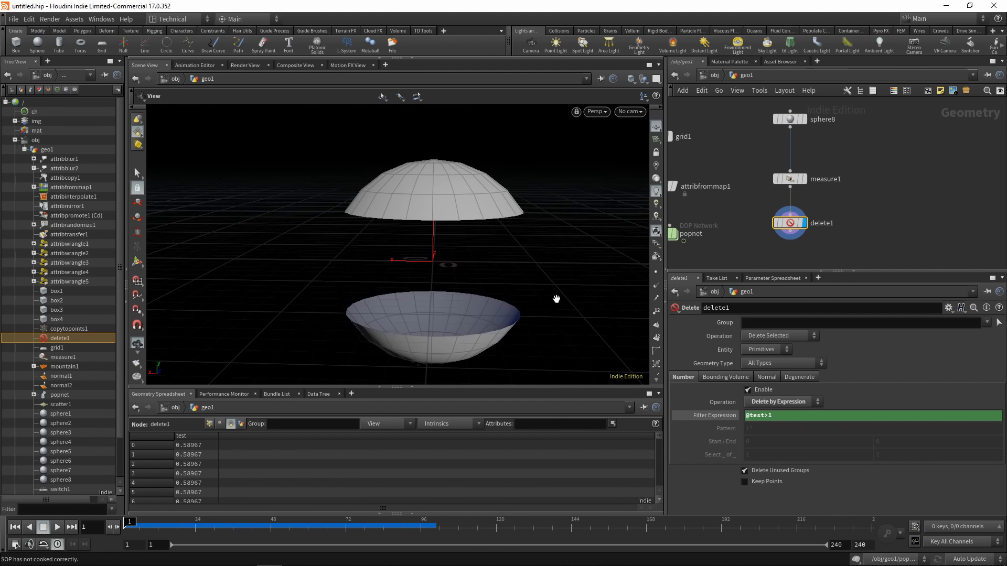
click(195, 435)
key(BackSpace)
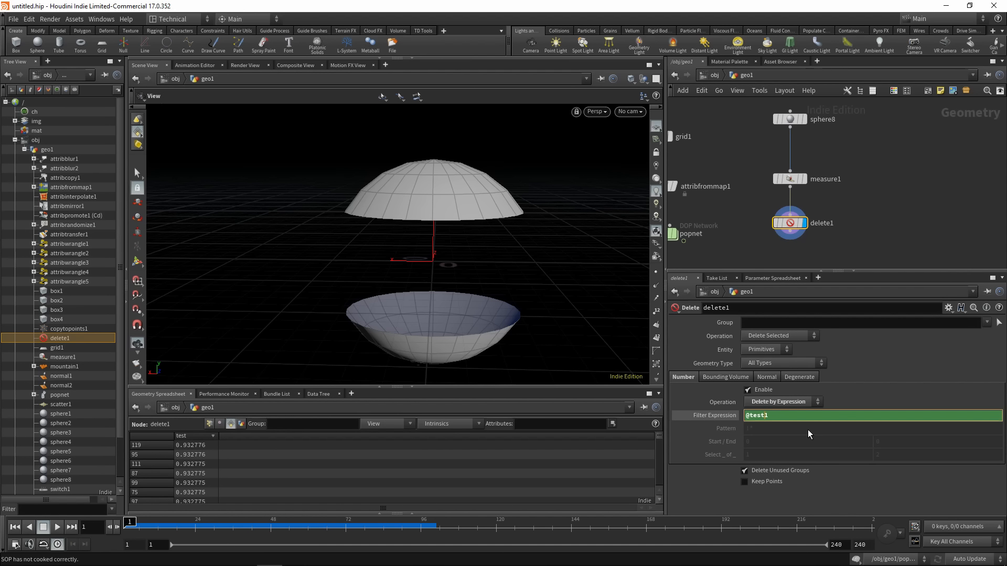
text(<1)
key(Return)
drag(405, 308, 413, 321)
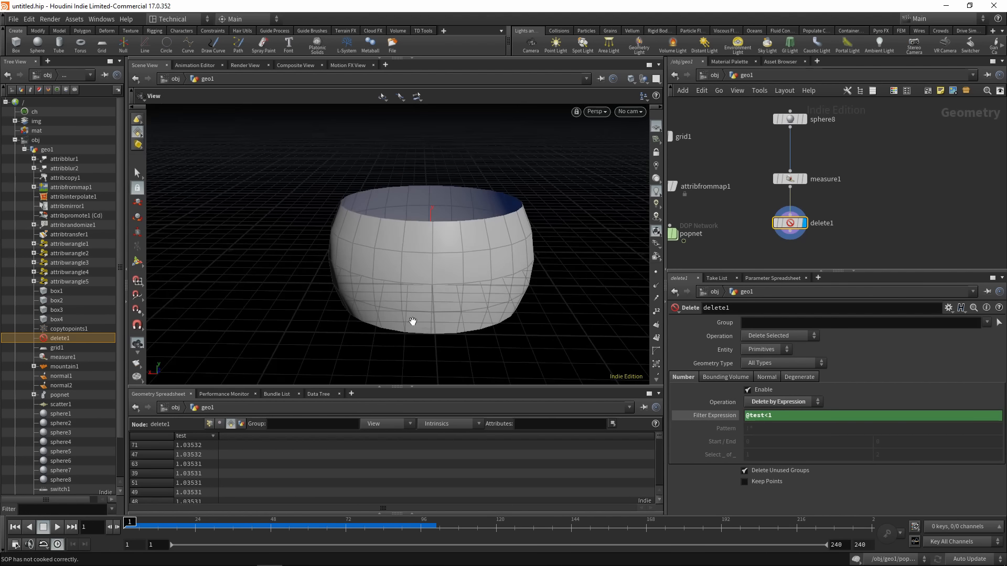
click(809, 418)
click(800, 421)
text(.03)
key(Return)
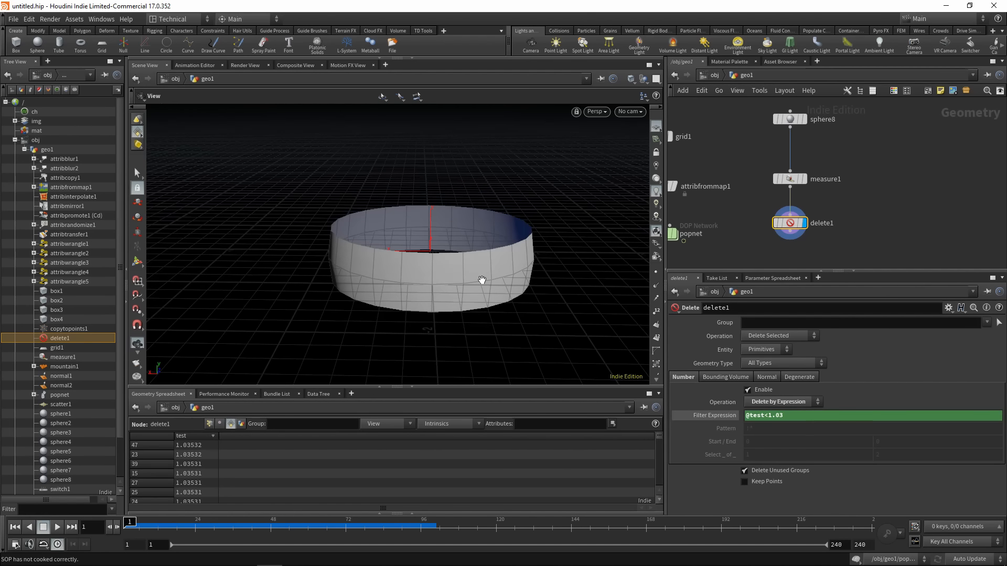
drag(479, 279, 295, 227)
drag(479, 267, 462, 305)
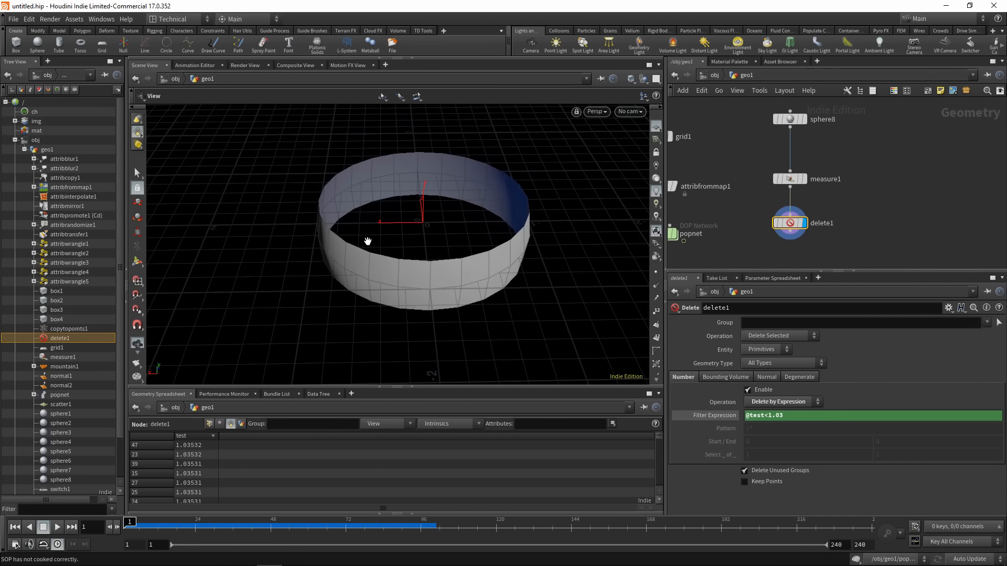
Review the measurement type options of the sphere's Measure node without changing the type
click(789, 178)
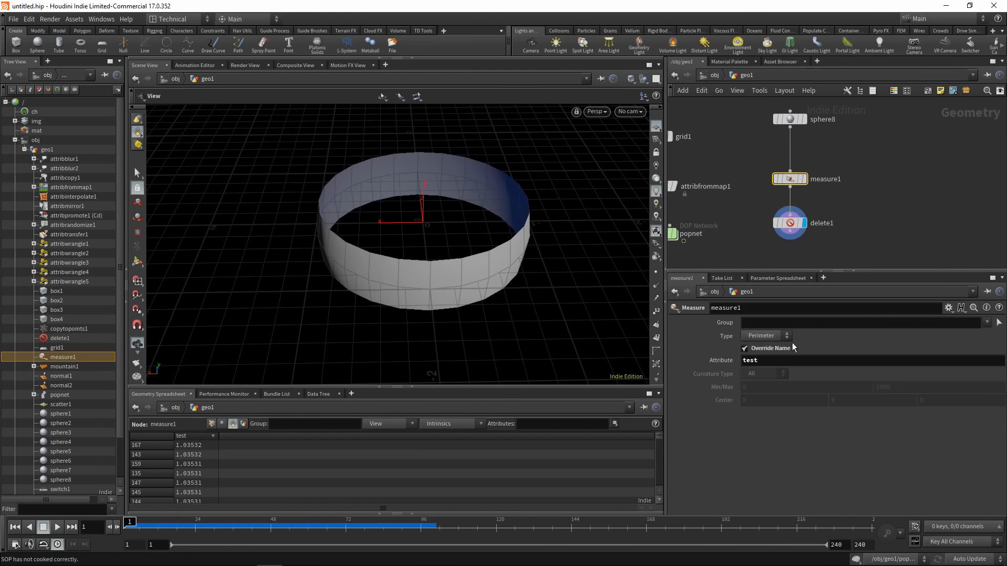
click(767, 337)
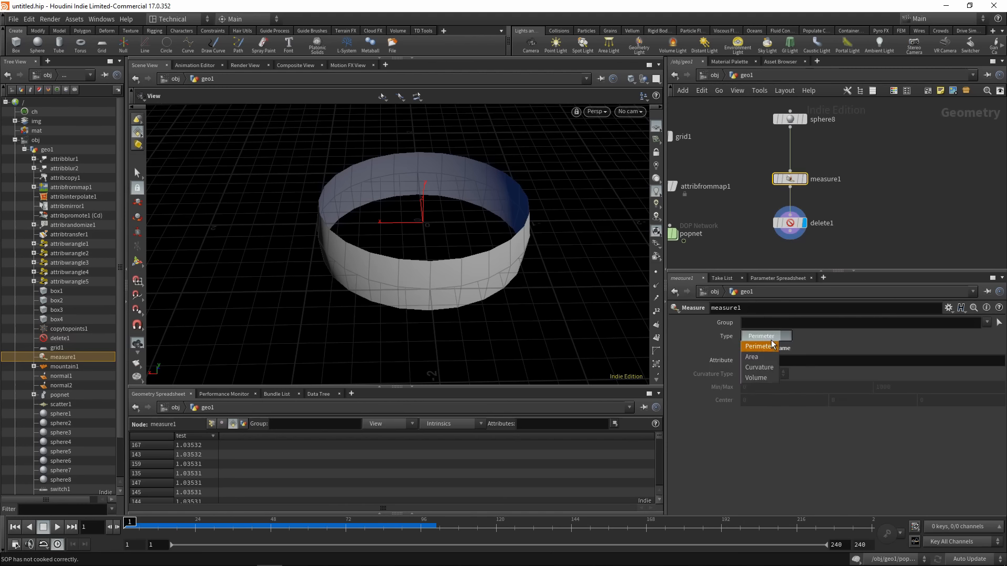
click(881, 179)
Add a Test Geometry: Rubber Toy node beside the sphere network and display it in the viewport
middle_drag(882, 178, 840, 201)
key(Tab)
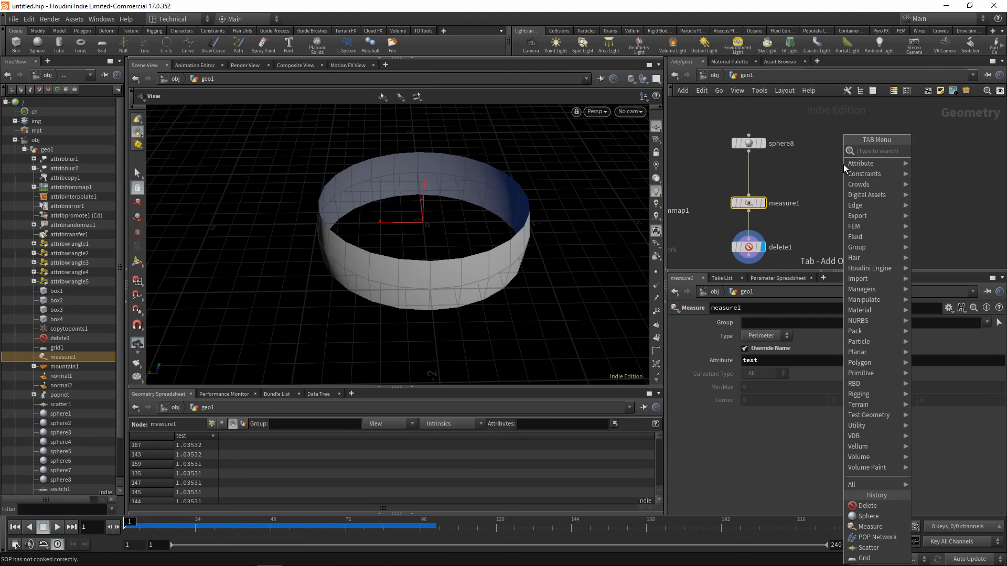
text(rubber)
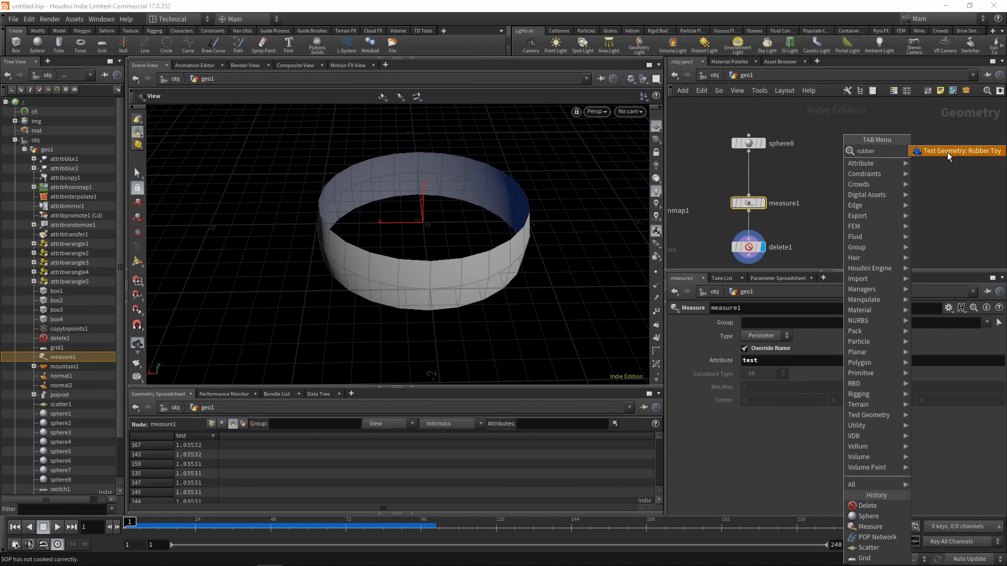
click(947, 152)
click(857, 145)
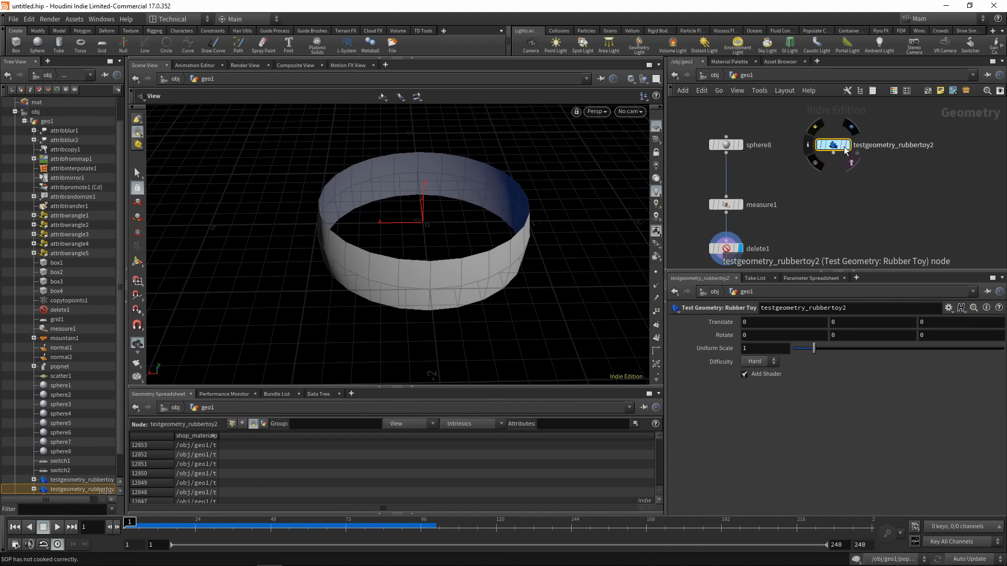
click(846, 148)
drag(434, 162, 443, 210)
Duplicate the Measure node below the rubber toy, connect the toy into it and display the copy
middle_drag(833, 220, 807, 221)
alt+drag(700, 204, 807, 199)
drag(807, 153, 808, 193)
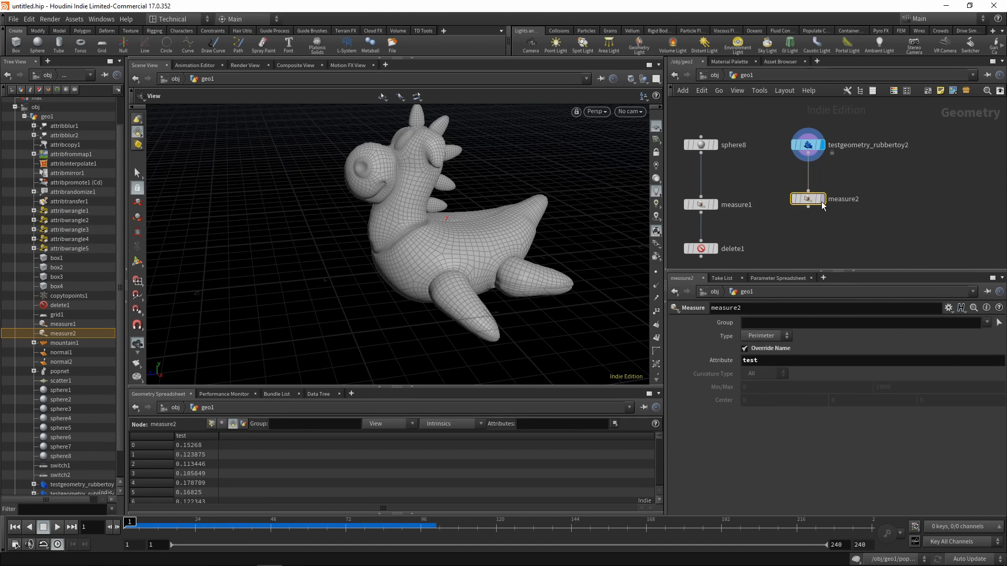
click(821, 198)
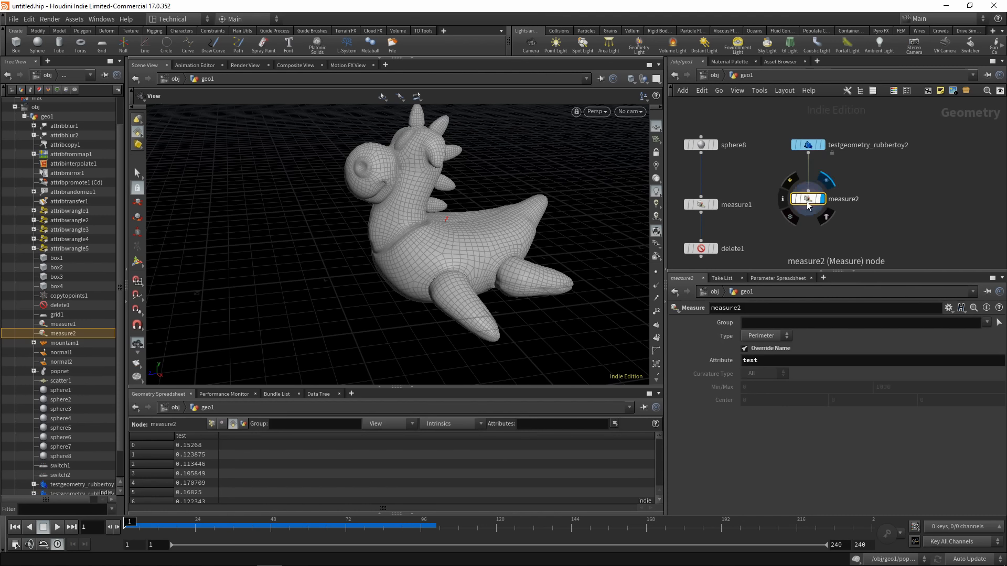
Set the rubber toy's Measure type to Curvature and sort its point data by the test attribute from highest to lowest
click(779, 336)
click(771, 368)
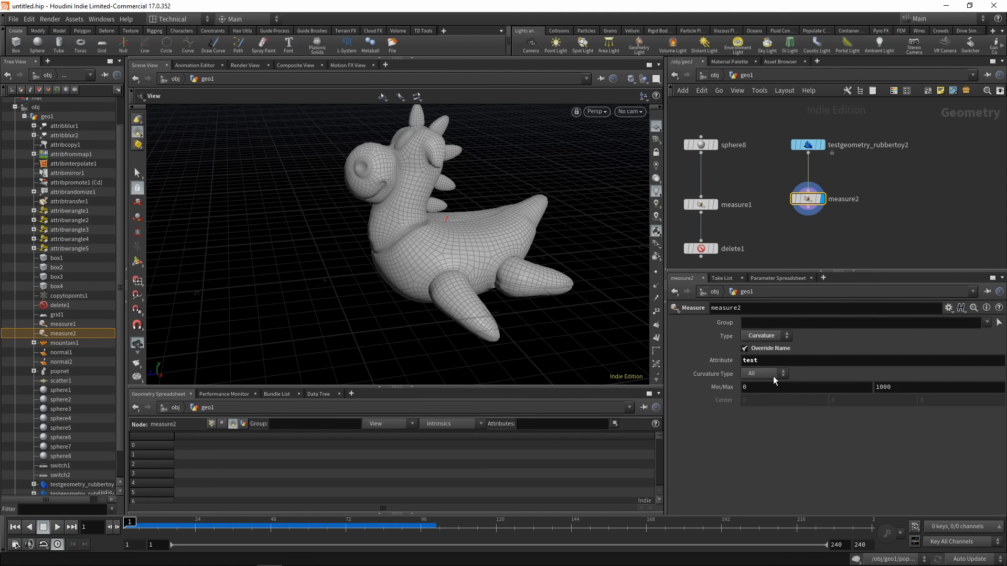
drag(618, 290, 519, 231)
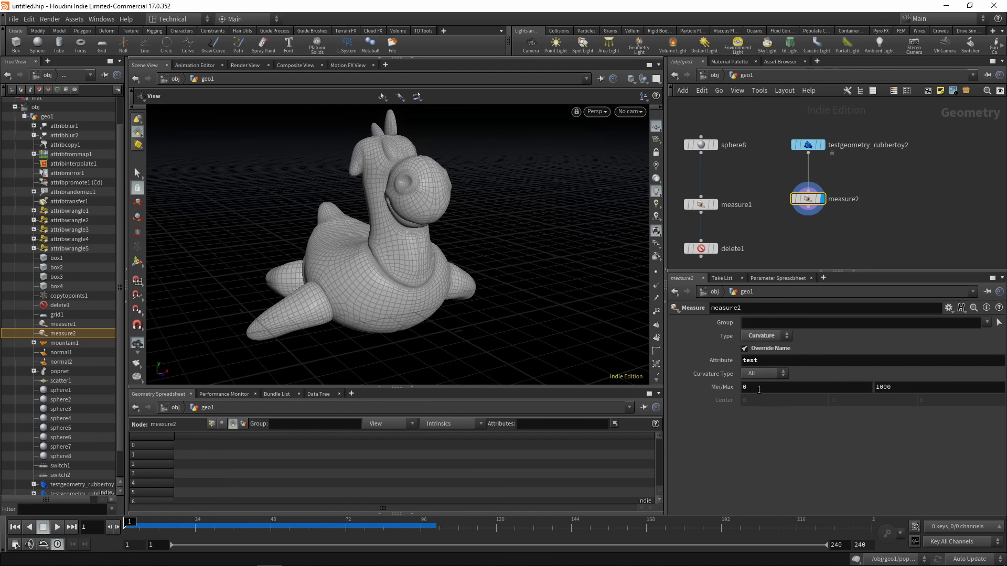
click(212, 424)
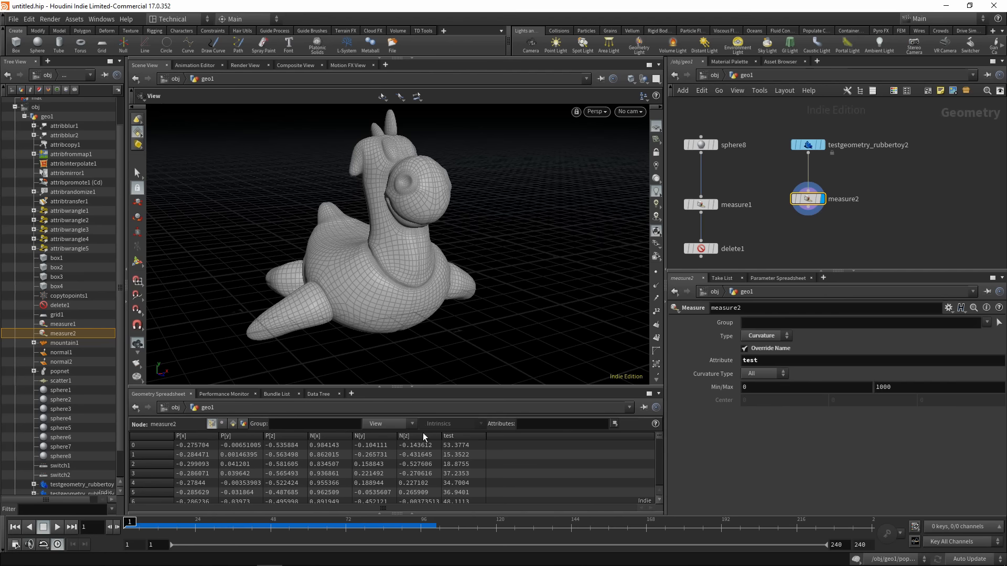
click(447, 437)
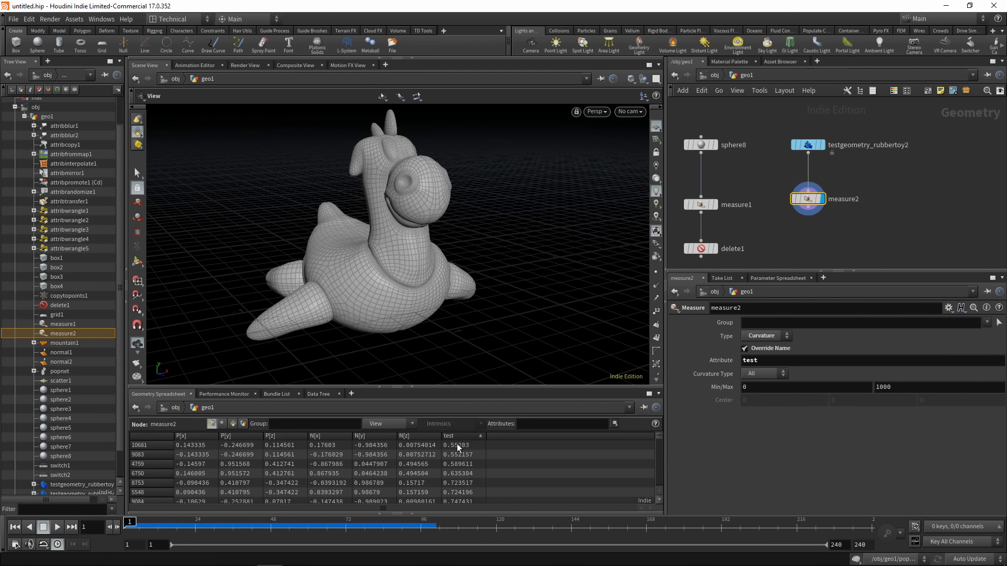
click(467, 437)
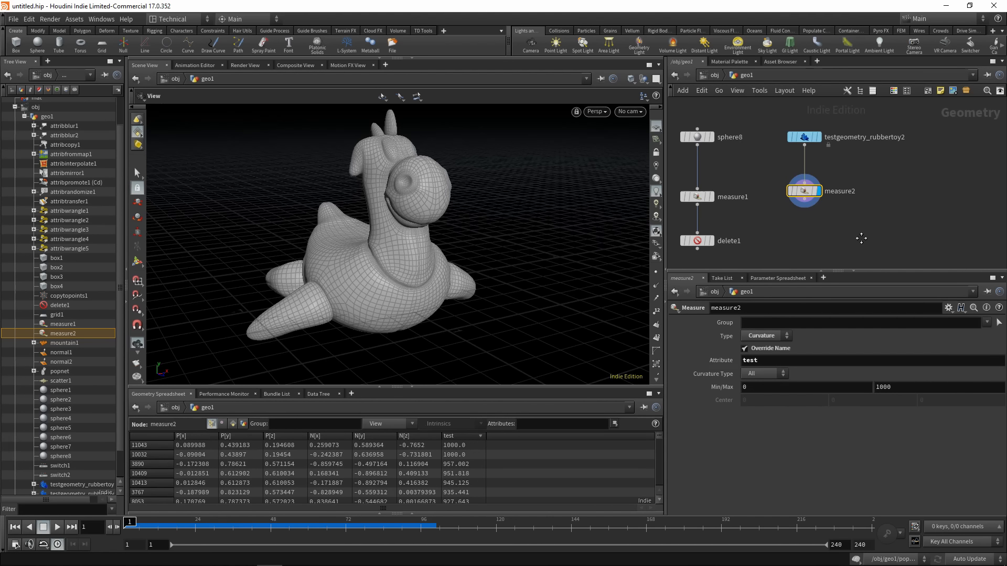
Add a Color node below the rubber toy's Measure node, wire it in and display it
key(Tab)
text(col)
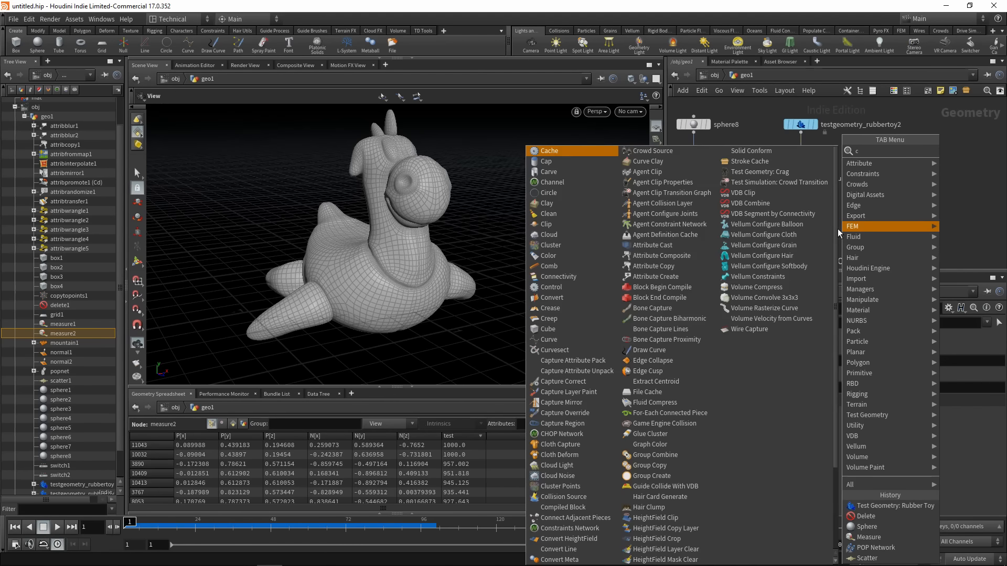
click(801, 156)
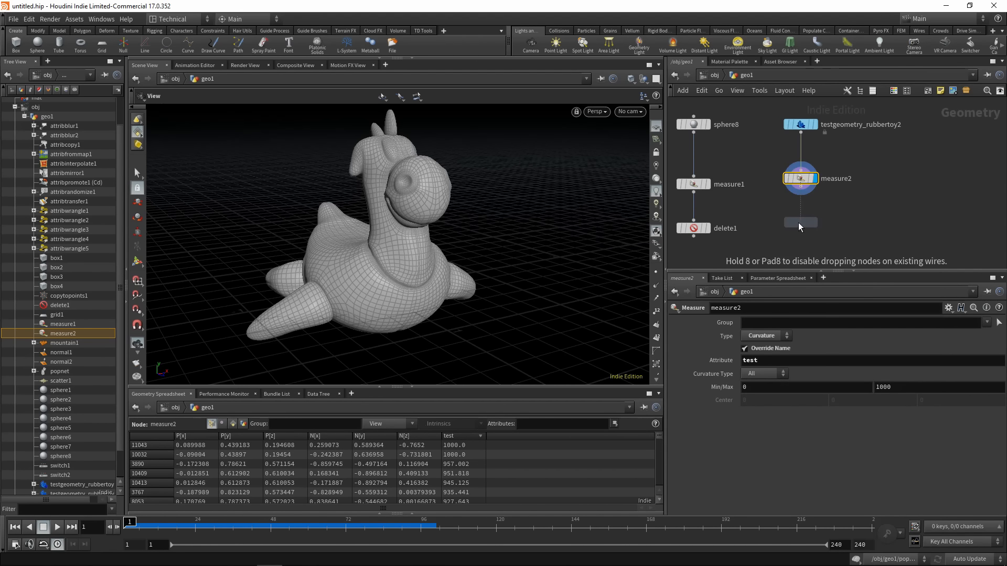
click(798, 222)
click(814, 222)
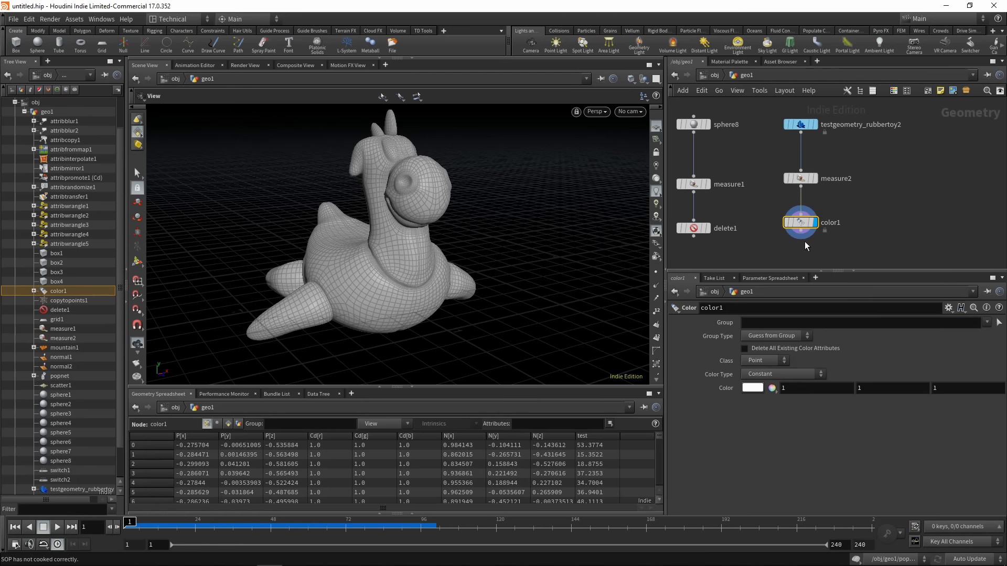
click(799, 178)
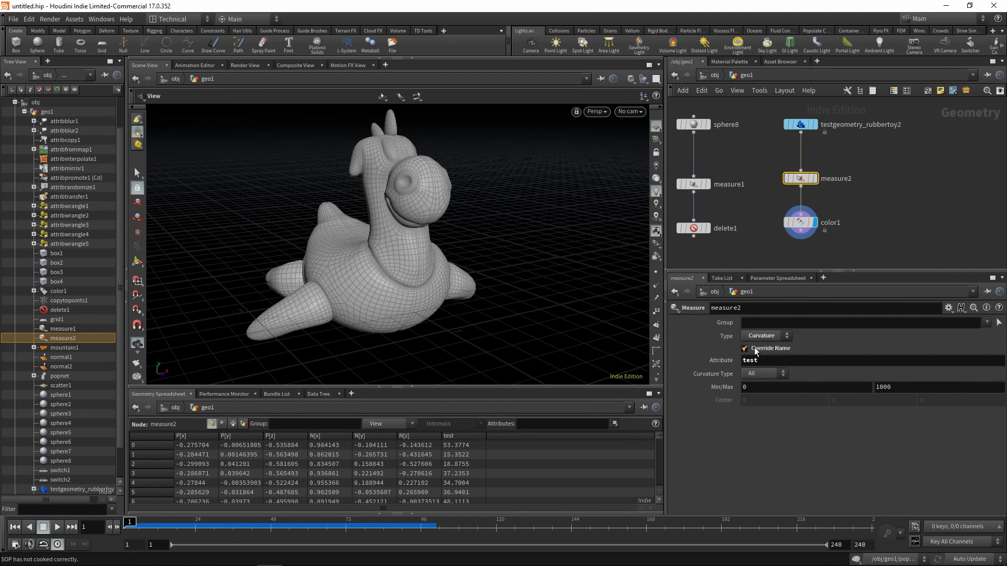
click(801, 222)
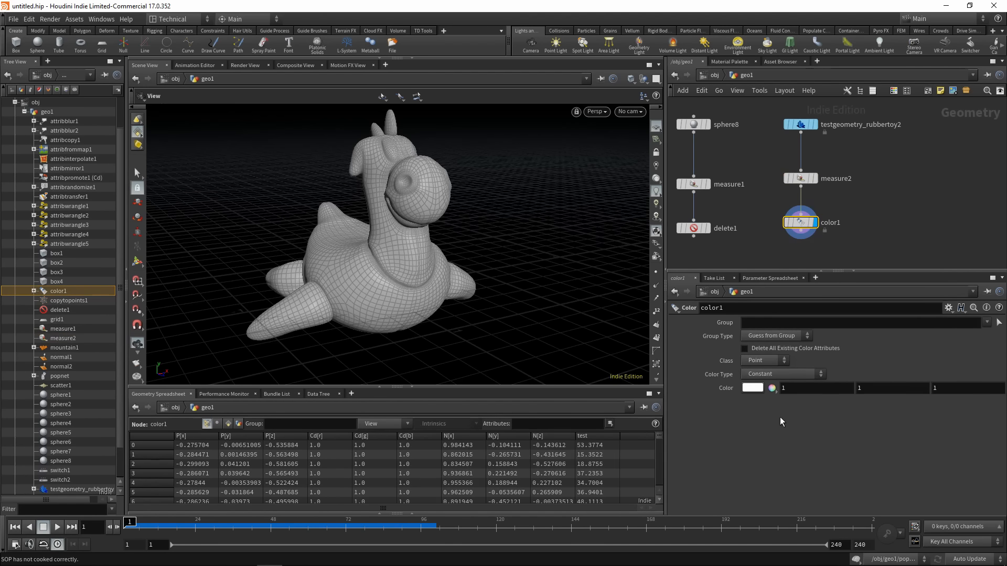
Make the Color node use Ramp from Attribute with the attribute test and a range maximum of 1000
click(771, 375)
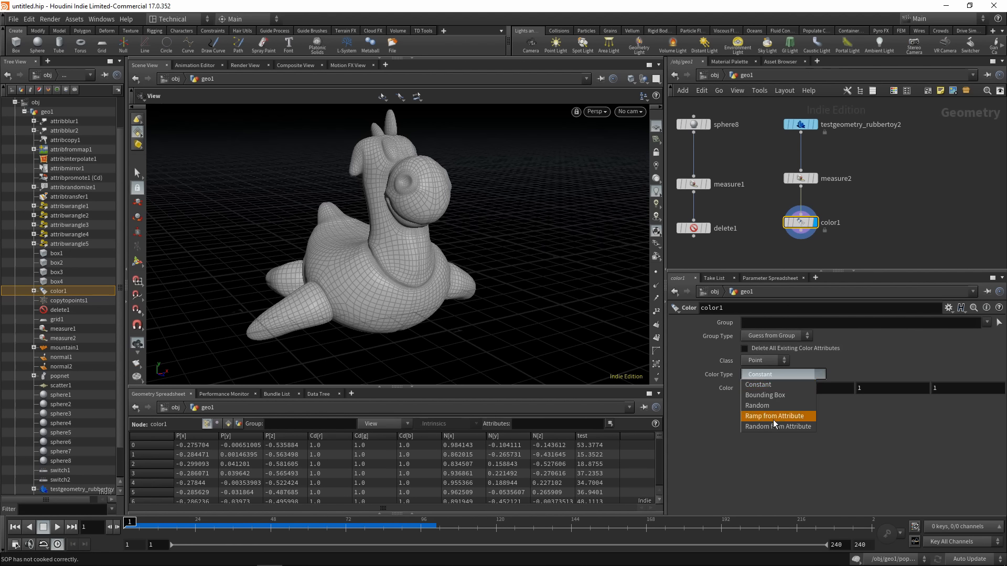
click(775, 417)
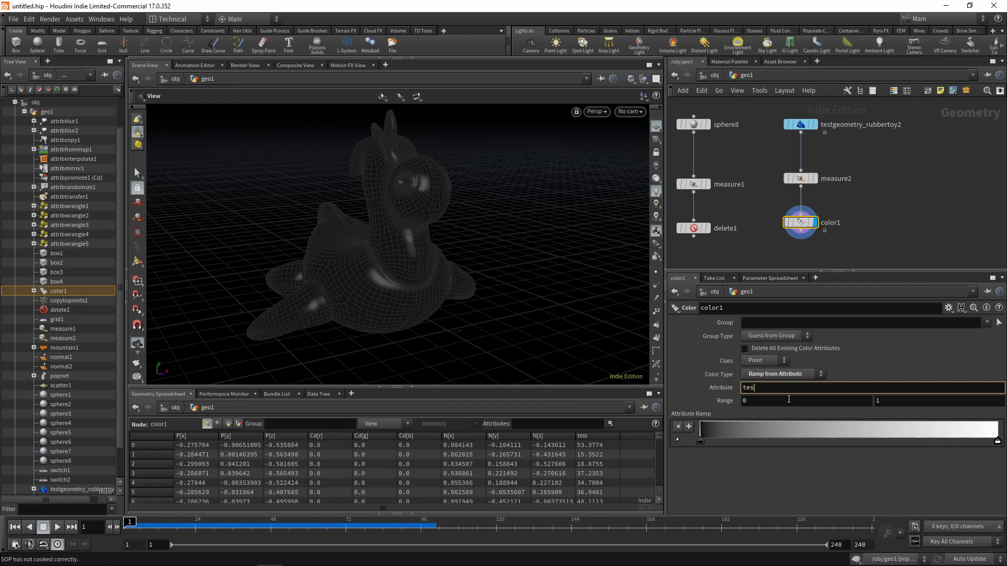
text(t)
key(Return)
click(901, 403)
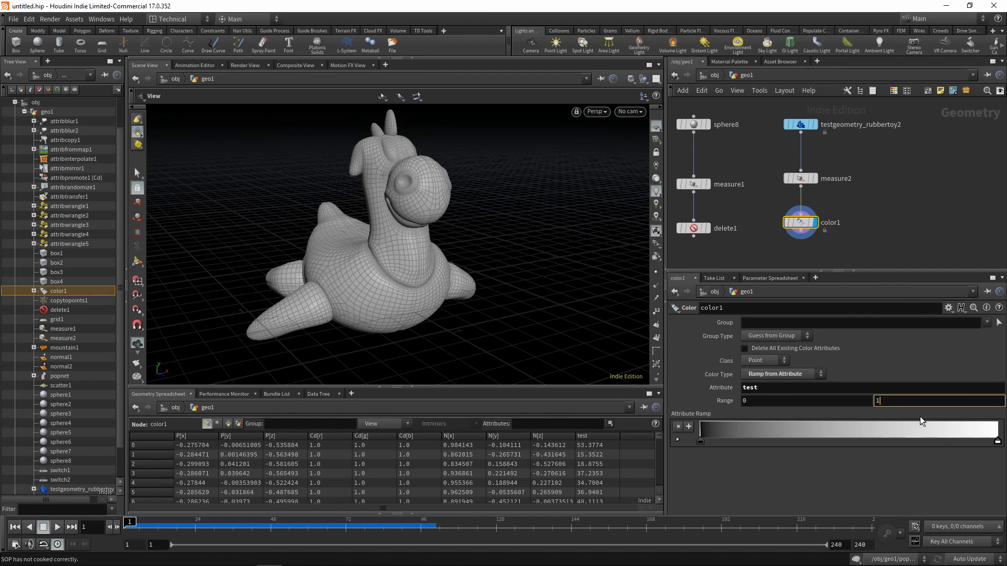
text(000)
key(Return)
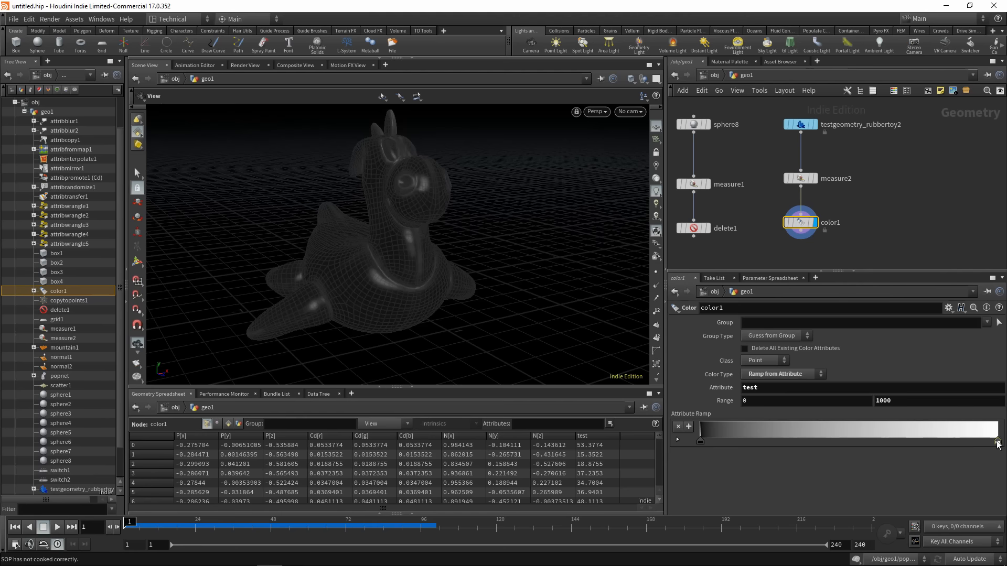
Narrow the attribute ramp by moving the white stop to about a quarter of its length and the black stop slightly inward
drag(997, 441, 768, 441)
drag(701, 442, 776, 438)
right_drag(352, 231, 380, 251)
drag(380, 251, 409, 209)
scroll(428, 232, up, 5)
scroll(499, 362, down, 4)
middle_drag(498, 362, 423, 309)
scroll(432, 247, down, 6)
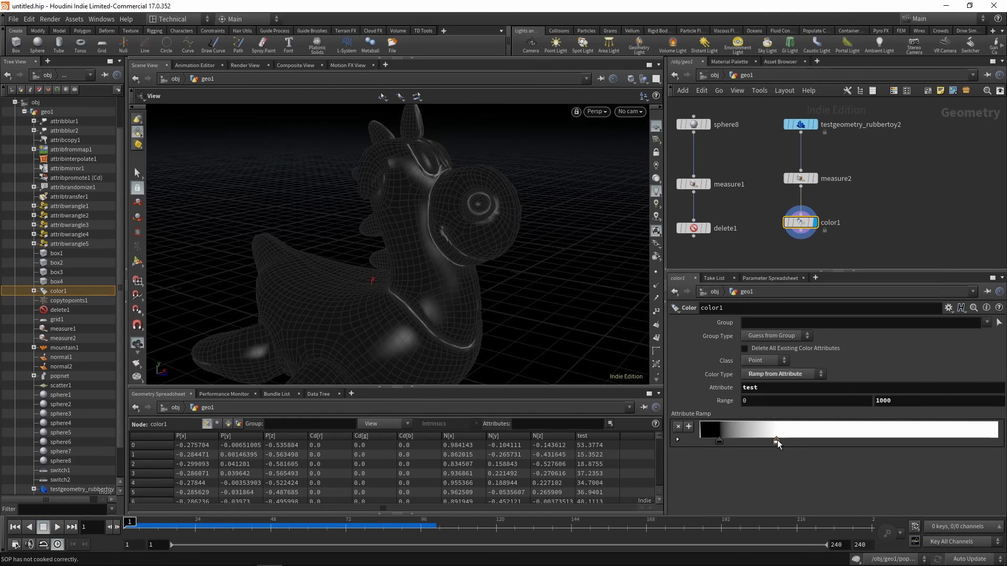
Recolor the attribute ramp's white stop to a saturated red
double_click(776, 442)
drag(676, 410, 711, 416)
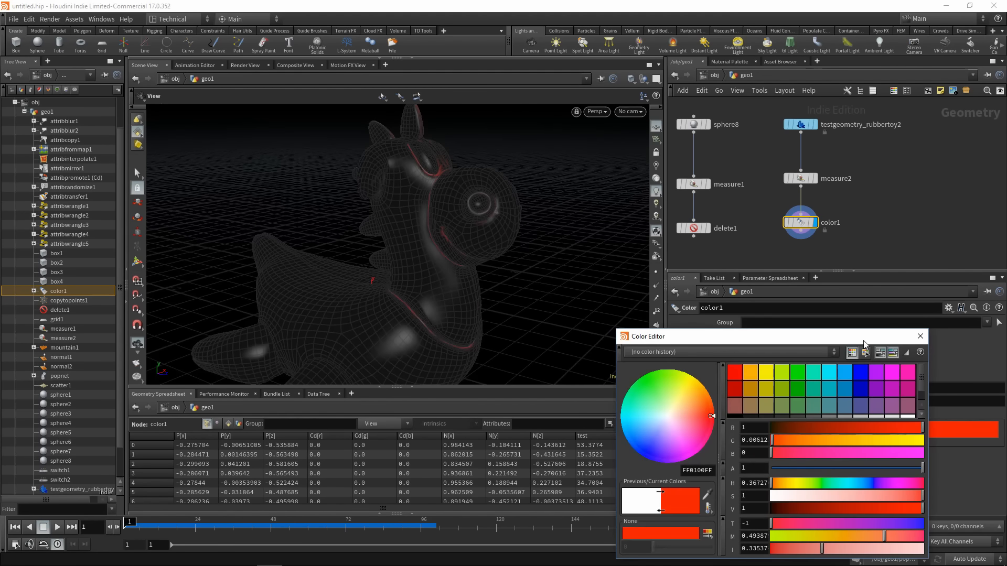
click(916, 336)
mouse_move(475, 283)
mouse_down()
mouse_move(621, 283)
mouse_move(615, 325)
mouse_move(441, 276)
mouse_up()
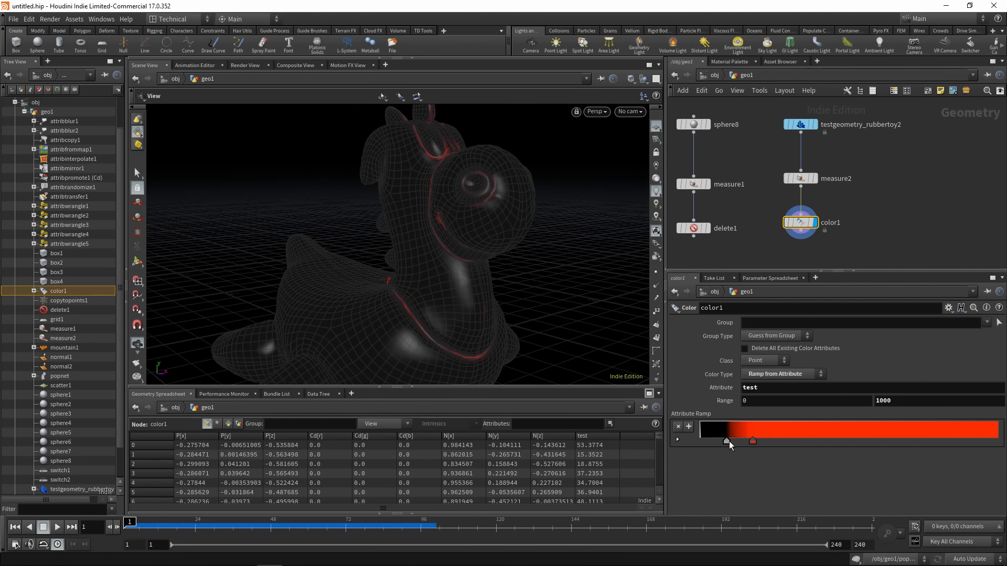
Shift the ramp's black stop slightly toward the low end and inspect the curvature coloring around the toy
drag(727, 442, 716, 441)
drag(525, 226, 445, 236)
middle_drag(430, 210, 439, 237)
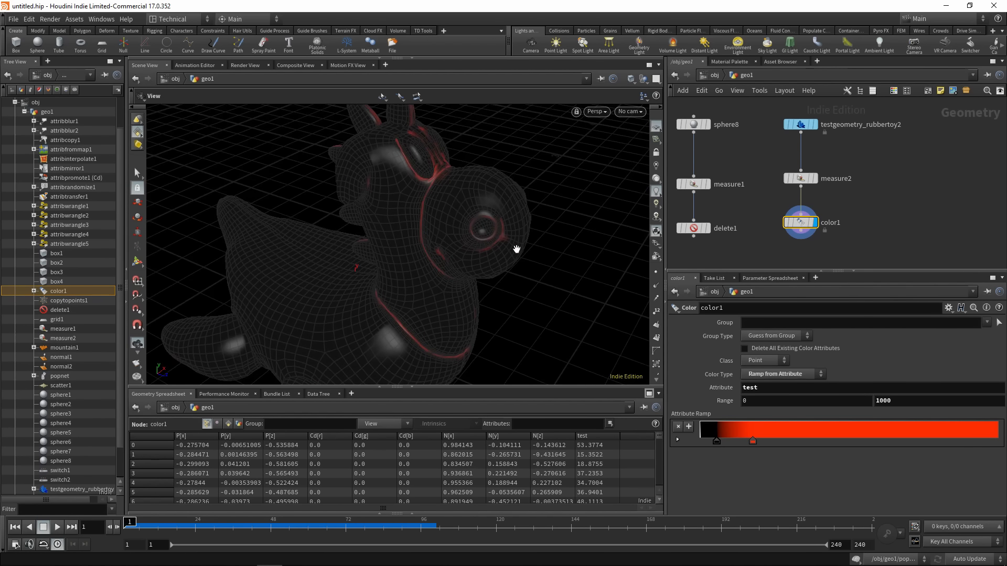
drag(526, 253, 422, 198)
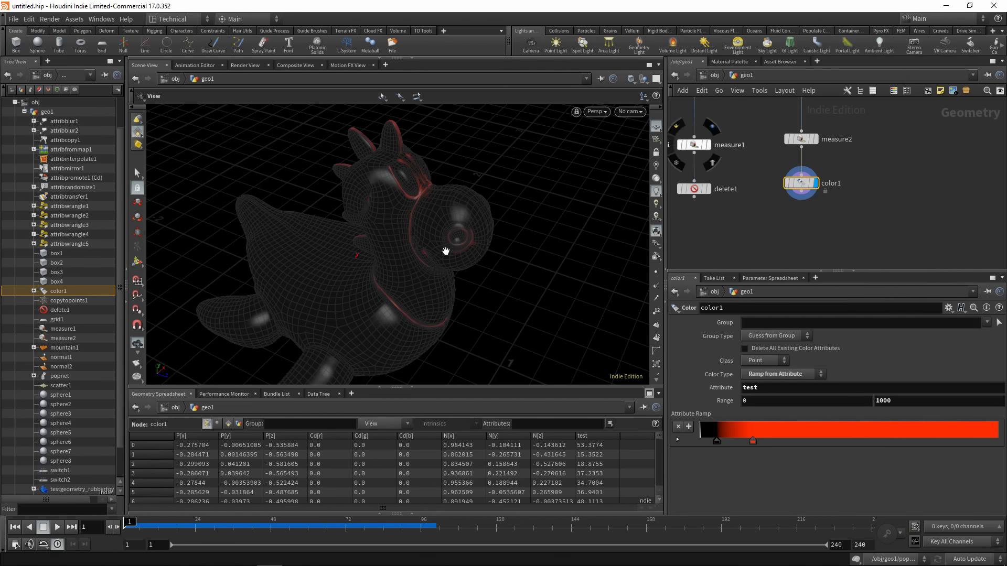
drag(446, 252, 411, 254)
scroll(794, 194, down, 2)
Add an Attribute Wrangle node below the Color node and display it
middle_drag(748, 253, 773, 210)
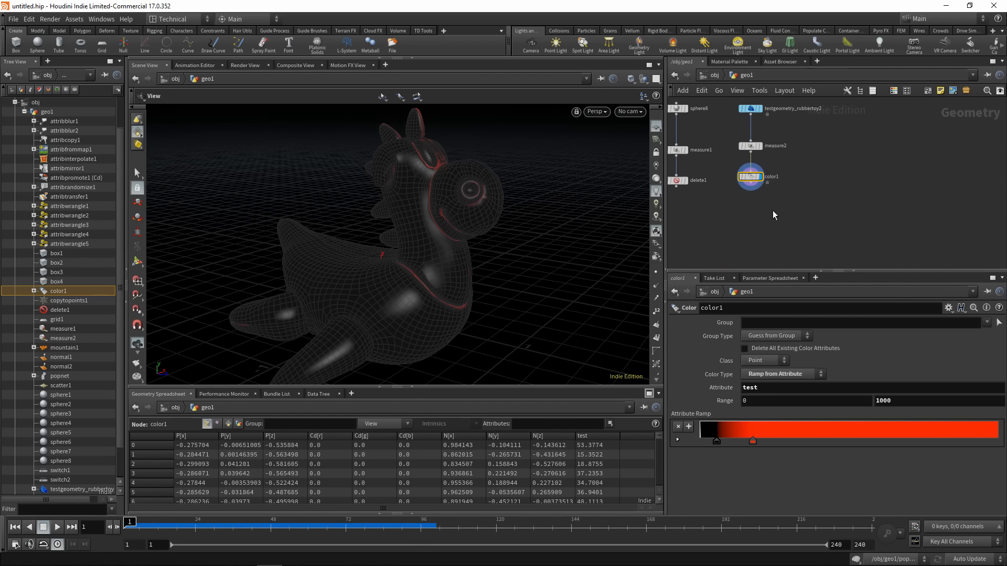
key(Tab)
mouse_move(797, 163)
click(898, 152)
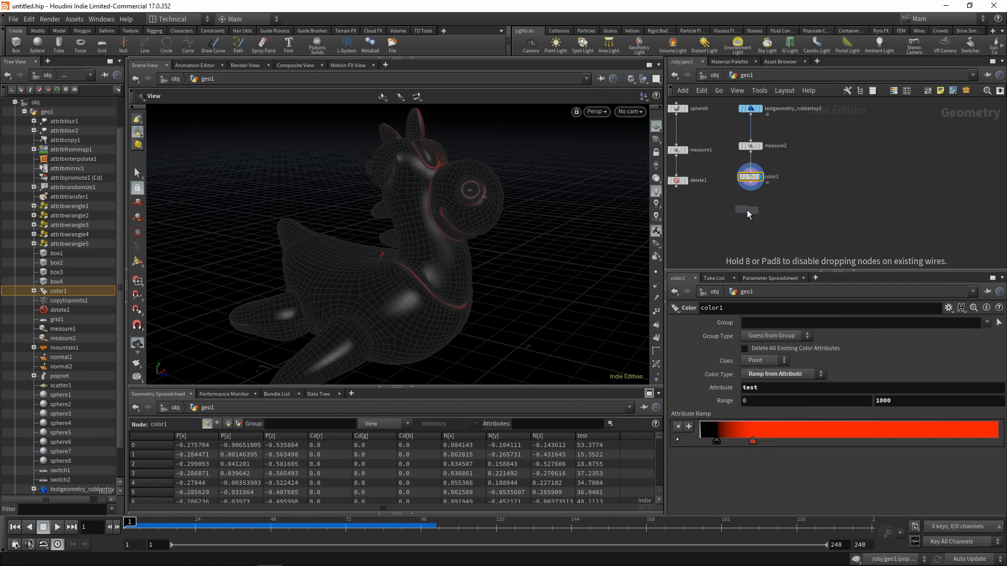
click(750, 209)
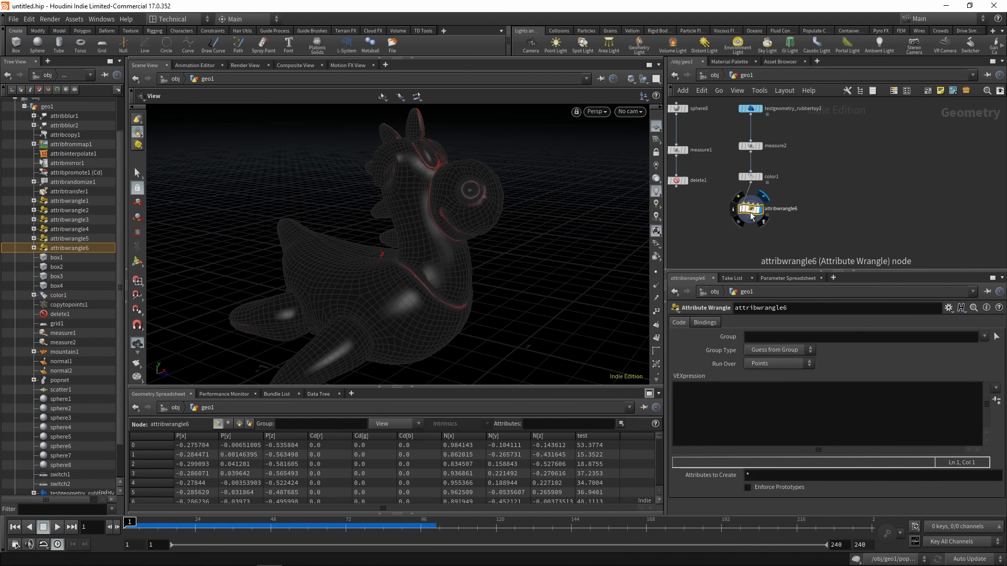
click(738, 410)
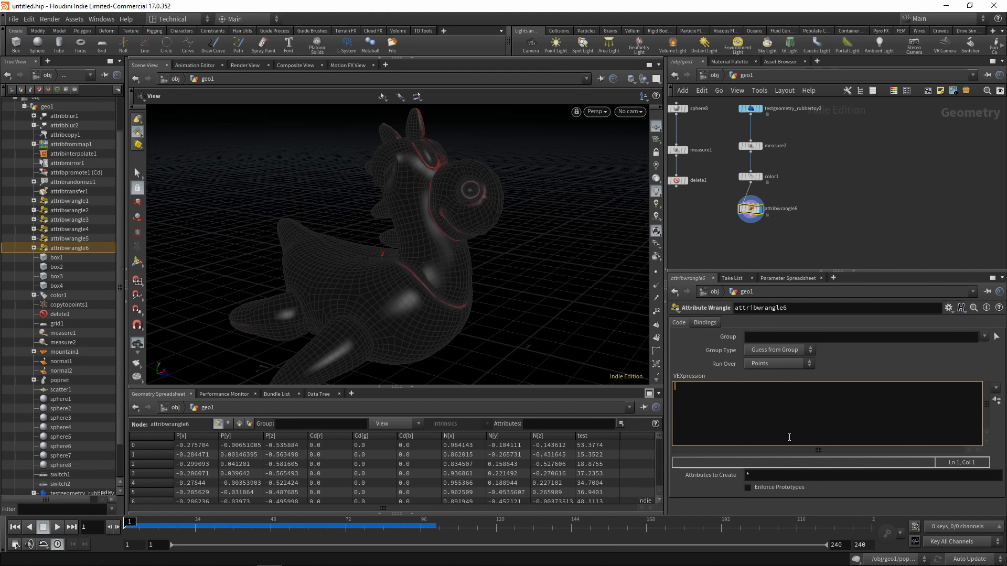
text(@emiot)
text( = @Cd.x*1000;)
key(Return)
text(v@emitcolor)
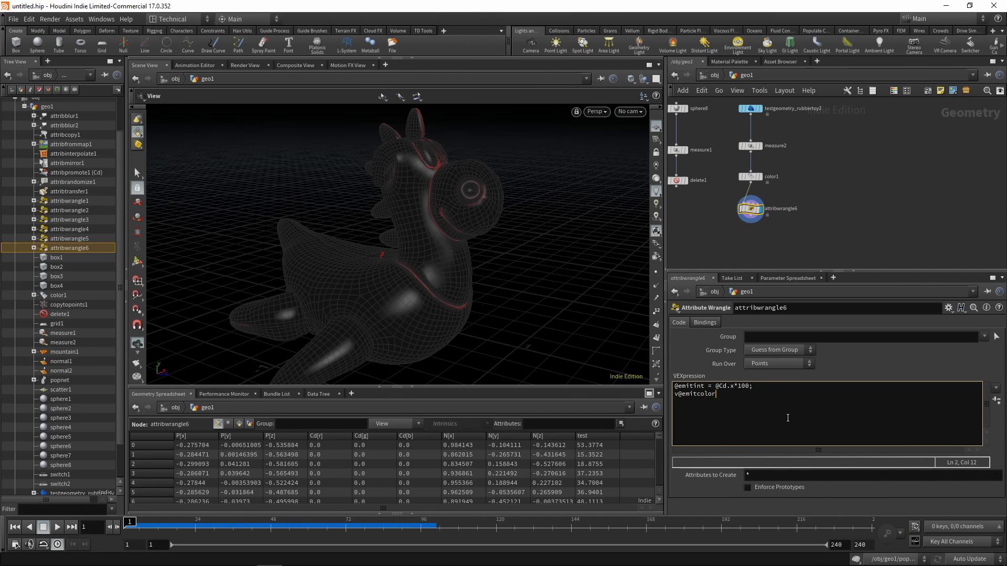
text( = set)
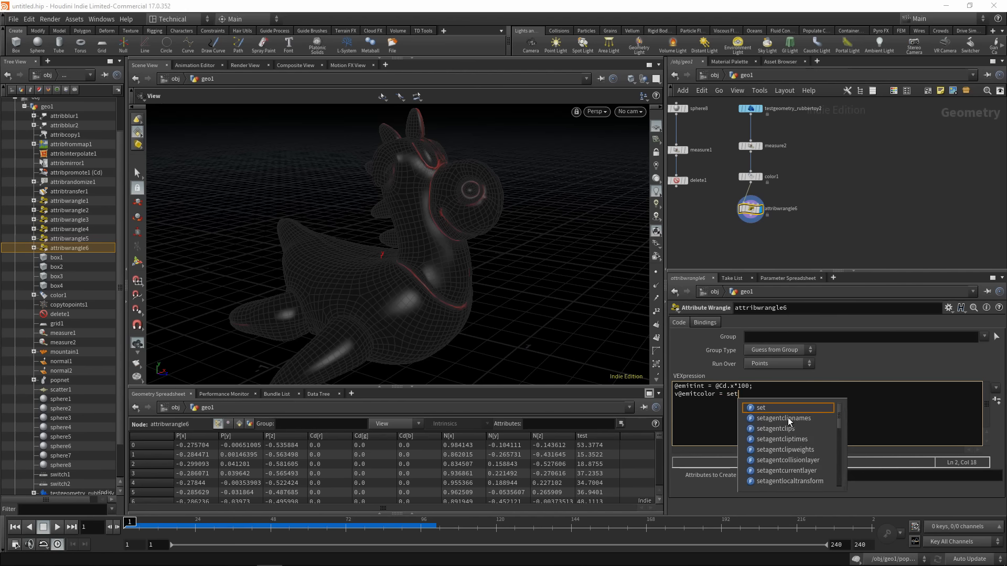
text((1,0.25,0);)
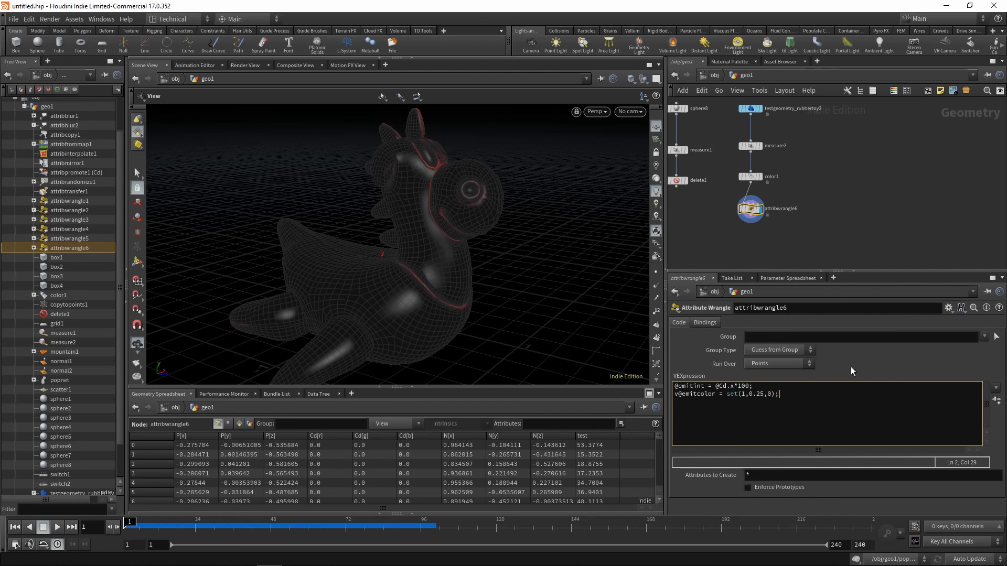
click(852, 371)
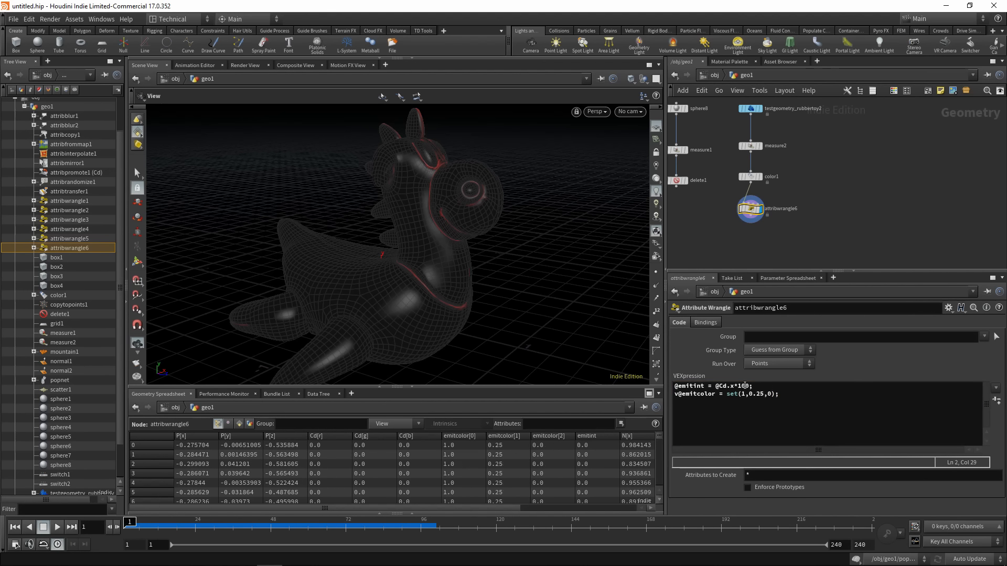
Desaturate the red stop of the Color node's attribute ramp to white
click(750, 176)
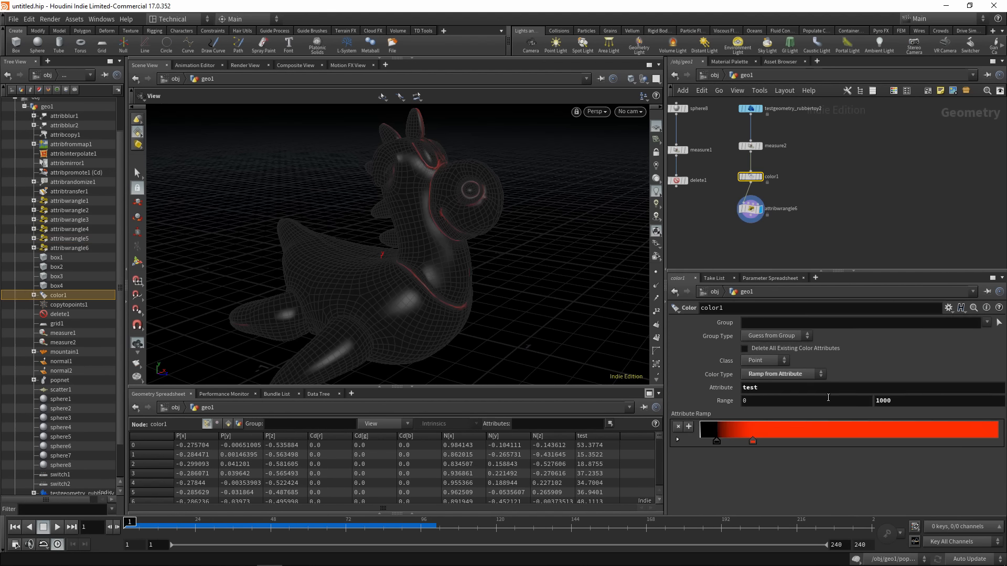
double_click(753, 442)
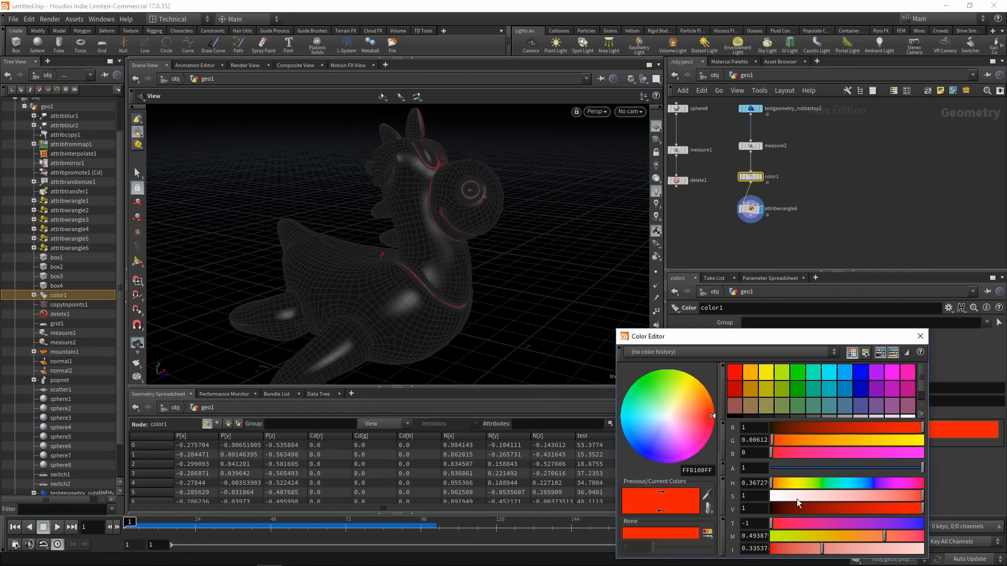
drag(797, 498, 766, 499)
click(920, 337)
drag(486, 253, 446, 238)
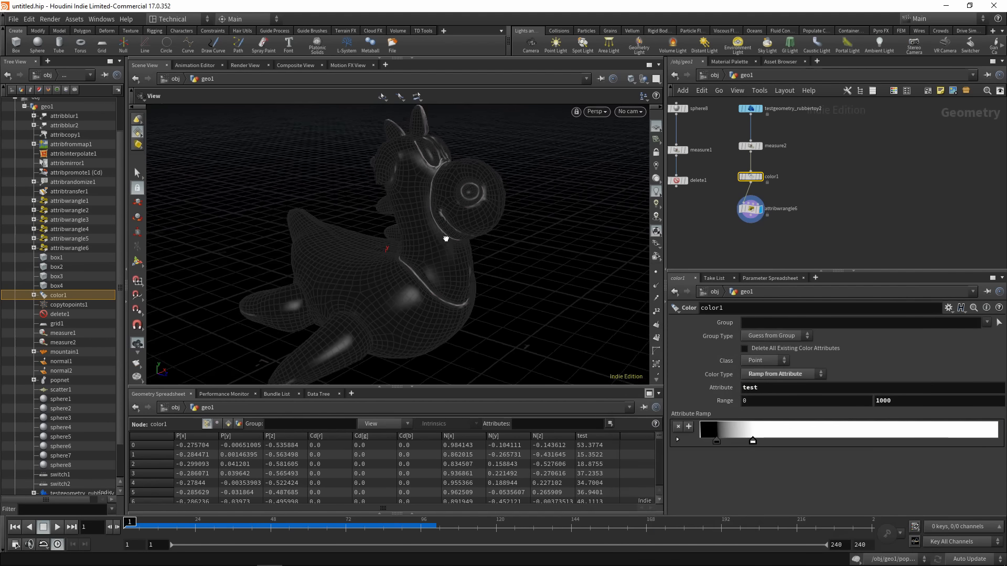
Assign a Principled Shader material to the rubber toy and return to the geometry network
click(729, 62)
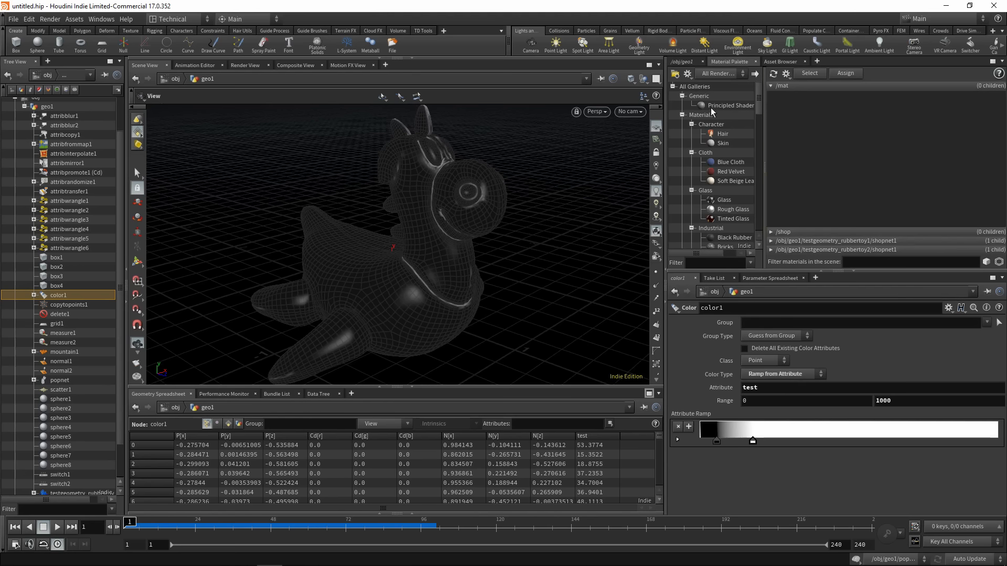
drag(713, 111, 452, 197)
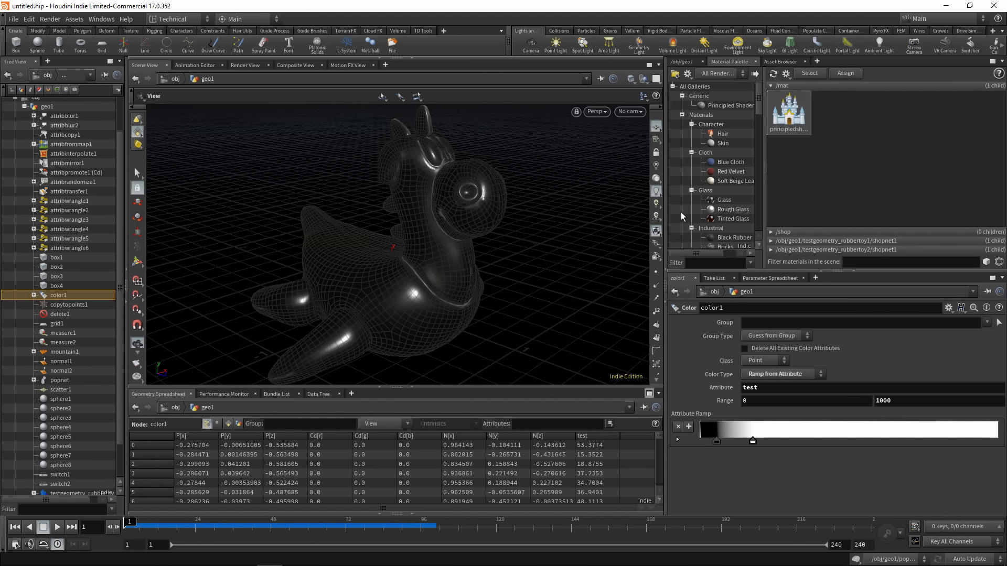
click(686, 63)
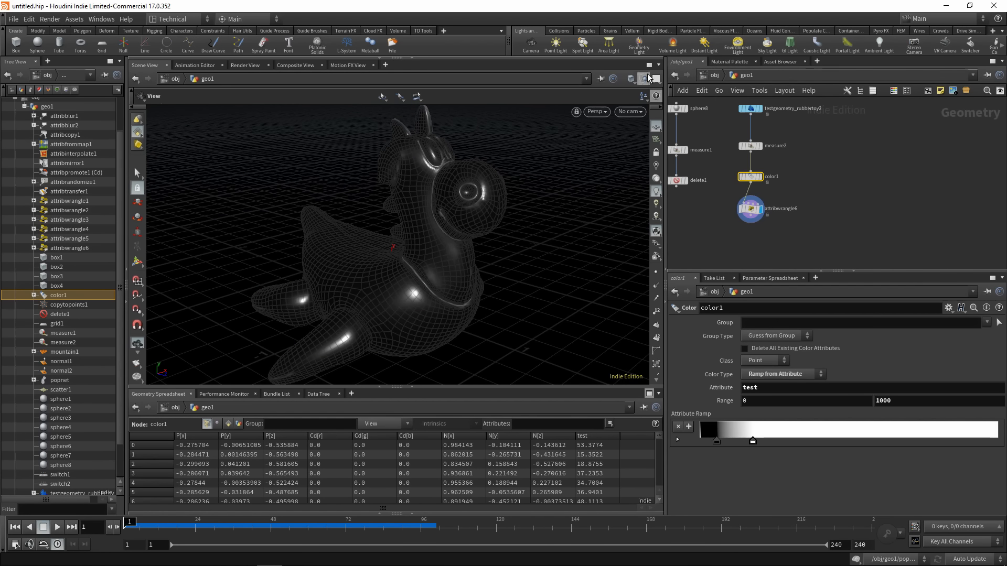
Create a camera from the current view, render the rubber toy through /obj/cam1 and inspect the glowing edges
ctrl+click(531, 45)
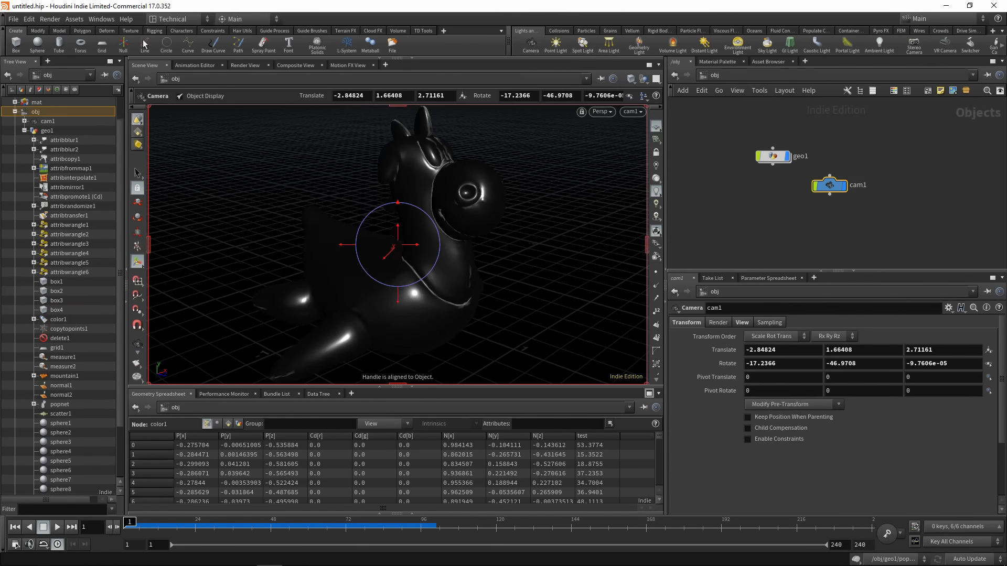
click(245, 65)
click(344, 79)
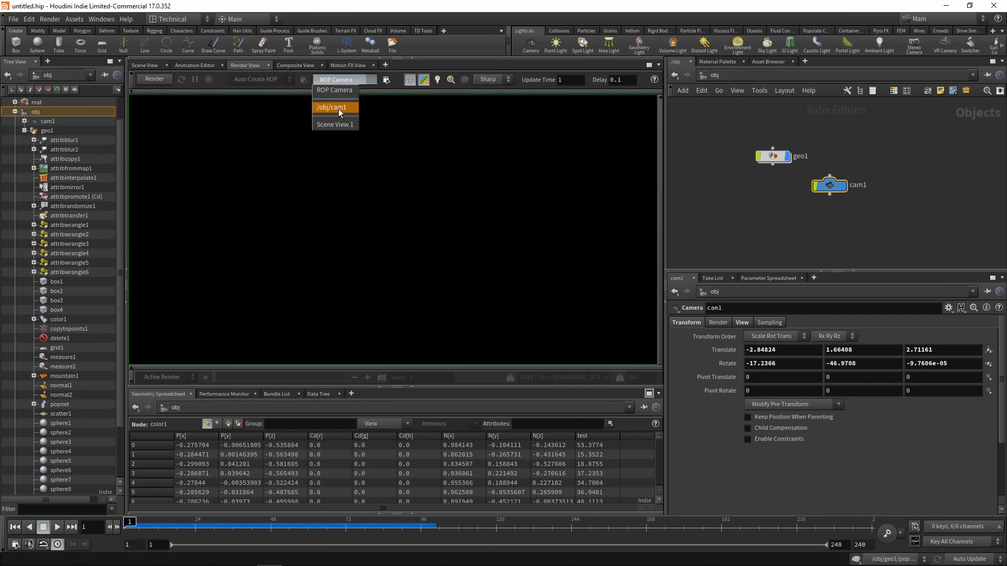
click(341, 107)
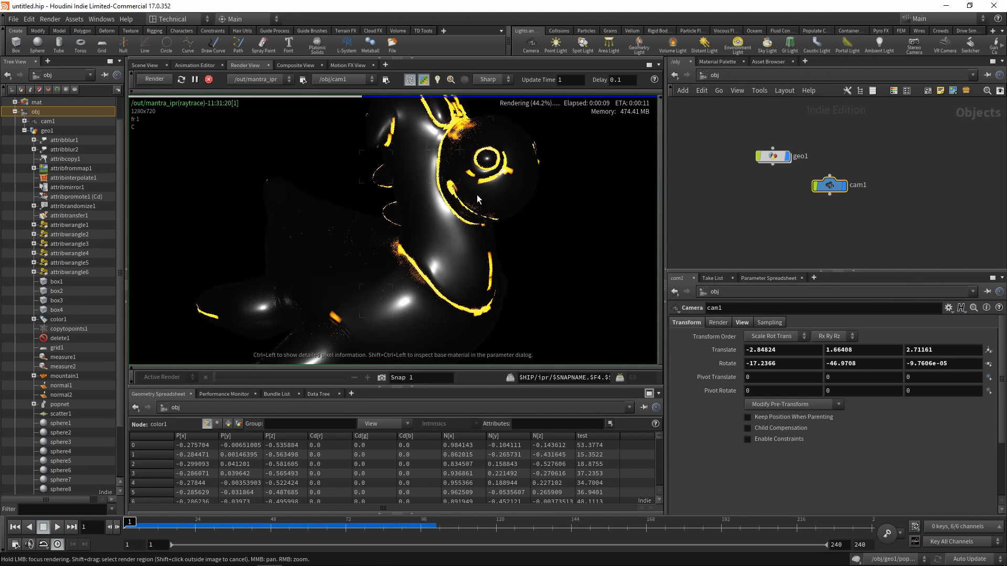
scroll(477, 194, down, 2)
scroll(482, 221, down, 1)
mouse_move(481, 191)
middle_down()
mouse_move(481, 222)
mouse_move(470, 190)
mouse_move(470, 207)
middle_up()
scroll(470, 191, down, 2)
scroll(422, 249, up, 2)
middle_drag(458, 248, 456, 257)
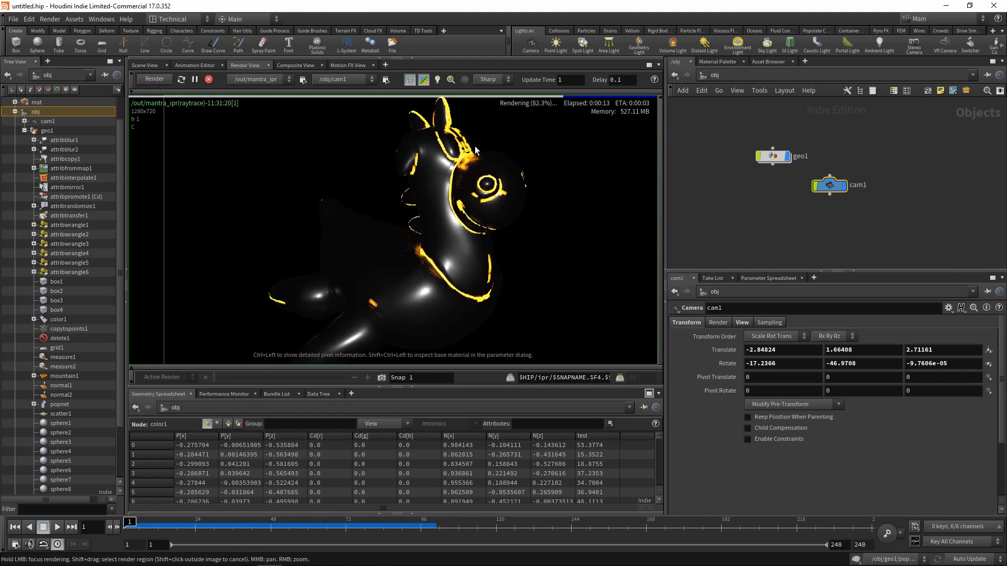
double_click(774, 156)
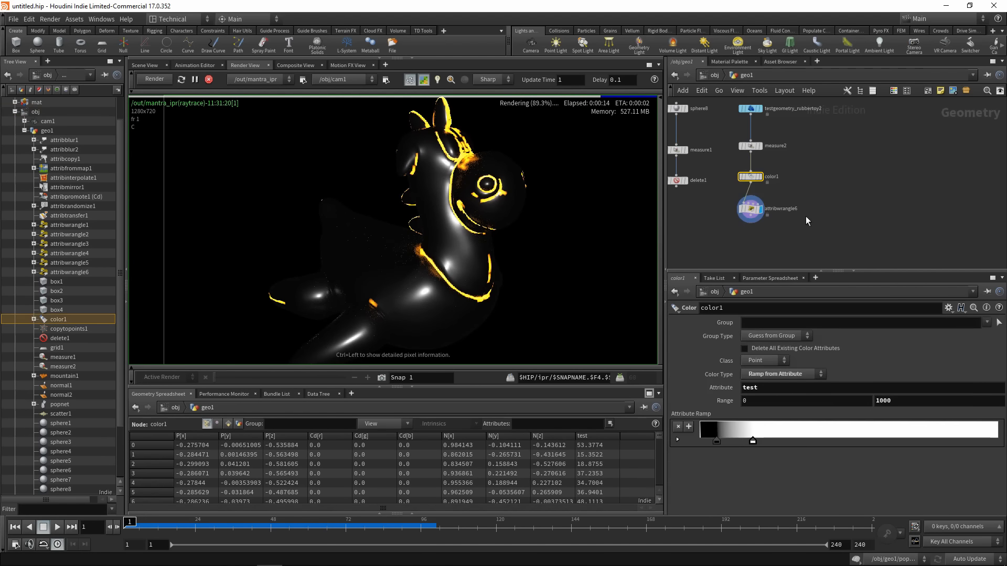
click(749, 208)
click(751, 386)
key(BackSpace)
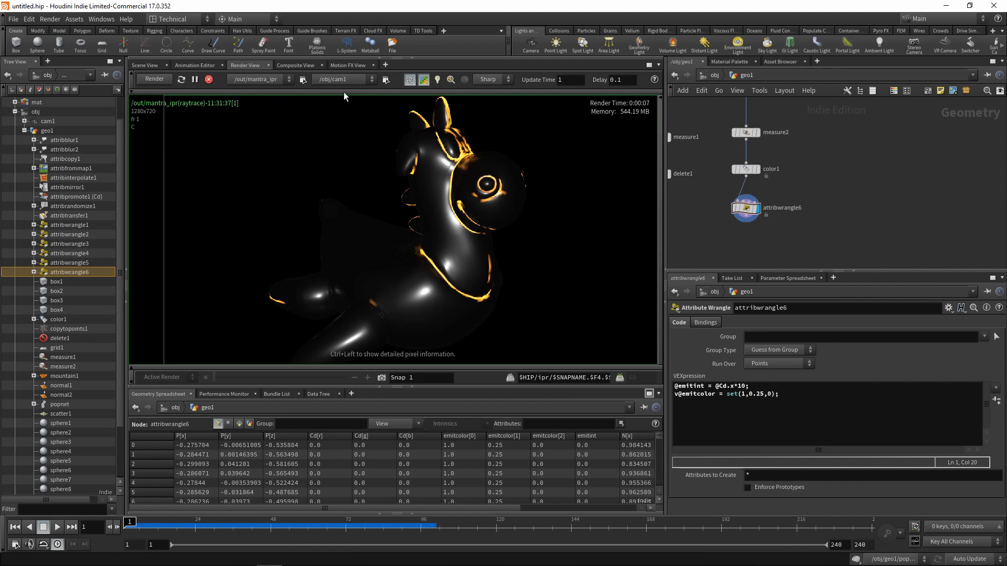
click(208, 80)
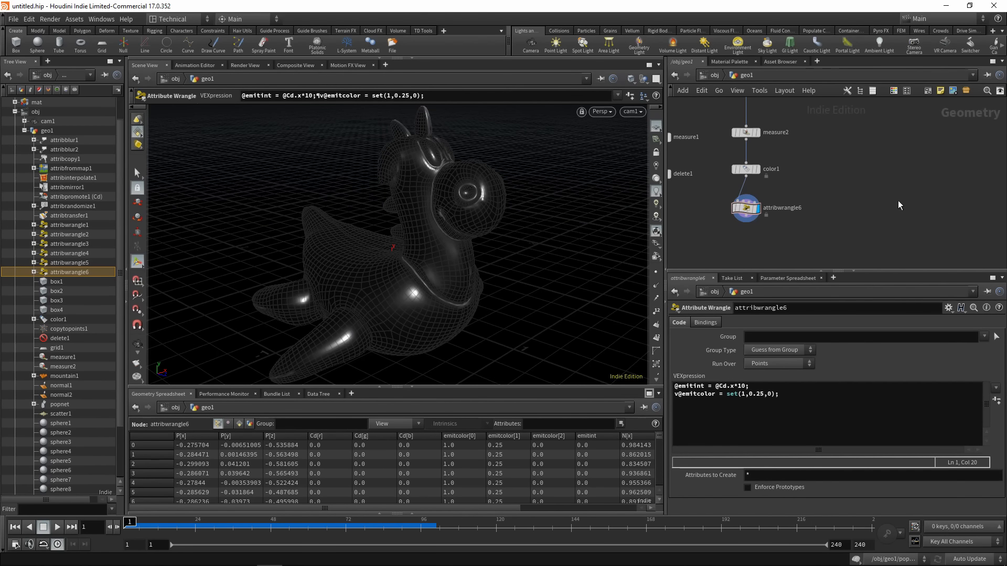
Add a Sphere node in the empty network space beside the rubber toy chain
middle_drag(898, 201, 871, 220)
scroll(857, 208, down, 1)
middle_drag(845, 166, 826, 187)
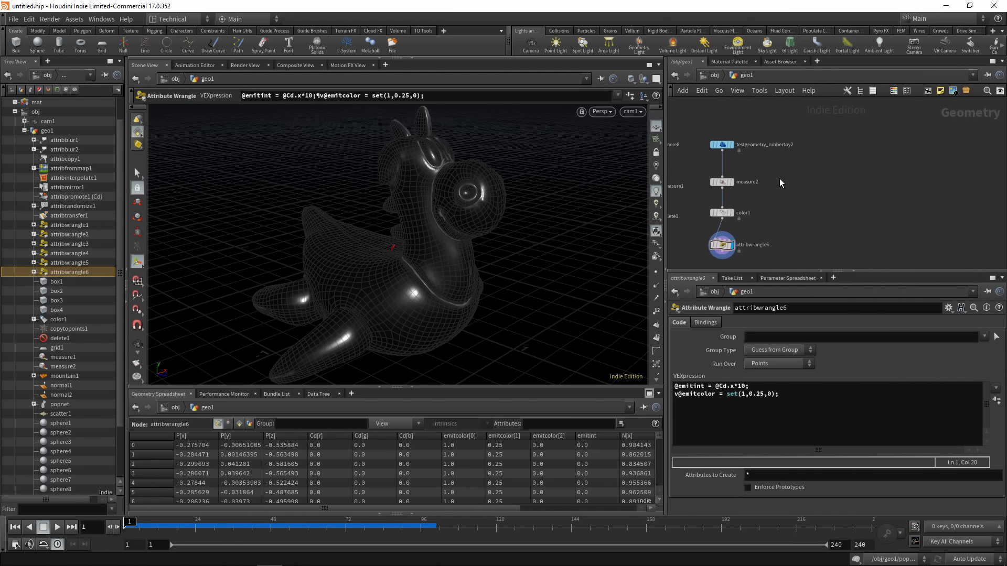
middle_drag(814, 177, 786, 187)
key(Tab)
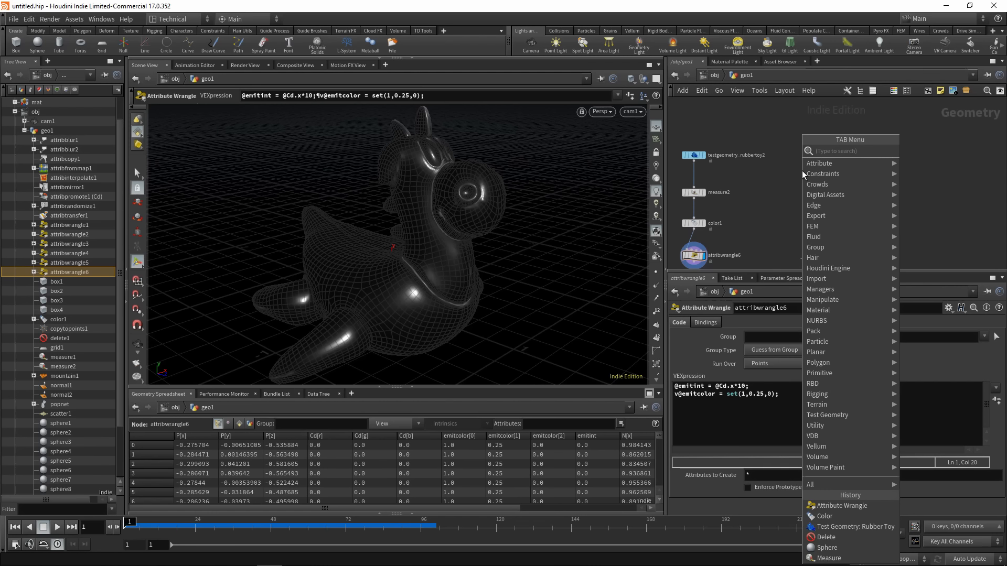
text(sphere)
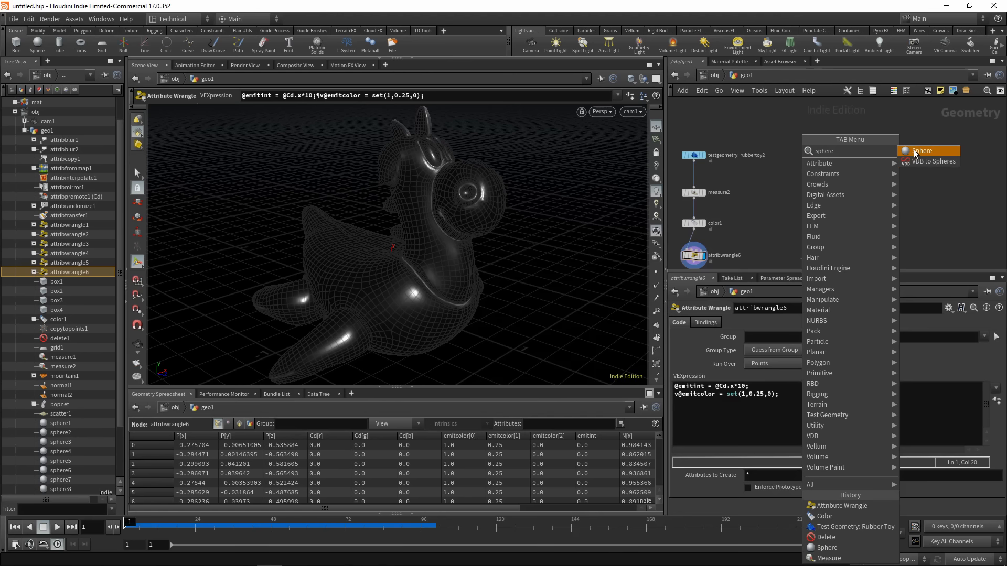
click(915, 152)
click(823, 155)
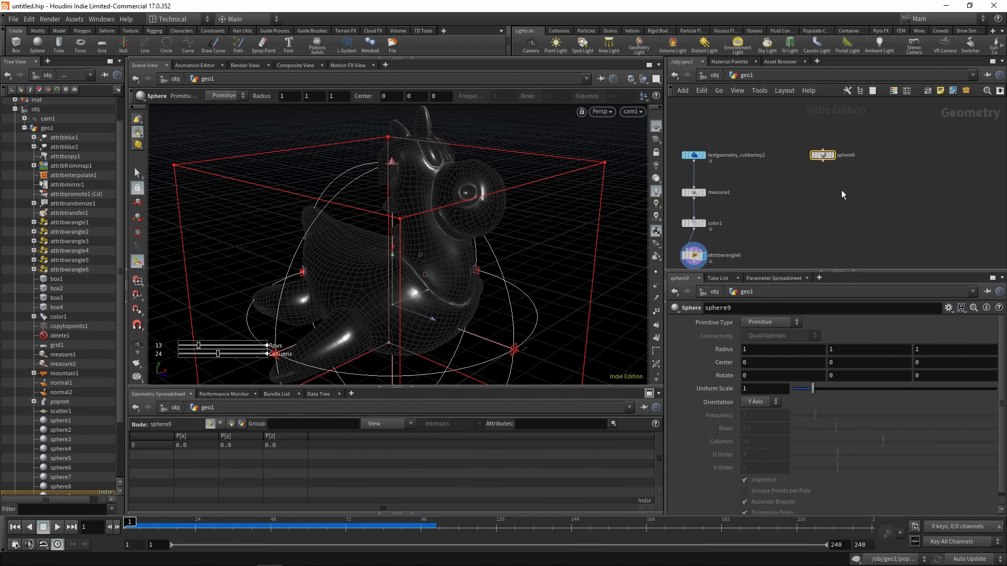
Add an Attribute Fade node below the new sphere node
key(Tab)
text(attribute)
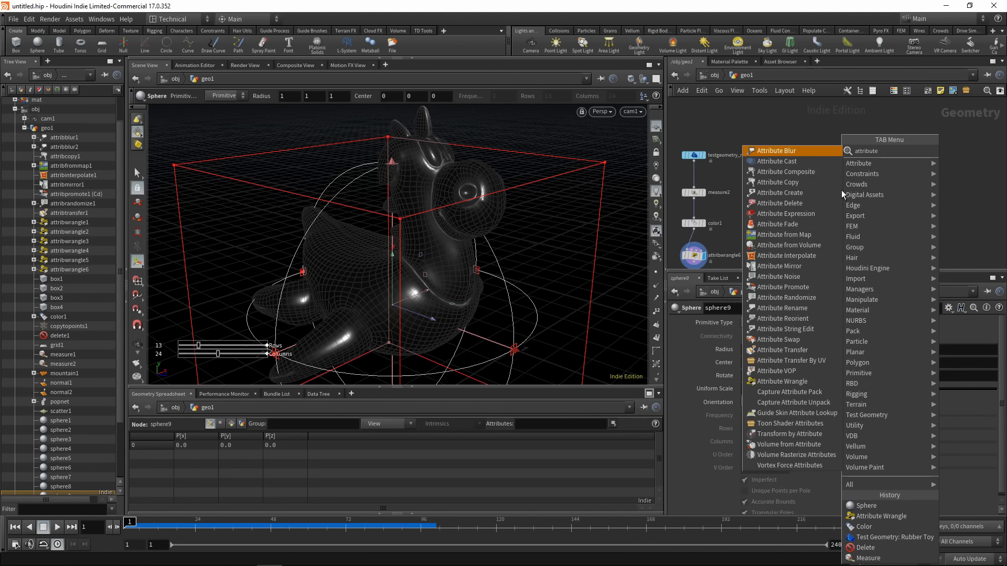
text( fade)
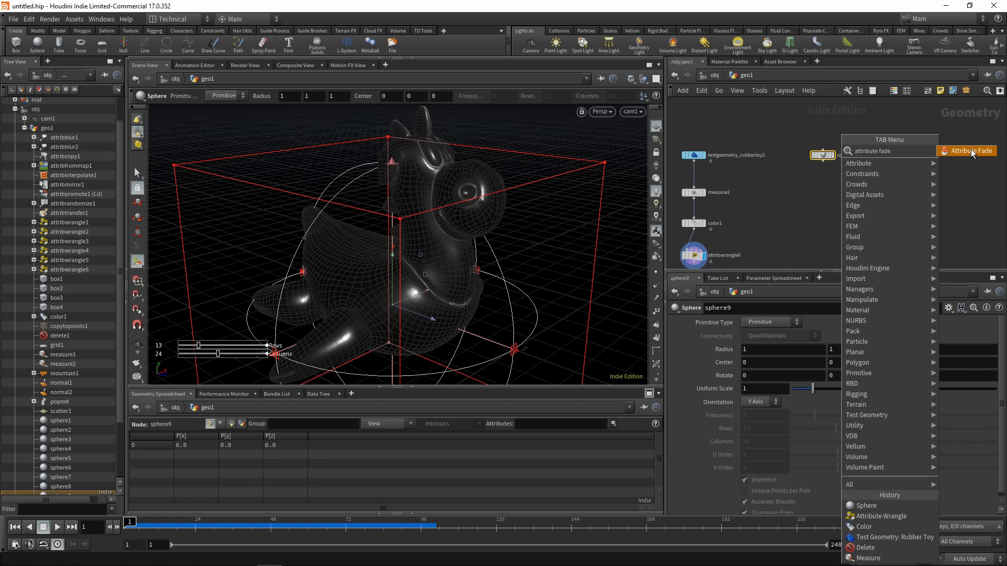
click(969, 151)
click(823, 200)
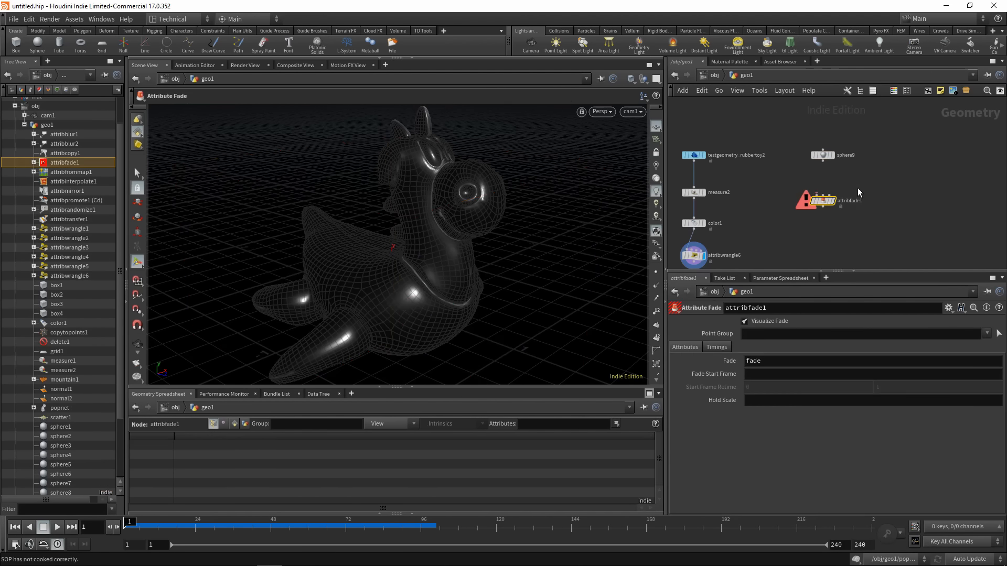
Display the new sphere as a Polygon Mesh with 50 rows and 50 columns
scroll(857, 207, up, 2)
click(813, 144)
click(770, 322)
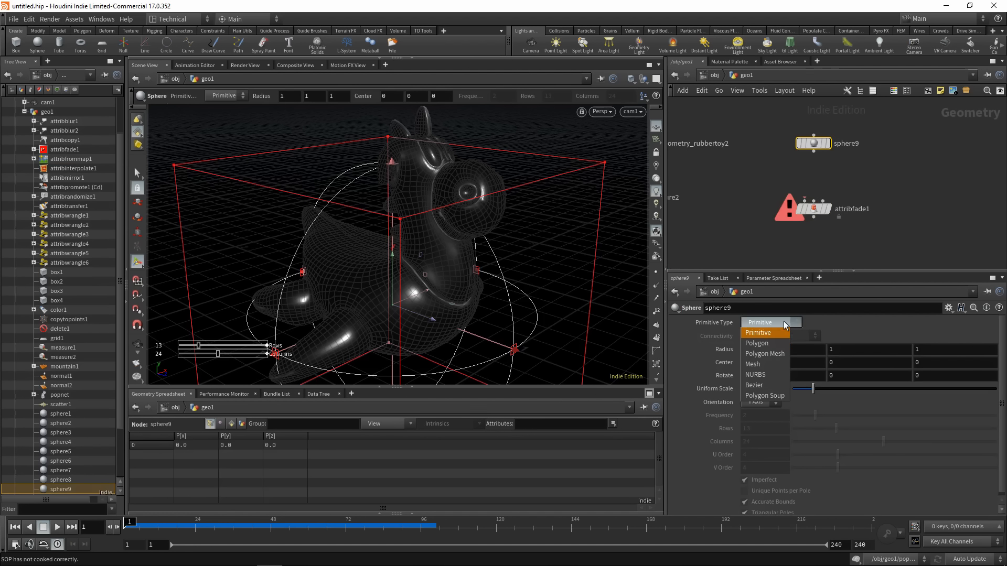
click(773, 354)
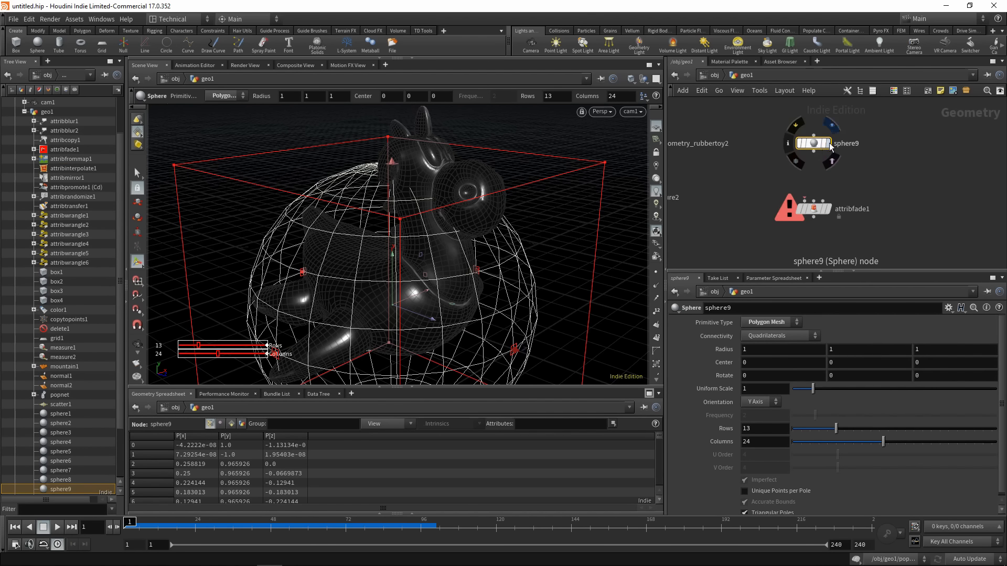
click(819, 145)
click(137, 343)
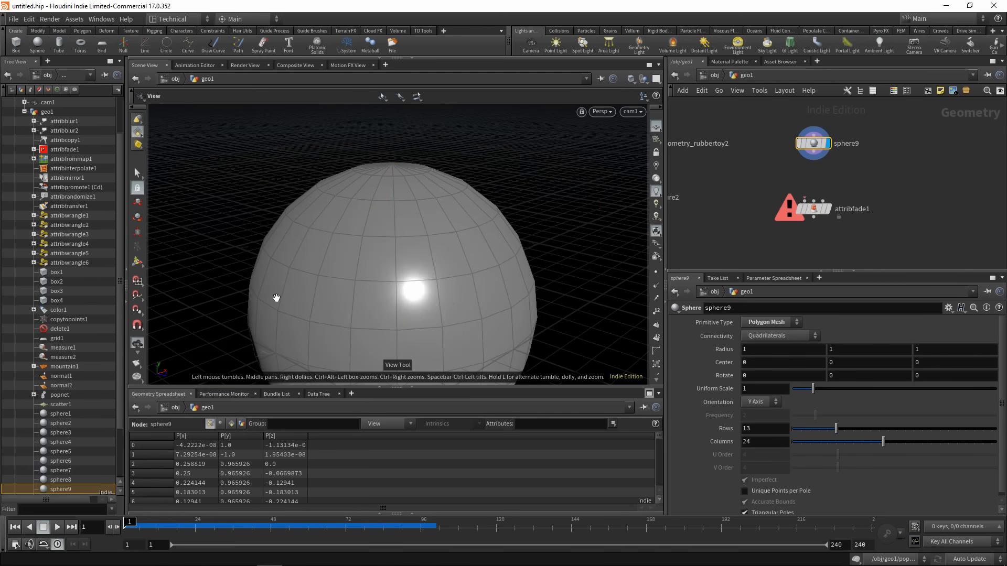
scroll(449, 253, down, 4)
mouse_move(744, 429)
mouse_down()
mouse_move(733, 429)
mouse_move(746, 442)
mouse_move(733, 435)
mouse_up()
text(5050)
key(Return)
Insert a Color node after the sphere, wire it into the Attribute Fade node and display the fade node
middle_drag(867, 182, 852, 165)
key(Tab)
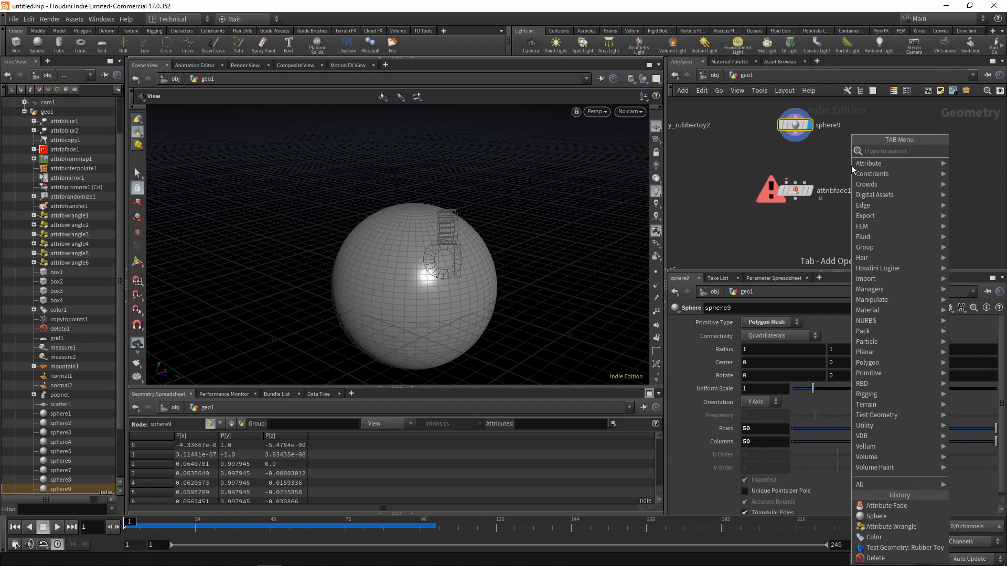
text(color)
key(Return)
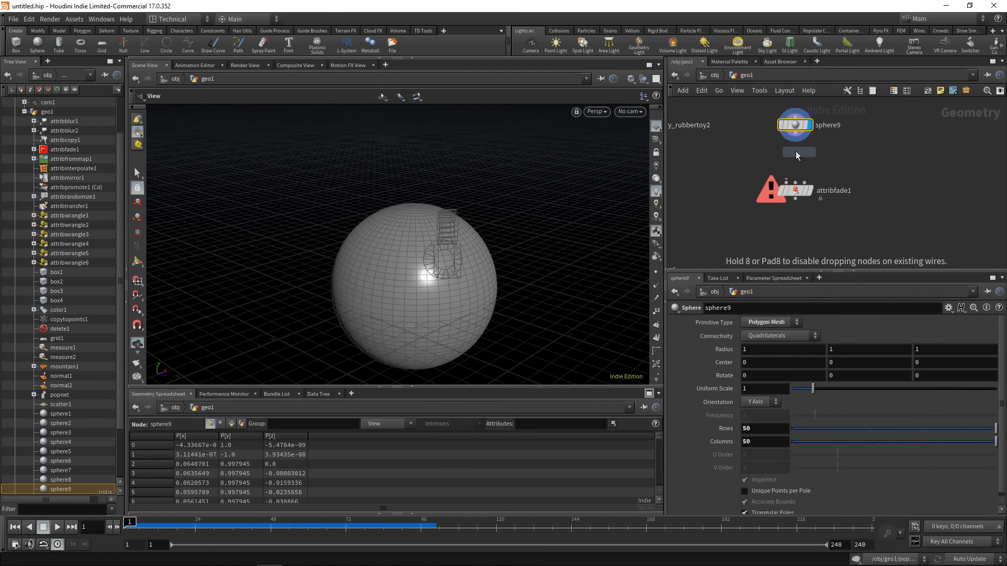
click(794, 162)
drag(795, 170, 804, 215)
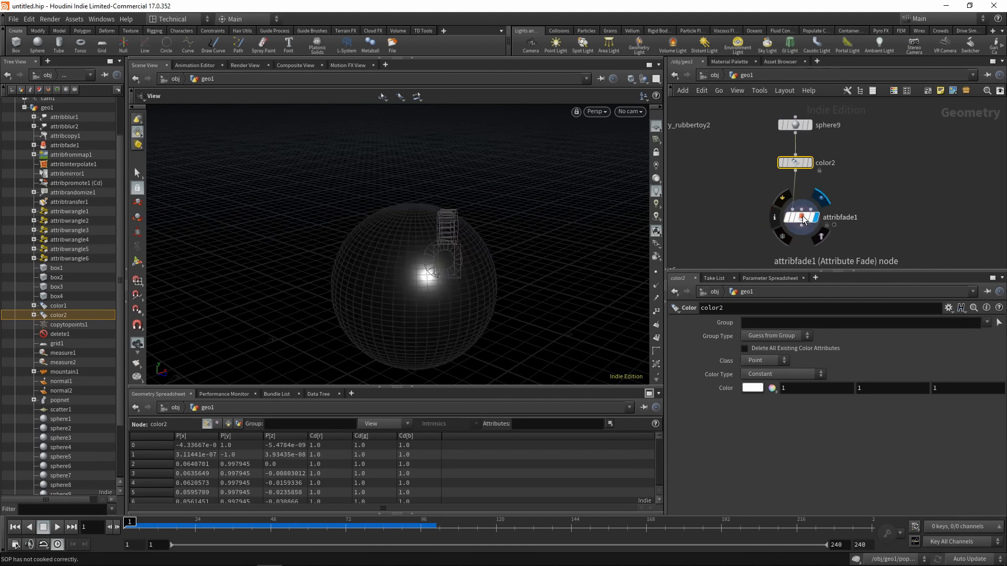
Set the sphere's Color node to a saturated blue with red 0, green about 0.056 and blue 1
click(796, 164)
click(757, 387)
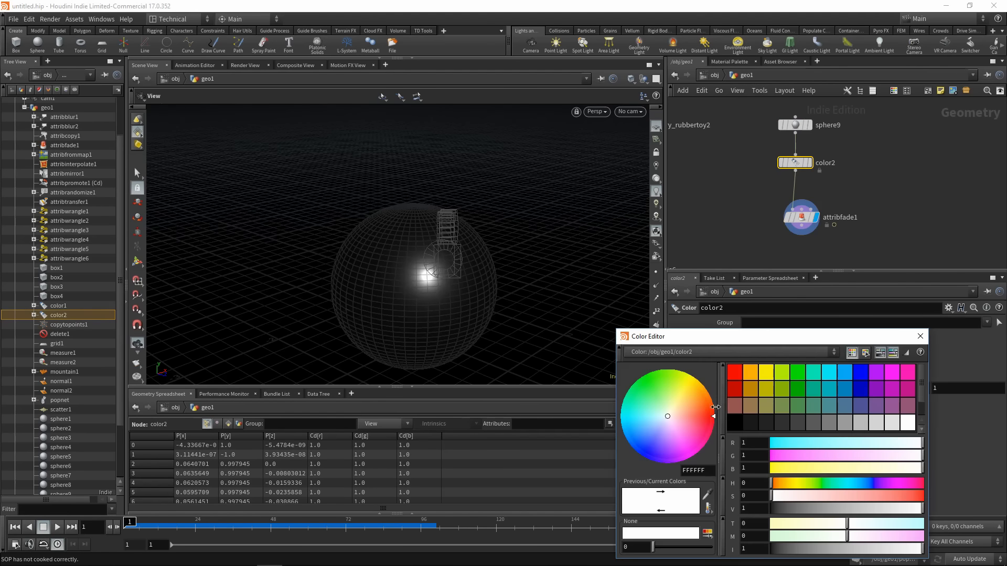
drag(660, 427, 633, 505)
drag(645, 469, 644, 455)
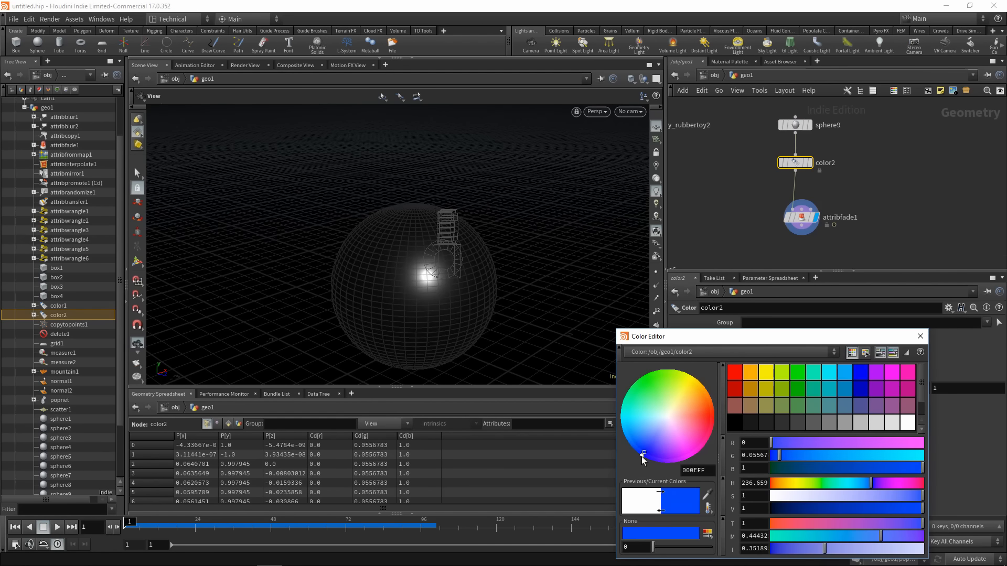
click(920, 336)
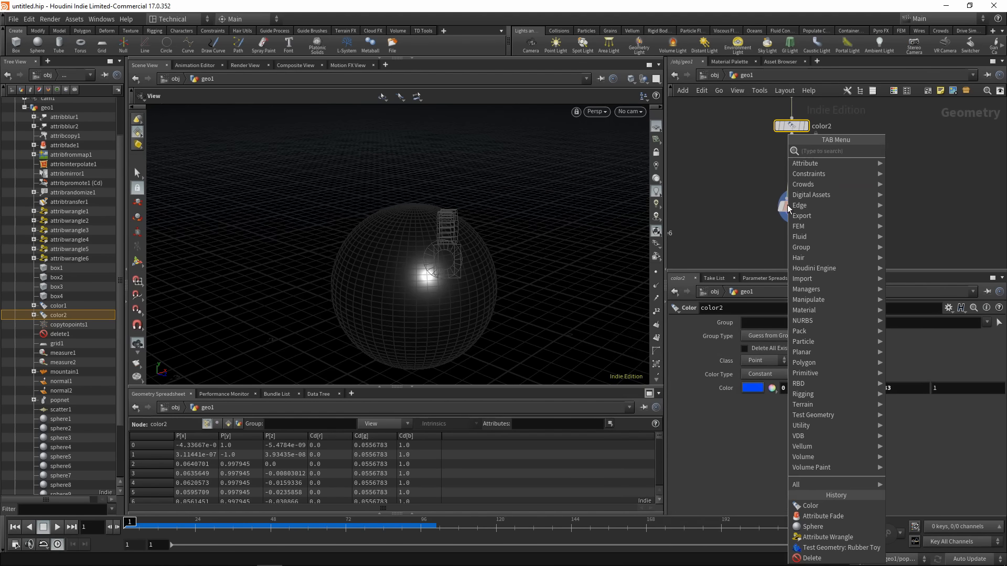
Insert an Attribute Wrangle node between the sphere's Color node and the Attribute Fade node
key(Tab)
text(aw)
key(Return)
click(792, 166)
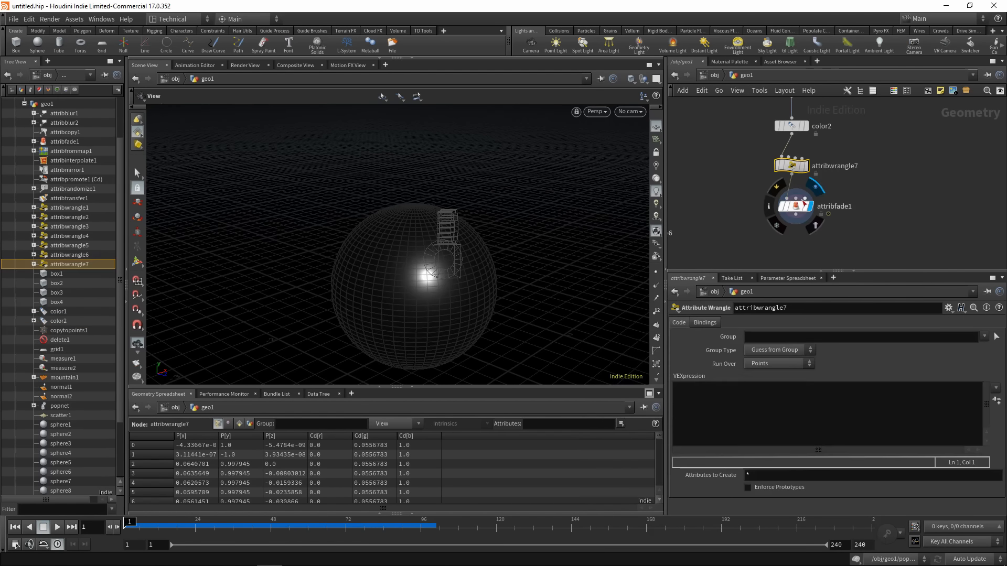
Review the Attribute Fade node's timing and attribute settings and sort the spreadsheet by the fade attribute
click(794, 207)
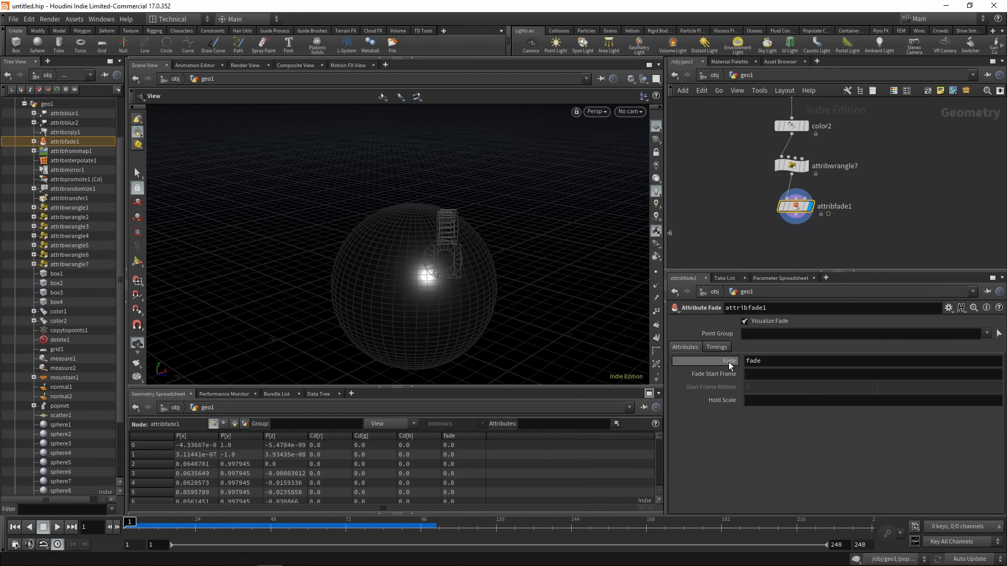
click(716, 347)
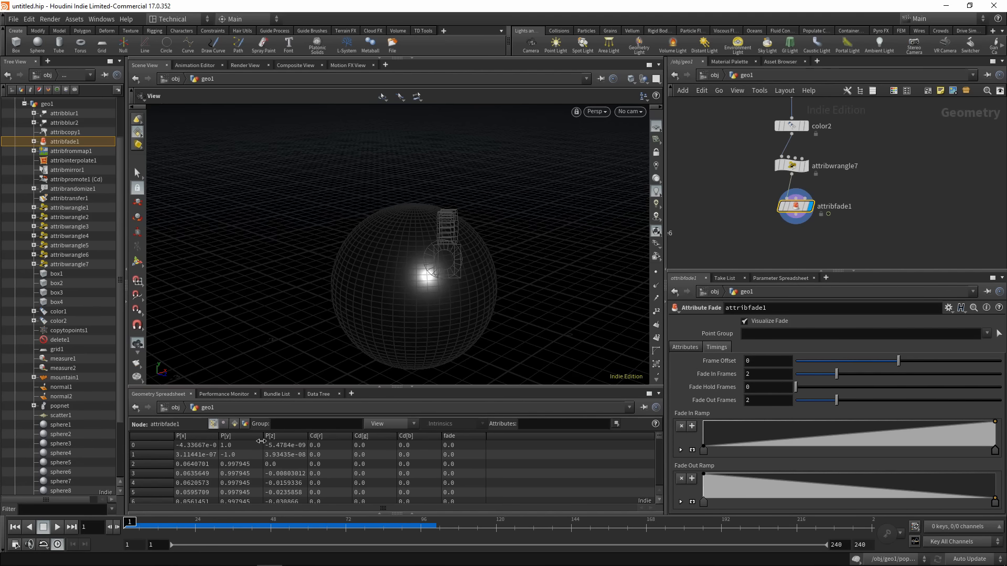
mouse_move(129, 524)
mouse_down()
mouse_move(154, 526)
mouse_move(129, 527)
mouse_up()
click(695, 349)
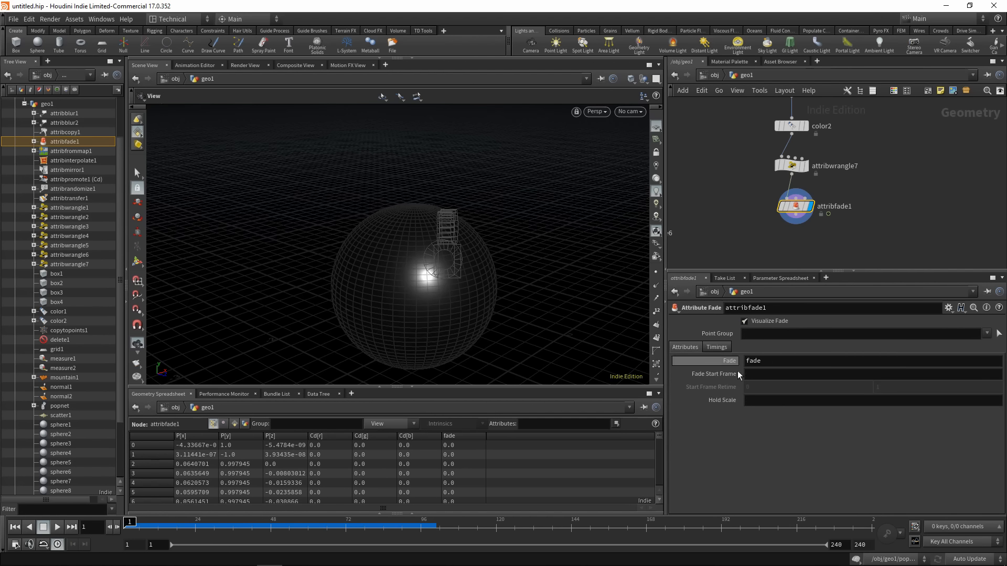
click(459, 437)
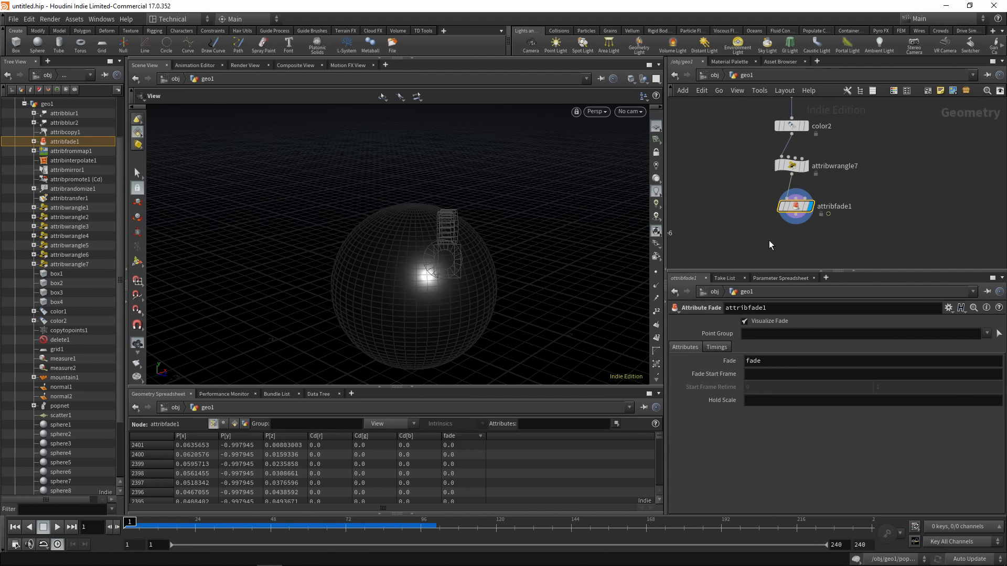
Set the Attribute Fade node's Fade In Frames and Fade Out Frames to 20, then return to its attribute settings
click(720, 347)
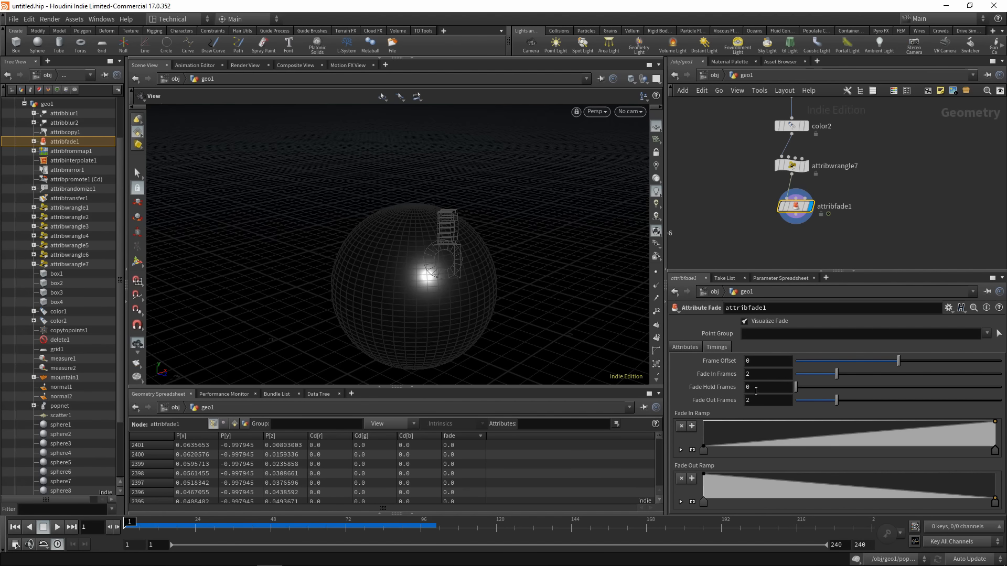
click(766, 375)
text(20)
key(Return)
click(767, 401)
text(20)
key(Return)
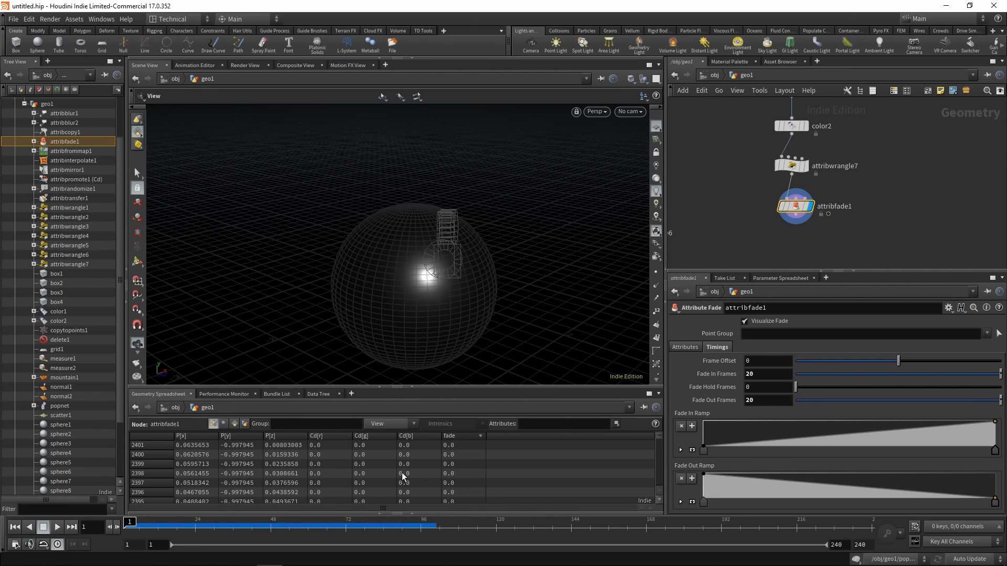
mouse_move(128, 532)
mouse_down()
mouse_move(321, 533)
mouse_move(99, 533)
mouse_up()
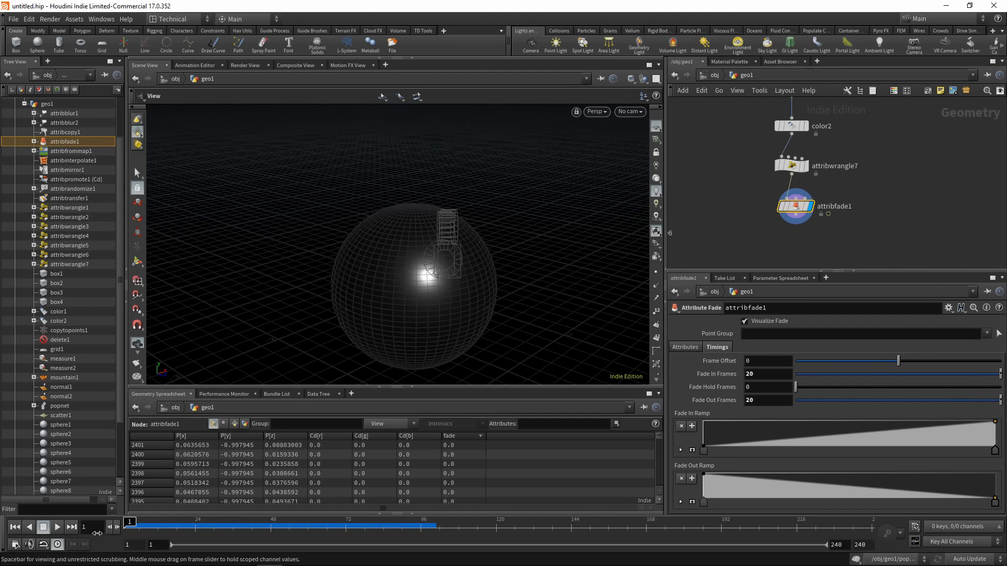
click(685, 348)
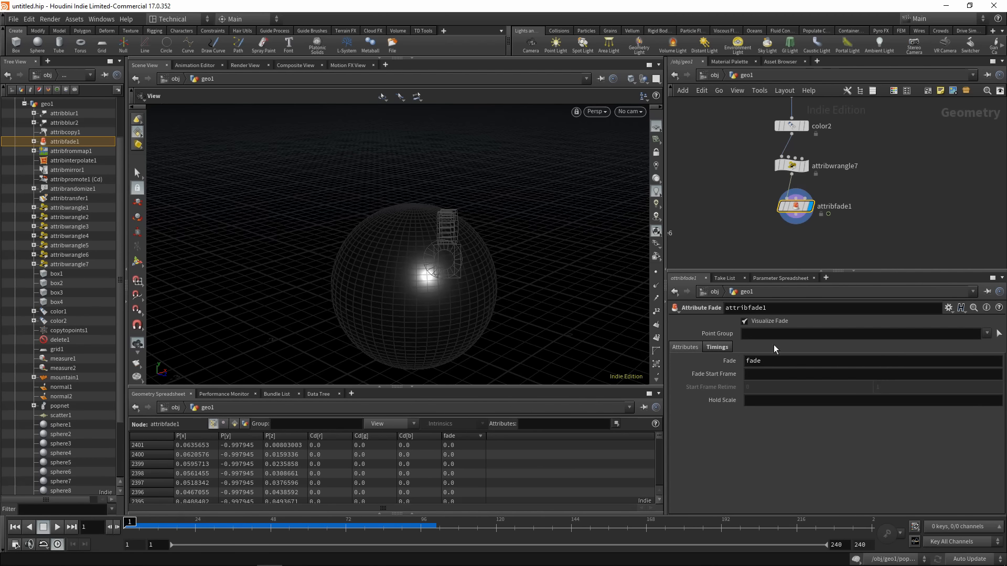
click(795, 168)
click(745, 406)
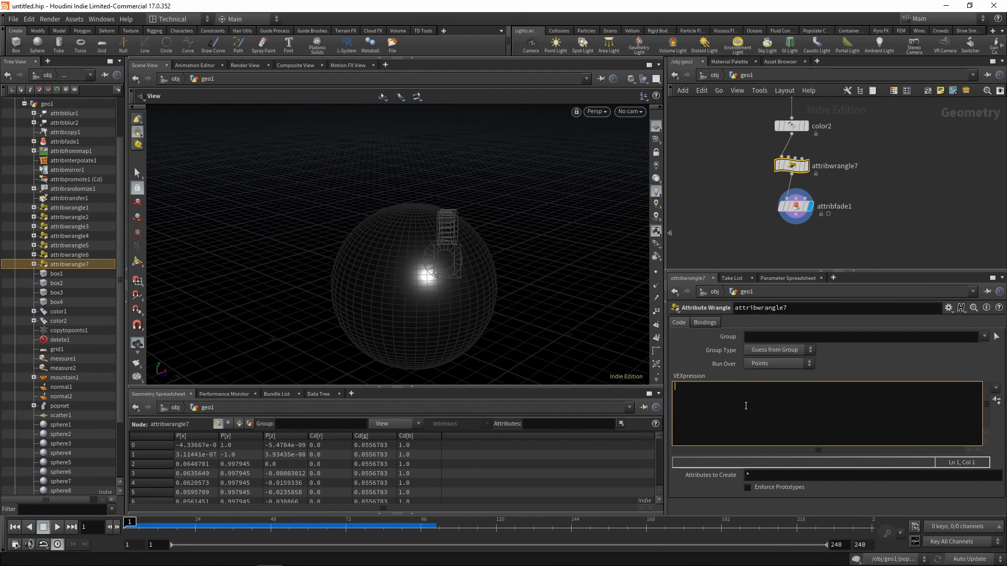
text(#)
key(BackSpace)
text(@fadestart = 10;)
key(Return)
text(@holdscale = 20;)
Assign fadestart as the Attribute Fade node's Fade Start Frame attribute and holdscale as its Hold Scale attribute
click(795, 206)
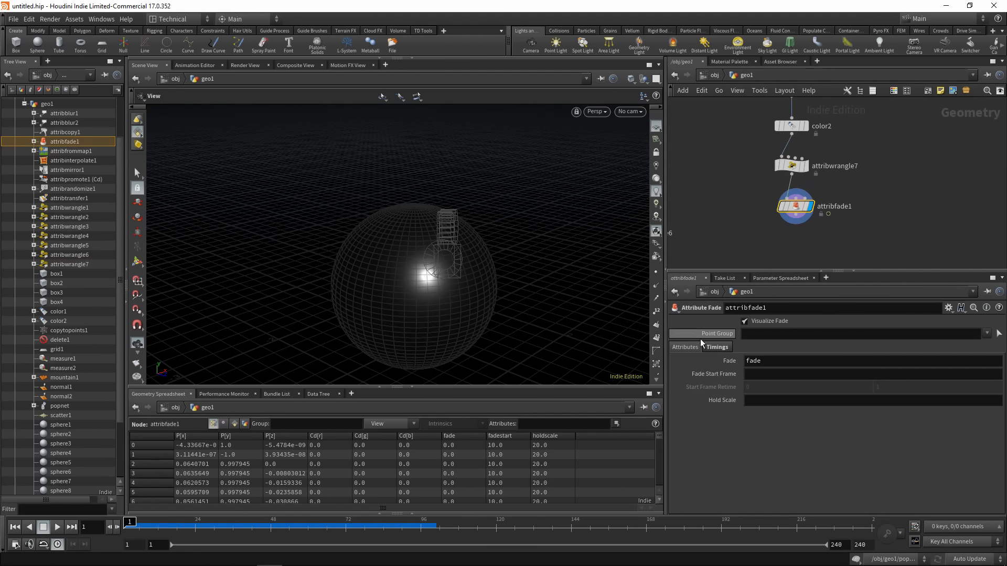
click(746, 375)
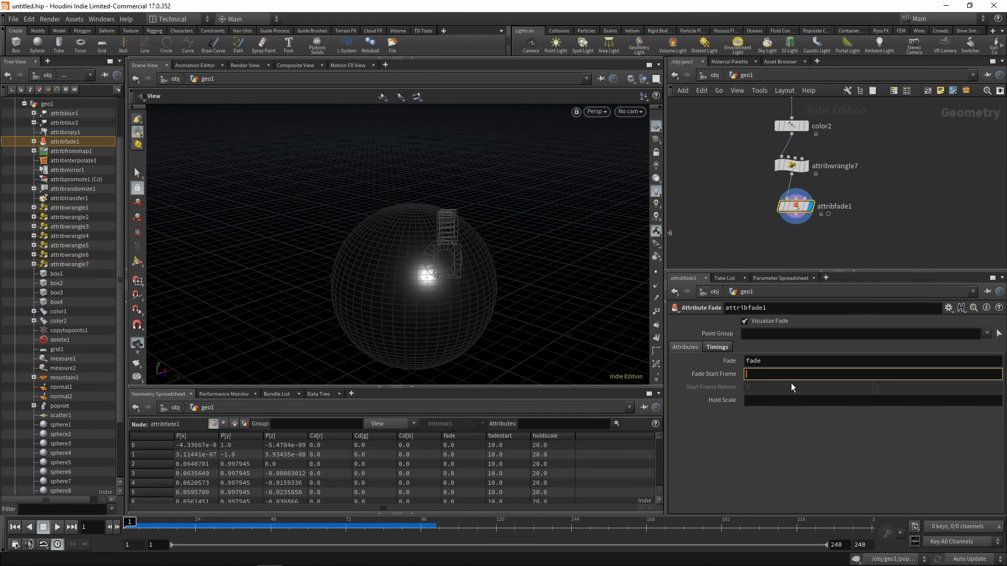
text(fadestart)
click(794, 401)
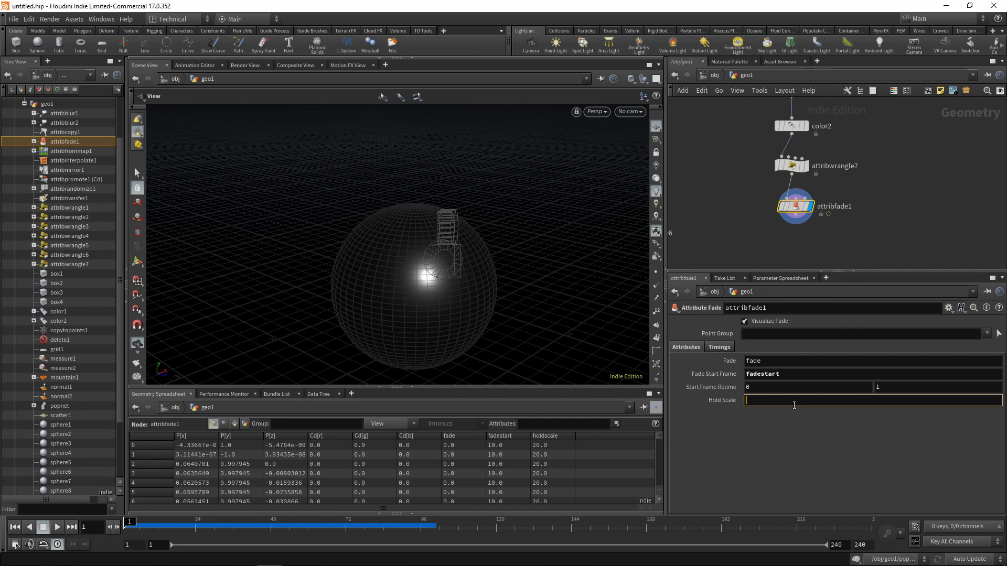
text(holdscale)
key(Return)
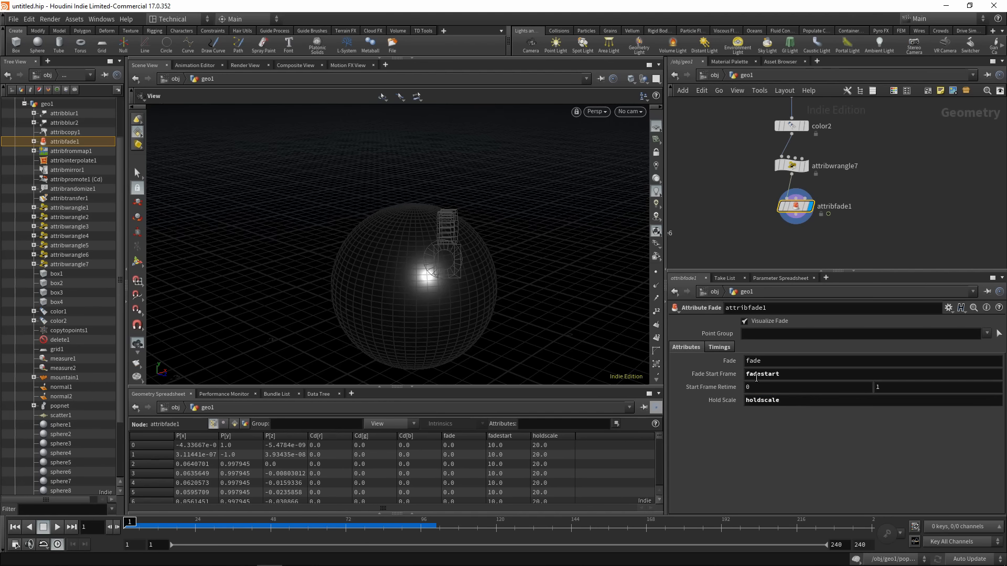
Scrub the timeline to frame 51 to check the fade, and compare the wrangle's attributes with the fade timings
mouse_move(130, 522)
mouse_down()
mouse_move(159, 525)
mouse_move(133, 526)
mouse_move(148, 527)
mouse_up()
click(152, 523)
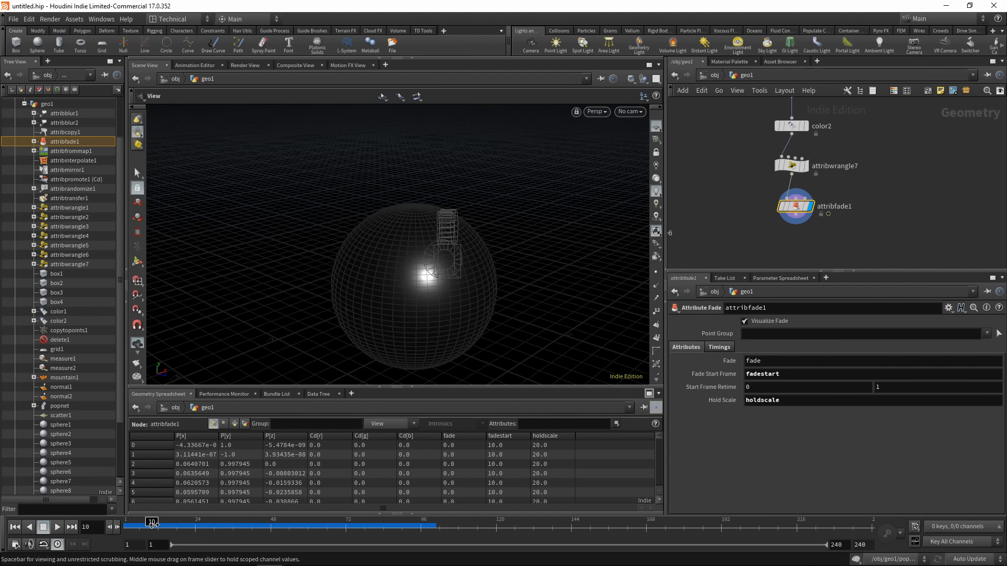
drag(153, 523, 280, 532)
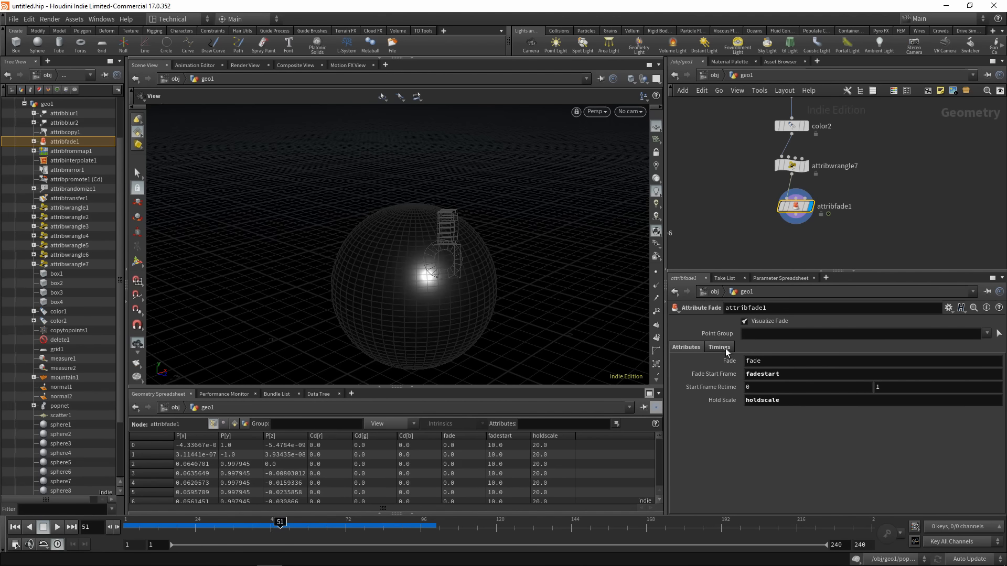
click(791, 166)
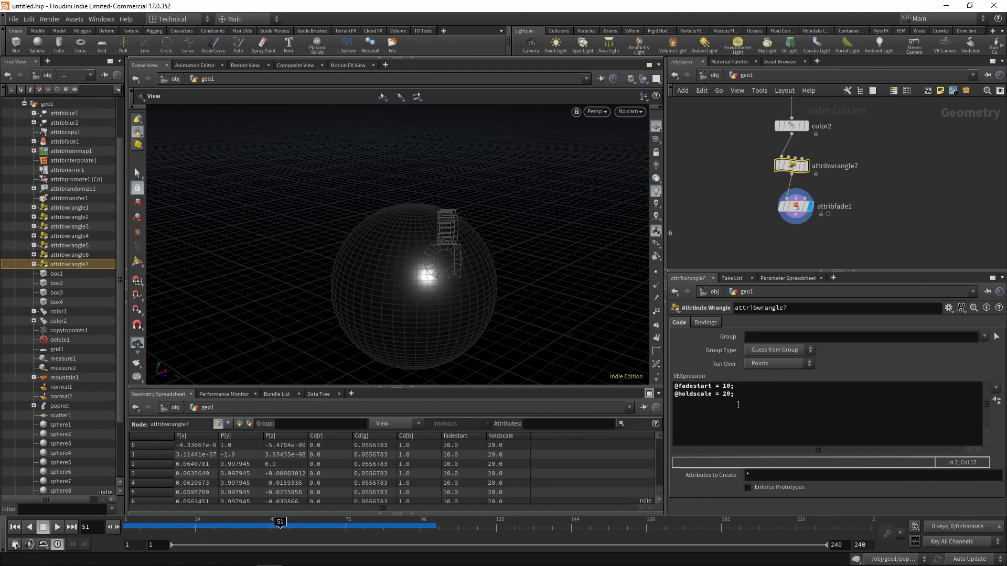
click(795, 206)
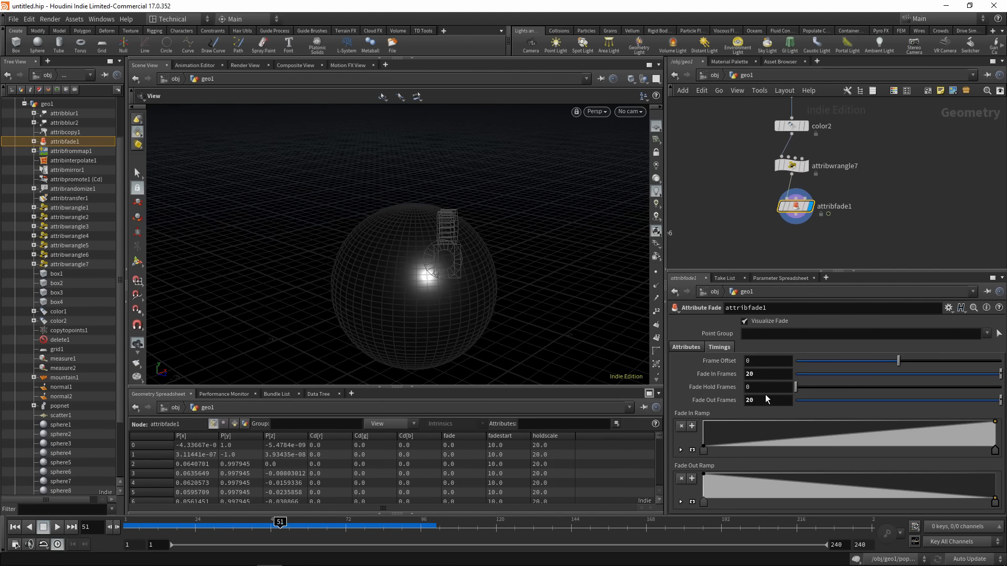
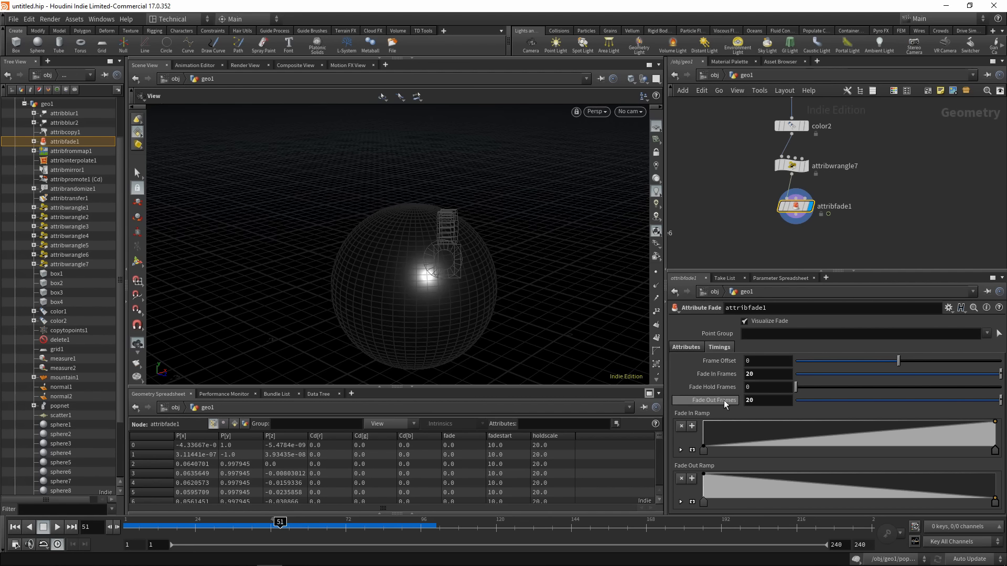
Set the Attribute Fade node's Fade Hold Frames to 1 and check it against the Hold Scale attribute
click(750, 387)
text(1)
key(Return)
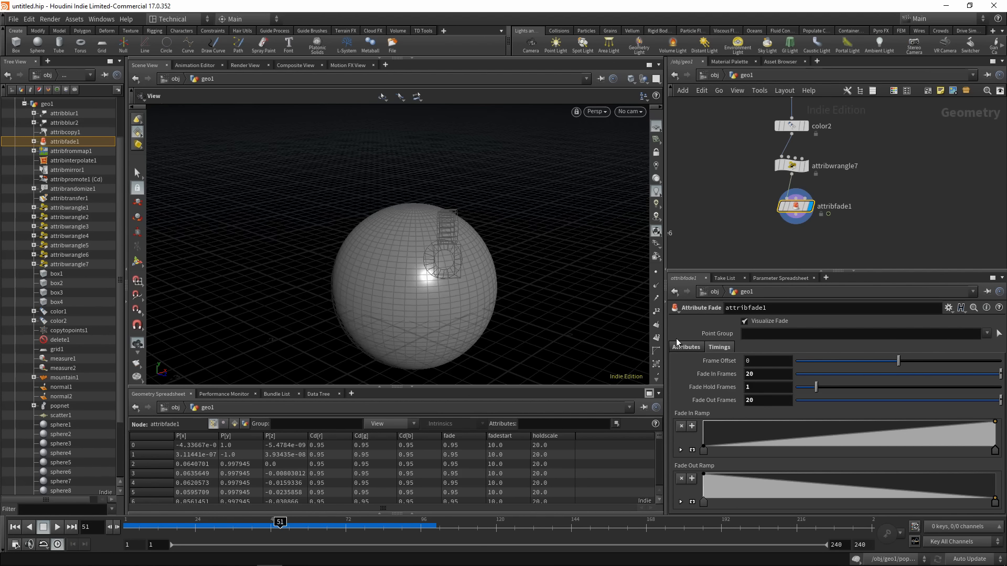
click(686, 347)
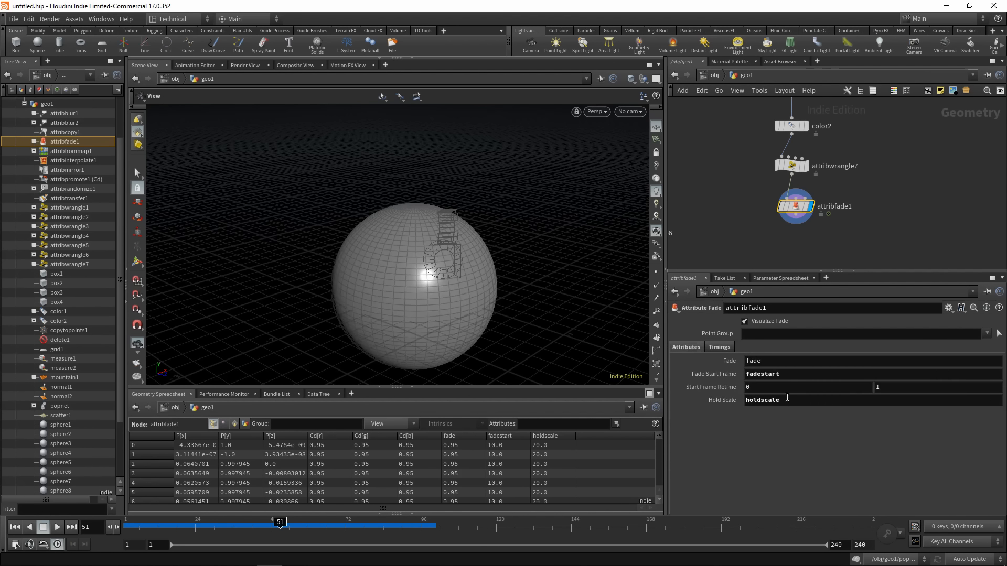
click(719, 348)
Scrub the timeline from frame 10 to frame 72 to examine how the sphere fades in, holds and fades out
mouse_move(284, 528)
mouse_down()
mouse_move(112, 529)
mouse_move(158, 533)
mouse_up()
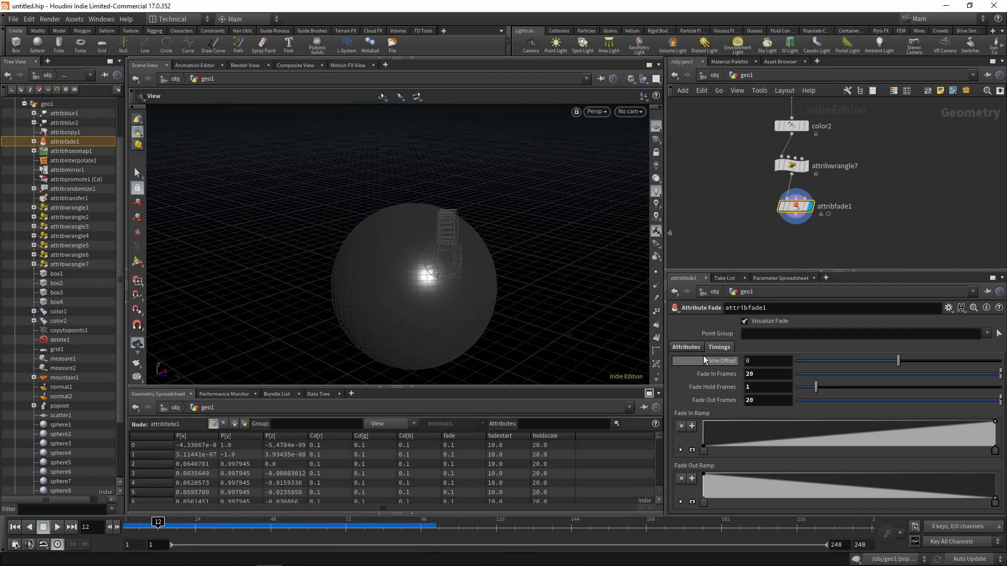
click(686, 348)
click(155, 524)
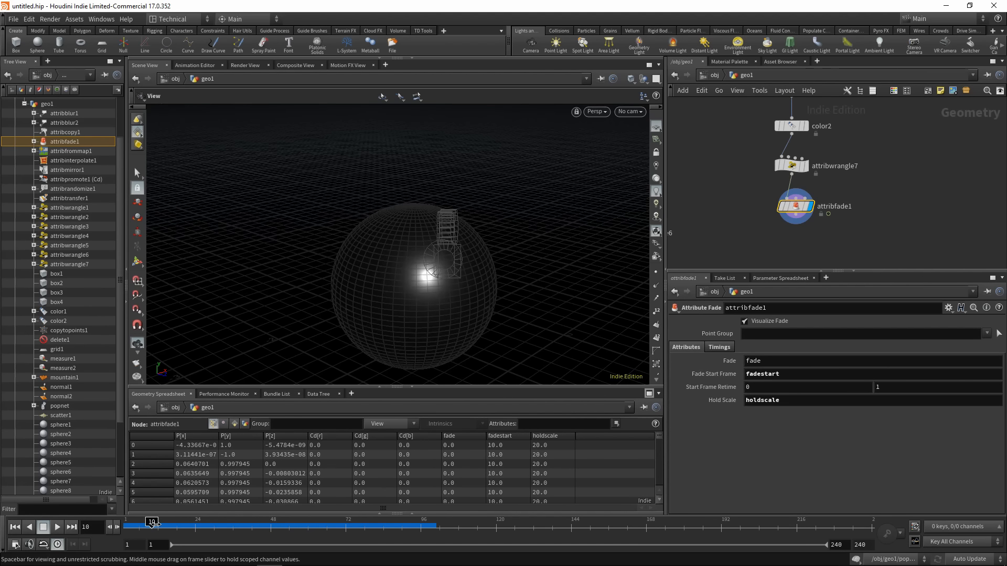
mouse_move(155, 524)
mouse_down()
mouse_move(128, 528)
mouse_move(346, 532)
mouse_up()
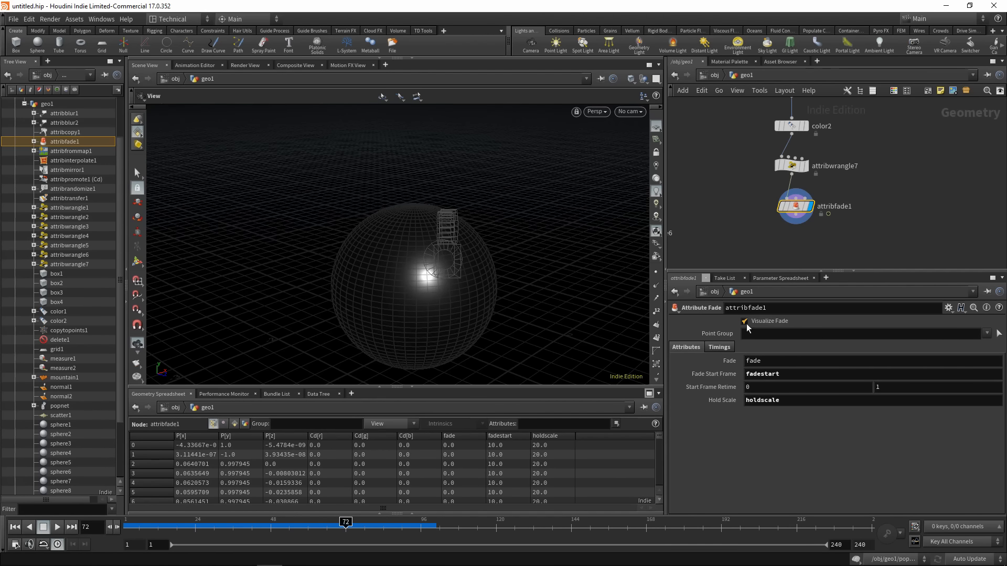
click(745, 322)
middle_drag(801, 256, 789, 225)
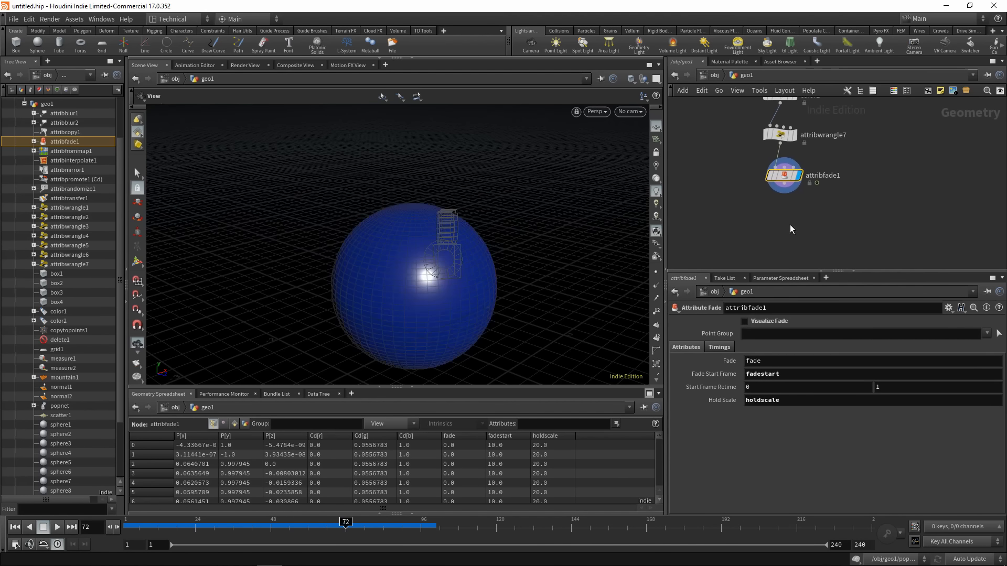
key(Tab)
click(909, 153)
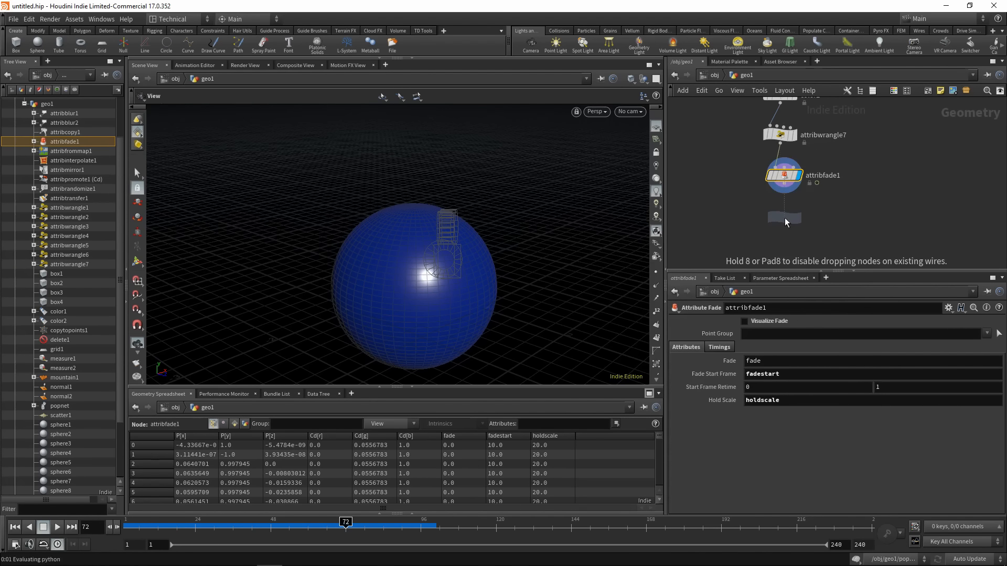
click(784, 218)
click(748, 408)
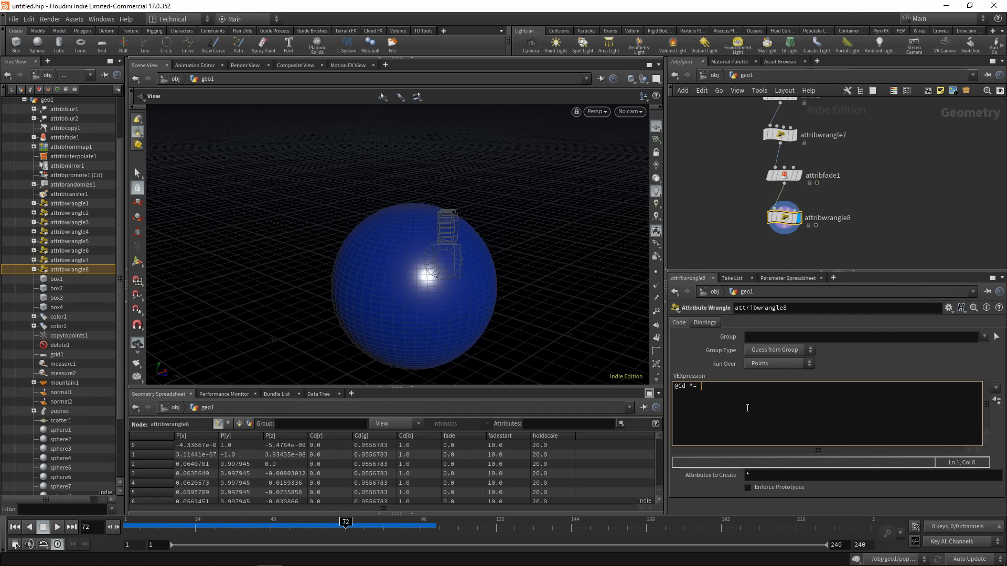
text(@Cd *= @fade;)
Play the color fade from the first frame, return to frame 1, and review the wrangle above the Attribute Fade node
drag(344, 525, 123, 530)
click(56, 529)
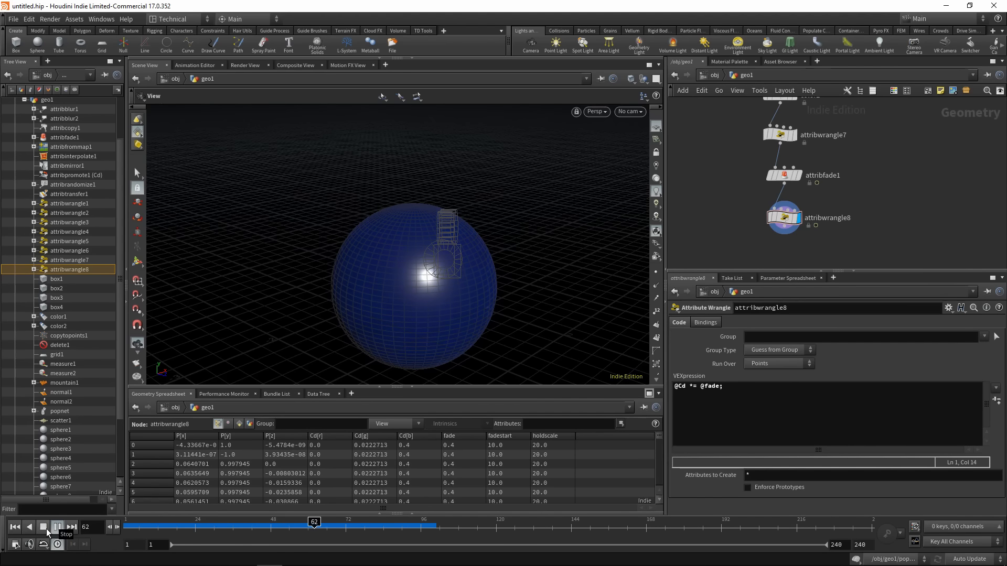
click(46, 528)
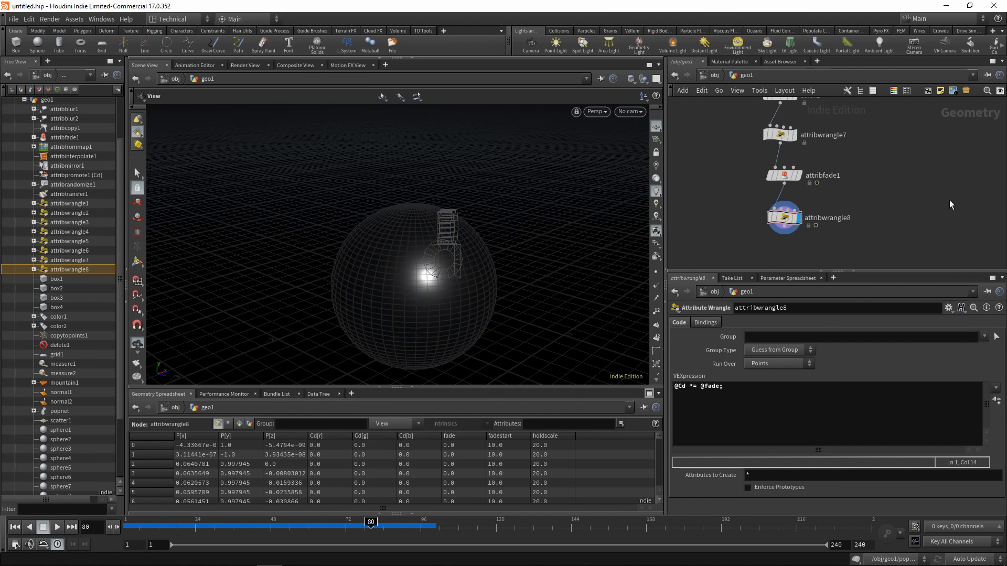
drag(252, 529, 125, 530)
mouse_move(132, 523)
mouse_down()
mouse_move(263, 522)
mouse_move(129, 523)
mouse_up()
click(779, 135)
Create a new Sphere node beside the fade network, set its primitive type to Polygon Mesh, and display it
scroll(920, 165, down, 2)
mouse_move(892, 142)
middle_down()
mouse_move(846, 163)
mouse_move(881, 185)
mouse_move(812, 183)
middle_up()
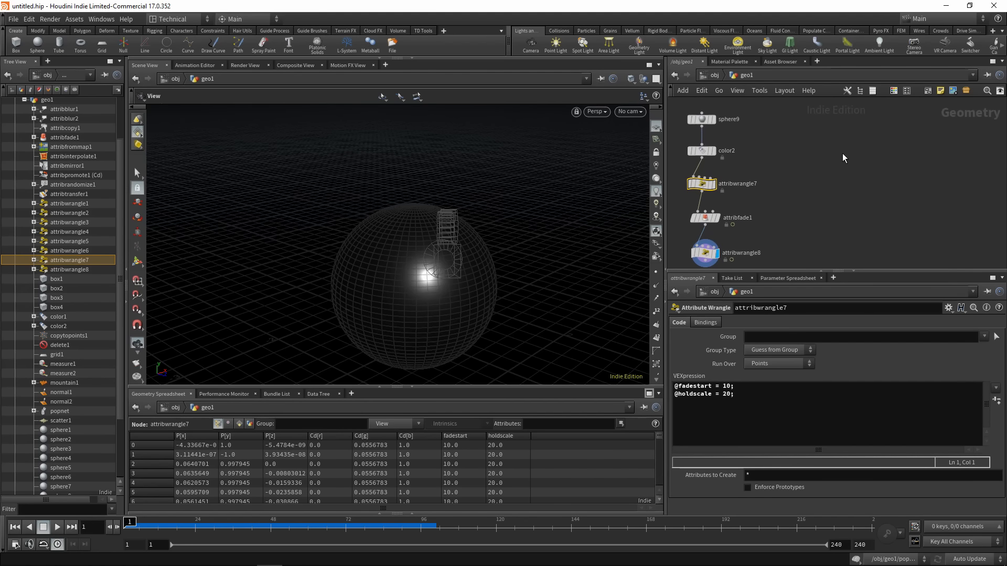
middle_drag(843, 153, 839, 156)
key(Tab)
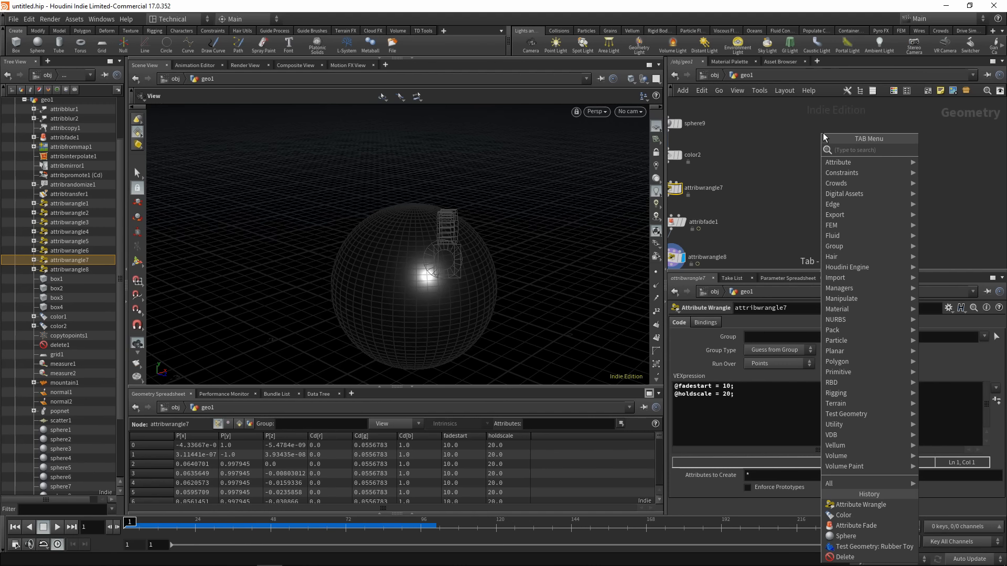
text(sphere)
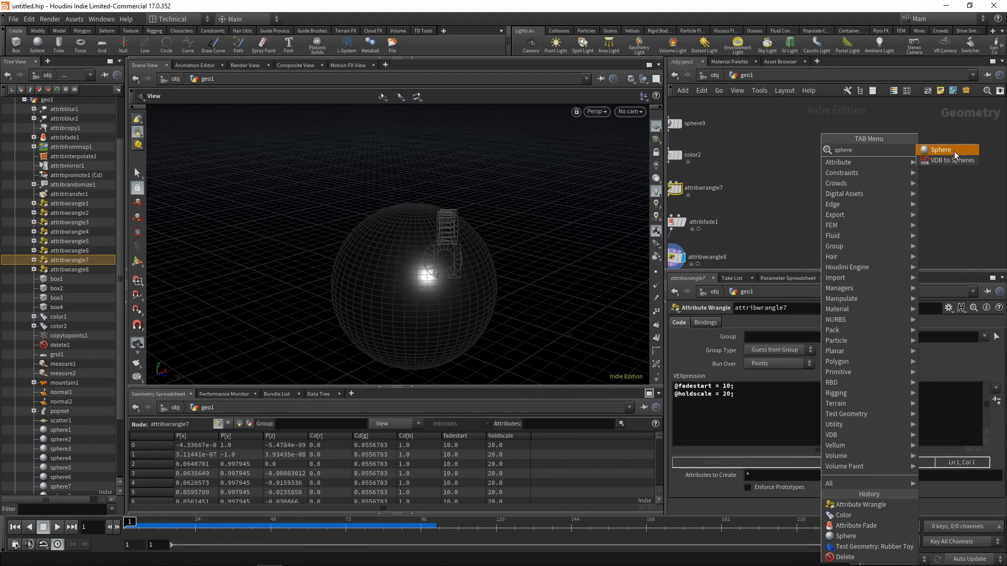
click(954, 151)
click(809, 134)
click(769, 322)
click(761, 344)
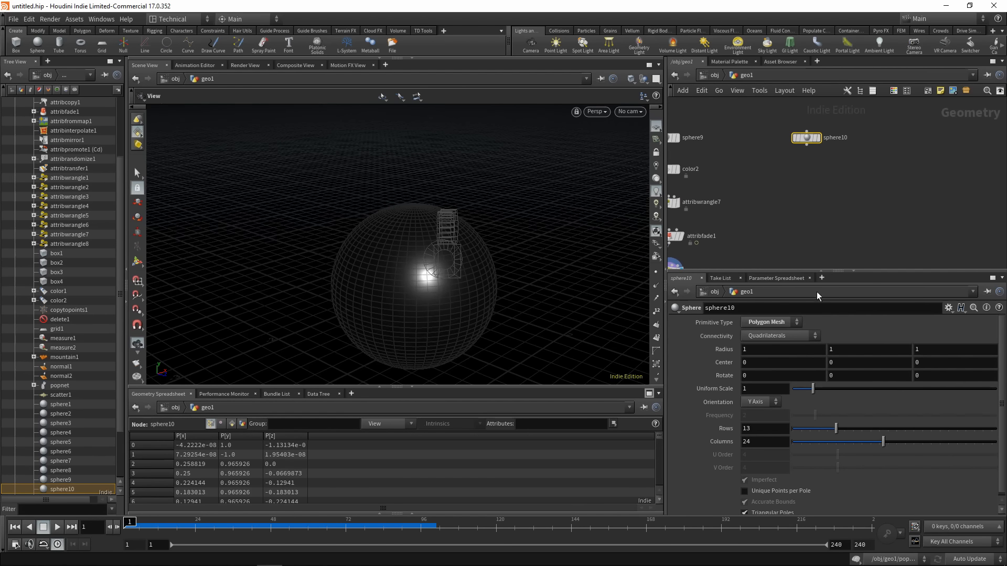
click(816, 137)
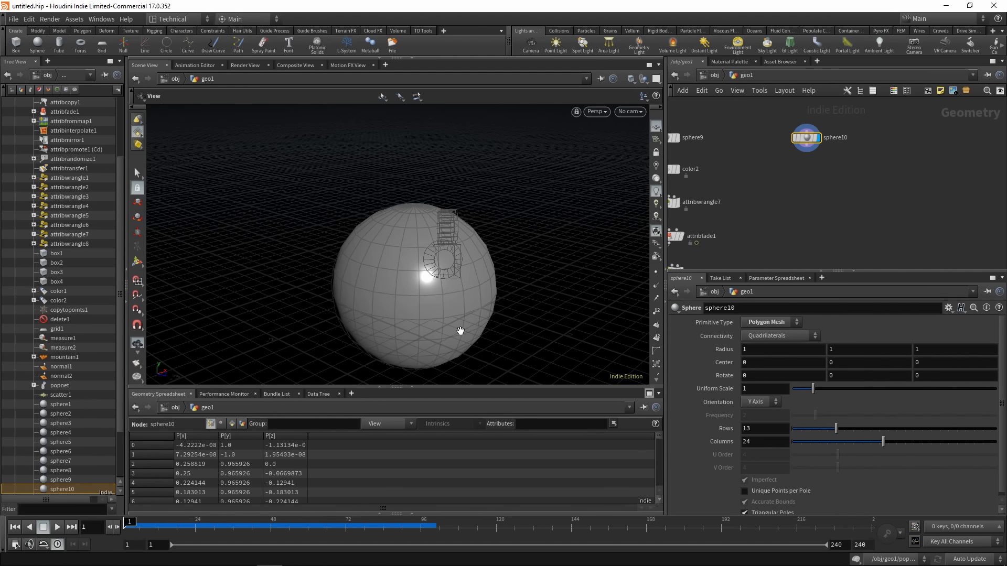
Set the new sphere's Rows and Columns to 300 each
text(300)
key(Tab)
text(300)
key(Return)
key(Tab)
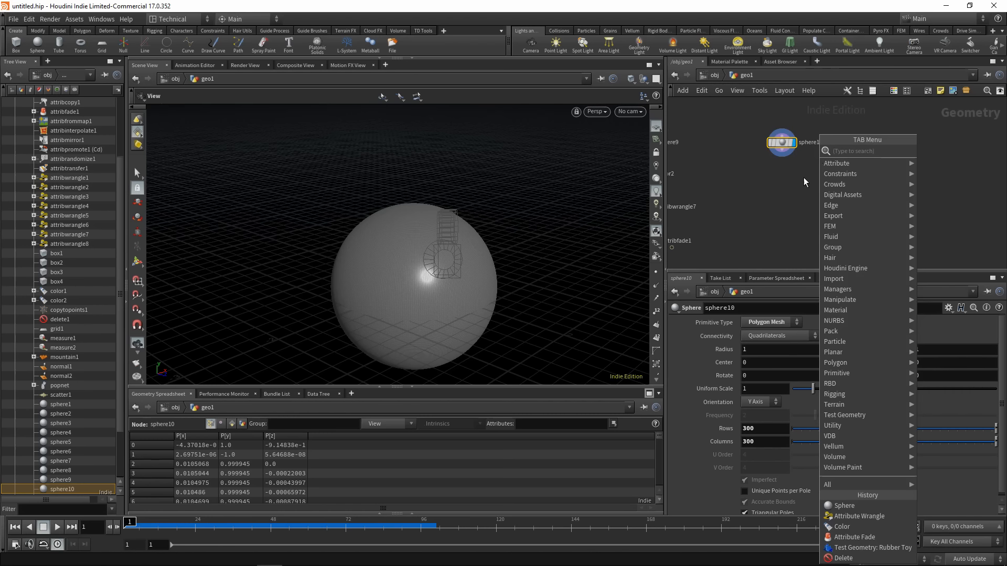
Duplicate the new sphere node beside the original and set the copy's Rows and Columns to 50 each
click(785, 146)
alt+drag(785, 146, 833, 148)
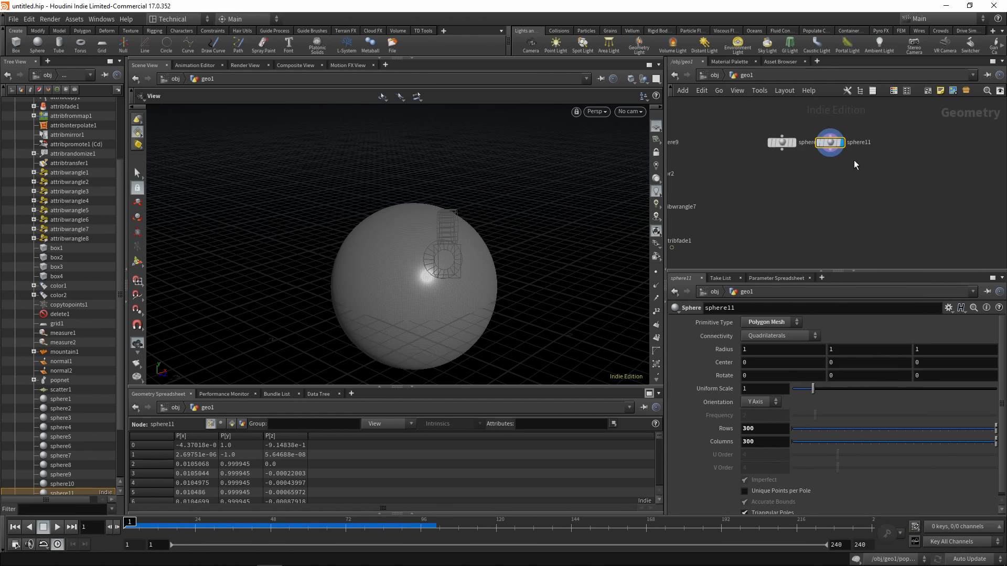
double_click(756, 428)
text(50)
key(Tab)
text(50)
key(Return)
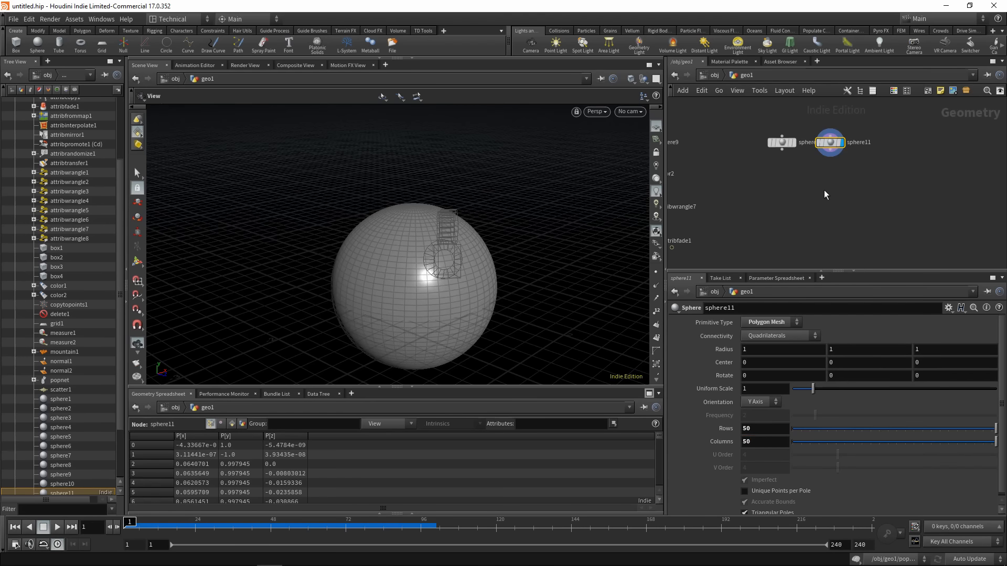
Add a Points from Volume node below the 50-row sphere and display it
key(Tab)
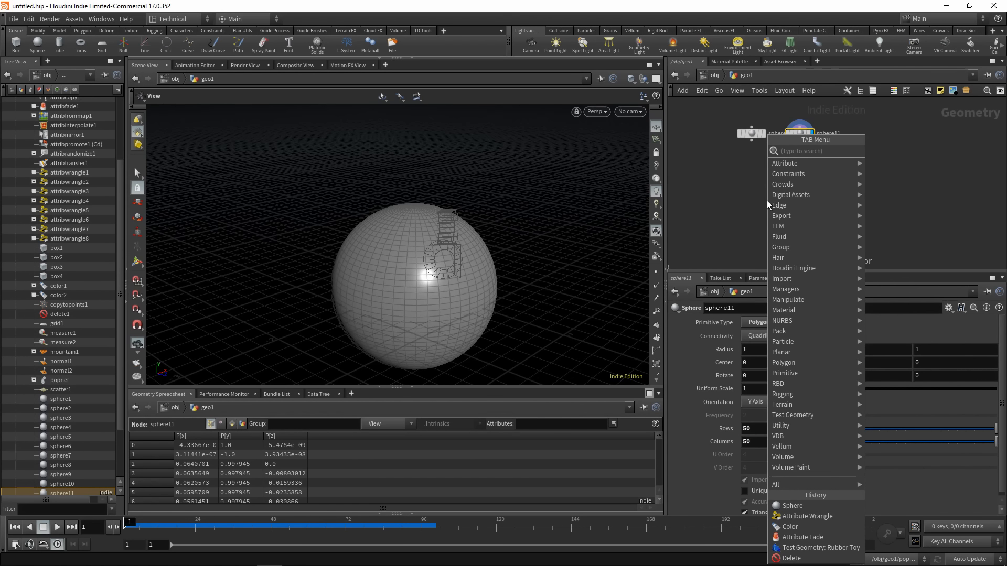
text(points)
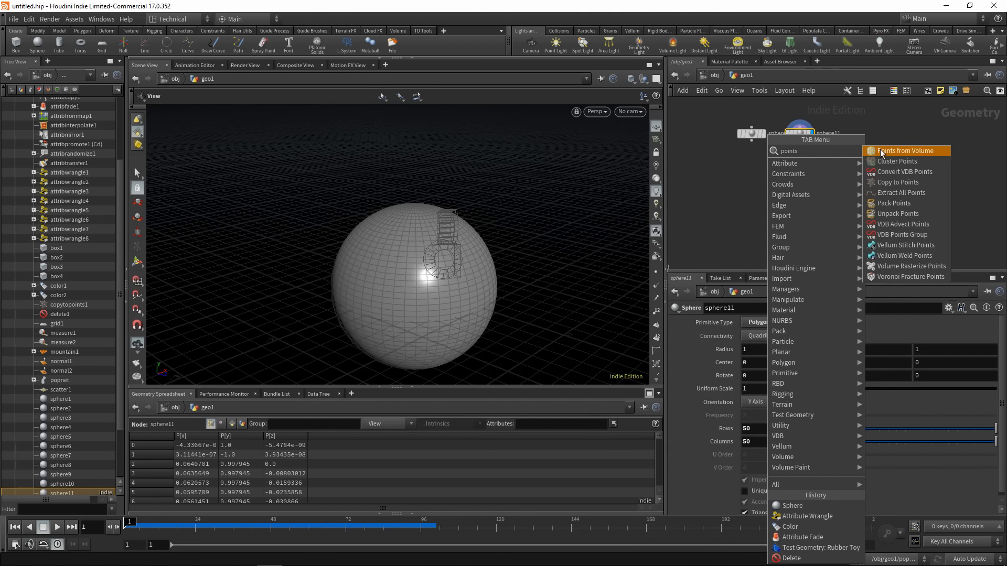
click(903, 150)
click(799, 170)
click(812, 173)
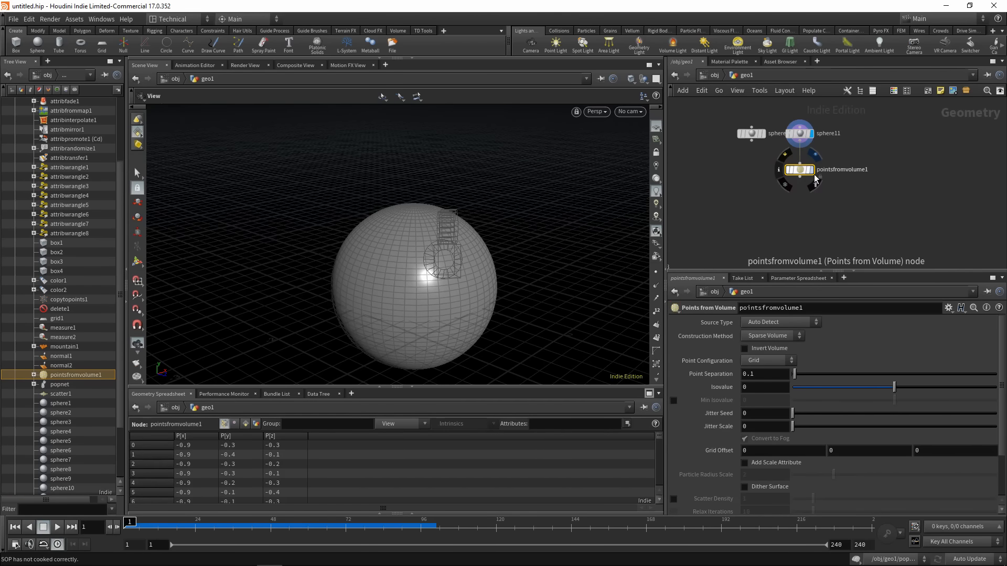
Set the Points from Volume node's Point Separation to 0.02 and inspect the point density up close
drag(394, 303, 419, 231)
scroll(423, 234, up, 5)
drag(758, 374, 717, 369)
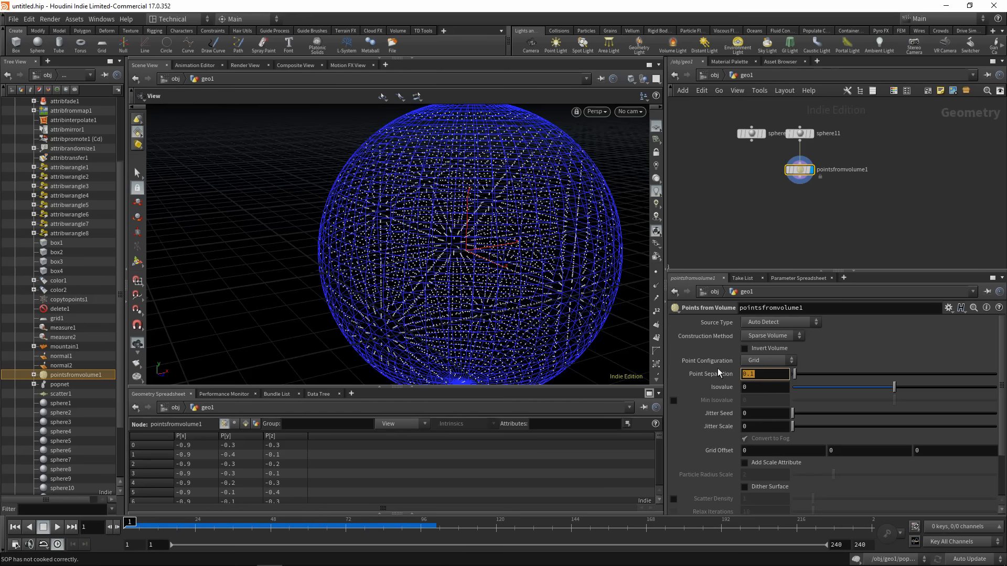
text(0.02)
key(Return)
drag(546, 257, 490, 247)
scroll(523, 241, up, 7)
scroll(524, 241, down, 7)
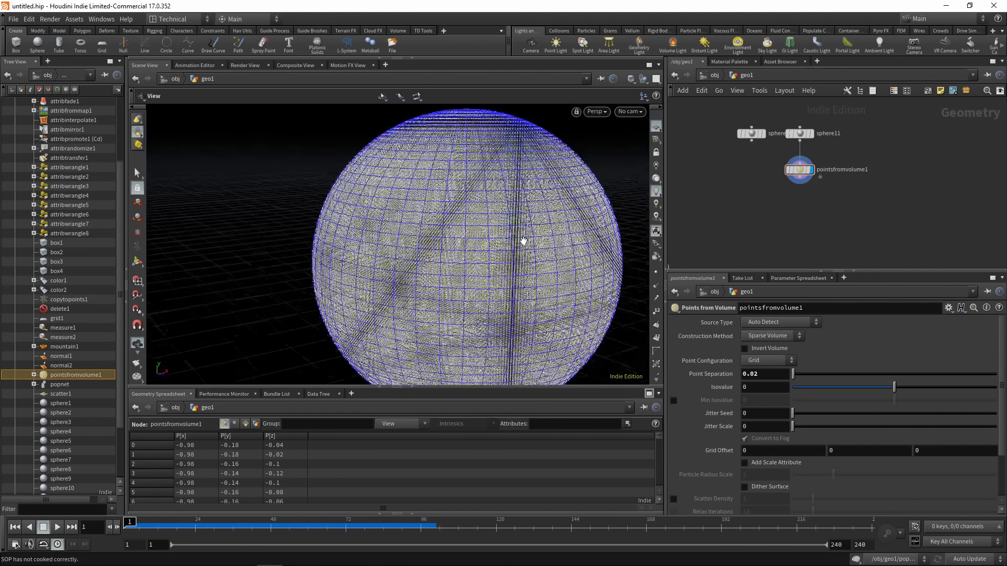
Add an Attribute VOP node below the Points from Volume node, wired to its output and displayed
middle_drag(802, 214, 797, 213)
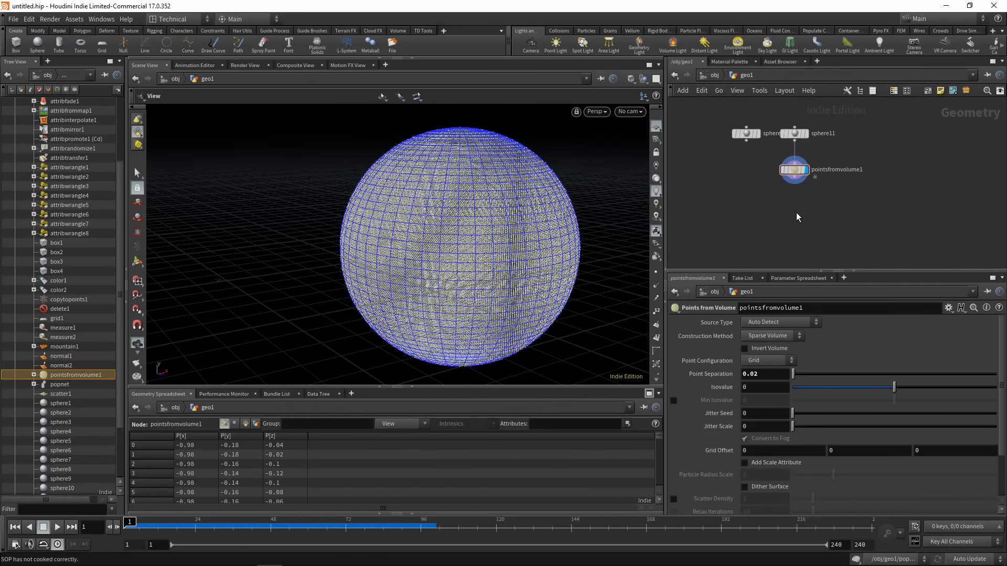
key(Tab)
text(attrib)
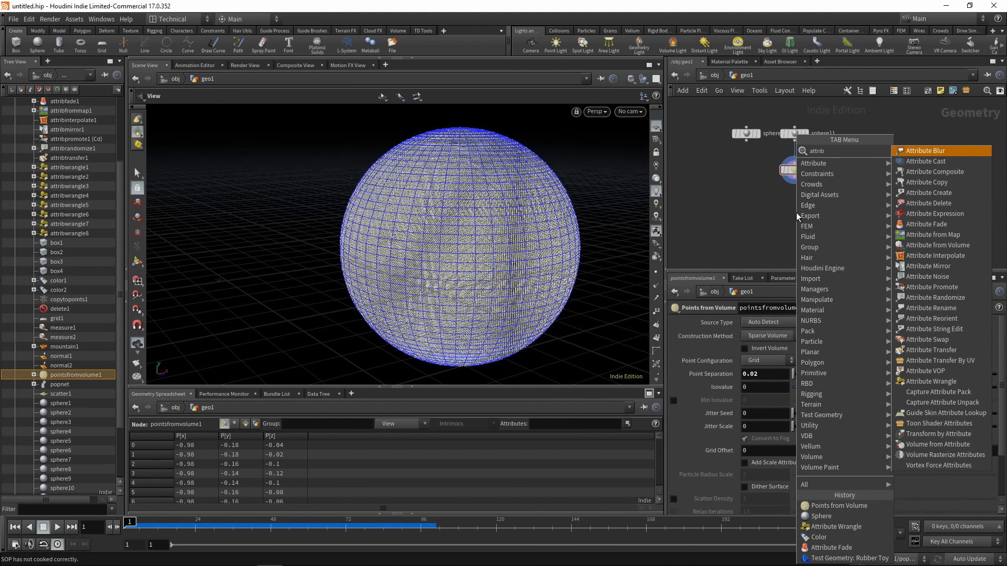
text(ute vop)
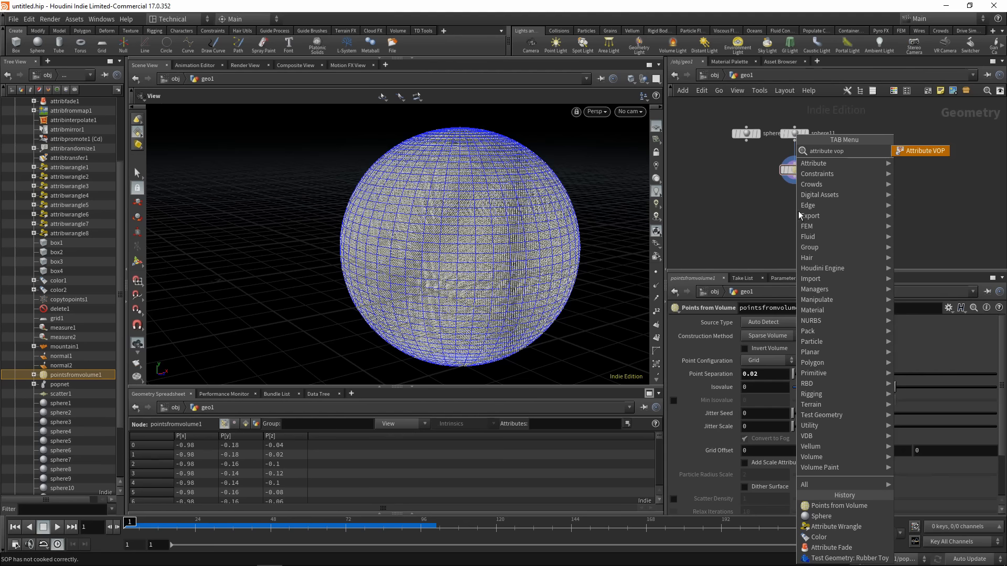
click(925, 151)
click(796, 211)
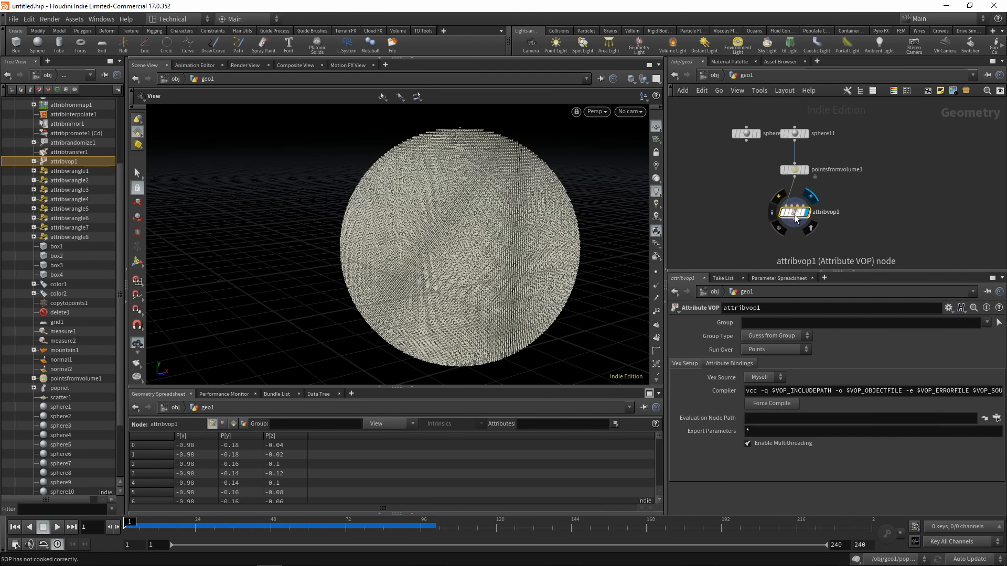
Open the Attribute VOP's inner network and spread the global parameters and output nodes apart to make room between them
double_click(794, 215)
drag(873, 120, 900, 163)
scroll(826, 184, up, 2)
scroll(826, 181, down, 1)
middle_drag(826, 174, 783, 172)
drag(853, 161, 876, 163)
scroll(770, 179, up, 1)
key(Tab)
key(Escape)
scroll(807, 181, up, 1)
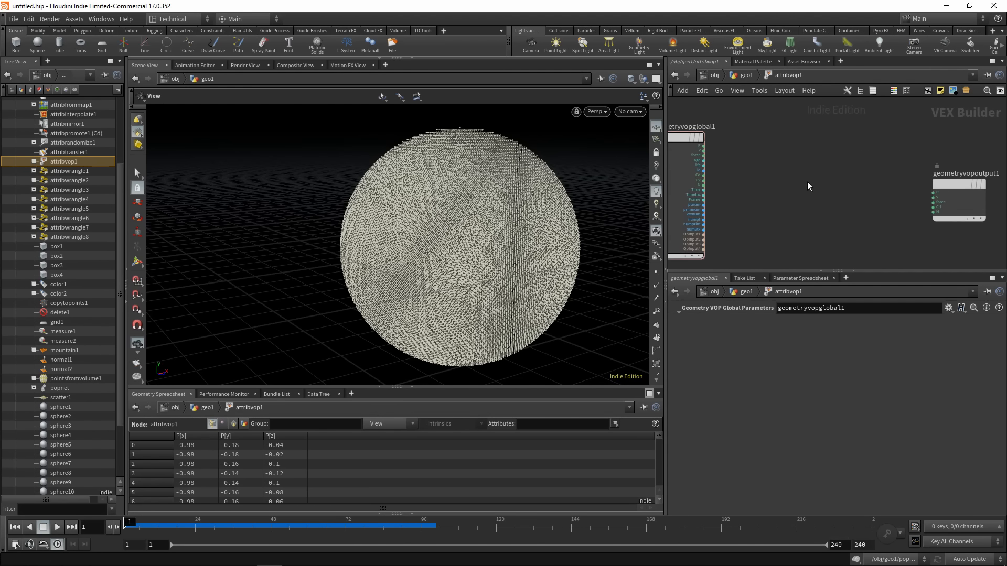
Add a Turbulent Noise node between the global parameters and output nodes and feed P into its position input
key(Tab)
text(turb)
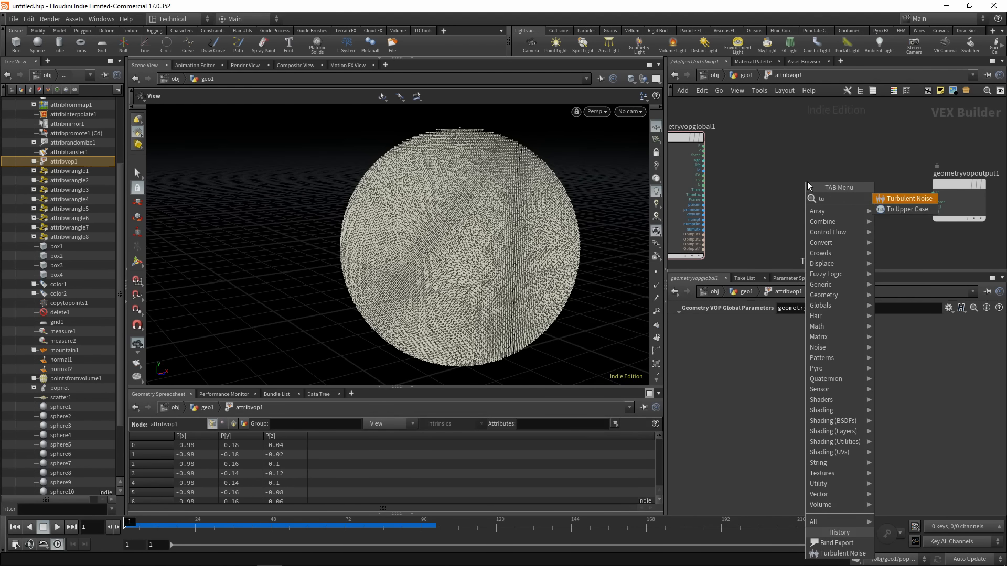
click(892, 200)
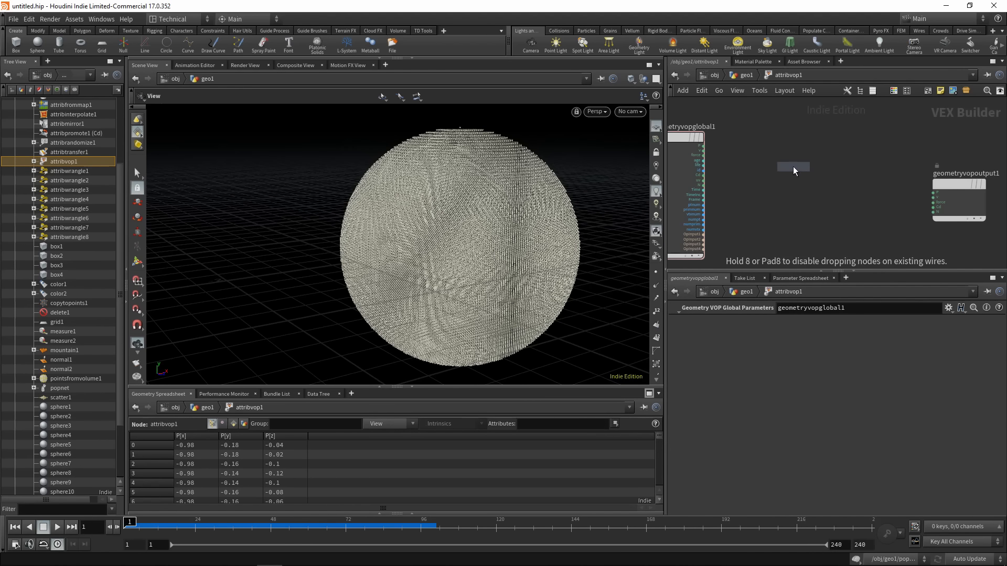
click(793, 165)
click(704, 147)
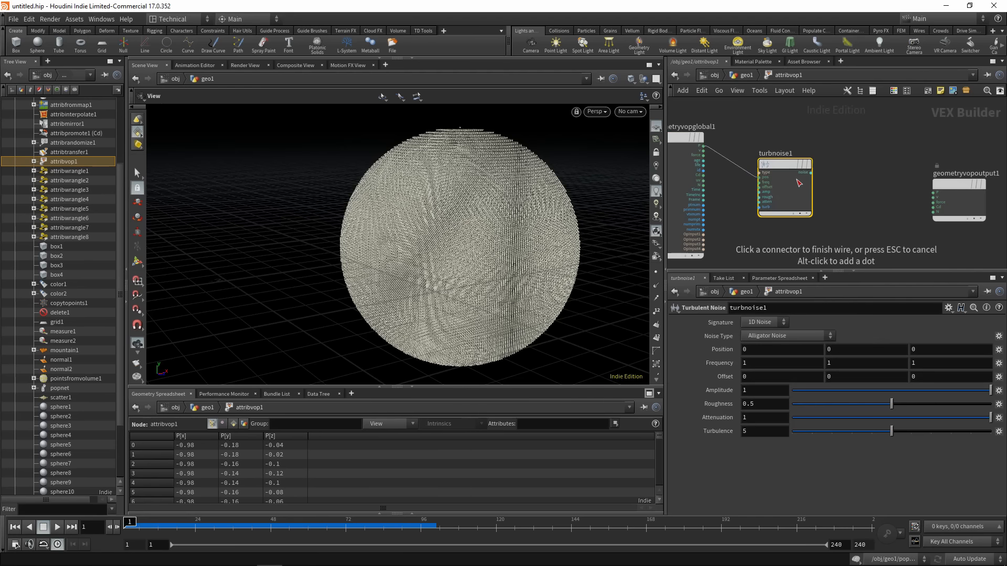
click(759, 178)
Connect the noise output to the output node's Cd and inspect the noise pattern on the points
click(811, 172)
click(938, 209)
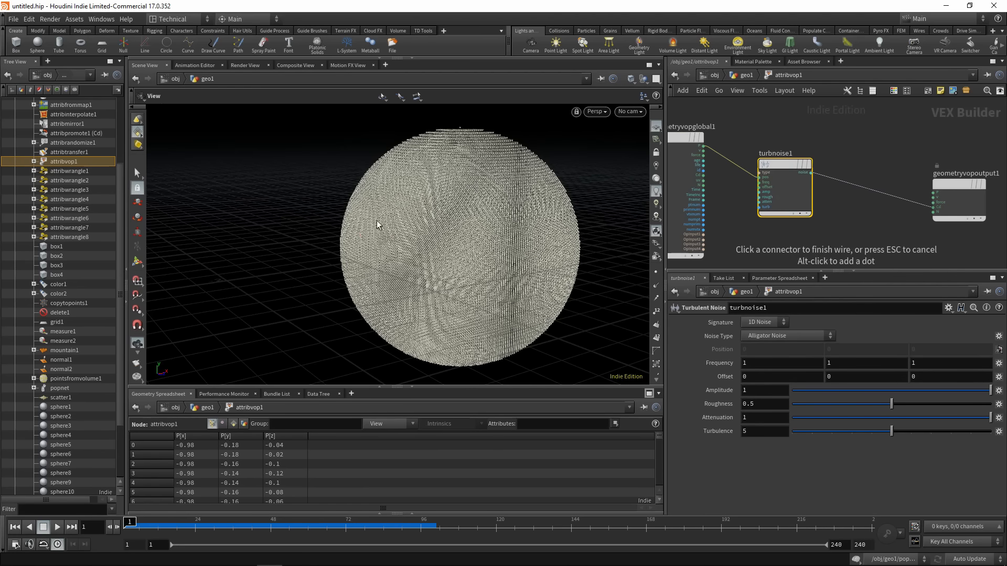
drag(341, 272, 570, 194)
scroll(474, 214, up, 10)
scroll(499, 243, down, 8)
Add a Bind Export node above the output node and connect the turbulent noise result to its input
middle_drag(902, 131, 867, 140)
key(Tab)
text(bind expo)
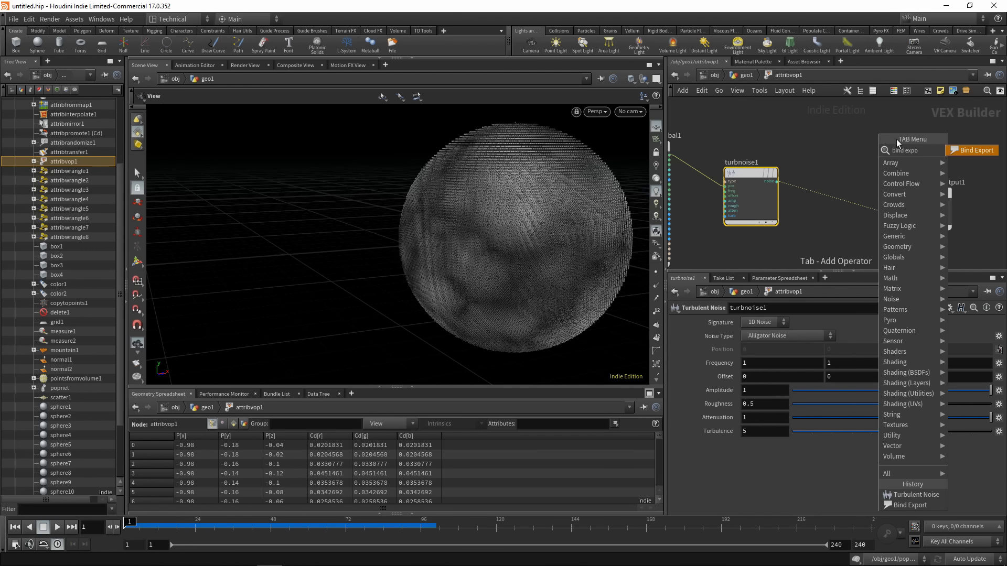
key(Return)
click(896, 139)
click(777, 182)
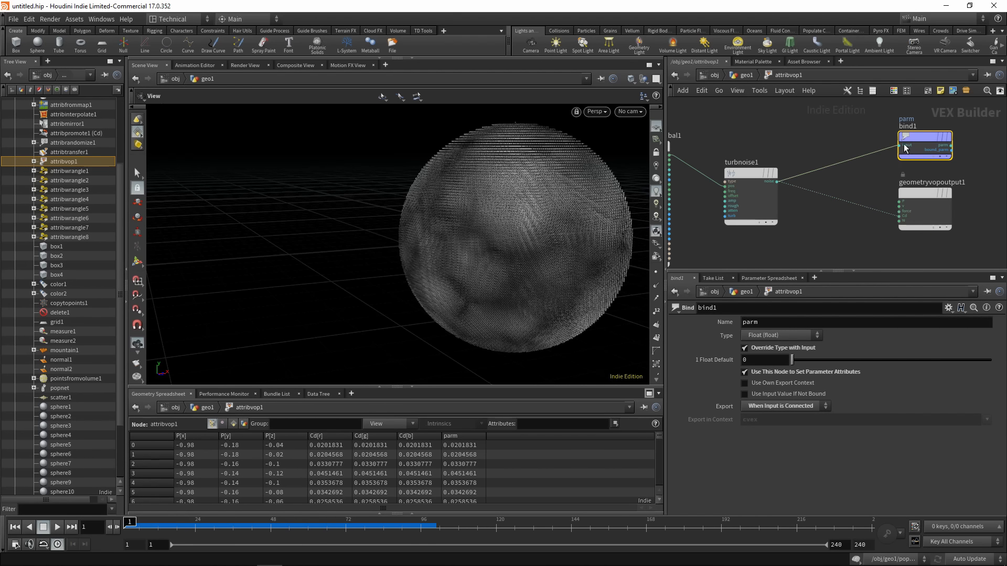
click(900, 146)
Remove the noise wire to Cd and name the Bind Export attribute lift, sorting the spreadsheet by that attribute
drag(856, 205, 859, 212)
key(Delete)
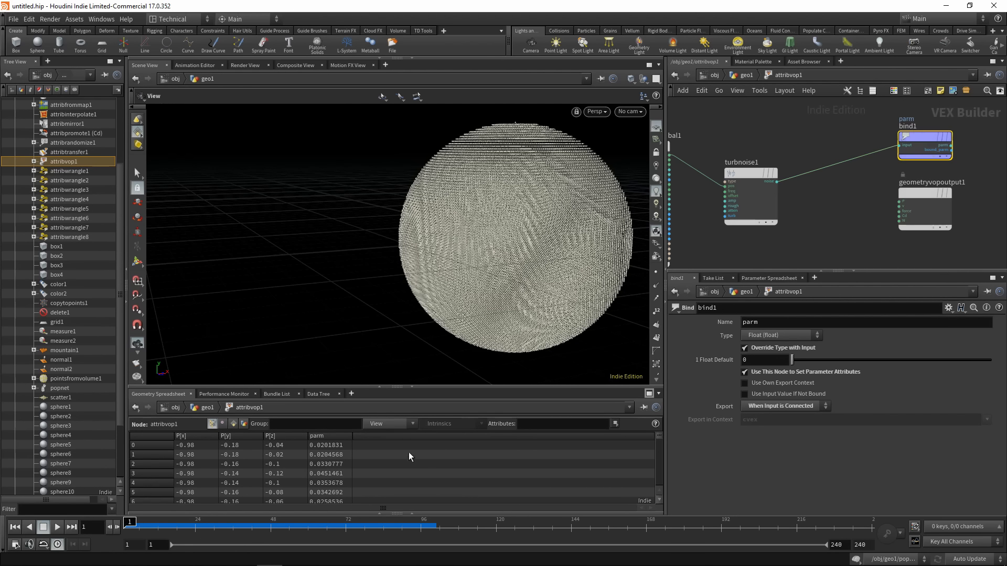
drag(763, 324, 732, 327)
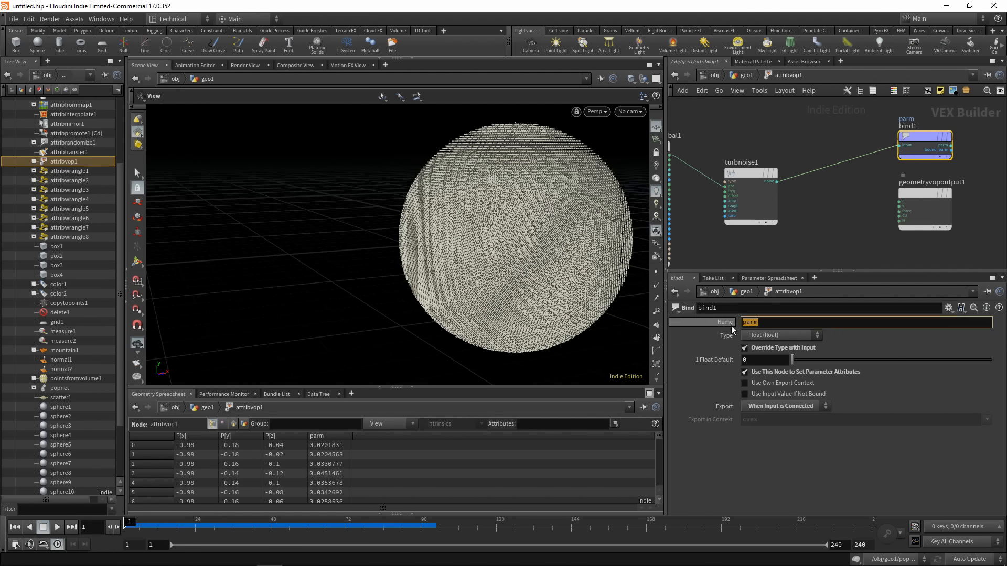
text(lift)
key(Return)
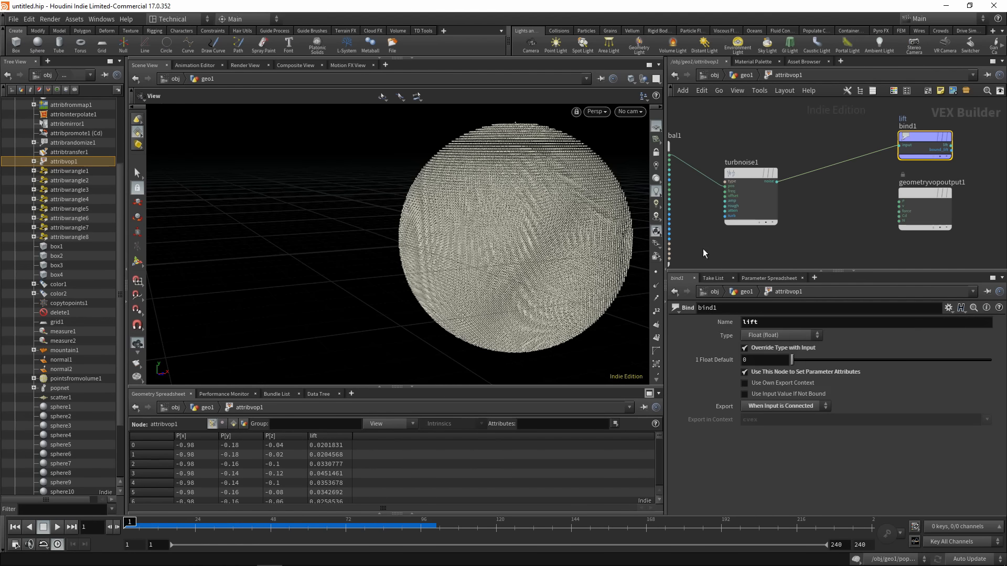
click(328, 436)
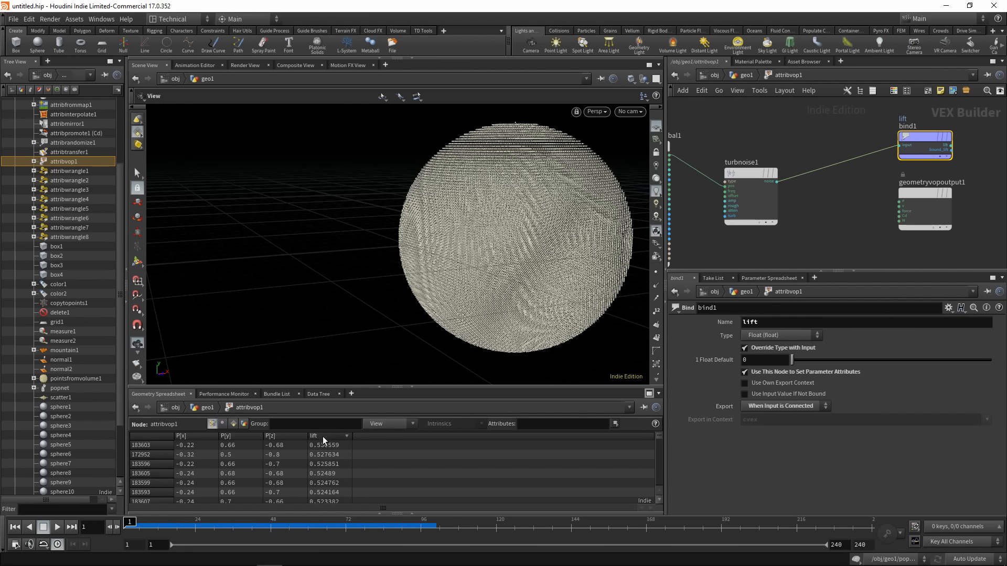
Return to the geo1 network and place an Attribute from Volume node below the Attribute VOP
click(752, 77)
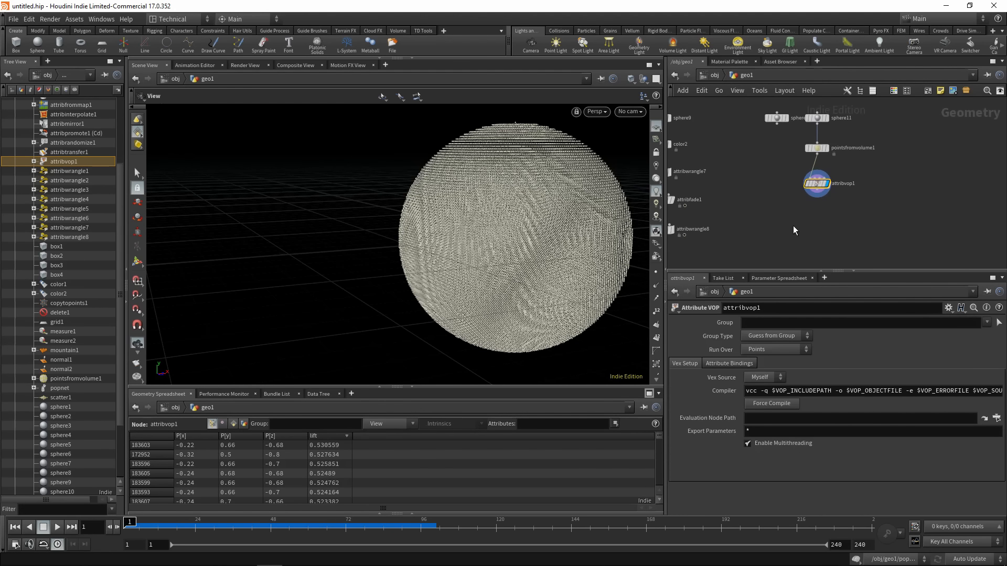
key(Tab)
text(attribute fr)
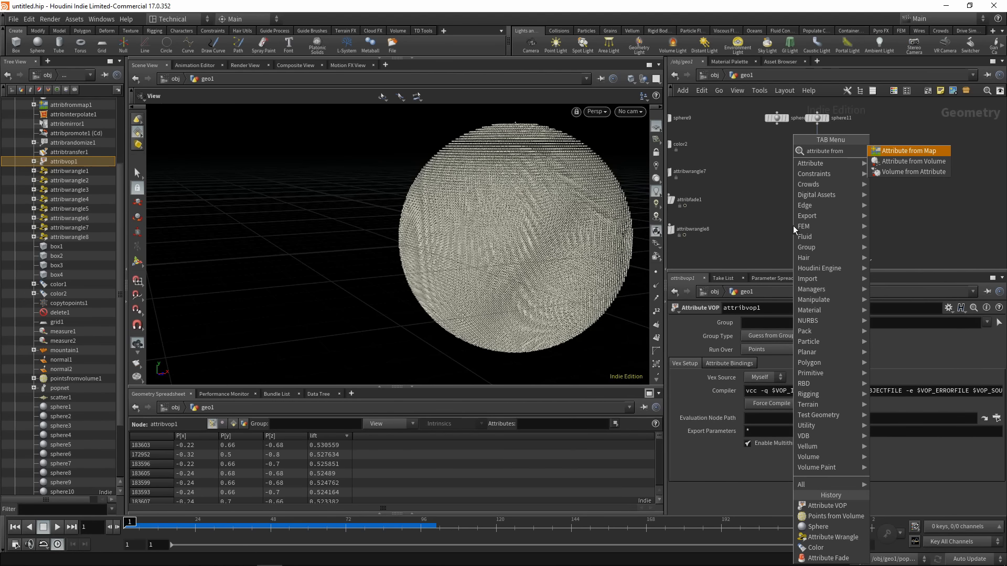
click(905, 164)
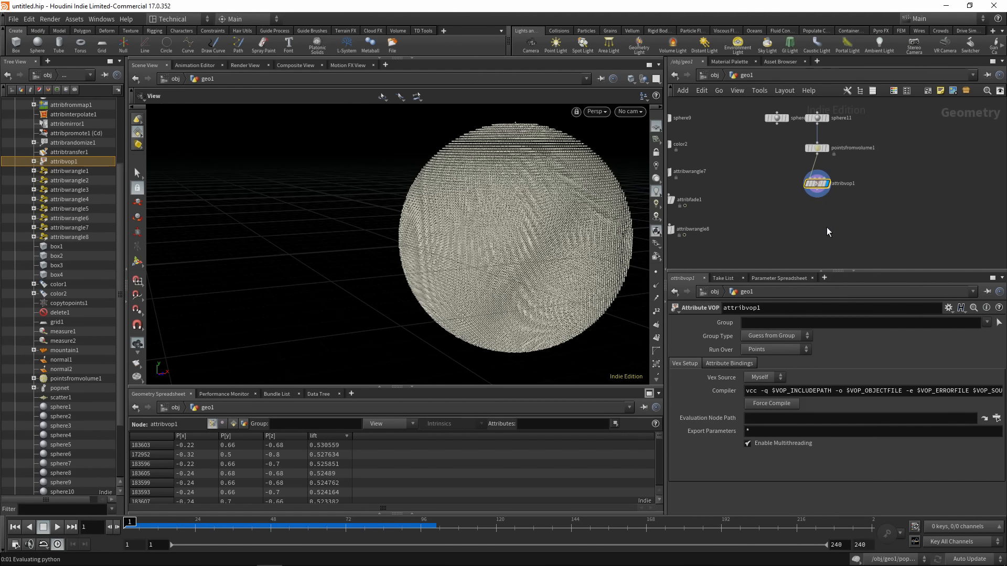
click(821, 225)
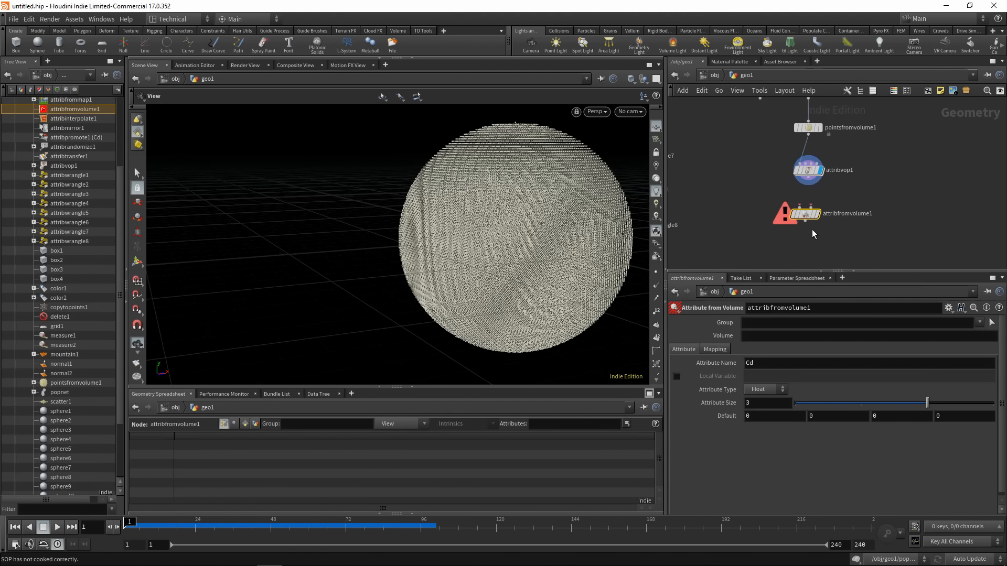
drag(806, 215, 779, 229)
middle_drag(819, 207, 782, 212)
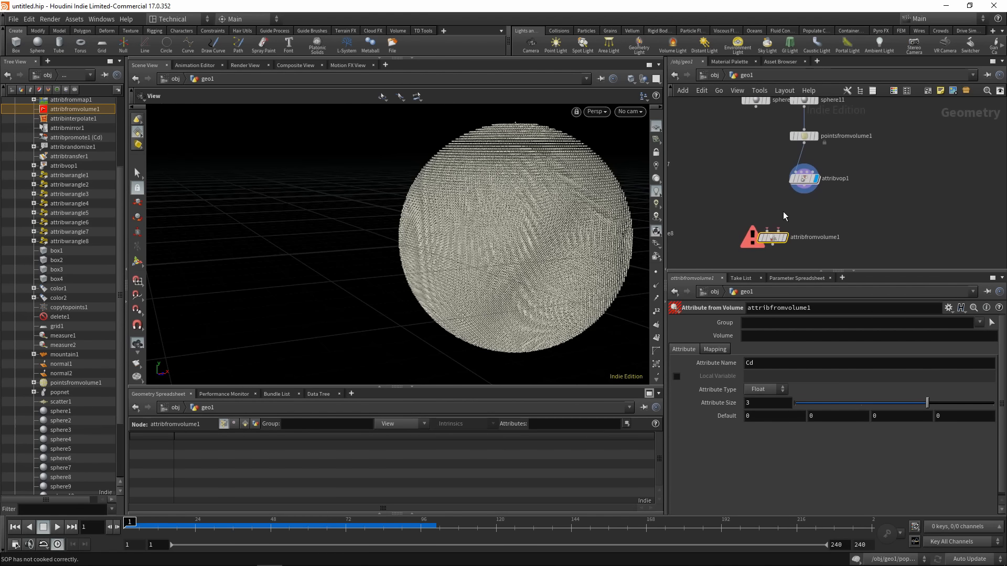
Add a VDB from Particles node below the Attribute VOP and feed the points into it
click(799, 182)
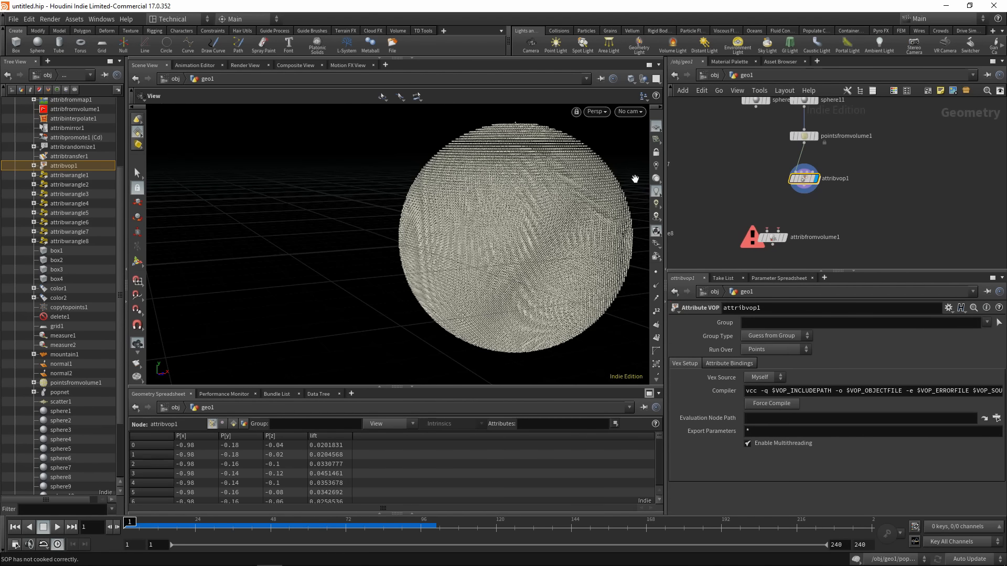
drag(412, 249, 517, 184)
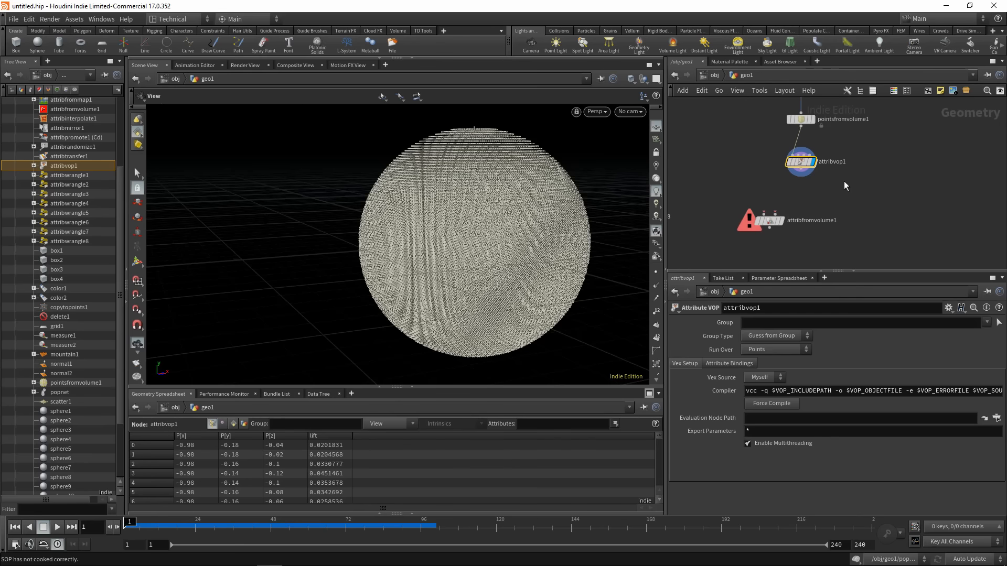
key(Tab)
text(vdb from)
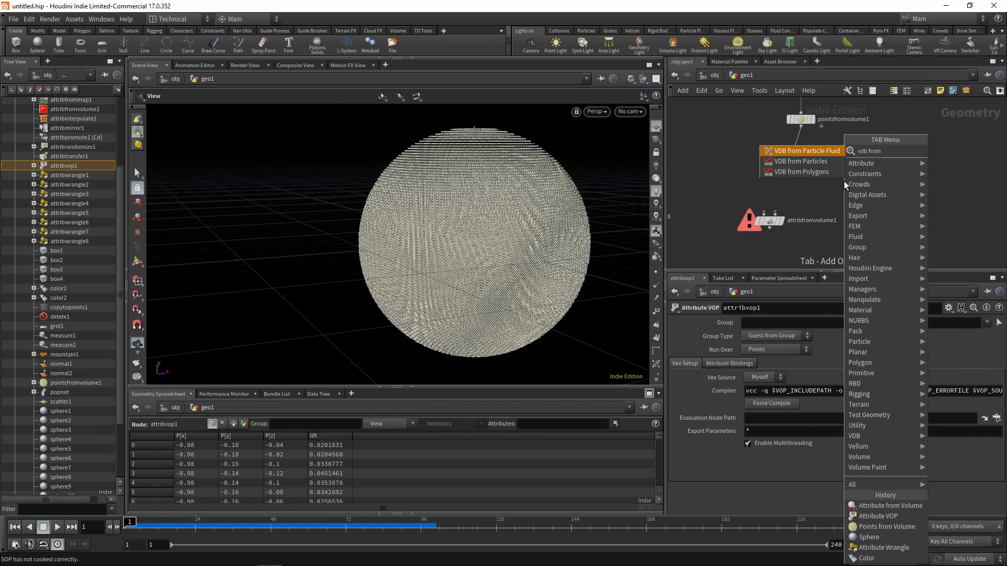
click(817, 161)
click(798, 194)
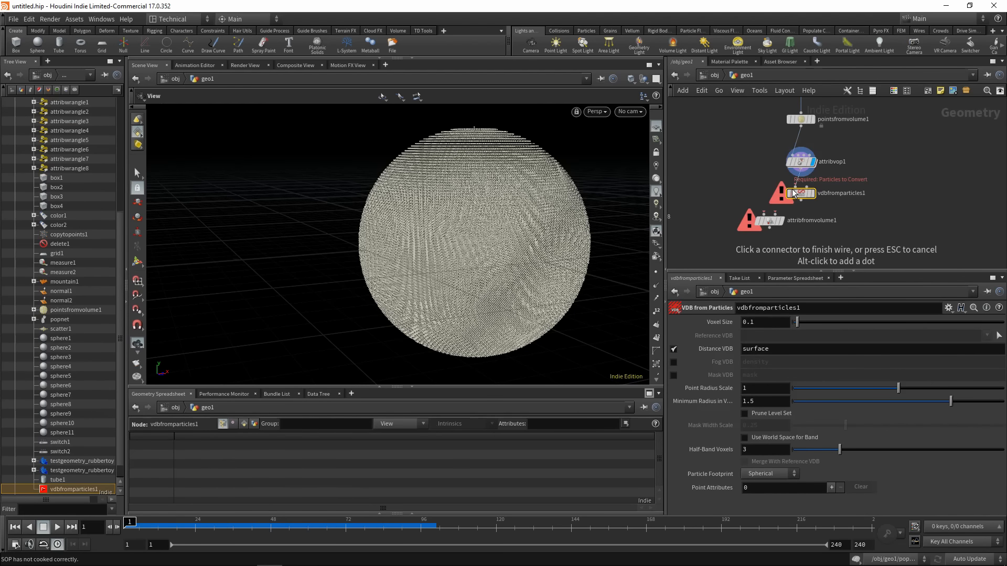
Set the VDB from Particles node's Voxel Size to 0.01, Point Radius Scale to 0.01 and Minimum Radius in Voxels to 0.1
click(774, 323)
text(0.01)
key(Return)
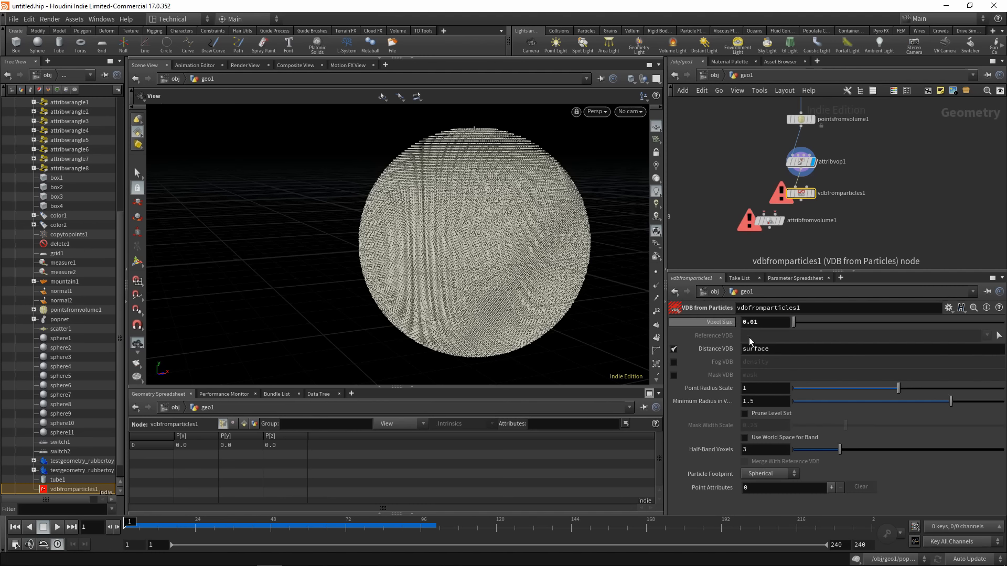
click(765, 388)
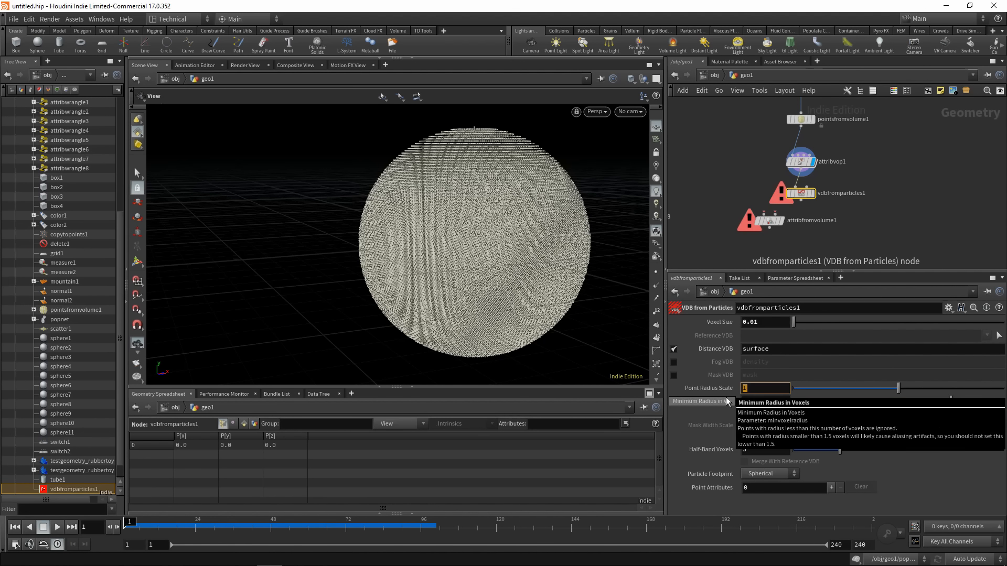
text(0.01)
key(Return)
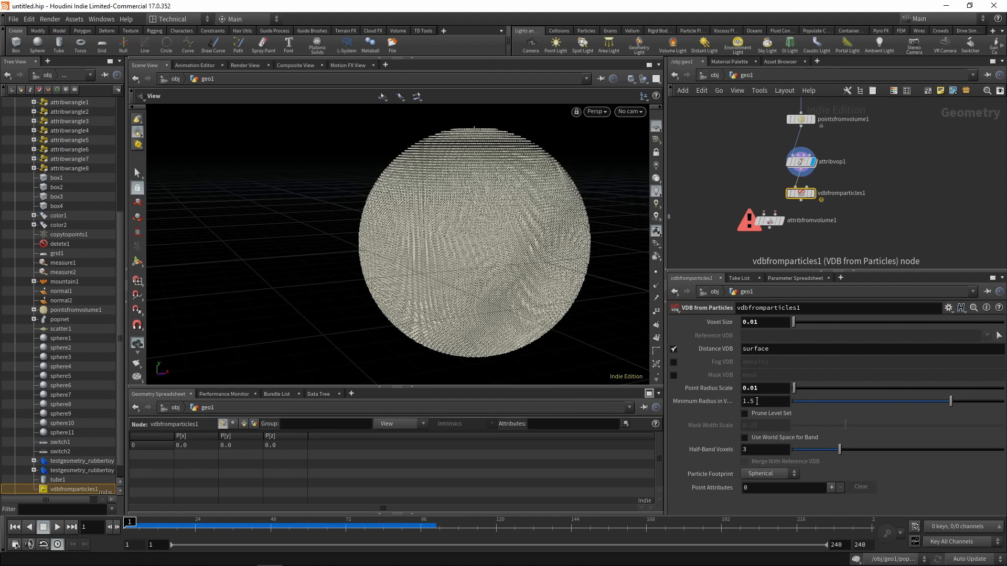
click(744, 402)
text(0.1)
key(Return)
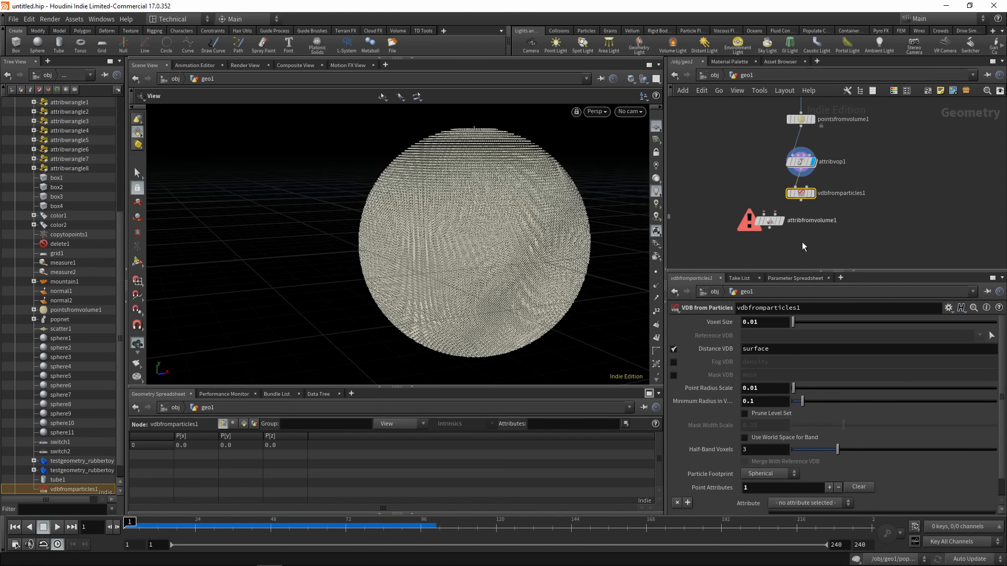
Add one point attribute entry to VDB from Particles, using the lift attribute with the VDB name lift
click(831, 488)
click(796, 495)
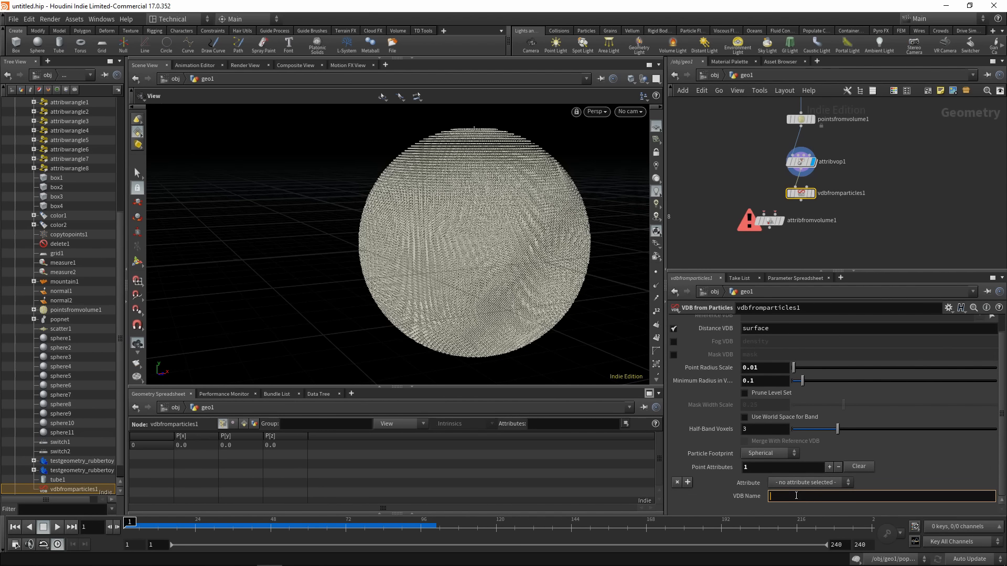
text(lift)
key(Return)
click(798, 480)
click(779, 521)
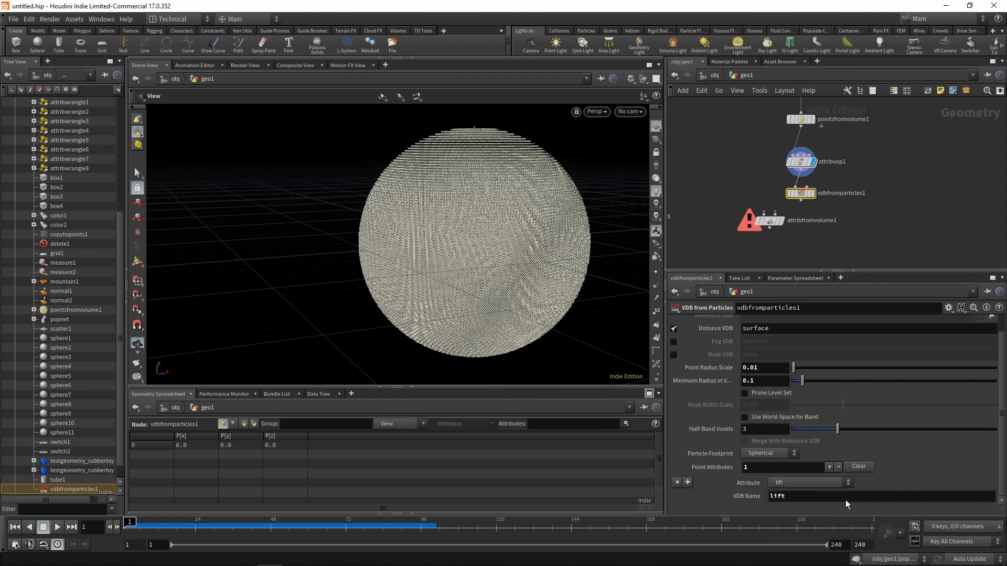
Display the VDB from Particles node and switch its output from Distance VDB to Fog VDB
click(812, 193)
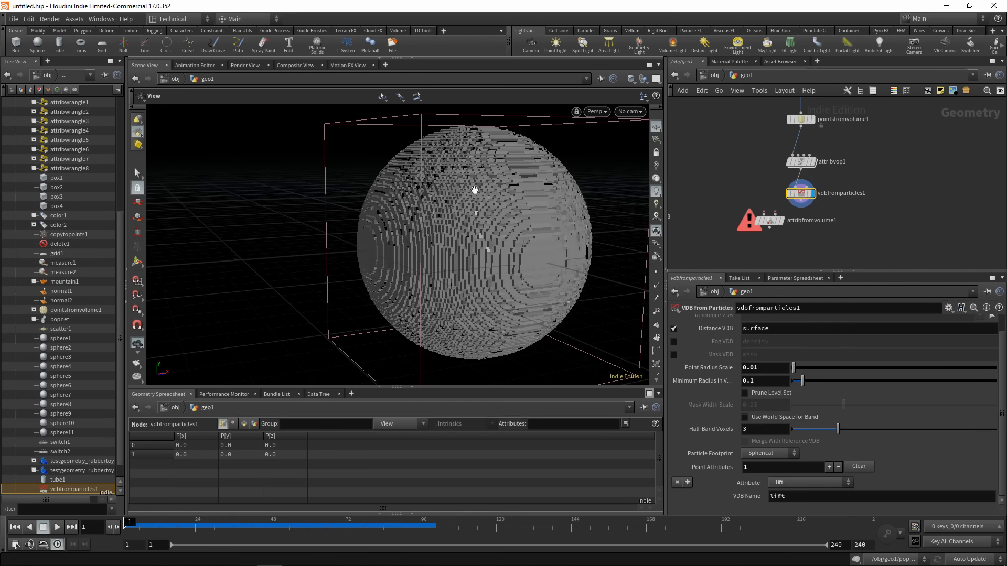
scroll(724, 353, up, 1)
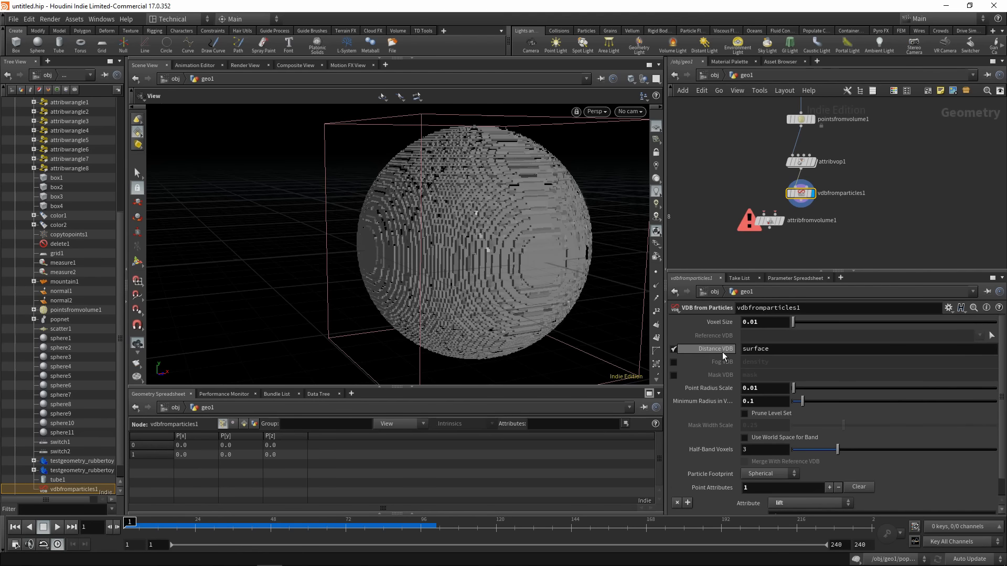
click(674, 363)
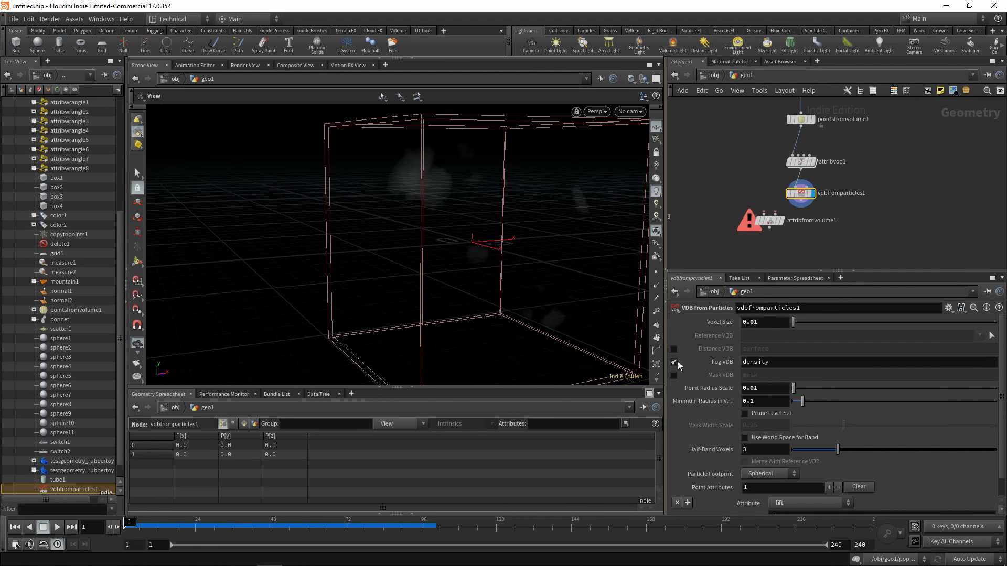
Move the Attribute from Volume node lower and wire VDB from Particles into its second input
middle_drag(815, 239, 821, 213)
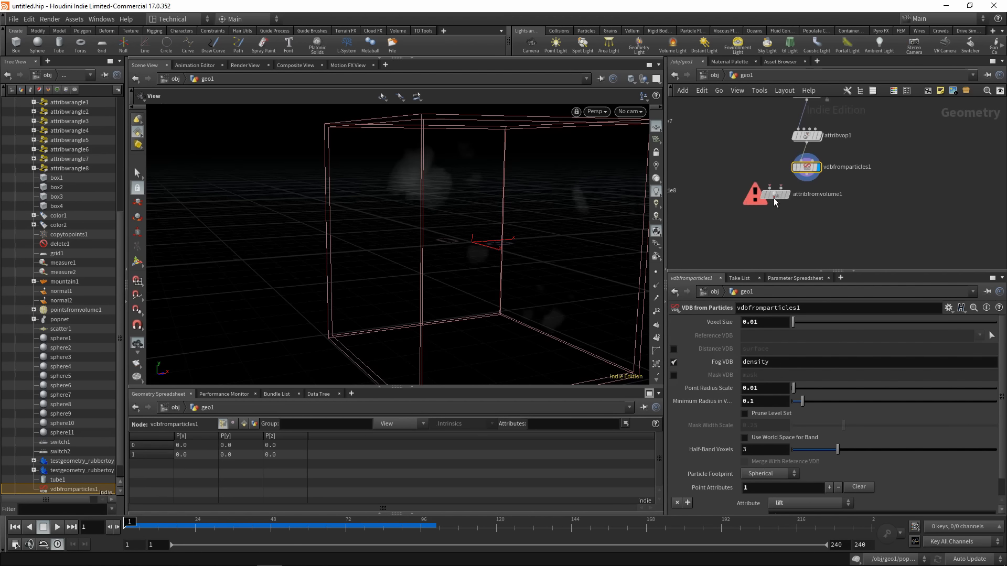
click(782, 215)
click(806, 177)
middle_drag(761, 165, 764, 206)
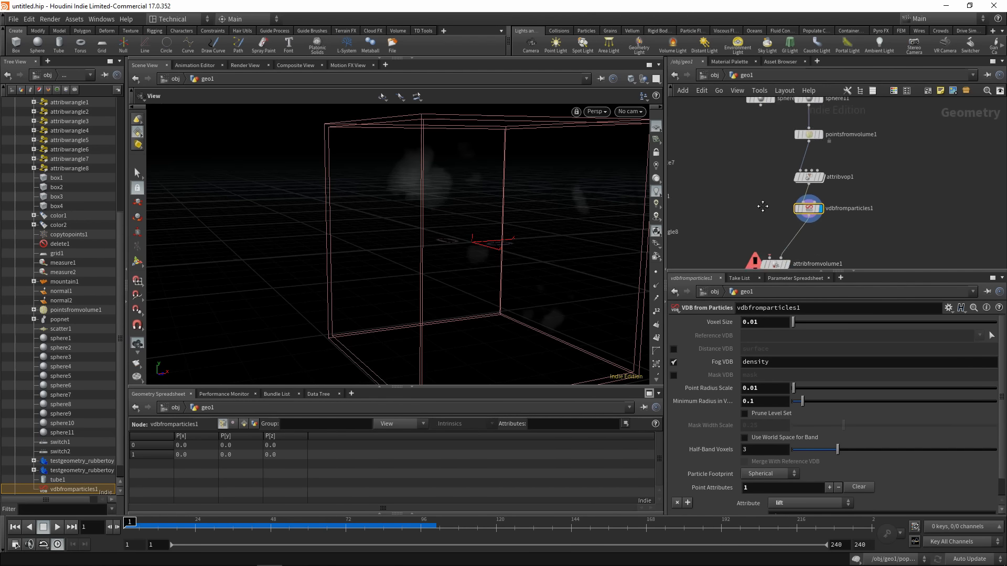
Wire the dense sphere into the first input of the Attribute from Volume node and display that node
scroll(763, 206, down, 3)
click(762, 137)
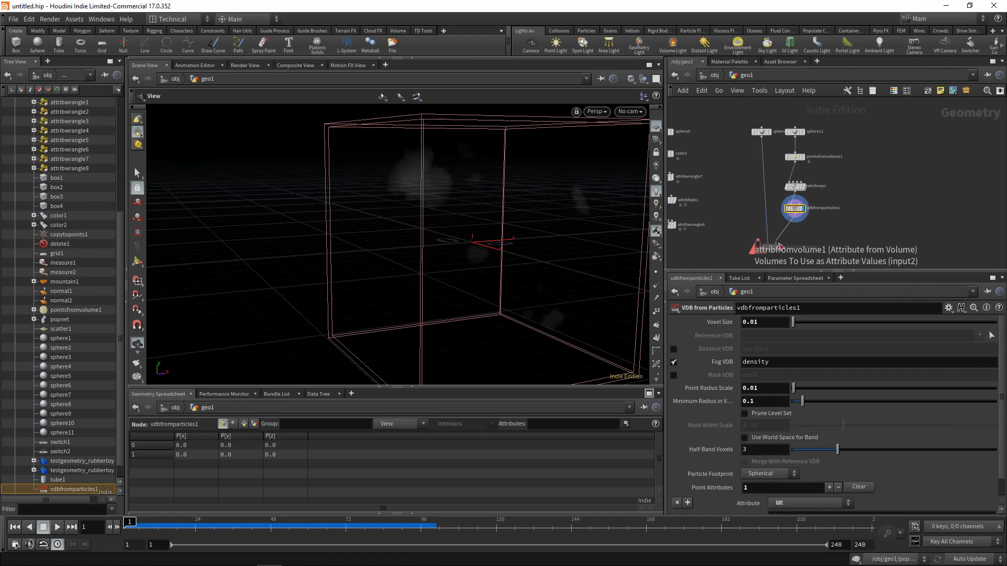
click(768, 243)
click(779, 247)
middle_drag(773, 249, 765, 239)
drag(610, 219, 483, 224)
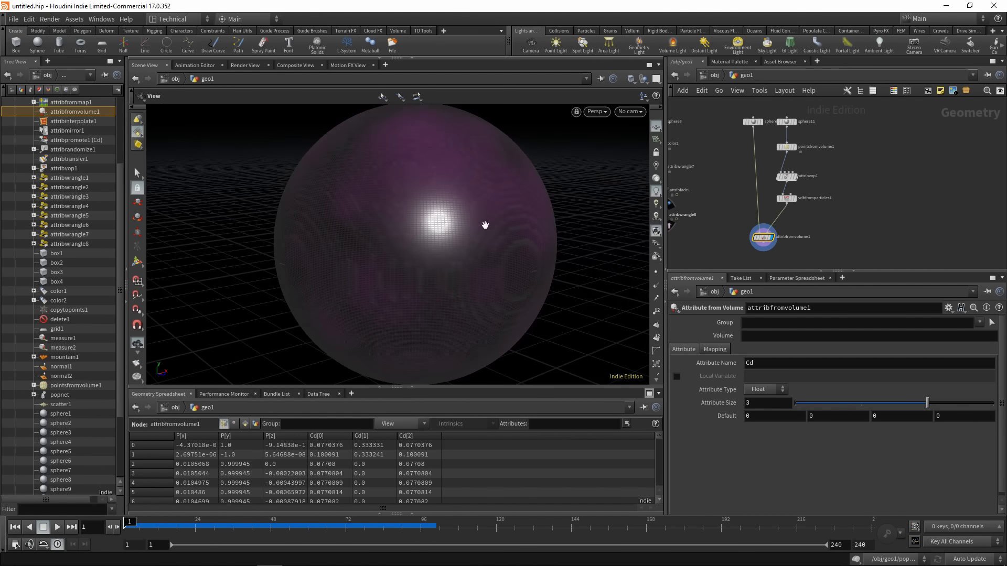
Set the Attribute Name on the Attribute from Volume node to lift
scroll(485, 230, up, 3)
drag(754, 363, 747, 353)
key(BackSpace)
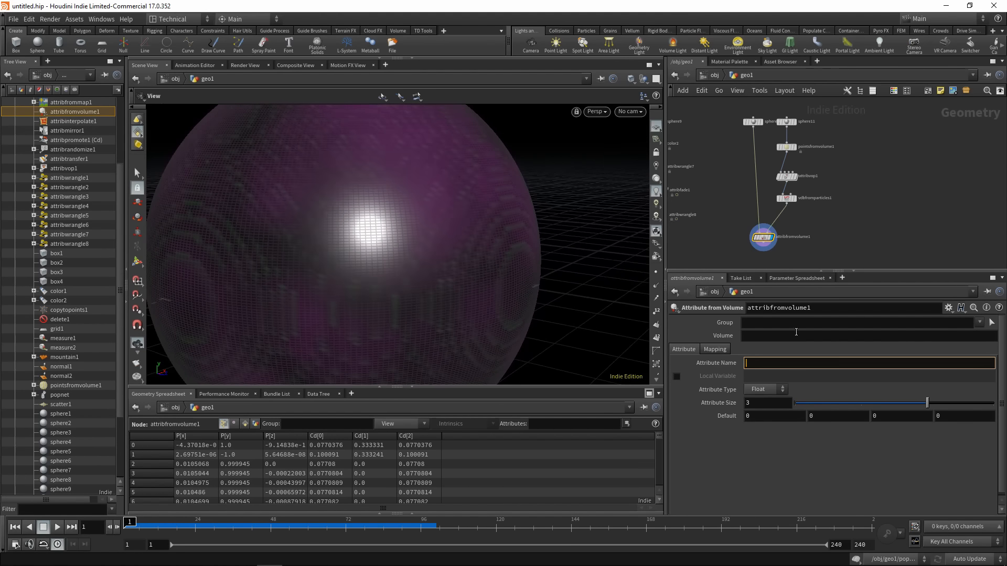
text(lift)
key(Return)
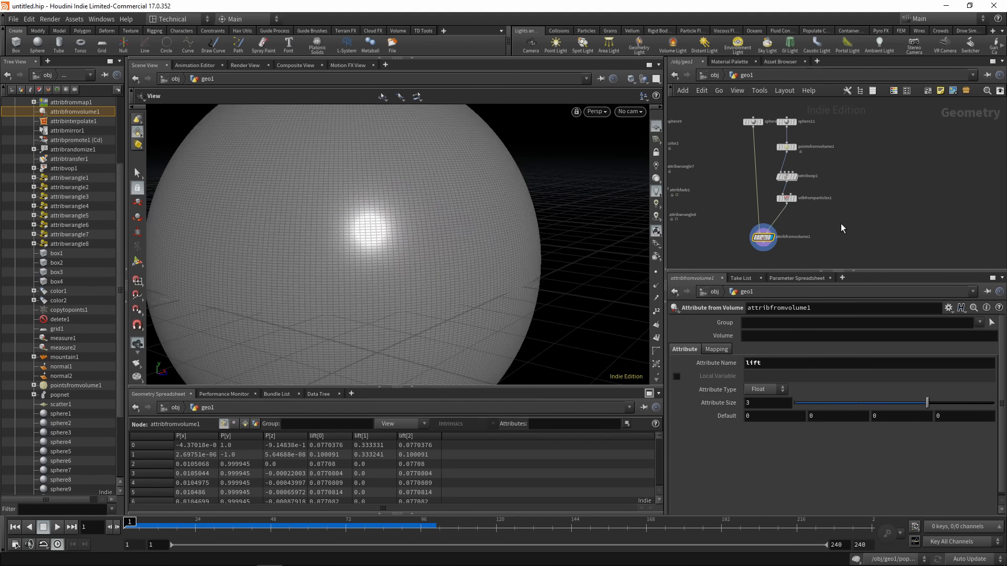
Insert a Transform node between VDB from Particles and Attribute from Volume and display it
middle_drag(832, 240, 855, 240)
right_click(855, 226)
click(847, 154)
scroll(807, 230, up, 2)
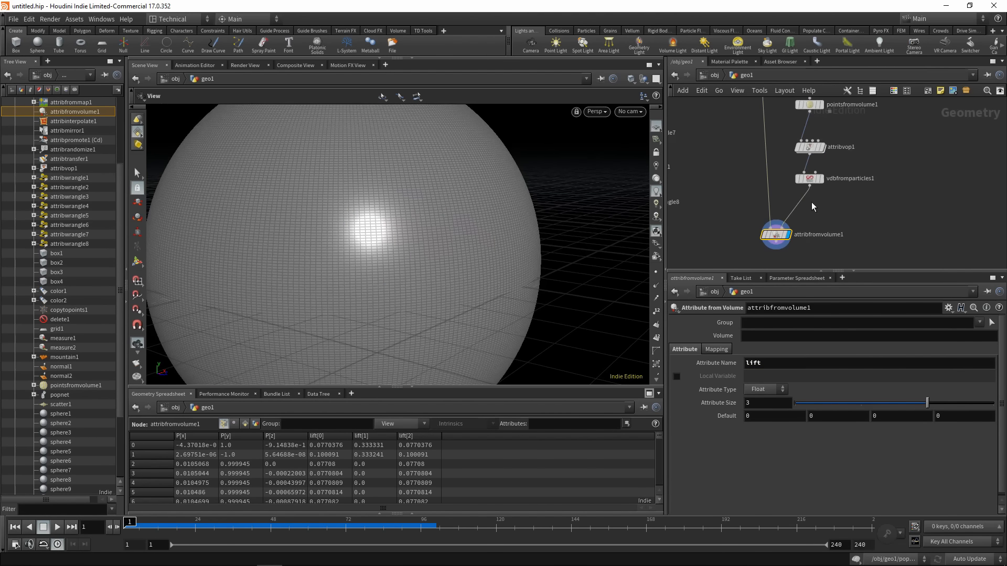
key(Tab)
mouse_move(823, 152)
click(750, 157)
click(793, 207)
click(810, 207)
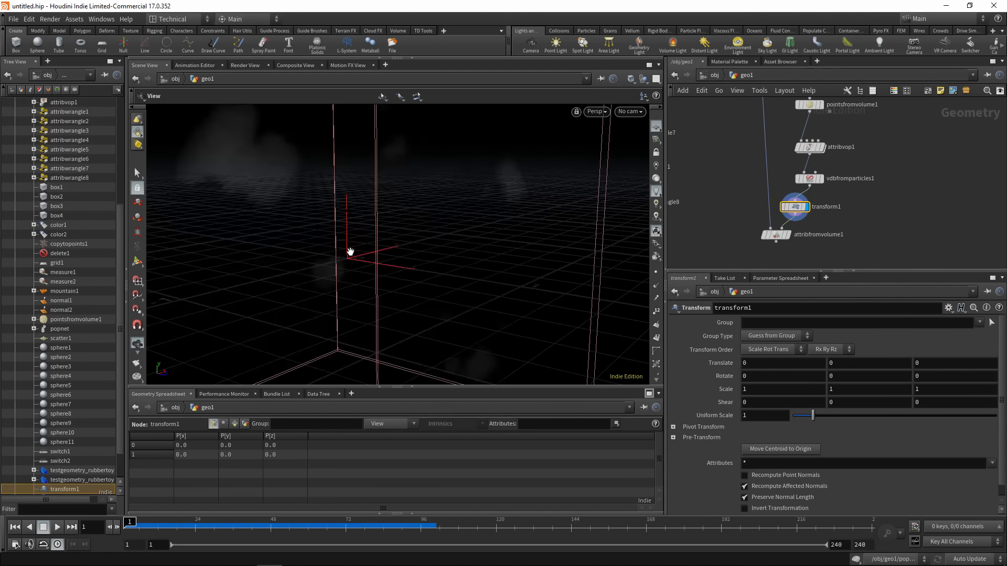
Animate the Transform node by setting its X Translate to the expression sin($FF)
right_drag(350, 252, 443, 202)
drag(443, 202, 386, 214)
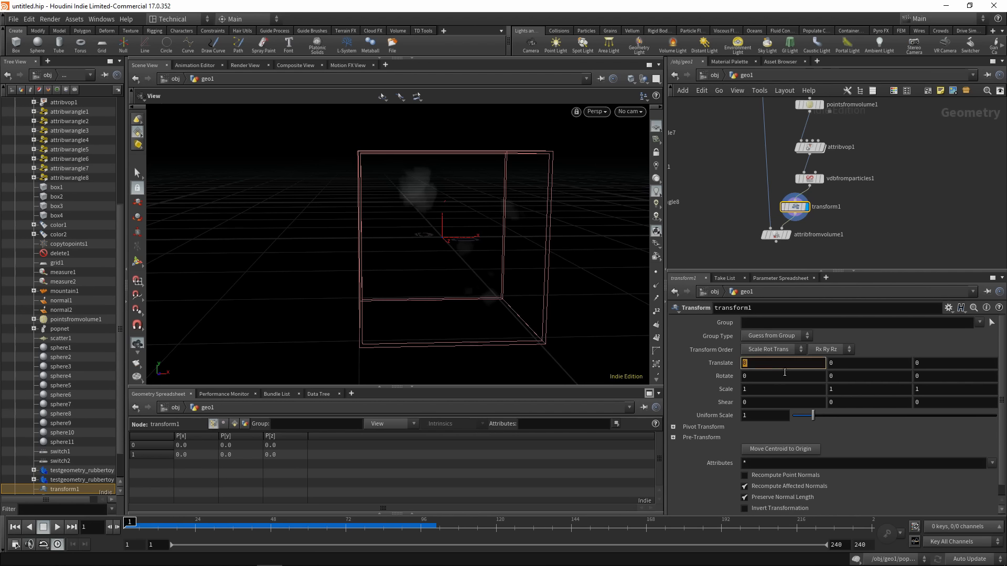
text(sinf()
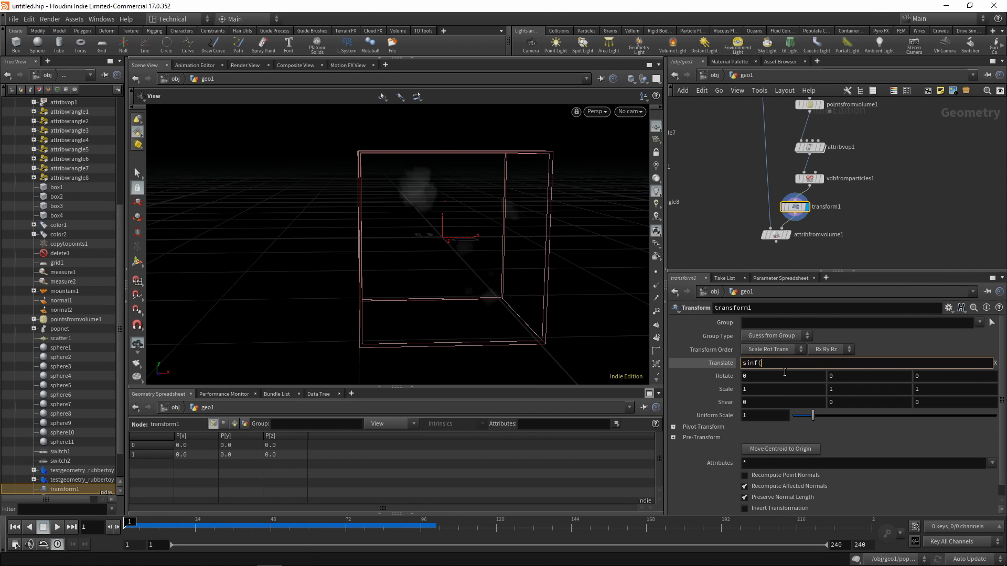
text(()
text($FF)
key(Return)
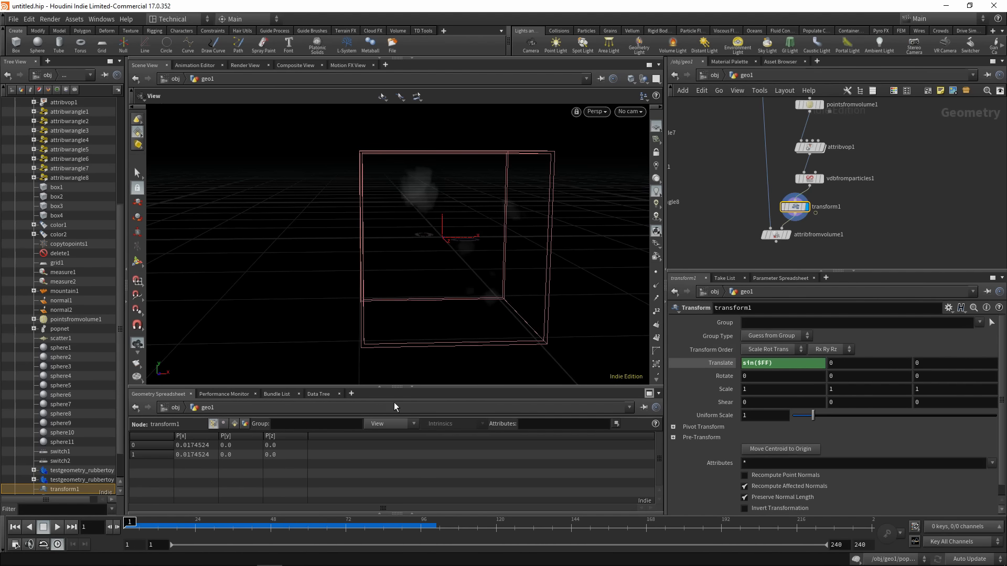
mouse_move(128, 522)
mouse_down()
mouse_move(382, 523)
mouse_move(128, 523)
mouse_up()
Display the Attribute from Volume node and append an Attribute Wrangle node below it
click(785, 240)
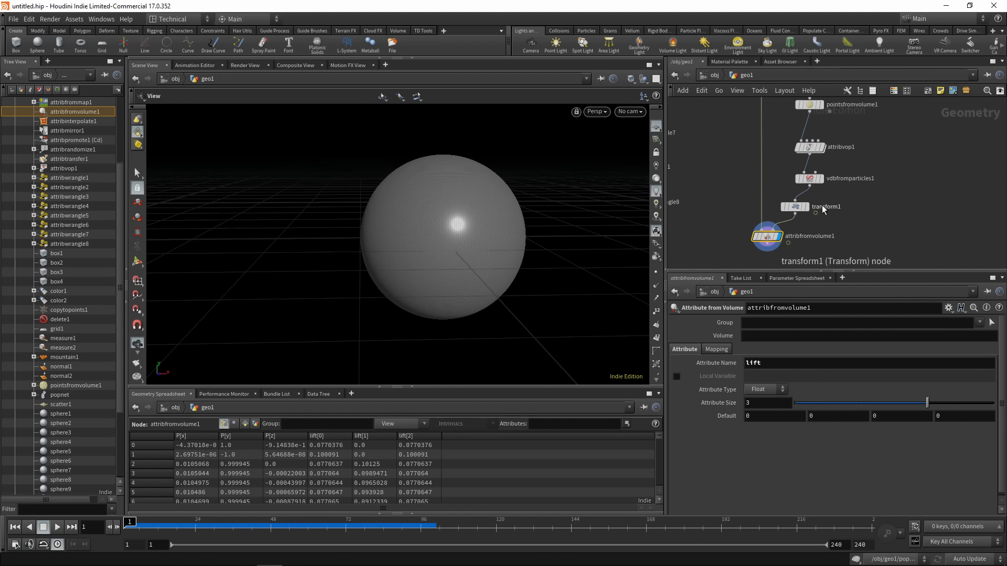
scroll(851, 196, up, 2)
middle_drag(805, 261, 800, 231)
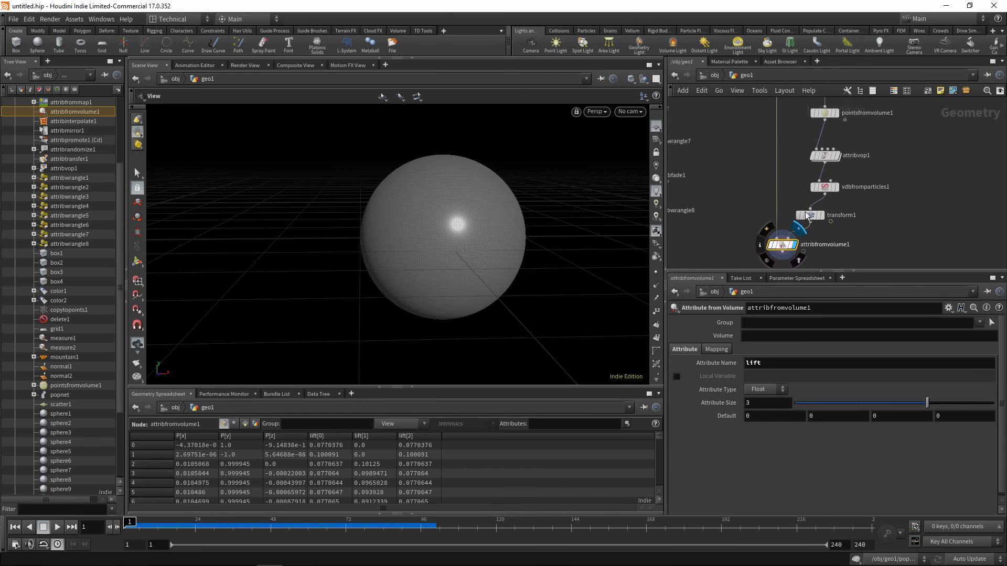
middle_drag(802, 102, 795, 170)
middle_drag(821, 247, 833, 175)
middle_drag(864, 241, 867, 199)
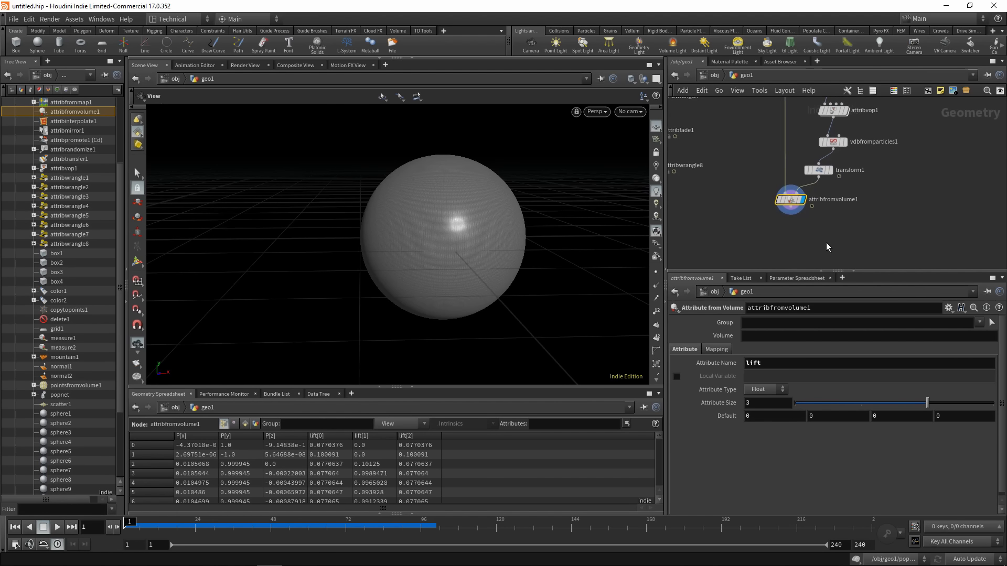
key(Tab)
text(aw)
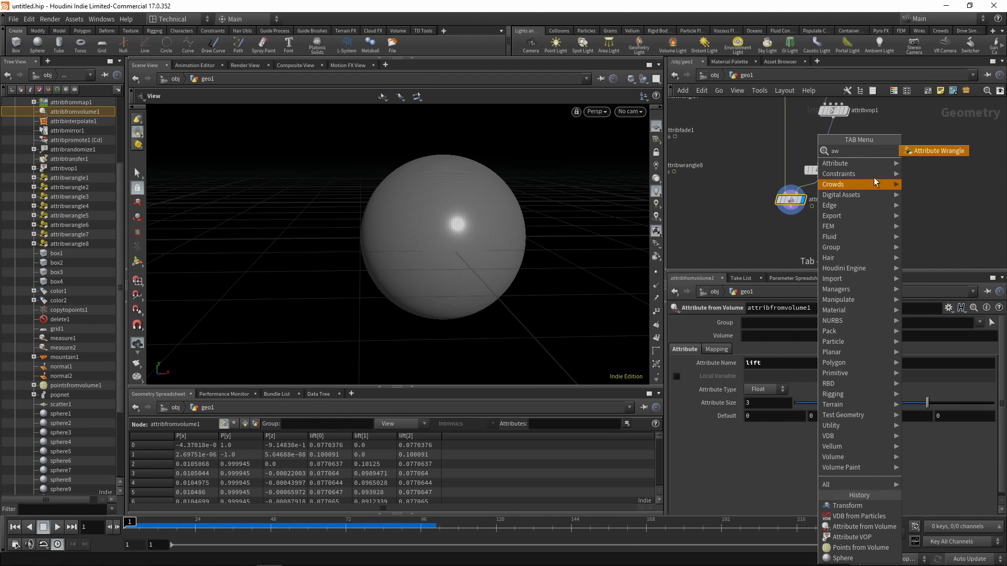
click(928, 150)
click(795, 243)
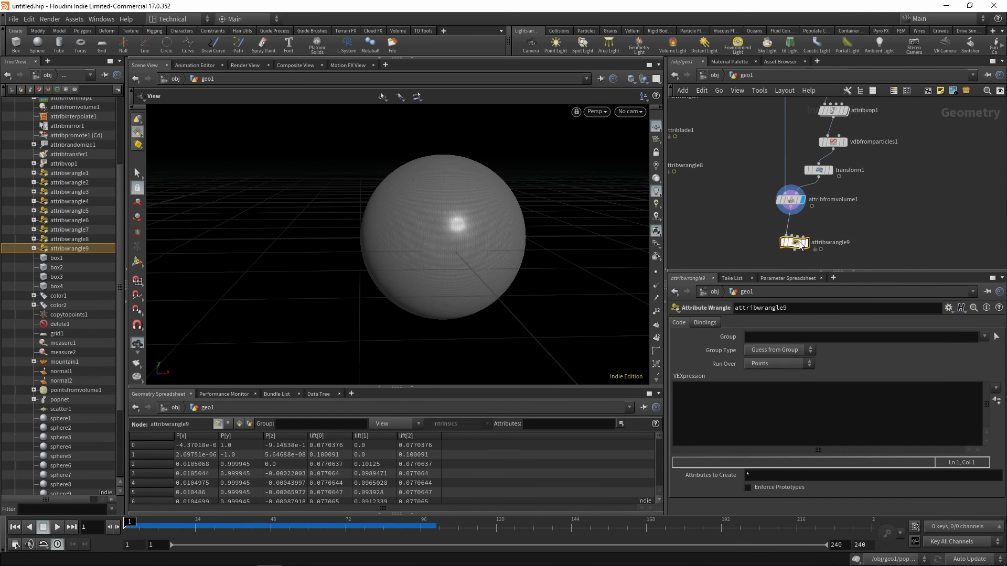
click(770, 416)
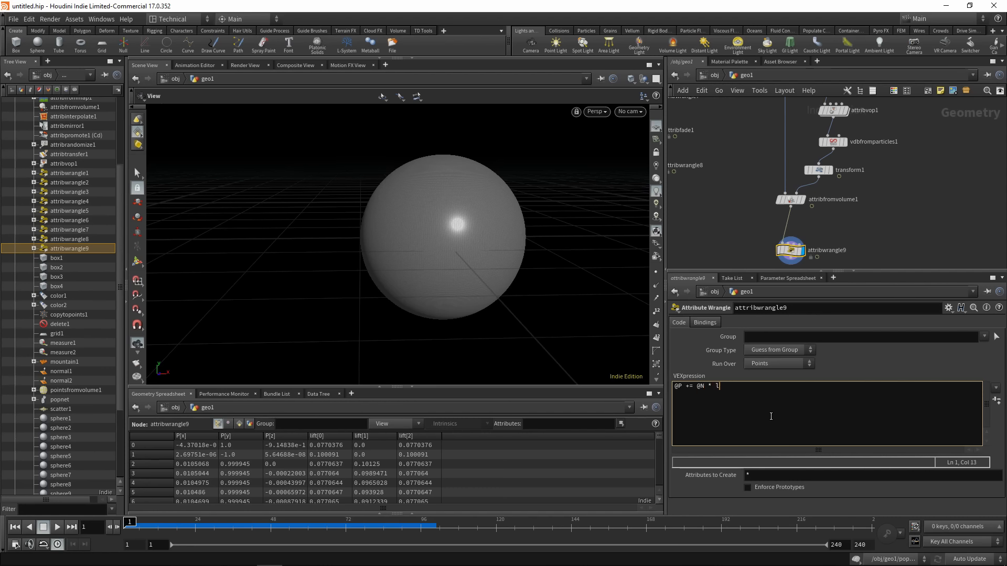
text(ift;)
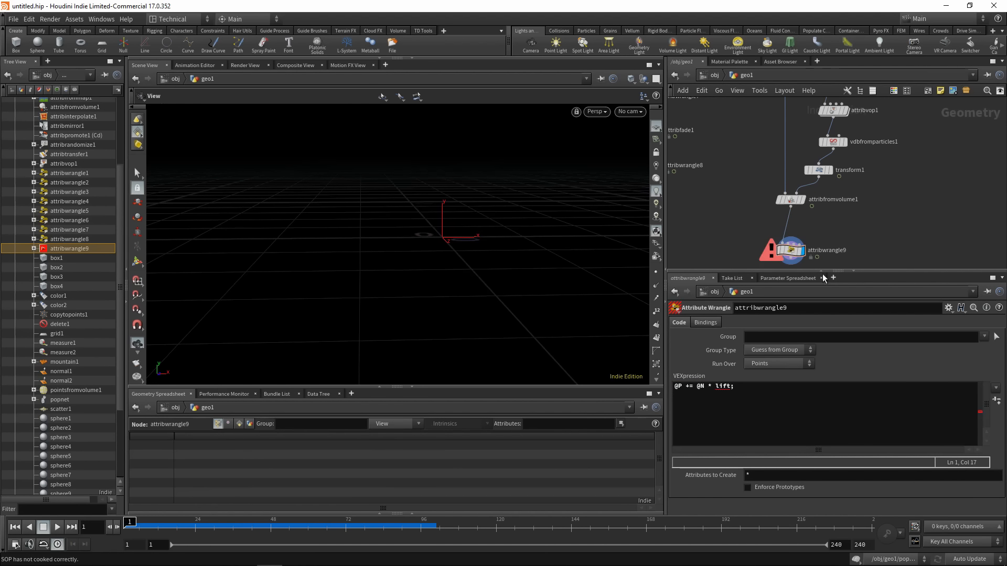
click(713, 386)
text(@)
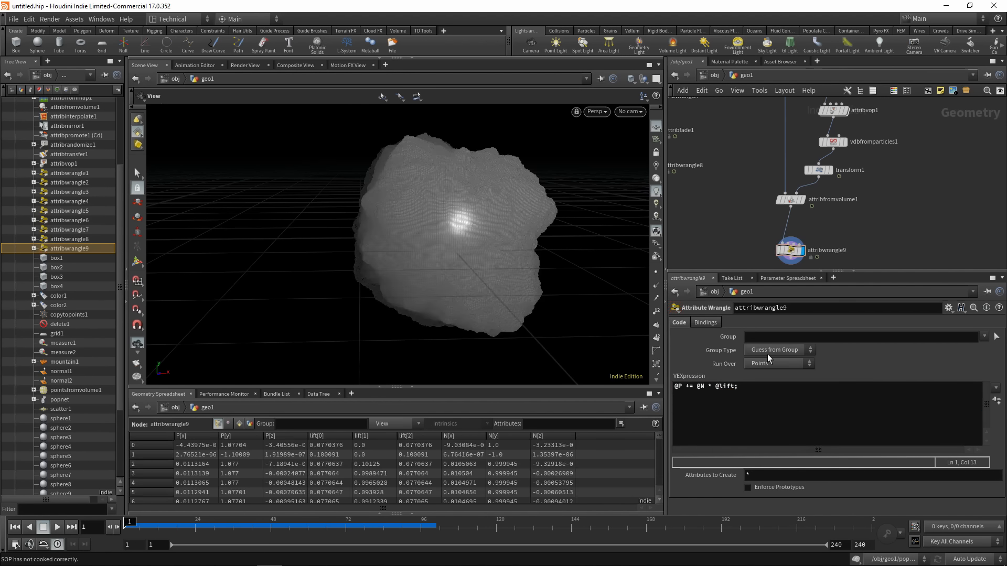
Scrub the timeline to frame 79 and back to frame 37 to examine the moving displacement on the sphere
drag(133, 526, 368, 524)
right_drag(571, 225, 458, 254)
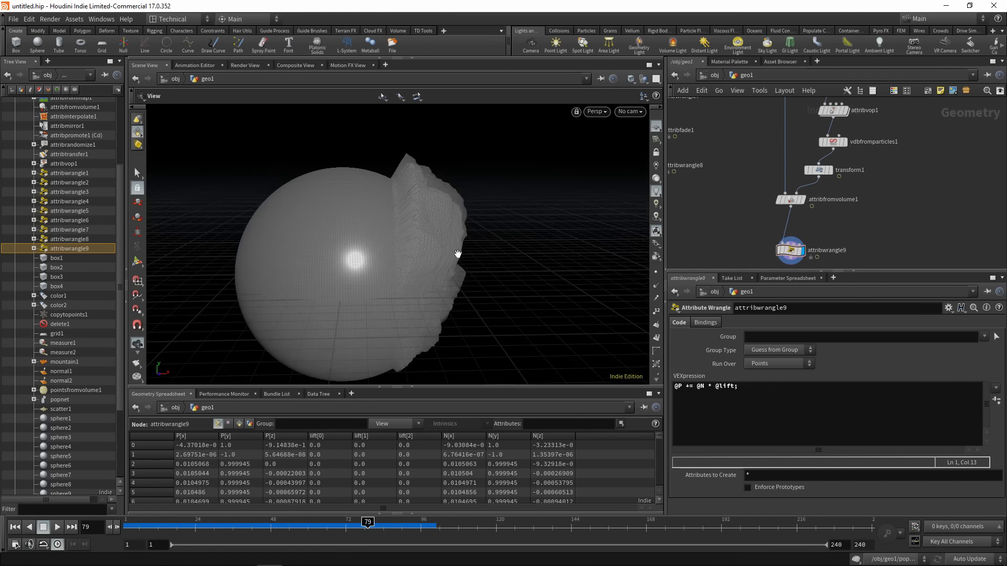
mouse_move(458, 254)
mouse_down()
mouse_move(398, 247)
mouse_move(326, 264)
mouse_move(447, 252)
mouse_move(442, 257)
mouse_up()
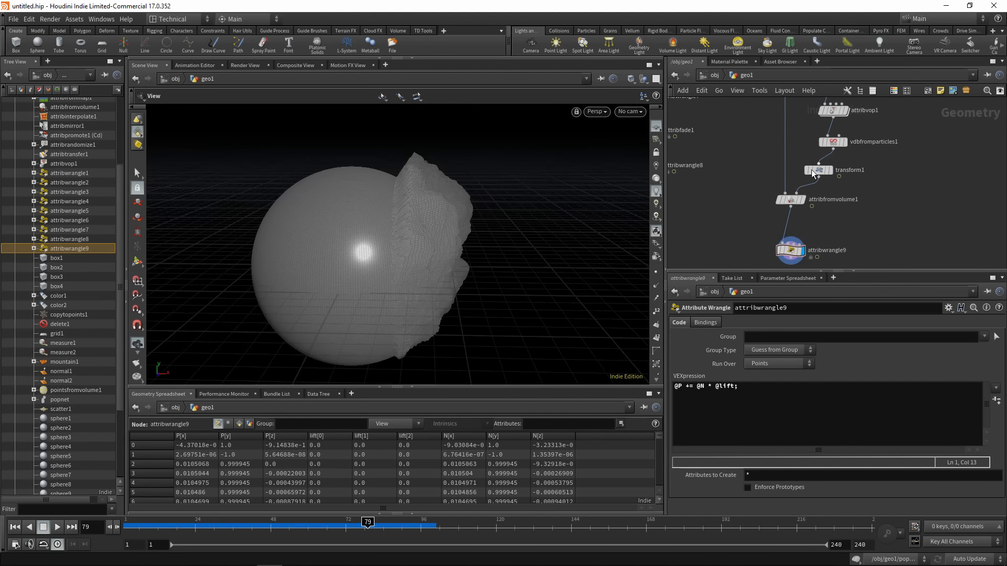
drag(368, 522, 252, 523)
Insert an Attribute Blur node between Attribute from Volume and the displacing Attribute Wrangle
middle_drag(869, 229, 869, 208)
key(Tab)
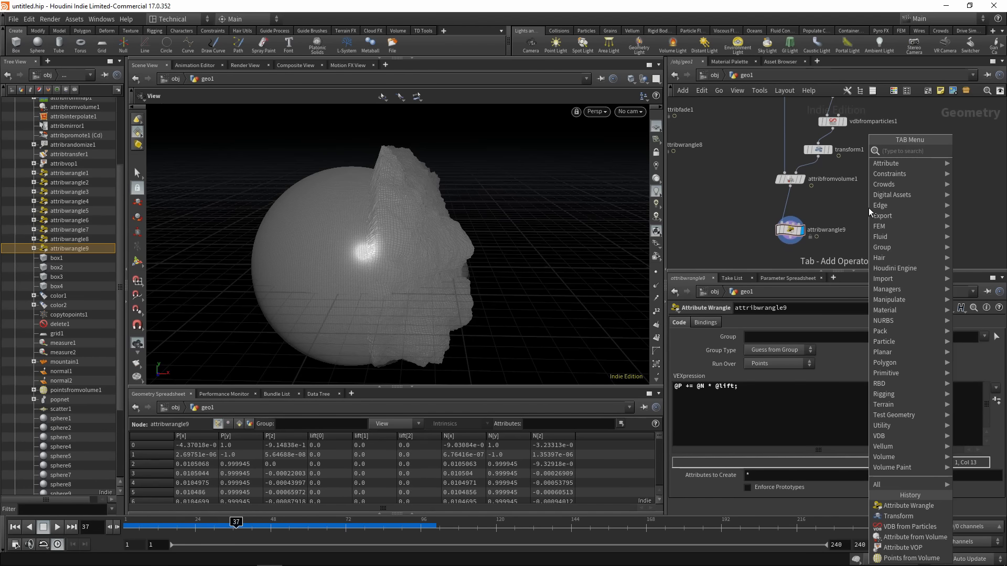
text(blur)
click(824, 151)
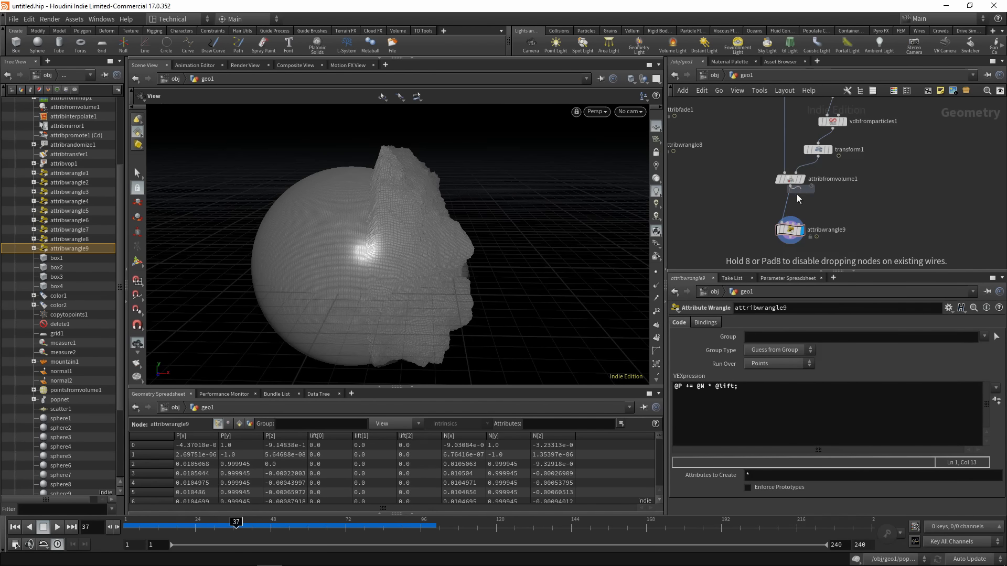
click(796, 214)
Set the Attribute Blur node to blur the lift attribute with 12 Blurring Iterations
click(755, 335)
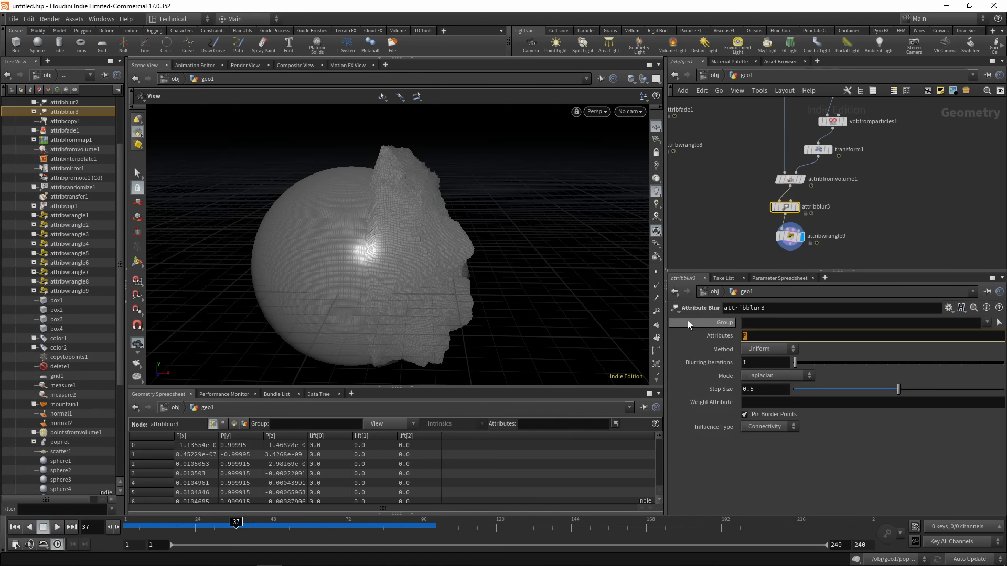
key(BackSpace)
text(lift)
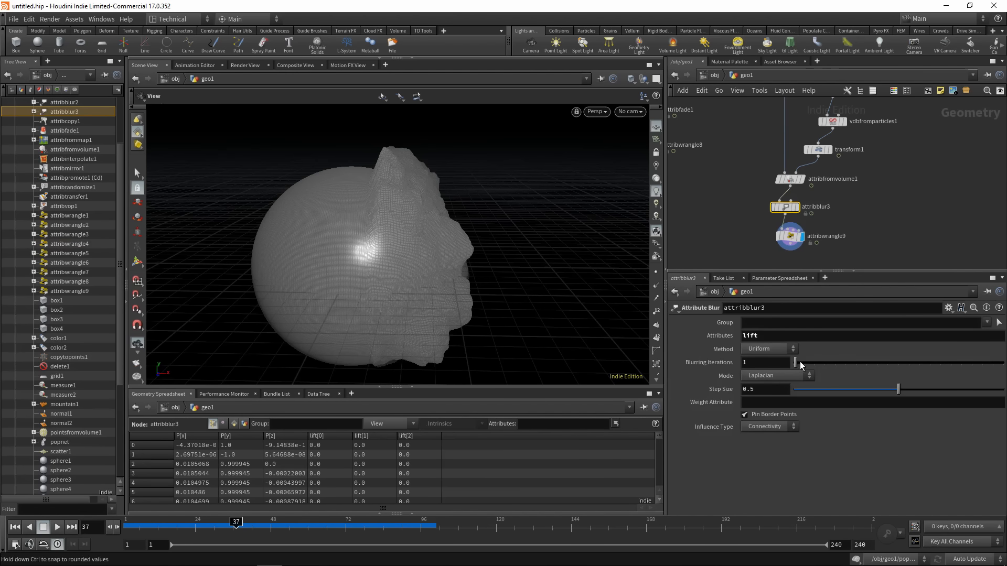
drag(800, 362, 819, 371)
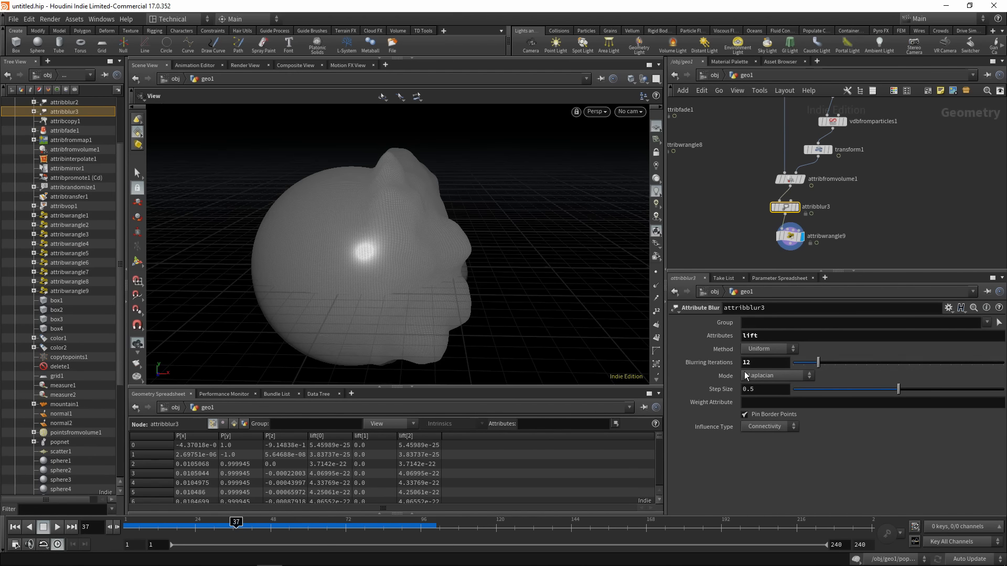
Scrub the timeline back to frame 1 and forward to frame 119 to examine the smoothed displacement
click(790, 236)
drag(233, 527, 89, 526)
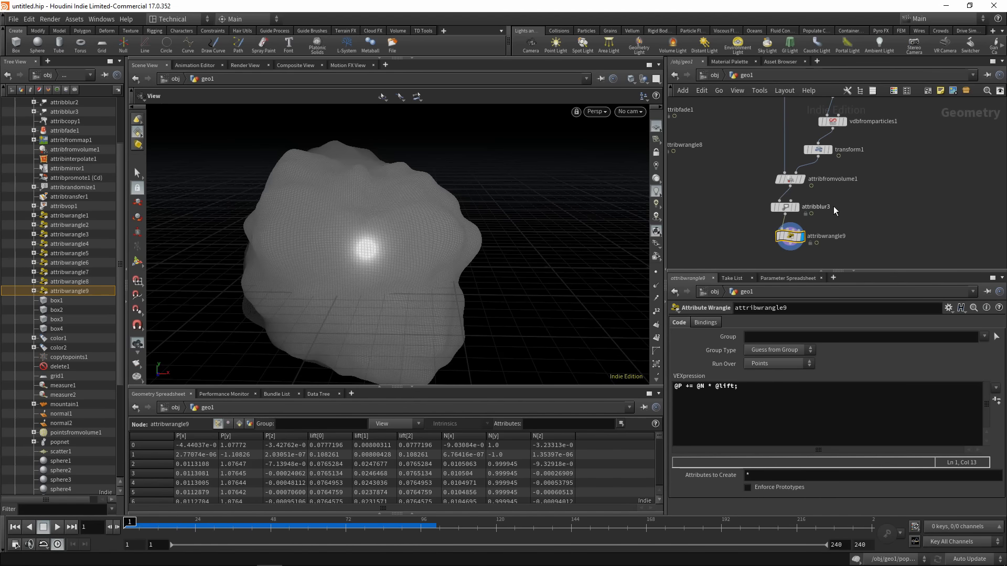
middle_drag(891, 135, 886, 151)
drag(325, 340, 470, 273)
scroll(470, 272, up, 1)
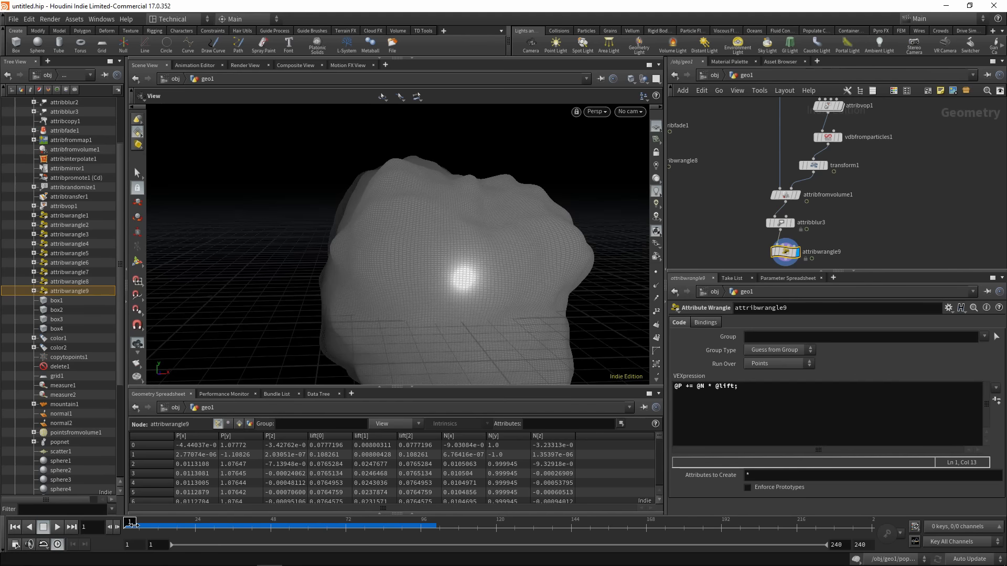
drag(130, 523, 494, 527)
drag(510, 251, 491, 230)
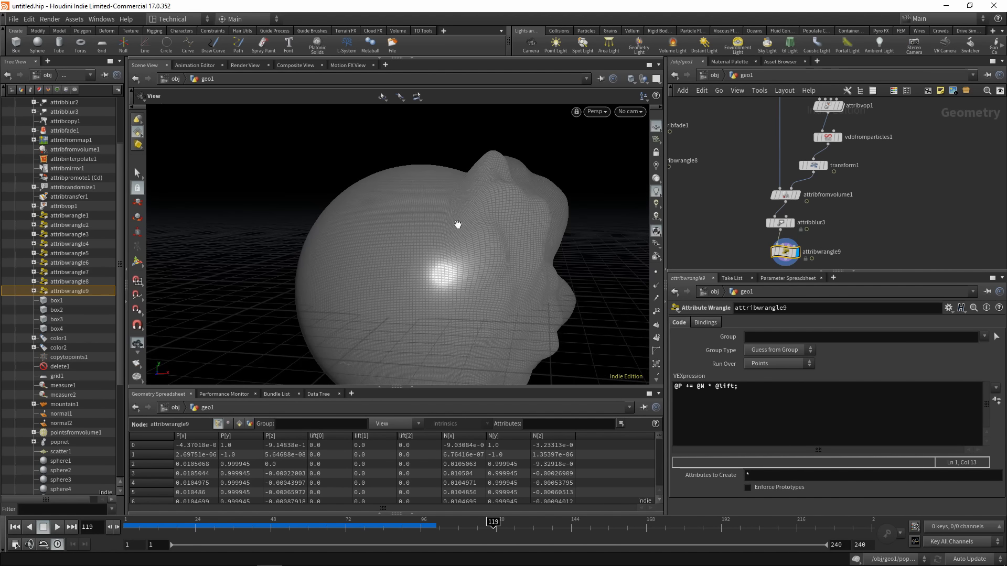
middle_drag(456, 272, 449, 266)
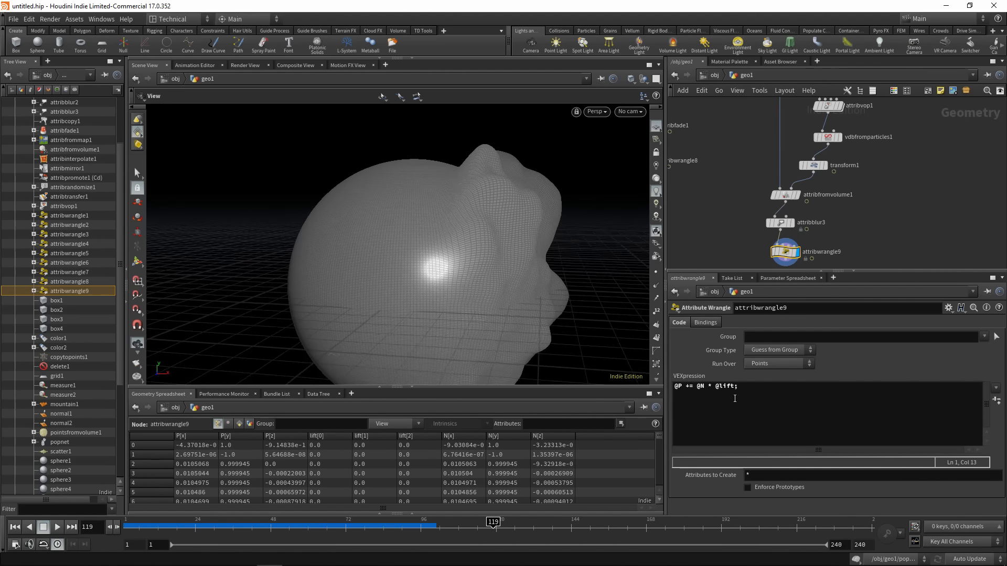
Review the Attribute from Volume node's settings and its place in the network beside the displaced sphere
scroll(841, 226, down, 3)
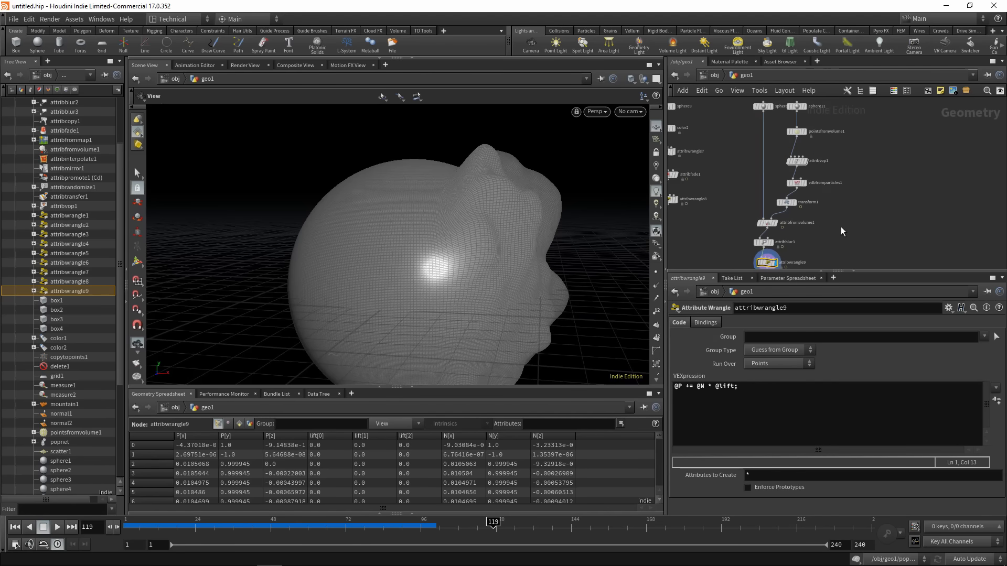
click(769, 224)
scroll(787, 233, up, 3)
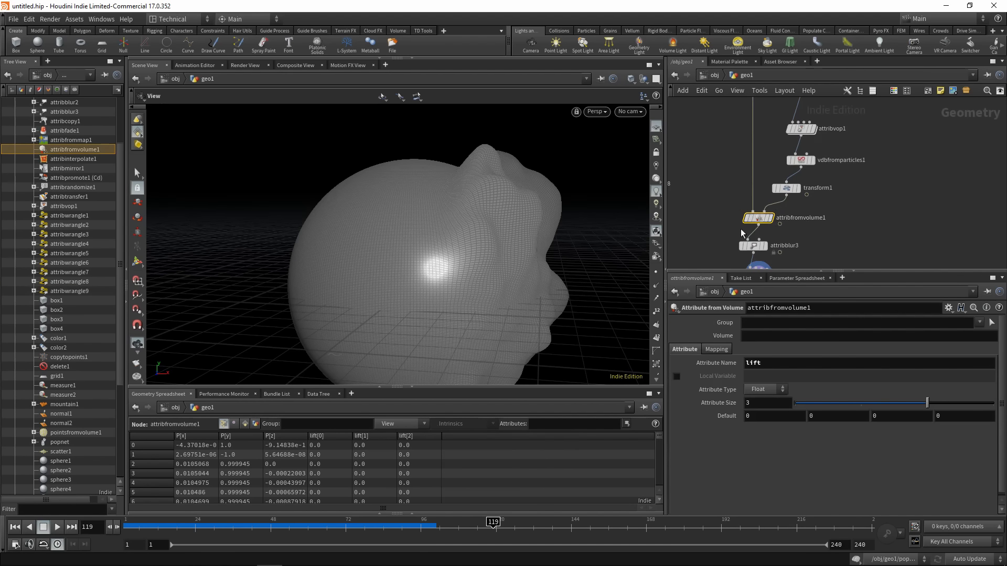
scroll(501, 245, down, 3)
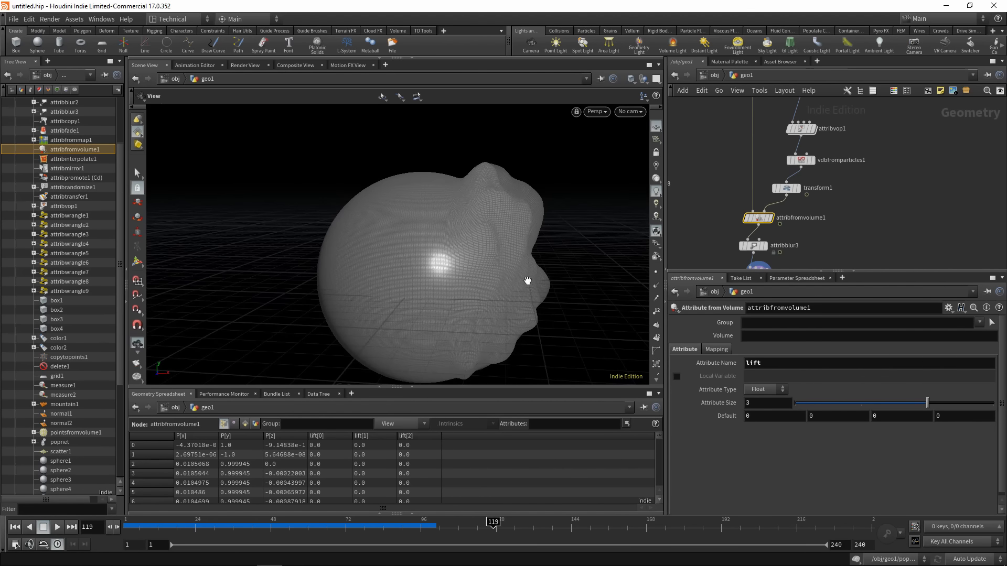
drag(528, 281, 484, 272)
Duplicate the dense 300-row sphere node into an empty area of the network and display the copy
middle_drag(878, 182, 811, 201)
scroll(858, 188, down, 3)
scroll(706, 128, up, 1)
alt+drag(700, 127, 864, 127)
click(878, 134)
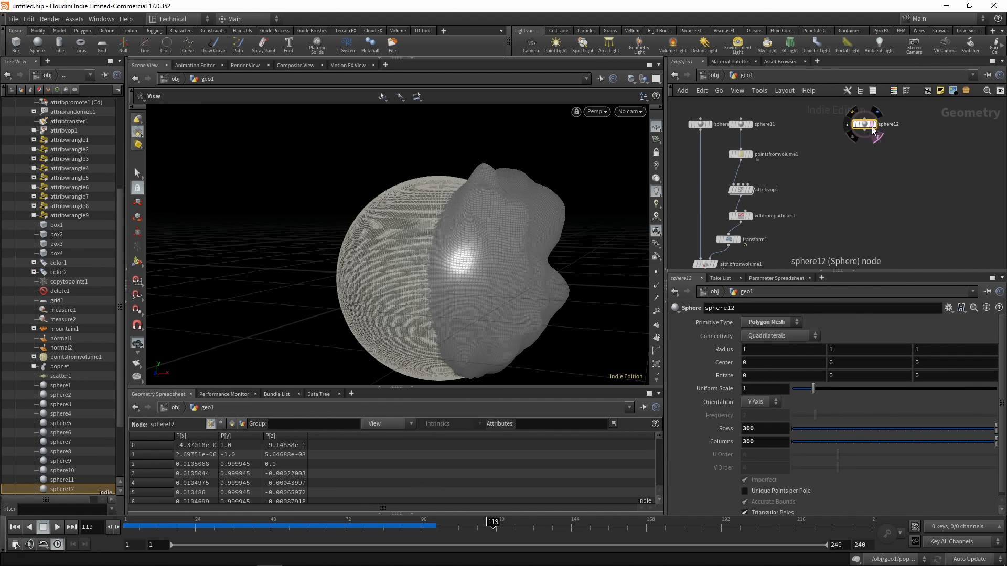
middle_drag(865, 185, 771, 195)
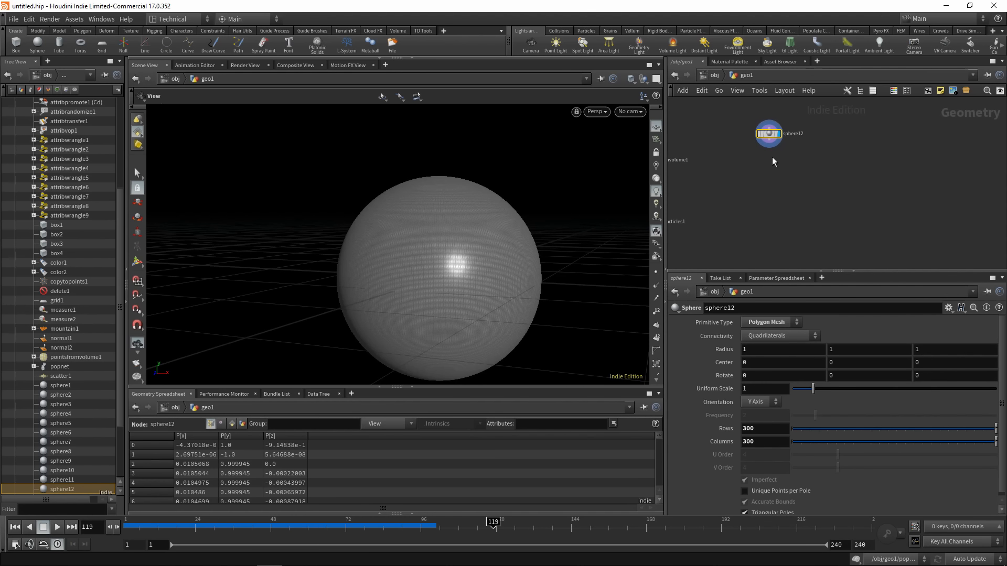
Add a Paint node wired below the duplicated sphere and display it
key(Tab)
key(Tab)
mouse_move(783, 165)
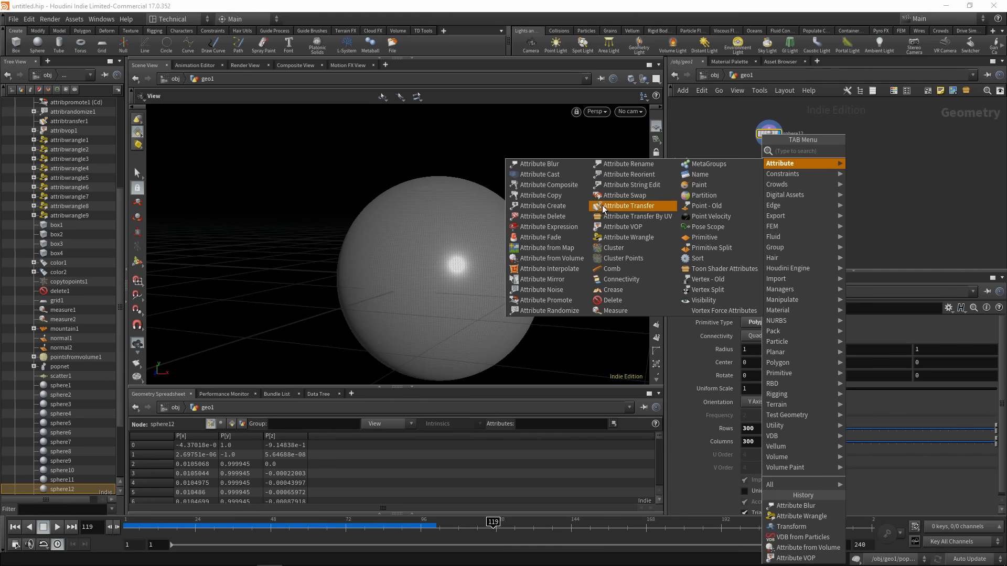
click(707, 187)
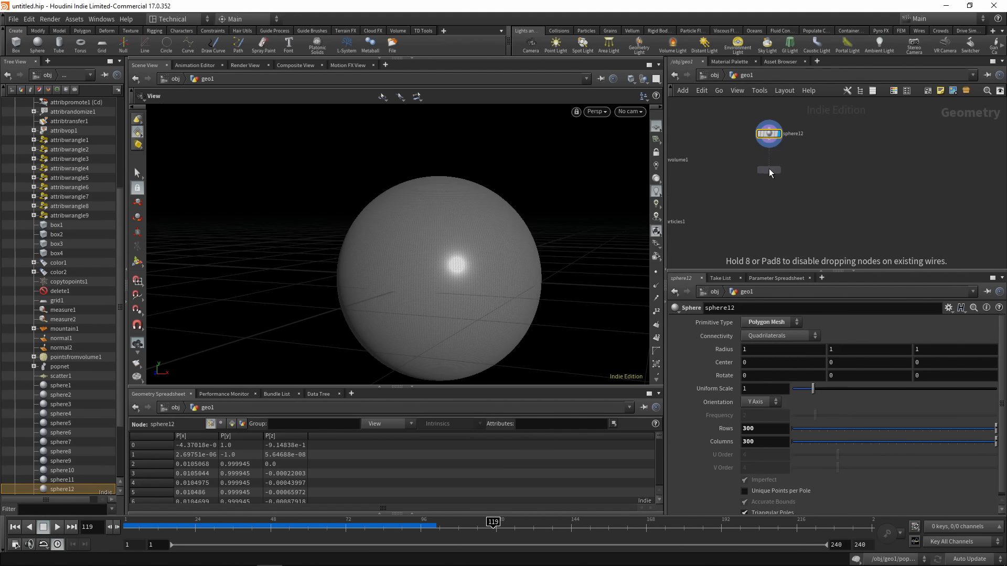
click(769, 168)
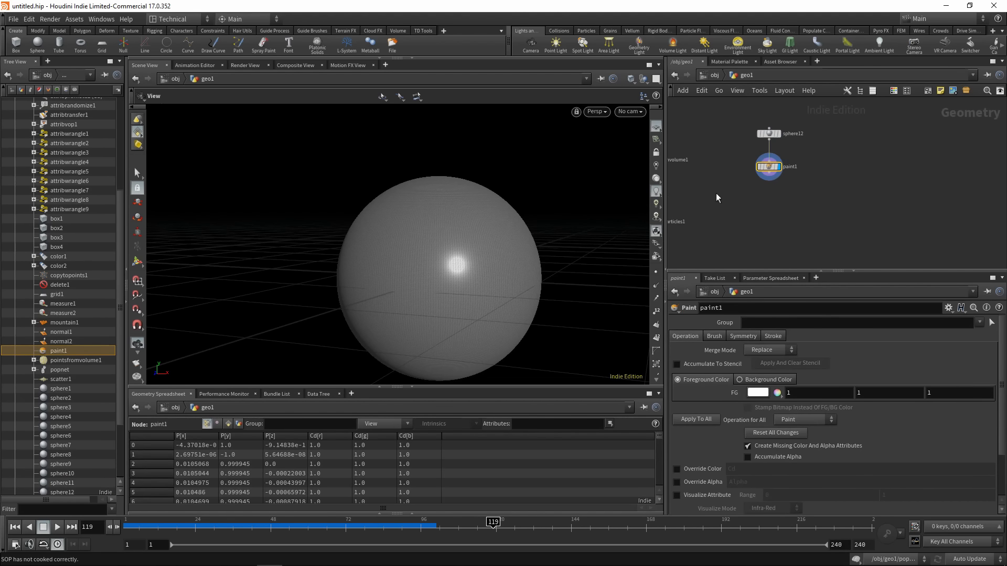
Return the timeline to frame 1 and set the Paint node's foreground color to black
scroll(422, 276, up, 3)
drag(423, 265, 488, 249)
drag(386, 230, 398, 249)
scroll(400, 250, down, 1)
click(43, 526)
scroll(398, 249, up, 2)
click(763, 397)
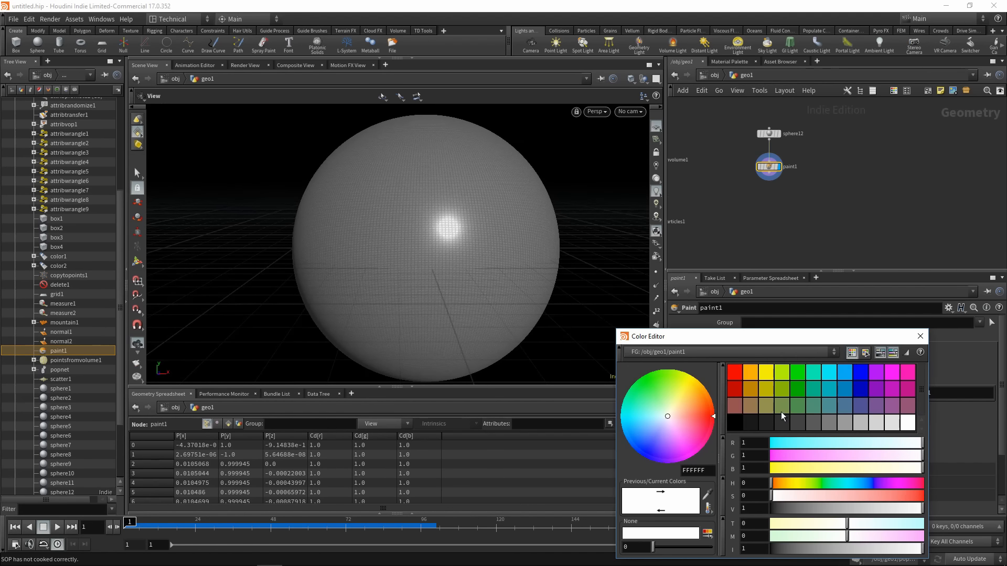
drag(891, 510, 770, 509)
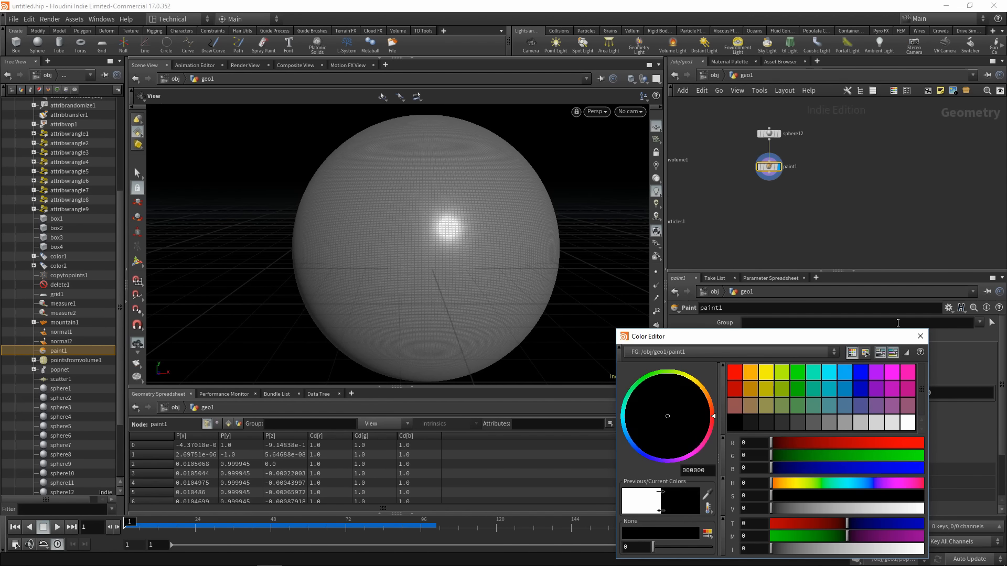
click(920, 337)
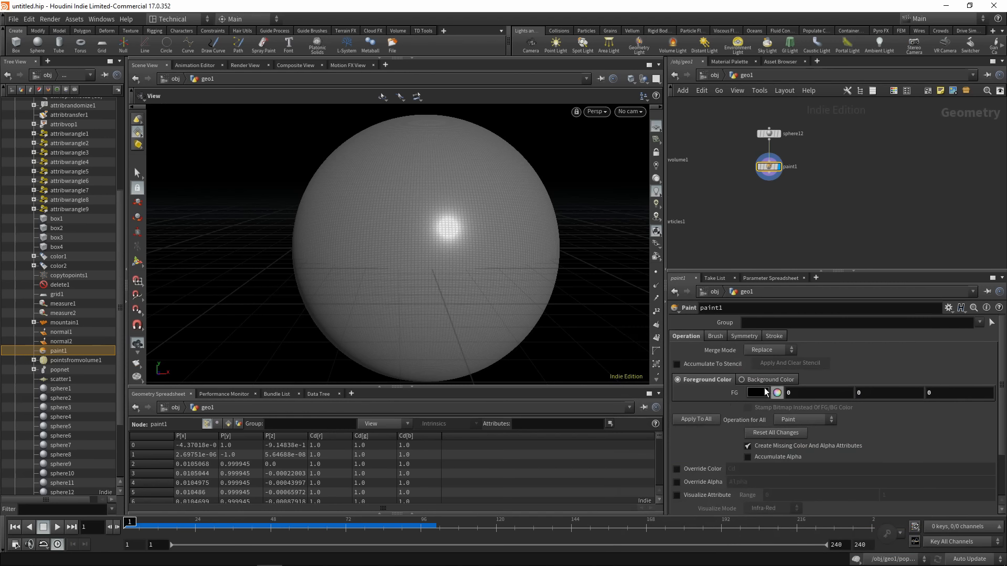
Activate viewport painting, set the brush radius to about 0.11 and paint one large black spot at the center of the sphere's front
click(137, 264)
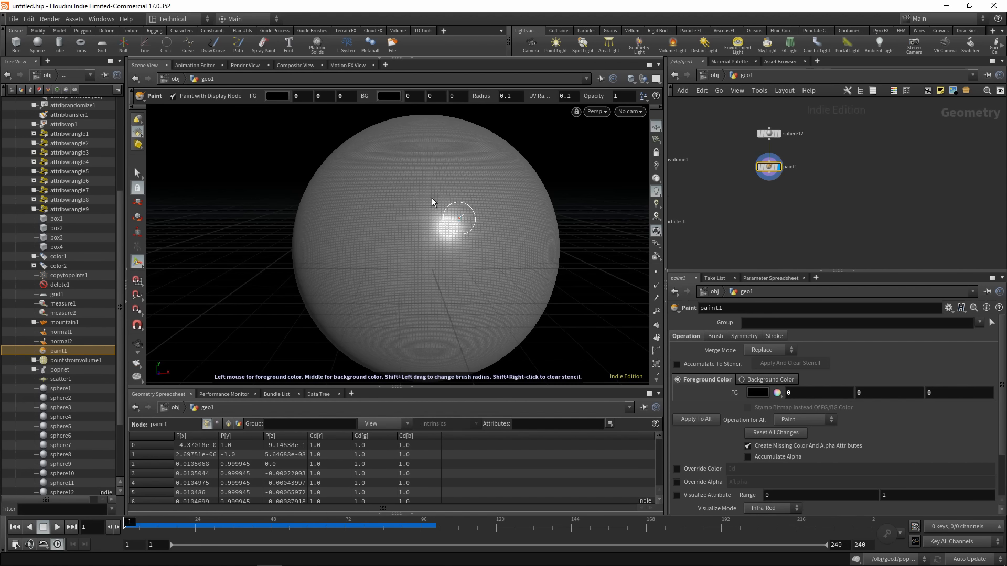
scroll(401, 212, down, 4)
scroll(420, 225, up, 10)
scroll(420, 225, down, 6)
scroll(420, 225, up, 2)
scroll(421, 224, down, 4)
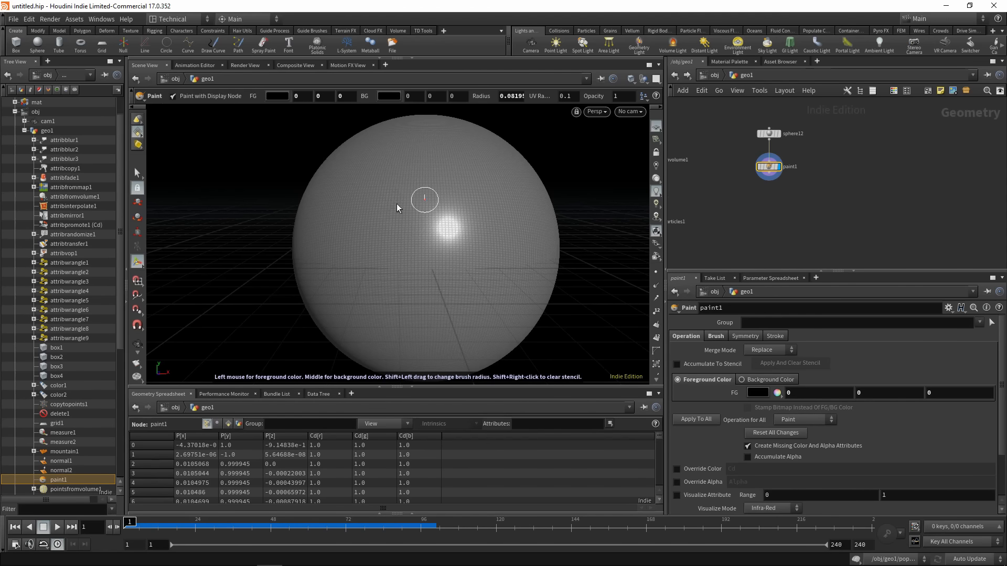
scroll(402, 233, down, 4)
scroll(423, 251, up, 4)
drag(446, 254, 430, 270)
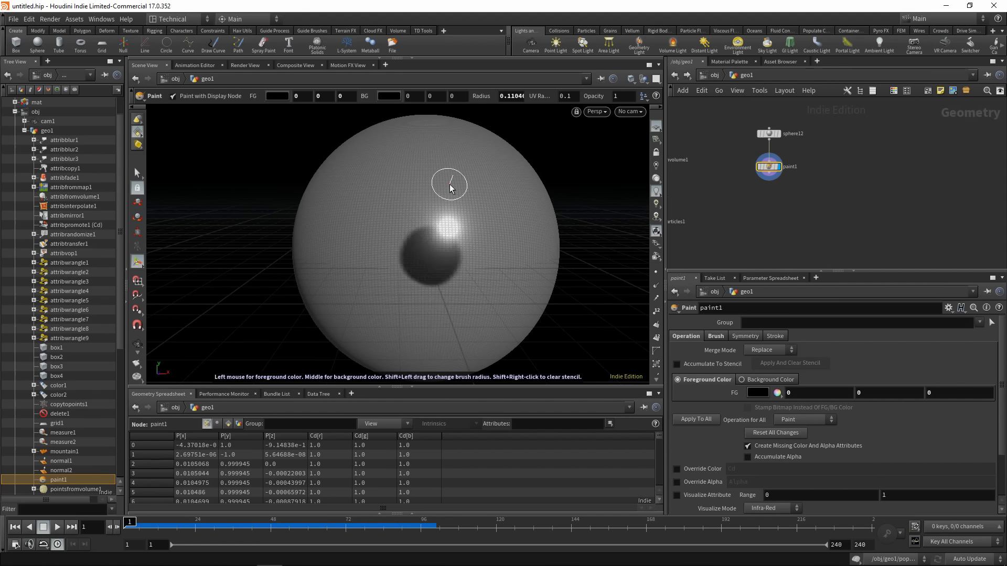
Reduce the brush radius to about 0.06 and paint five small black spots around the large central spot
scroll(452, 185, down, 6)
drag(411, 189, 418, 193)
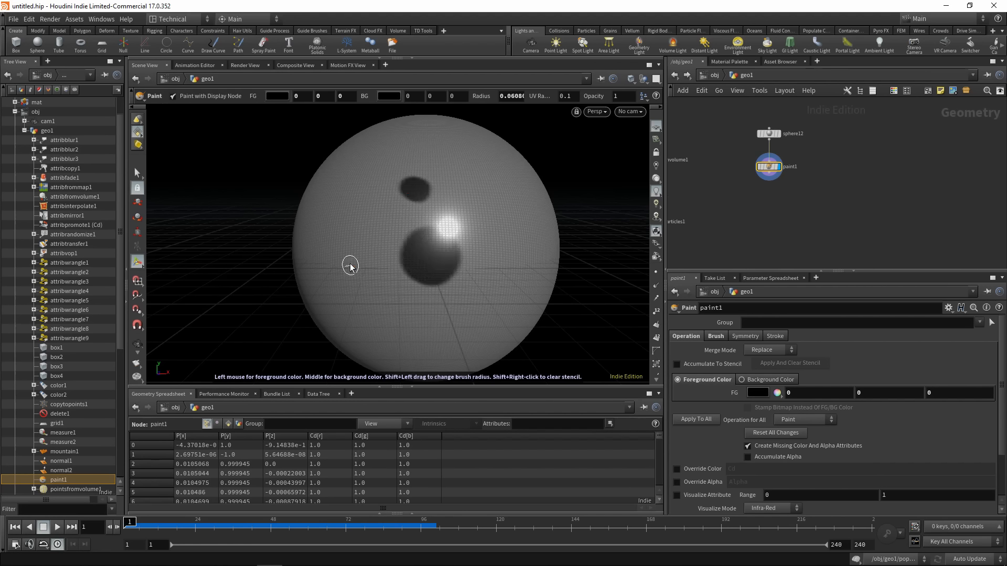
drag(351, 267, 355, 262)
drag(415, 330, 410, 325)
drag(500, 295, 497, 293)
drag(506, 203, 503, 202)
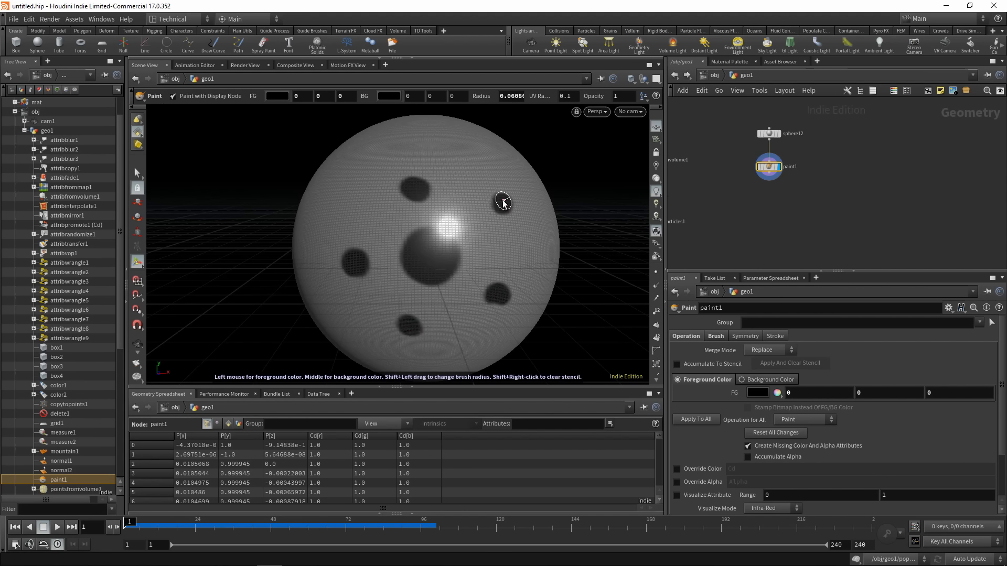
With a brush radius of about 0.074, extend the small spots into curved strokes and paint further curved strokes between them
mouse_move(416, 184)
mouse_down()
mouse_move(461, 158)
mouse_move(469, 169)
mouse_up()
scroll(506, 204, up, 2)
drag(506, 204, 533, 229)
mouse_move(499, 292)
mouse_down()
mouse_move(517, 315)
mouse_move(508, 333)
mouse_up()
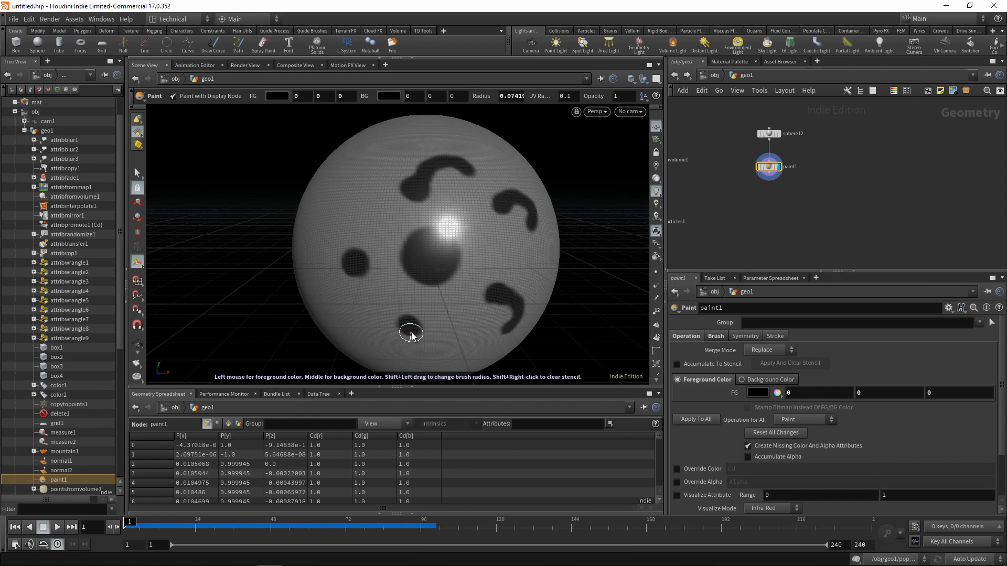
drag(411, 335, 393, 349)
mouse_move(348, 265)
mouse_down()
mouse_move(324, 231)
mouse_move(387, 156)
mouse_up()
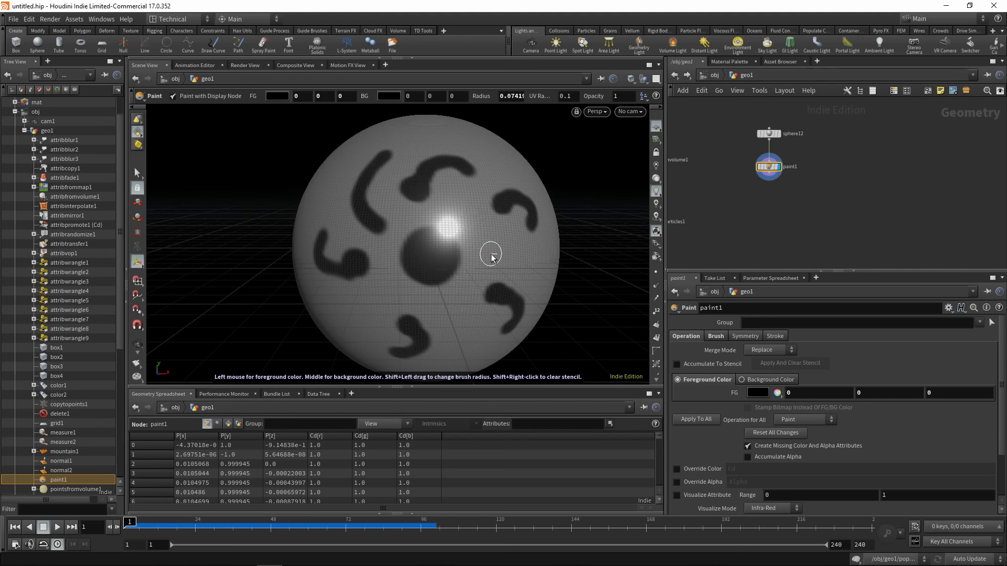
mouse_move(493, 257)
mouse_down()
mouse_move(535, 266)
mouse_move(548, 283)
mouse_up()
mouse_move(397, 293)
mouse_down()
mouse_move(322, 327)
mouse_move(416, 297)
mouse_move(502, 288)
mouse_move(367, 294)
mouse_move(432, 296)
mouse_move(416, 295)
mouse_up()
key(Escape)
Add an Attribute Wrangle node wired below the Paint node and display it
scroll(763, 222, up, 3)
middle_drag(758, 182, 778, 187)
key(Tab)
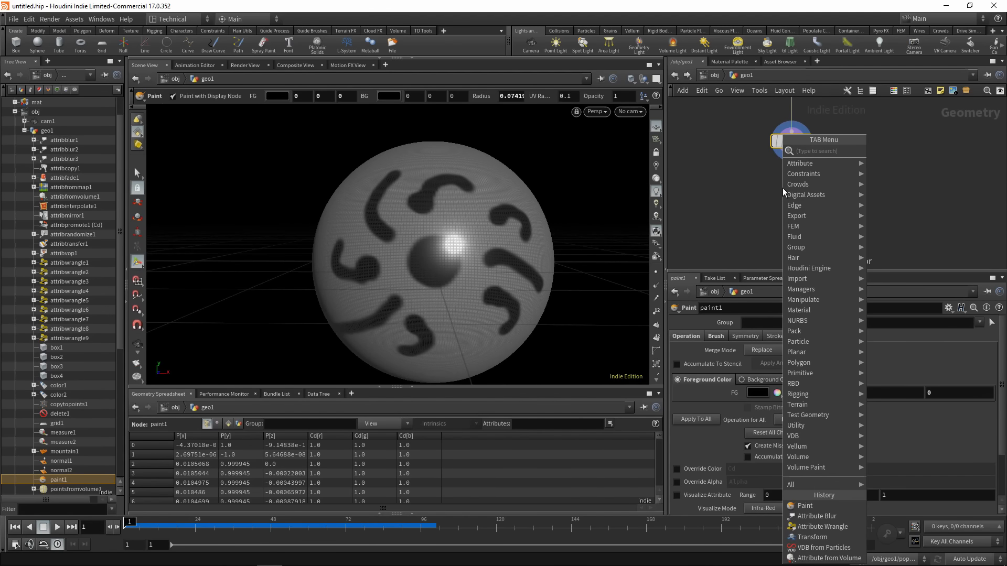
text(aw)
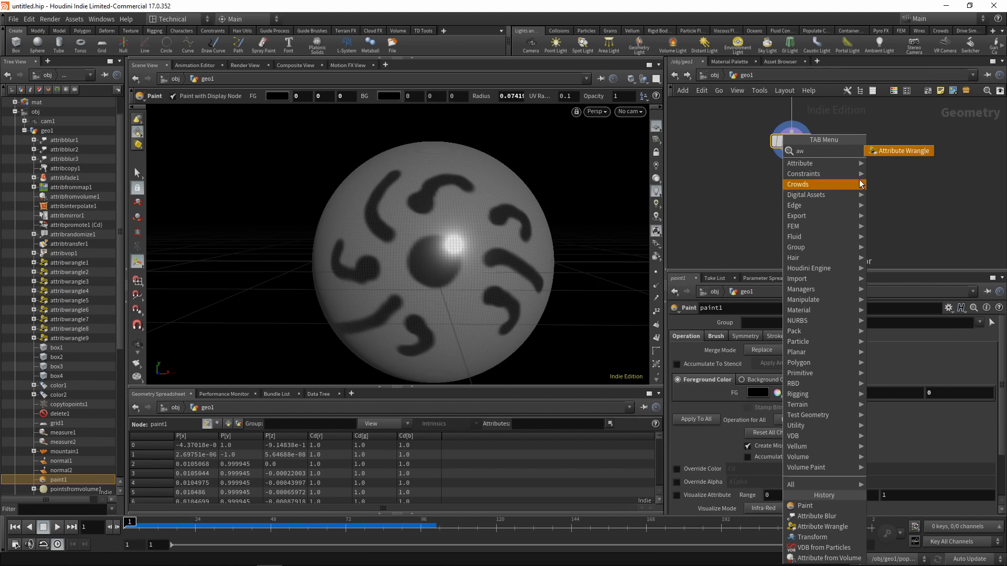
click(895, 156)
click(765, 210)
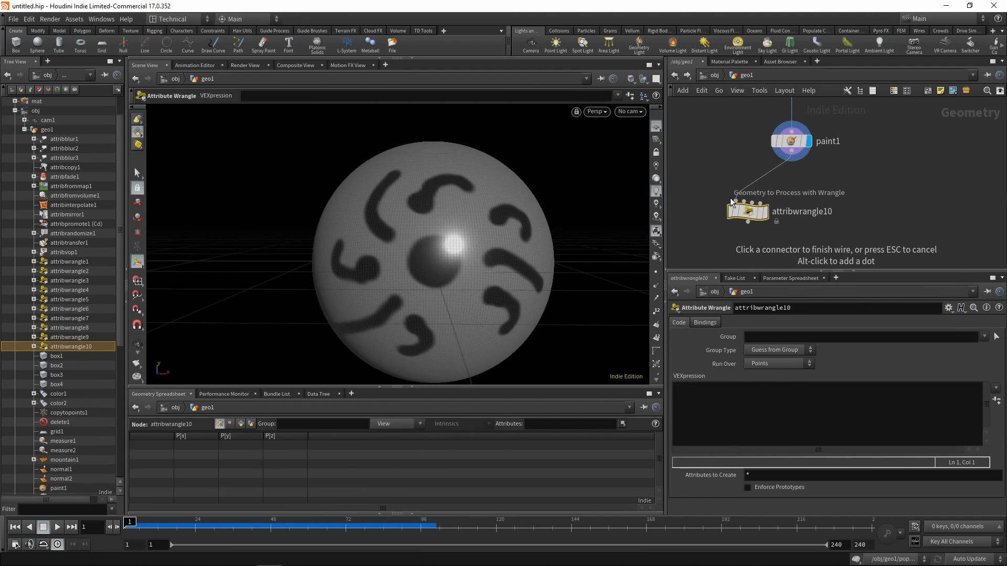
click(766, 212)
alt+drag(474, 275, 517, 280)
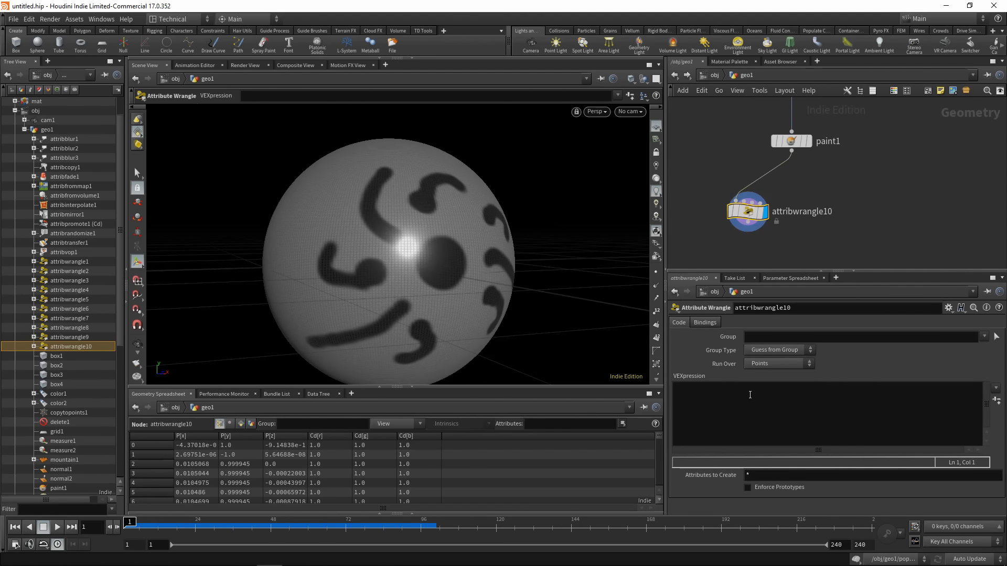
click(759, 395)
key(Tab)
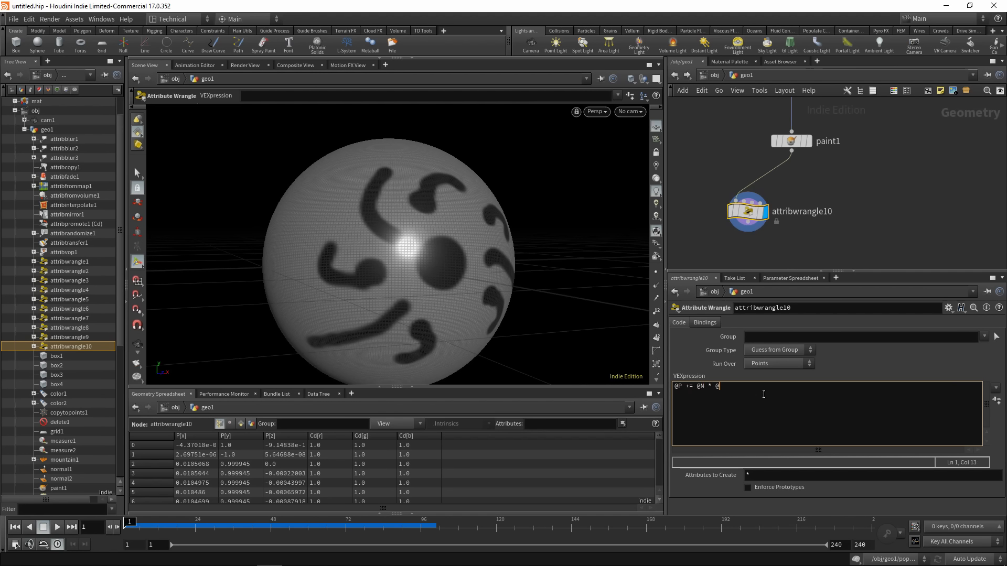
text(.x;)
click(736, 390)
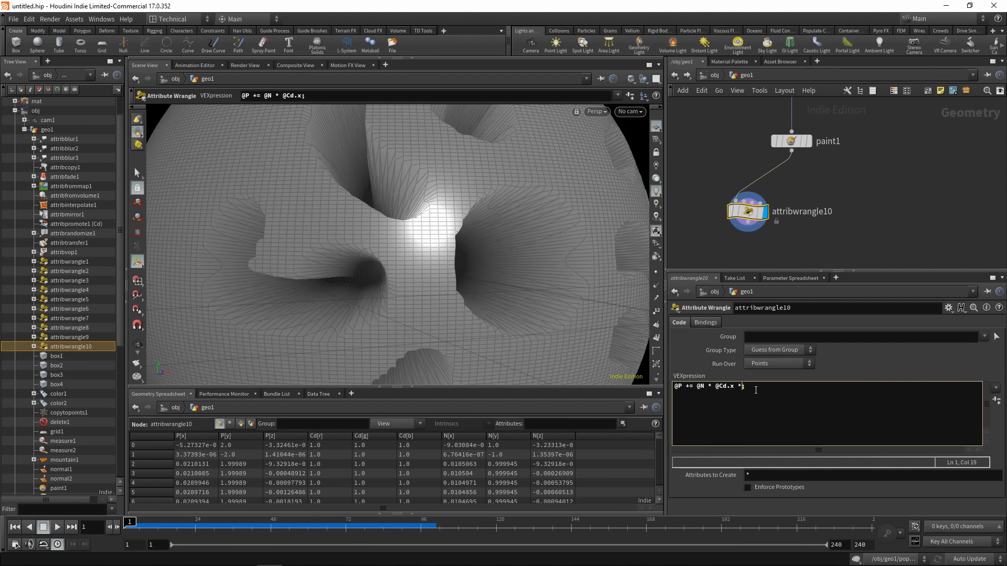
click(842, 369)
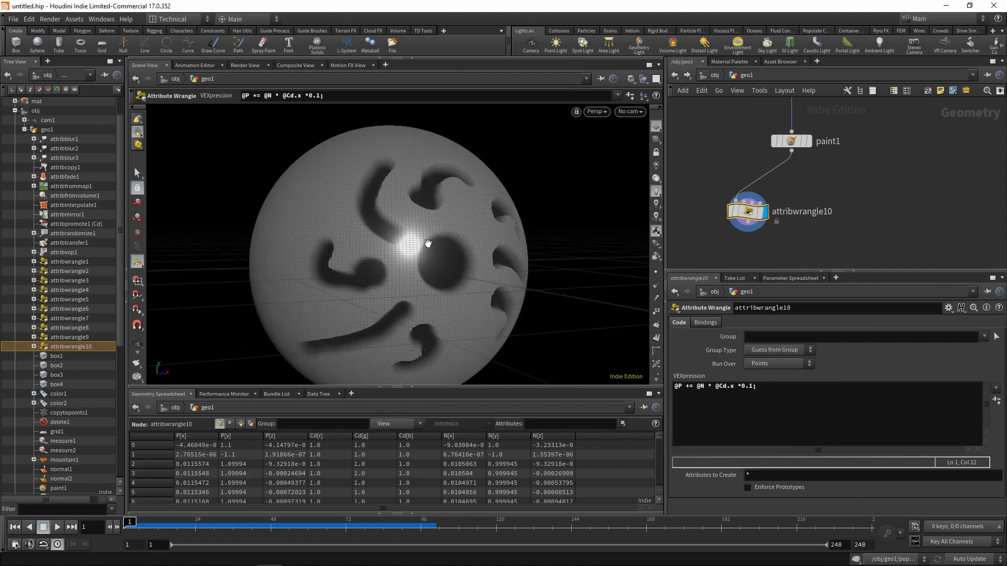
alt+drag(428, 244, 395, 252)
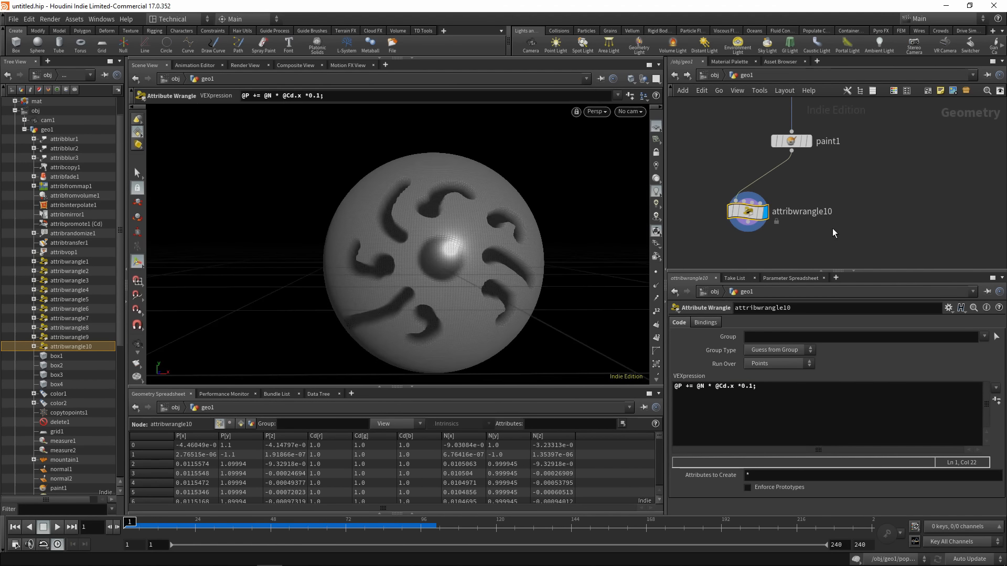
Add a VDB from Polygons node below the Attribute Wrangle, display it and set its Voxel Size to 0.01
middle_drag(793, 253, 791, 233)
scroll(791, 234, up, 1)
key(Tab)
text(vdb from)
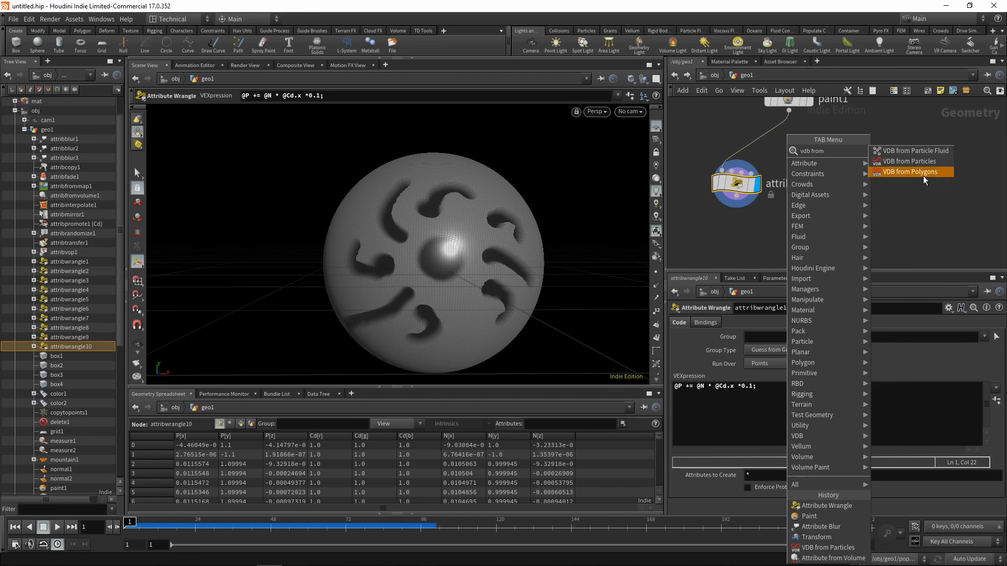
click(923, 172)
click(763, 244)
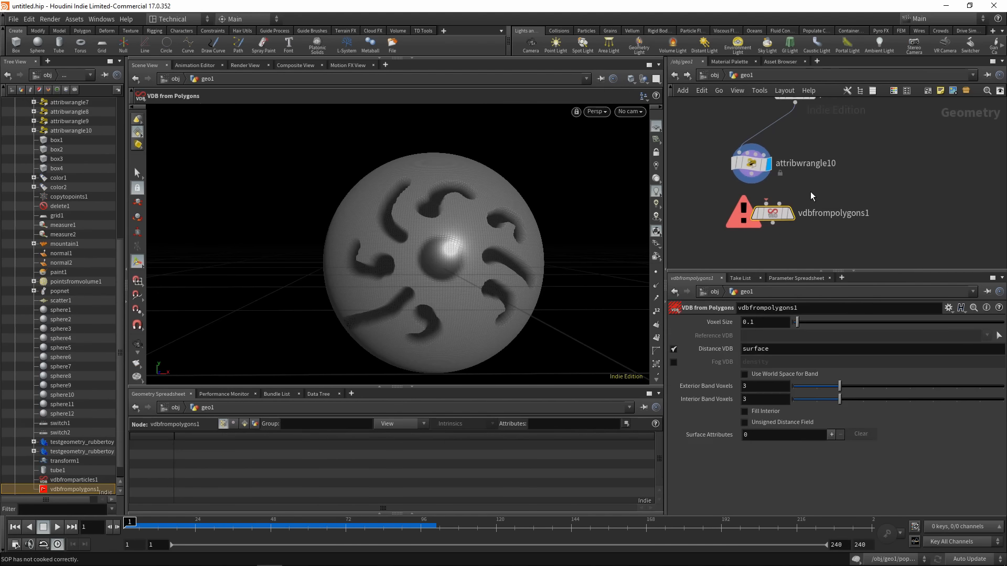
click(759, 182)
click(776, 215)
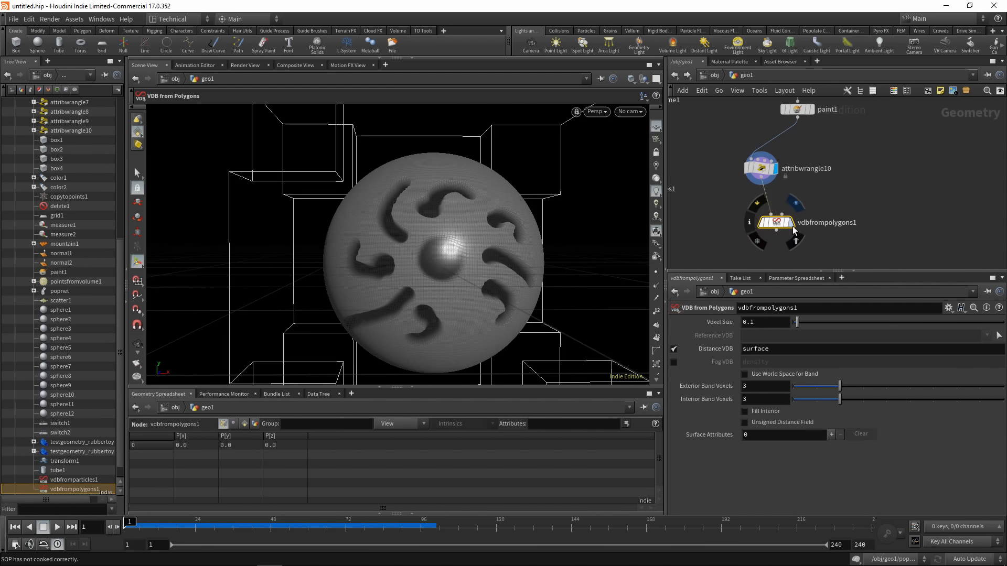
key(Tab)
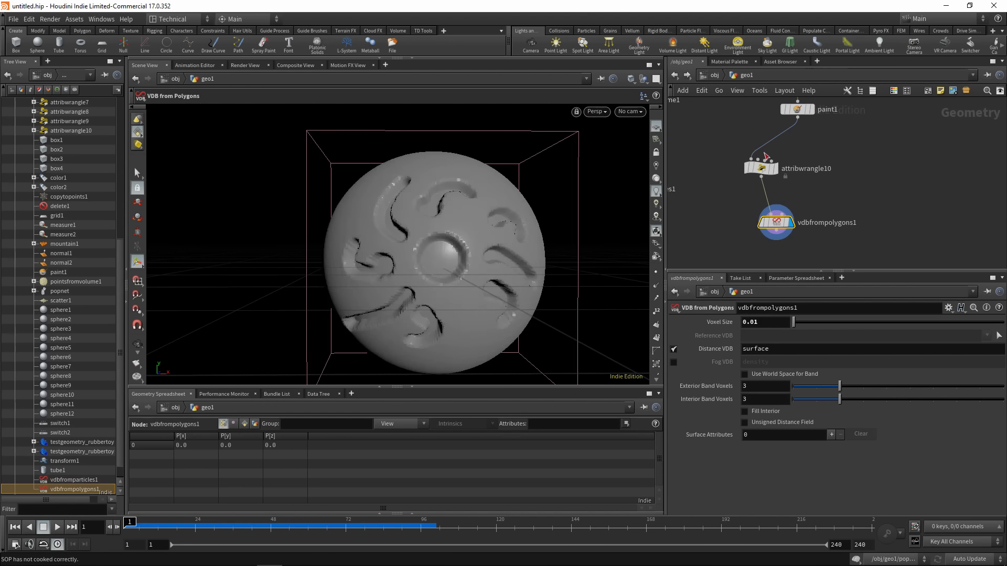
Duplicate the VDB from Polygons node, feed the copy from the Paint node's output and display it
alt+drag(776, 221, 856, 221)
middle_drag(848, 133, 847, 189)
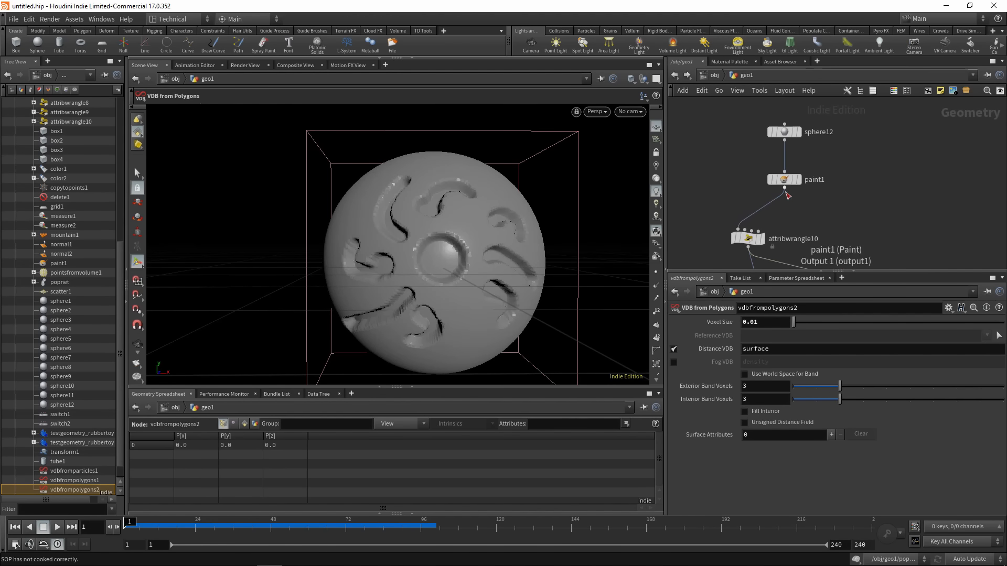
click(782, 187)
middle_drag(819, 256, 815, 193)
click(845, 237)
Add and display a VDB Combine node with the displaced VDB as first input and the undisplaced one as second, using the SDF Difference operation
middle_drag(845, 239, 835, 178)
key(Tab)
text(vdb com)
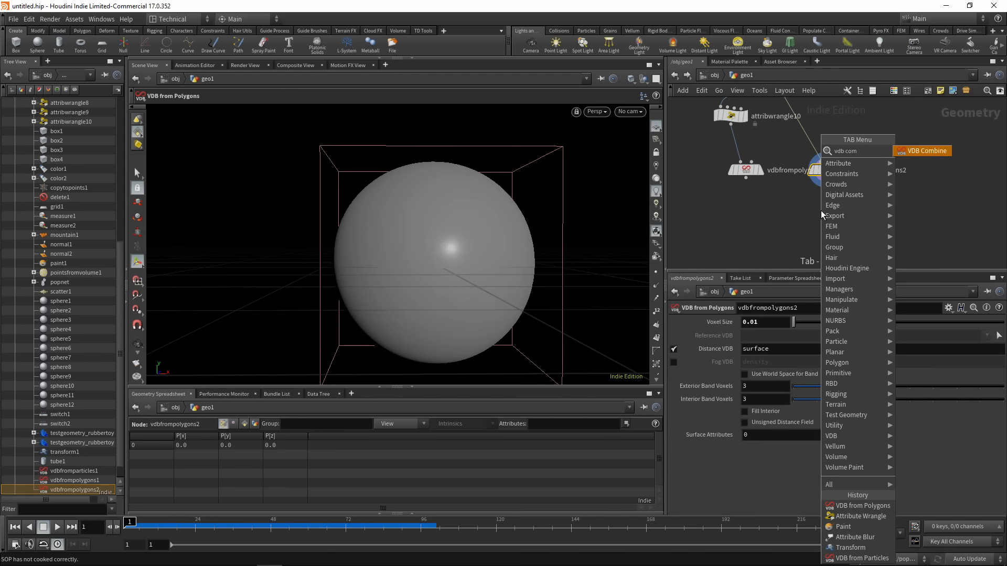
click(926, 150)
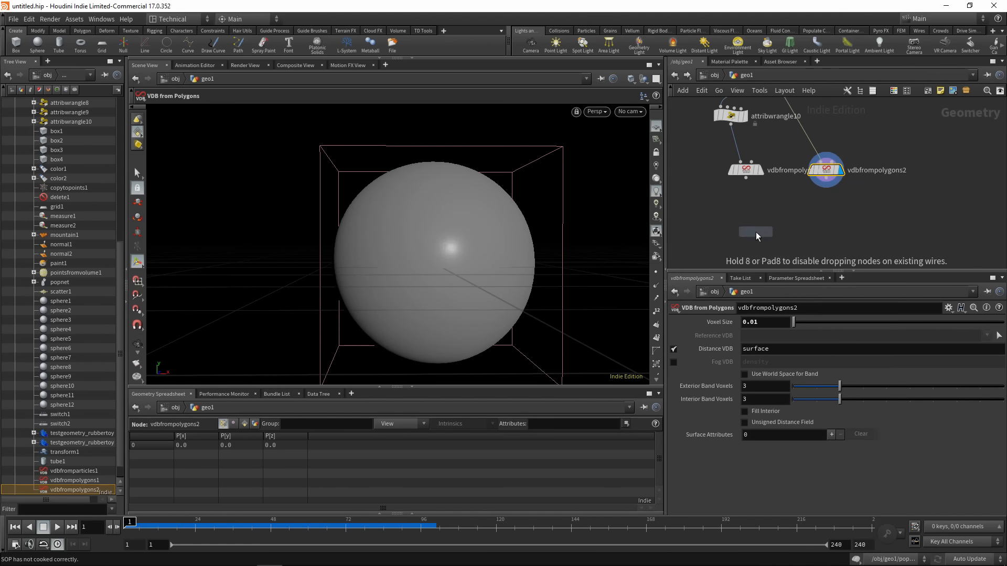
click(757, 231)
drag(753, 187, 751, 225)
drag(826, 177, 761, 225)
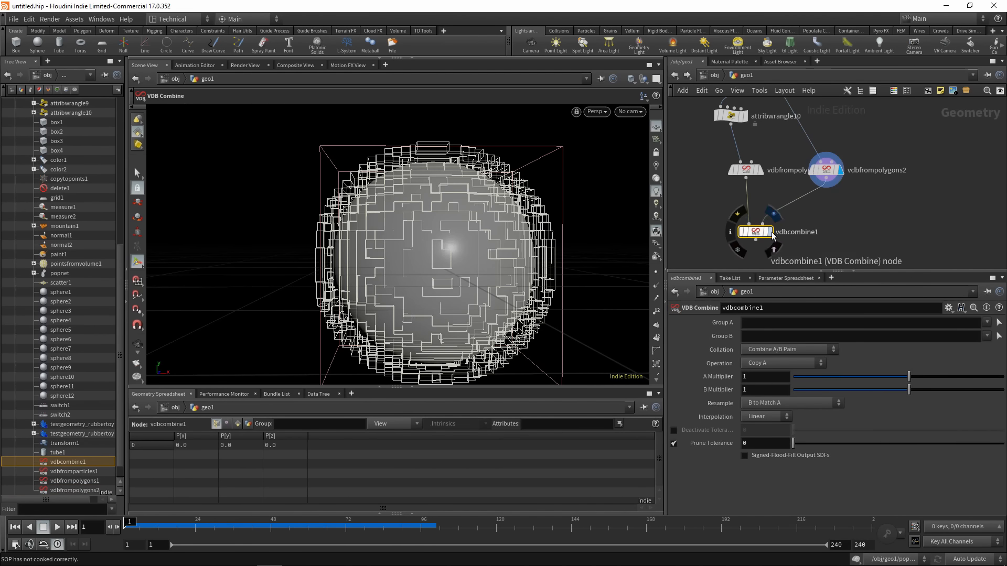
click(783, 362)
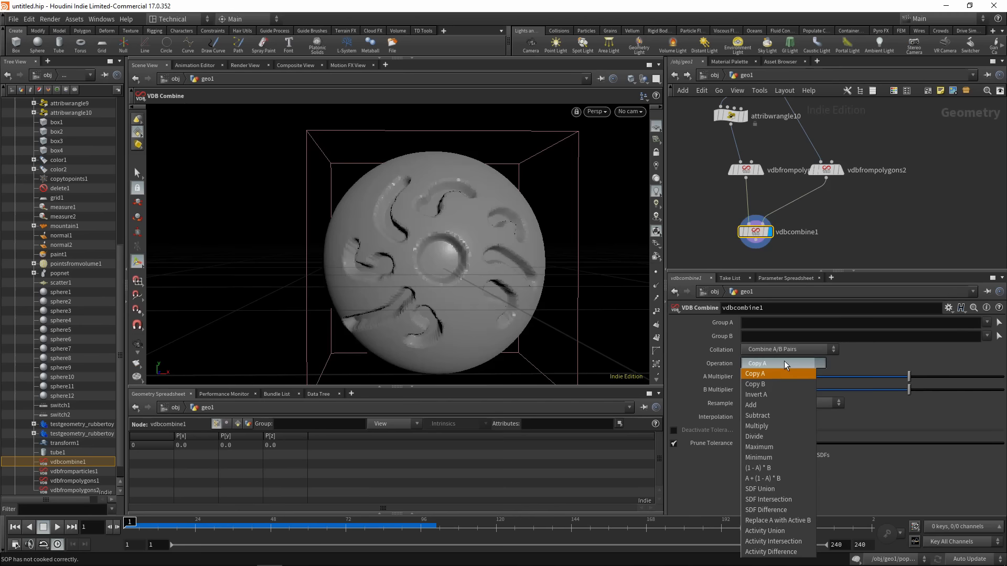
click(766, 509)
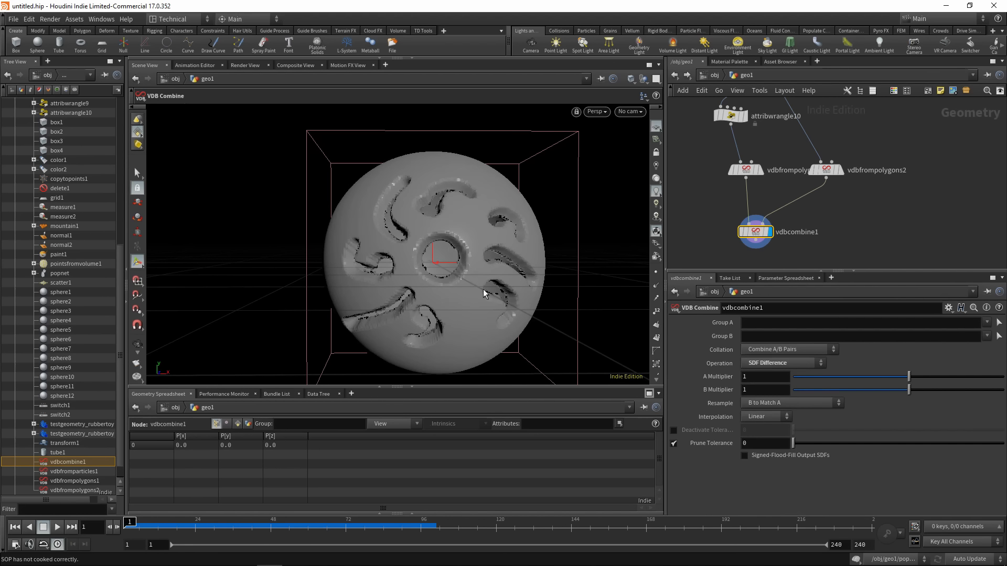
Add a VDB Smooth SDF node wired below the VDB Combine node and display it
key(Tab)
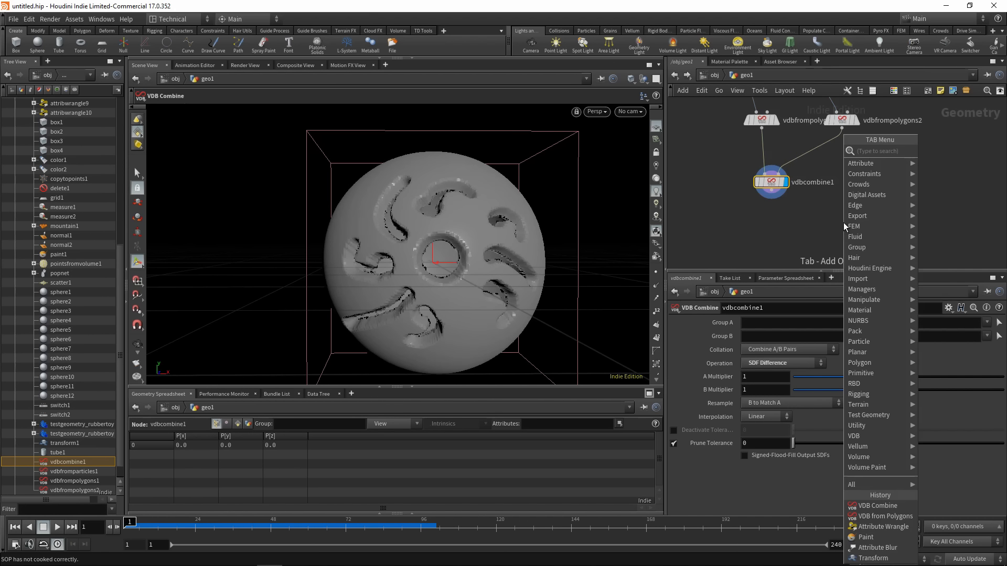
text(smoot)
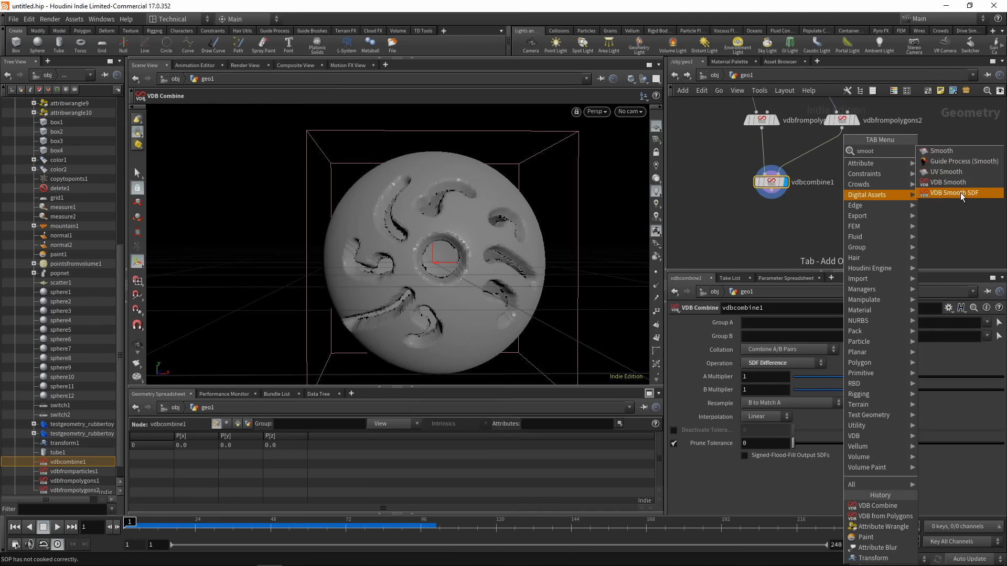
click(961, 192)
click(777, 224)
click(771, 196)
click(770, 215)
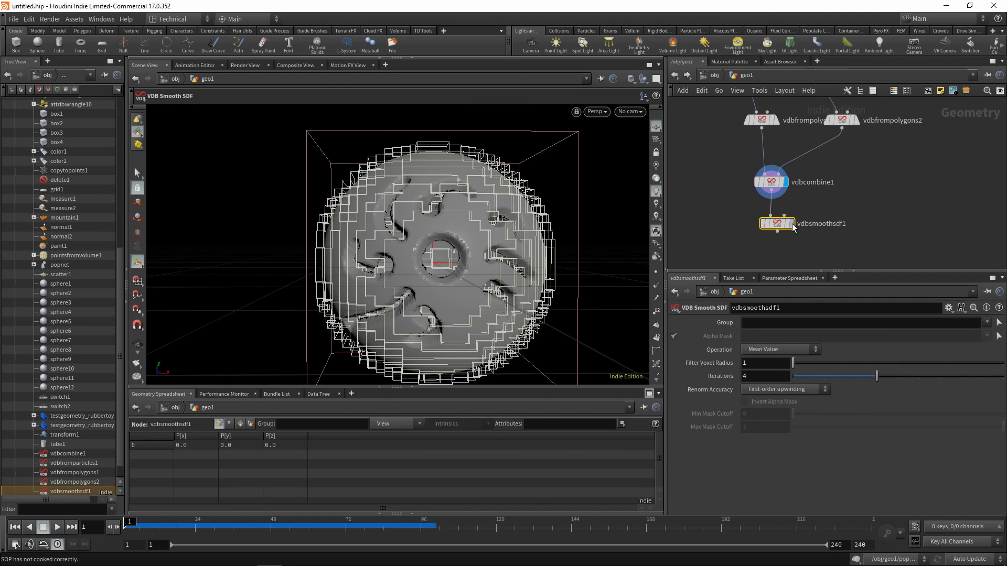
middle_drag(817, 248, 836, 209)
key(Tab)
key(Escape)
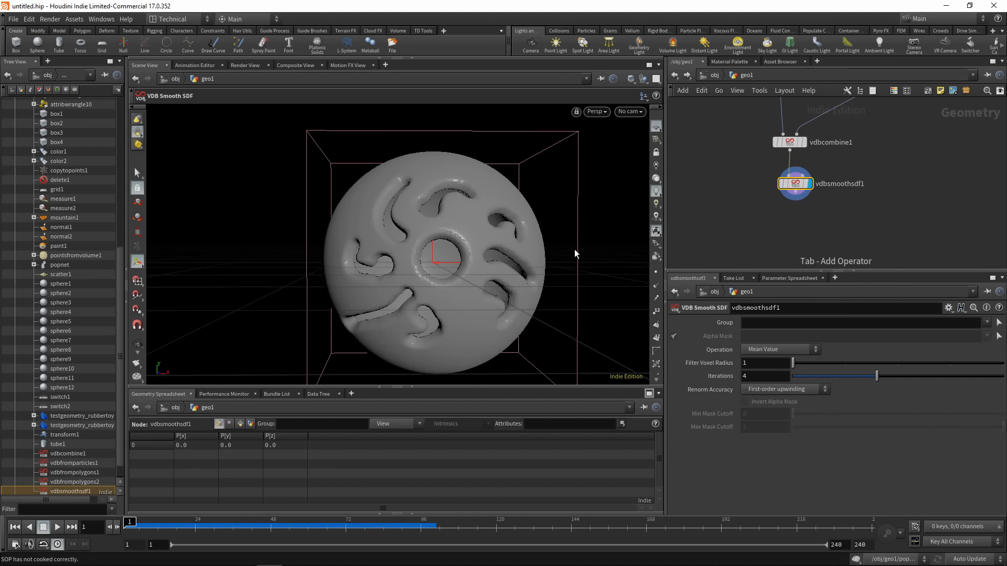
Add and display a Convert VDB node below the VDB Smooth SDF node and set Convert To to Polygons
alt+drag(436, 256, 498, 254)
key(Tab)
text(conve)
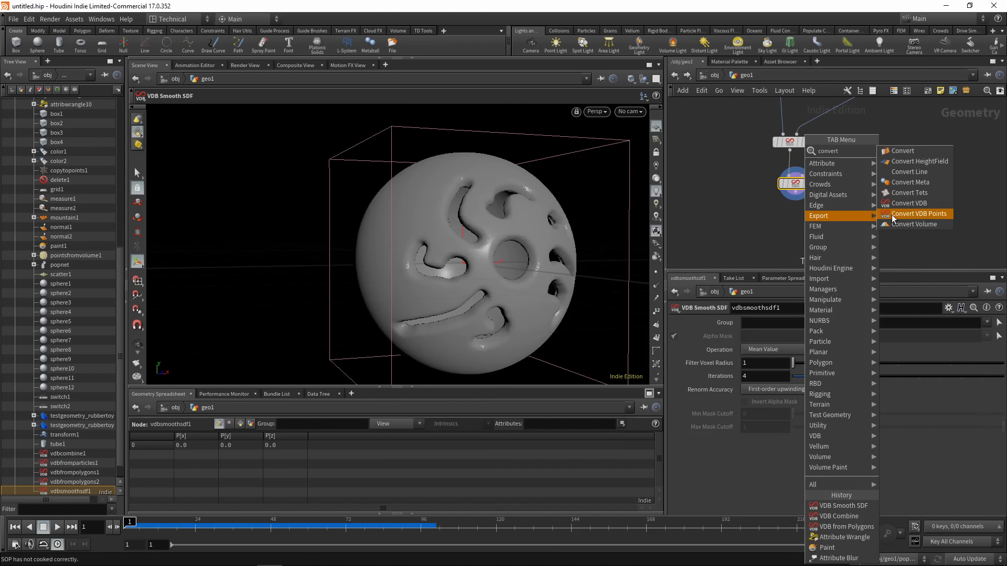
click(912, 204)
click(797, 225)
click(795, 192)
click(788, 217)
click(811, 225)
click(770, 336)
click(757, 367)
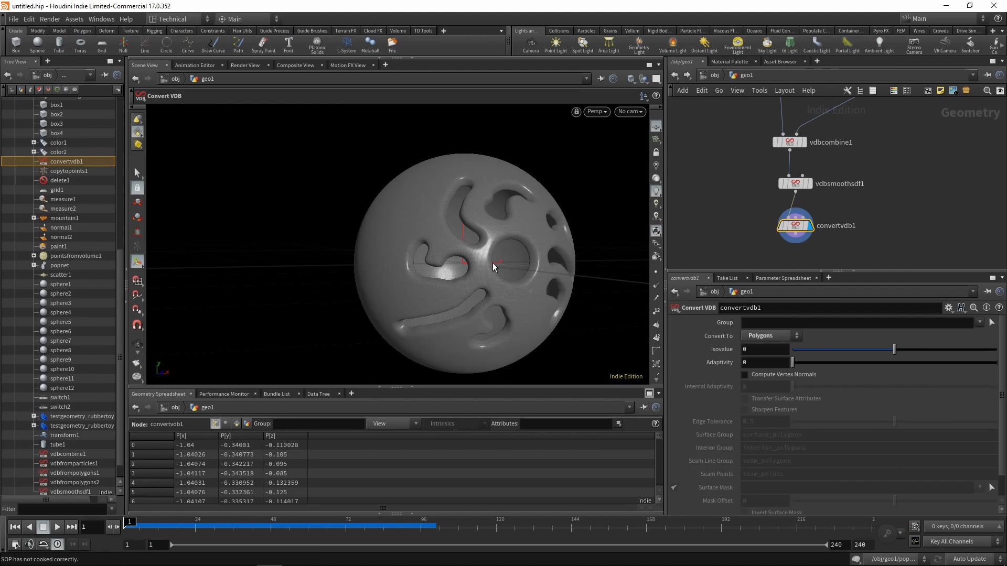
Examine the carved polygon mesh from several angles and compare it with the painted sphere at the Paint node
key(Escape)
drag(546, 208, 487, 197)
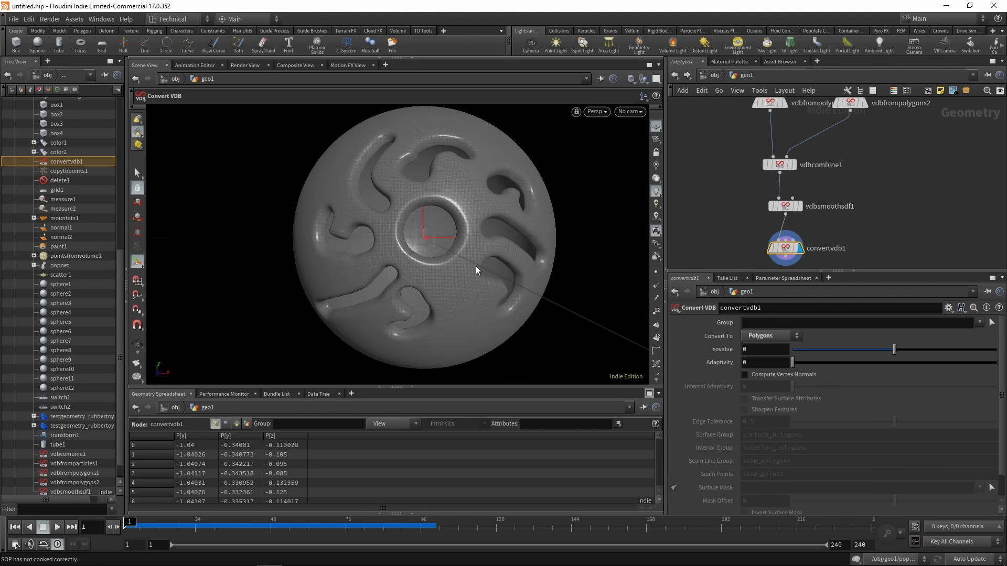
mouse_move(426, 220)
alt+mouse_down()
mouse_move(499, 231)
mouse_move(403, 221)
mouse_move(457, 221)
mouse_move(412, 225)
mouse_move(423, 209)
mouse_move(464, 218)
alt+mouse_up()
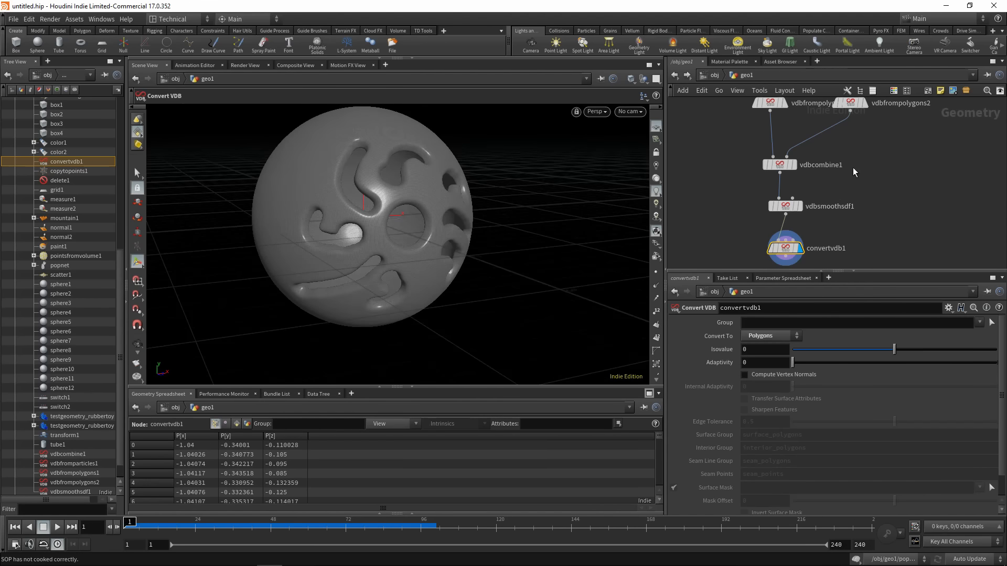
middle_drag(815, 122, 834, 223)
middle_drag(811, 140, 807, 199)
click(820, 138)
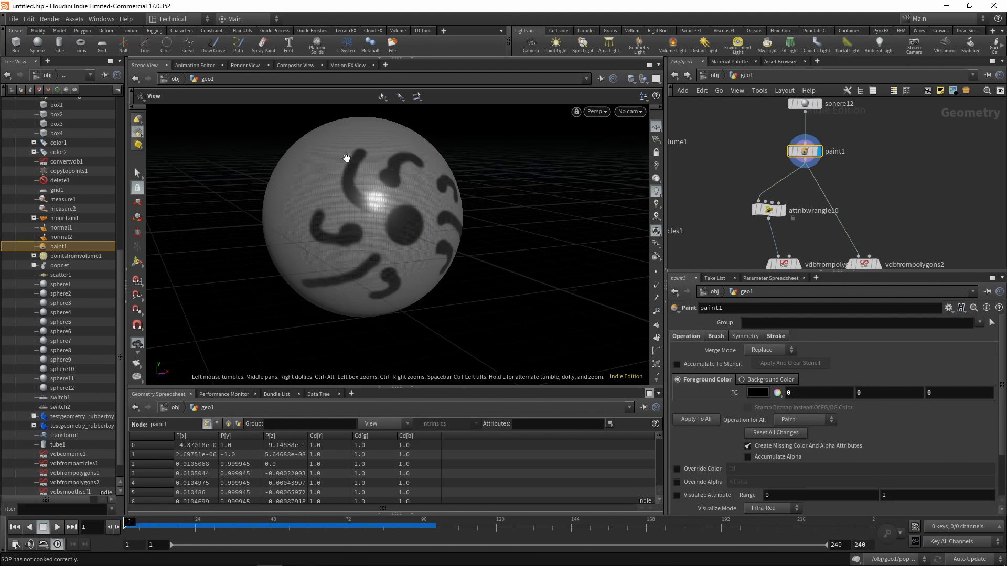
scroll(917, 194, down, 3)
mouse_move(913, 257)
middle_down()
mouse_move(853, 197)
mouse_move(842, 139)
mouse_move(834, 179)
middle_up()
click(763, 214)
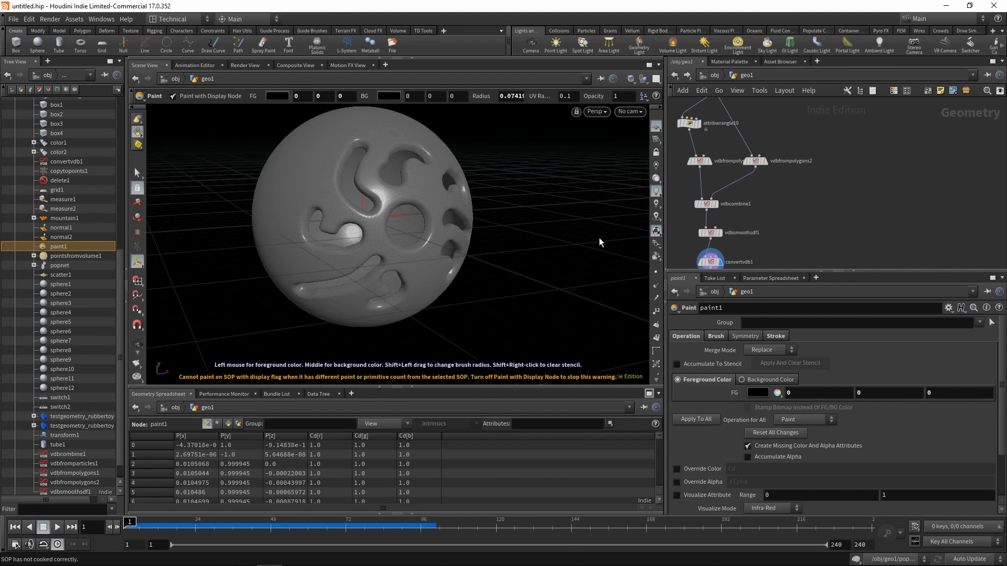
mouse_move(869, 140)
middle_down()
mouse_move(869, 153)
mouse_move(839, 160)
middle_up()
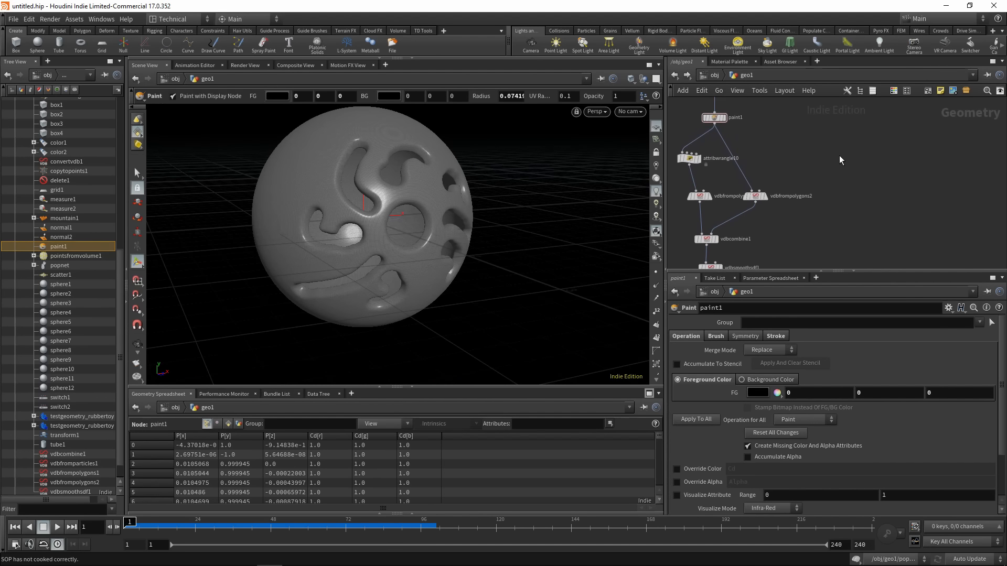
key(Tab)
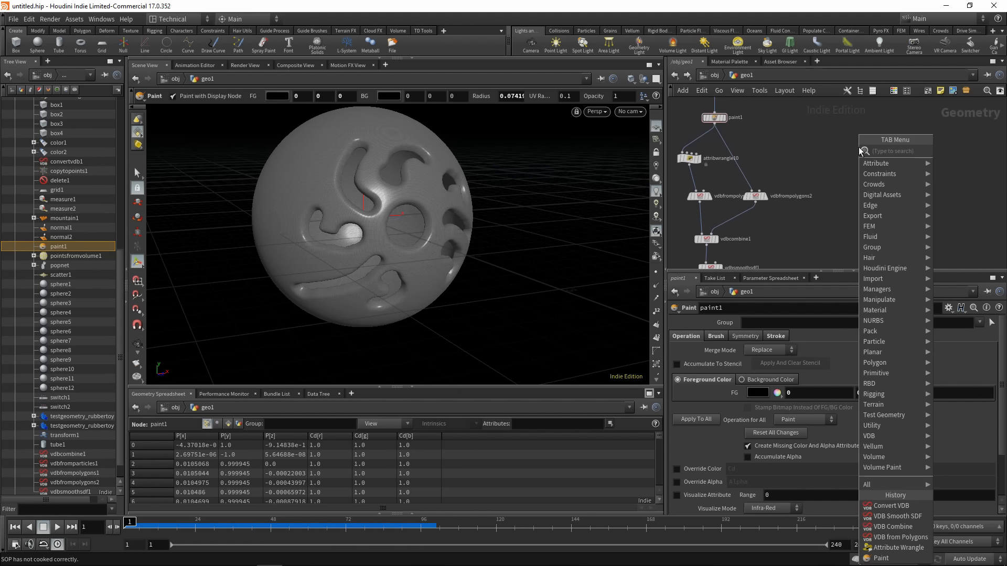
mouse_move(877, 164)
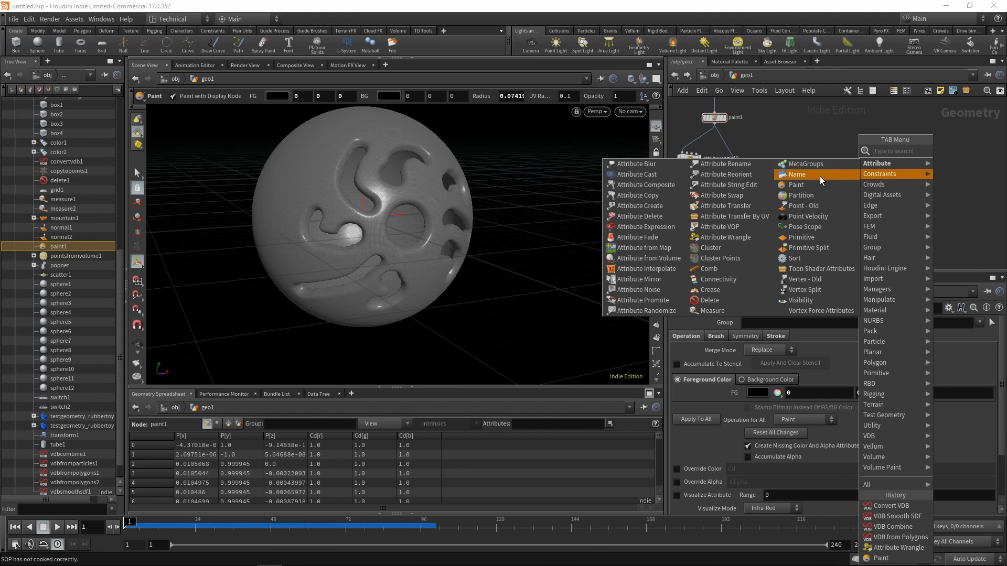
click(728, 206)
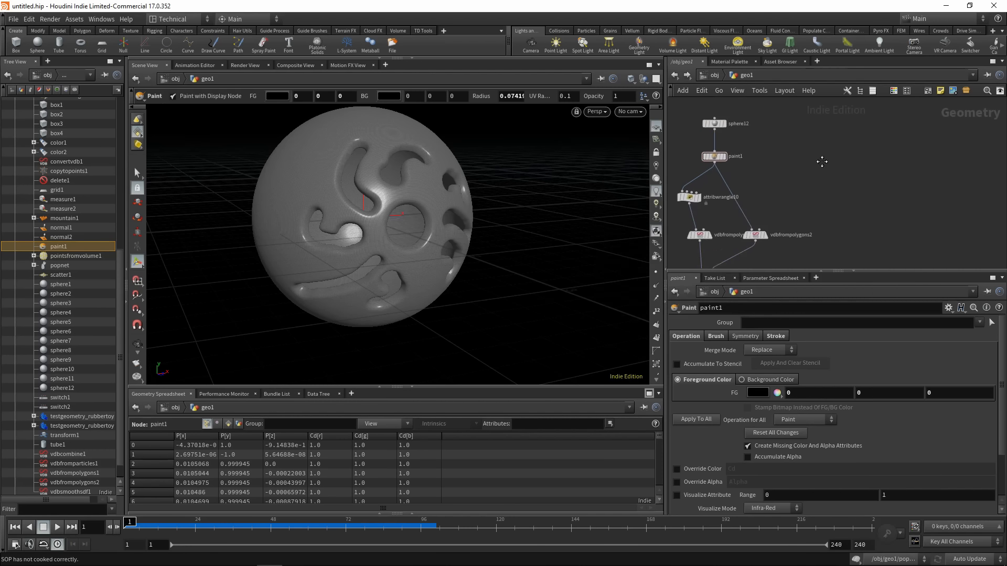
Duplicate the Sphere node with 300 rows and columns beside the network, display the copy and wire a Paint node below it
click(861, 172)
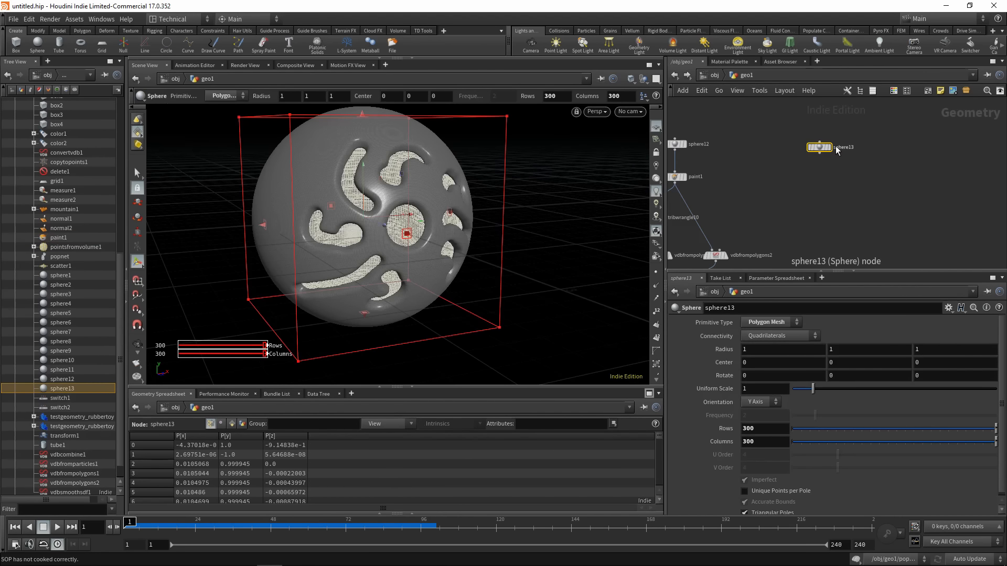
key(Tab)
text(paint)
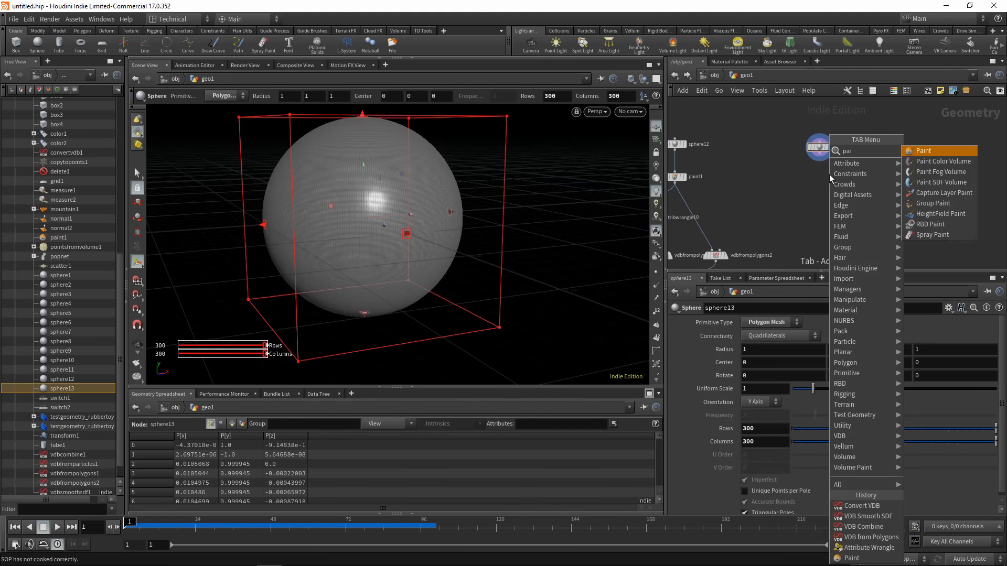
click(919, 153)
click(817, 184)
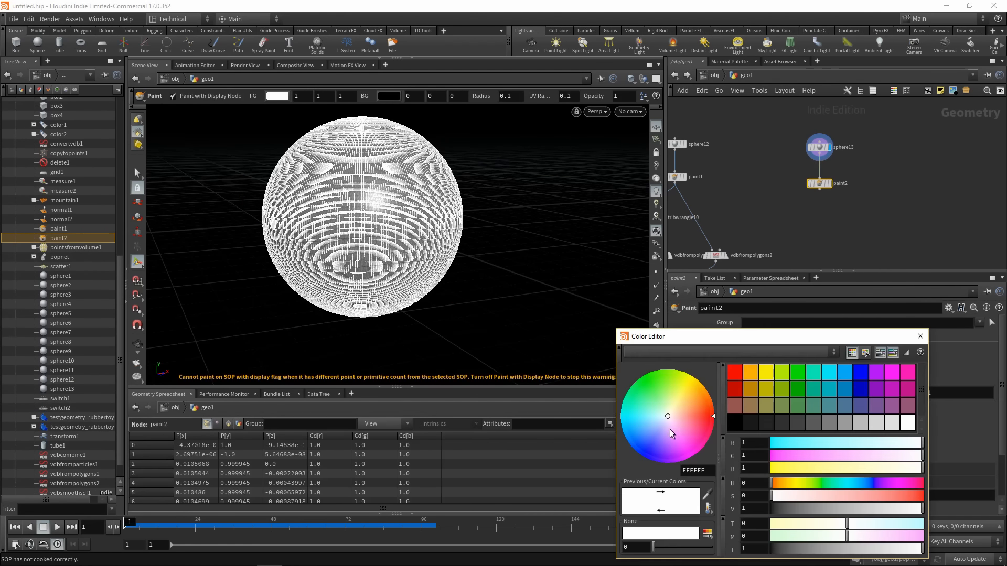
Set the new Paint node's foreground color to black and display the node
drag(827, 507, 758, 506)
click(920, 337)
scroll(830, 155, up, 3)
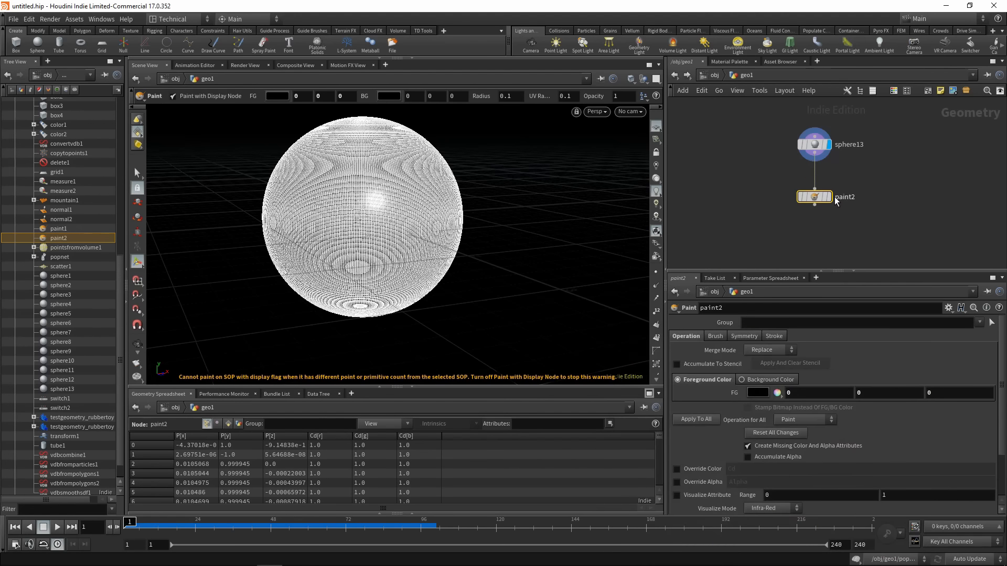
click(830, 197)
Paint a black smiley face on the sphere with two round eyes, a wide open mouth and strokes across both mouth corners
mouse_move(316, 198)
alt+right_down()
mouse_move(360, 212)
mouse_move(383, 203)
mouse_move(372, 196)
alt+right_up()
alt+middle_drag(420, 205, 380, 208)
alt+drag(424, 213, 405, 213)
mouse_move(445, 208)
alt+middle_down()
mouse_move(407, 205)
mouse_move(428, 205)
alt+middle_up()
key(Return)
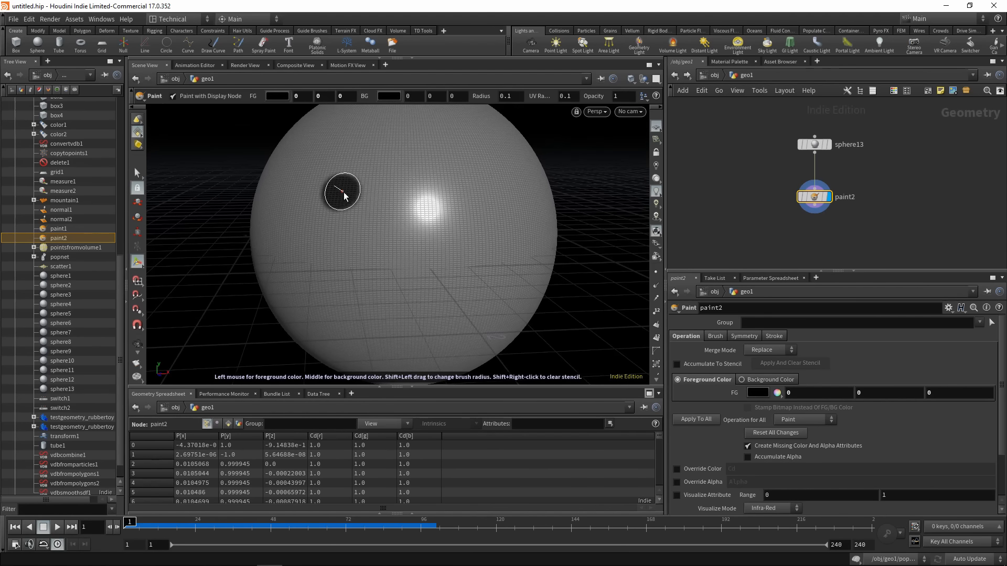
drag(477, 188, 477, 195)
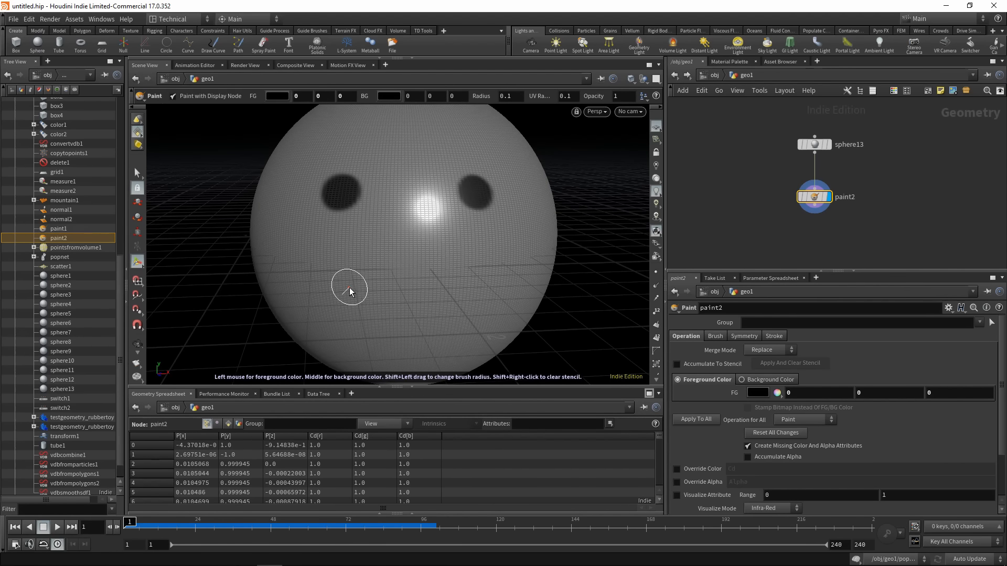
mouse_move(350, 292)
mouse_down()
mouse_move(400, 314)
mouse_move(466, 281)
mouse_up()
drag(353, 265, 457, 266)
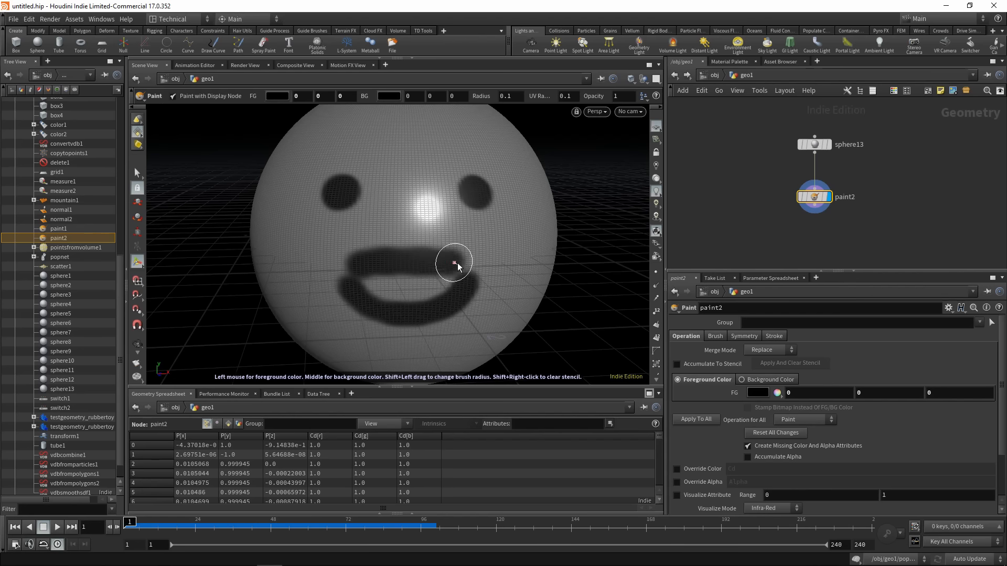
drag(322, 288, 338, 242)
drag(498, 243, 478, 293)
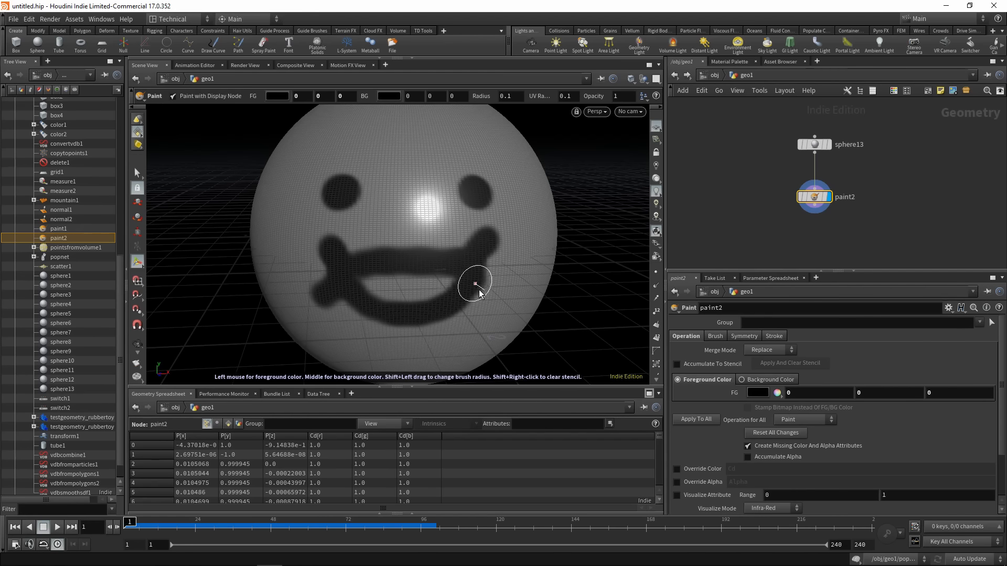
key(Escape)
mouse_move(449, 263)
mouse_down()
mouse_move(529, 247)
mouse_move(409, 241)
mouse_move(467, 247)
mouse_up()
key(Return)
key(Tab)
text(aw)
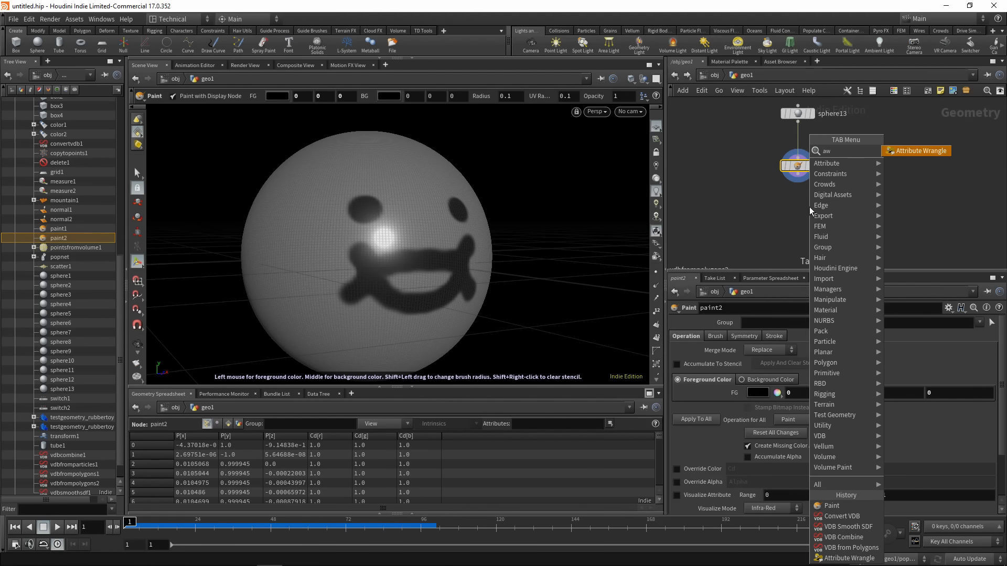
click(916, 149)
click(782, 231)
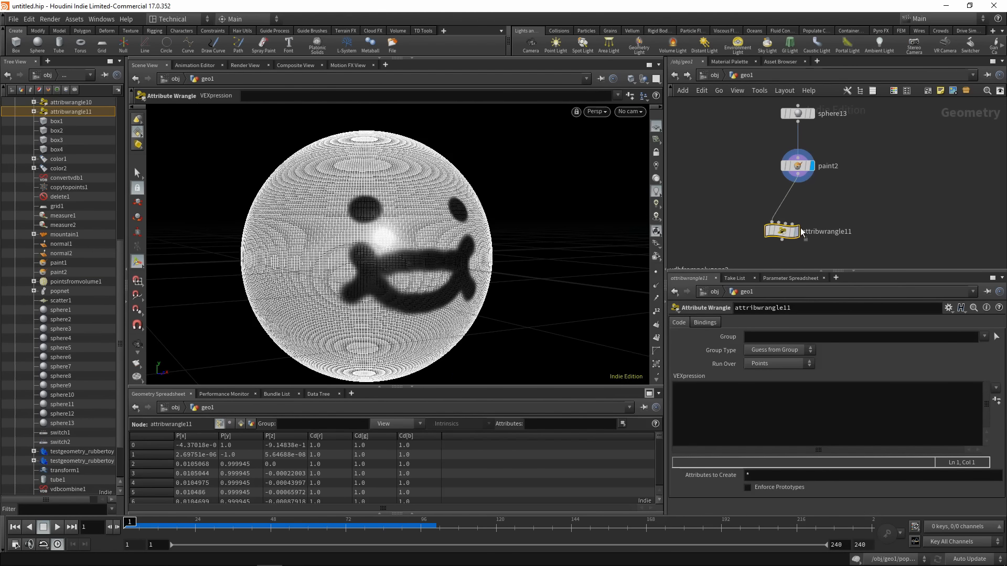
click(769, 403)
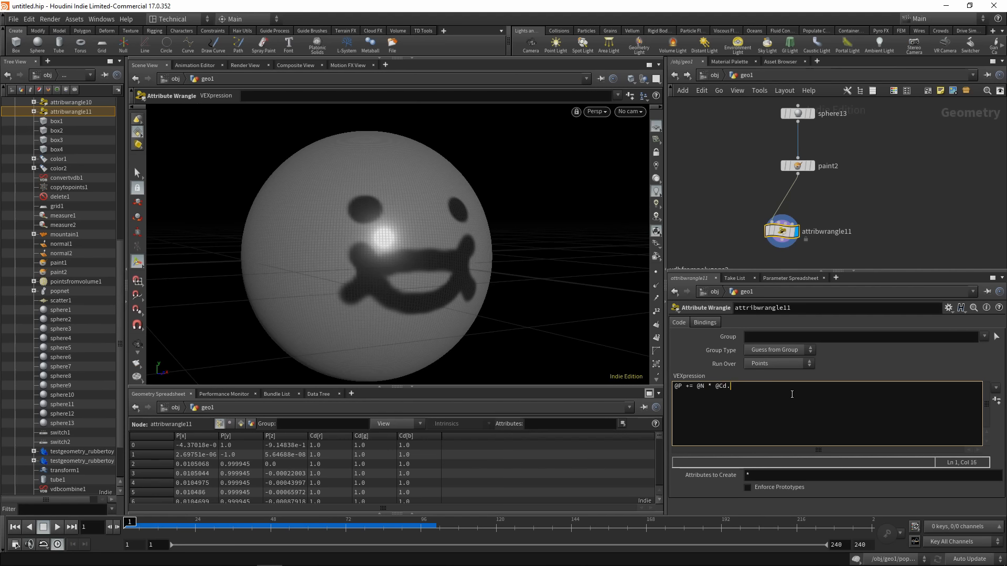
text(@P += @N * @Cd.x / 10;)
click(930, 228)
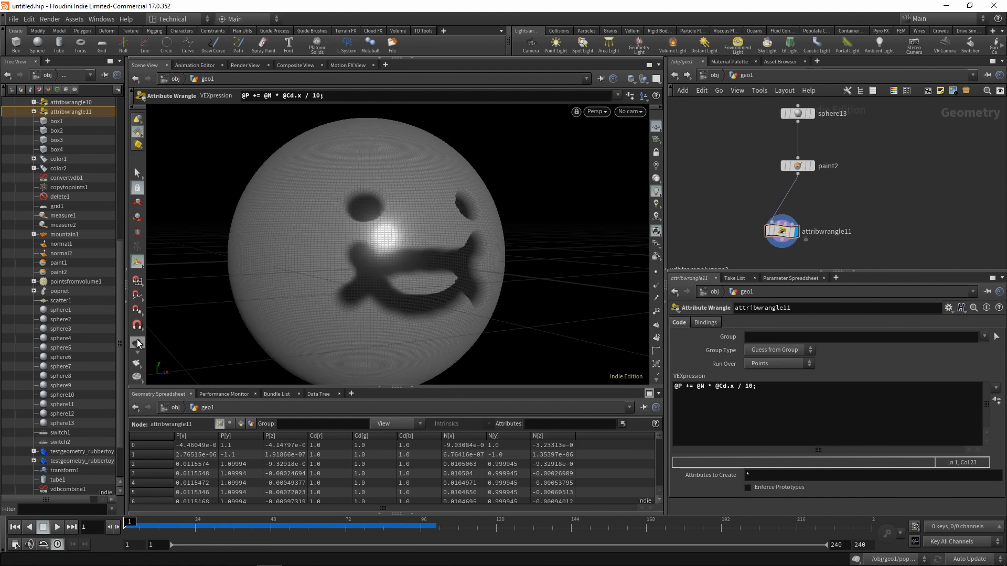
click(139, 340)
drag(336, 236, 398, 230)
Insert an Attribute Blur node between the new Paint and Attribute Wrangle nodes, blurring Cd with 4 Blurring Iterations
key(Tab)
text(blur)
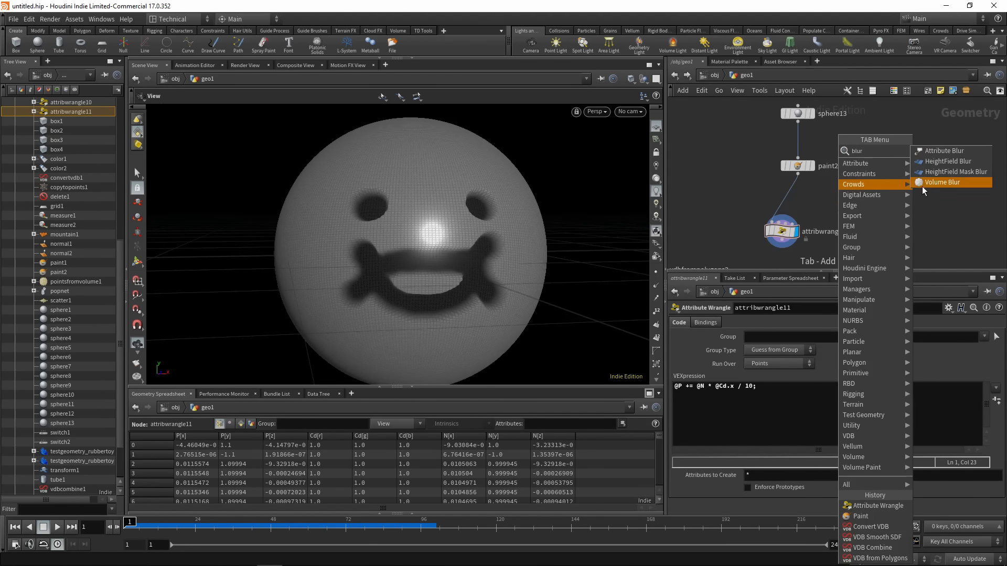
click(952, 152)
click(791, 194)
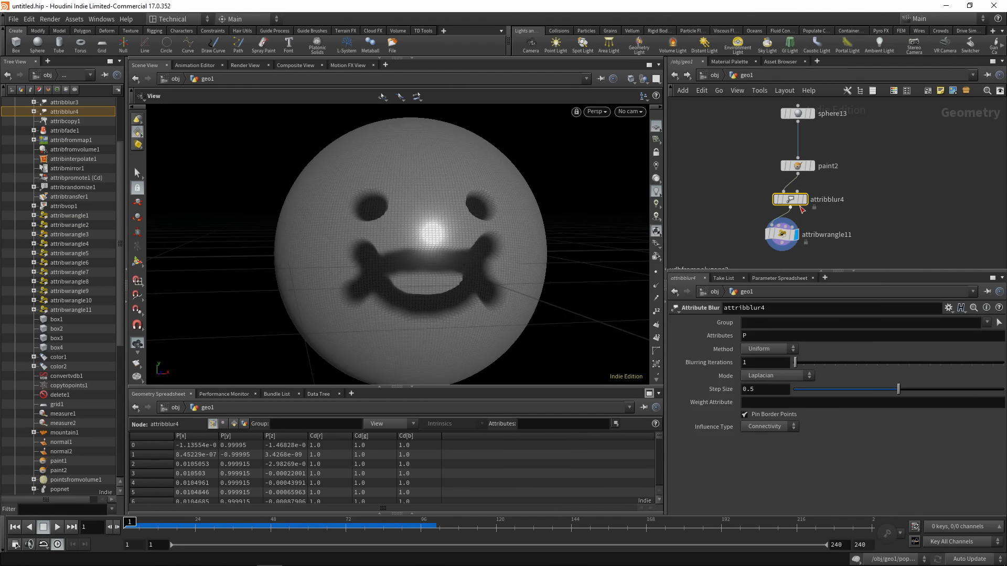
drag(769, 336, 681, 335)
text(Cd)
key(Return)
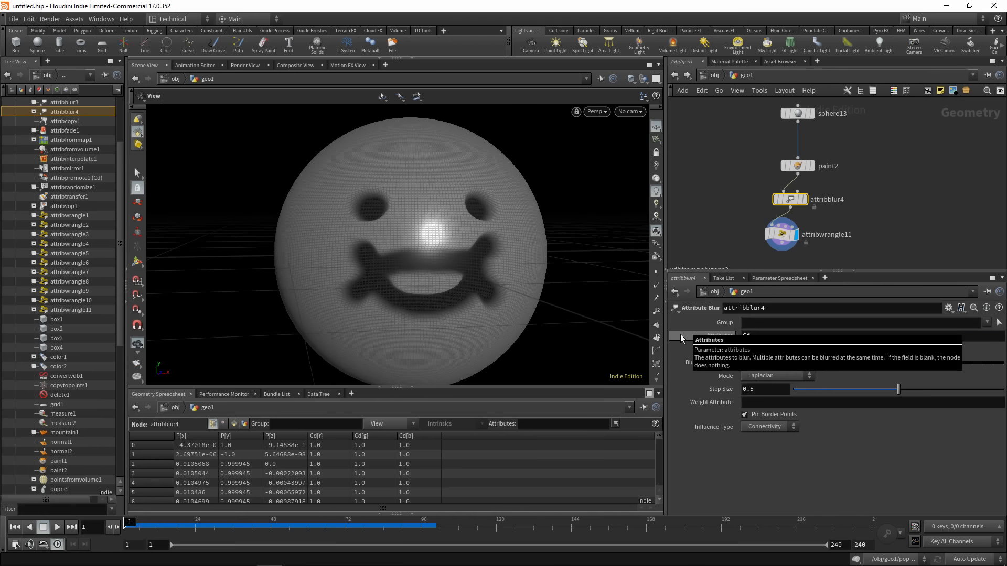
drag(800, 361, 810, 361)
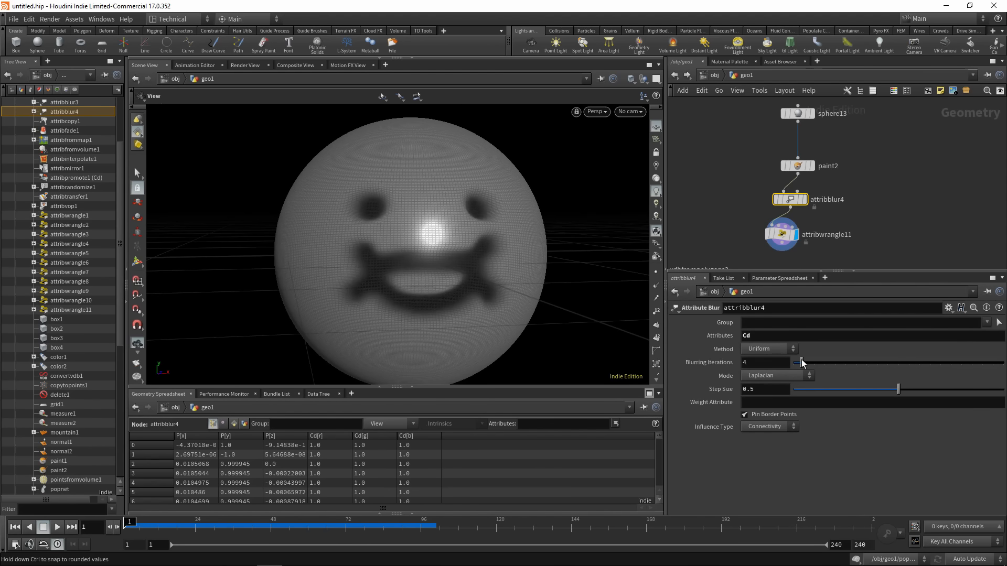
Examine the displaced face from the side, highlight @N in the wrangle's expression and show the point normals
mouse_move(449, 266)
mouse_down()
mouse_move(540, 262)
mouse_move(357, 258)
mouse_move(449, 259)
mouse_up()
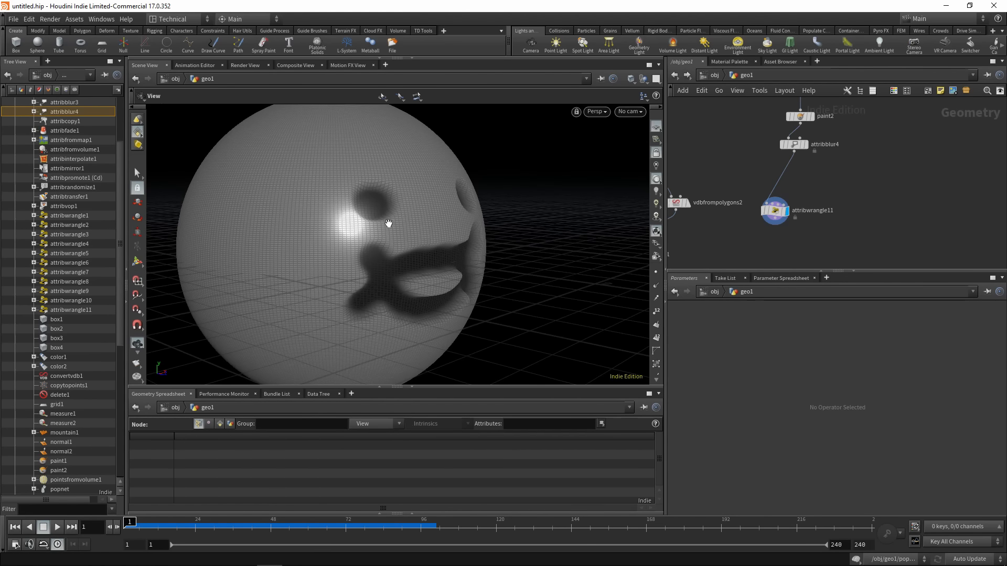
drag(427, 235, 447, 230)
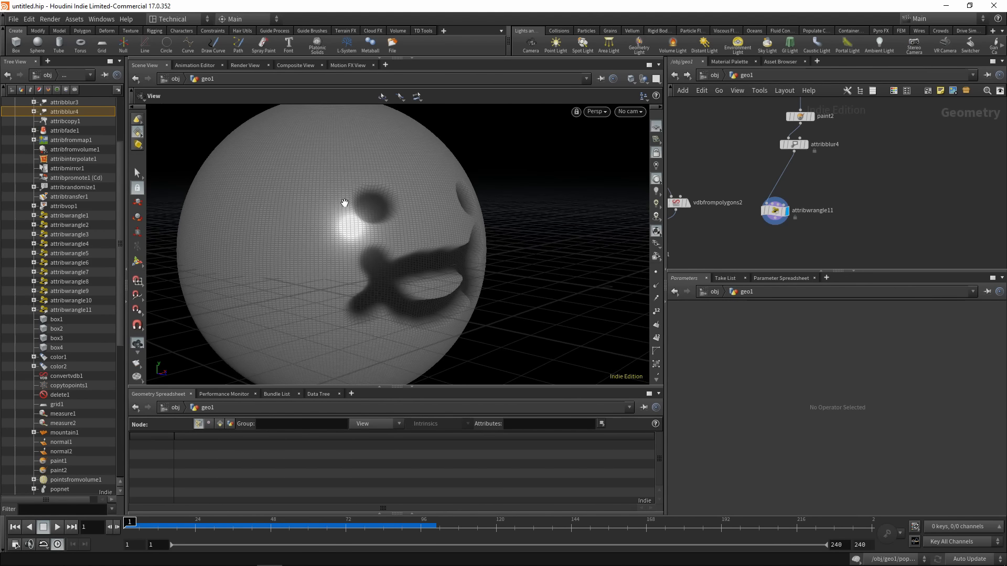
click(769, 213)
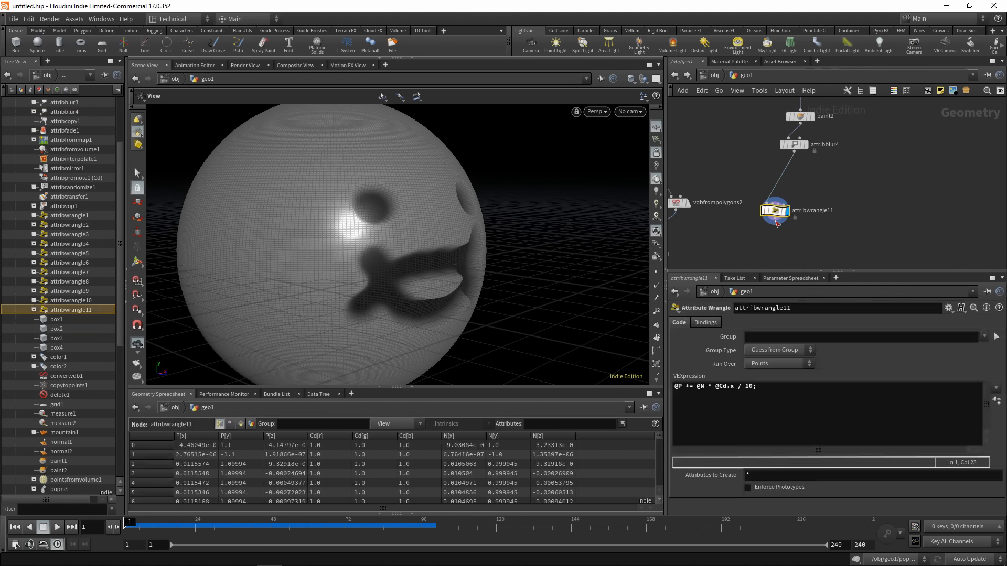
click(680, 387)
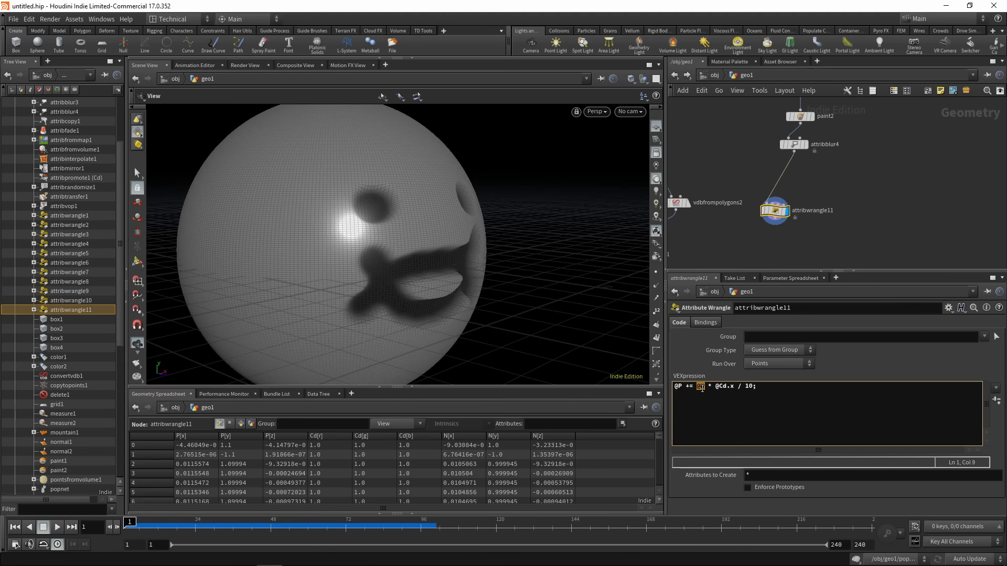
drag(426, 251, 471, 238)
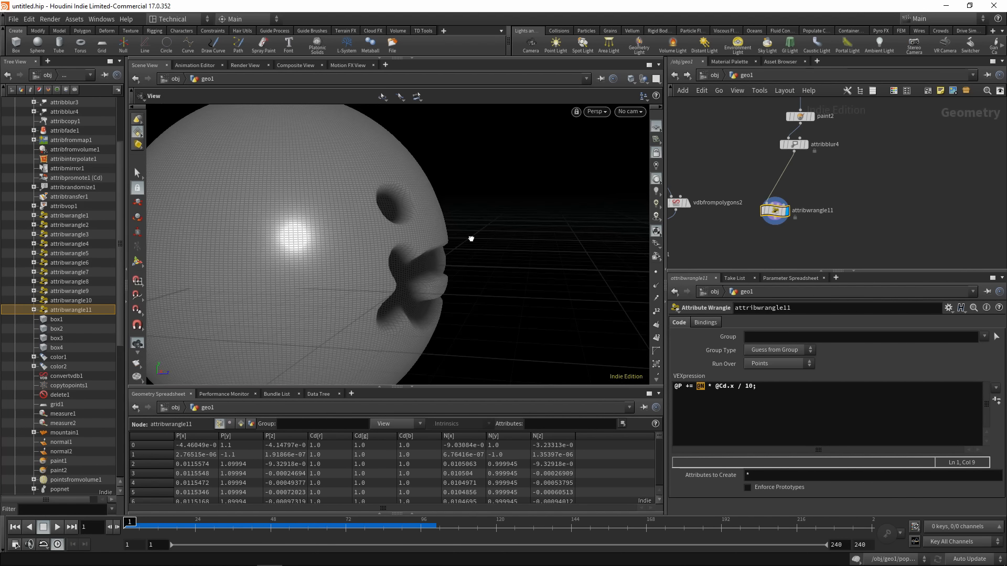
click(656, 286)
Insert a Normal node between the new Sphere and Paint nodes and set it to add normals to points
middle_drag(873, 227, 865, 240)
key(Tab)
text(normal)
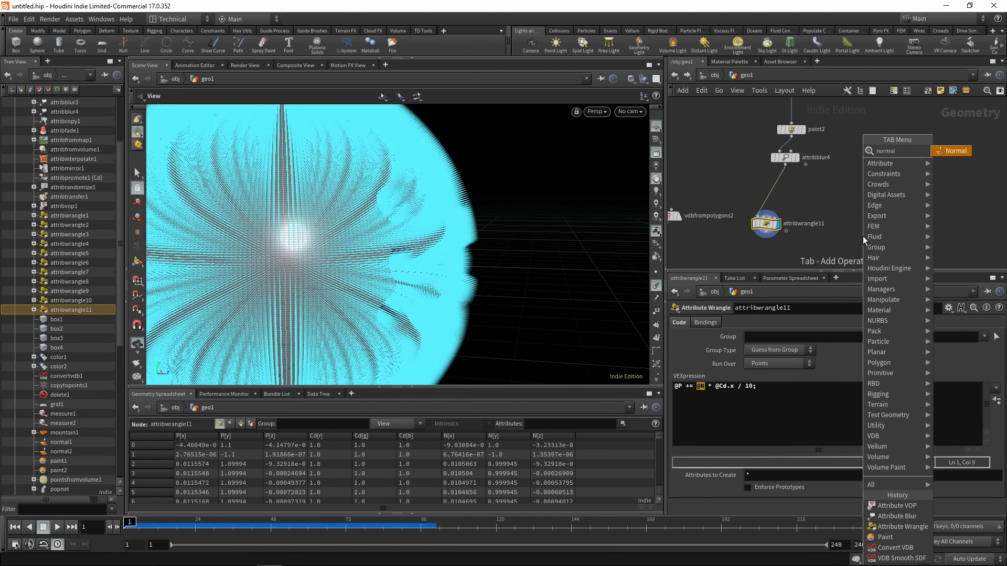
click(956, 150)
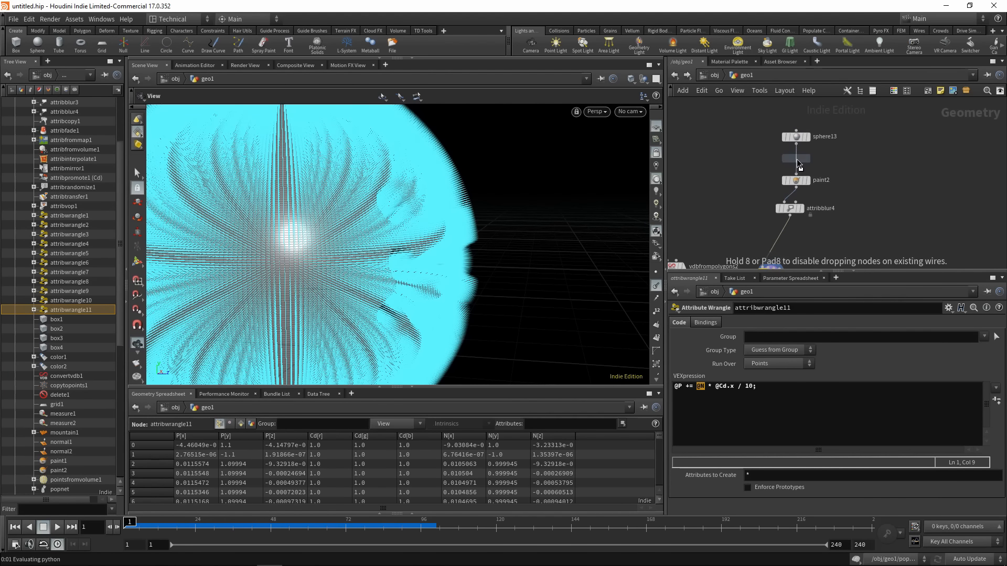
click(796, 162)
click(759, 354)
click(766, 373)
Select the face's Attribute Wrangle, hide the point normals and examine the displaced mouth and eye from the side
scroll(788, 202, up, 3)
click(741, 215)
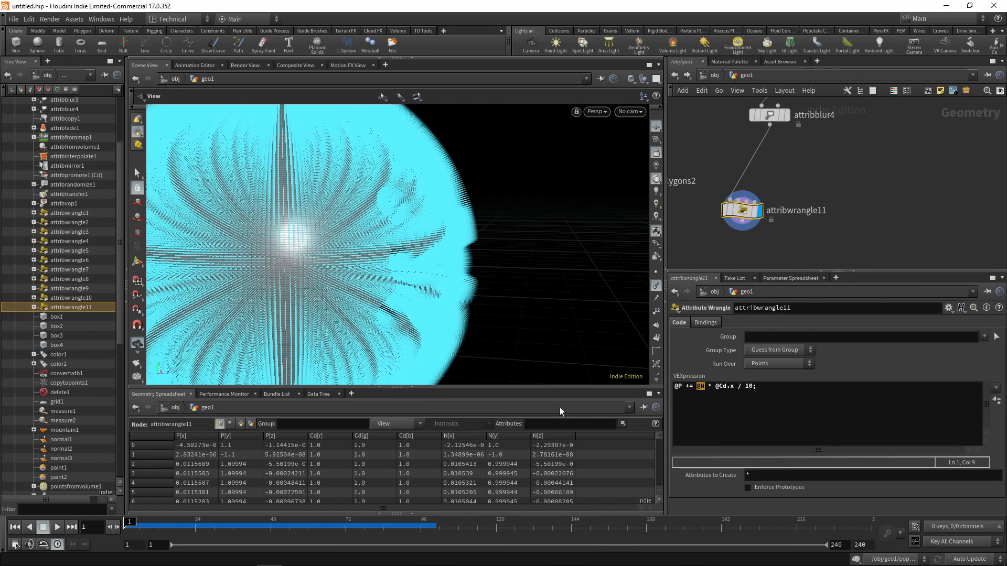
click(656, 287)
drag(438, 268, 530, 273)
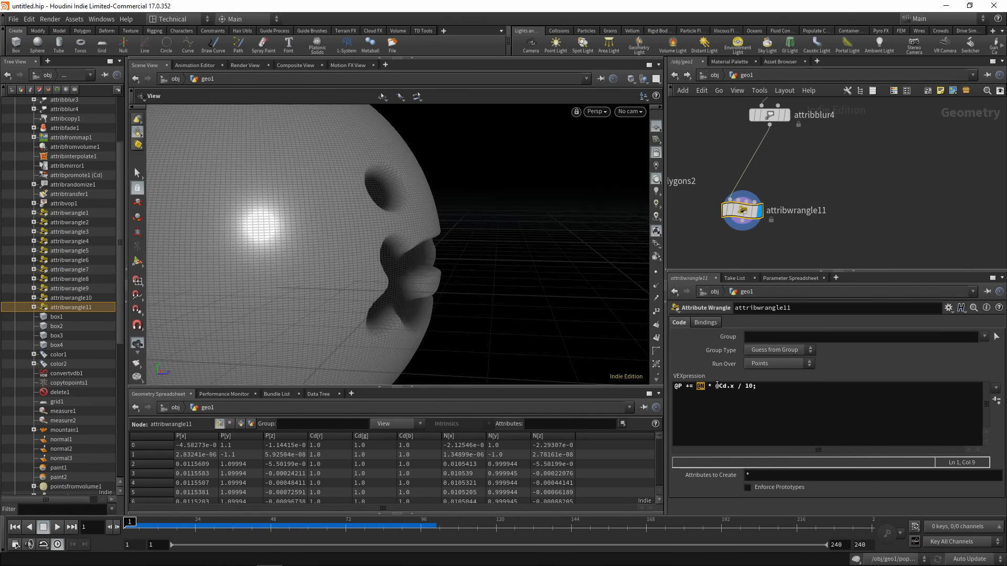
drag(719, 386, 738, 386)
drag(432, 304, 496, 286)
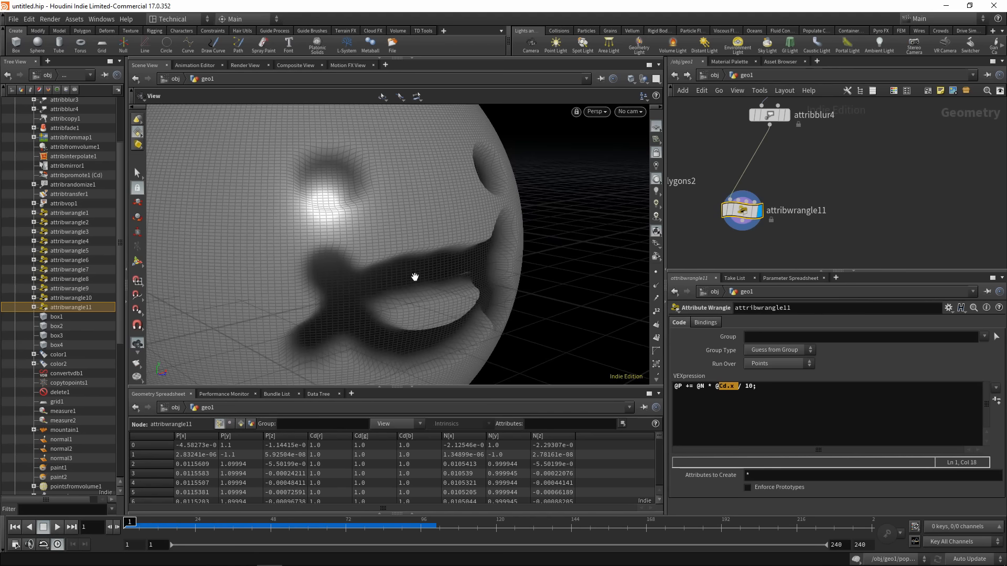
click(744, 387)
drag(698, 386, 745, 386)
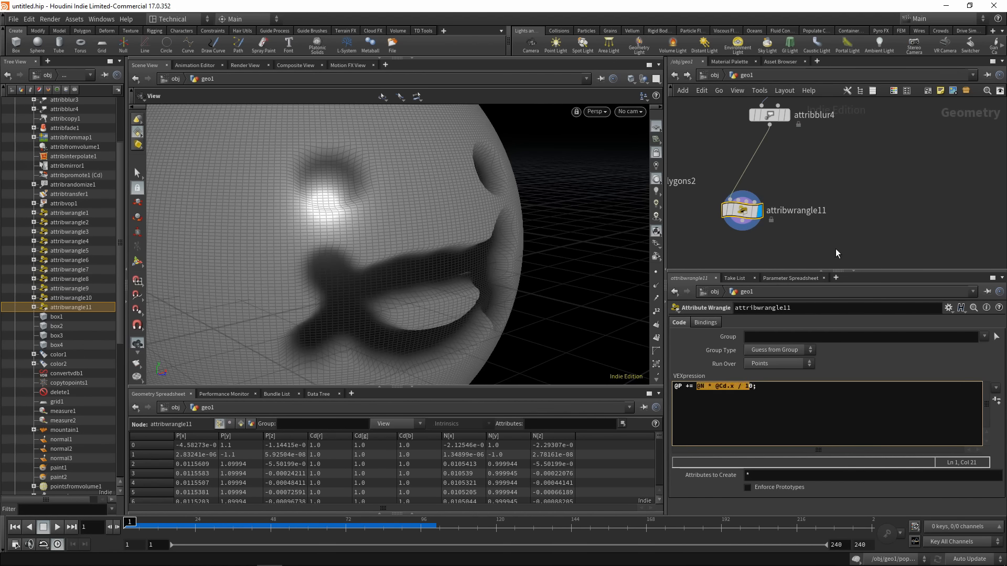
click(755, 387)
right_drag(338, 258, 386, 247)
drag(430, 244, 445, 274)
key(ctrl+z)
key(ctrl+z)
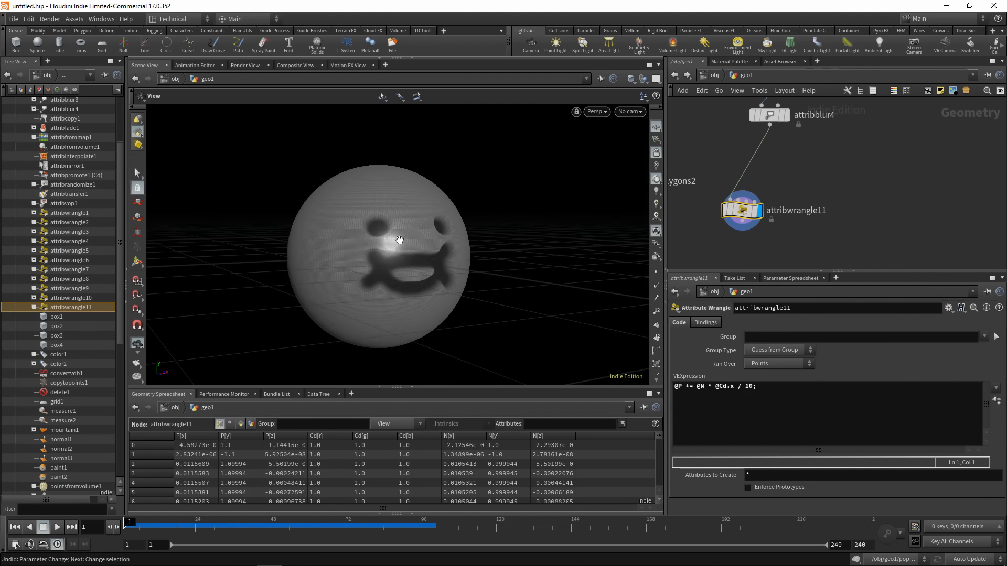
scroll(390, 245, up, 5)
drag(389, 245, 456, 254)
scroll(846, 215, down, 3)
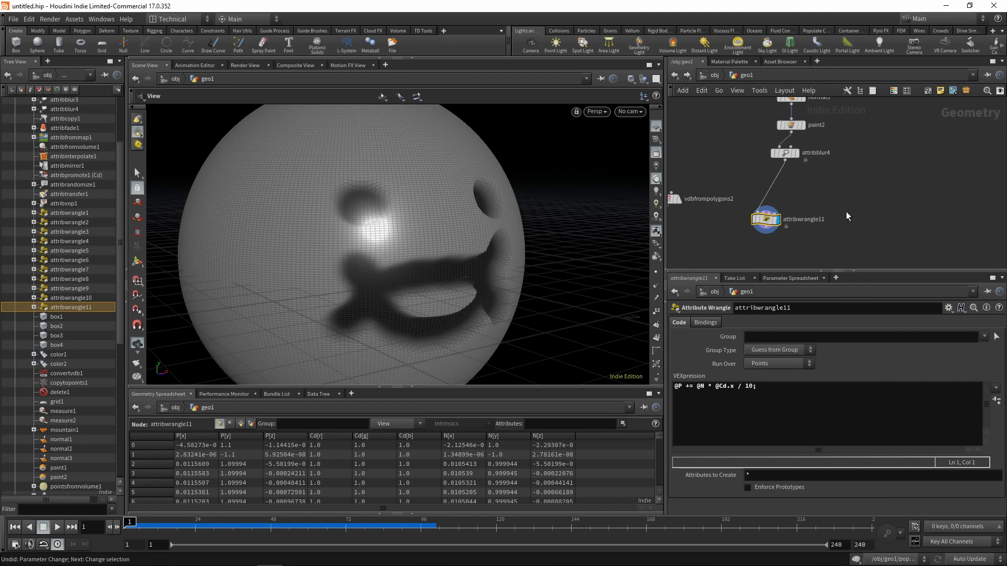
Add an Attribute VOP node beside the face's Attribute Wrangle and feed it from the Attribute Blur node's output
key(Tab)
text(vop)
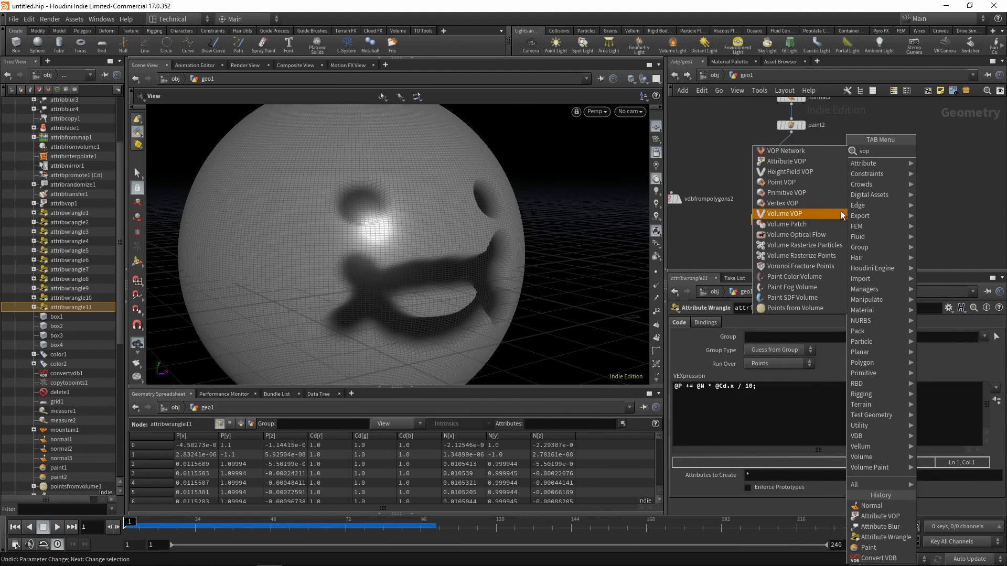
click(806, 164)
click(835, 220)
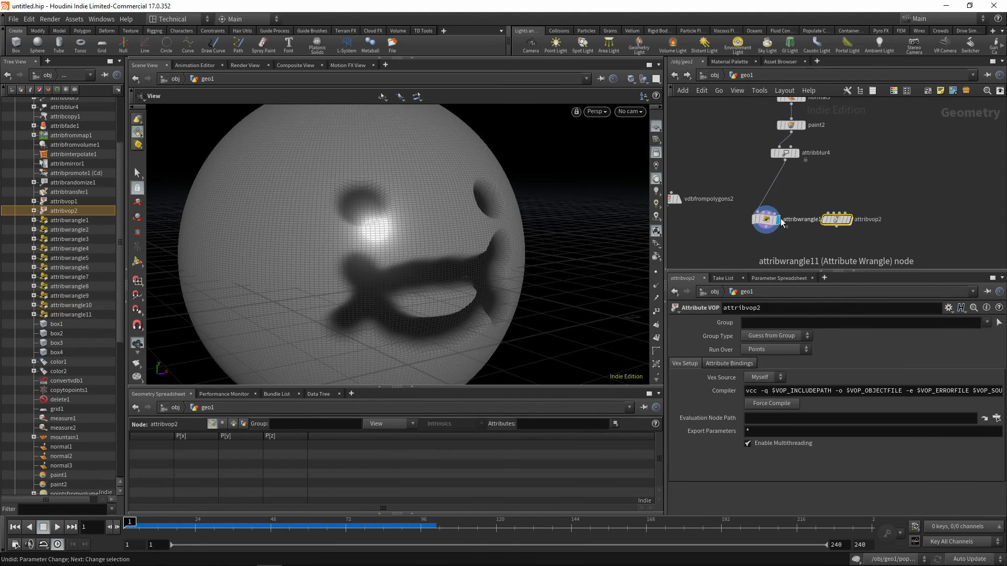
drag(782, 222, 771, 222)
click(819, 219)
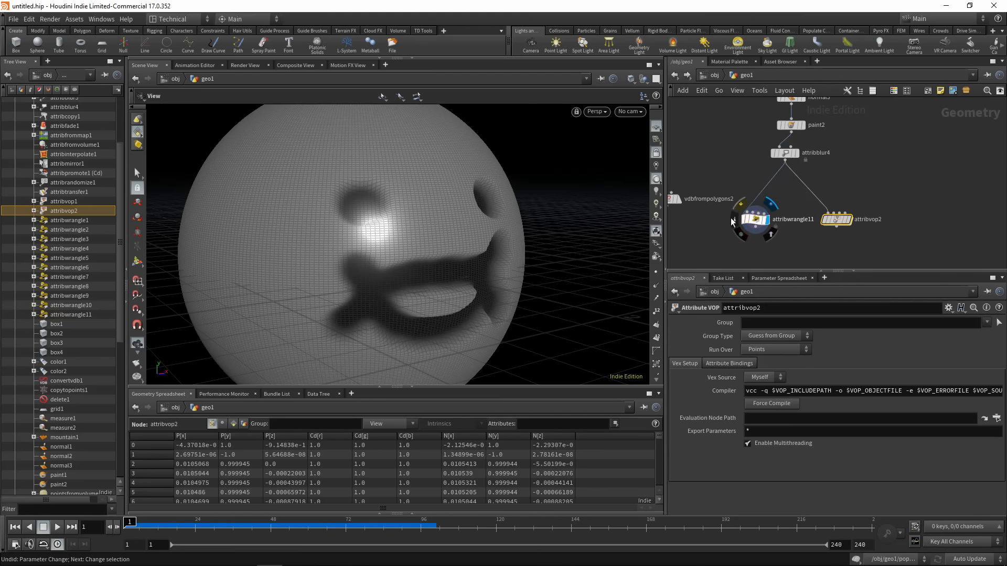
Inside the new Attribute VOP, create an Add node and wire the global P and N into its first two inputs
double_click(838, 221)
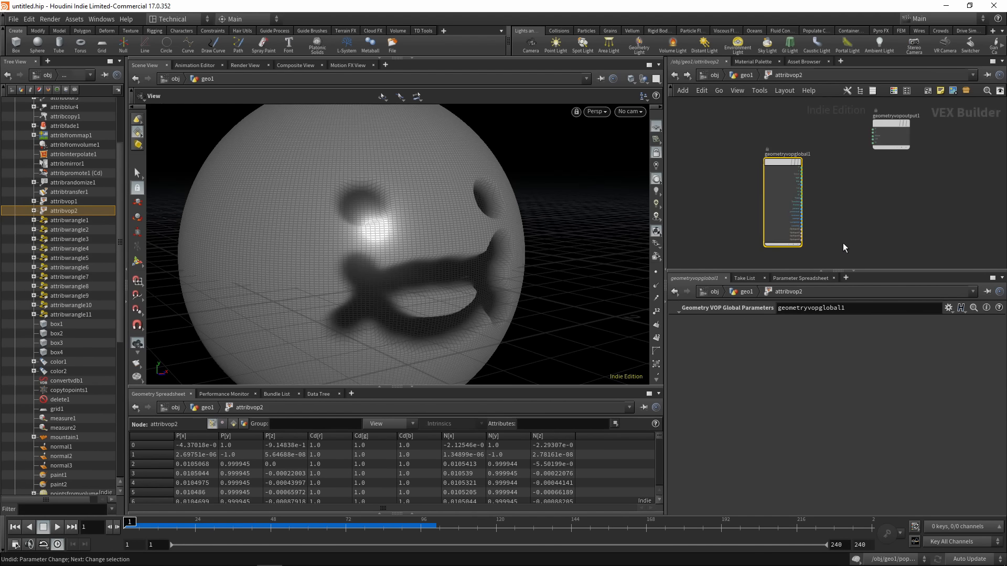
drag(867, 136, 953, 172)
scroll(872, 179, up, 2)
middle_drag(870, 180, 823, 178)
key(Tab)
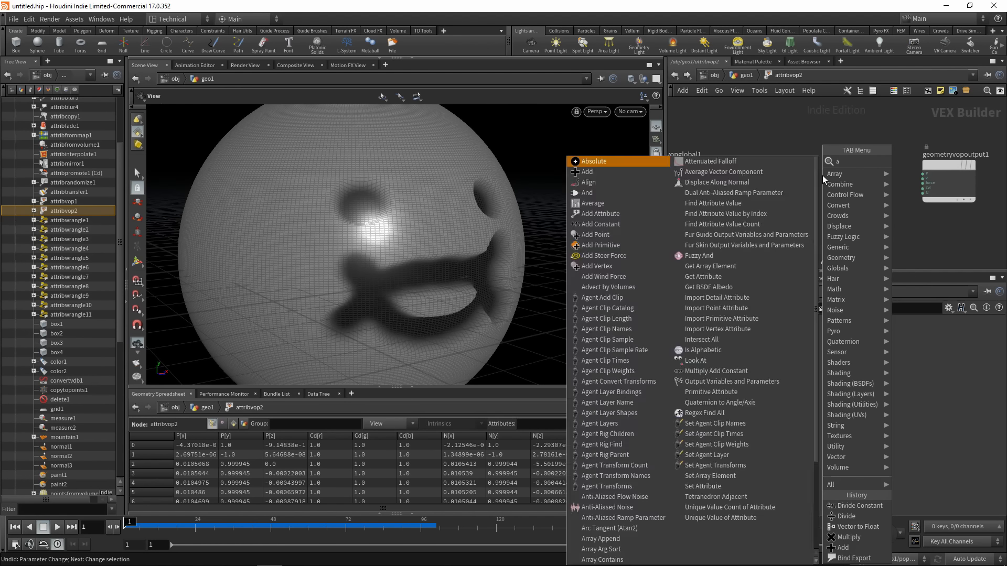
text(add)
key(Return)
click(711, 180)
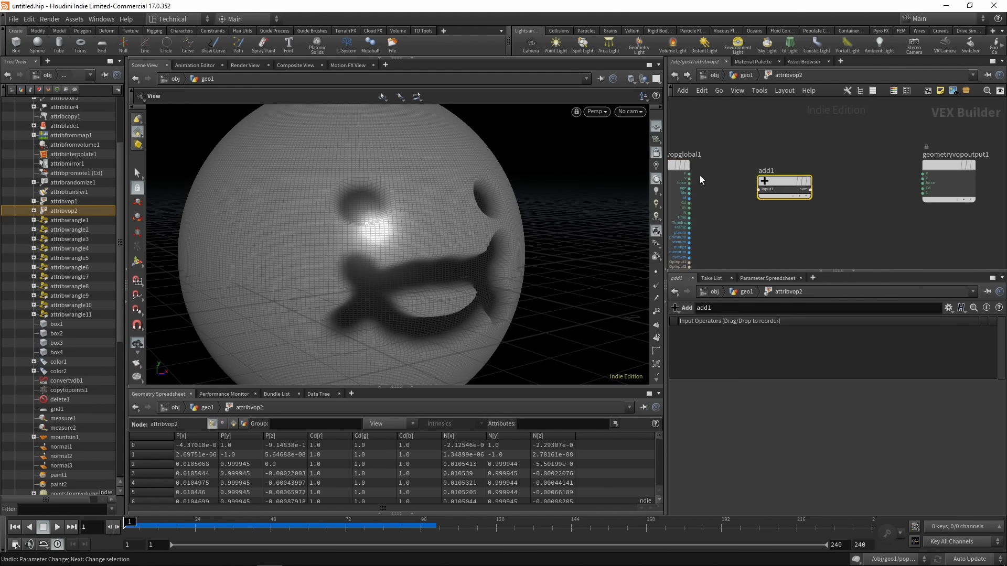
drag(689, 174, 819, 178)
click(689, 212)
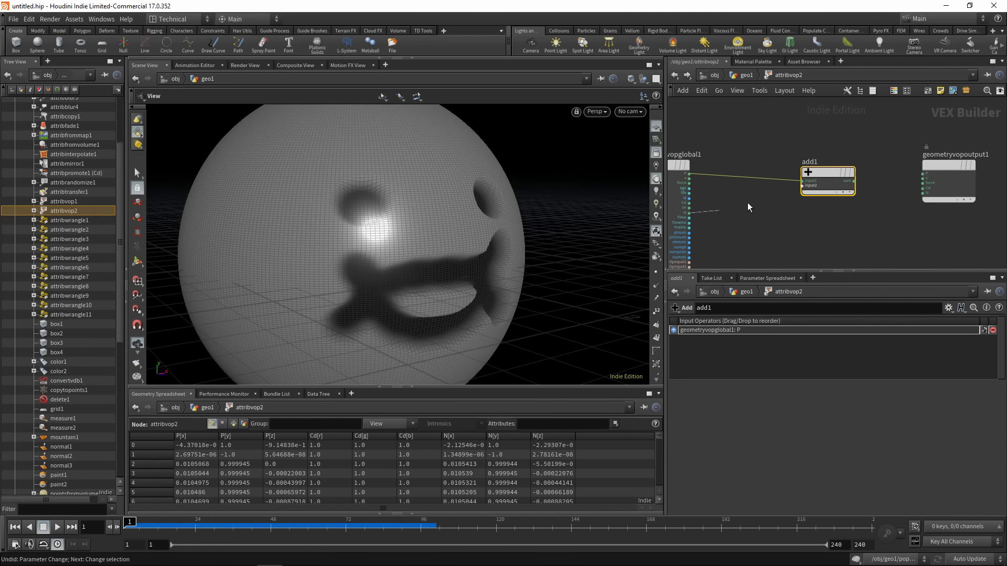
click(869, 186)
Insert a Multiply node on the wire carrying N to the Add node, and space the two nodes apart
key(Tab)
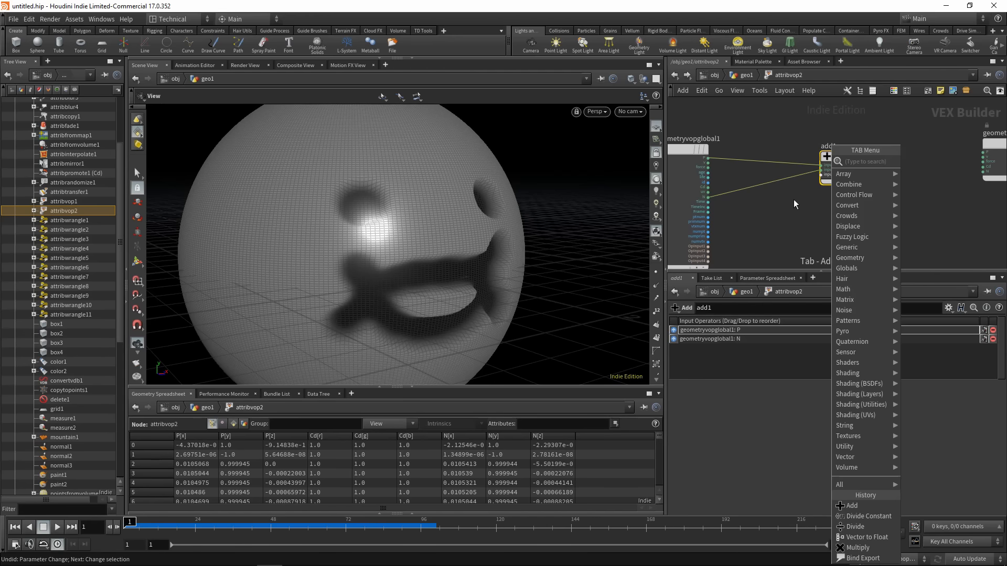
text(mult)
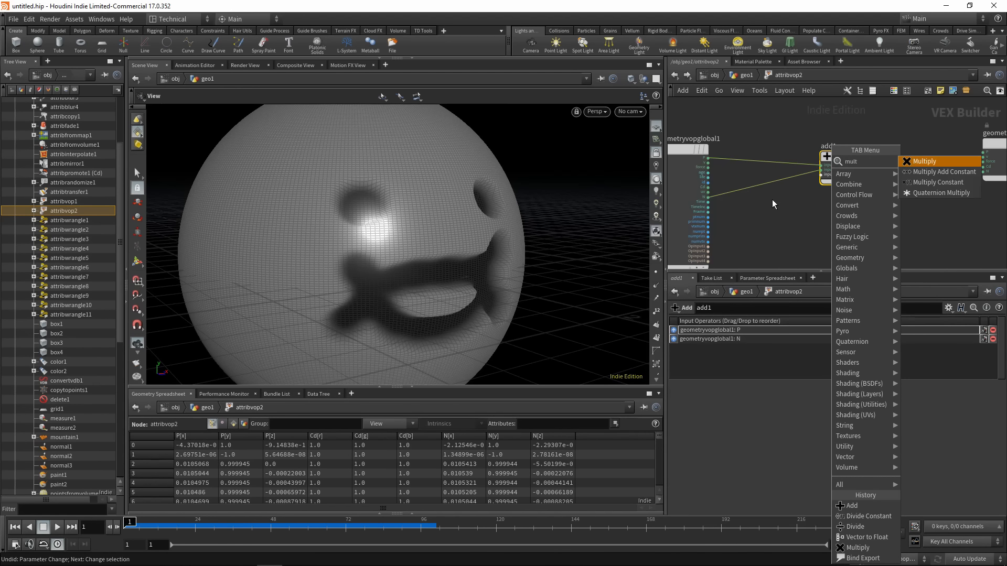
text(ipl)
key(Return)
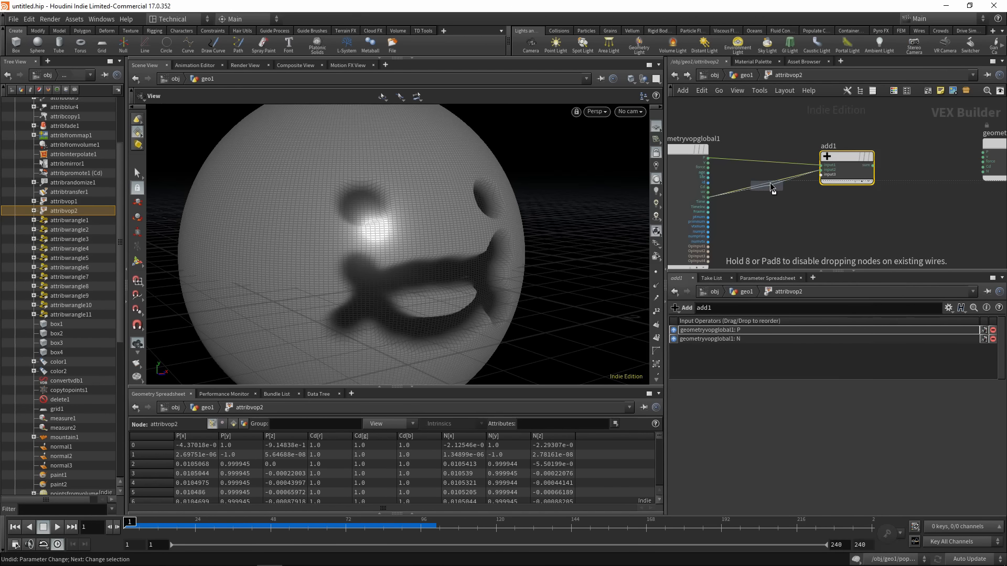
click(780, 188)
drag(866, 171, 912, 163)
drag(777, 186, 834, 210)
scroll(731, 198, up, 1)
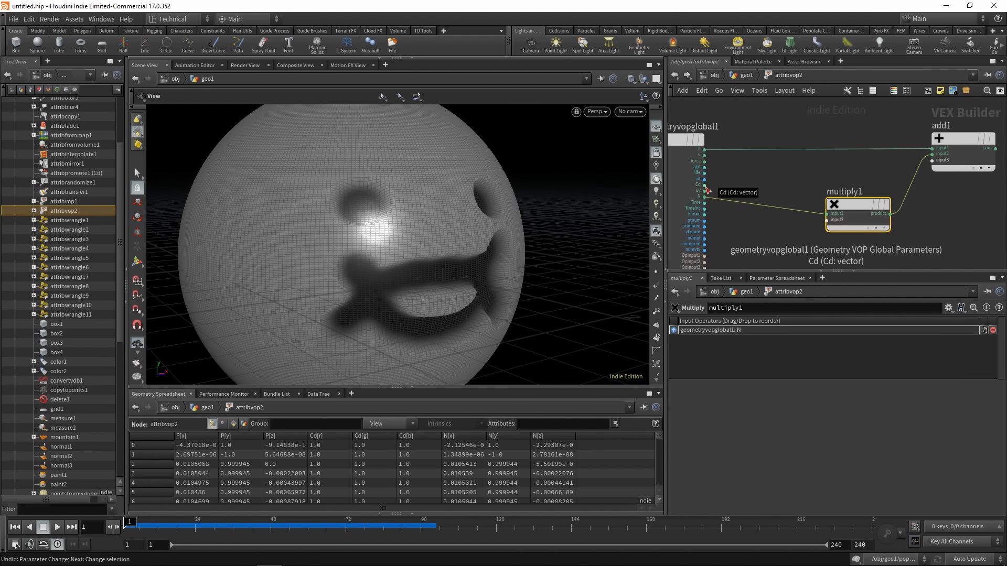
Split the global Cd with a Vector to Float node and wire its first component into Multiply's second input
key(Tab)
key(Escape)
click(704, 184)
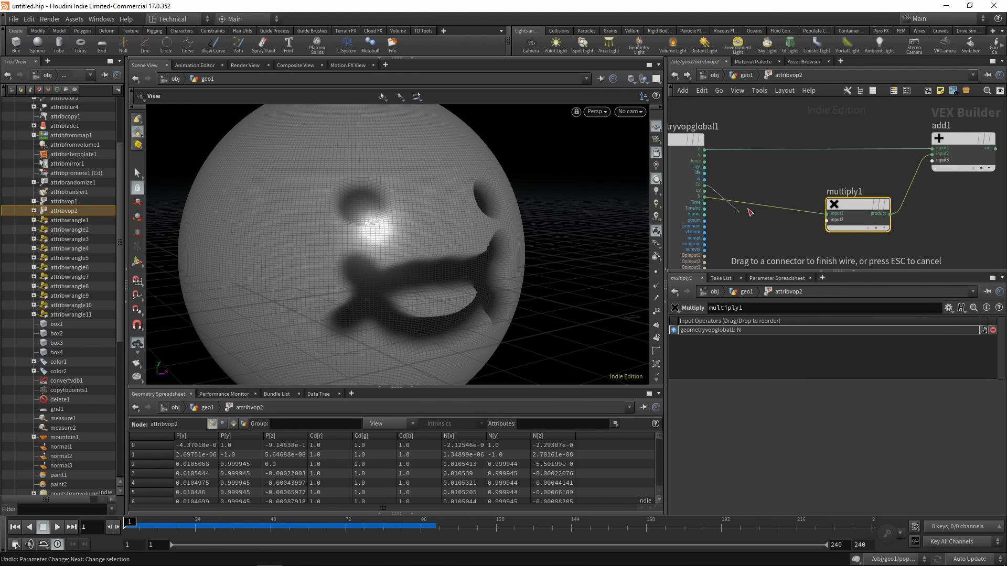
mouse_move(760, 204)
mouse_down()
mouse_move(762, 214)
mouse_move(753, 190)
mouse_up()
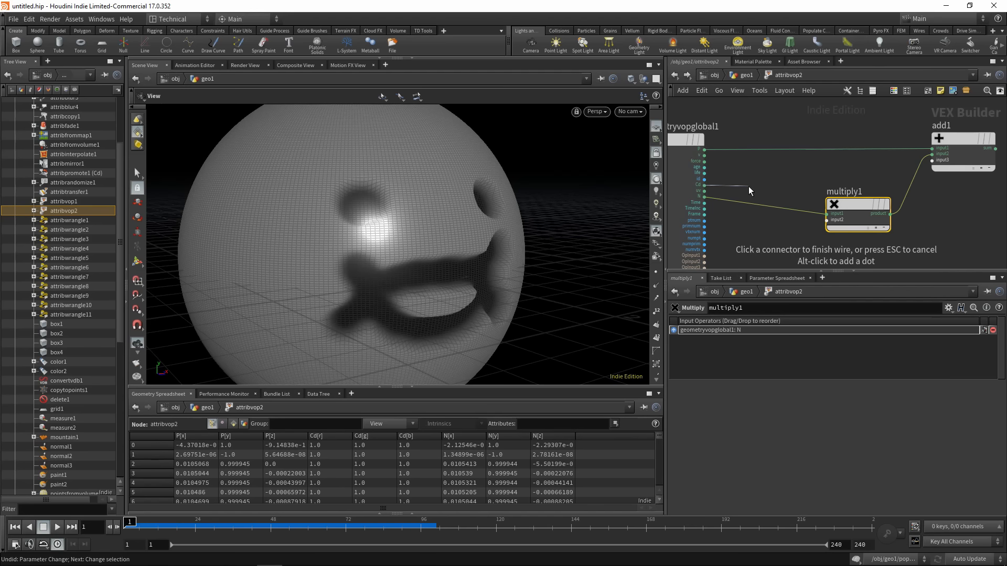
key(Tab)
text(vector t)
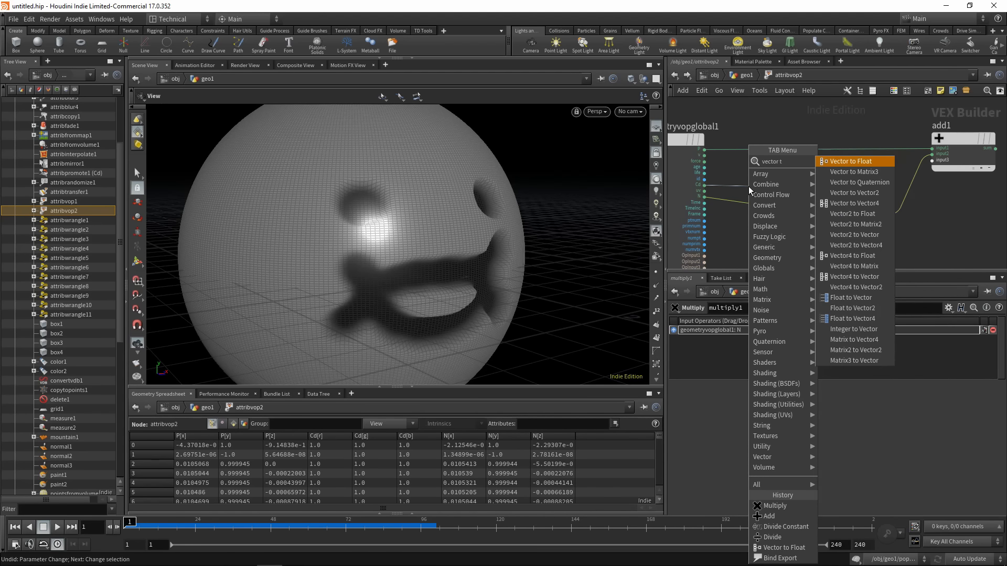
key(Return)
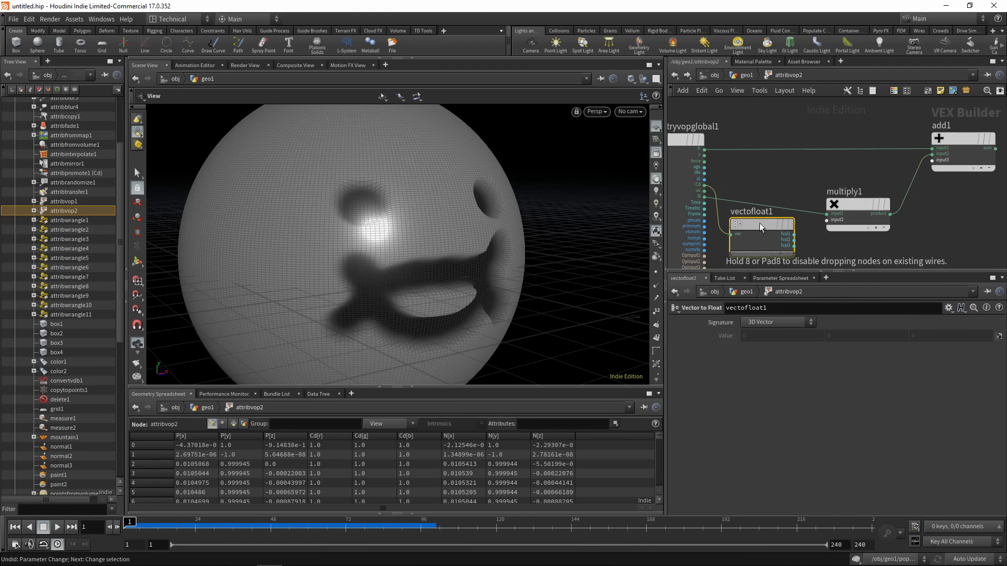
click(762, 236)
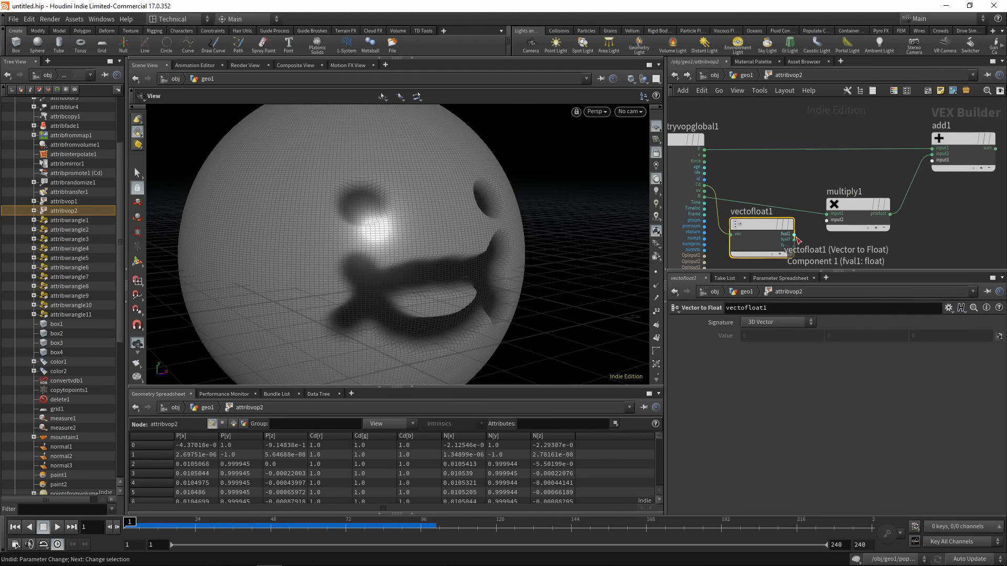
click(795, 234)
click(827, 220)
Insert a Divide Constant node between Multiply and Add with a Divider of 10
middle_drag(909, 243, 843, 235)
key(Tab)
text(divi)
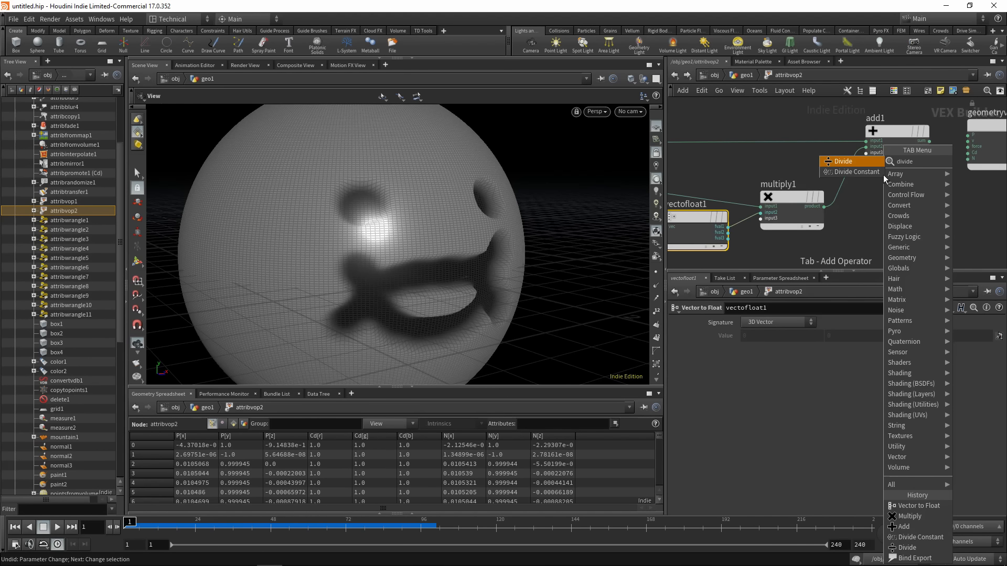
click(850, 173)
click(846, 176)
click(774, 340)
text(0)
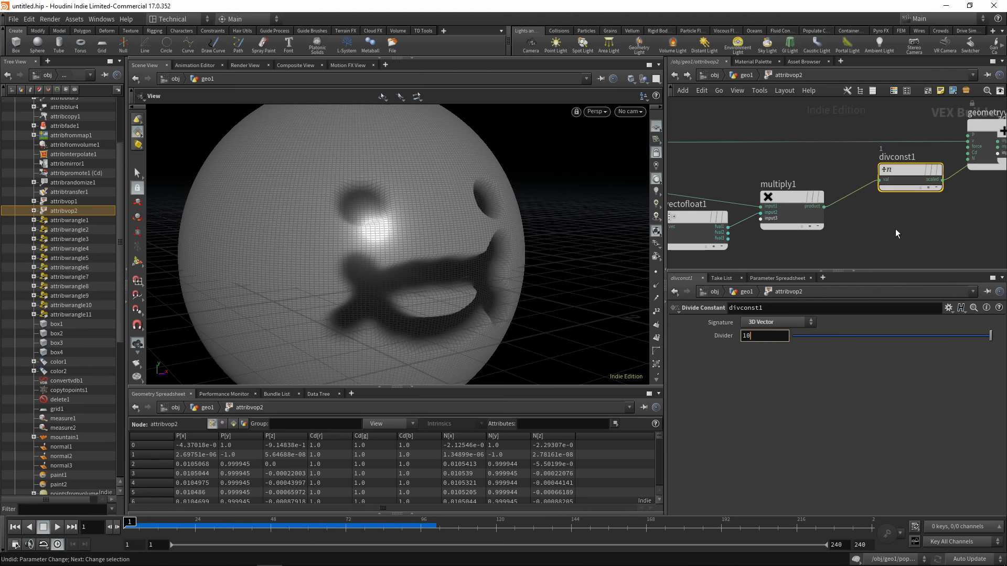
key(Return)
Wire the Add node's sum into P on the geometry output node and return to the geometry network
middle_drag(931, 236, 750, 243)
scroll(750, 243, down, 1)
drag(837, 167, 807, 154)
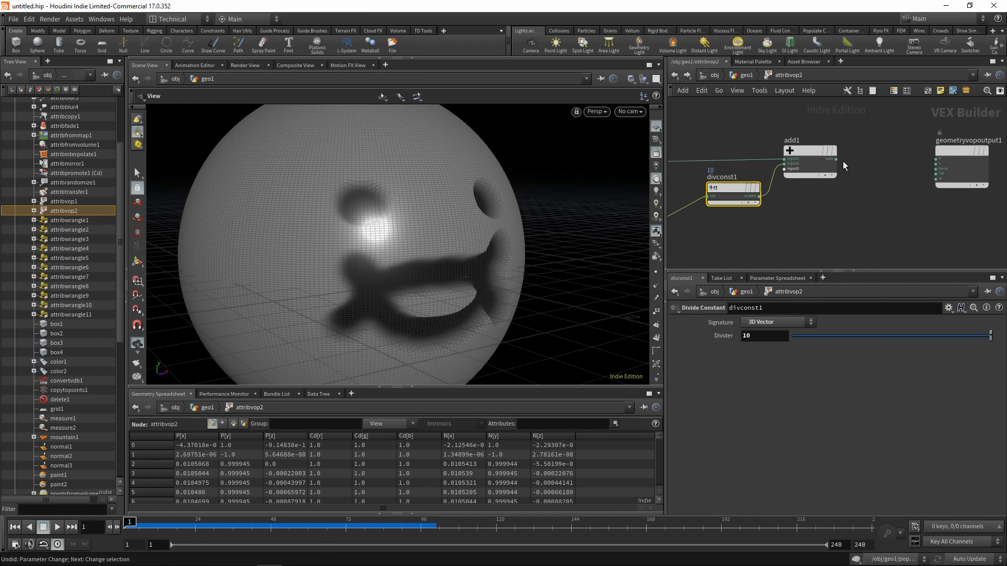
middle_drag(882, 179, 850, 188)
click(804, 168)
click(905, 168)
key(u)
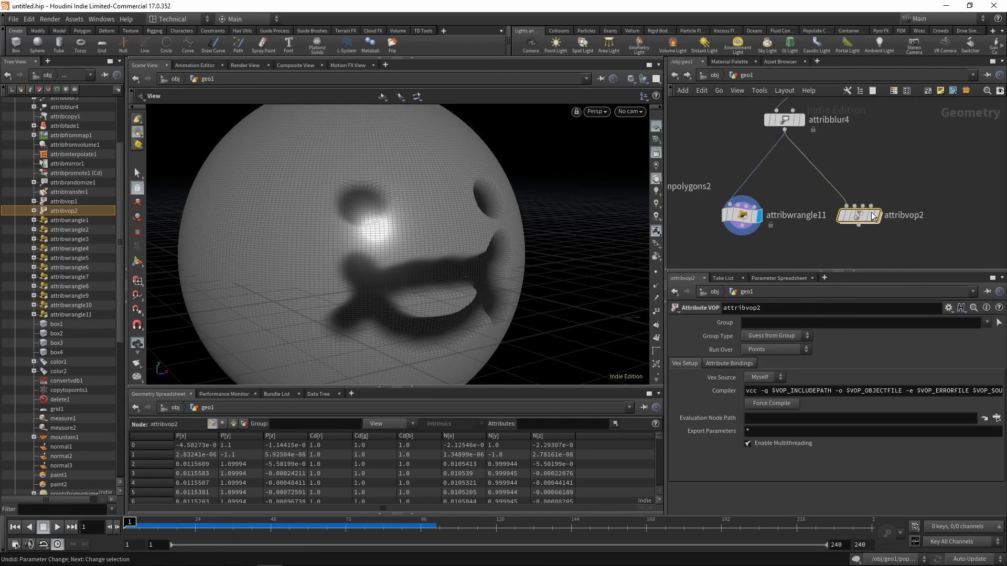
Display the Attribute VOP's result and compare the displaced face with the Attribute Wrangle's
click(878, 216)
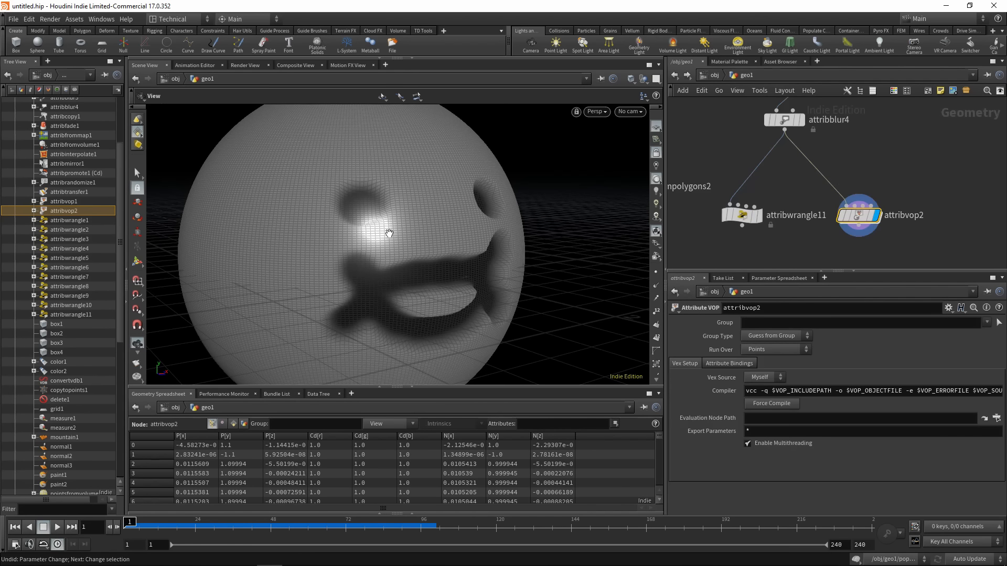
scroll(429, 232, down, 3)
drag(429, 232, 499, 232)
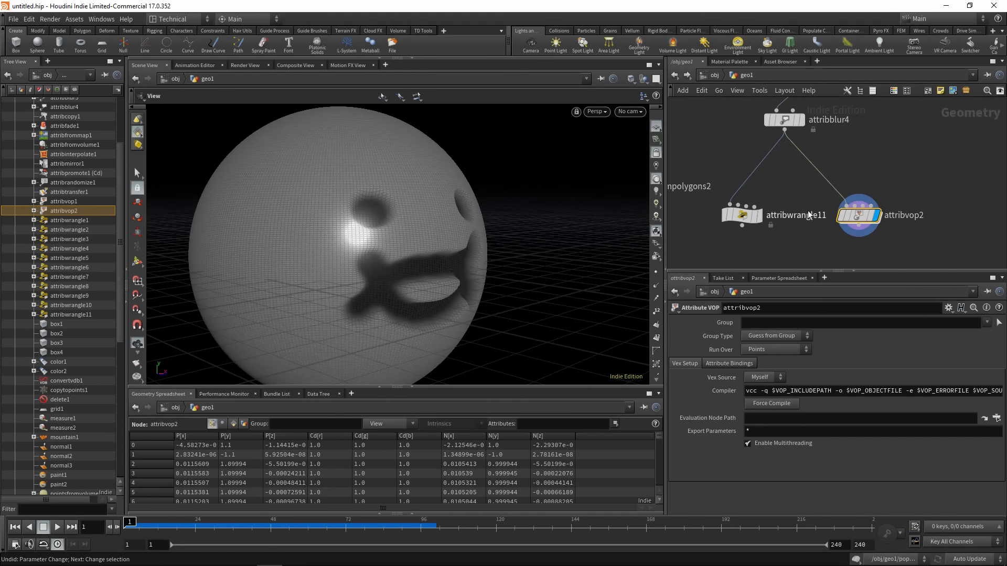
click(746, 220)
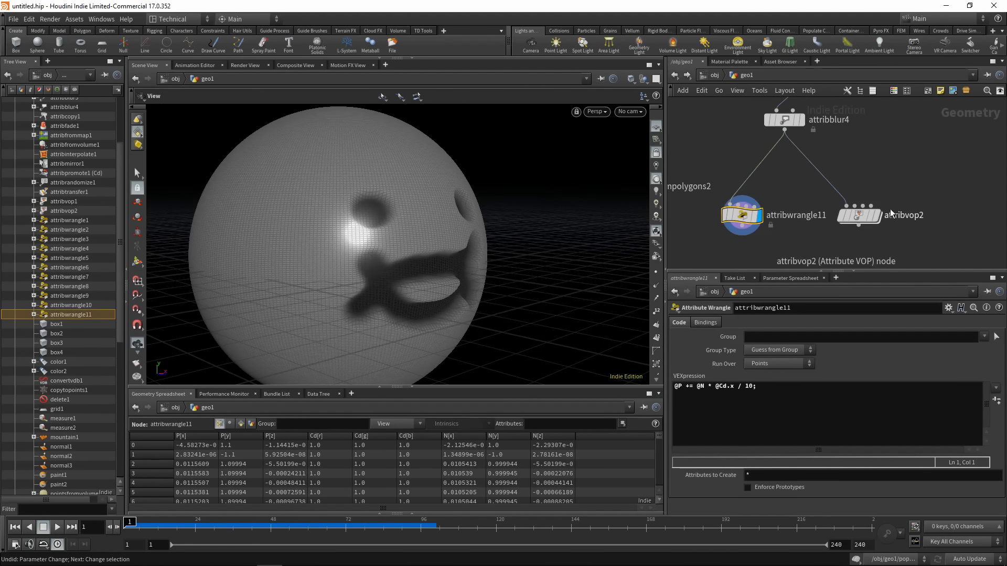
mouse_move(877, 215)
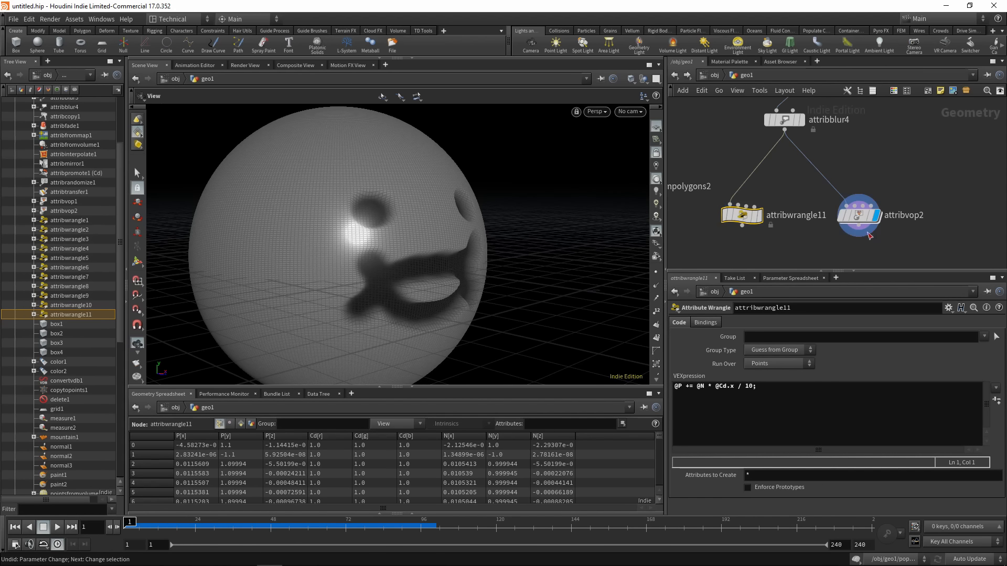
Inside the Attribute VOP, move the Vector to Float node above the Multiply node, review the network and return to the geometry level
double_click(872, 212)
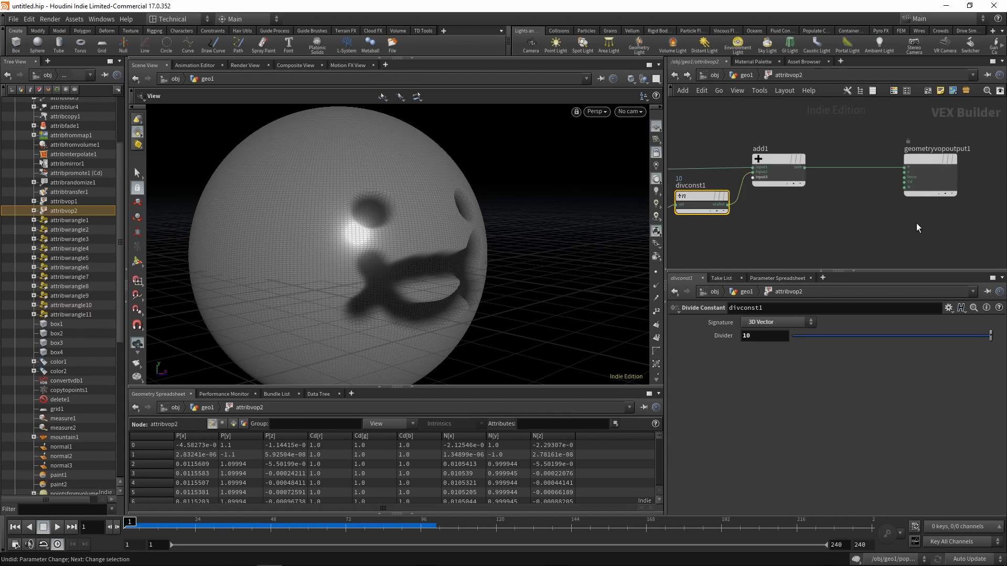
middle_drag(874, 211, 952, 208)
scroll(950, 209, down, 1)
middle_drag(837, 241, 822, 231)
scroll(820, 232, up, 2)
drag(746, 216, 749, 176)
drag(817, 203, 821, 212)
middle_drag(908, 213, 866, 214)
scroll(866, 214, down, 1)
middle_drag(944, 199, 893, 205)
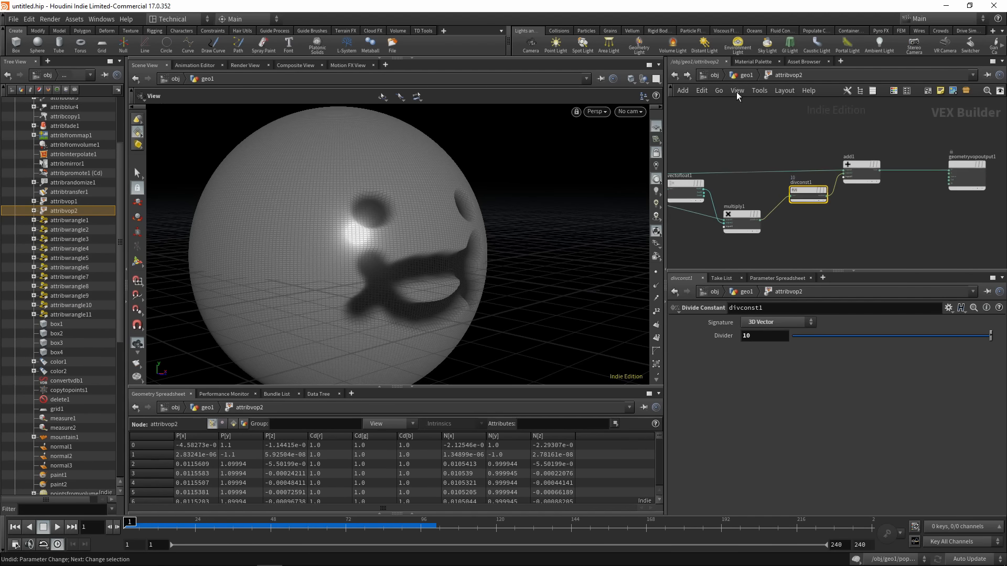
click(743, 77)
Compare the Attribute Wrangle's one-line expression with the equivalent node network inside the Attribute VOP
scroll(786, 210, up, 1)
click(732, 217)
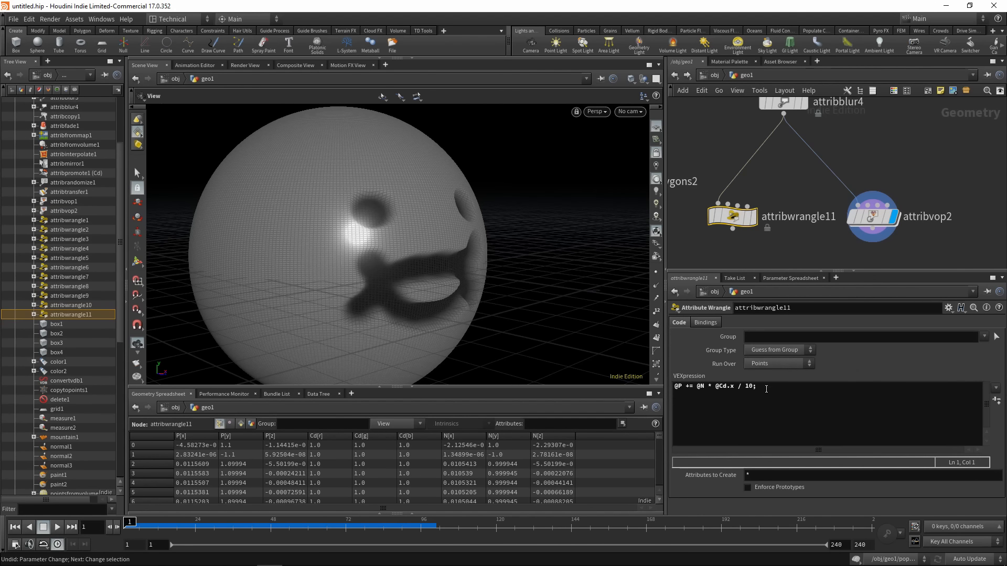
triple_click(766, 388)
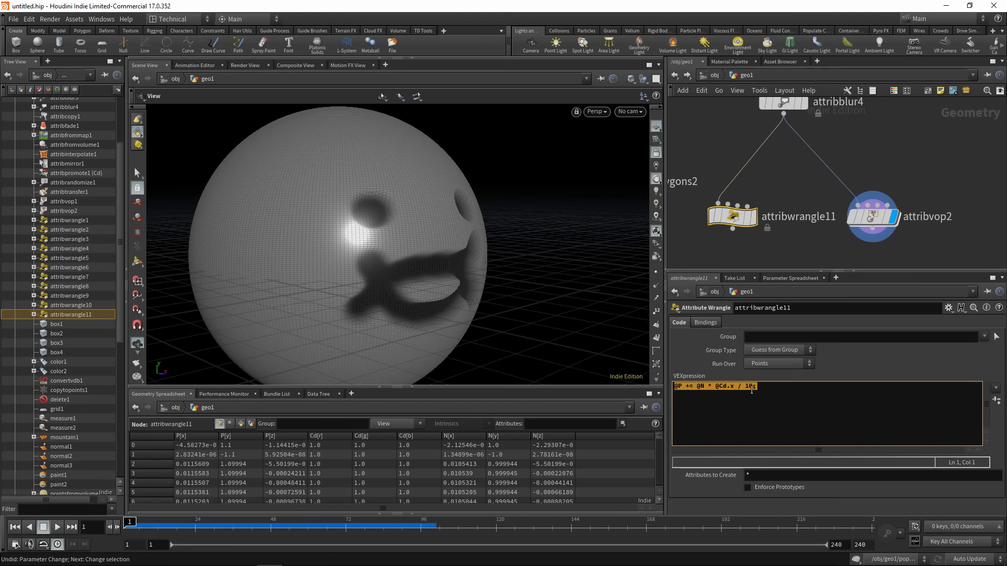
click(873, 219)
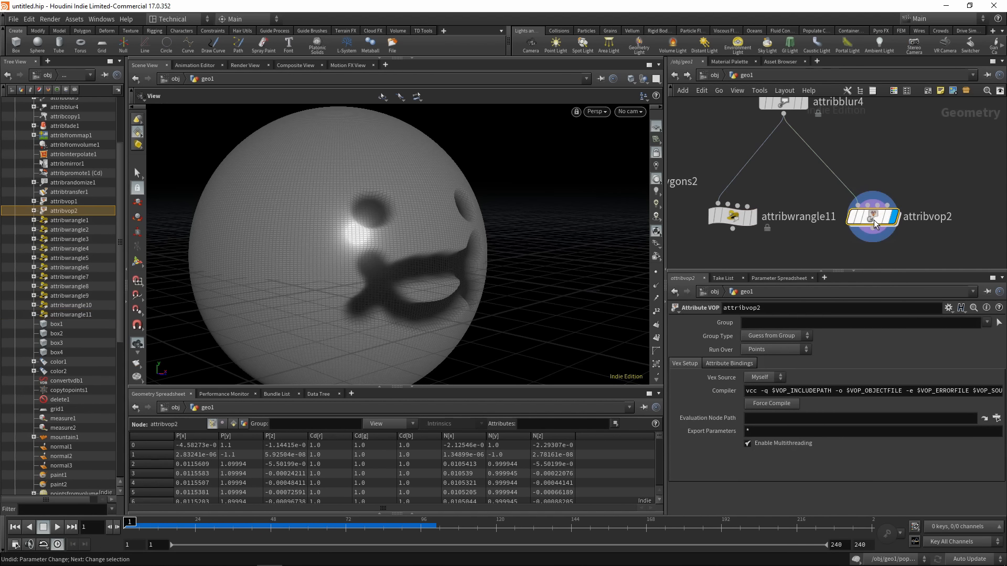
double_click(873, 220)
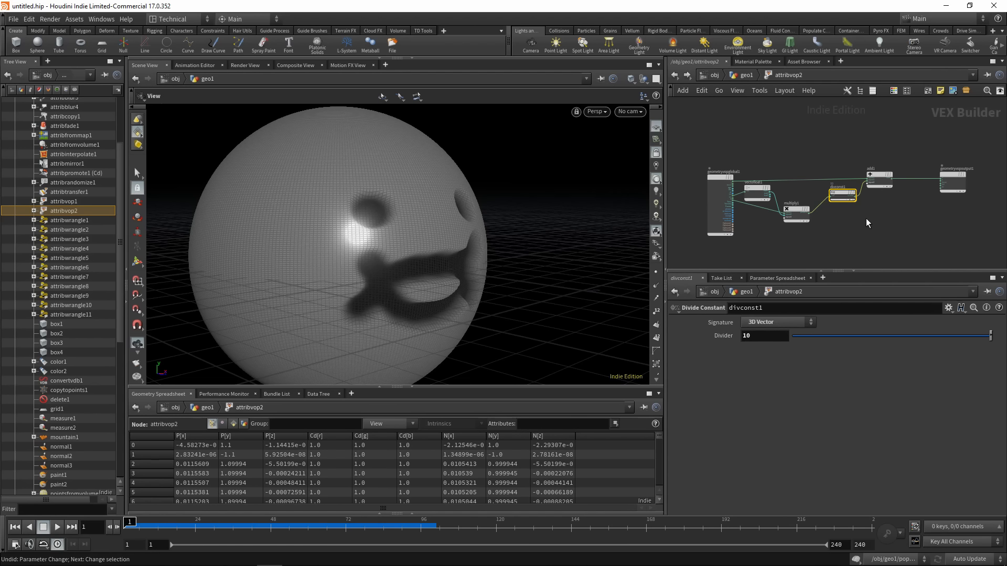
click(747, 79)
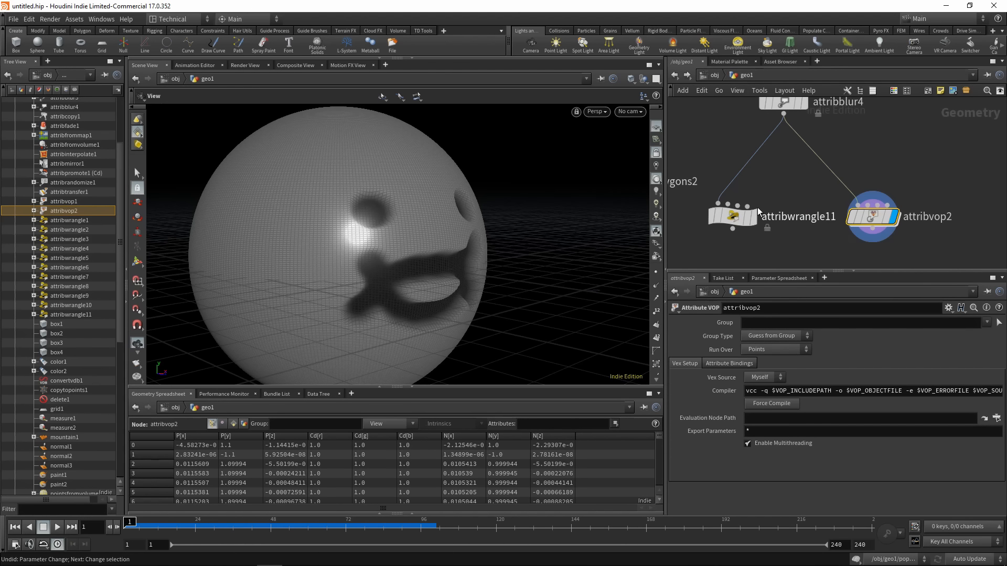
Enter the Attribute VOP and view the VEX code generated for its geometry output node
click(732, 217)
double_click(875, 217)
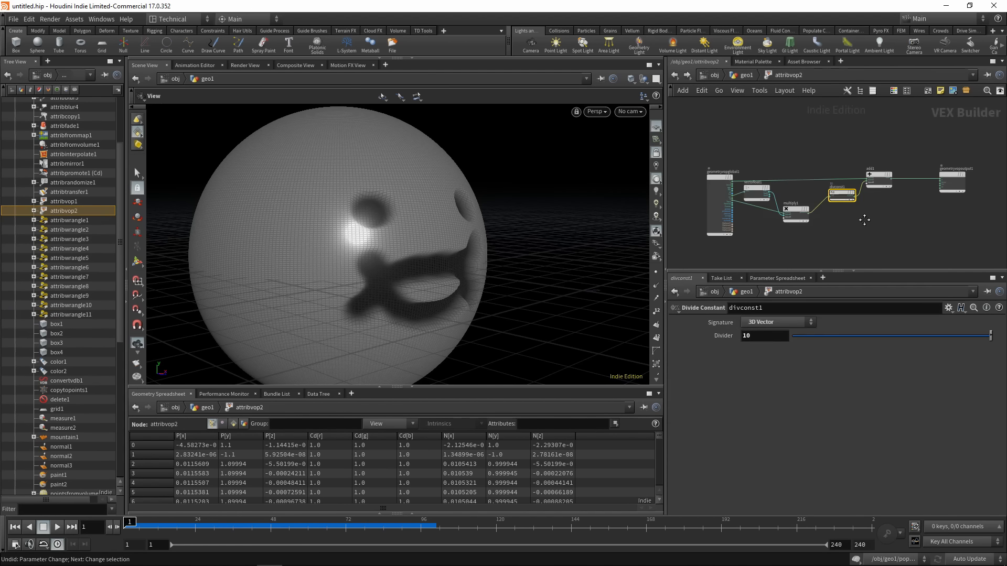
scroll(854, 220, up, 2)
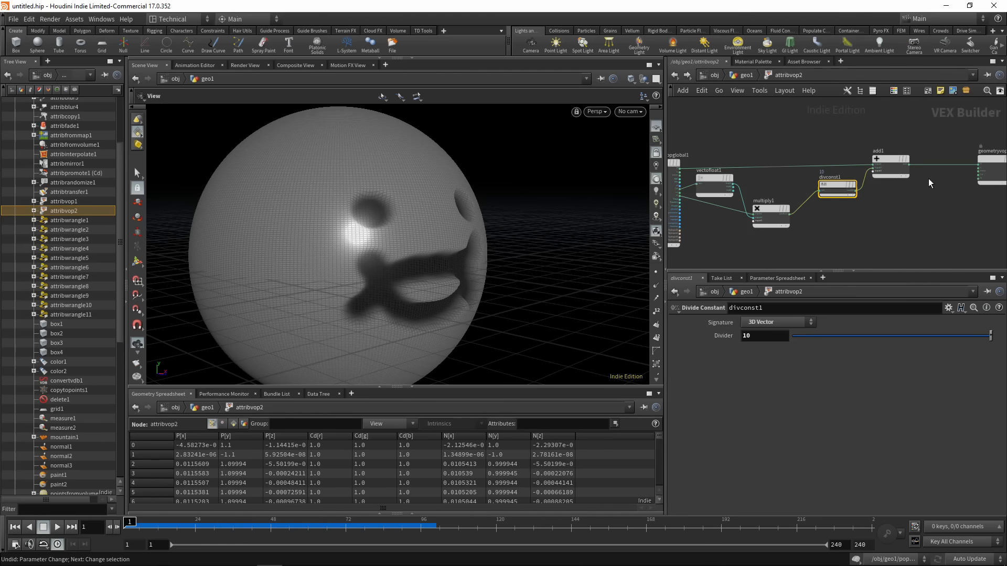
middle_drag(930, 182, 803, 231)
scroll(889, 202, up, 2)
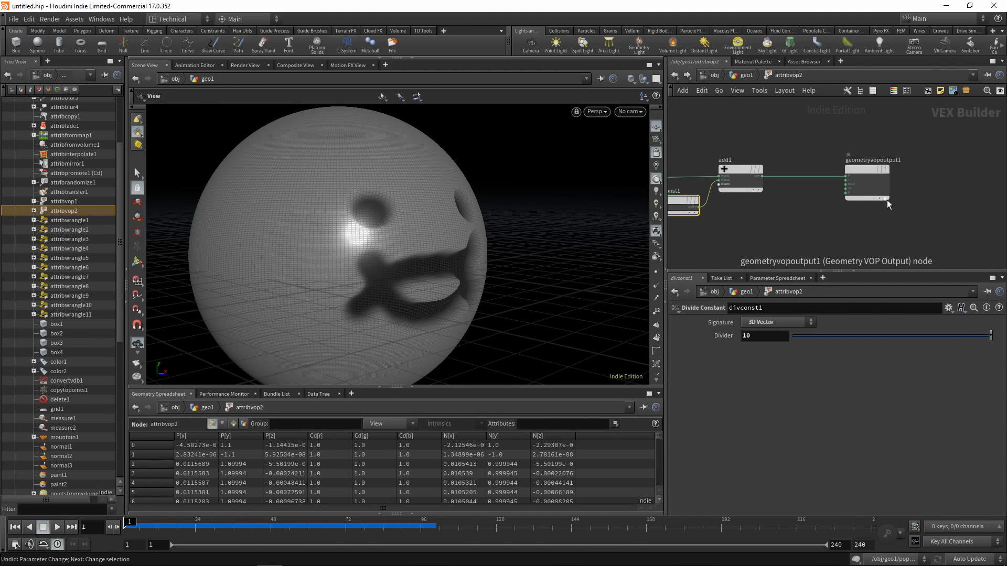
click(856, 170)
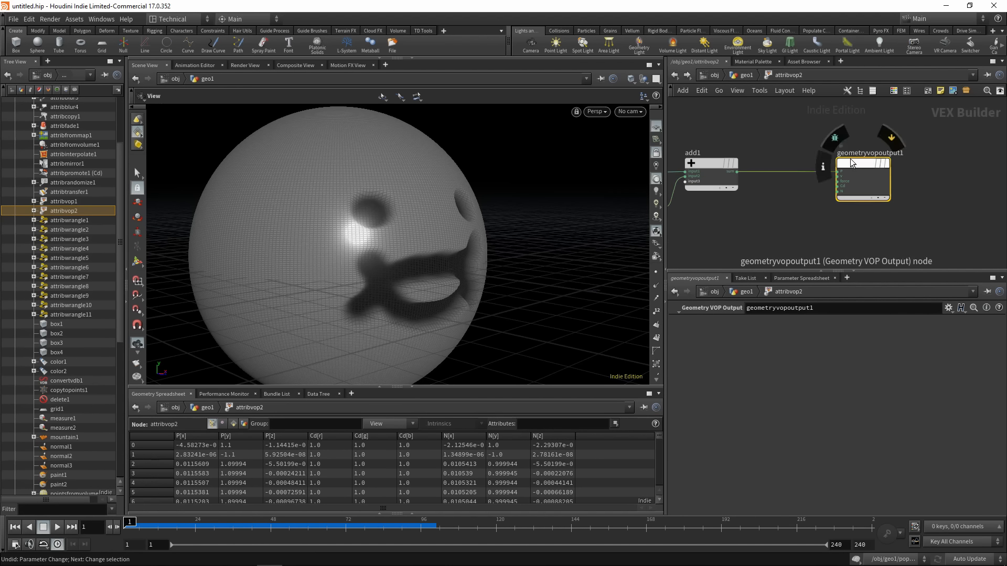
right_click(852, 164)
mouse_move(881, 215)
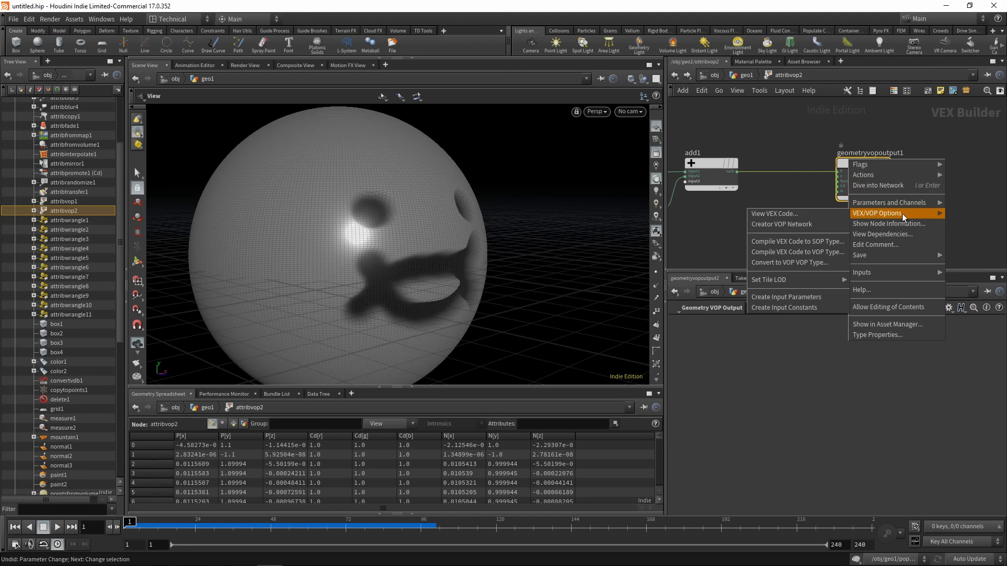
click(805, 215)
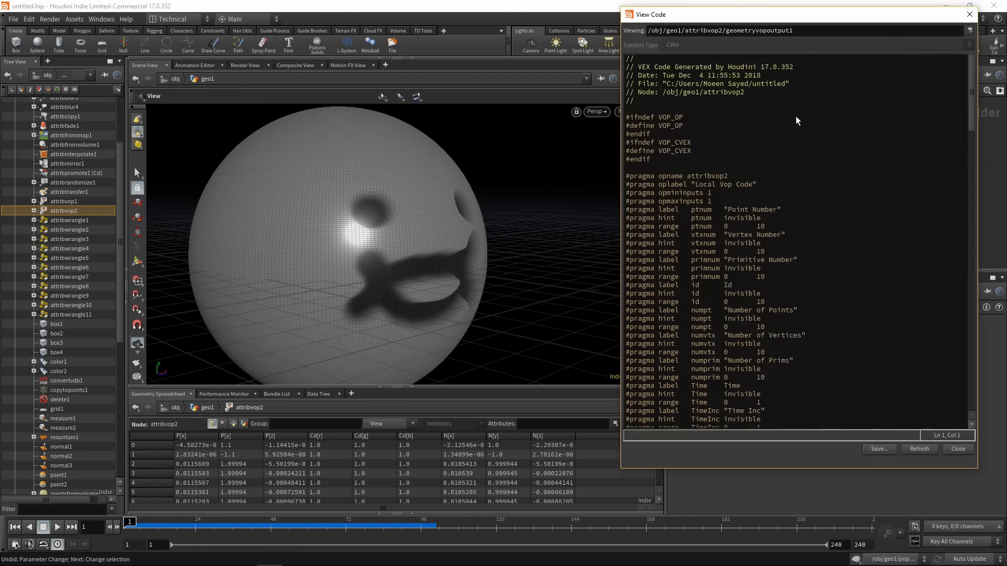
Reposition and widen the code window, and read through the generated pragma lines and variable declarations
drag(754, 24, 391, 39)
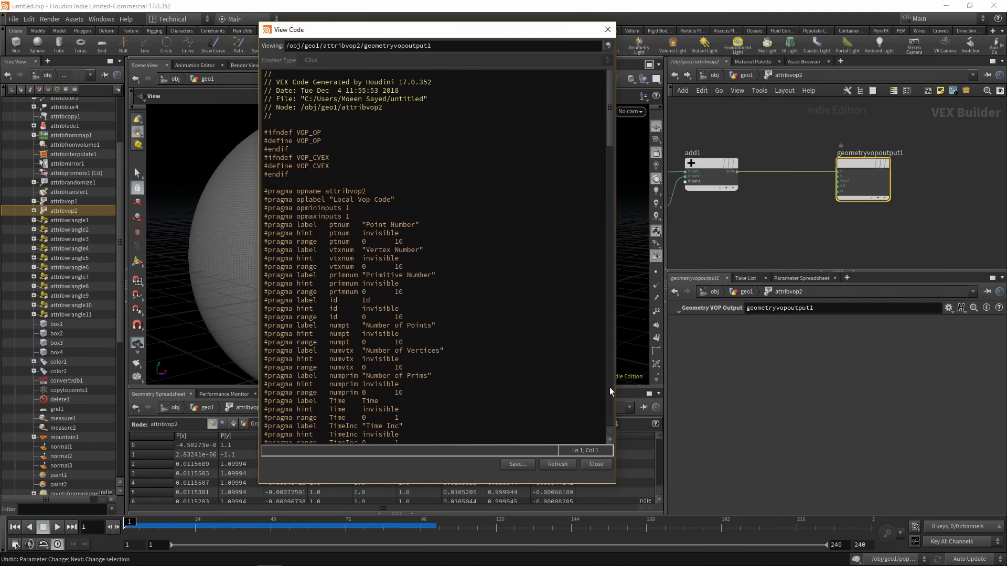
drag(615, 382, 813, 365)
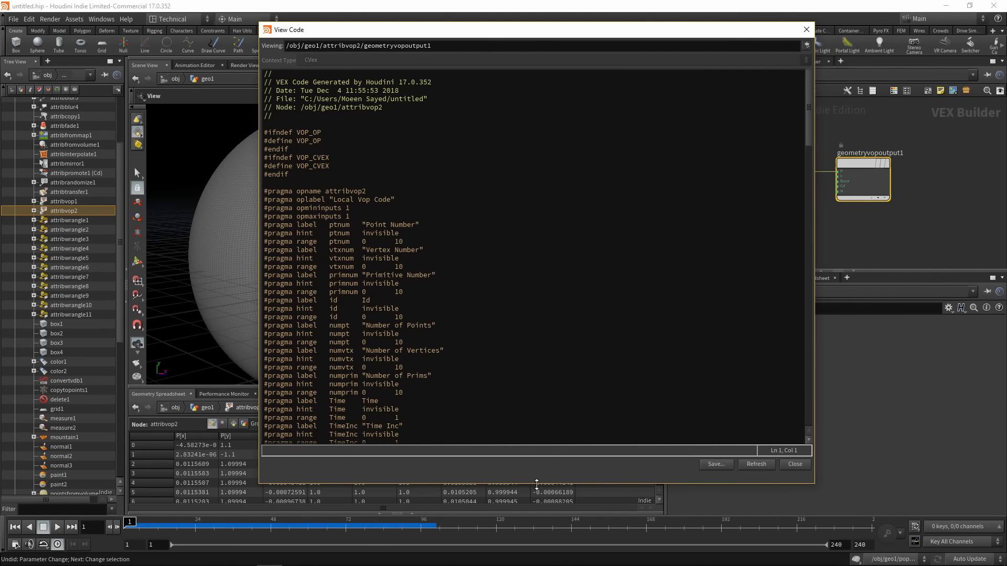
drag(537, 484, 536, 488)
scroll(397, 277, down, 20)
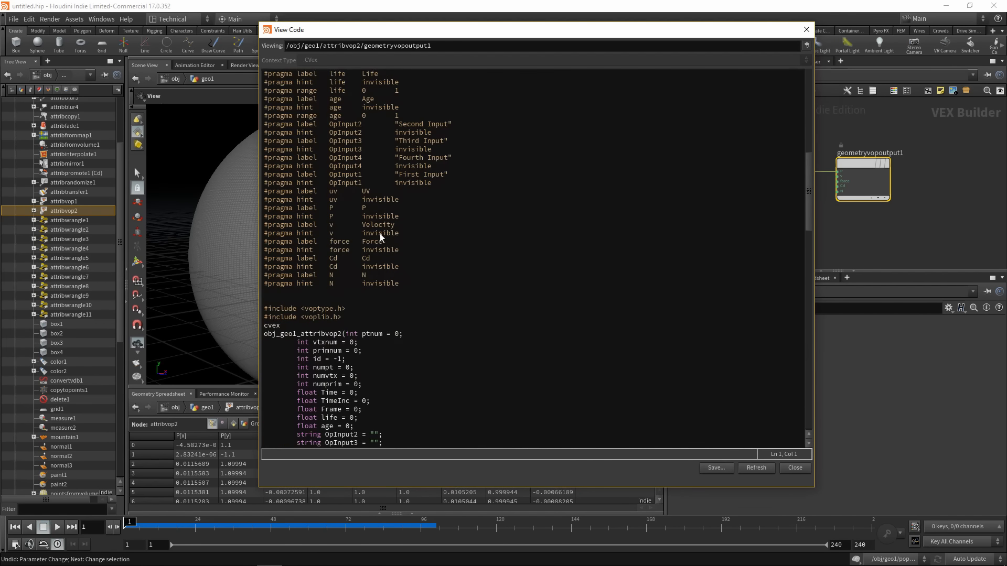
scroll(387, 173, down, 1)
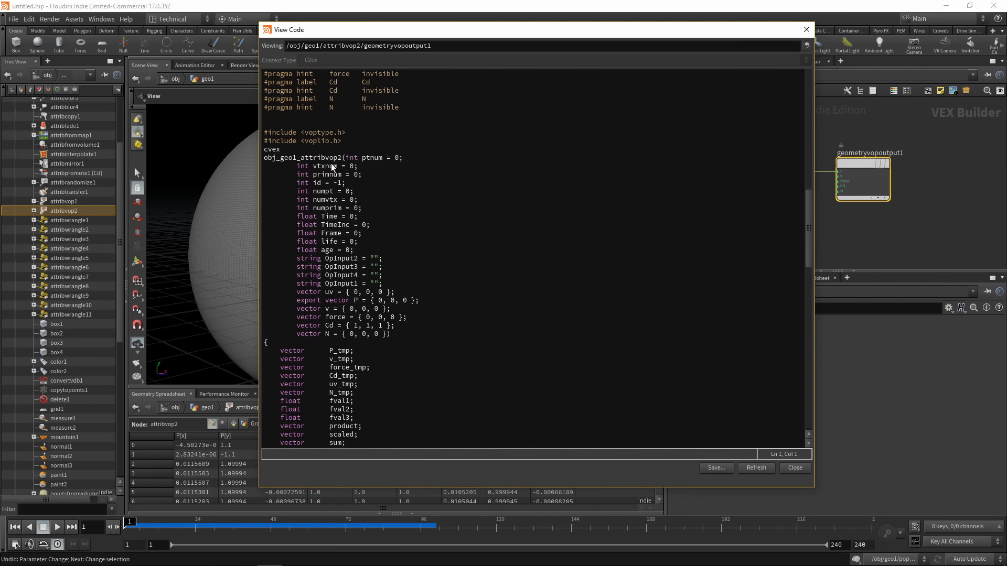
scroll(385, 162, down, 6)
scroll(499, 242, down, 4)
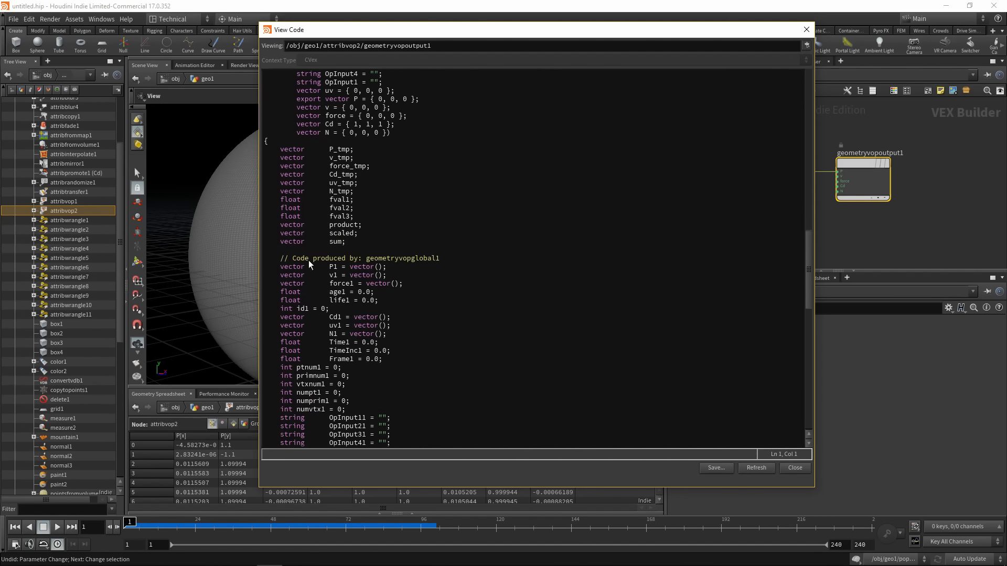
Arrange the code window and the node network side by side and examine the code sections produced by each node
drag(639, 30, 427, 38)
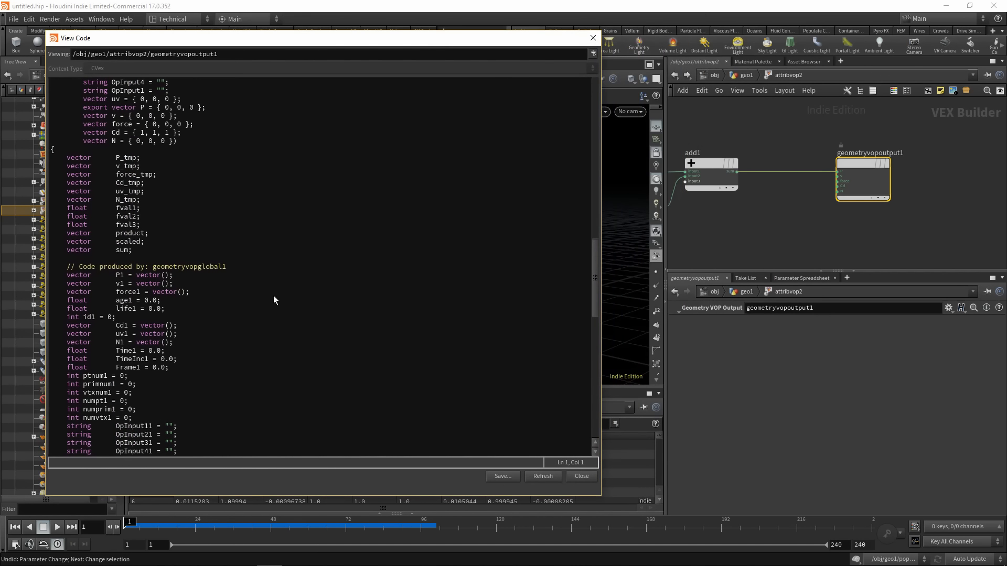
middle_drag(775, 210, 955, 211)
middle_drag(733, 185, 714, 152)
scroll(962, 170, down, 1)
middle_drag(839, 183, 991, 183)
scroll(201, 251, down, 5)
scroll(202, 231, down, 18)
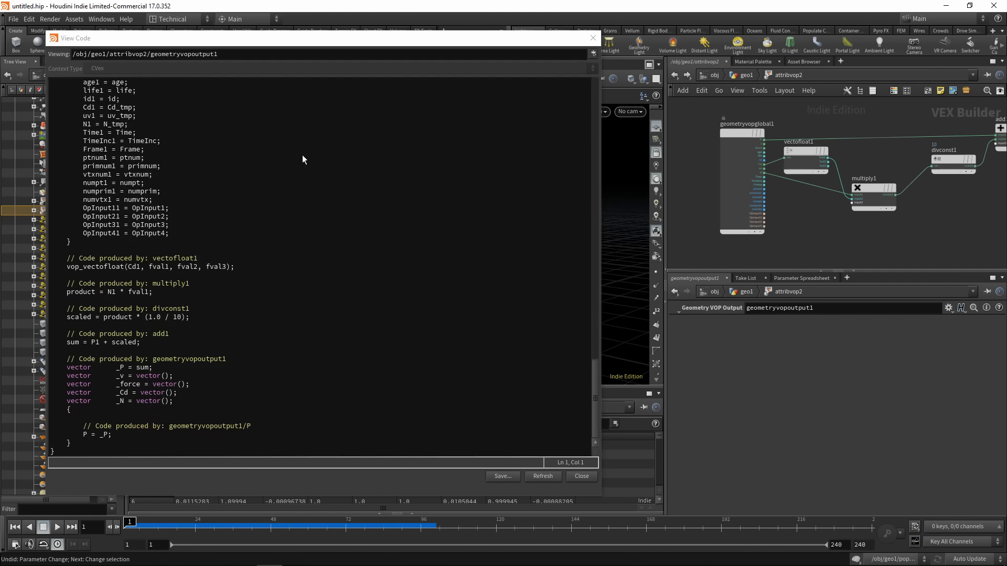
scroll(223, 221, up, 9)
scroll(169, 228, down, 9)
Match the Vector to Float and Multiply nodes with their corresponding lines in the generated VEX code
drag(366, 42, 403, 39)
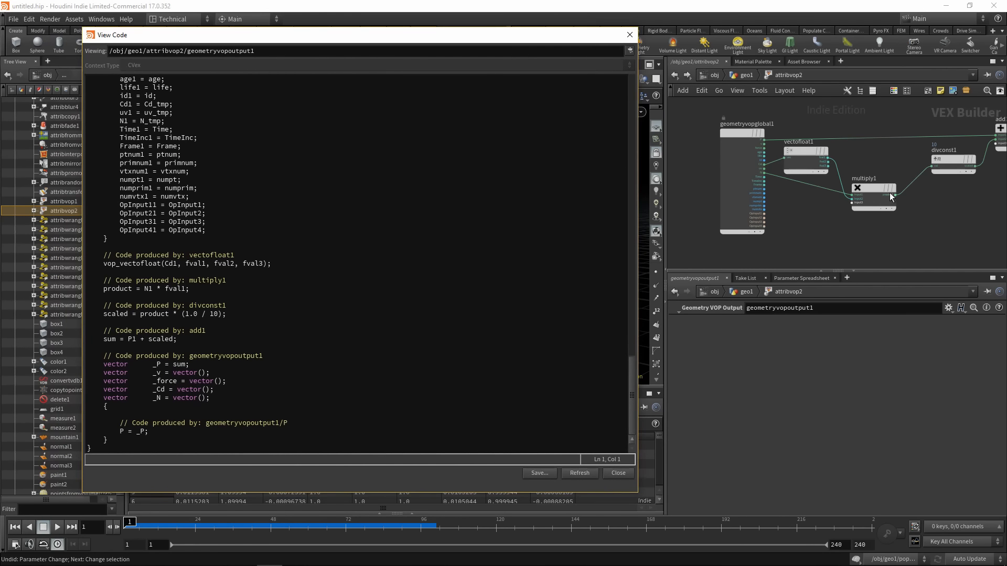
click(826, 161)
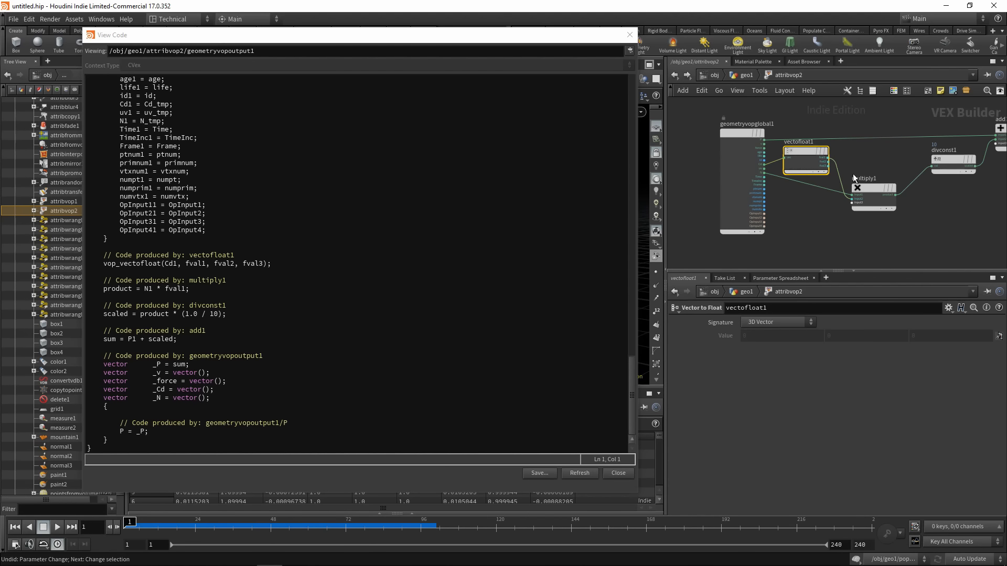
click(864, 193)
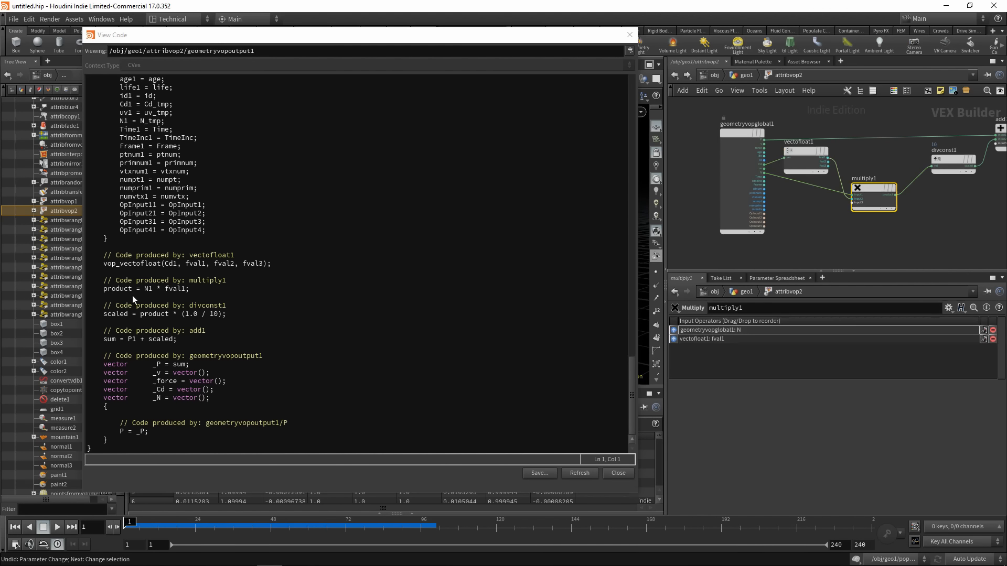